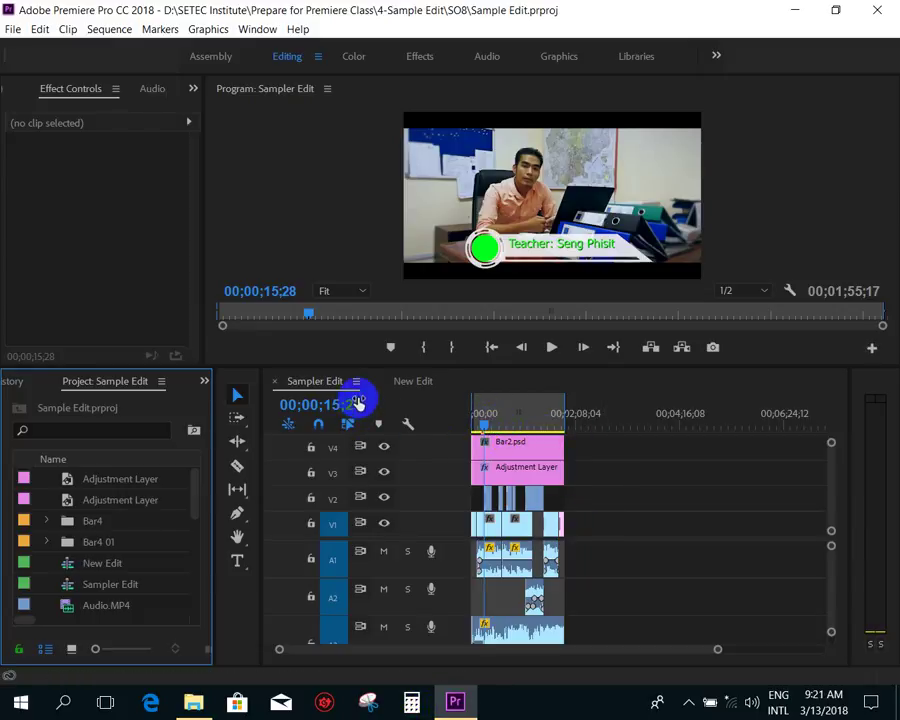
- Fit the Sampler Edit timeline, add a marker at 00;00;49;20, and widen the Project panel
left_click(476, 424)
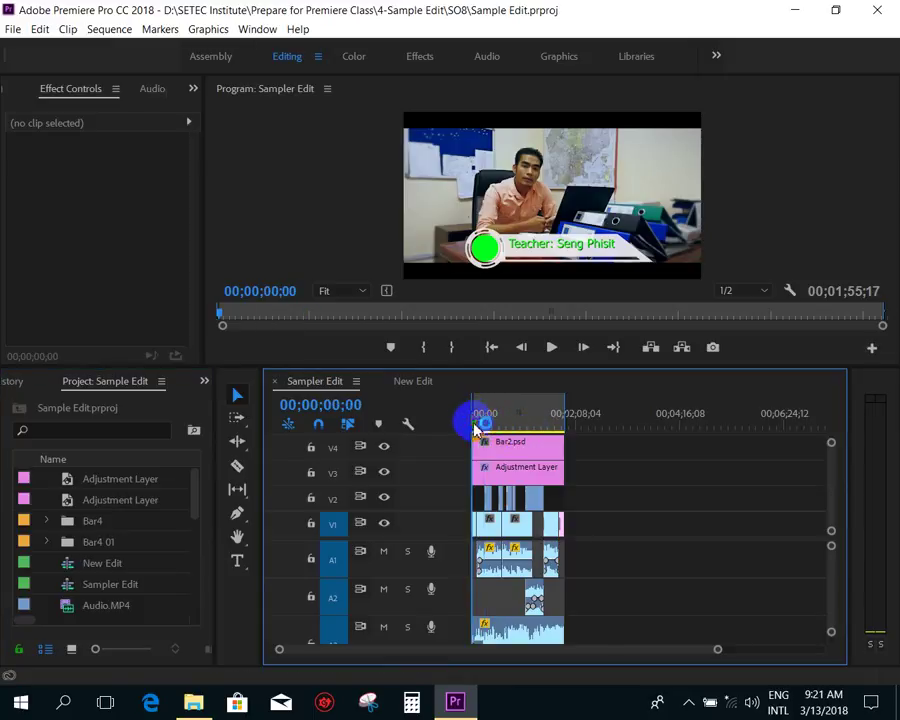
key("backslash")
mouse_move(476, 424)
left_mouse_down()
mouse_move(636, 422)
mouse_move(624, 414)
left_mouse_up()
key("minus")
key("minus")
key("minus")
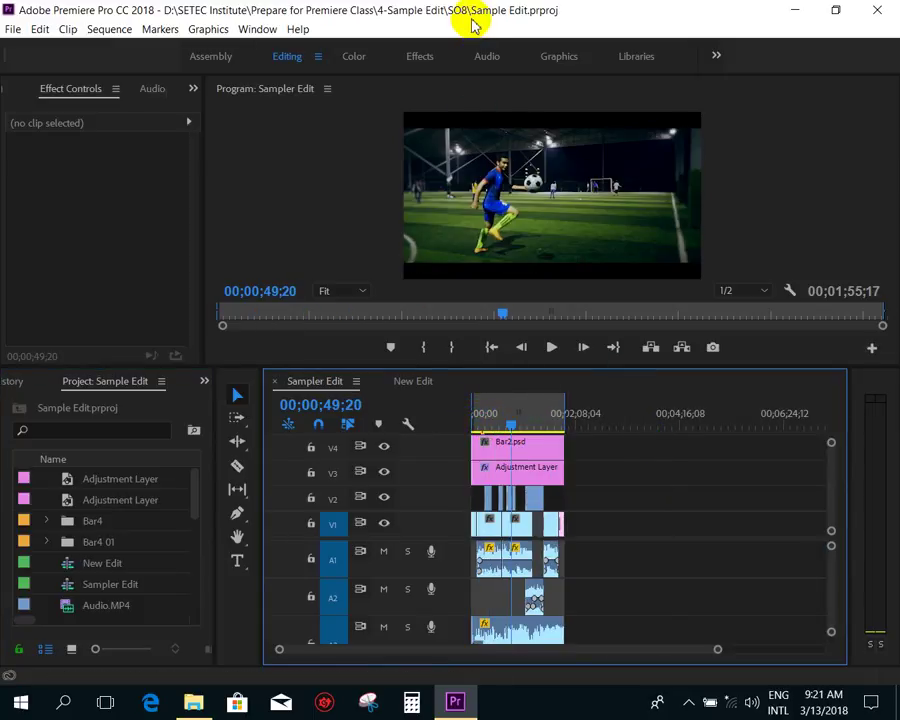
key("m")
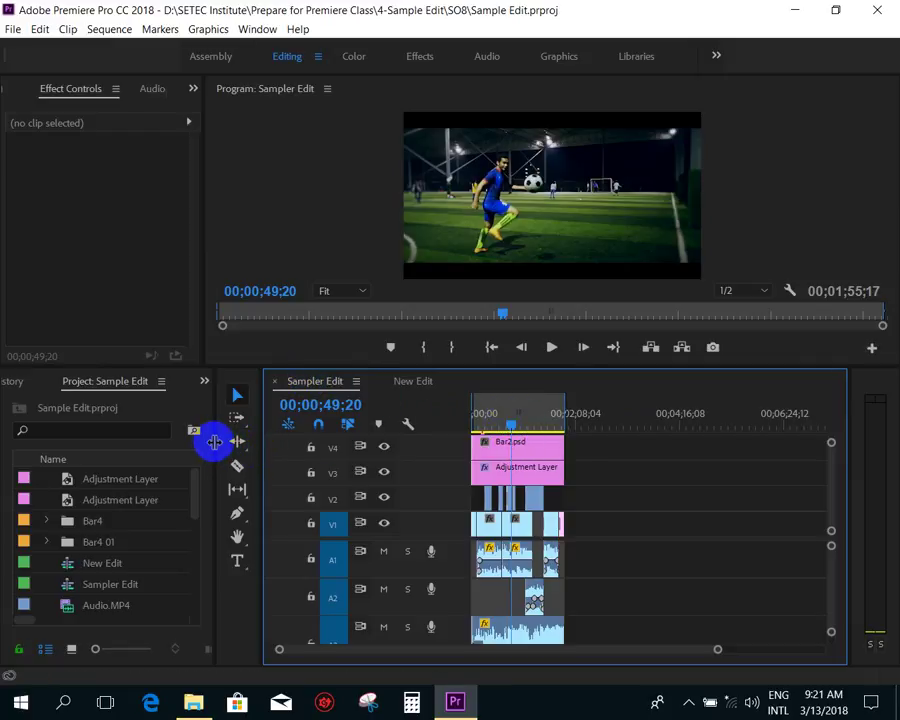
left_click_drag(214, 442, 312, 443)
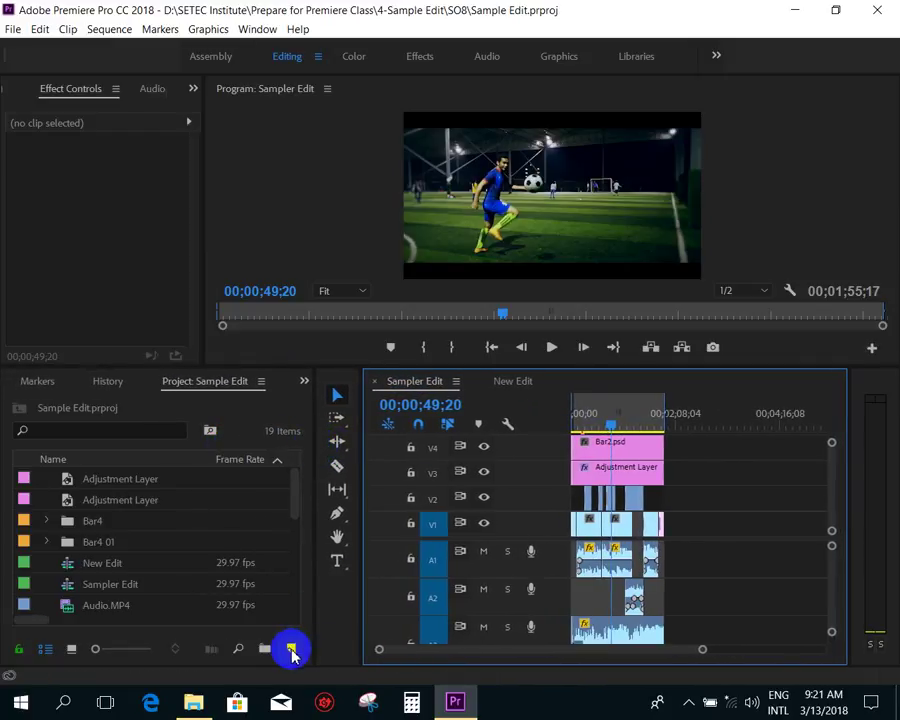
- Create a Digital SLR 1080p DSLR 1080p30 sequence named Edit Video SO2
left_click(292, 650)
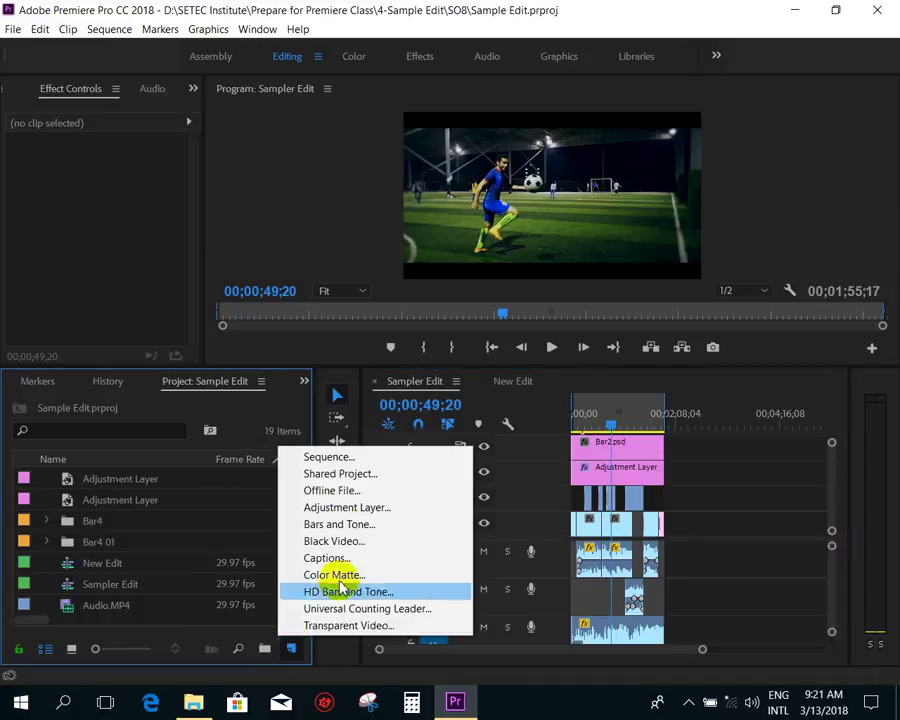
left_click(330, 454)
type("Edit Video SO2")
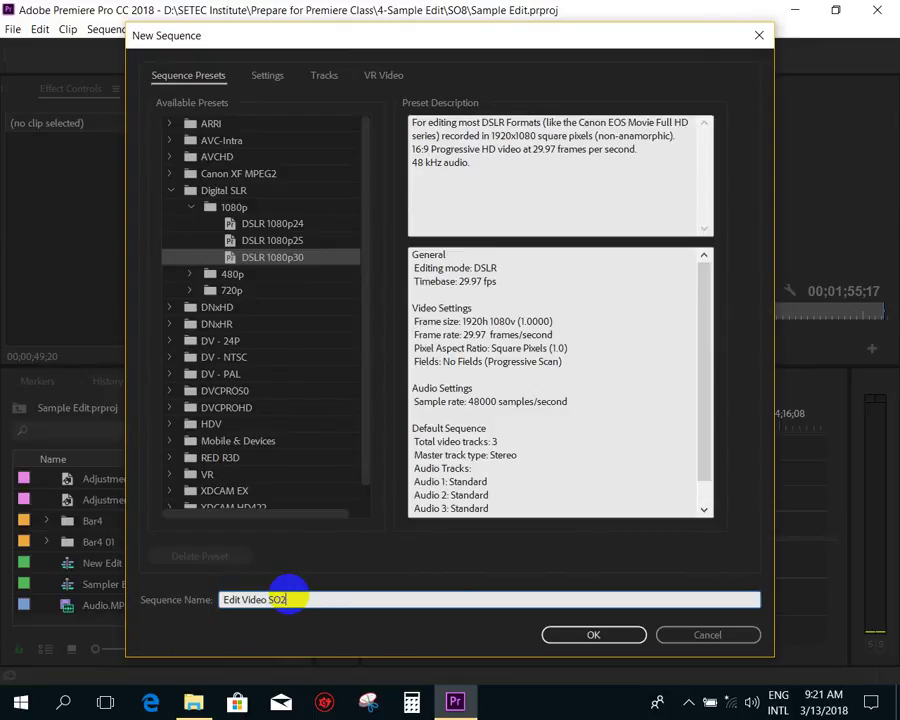
left_click(600, 635)
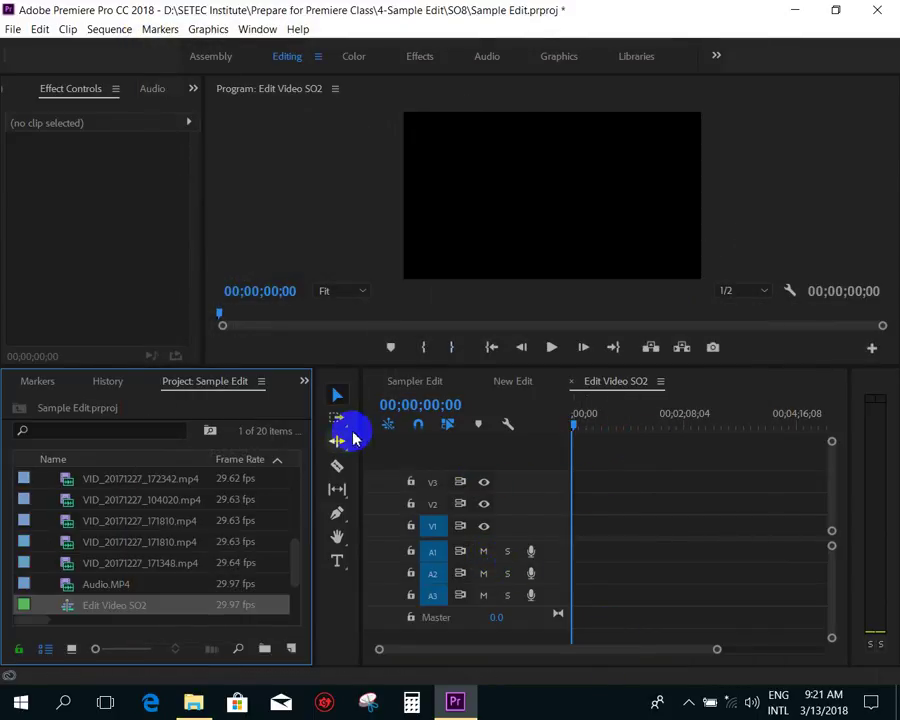
- Review the Sampler Edit, New Edit and Edit Video SO2 sequences, then save the project
left_click_drag(359, 431, 256, 430)
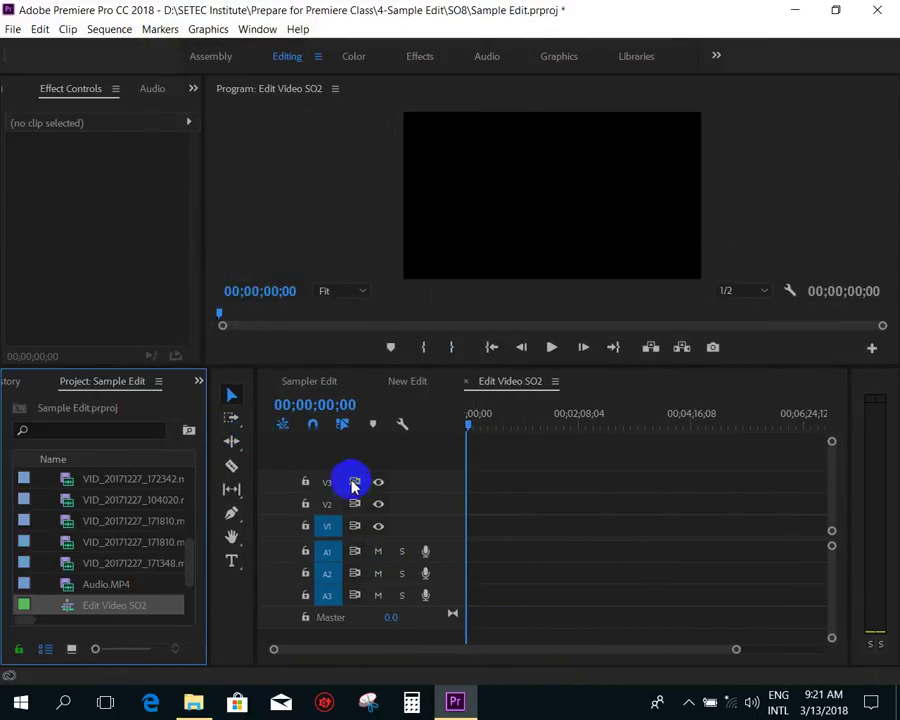
left_click(307, 383)
left_click_drag(503, 423, 541, 422)
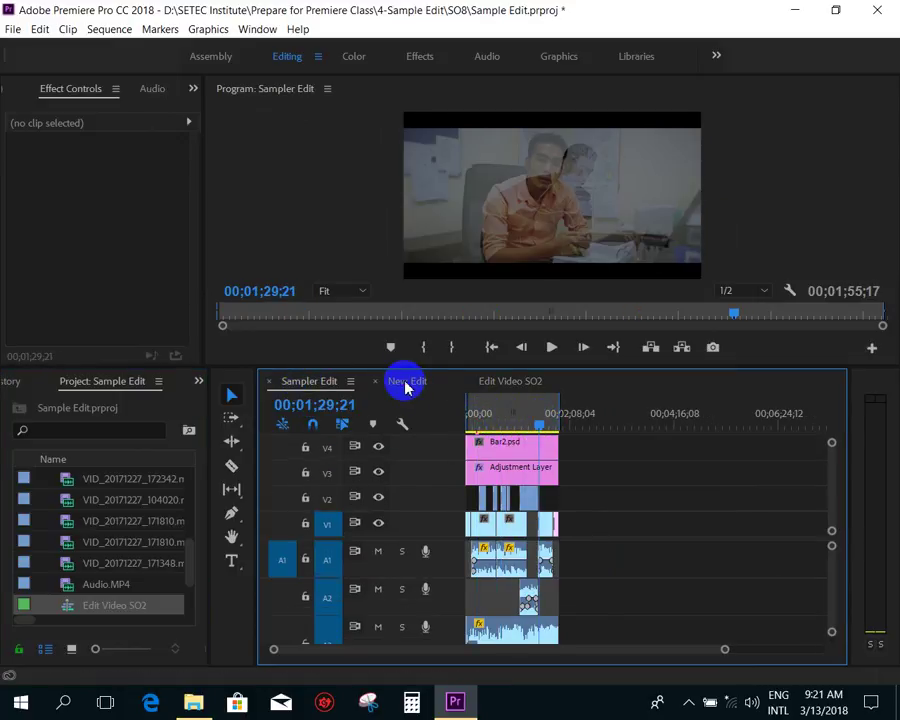
left_click(406, 382)
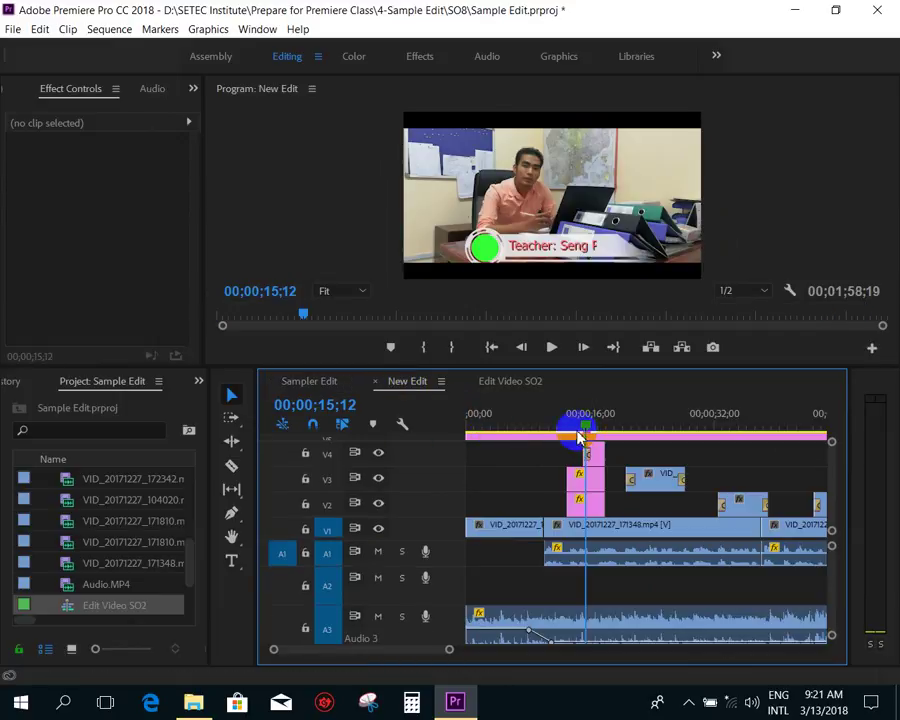
left_click_drag(582, 442, 545, 418)
key("minus")
key("minus")
key("minus")
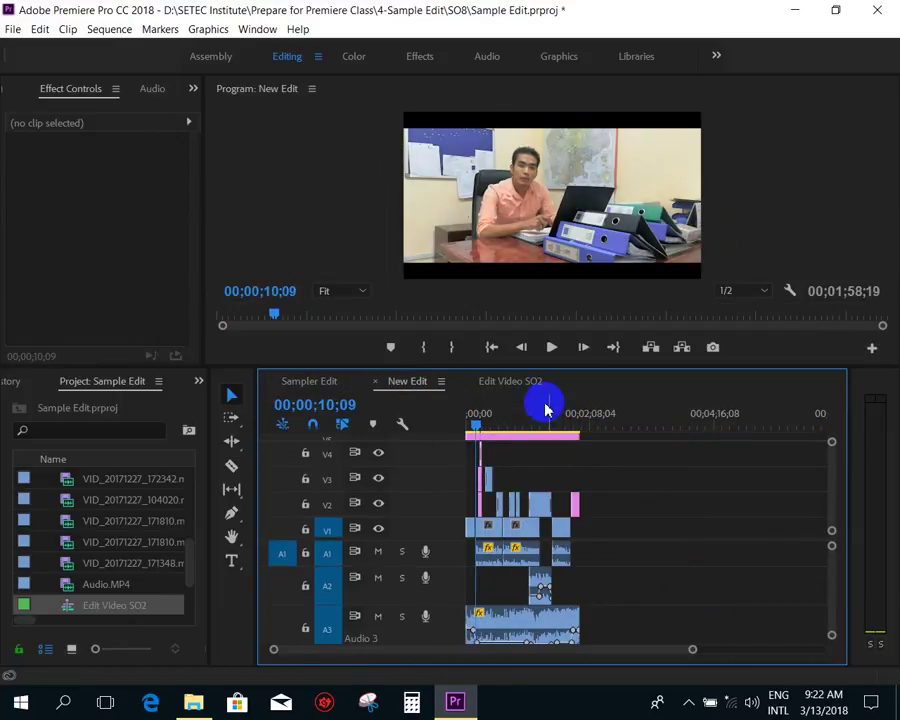
left_click(507, 381)
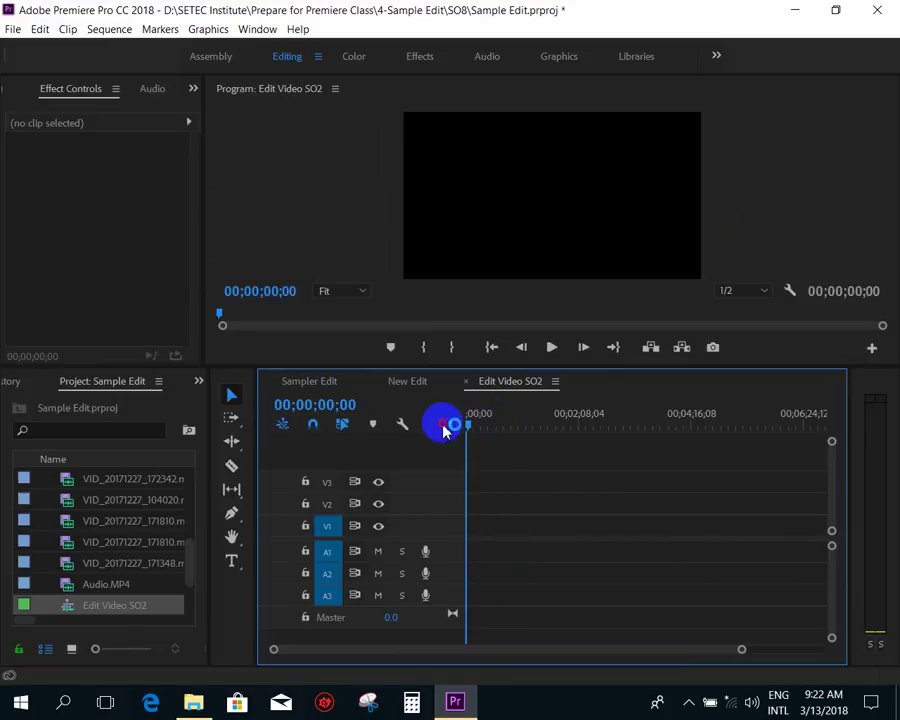
mouse_move(444, 428)
left_mouse_down()
mouse_move(665, 428)
mouse_move(462, 424)
left_mouse_up()
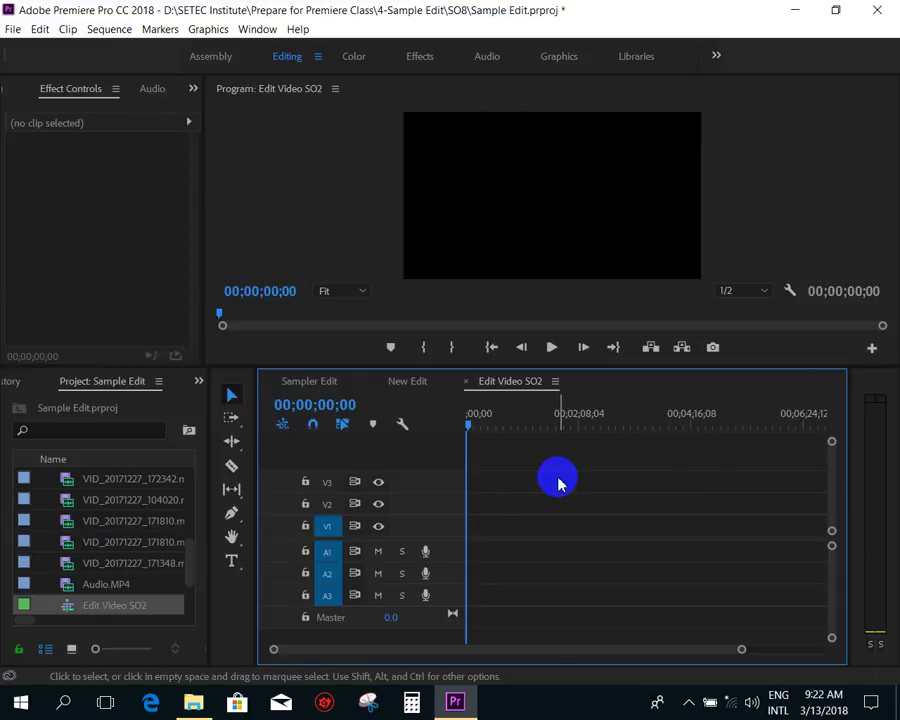
key("ctrl+s")
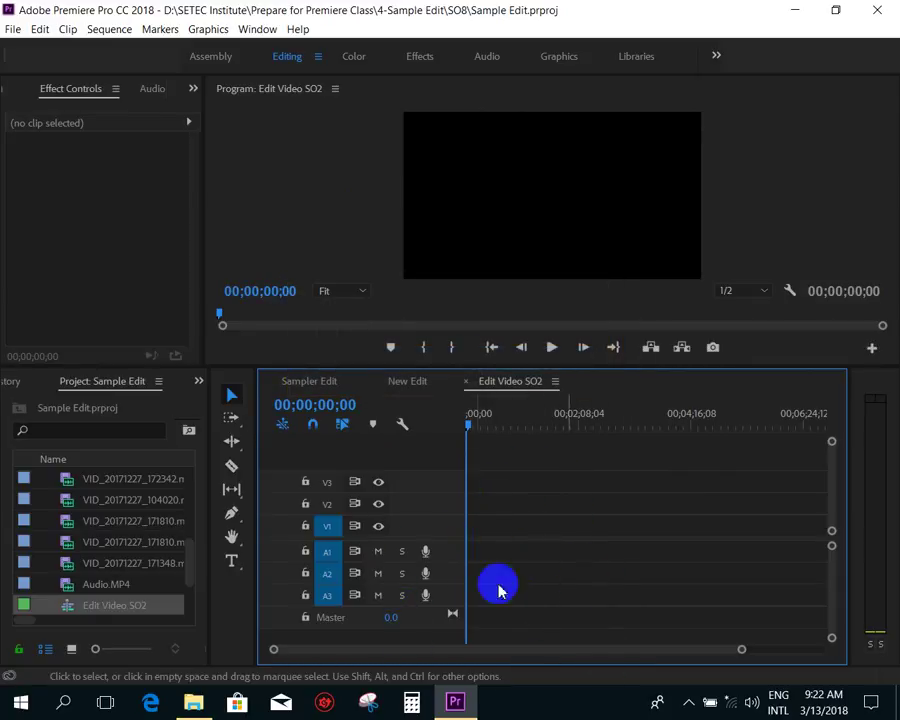
left_click_drag(208, 455, 250, 458)
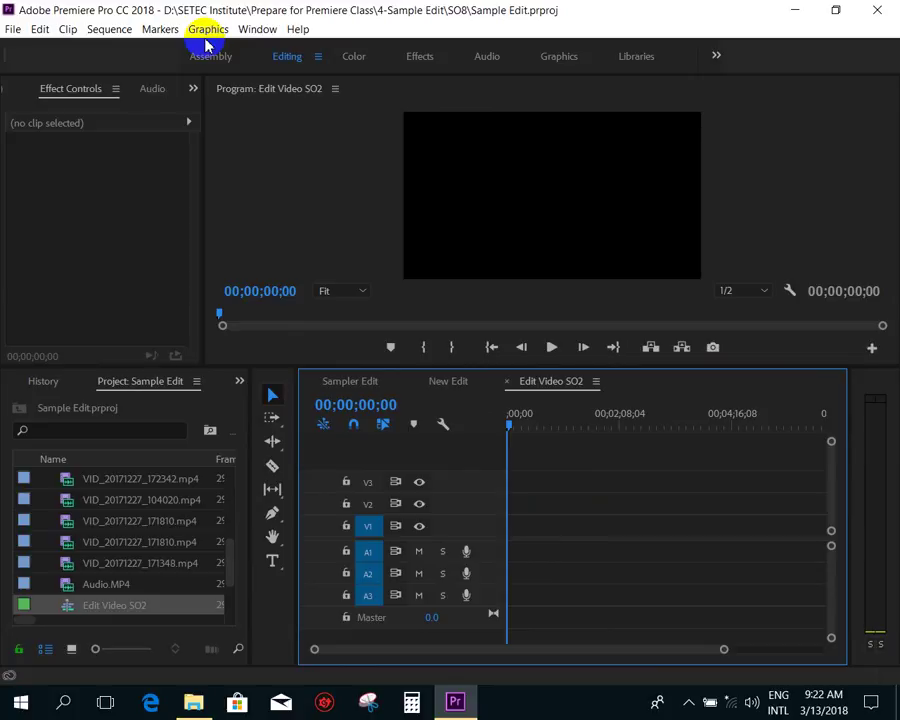
- Preview Sample Edit.mp4 from the Final Result folder in the media player
left_click(193, 703)
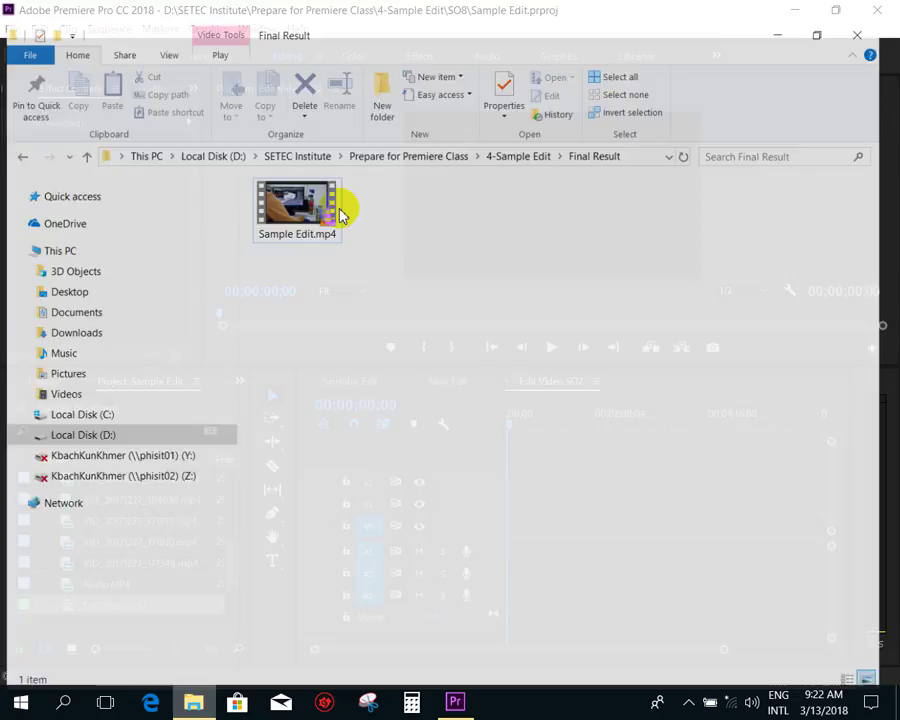
left_click(328, 200)
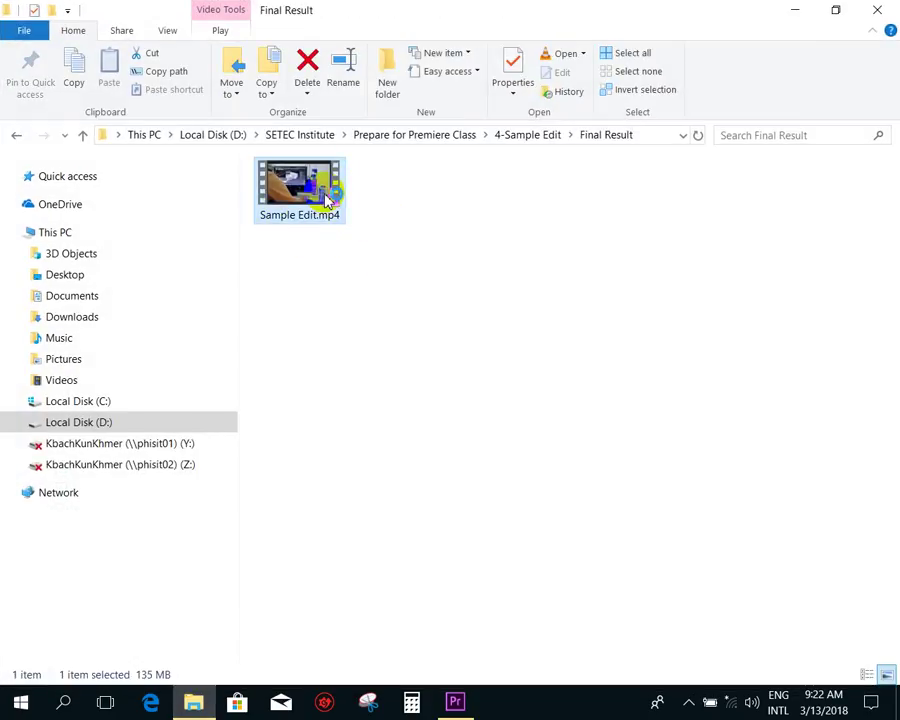
double_click(328, 200)
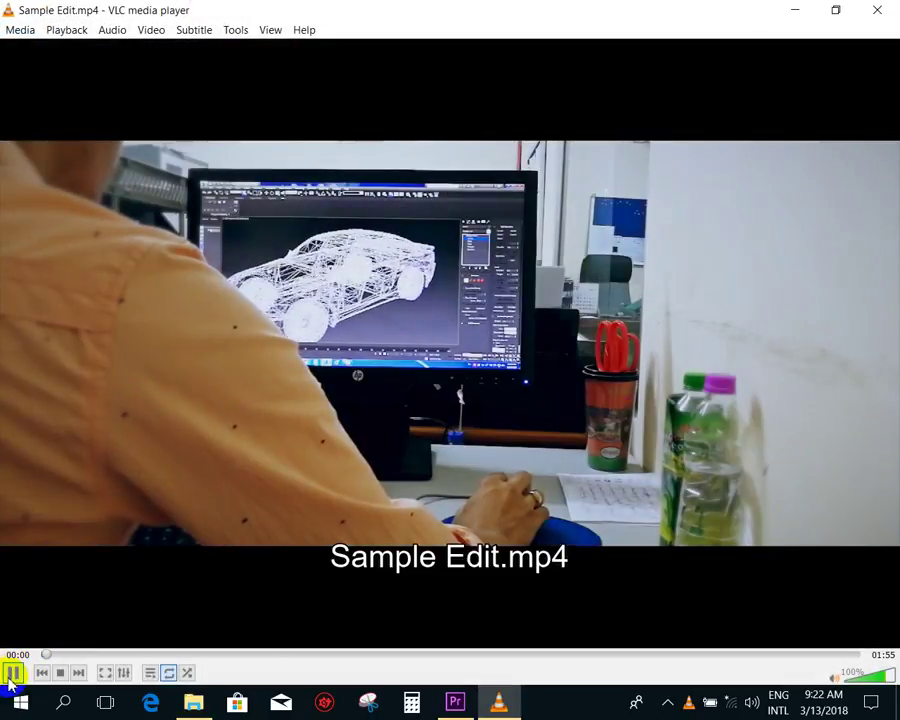
left_click(393, 425)
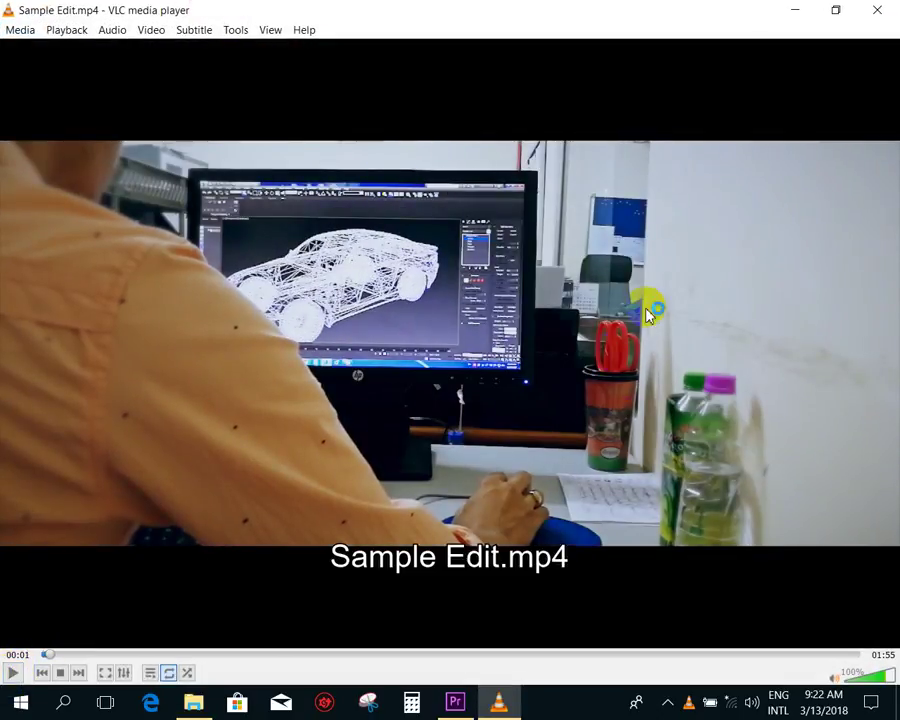
left_click(13, 672)
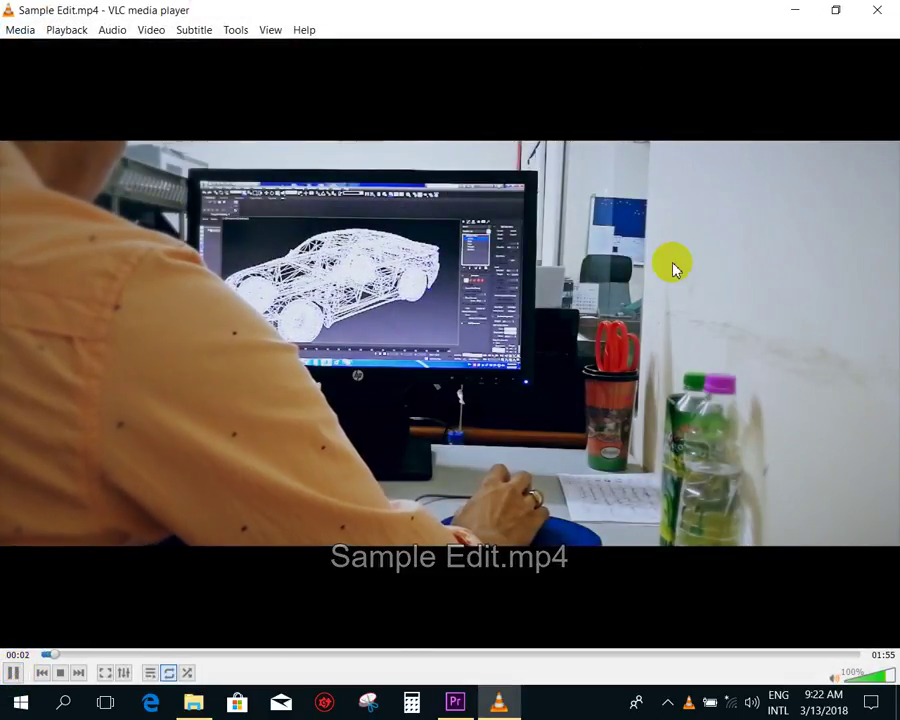
left_click(12, 671)
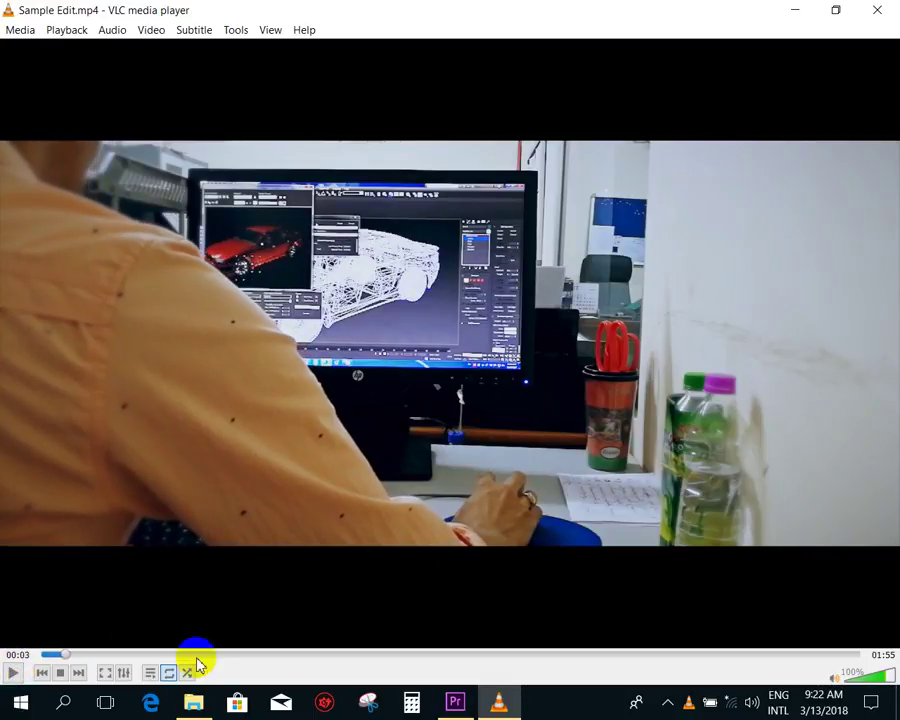
- Go back to the 4-Sample Edit folder and open Script.docx
left_click(193, 703)
left_click(440, 245)
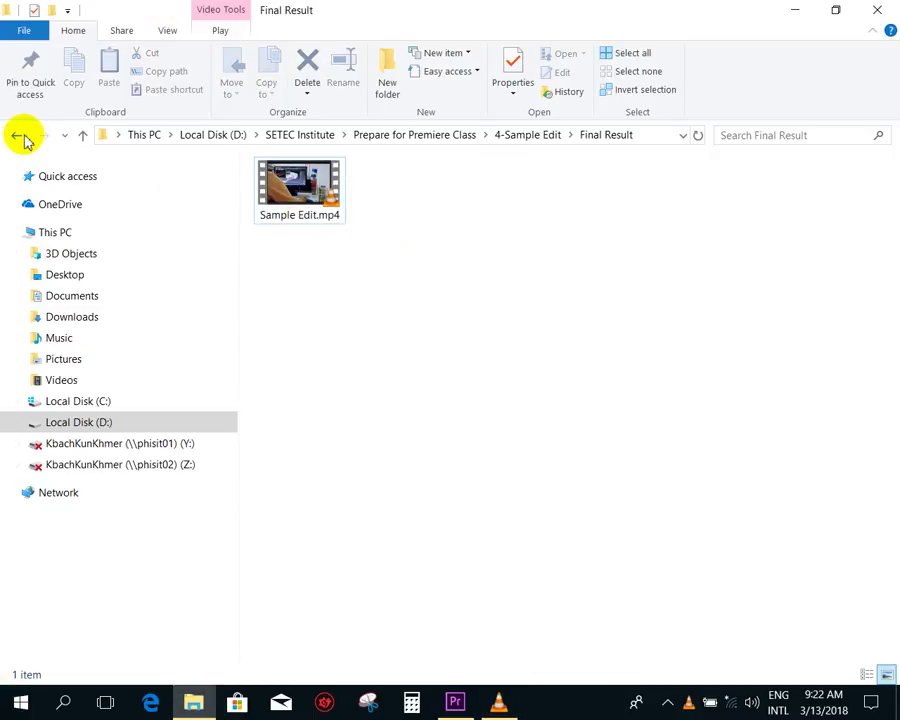
left_click(20, 136)
left_click(693, 652)
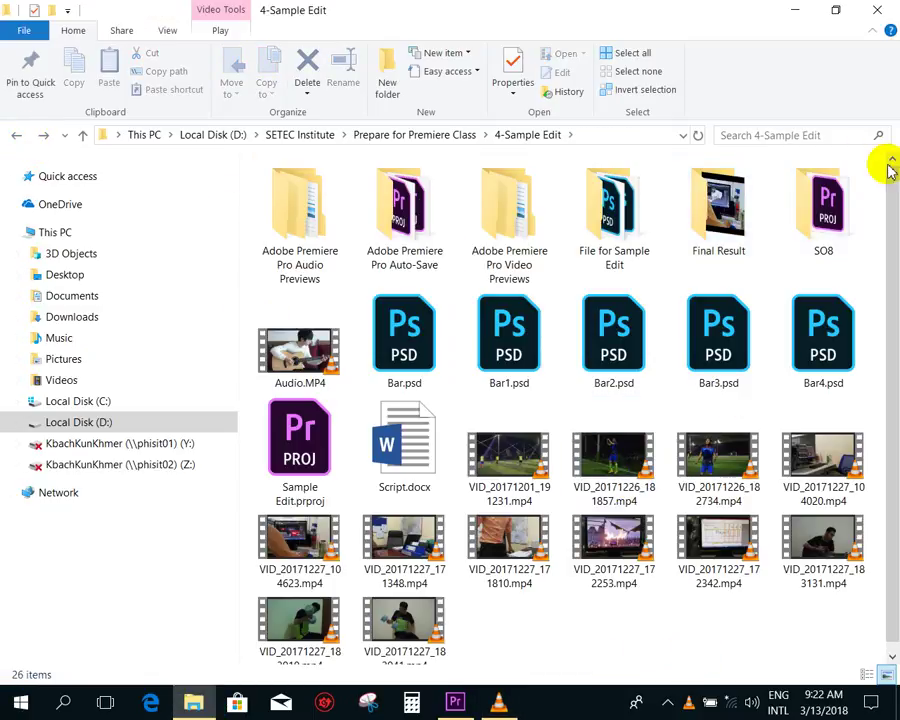
double_click(432, 460)
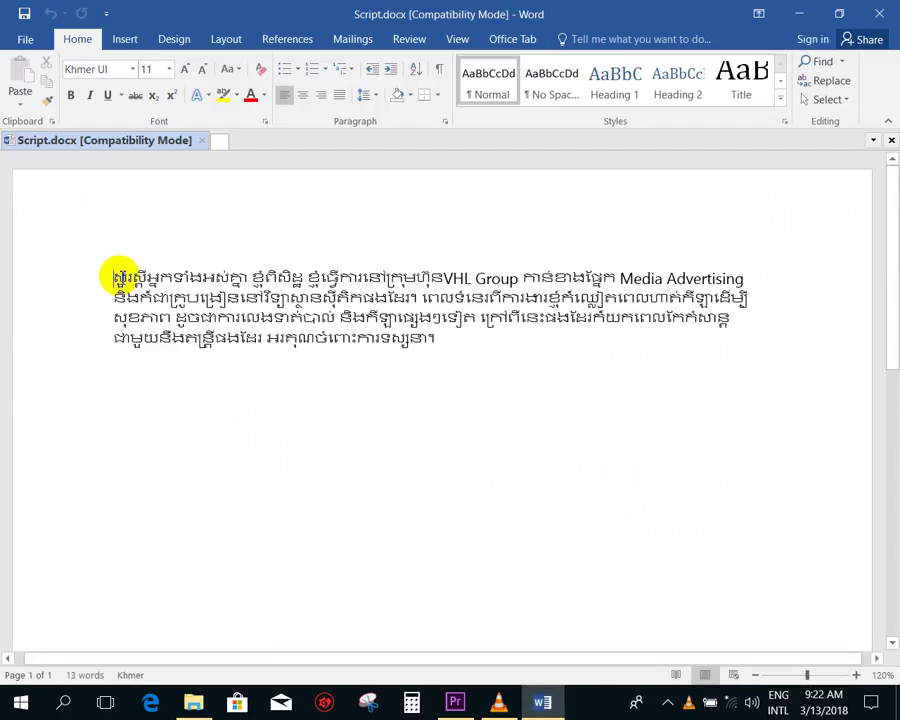
- Select and read the Khmer script paragraph, then minimize Word and return to Premiere Pro
mouse_move(115, 278)
left_mouse_down()
mouse_move(773, 279)
mouse_move(446, 345)
mouse_move(116, 254)
left_mouse_up()
left_click(452, 346)
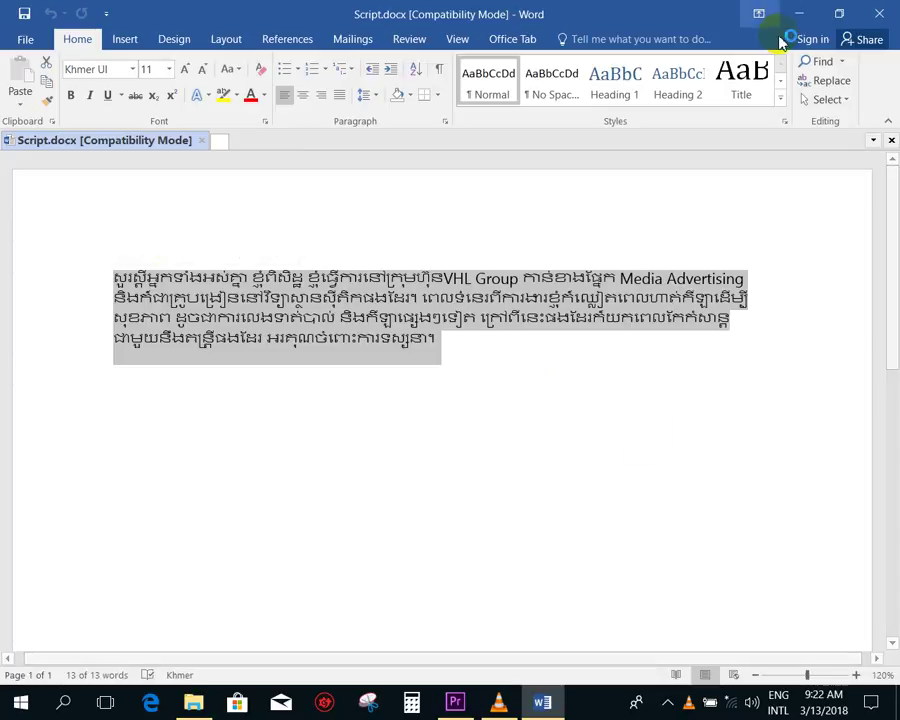
left_click(800, 13)
left_click(455, 700)
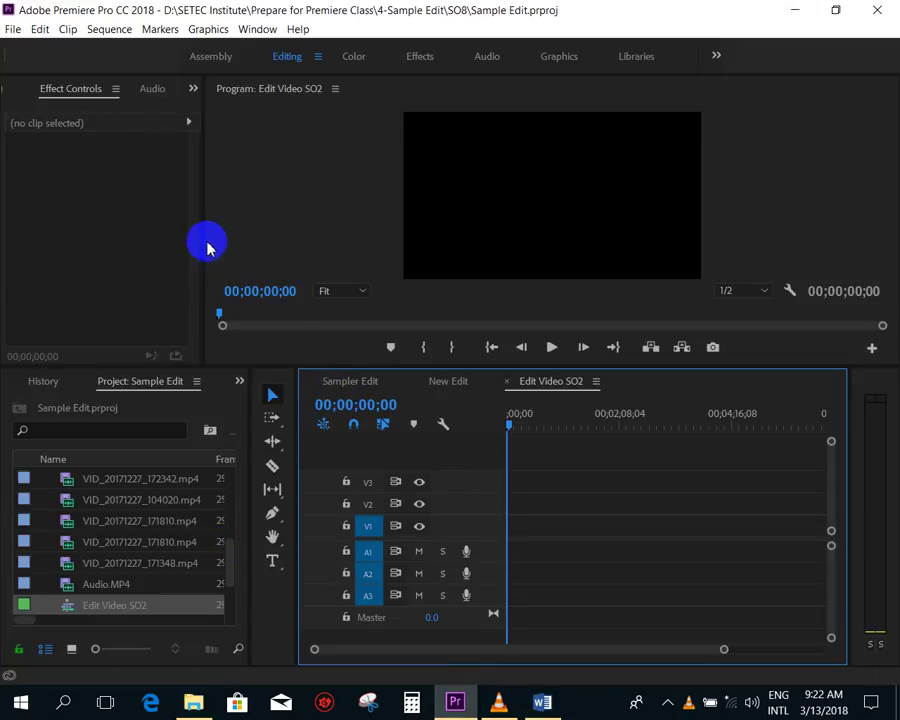
left_click_drag(207, 247, 254, 240)
left_click(52, 582)
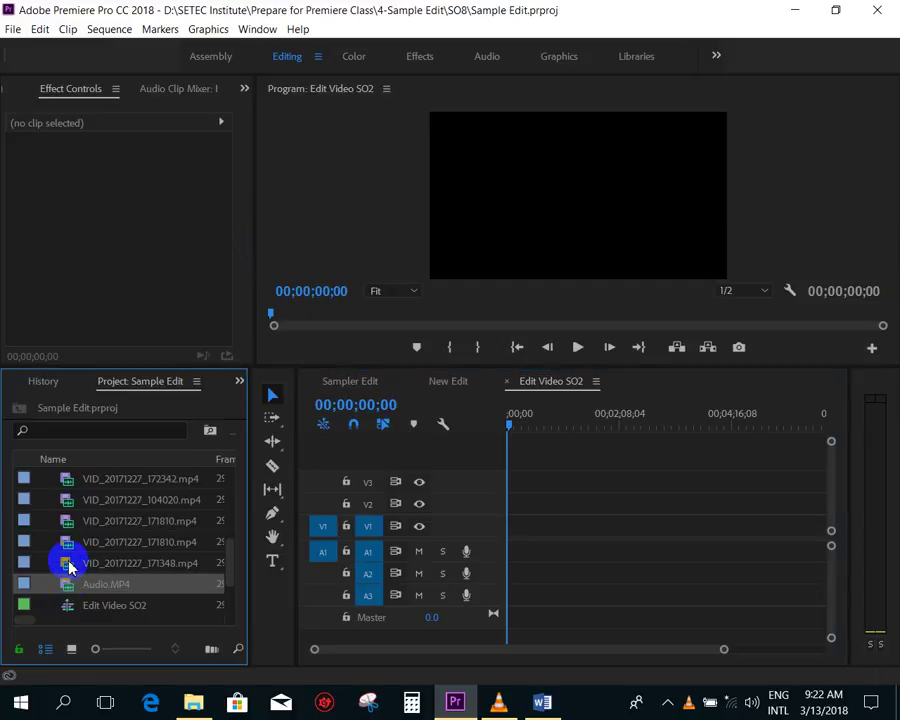
double_click(70, 565)
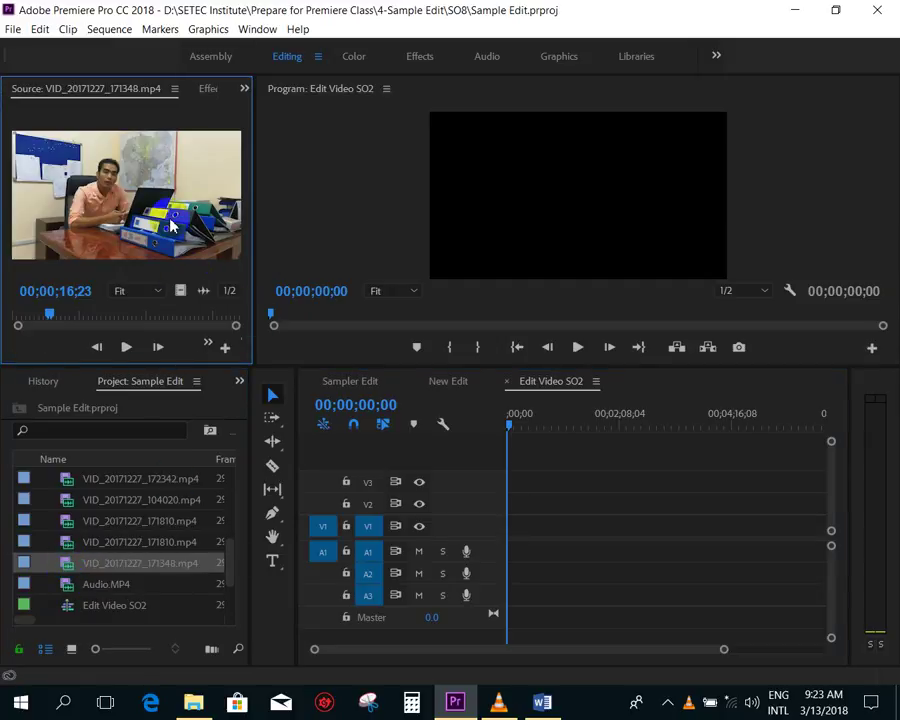
left_click(600, 202)
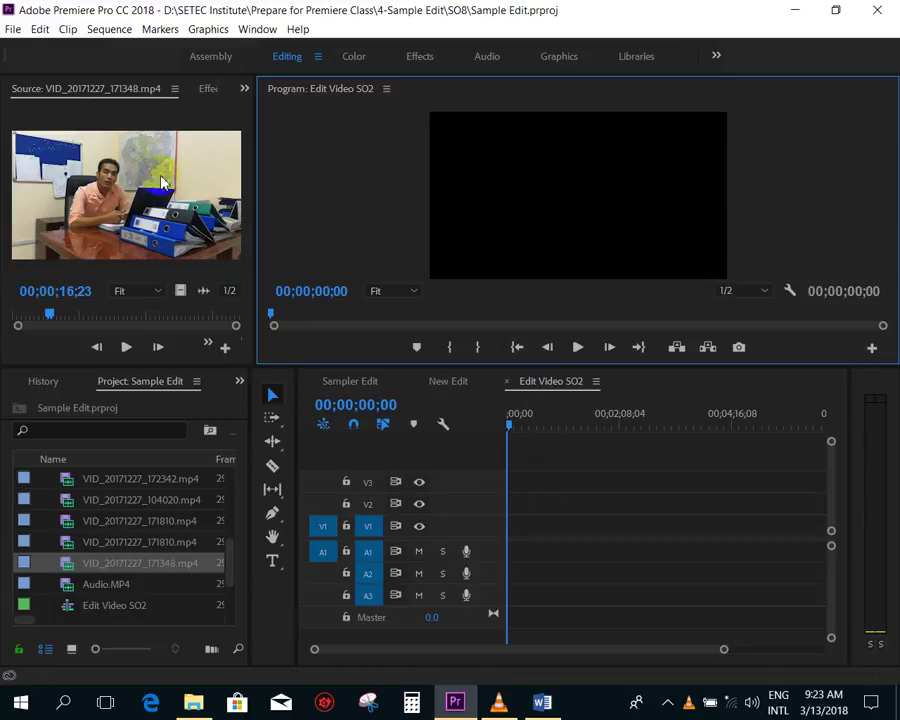
left_click_drag(254, 179, 280, 178)
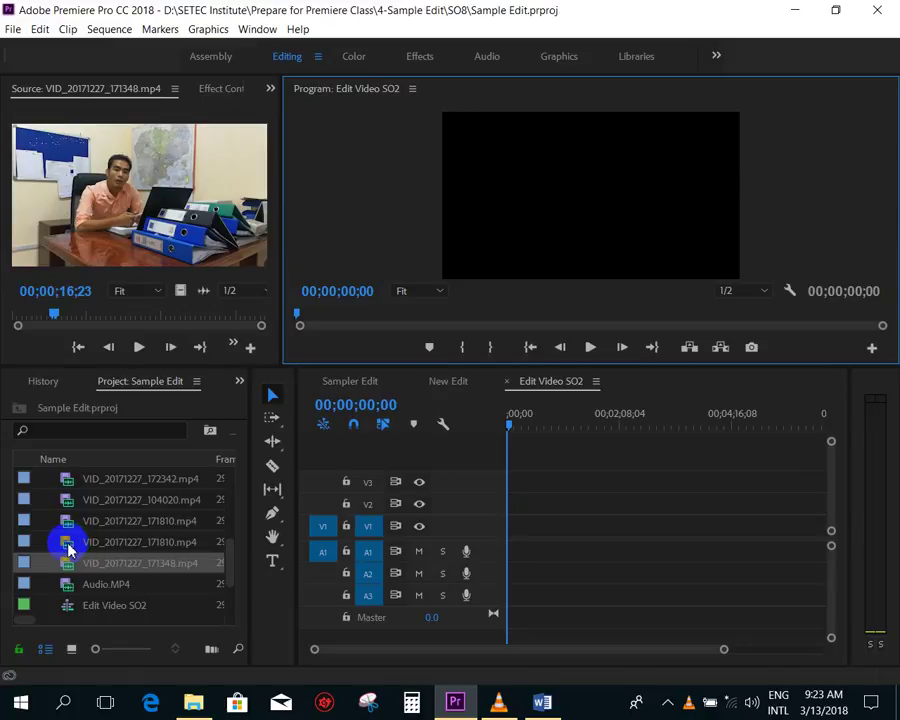
left_click(20, 287)
double_click(66, 544)
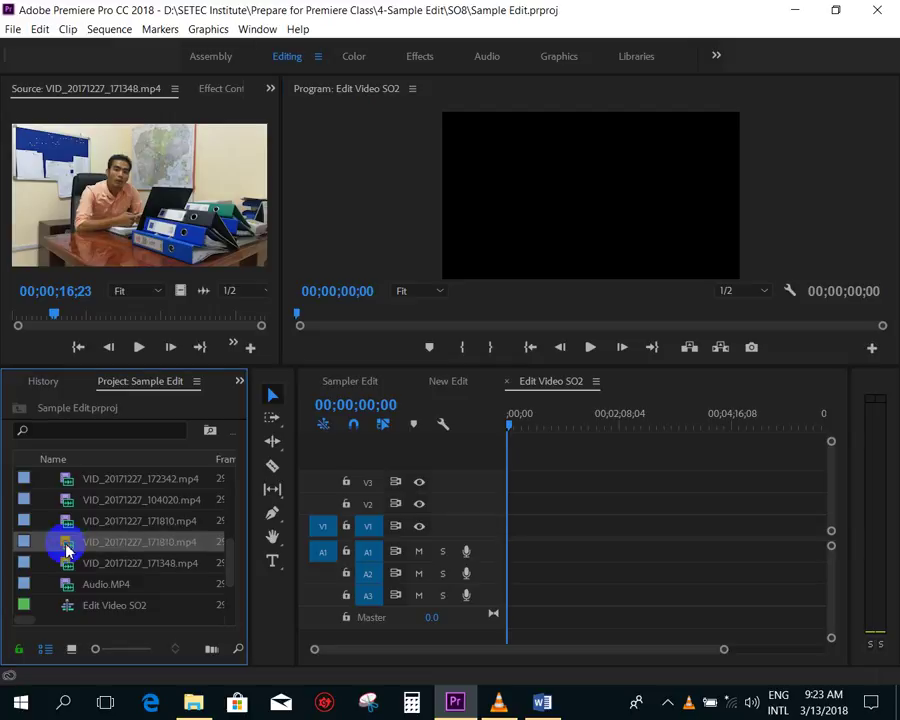
left_click(66, 520)
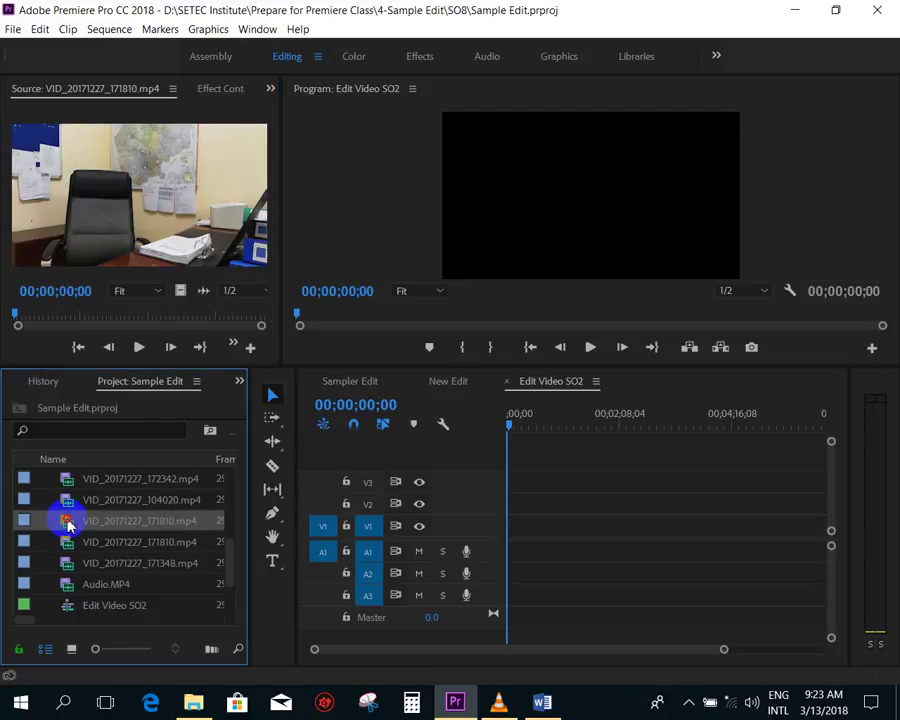
double_click(66, 500)
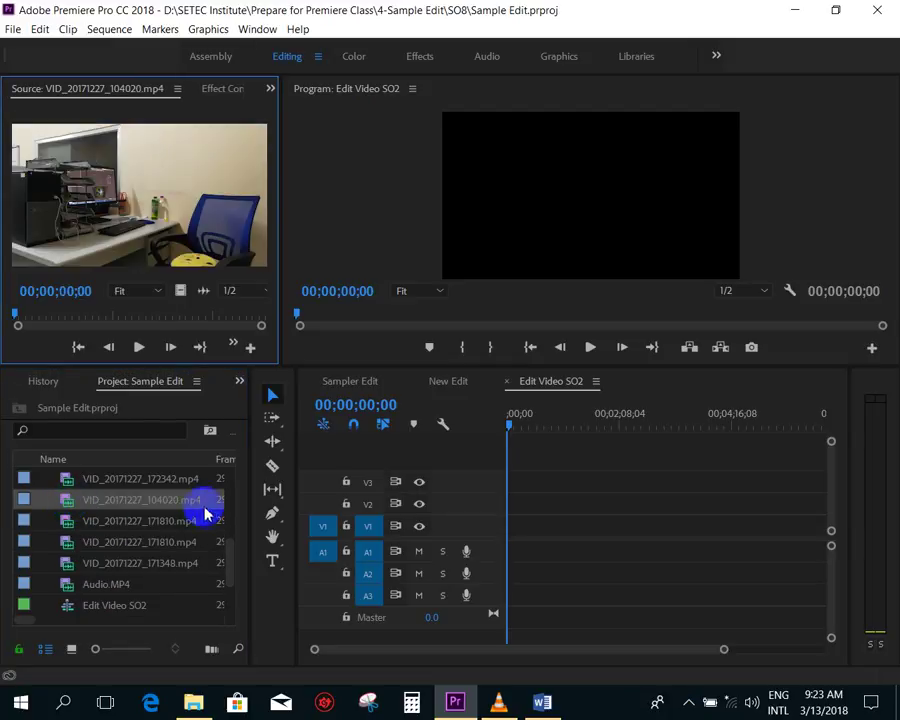
scroll(230, 557, "up", 1)
scroll(230, 557, "up", 2)
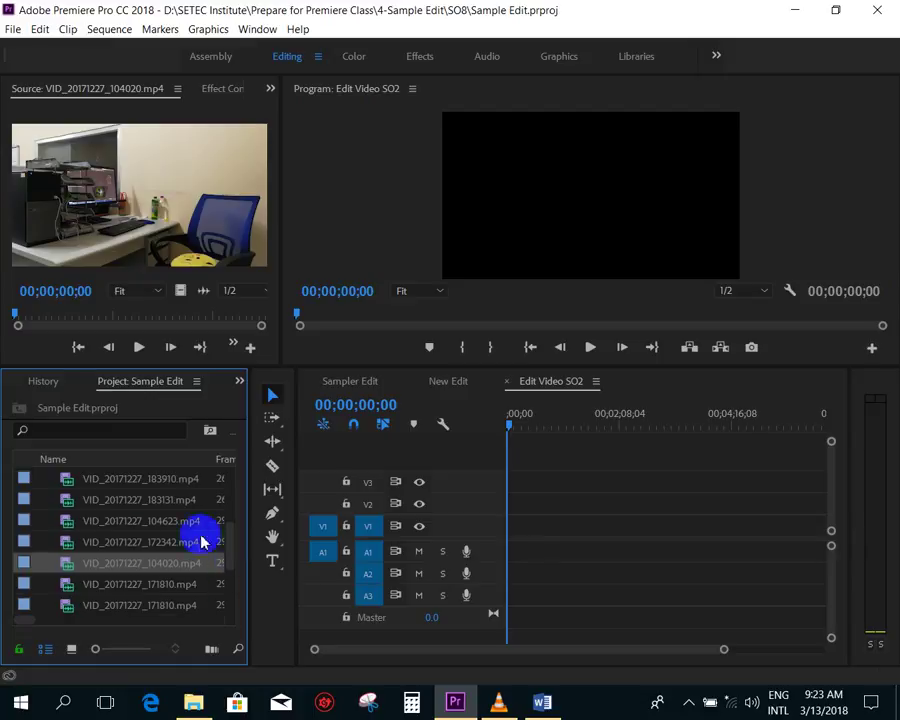
double_click(64, 541)
double_click(67, 520)
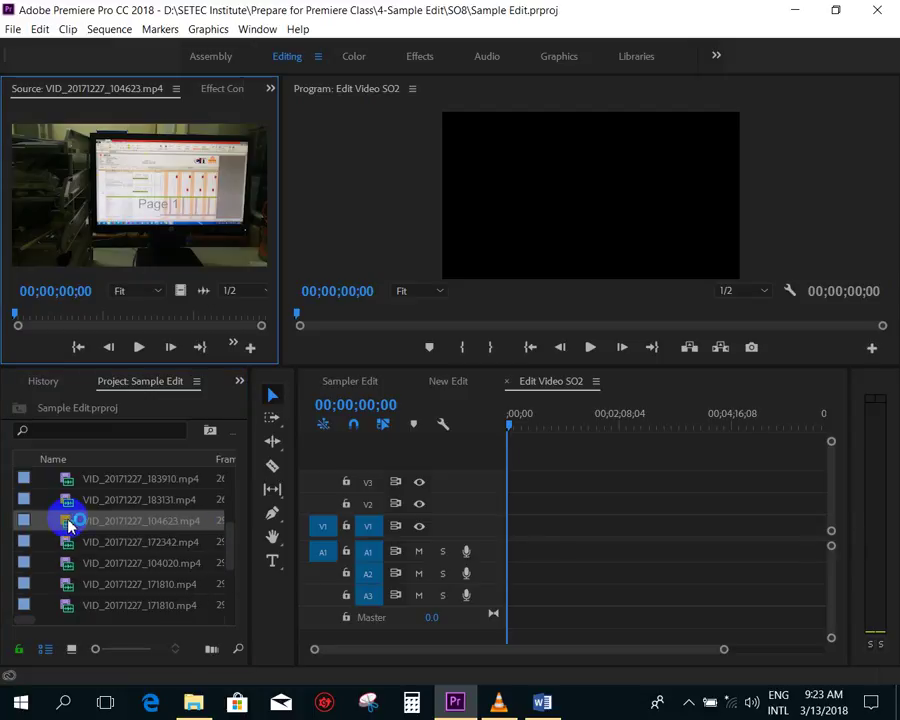
double_click(68, 500)
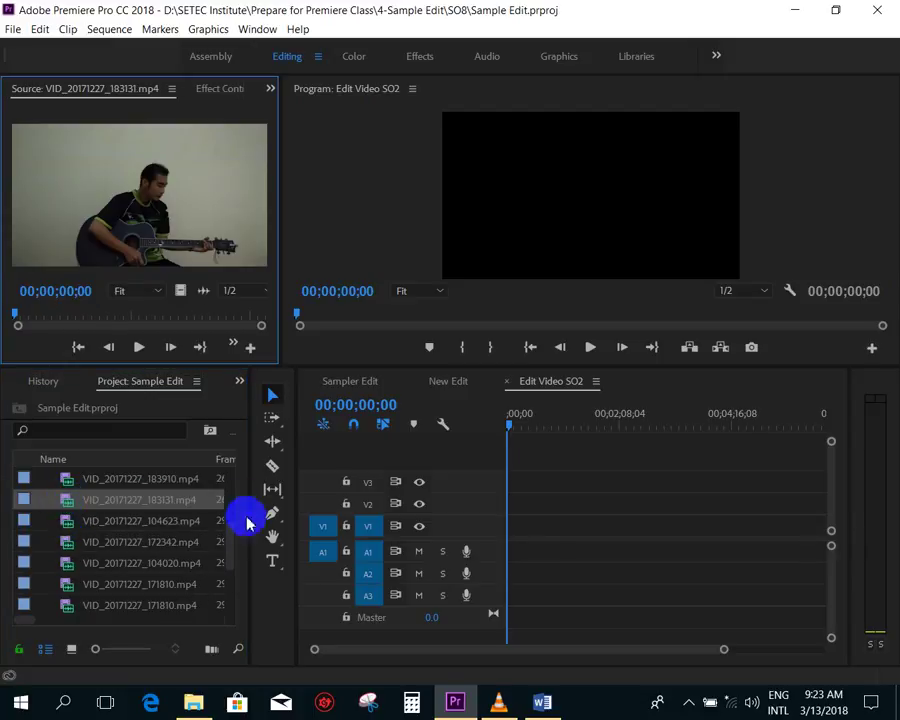
scroll(236, 543, "up", 2)
double_click(68, 520)
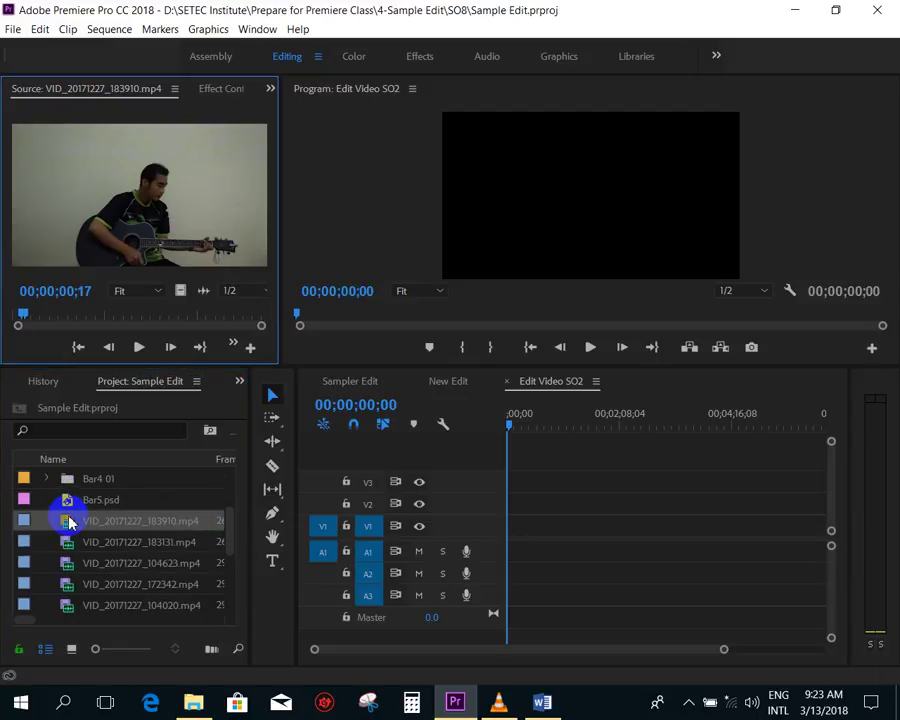
left_click_drag(228, 527, 229, 568)
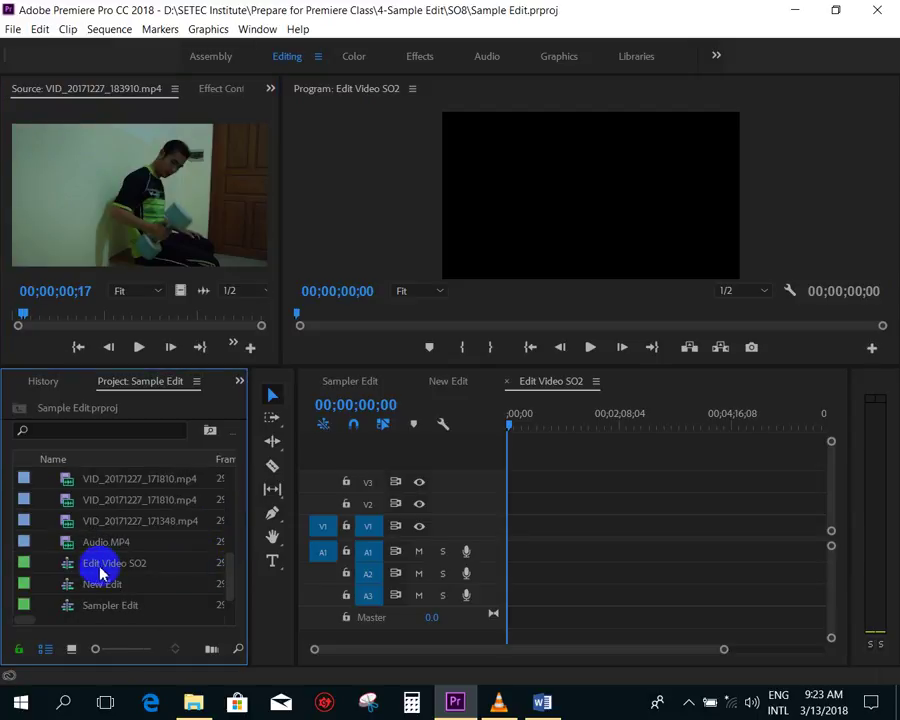
double_click(67, 542)
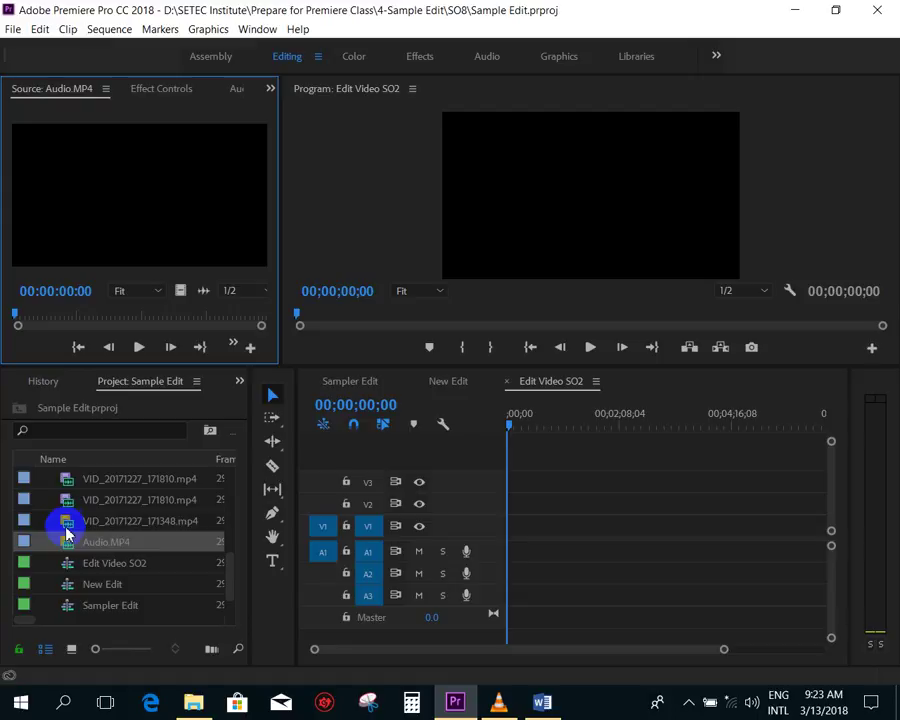
double_click(67, 521)
left_click(117, 231)
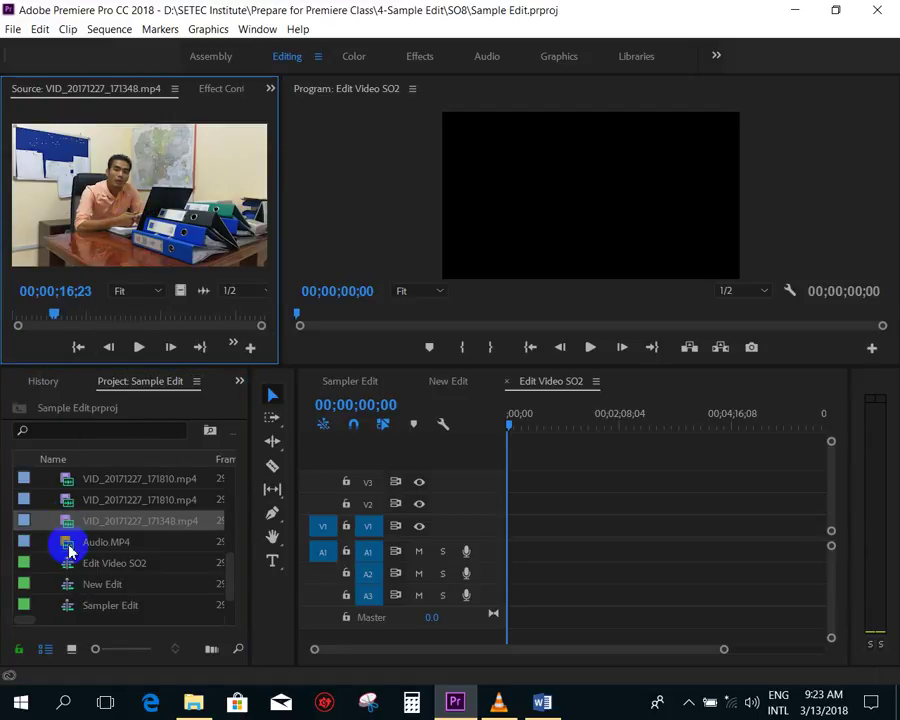
- Place VID_20171227_171348.mp4 at the start of V1, keeping the existing sequence settings
left_click_drag(66, 533, 508, 541)
left_click(585, 388)
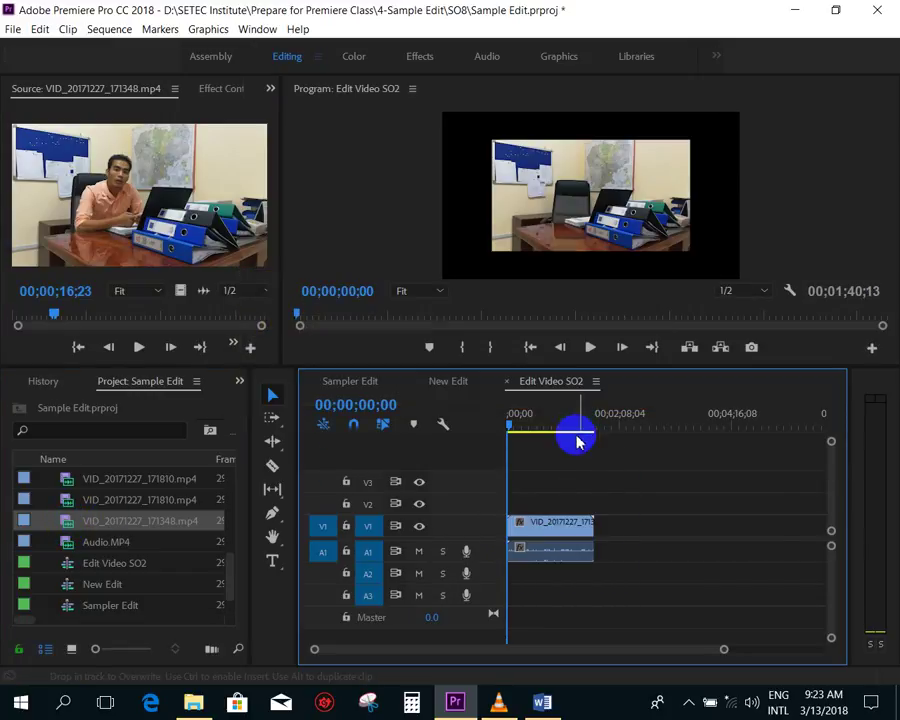
left_click(551, 418)
left_click(578, 528)
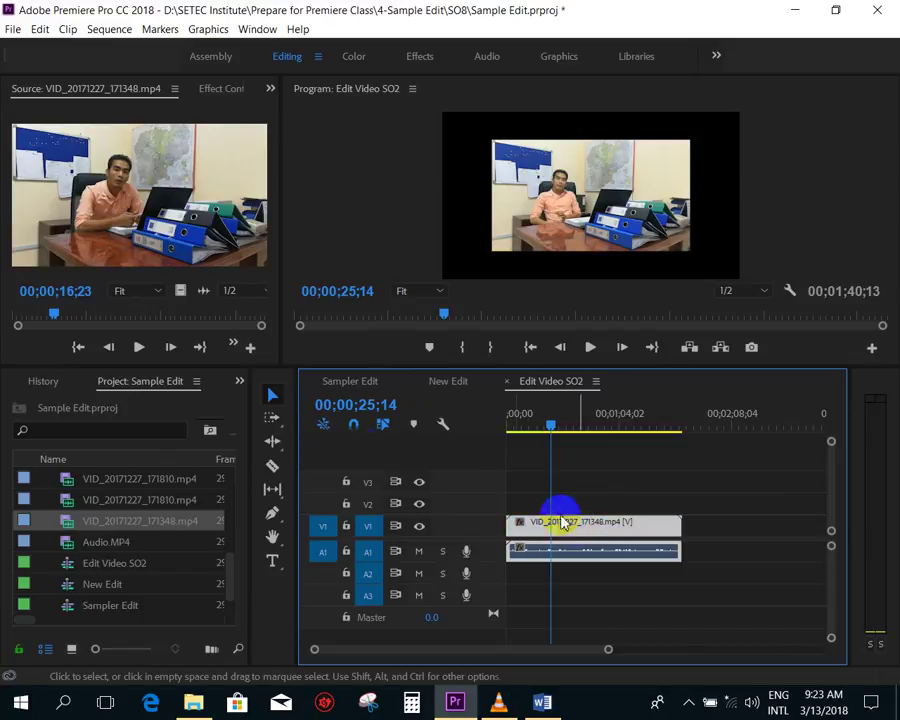
left_click_drag(297, 444, 264, 440)
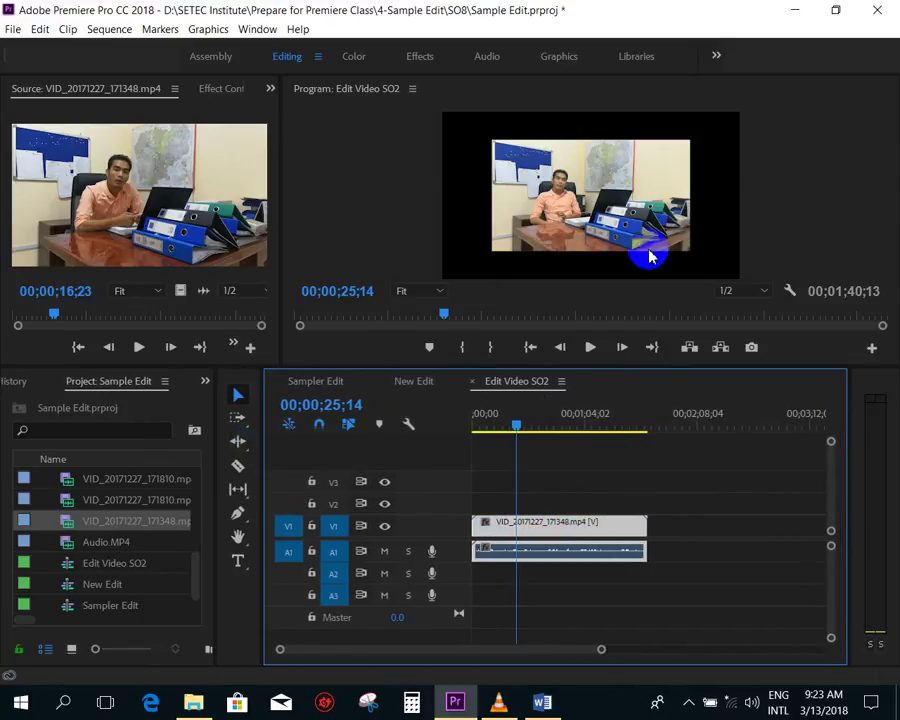
right_click(551, 528)
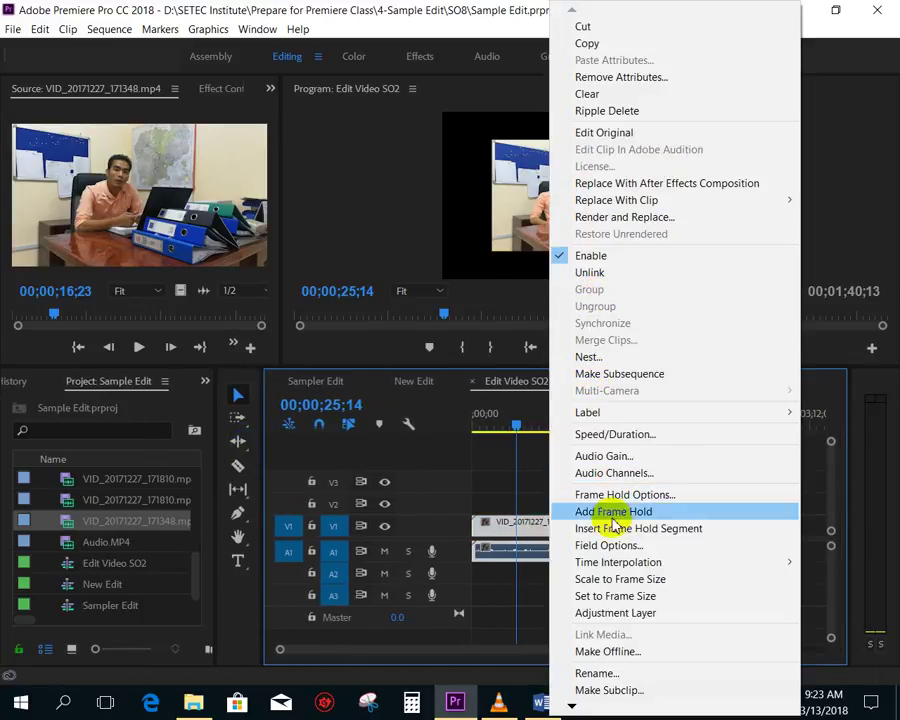
- Scale the 171348 clip to frame size and play it back from about 24 seconds
left_click(587, 580)
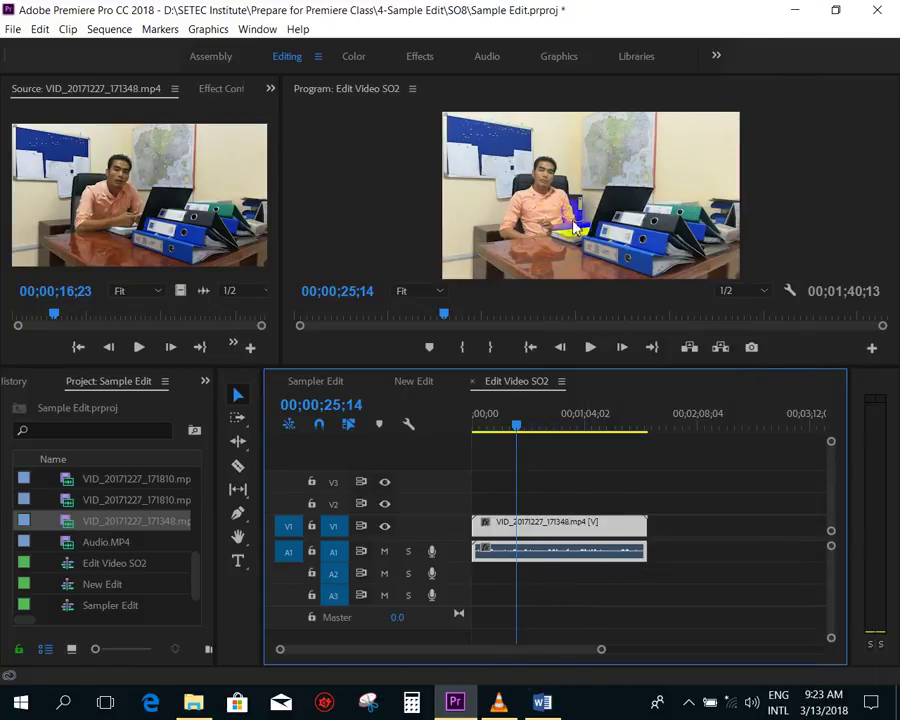
left_click(518, 425)
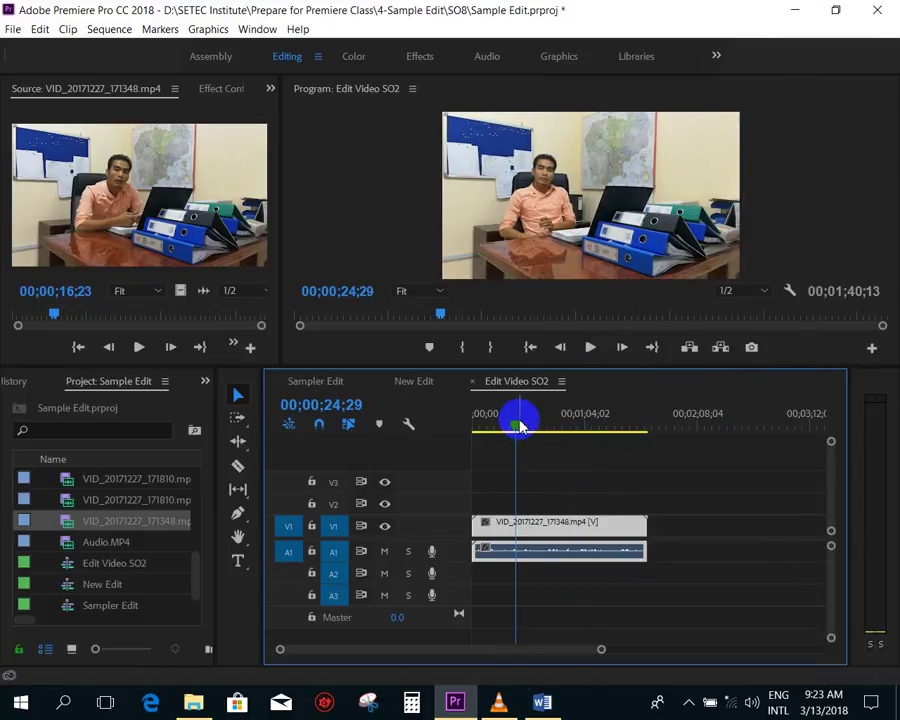
key("minus")
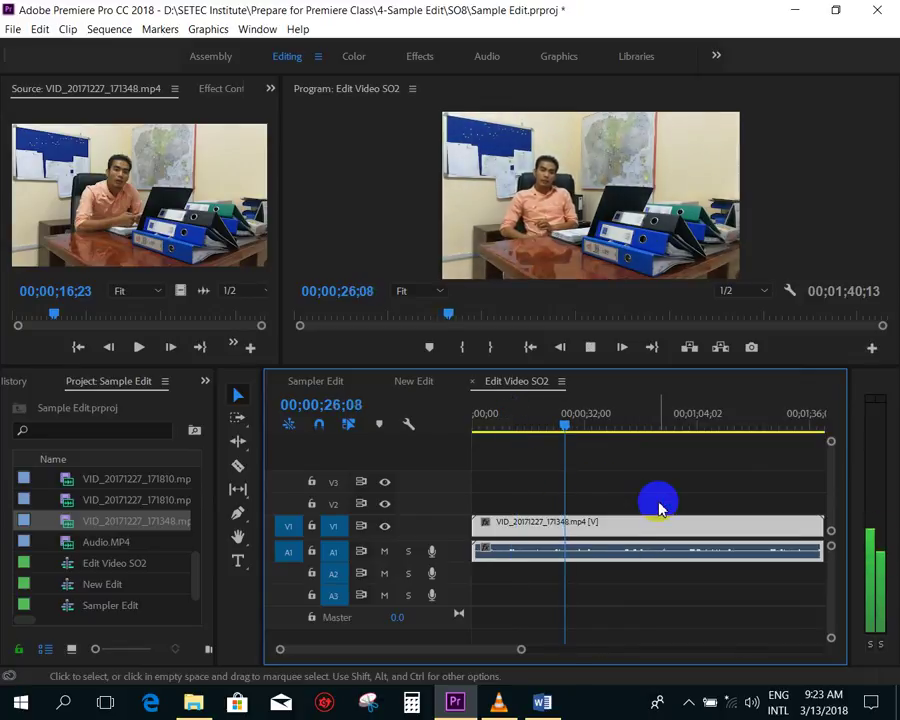
key("space")
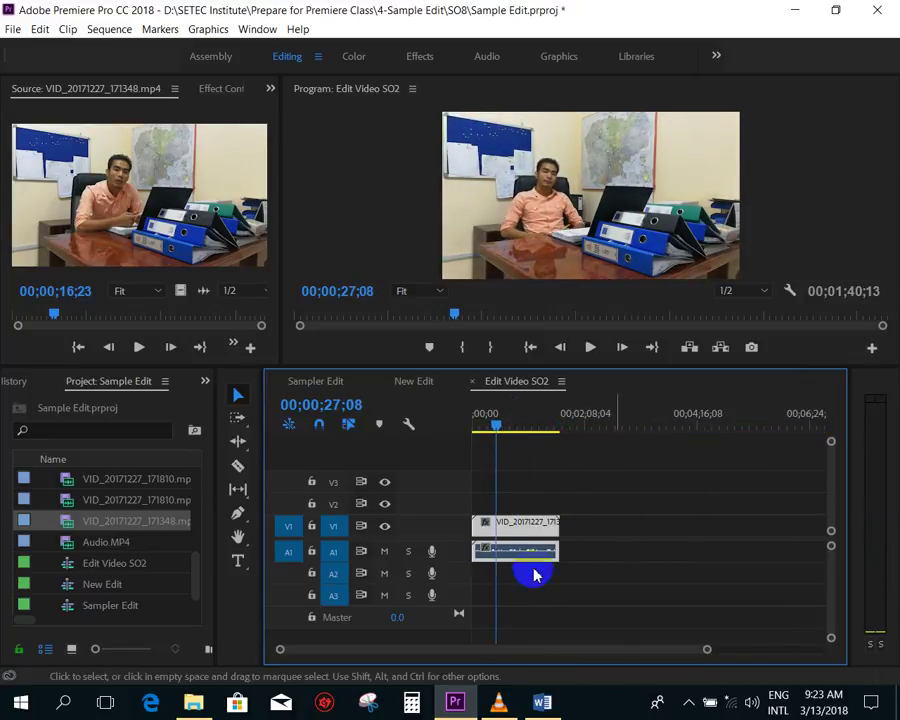
left_click(513, 426)
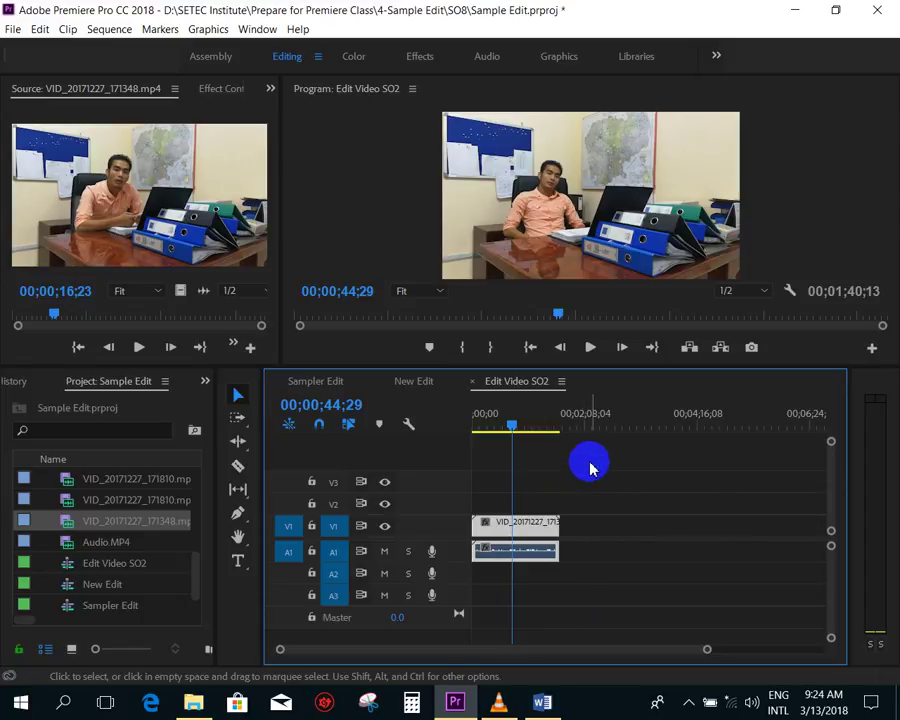
left_click_drag(590, 468, 546, 524)
left_click(516, 555)
- Play the clip and stop playback at about 48 seconds
right_click(516, 562)
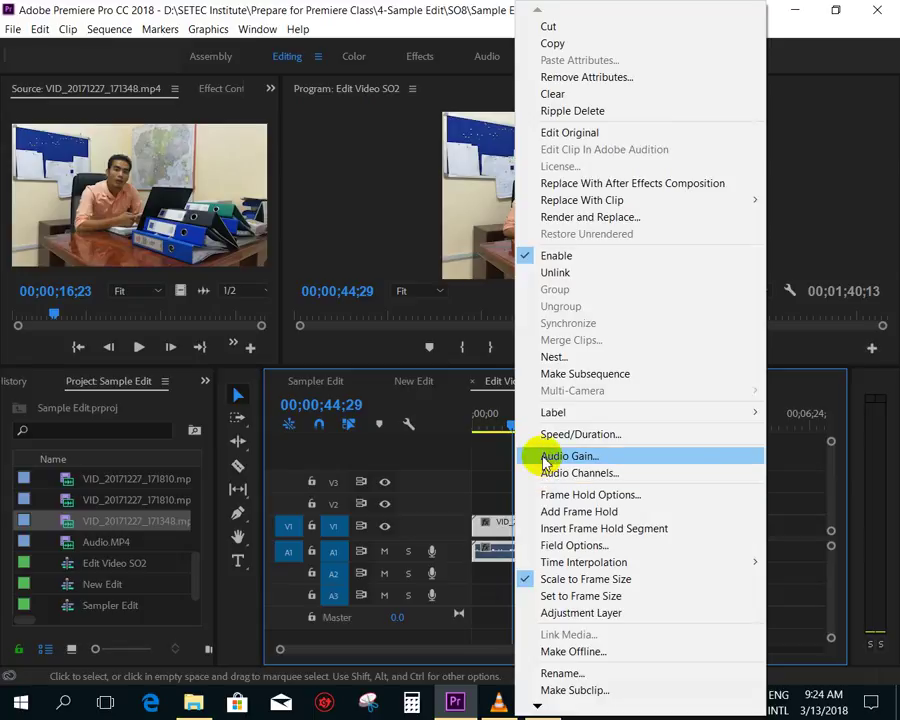
left_click(492, 472)
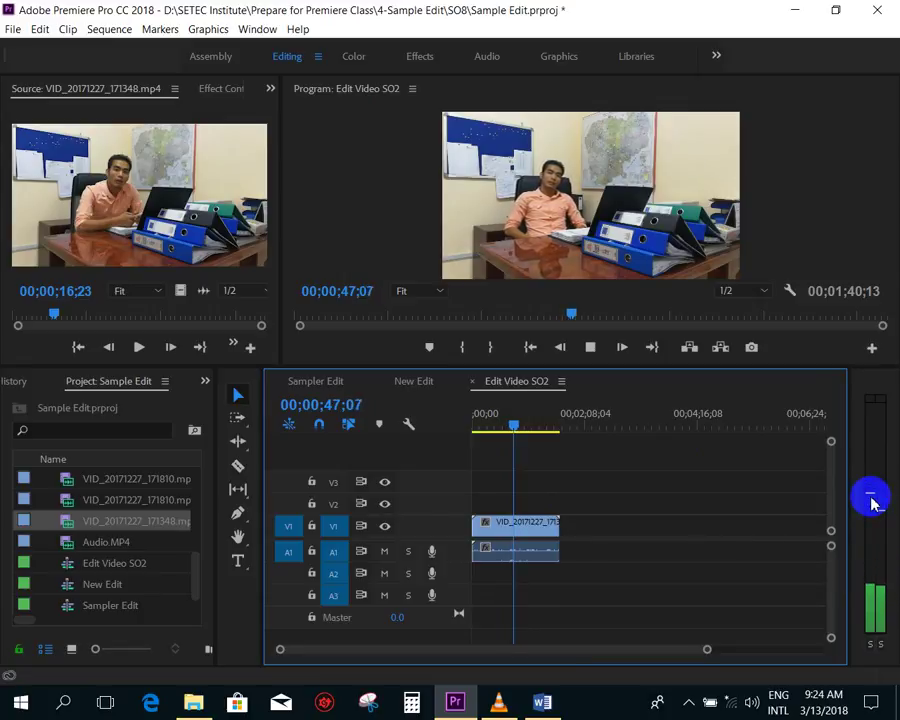
key("space")
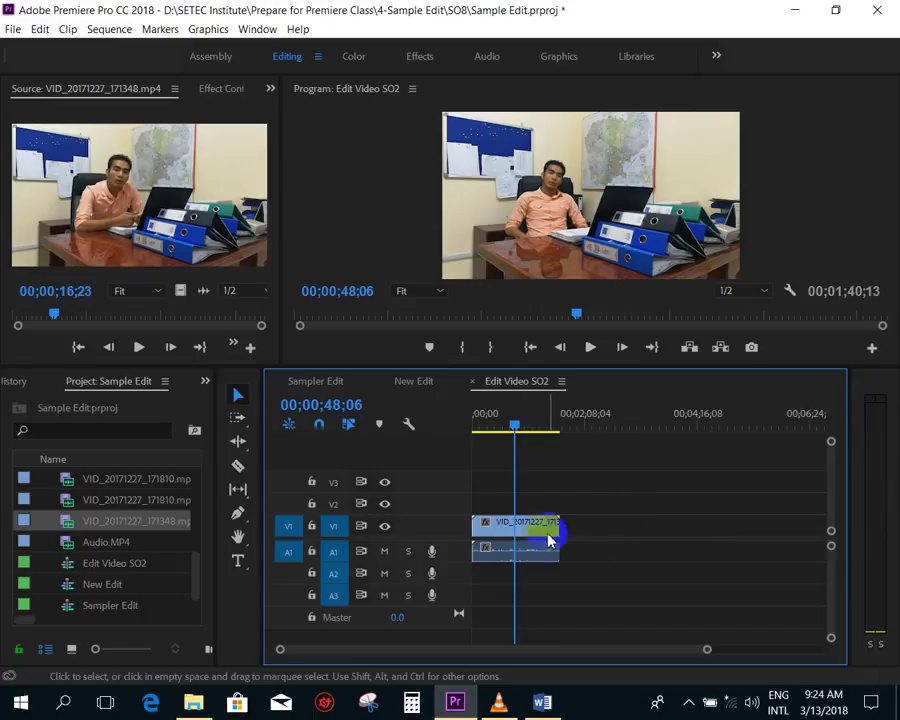
- Boost the 171348 clip's audio gain by 15 dB
right_click(540, 530)
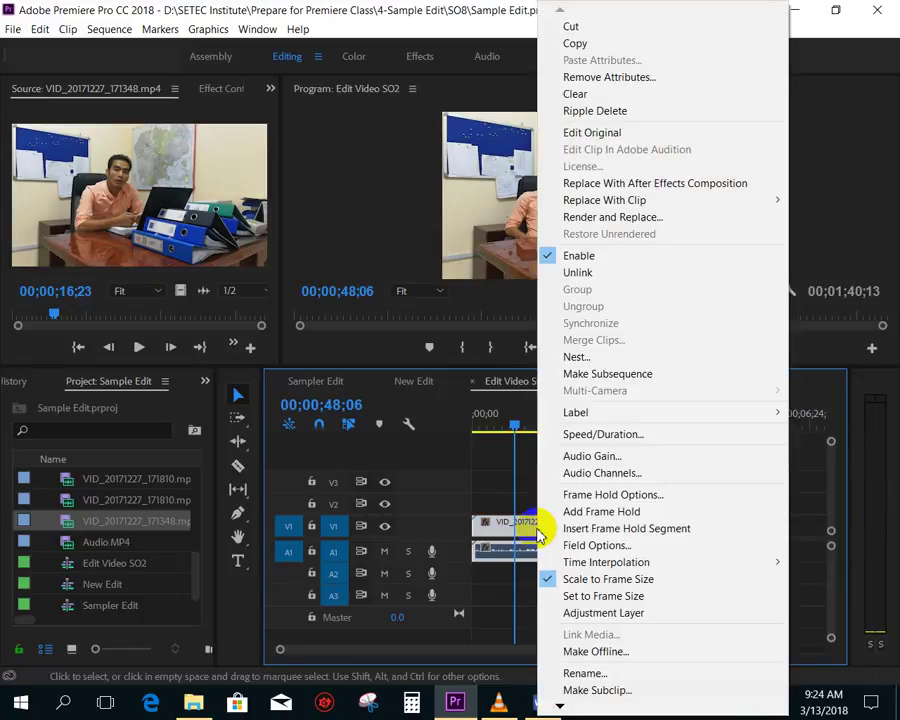
left_click(594, 458)
type("15")
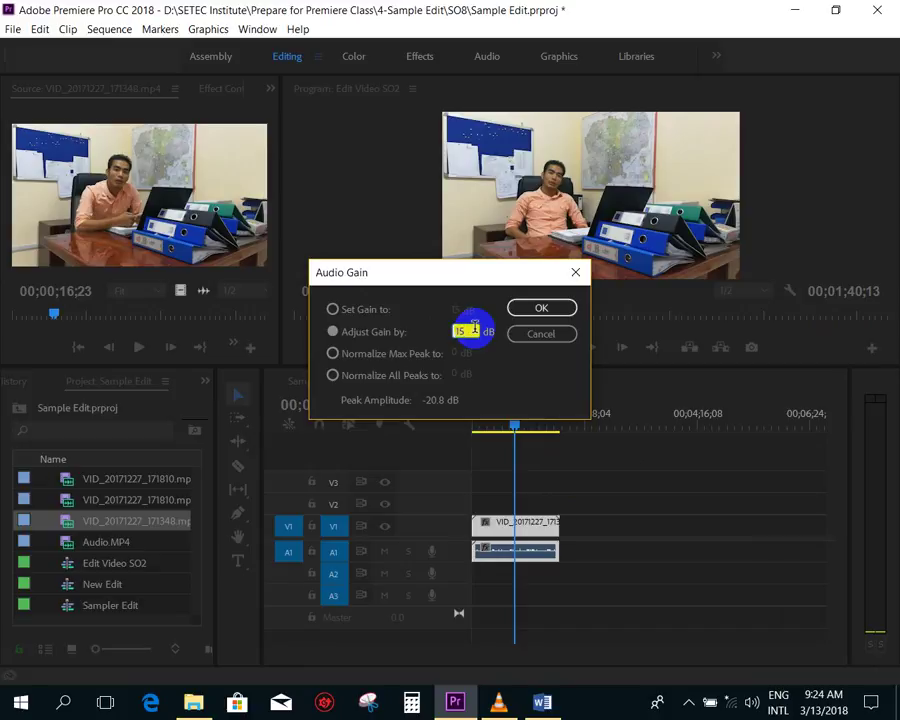
left_click(540, 308)
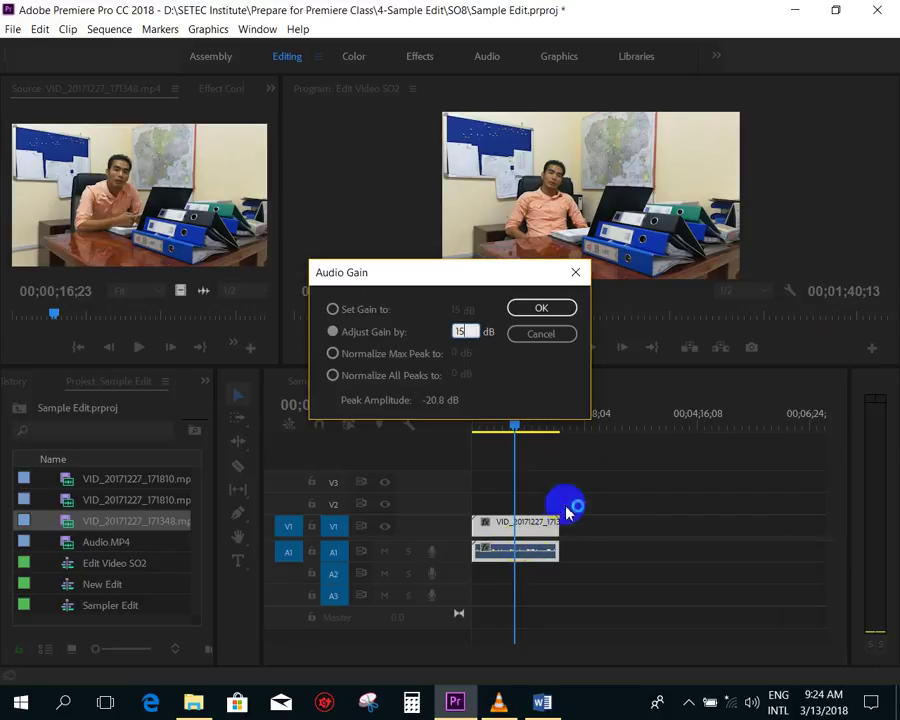
left_click(530, 312)
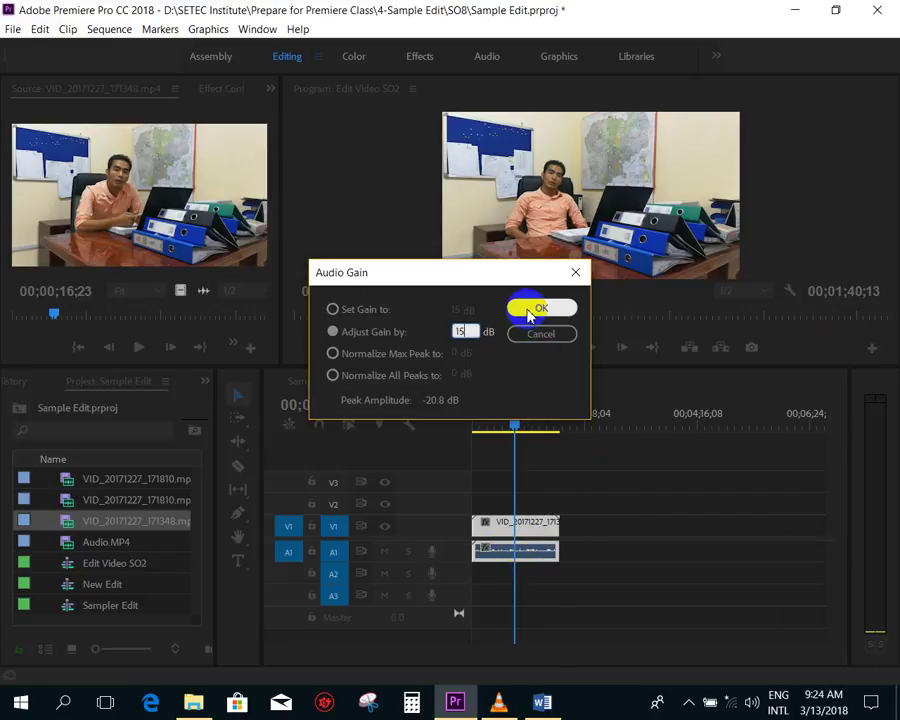
left_click(530, 312)
left_click(510, 553)
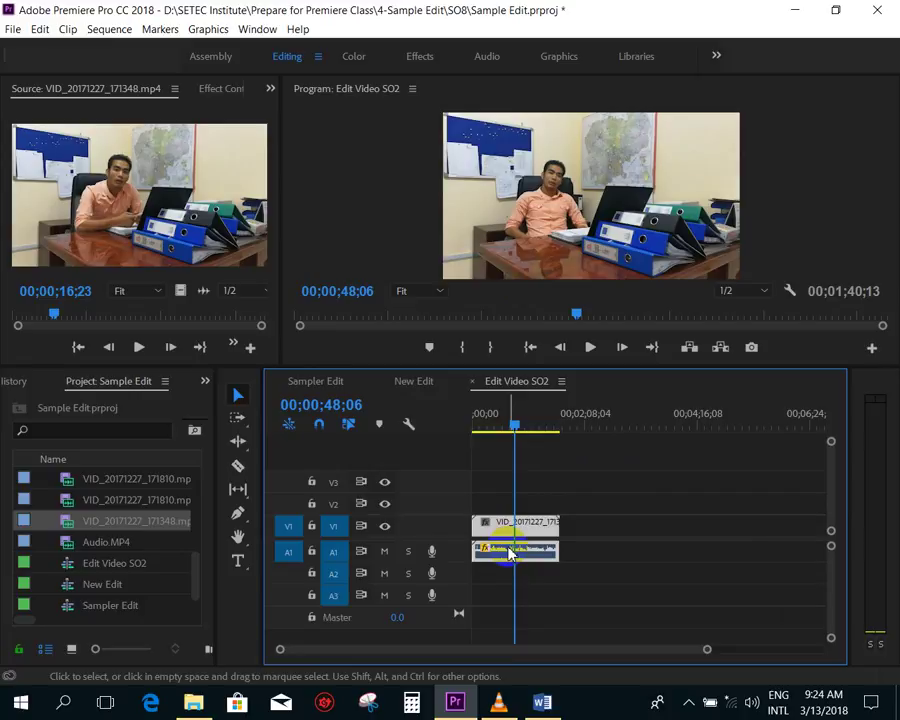
key("equal")
key("equal")
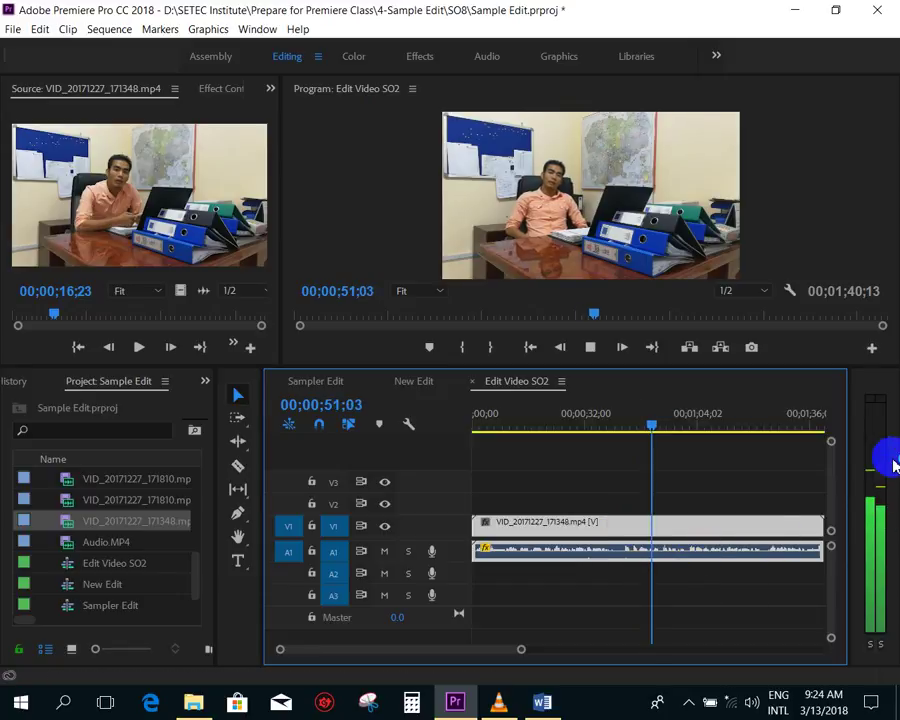
- Add another 5 dB of audio gain to the 171348 clip and resume playback
key("space")
key("minus")
right_click(621, 533)
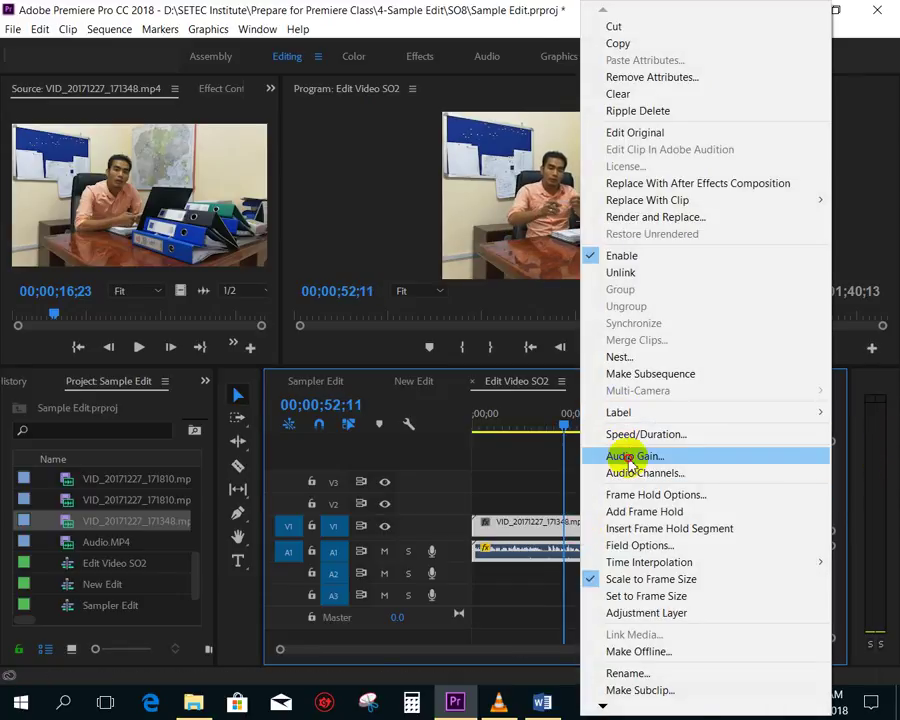
left_click(632, 454)
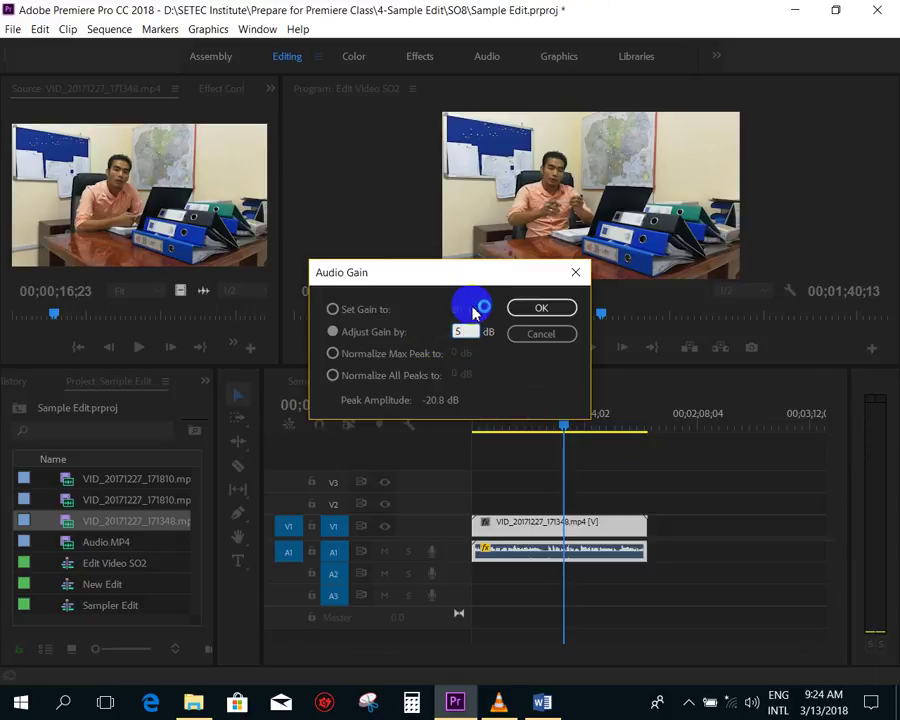
left_click(542, 311)
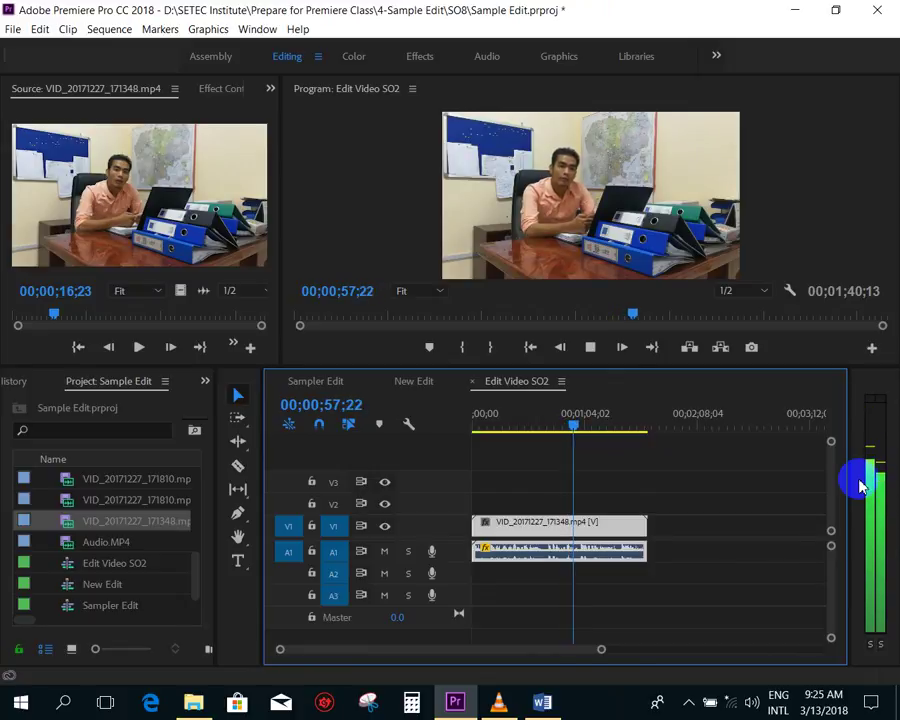
key("=")
key("=")
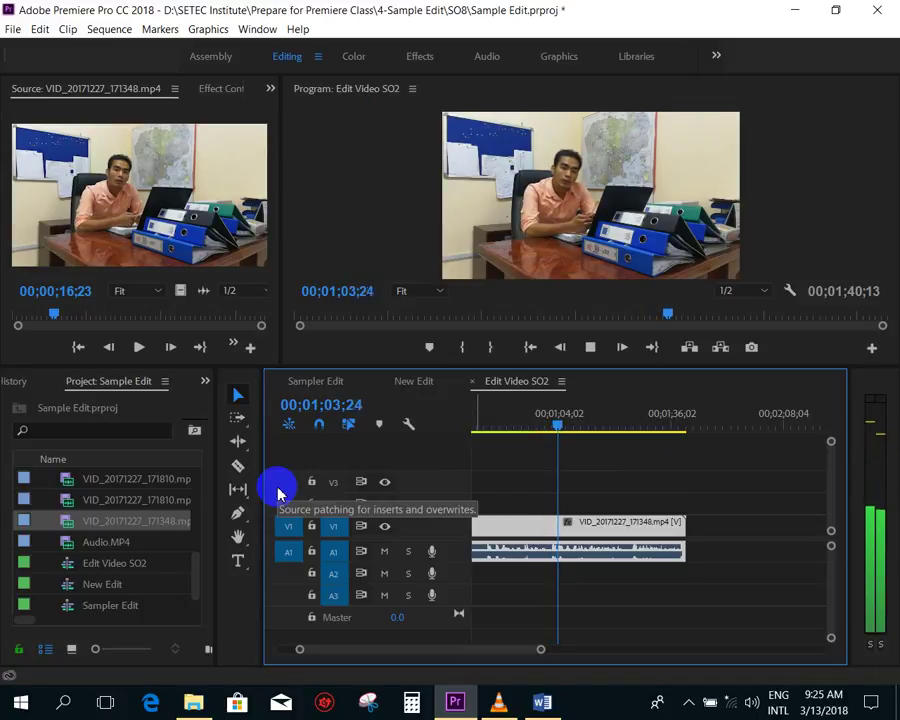
- Enlarge the V1 and A1 tracks to show the thumbnail and waveform, and widen the Timeline panel
key("space")
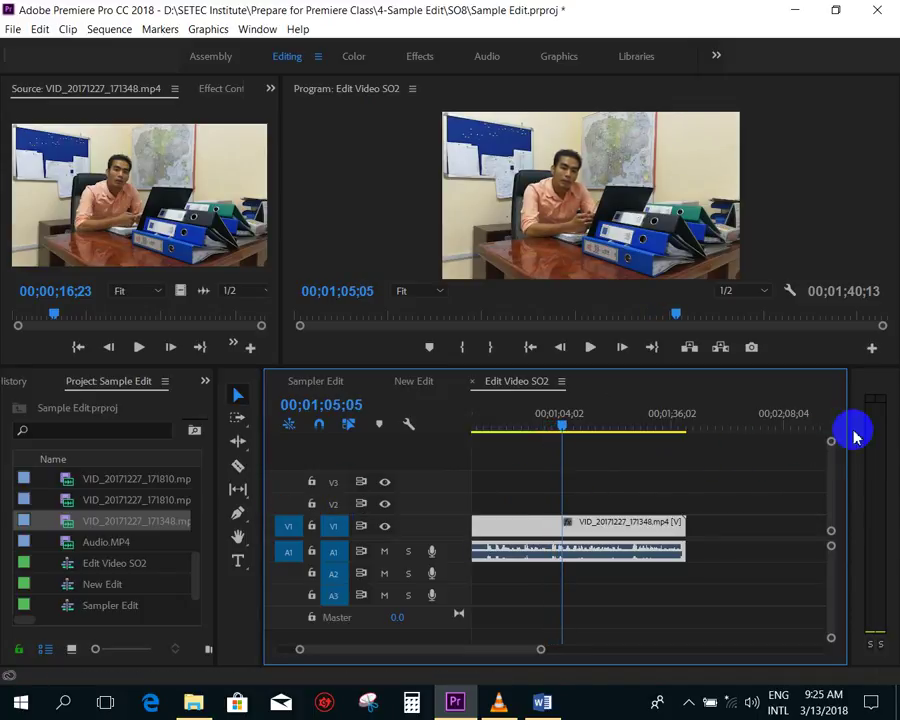
key("minus")
key("minus")
key("Home")
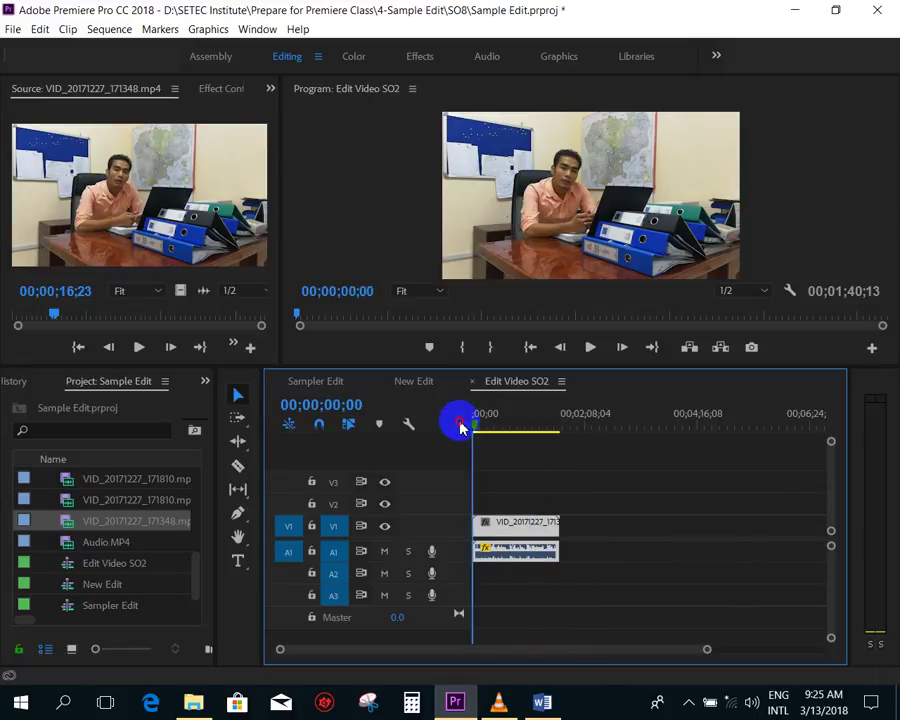
key("equal")
key("equal")
key("equal")
key("equal")
key("minus")
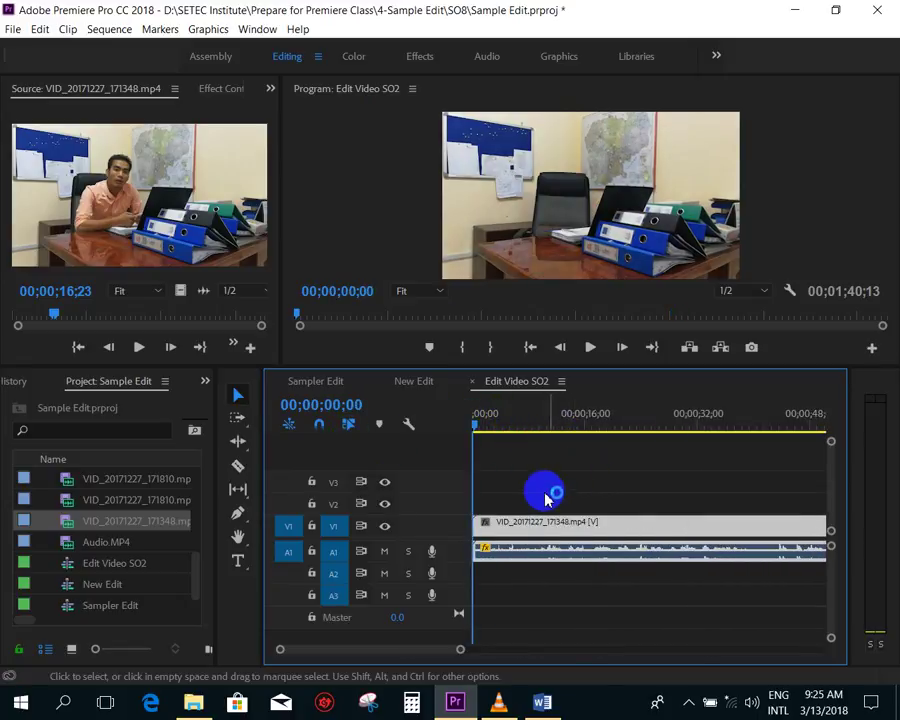
left_click_drag(431, 518, 428, 497)
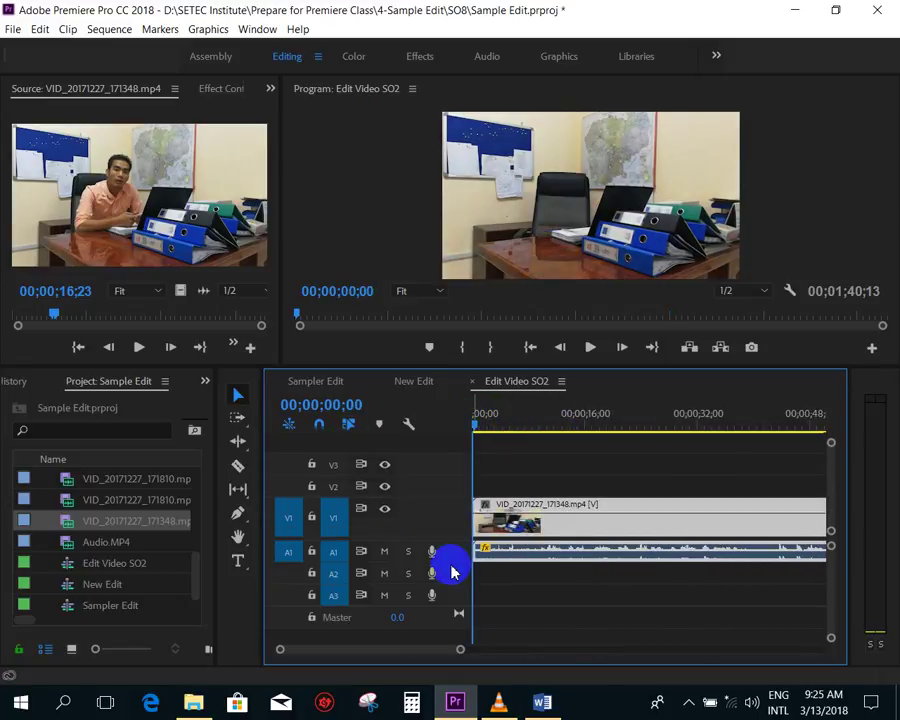
left_click_drag(456, 561, 457, 579)
key("minus")
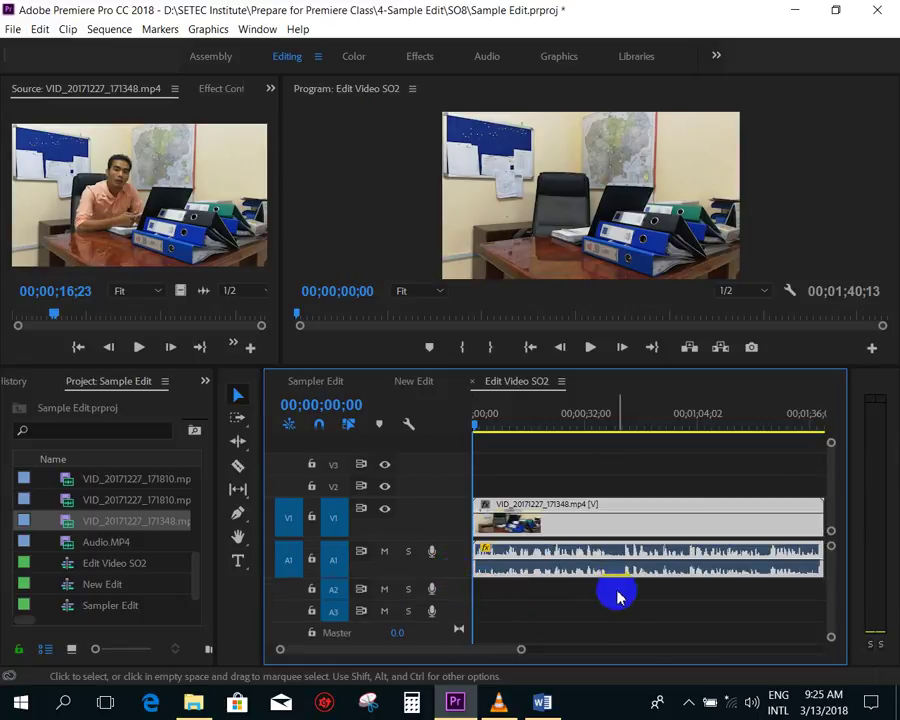
left_click(486, 444)
left_click_drag(261, 428, 229, 428)
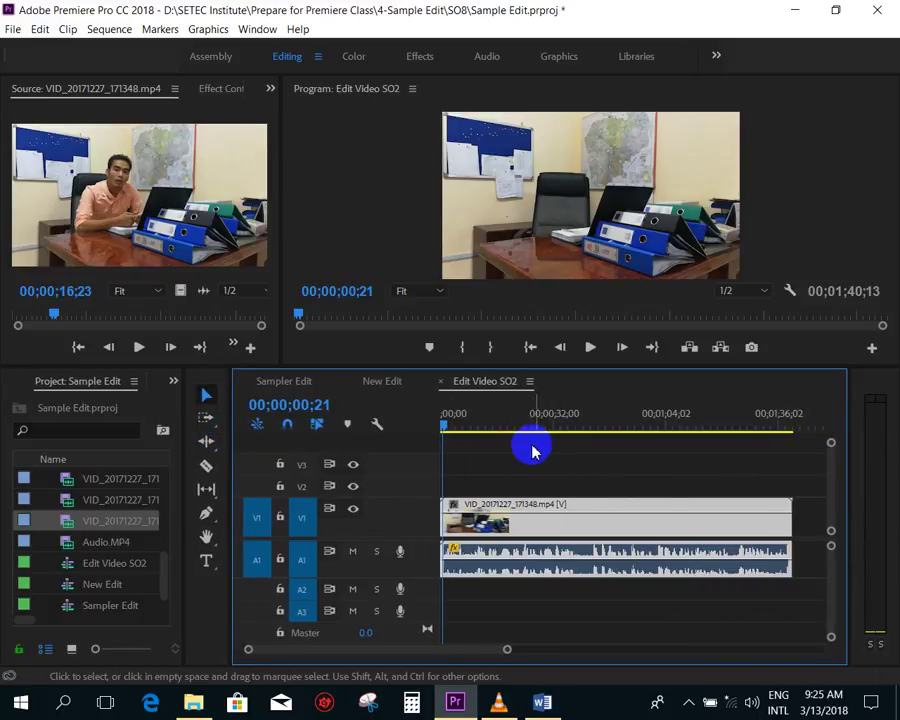
- Play from the start and park the playhead at 00;00;10;15, where the presenter sits at the desk
left_click(713, 487)
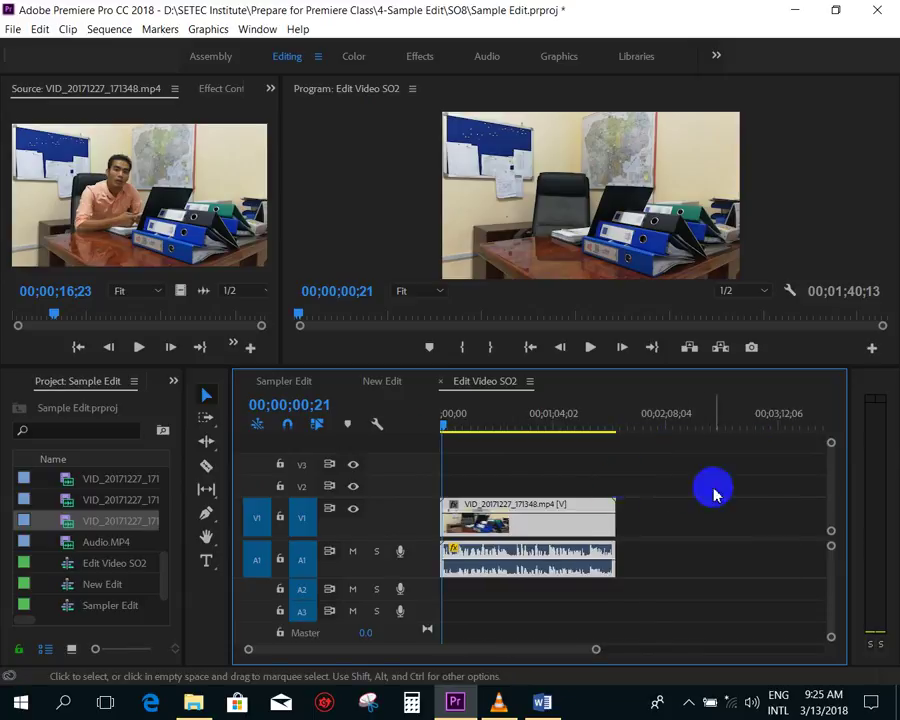
left_click(693, 475)
left_click(459, 447)
left_click(428, 430)
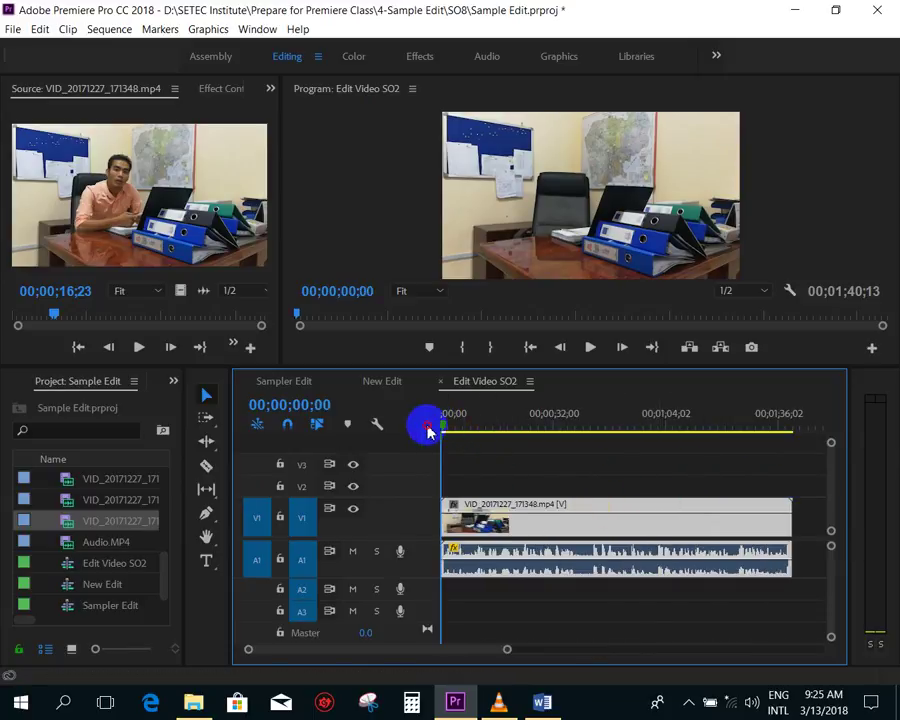
key("space")
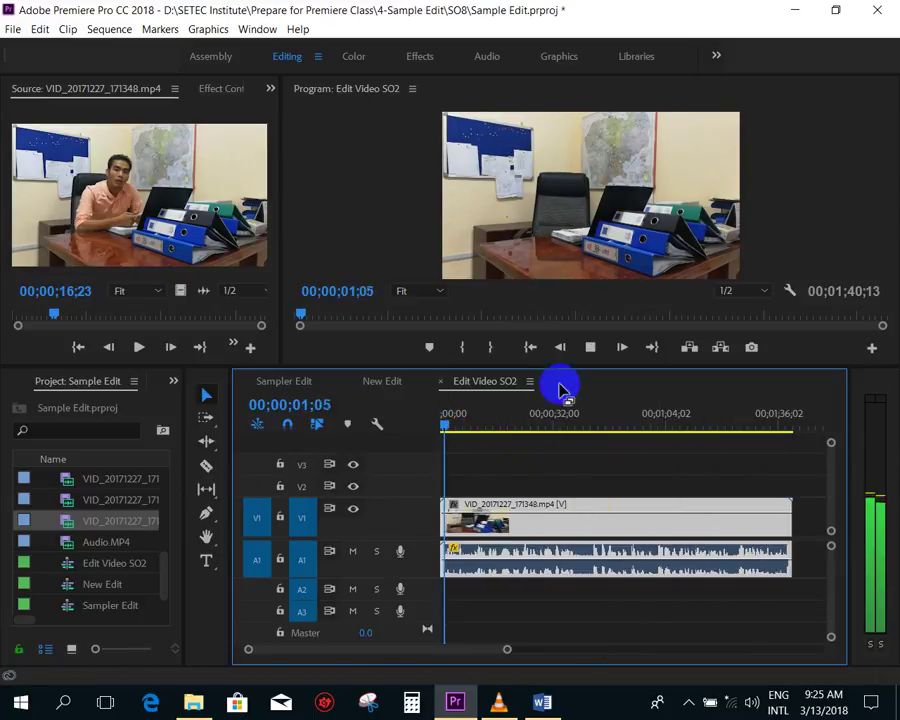
key("=")
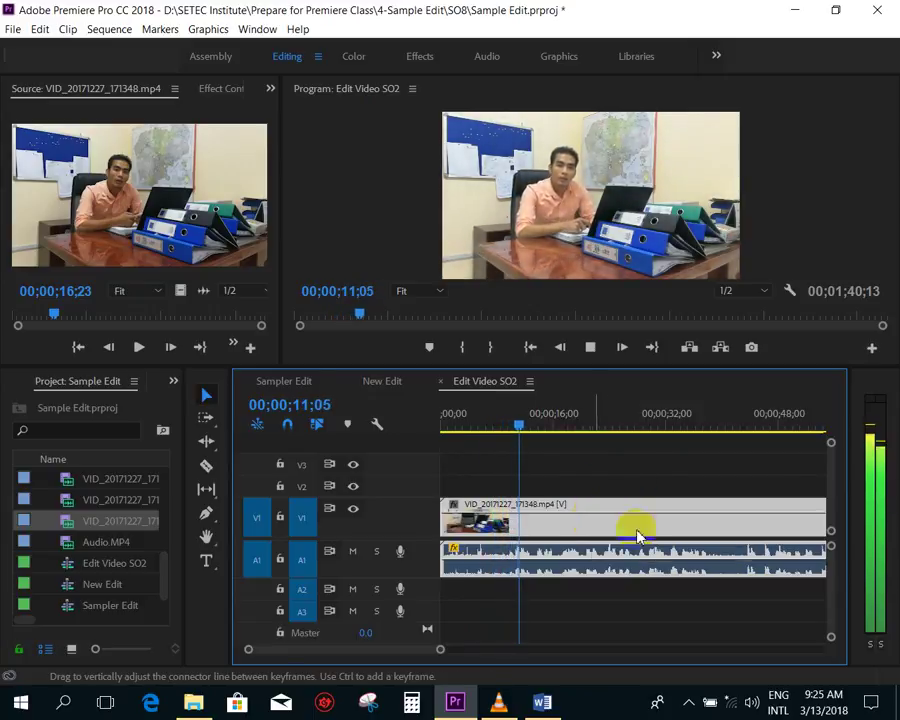
key("equal")
left_click(623, 504)
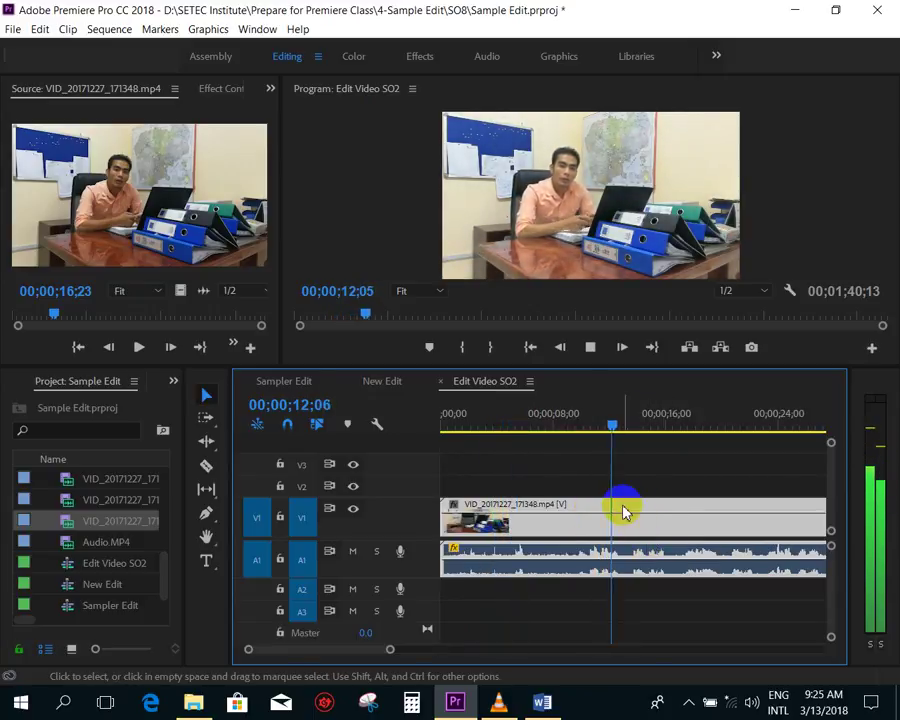
left_click(593, 426)
left_click_drag(593, 426, 592, 426)
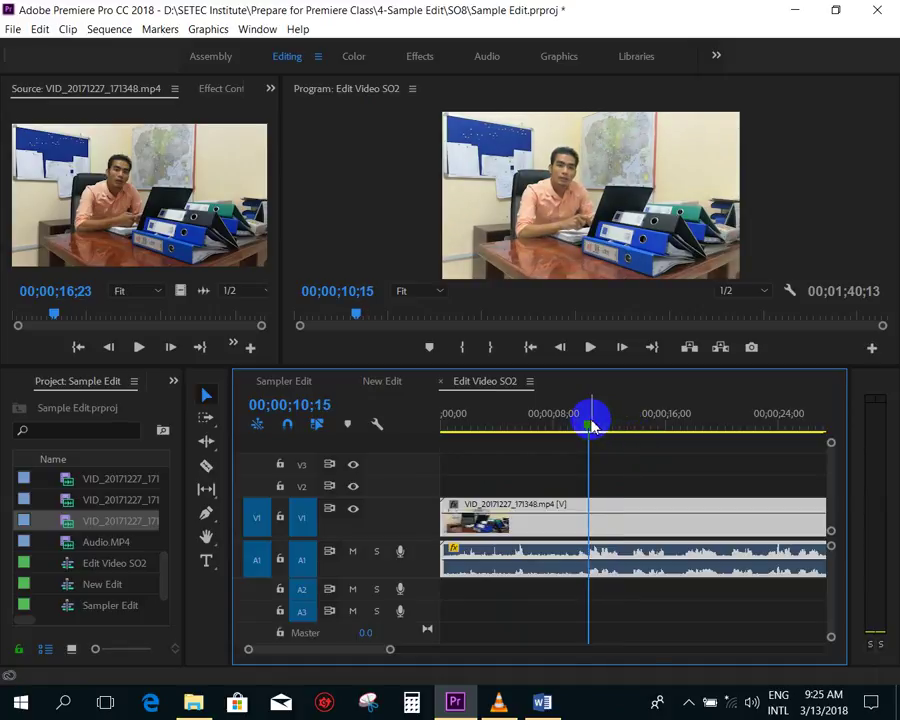
key("space")
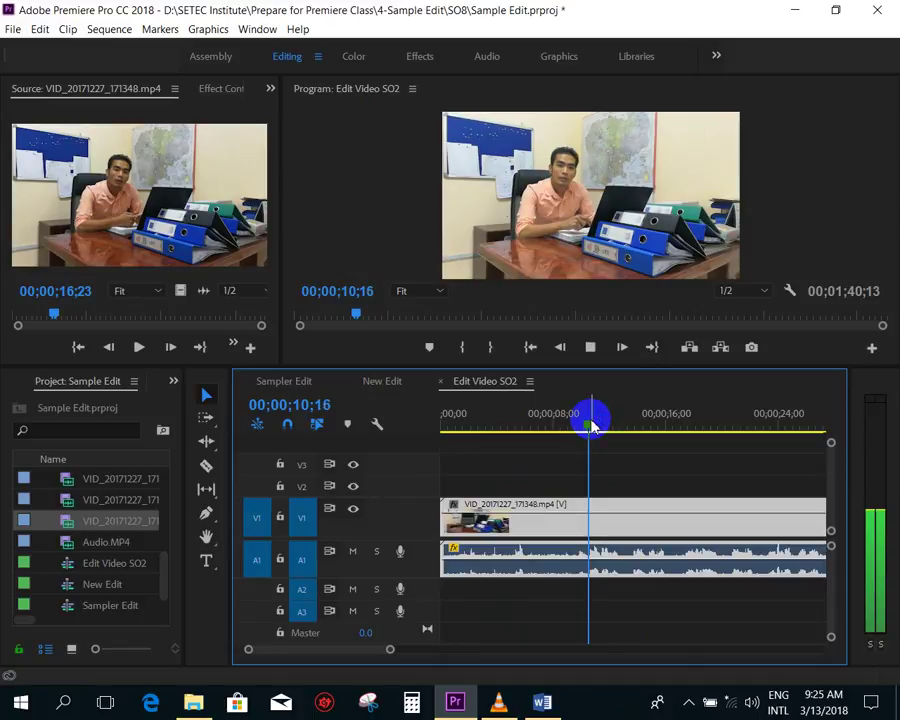
left_click_drag(592, 426, 589, 460)
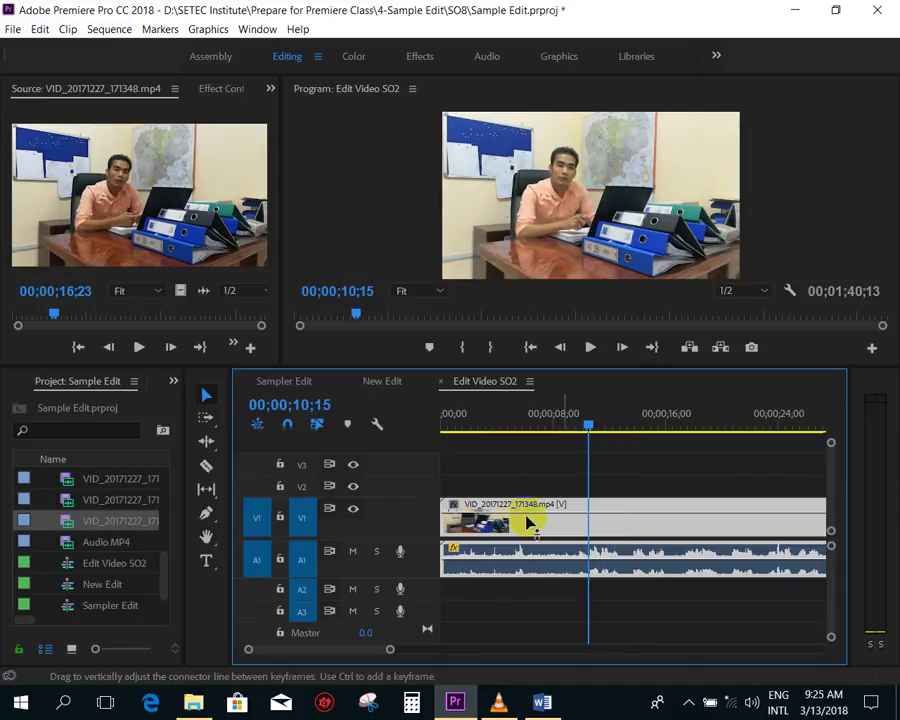
- Razor the 171348 clip at the playhead (10;15) and delete its left part
left_click(207, 465)
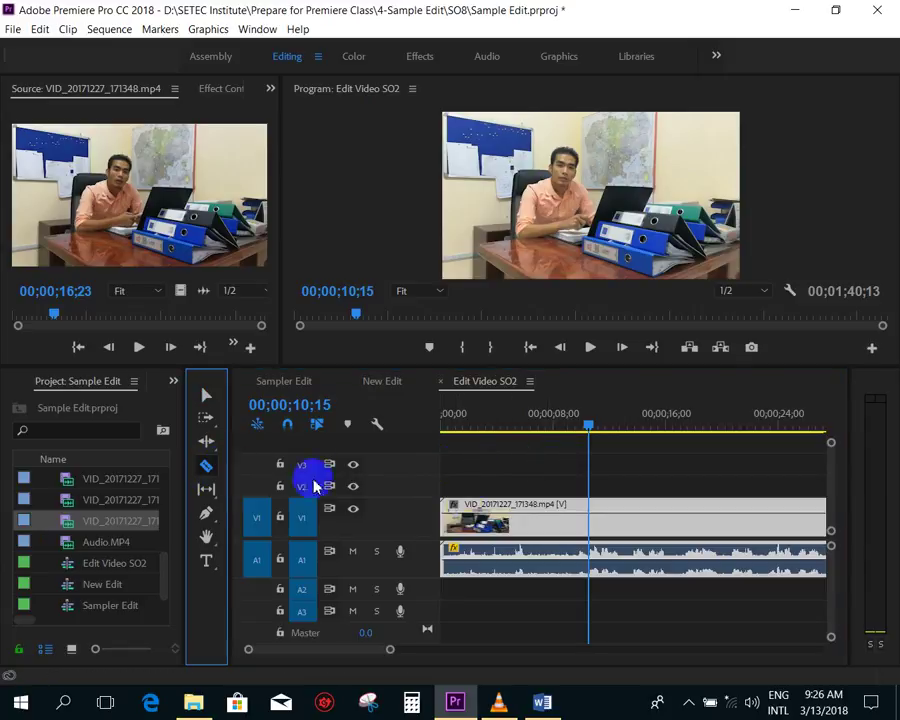
left_click(589, 523)
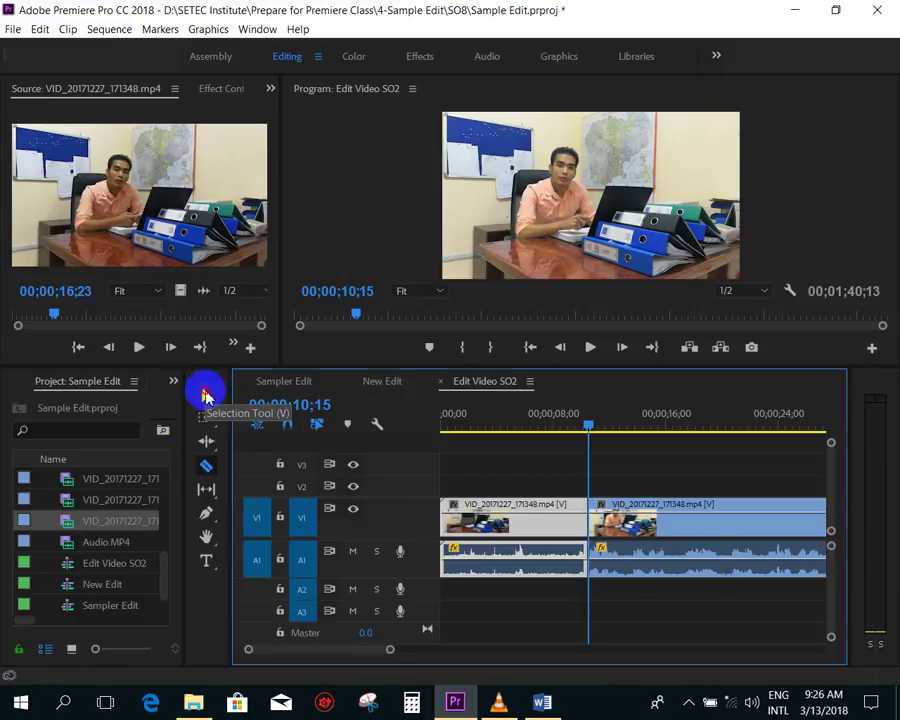
left_click(205, 397)
left_click_drag(494, 466, 538, 583)
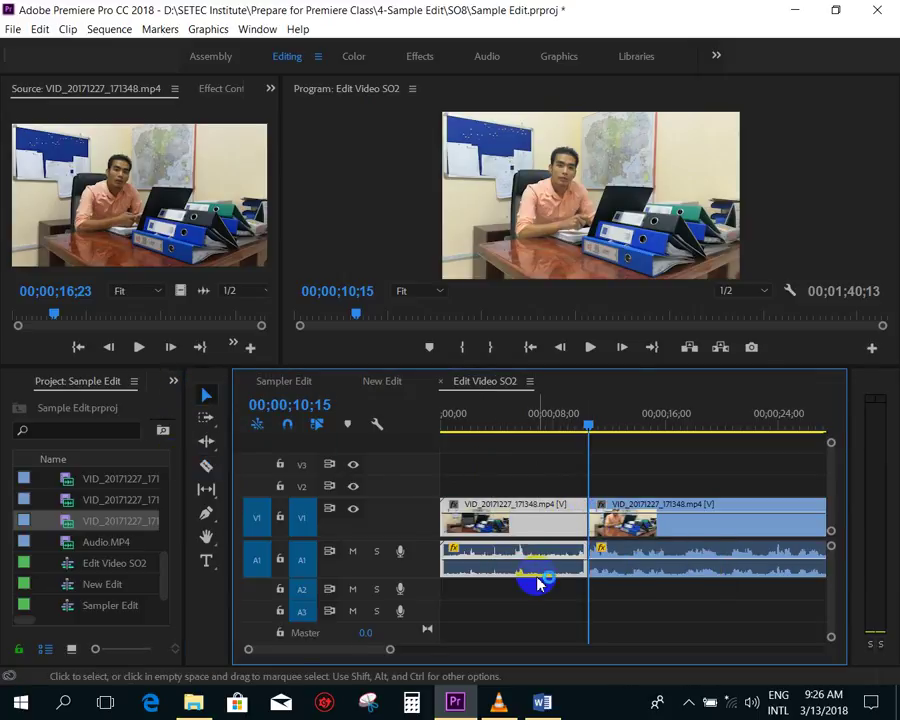
key("Delete")
- Ripple-delete the leading gap so the remaining footage starts at 00;00;00;00
right_click(499, 517)
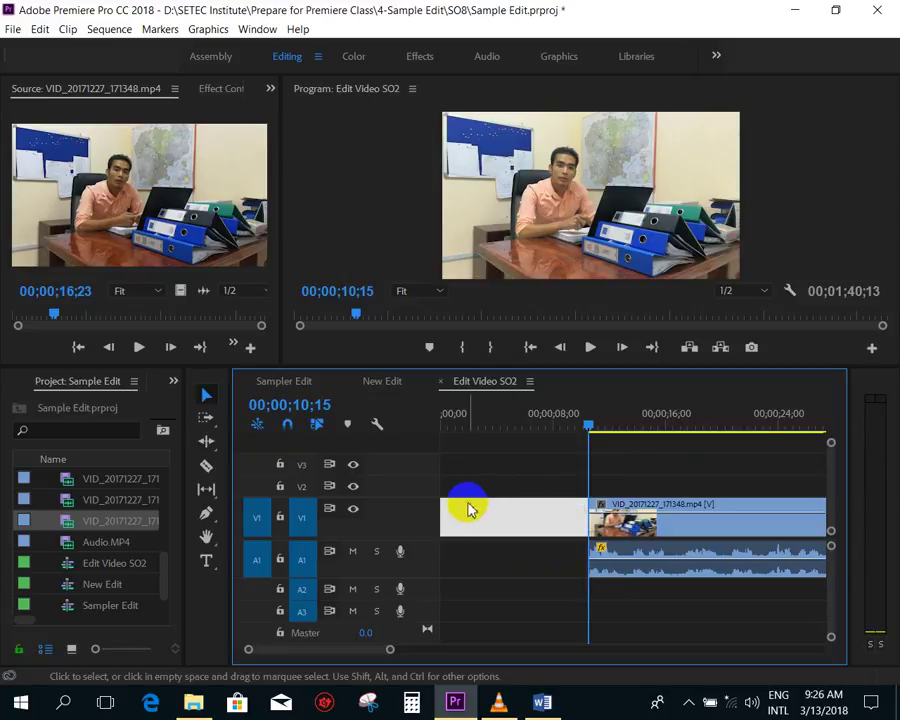
left_click_drag(664, 530, 441, 533)
key("ctrl+z")
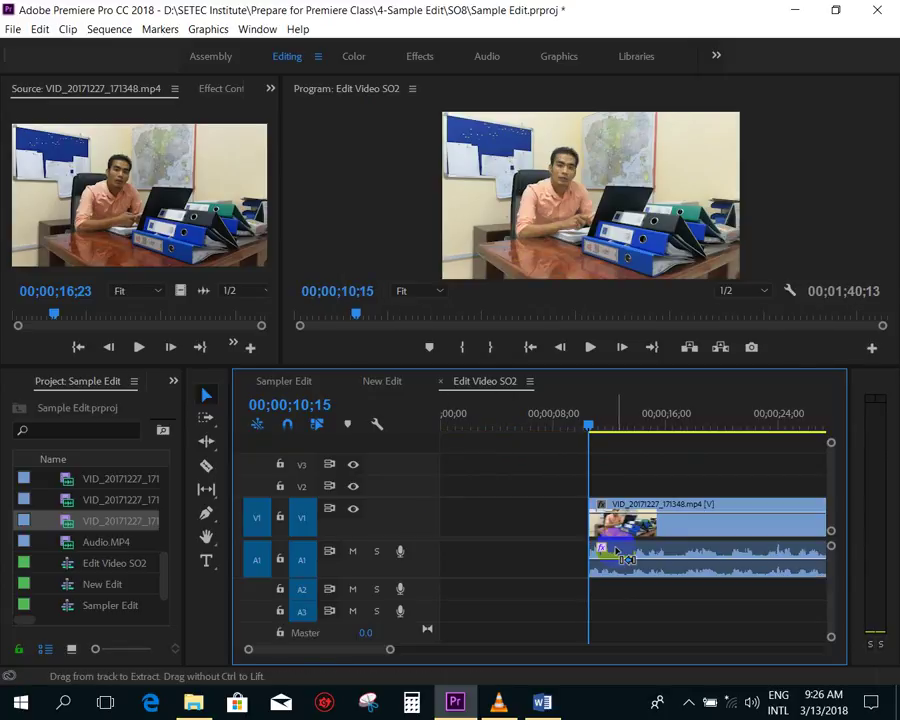
right_click(484, 513)
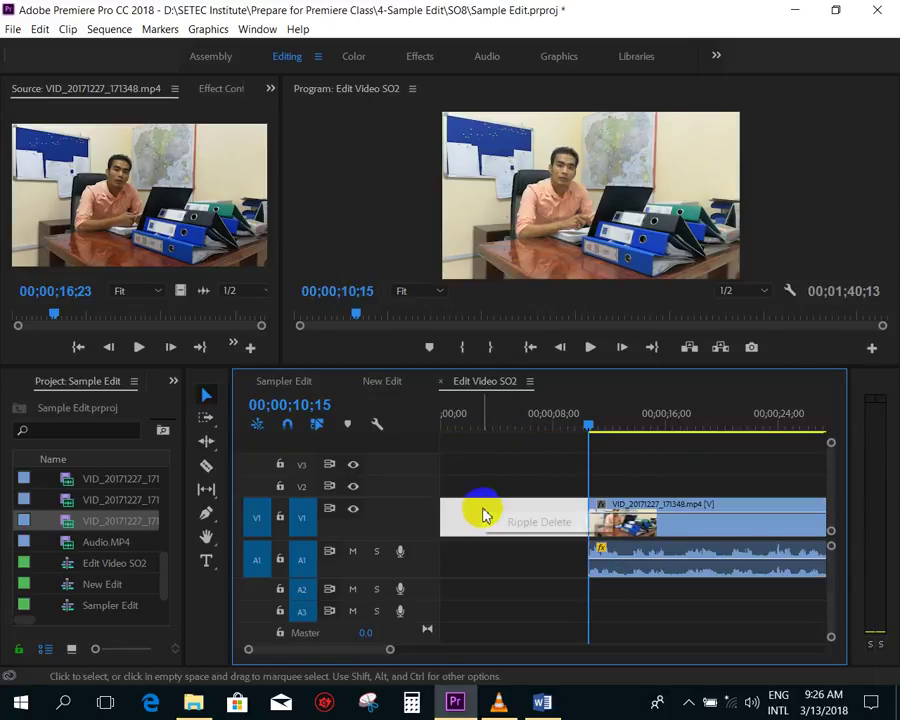
left_click(540, 522)
key("Home")
key("minus")
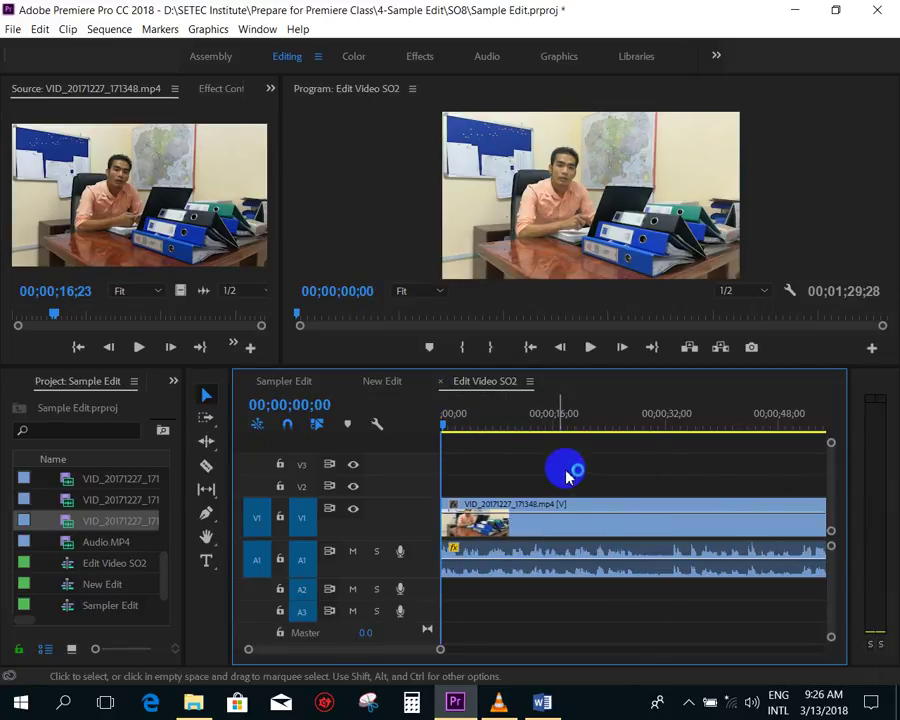
key("equal")
- Play back the trimmed sequence and scrub between 12 and 32 seconds to review it
key("space")
key("minus")
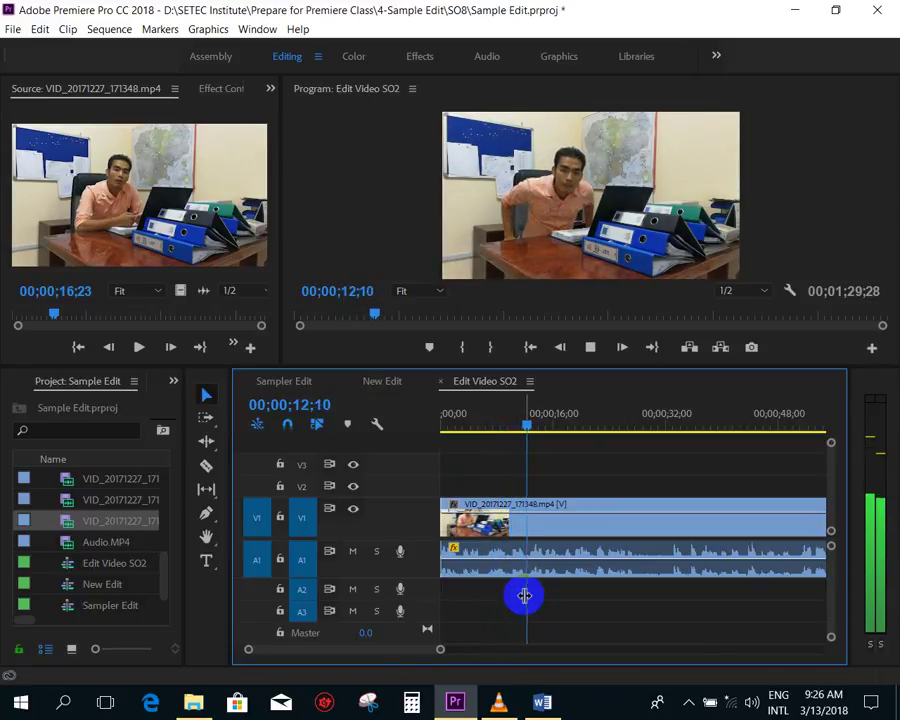
left_click(525, 600)
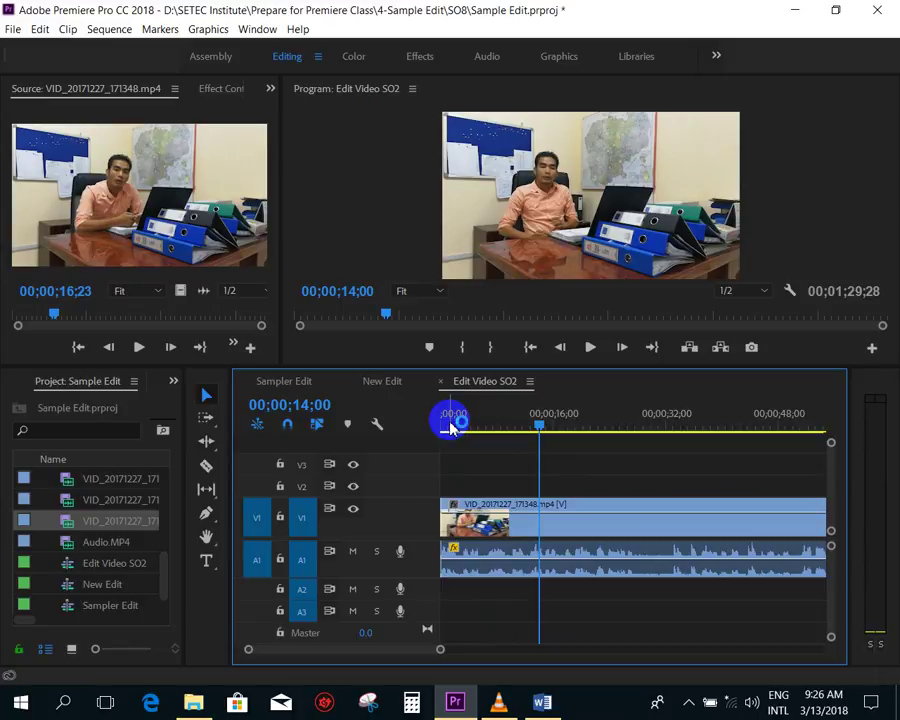
left_click(545, 428)
left_click_drag(545, 428, 668, 428)
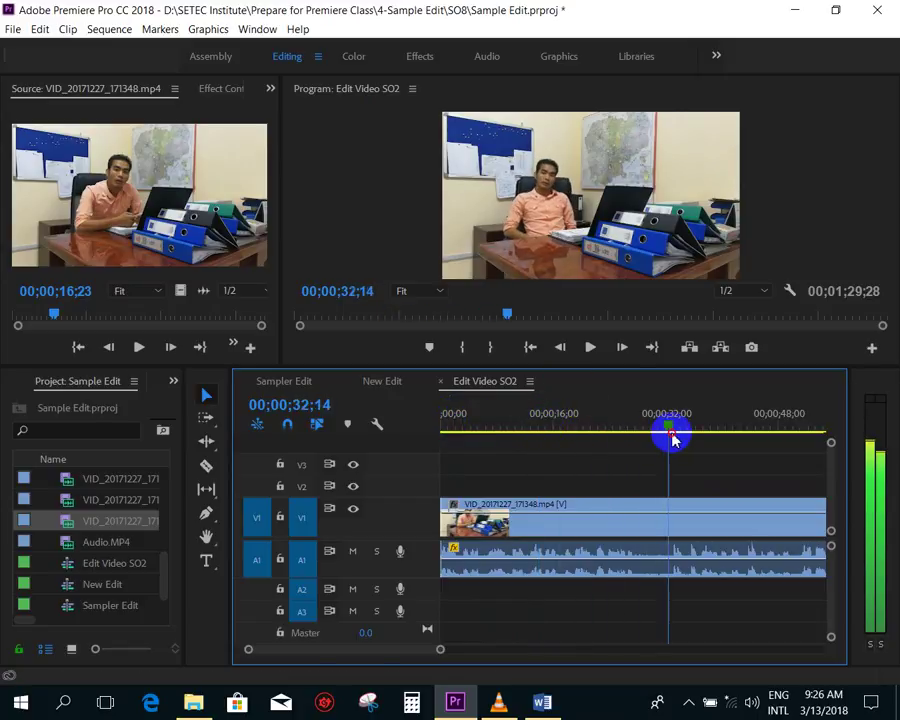
left_click(531, 421)
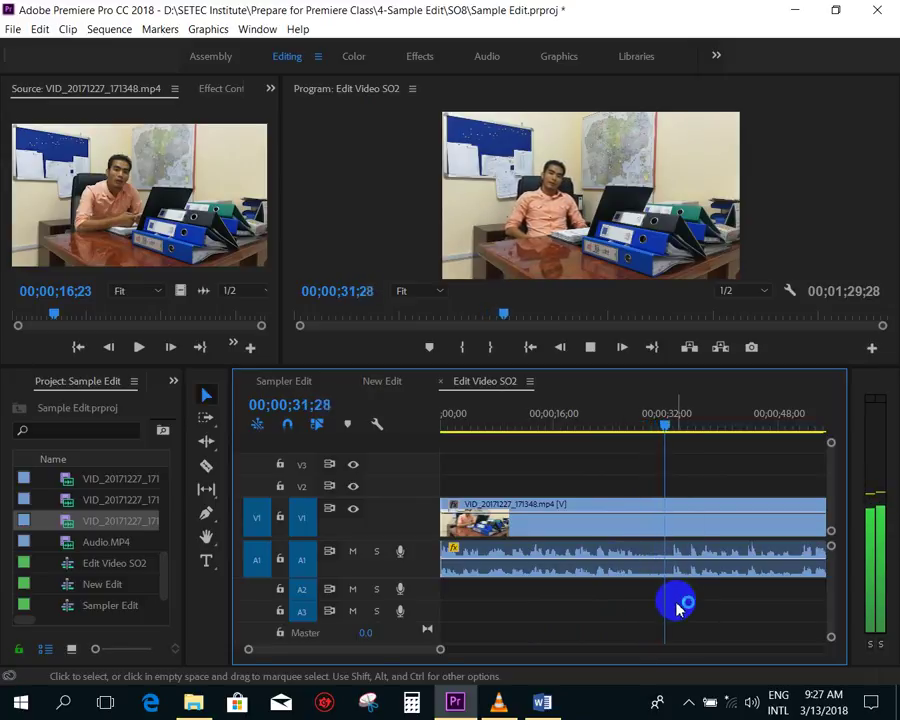
key("space")
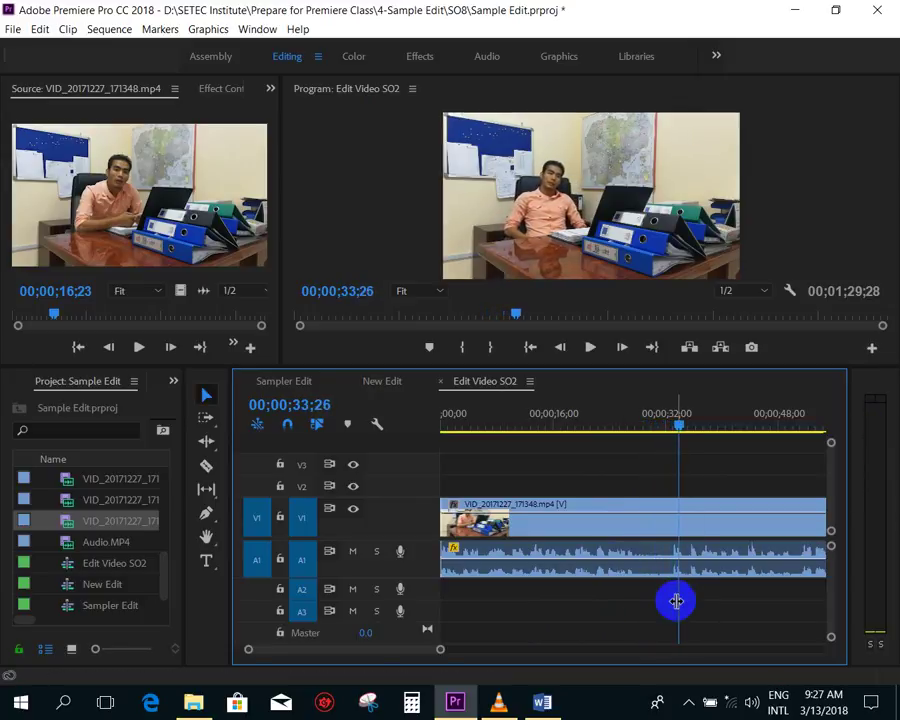
- Zoom in and scrub to about 27 seconds, then split the interview clip there with the Razor
key("=")
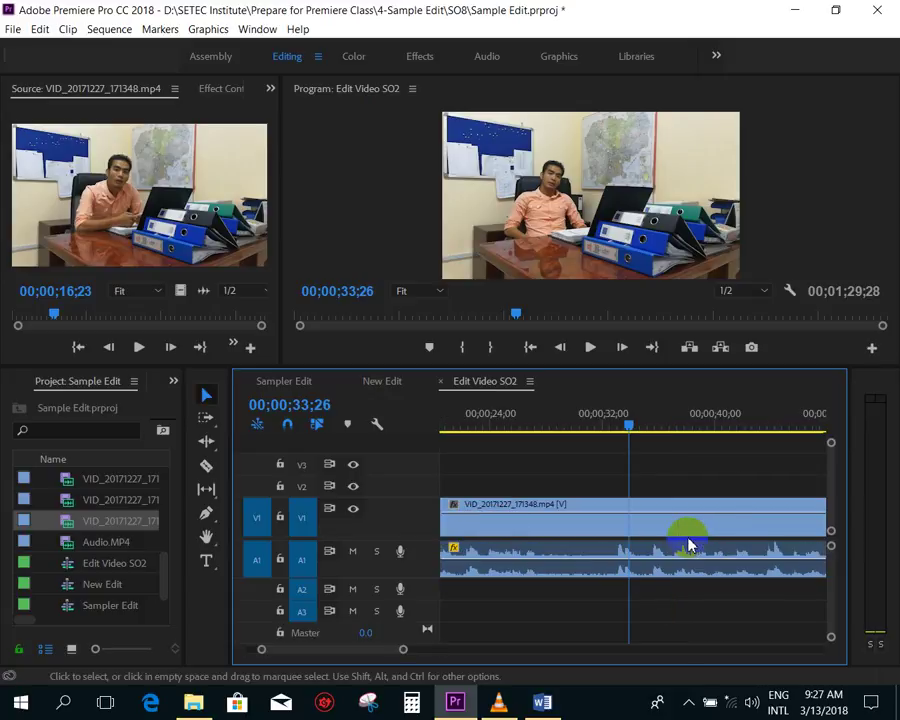
mouse_move(540, 423)
left_mouse_down()
mouse_move(558, 424)
mouse_move(520, 425)
left_mouse_up()
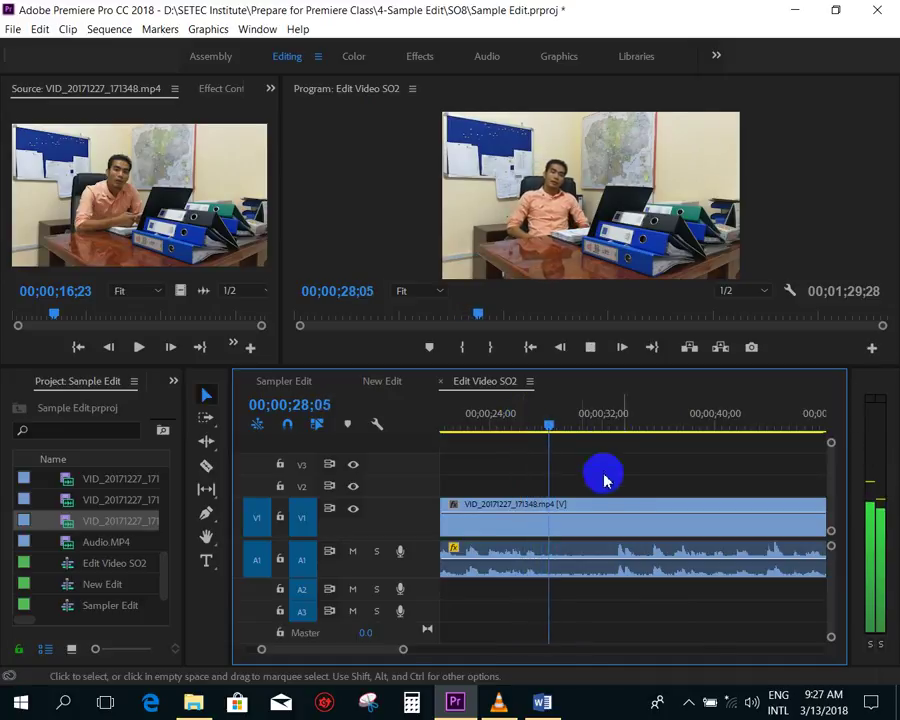
left_click(605, 560)
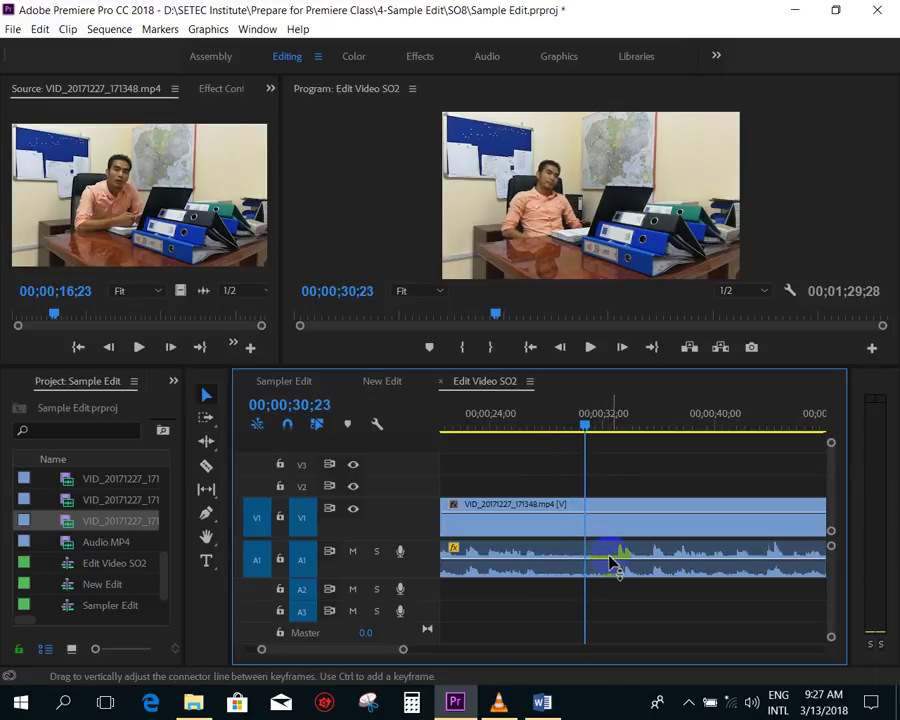
left_click(491, 420)
mouse_move(491, 420)
left_mouse_down()
mouse_move(535, 428)
mouse_move(541, 440)
left_mouse_up()
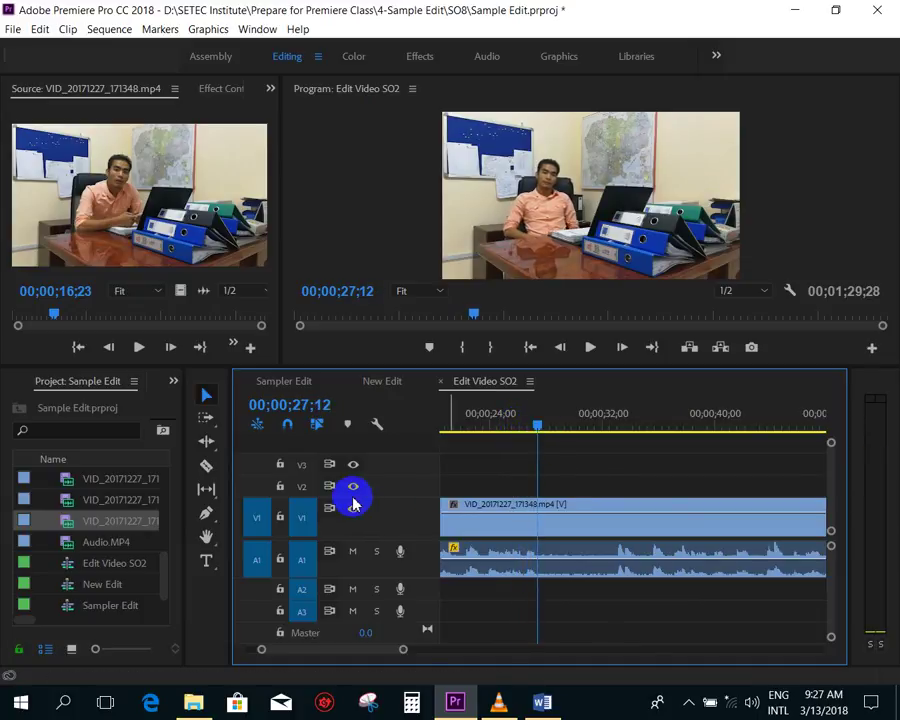
left_click(208, 466)
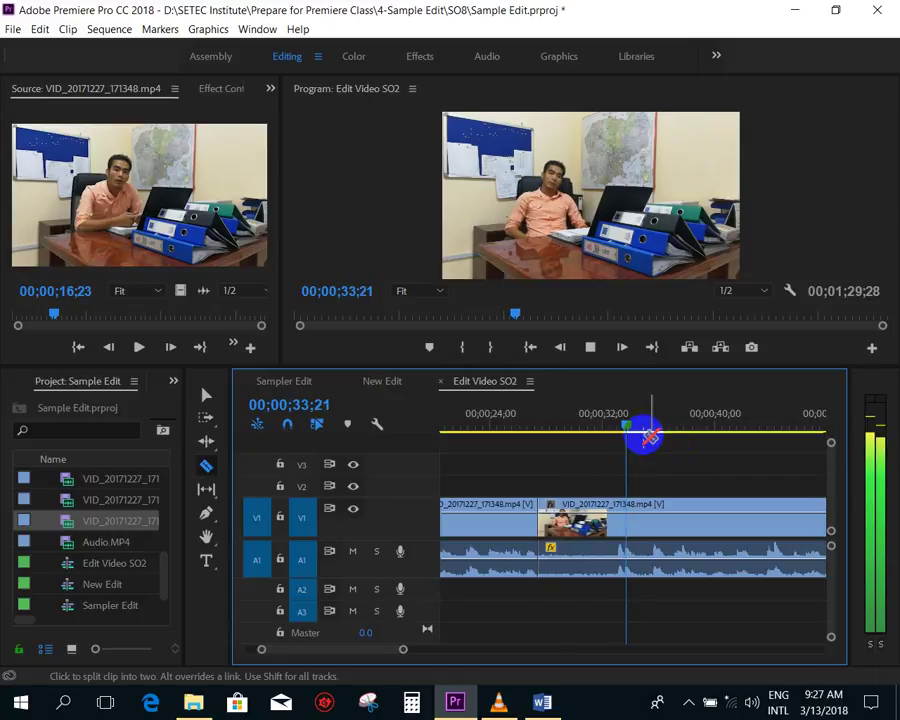
- Cut the interview clip a second time at 00;00;32;25
key("space")
left_click(617, 426)
left_click_drag(617, 426, 613, 426)
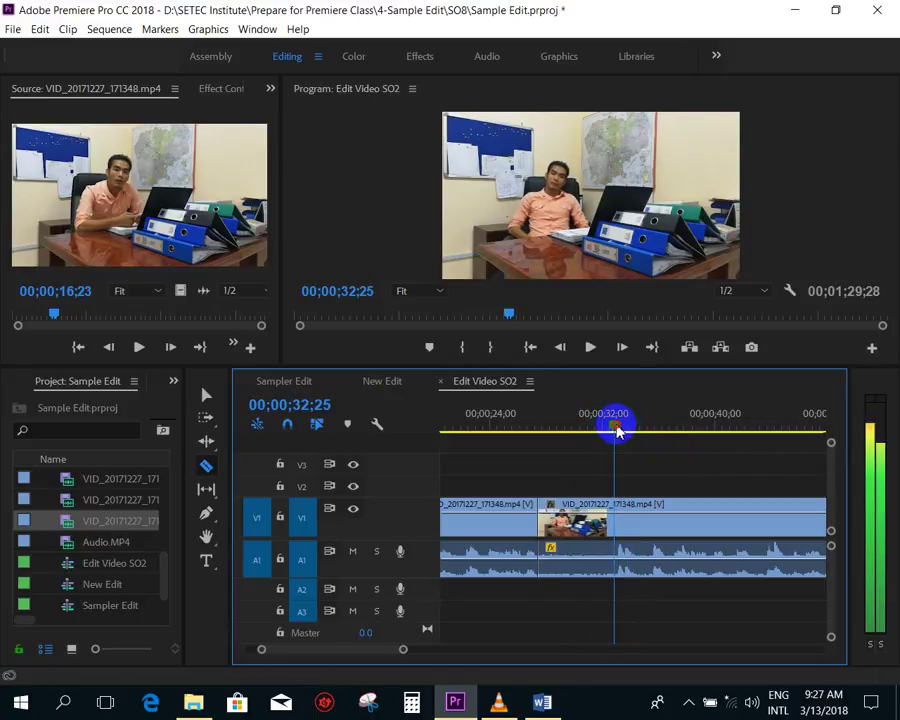
left_click(614, 527)
- Delete the 27;12–32;25 section, ripple-delete its gap, and play across the new join
key("v")
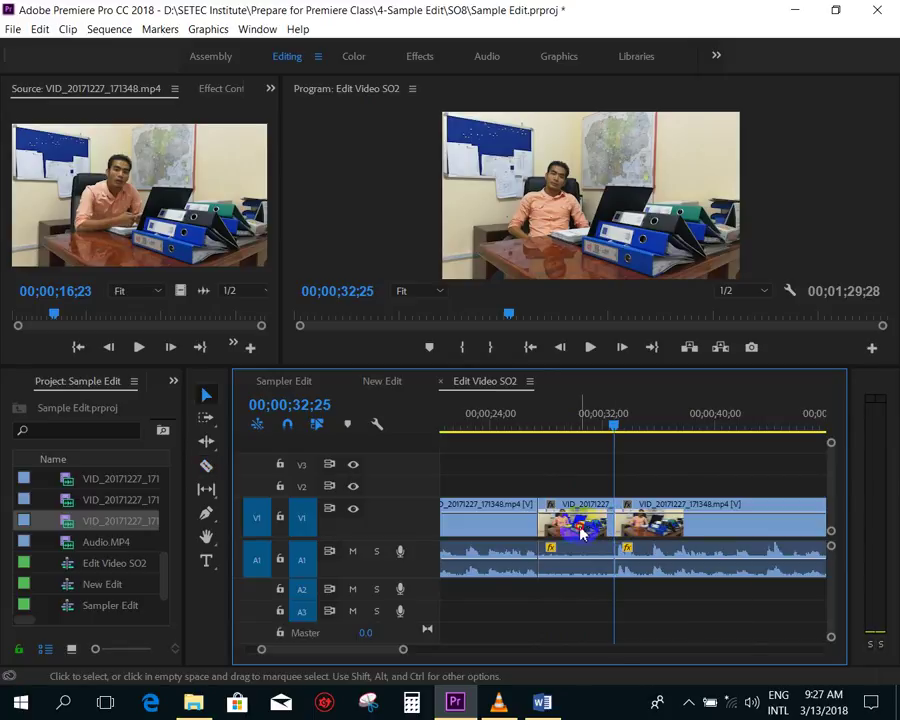
left_click(580, 535)
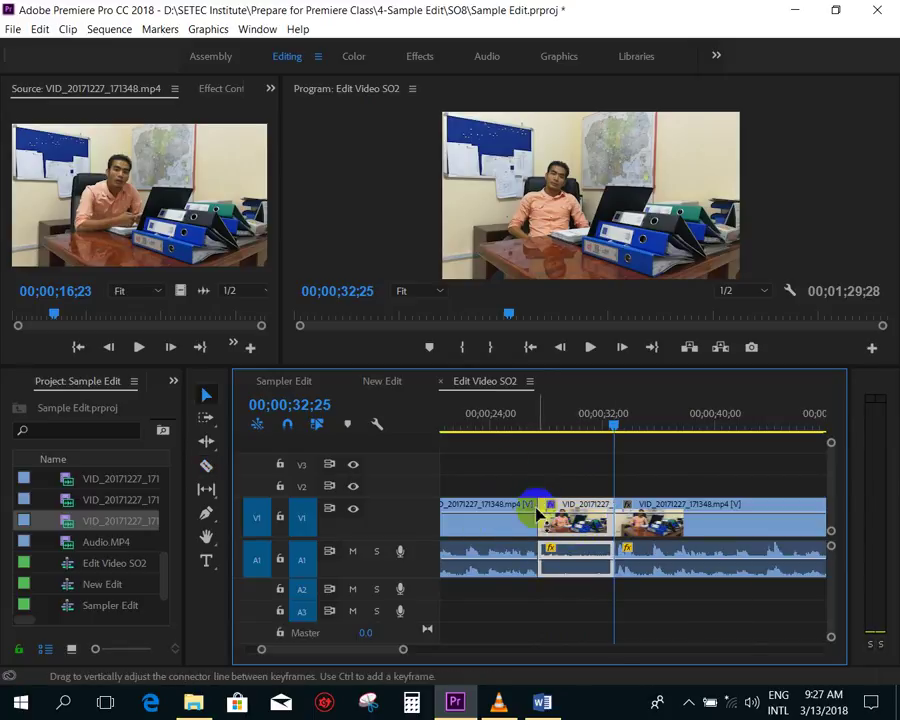
key("Delete")
right_click(588, 531)
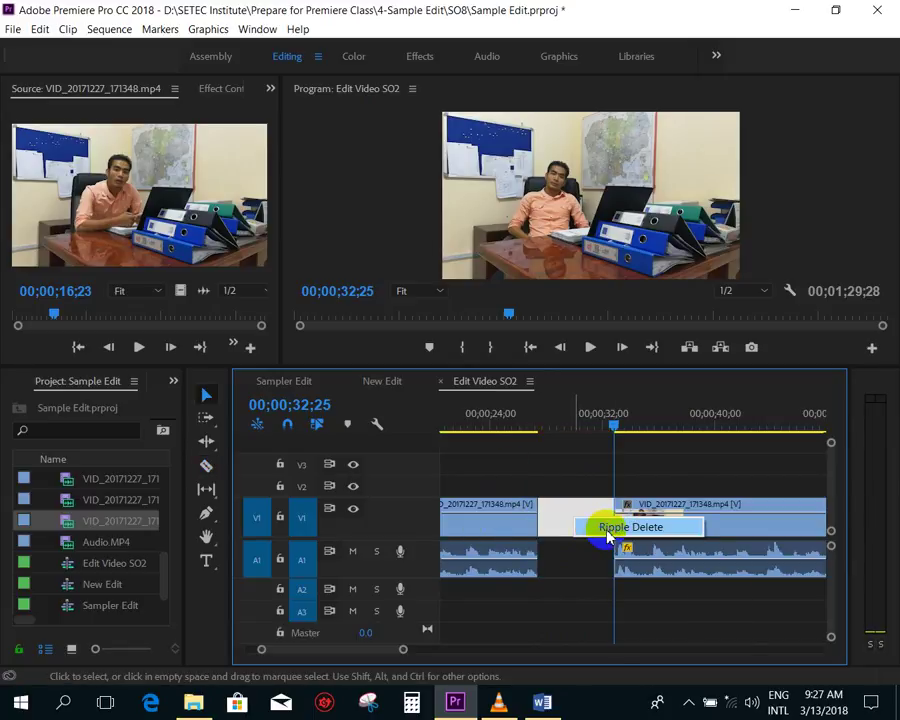
left_click(607, 530)
left_click(508, 412)
key("space")
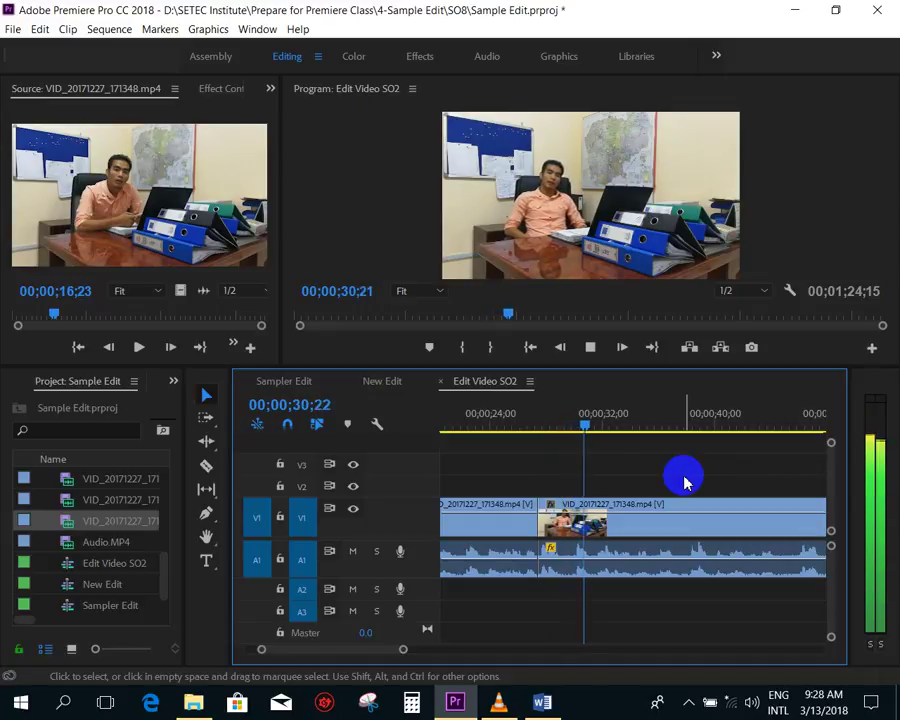
- Move the second interview clip later and extend its start back by one second
key("space")
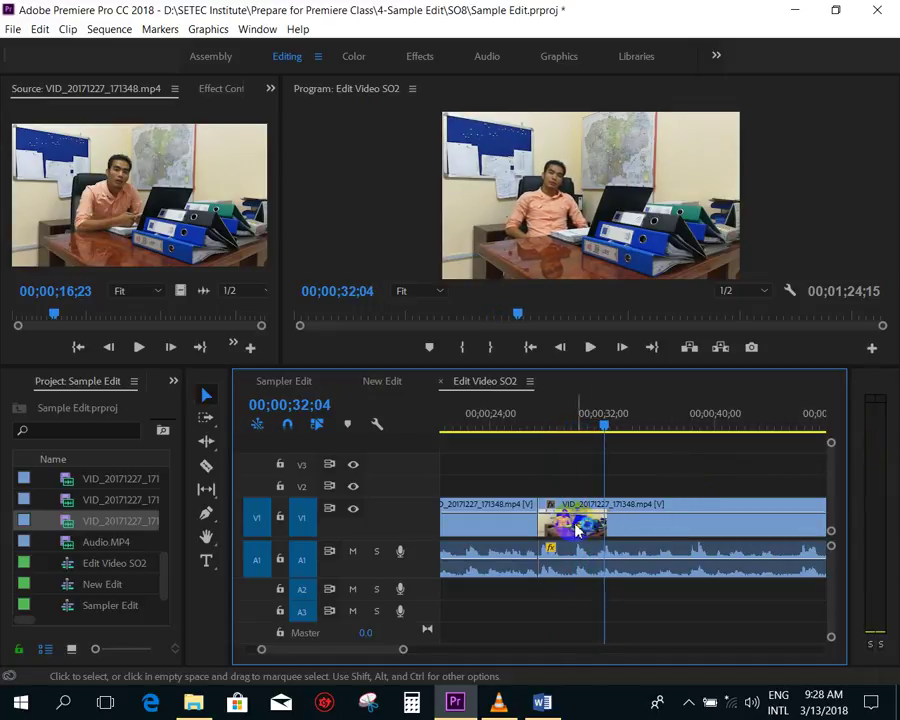
left_click(504, 414)
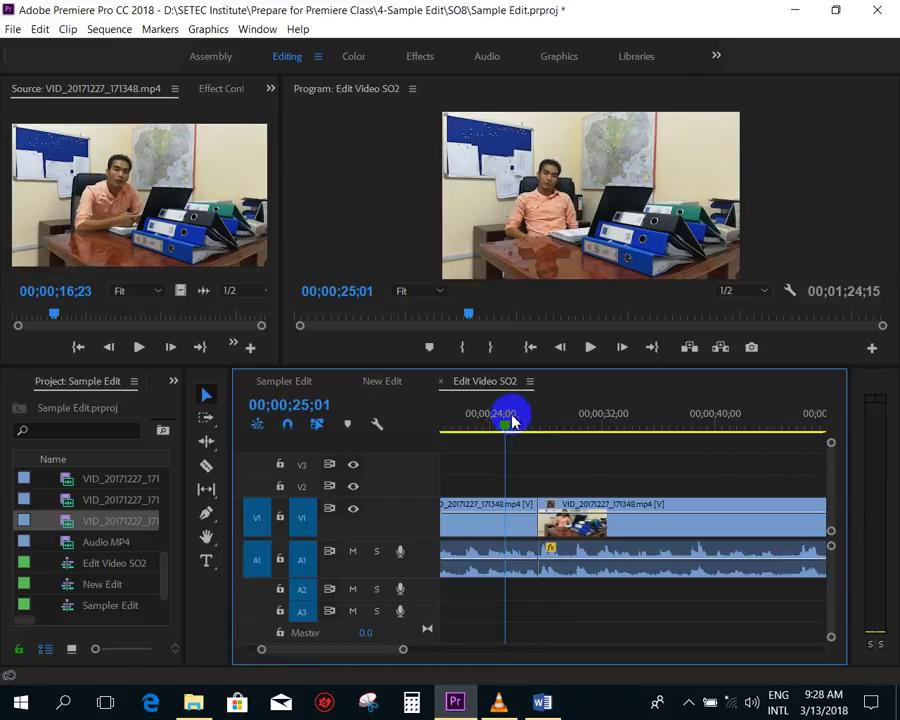
key("space")
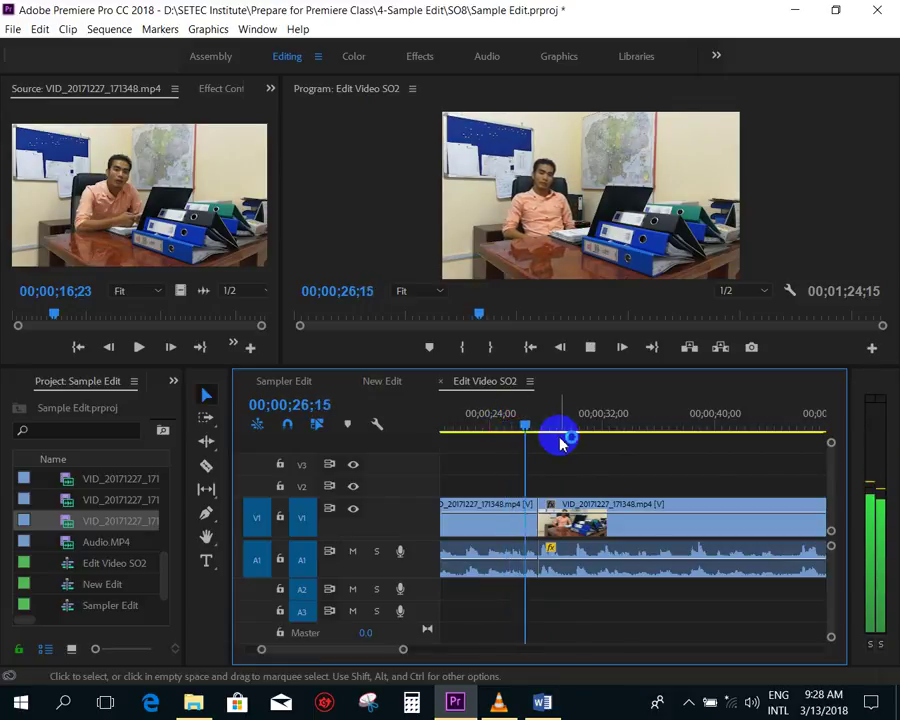
left_click(606, 543)
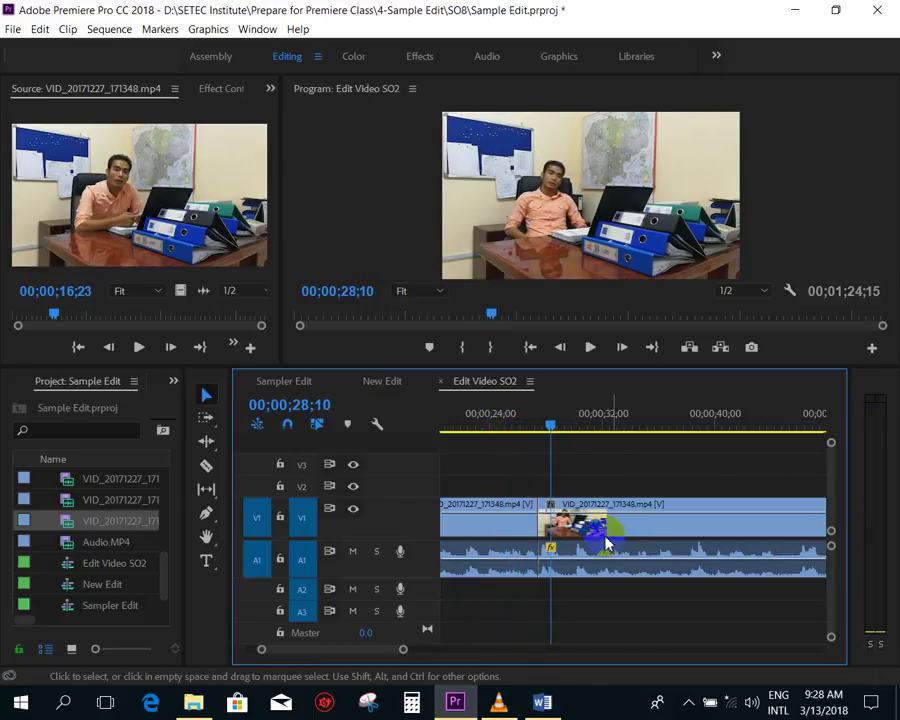
left_click_drag(592, 532, 640, 532)
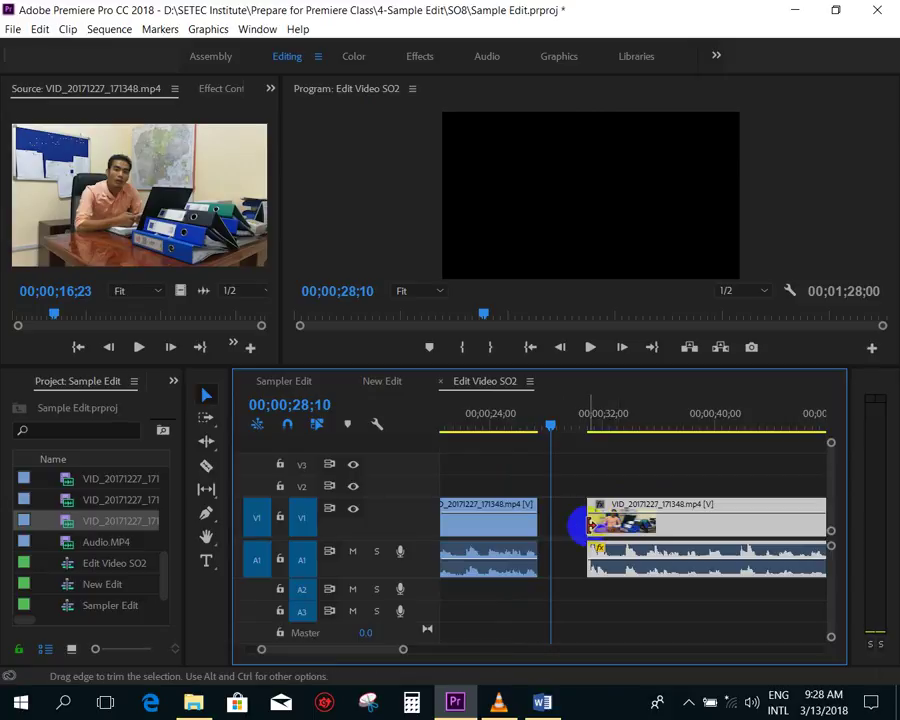
left_click_drag(583, 525, 574, 525)
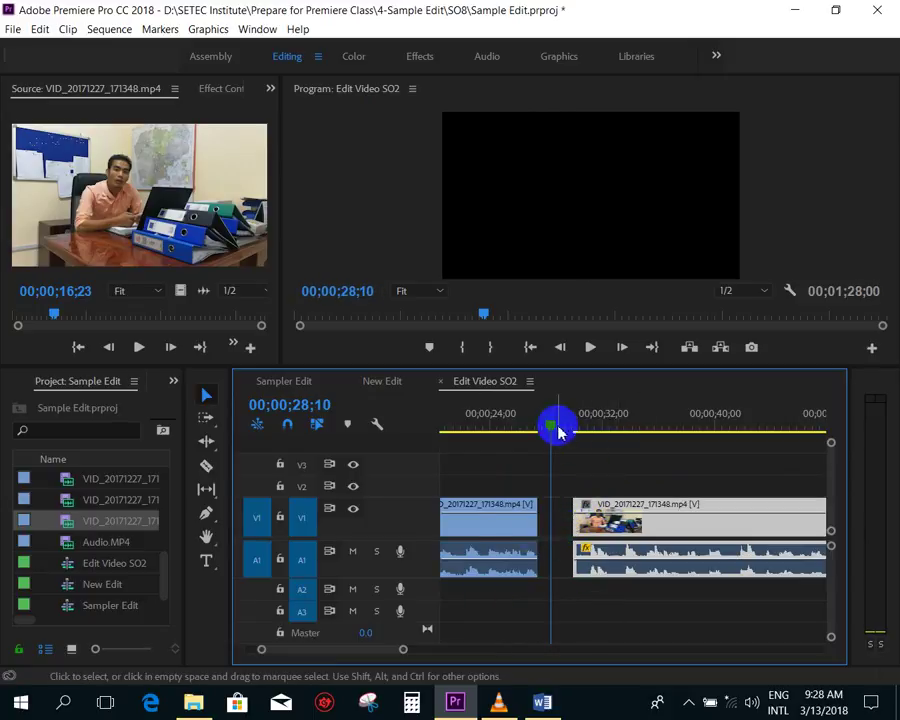
- Ripple-delete the gap near 28 seconds so the clips join, and play back the revised join
left_click_drag(558, 432, 510, 430)
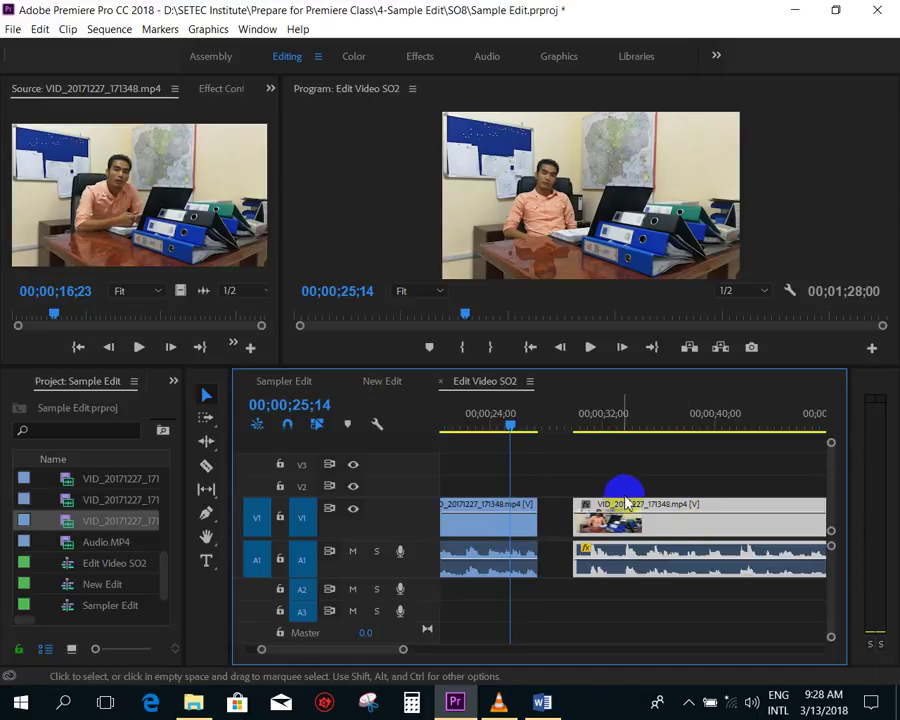
left_click(557, 515)
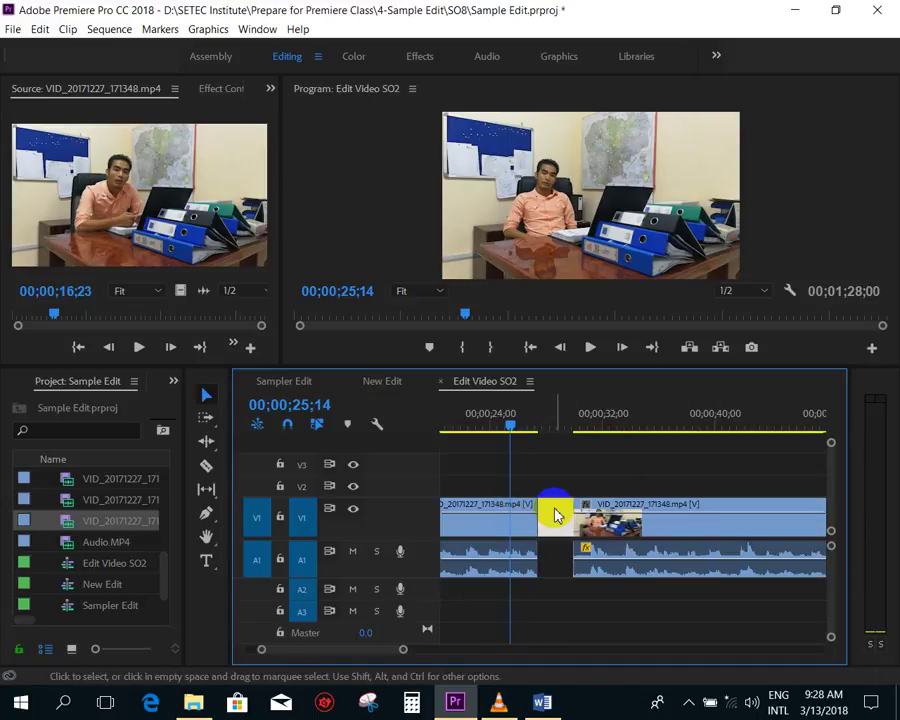
right_click(557, 516)
left_click(585, 521)
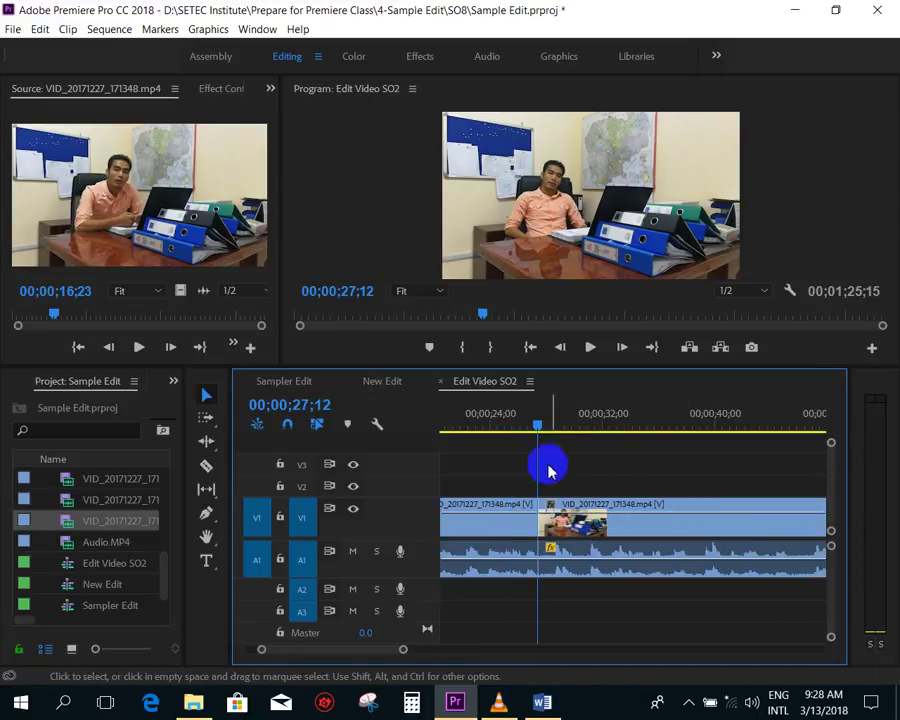
left_click(494, 416)
key("space")
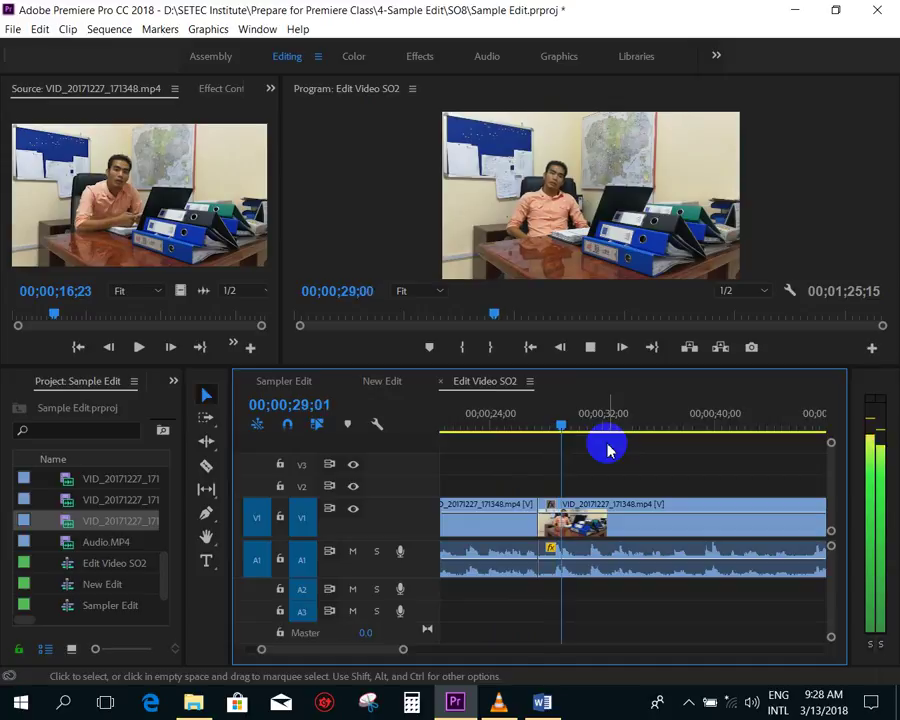
key("minus")
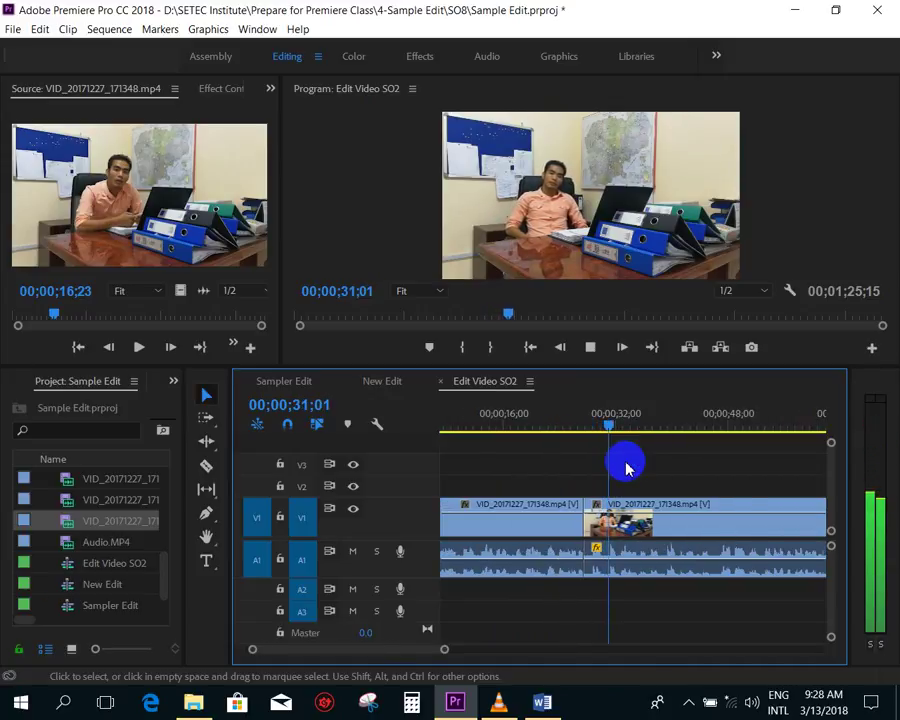
scroll(625, 465, "down", 2)
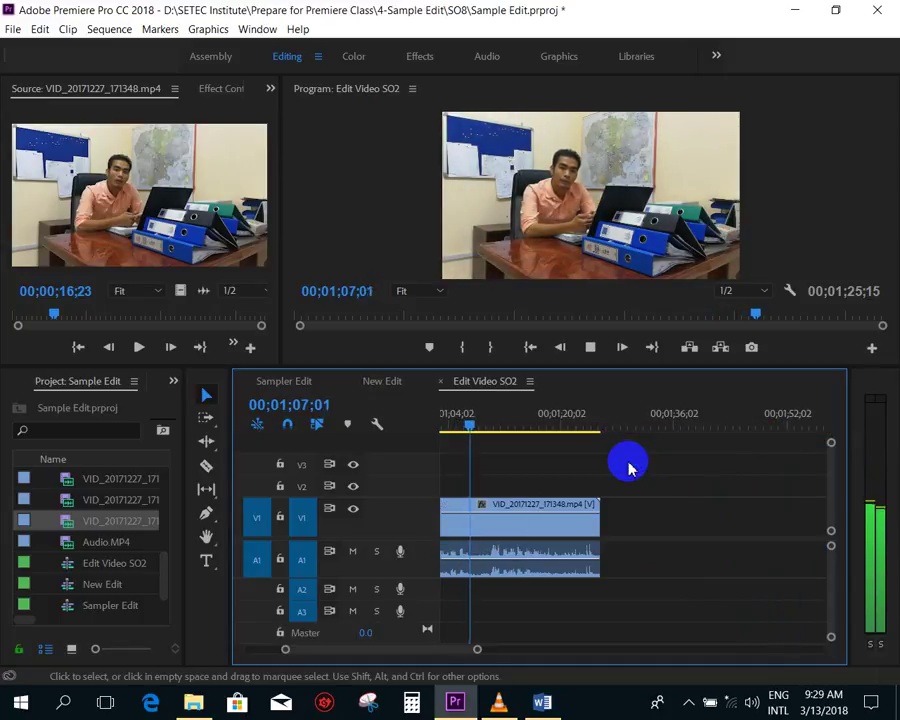
left_click(628, 466)
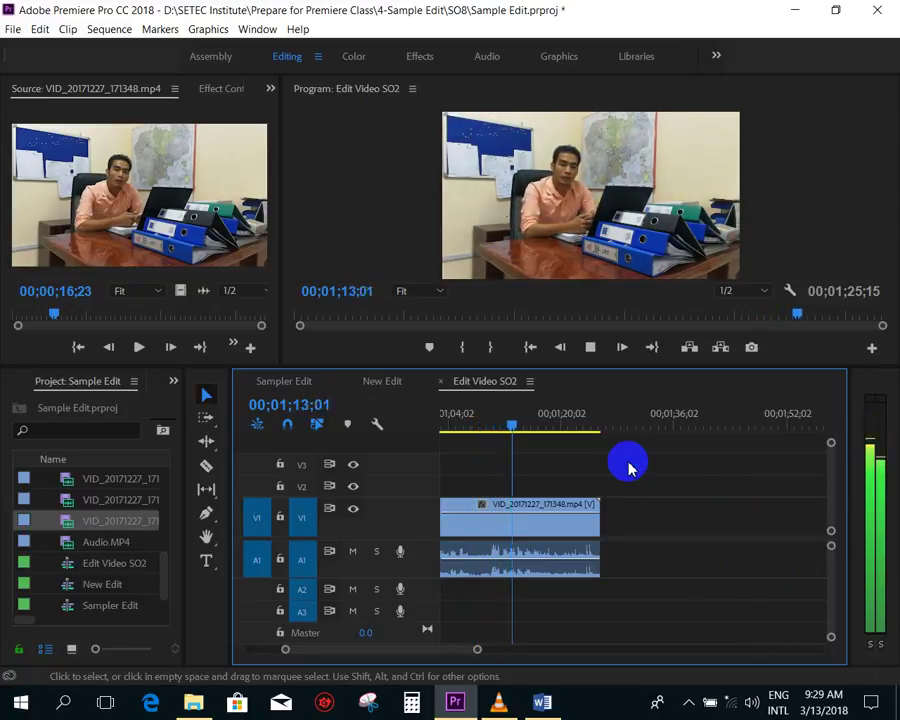
key("space")
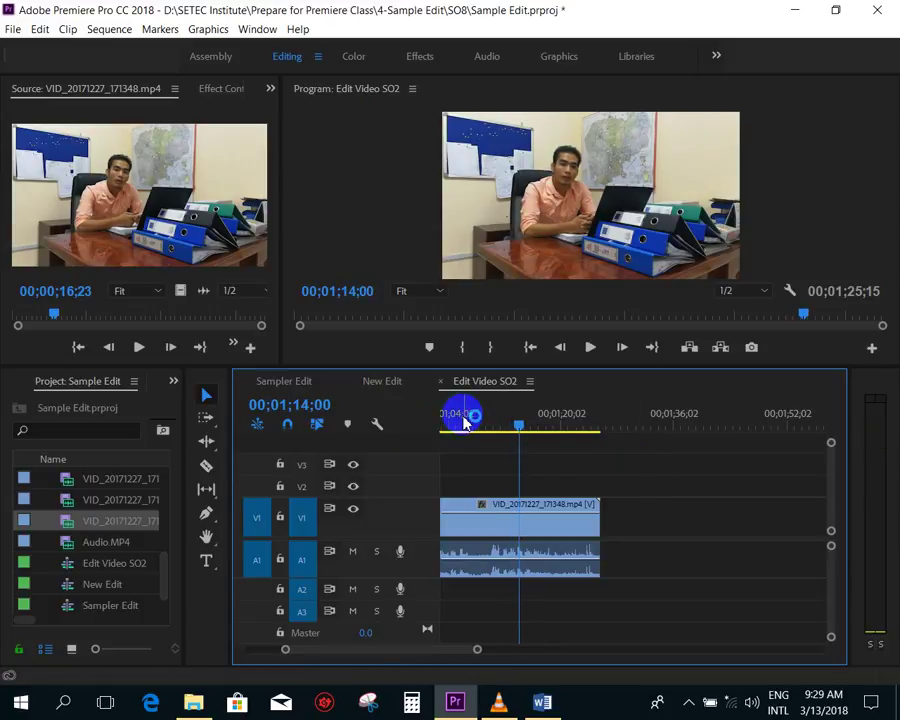
scroll(569, 438, "up", 1)
left_click(492, 413)
key("space")
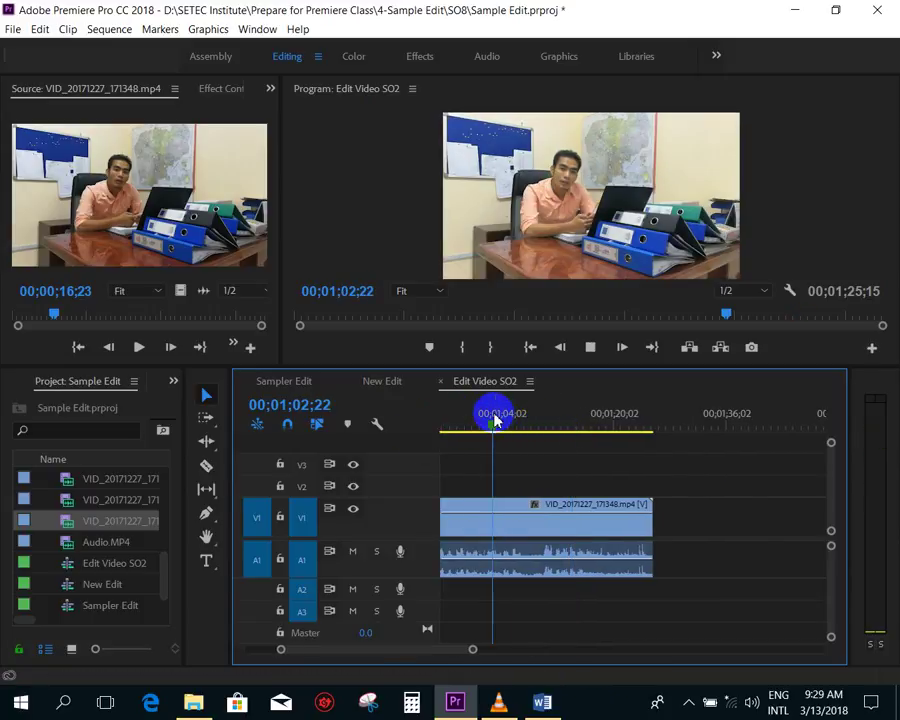
key("=")
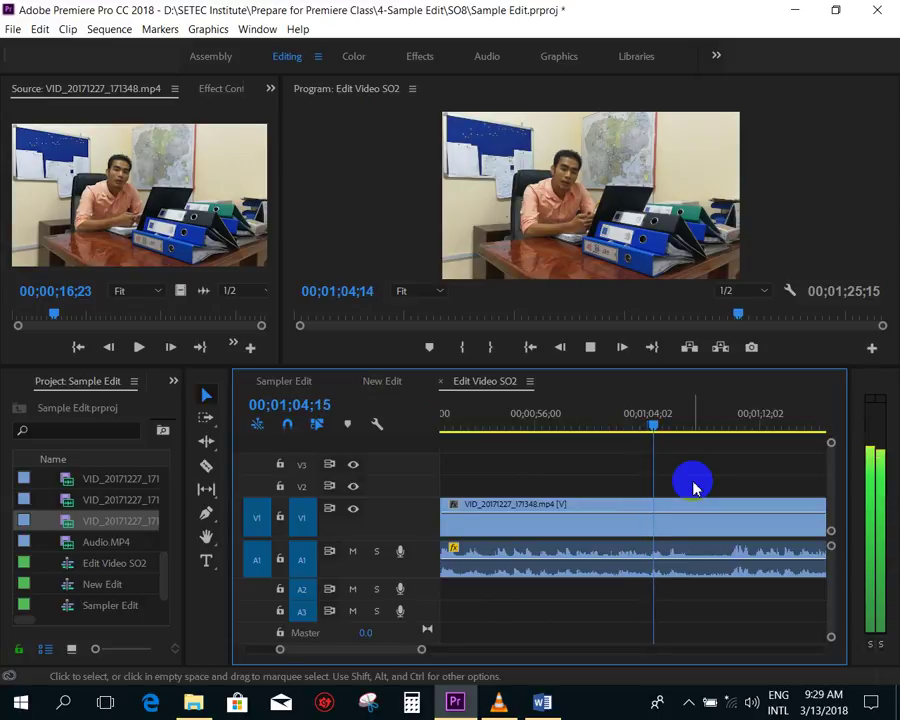
scroll(695, 487, "down", 1)
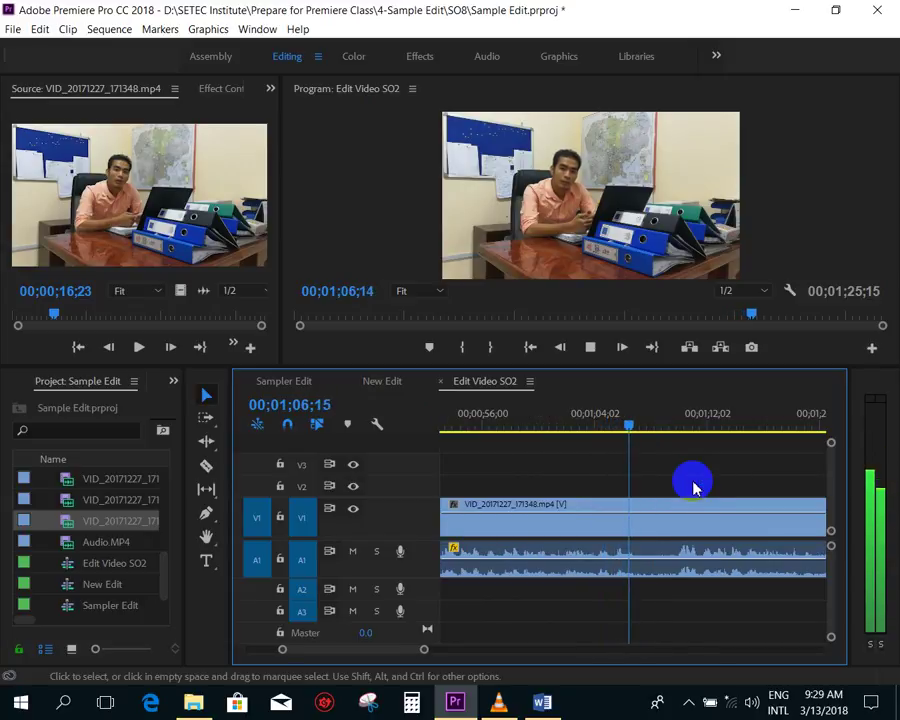
key("space")
key("minus")
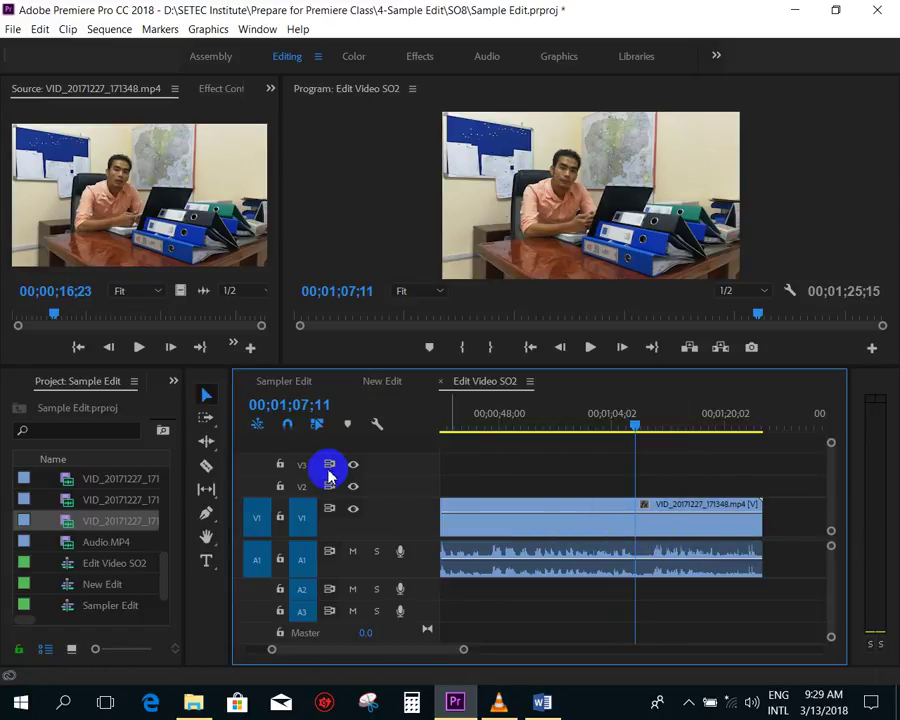
- Split the first clip at 00;01;07;11, delete the remainder, and save the project
left_click(207, 470)
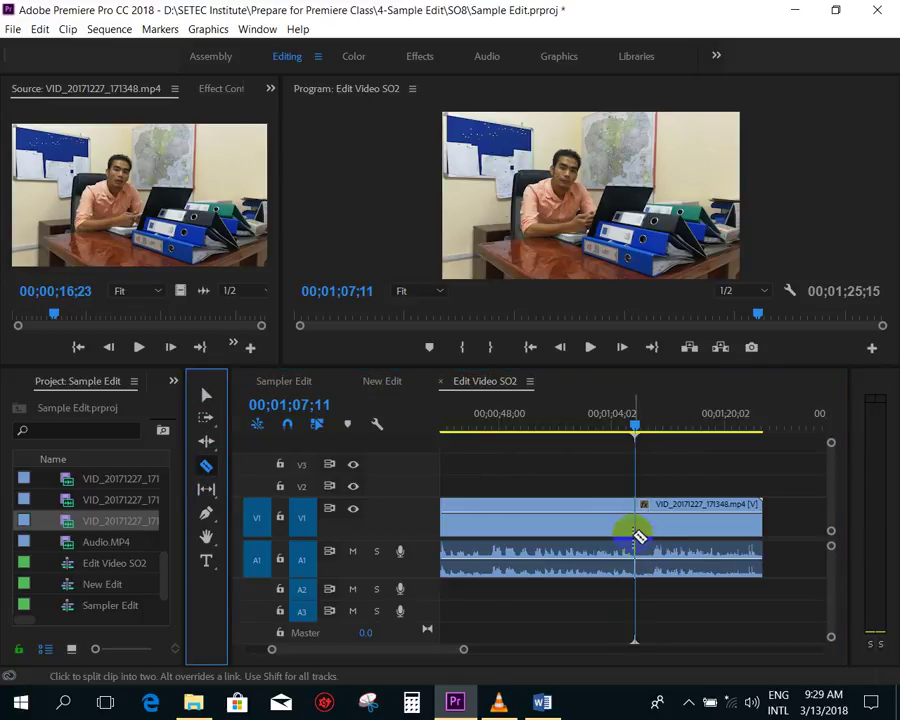
left_click(638, 537)
key("v")
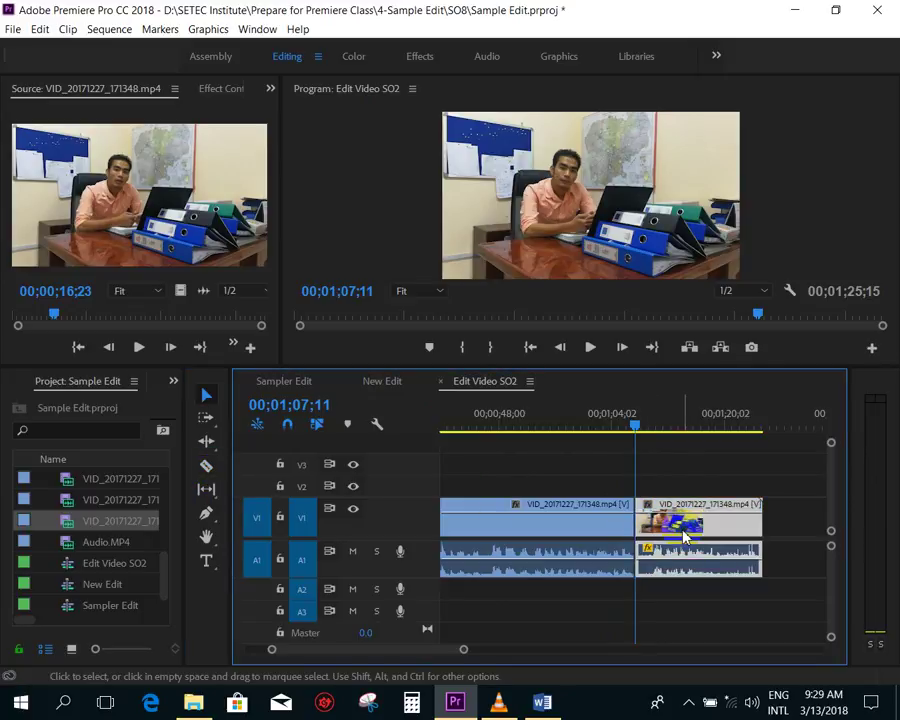
key("Delete")
key("minus")
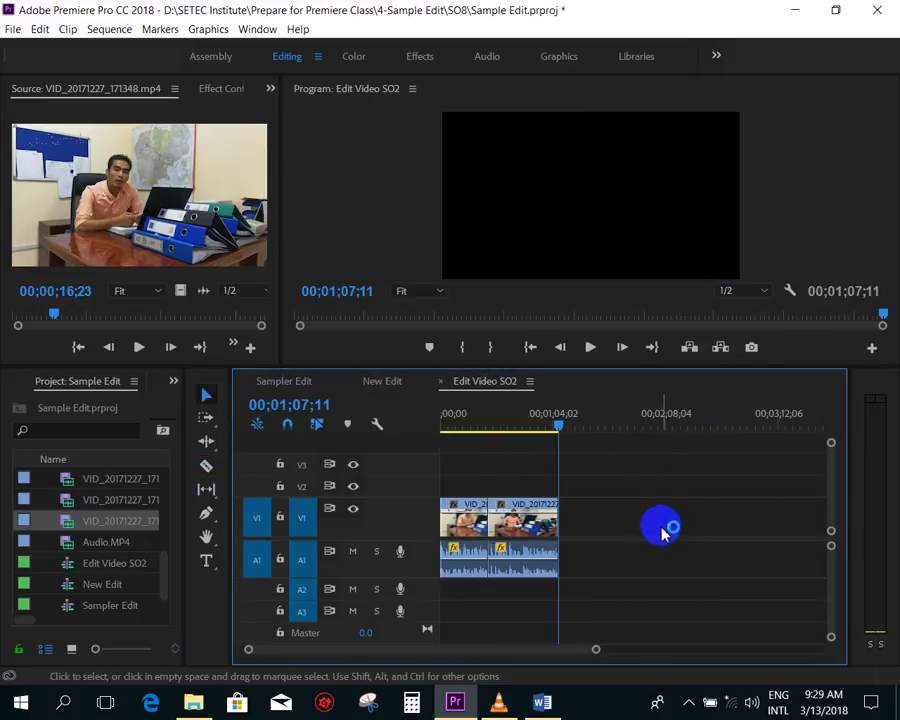
key("ctrl+s")
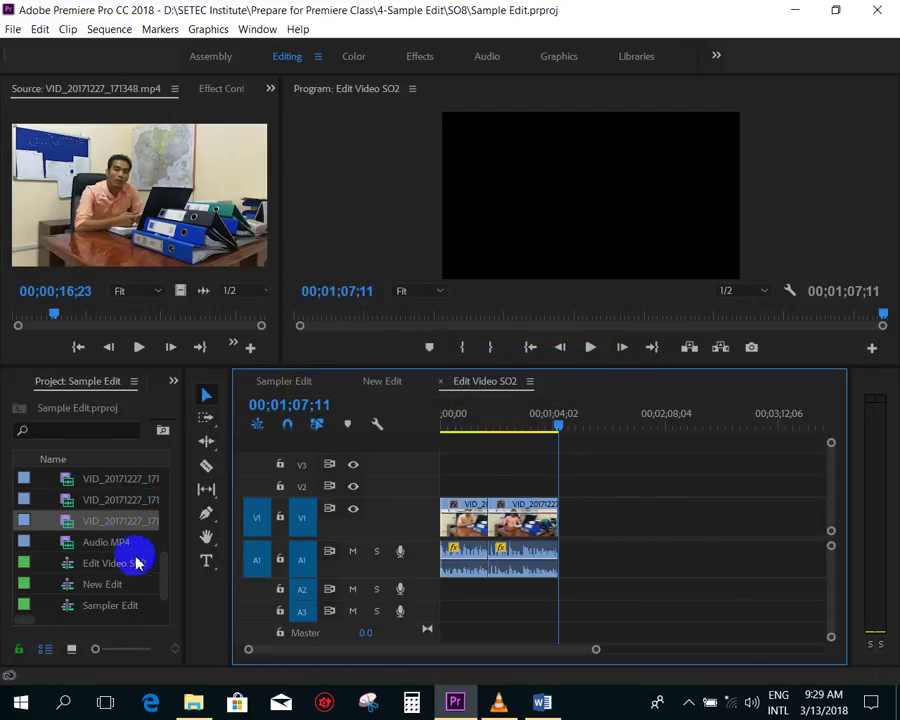
- Add VID_20171227_171810.mp4 to V1 after a gap and preview it in the sequence
left_click_drag(68, 508, 88, 504)
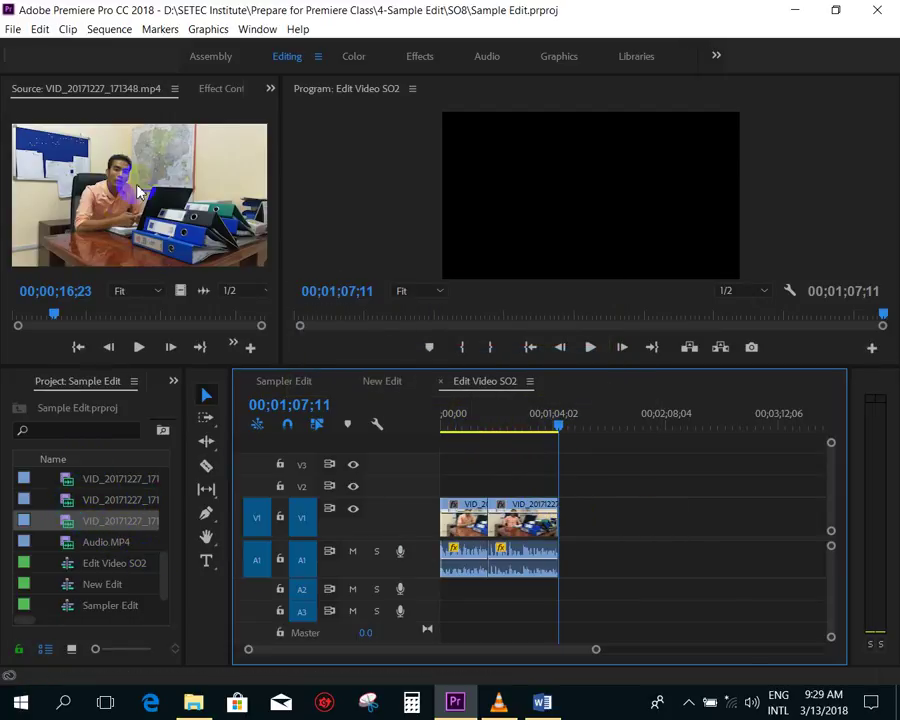
double_click(72, 504)
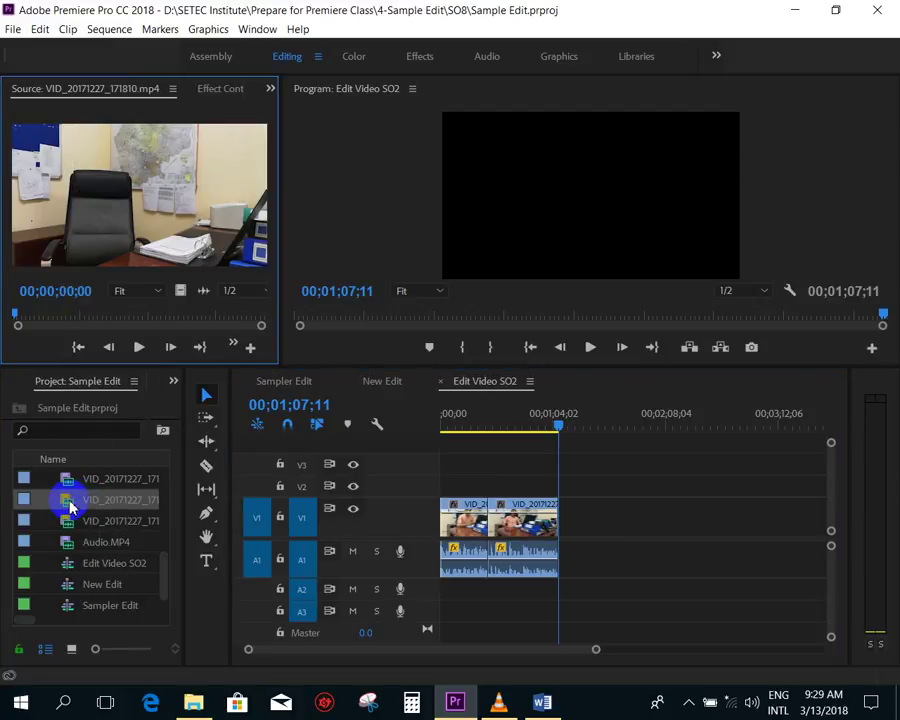
mouse_move(70, 502)
left_mouse_down()
mouse_move(636, 486)
mouse_move(597, 512)
left_mouse_up()
left_click(602, 424)
key("space")
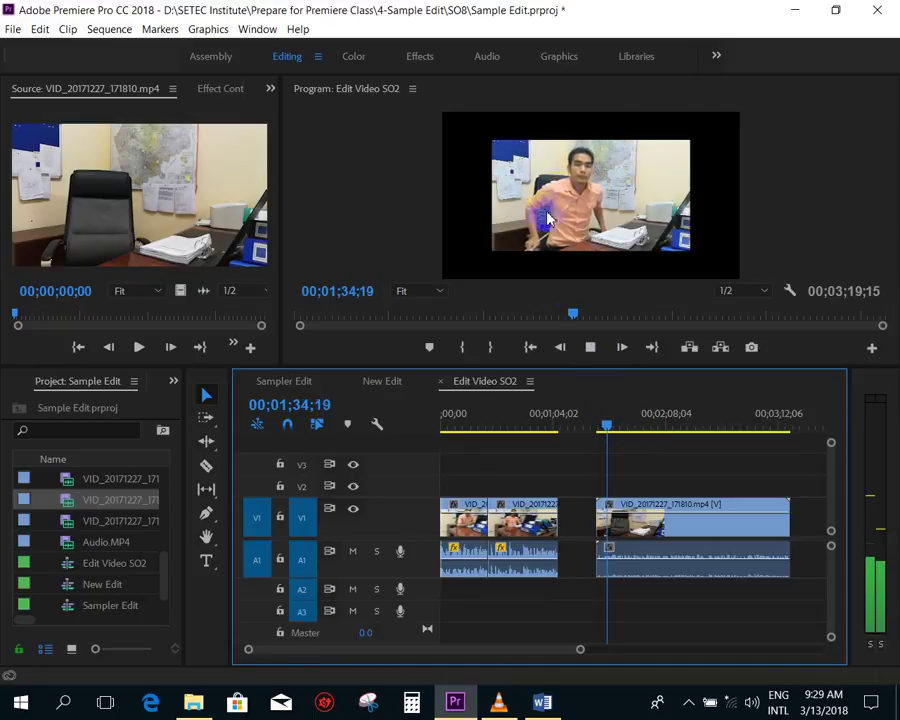
key("space")
left_click(533, 422)
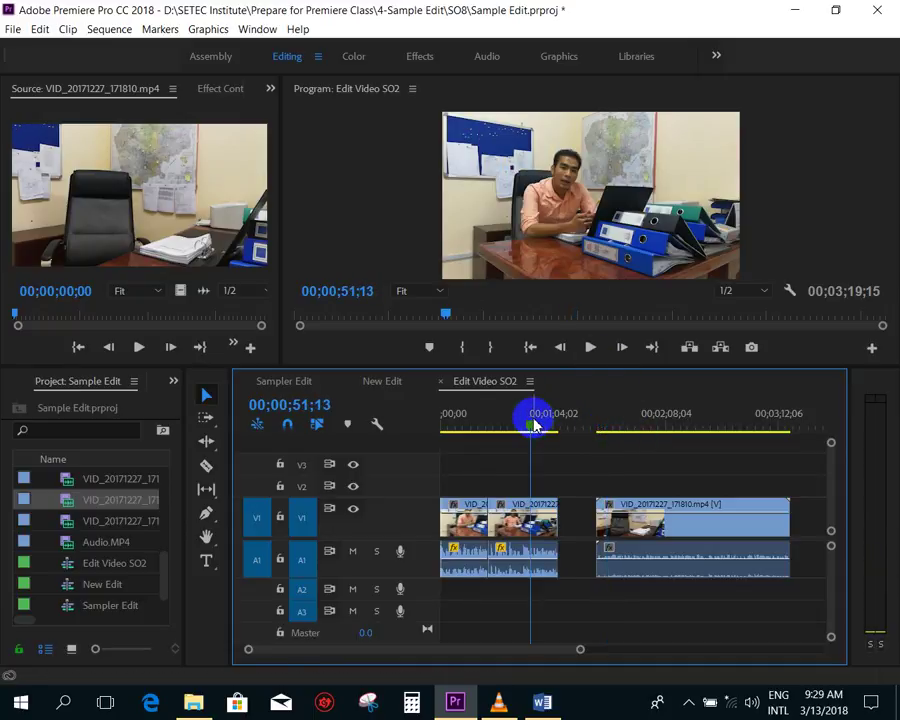
left_click(647, 419)
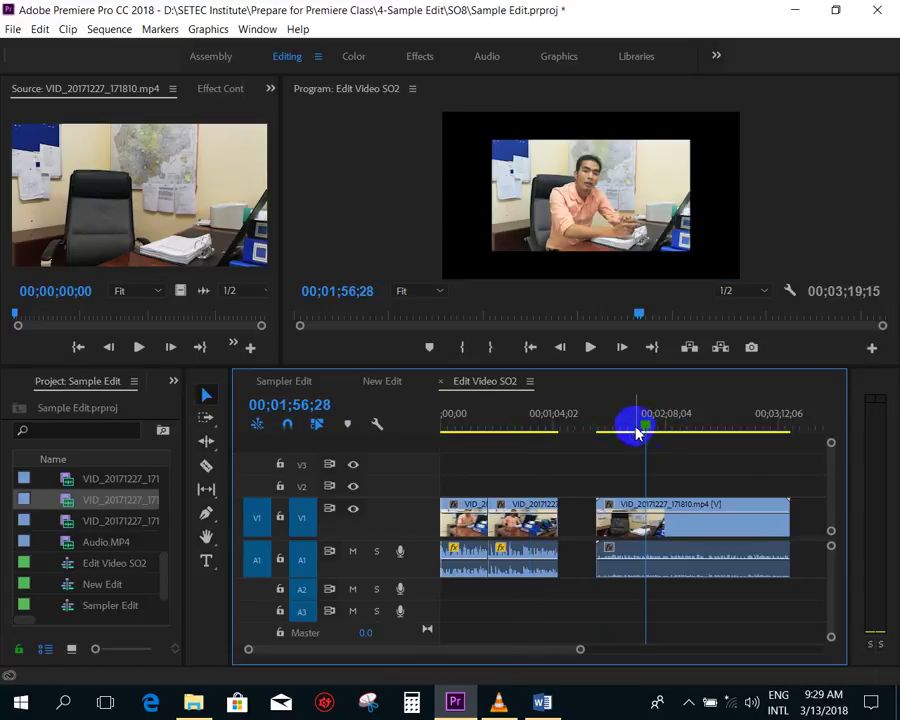
left_click(681, 531)
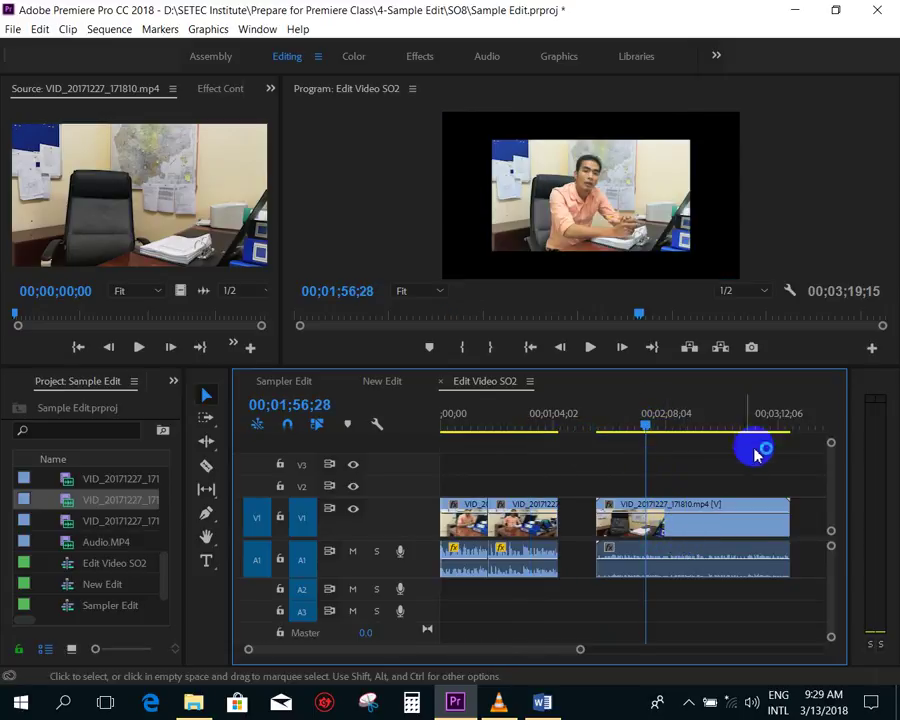
- Scale VID_20171227_171810 to frame size and boost its audio gain by 20 dB
right_click(693, 526)
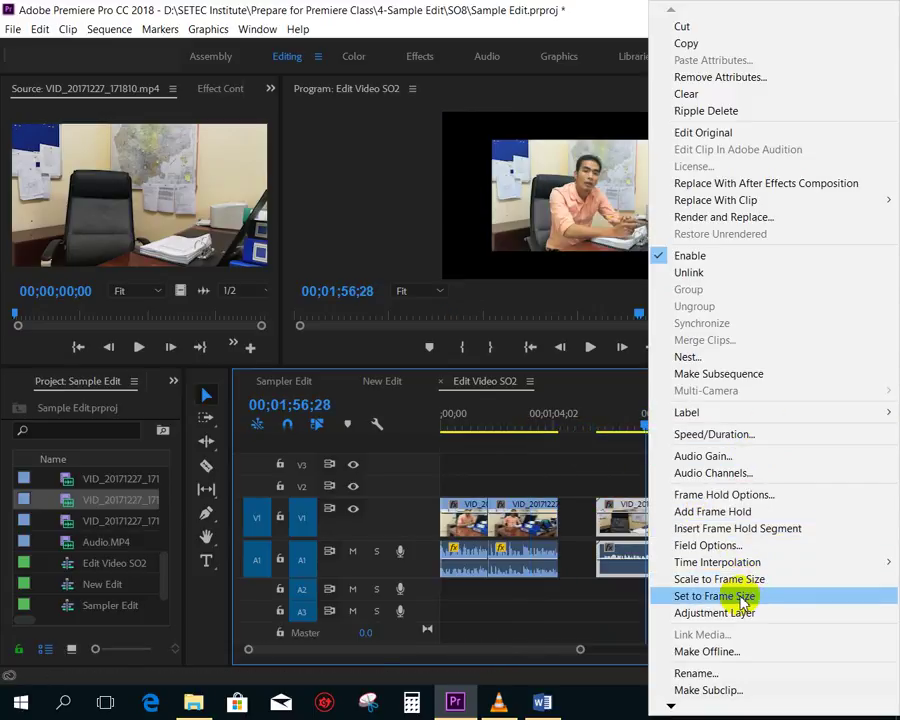
left_click(742, 583)
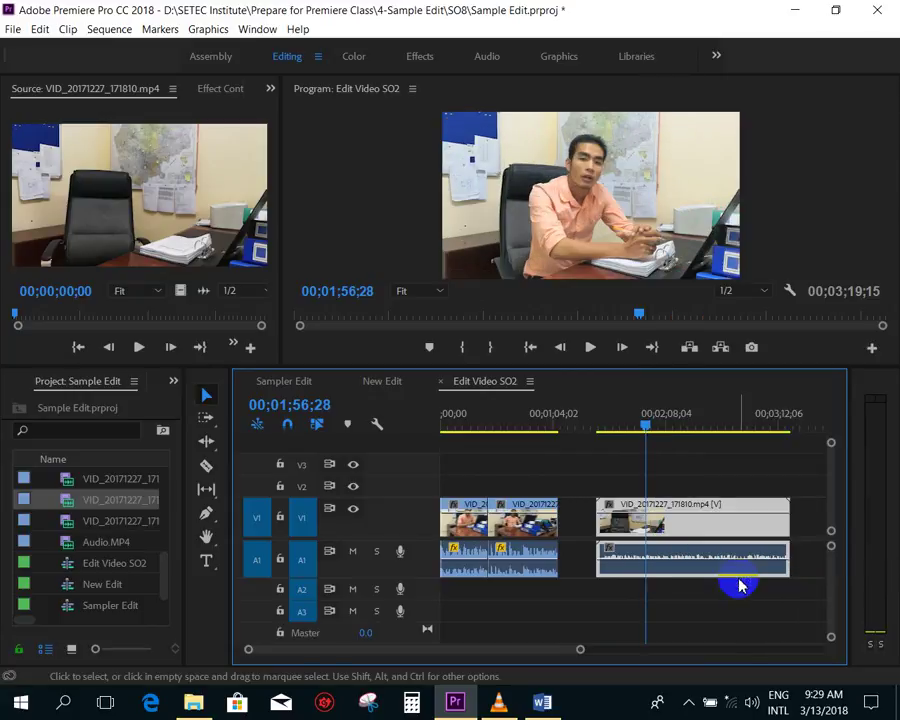
right_click(664, 562)
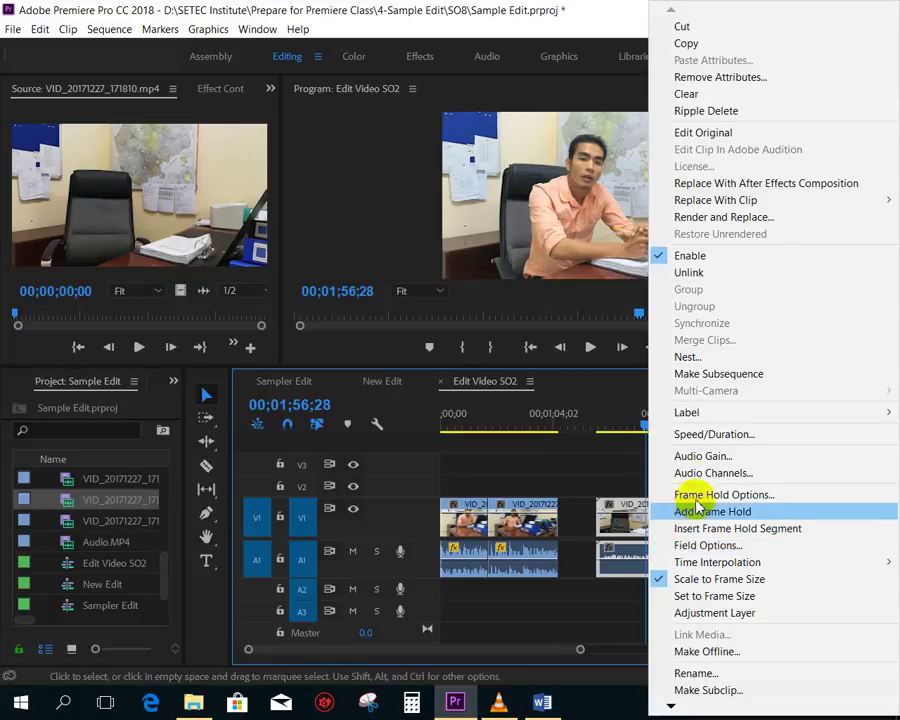
left_click(700, 453)
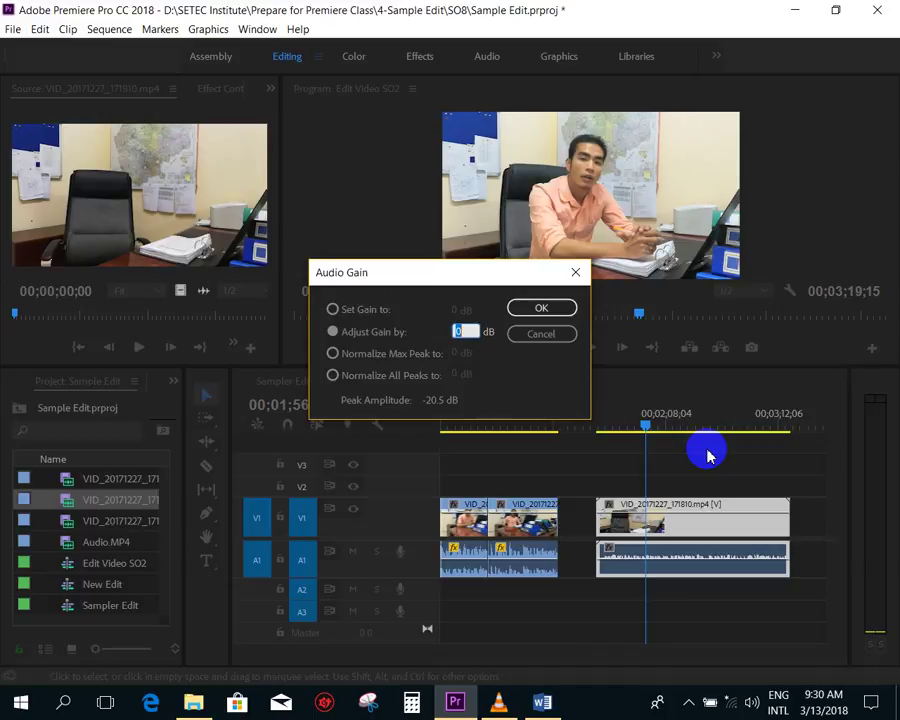
type("20")
key("Return")
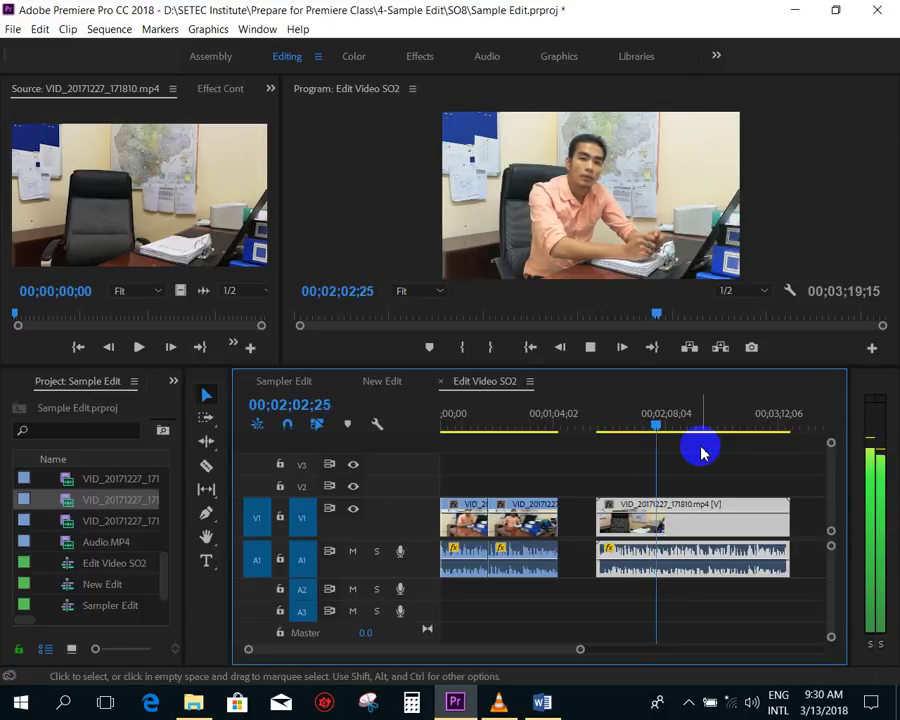
key("space")
left_click(617, 527)
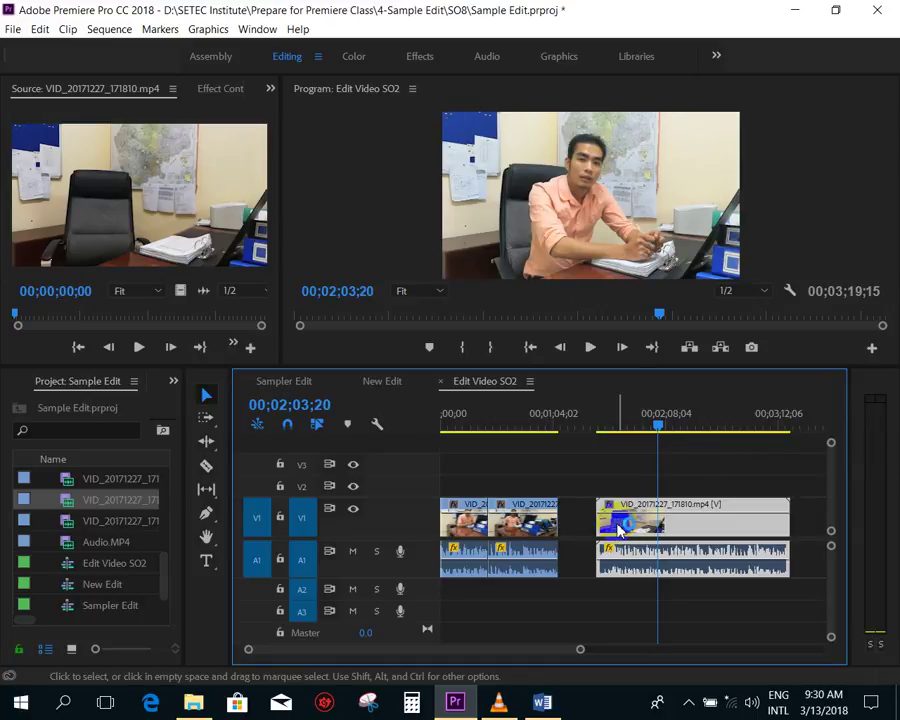
- Play and scrub the new clip to set the playhead at 00;02;55;16
left_click(480, 528)
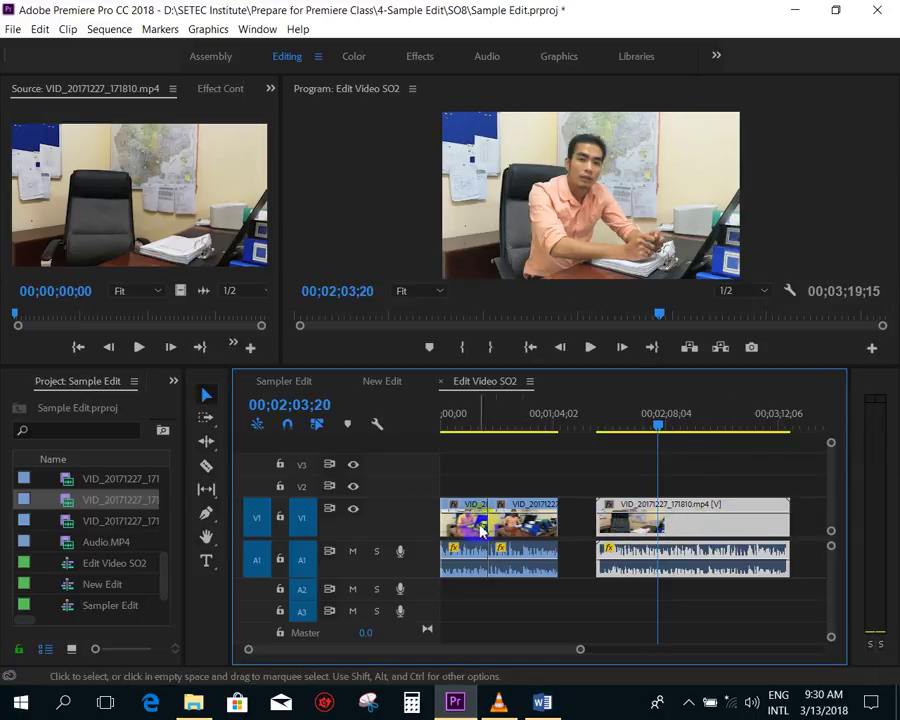
left_click(739, 404)
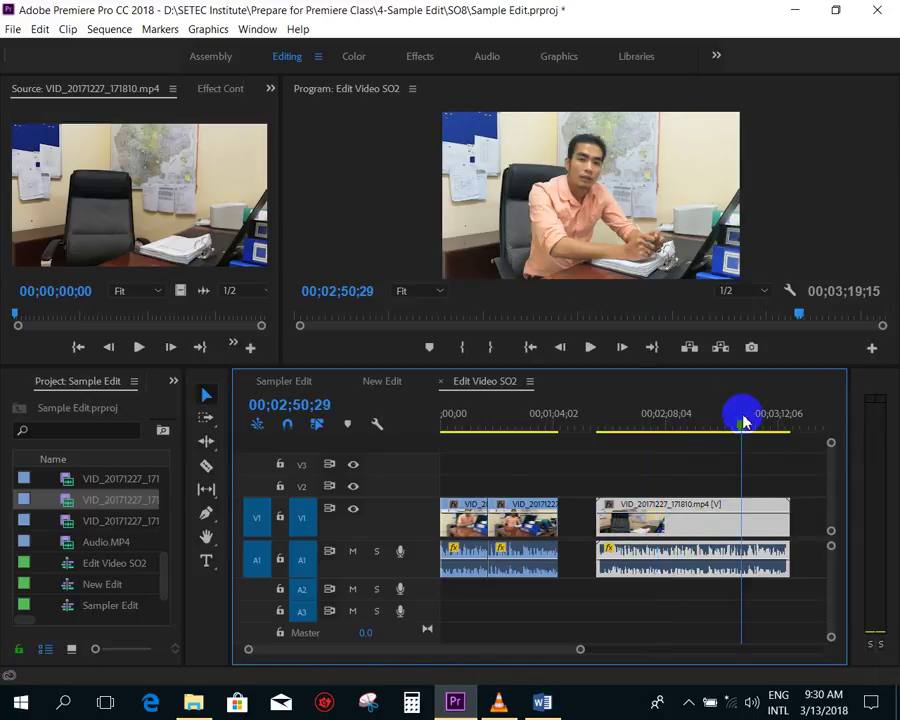
key("equal")
left_click(657, 428)
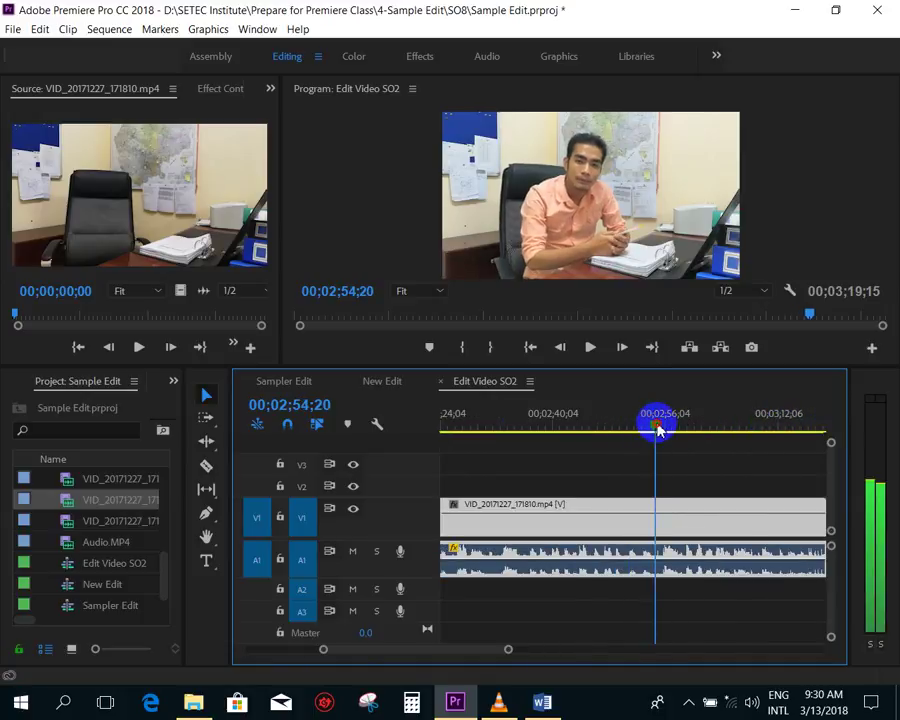
left_click(711, 452)
key("space")
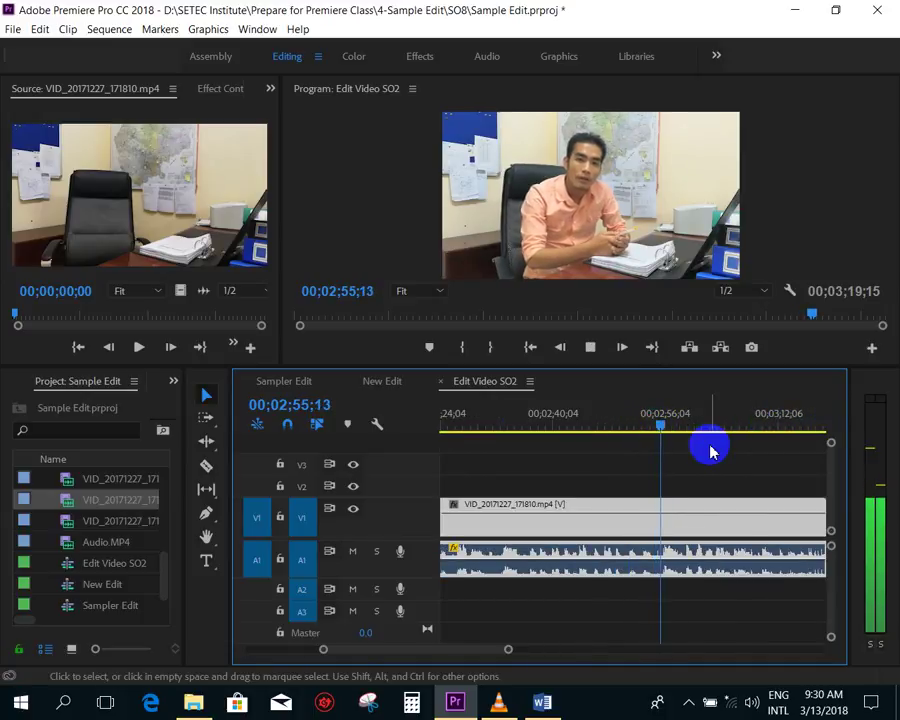
left_click(659, 425)
left_click_drag(661, 425, 666, 427)
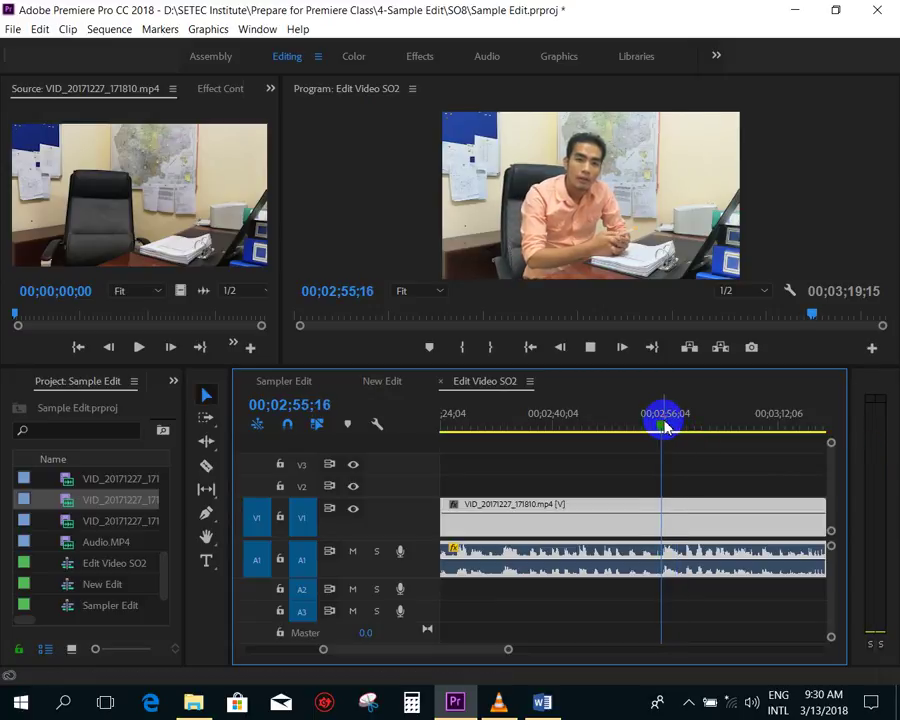
key("equal")
key("space")
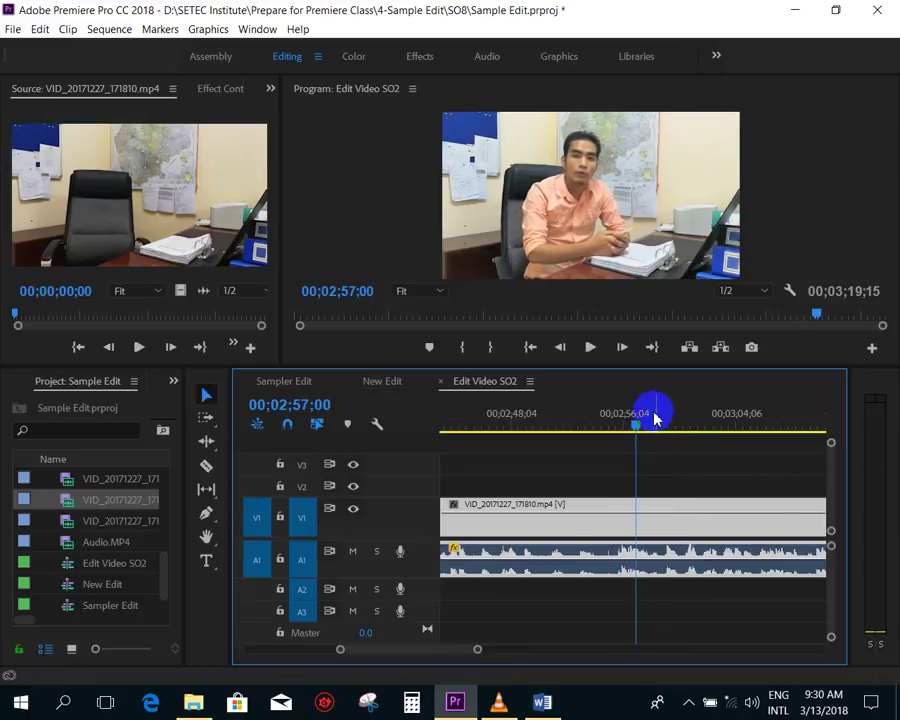
left_click_drag(656, 418, 619, 425)
key("minus")
key("minus")
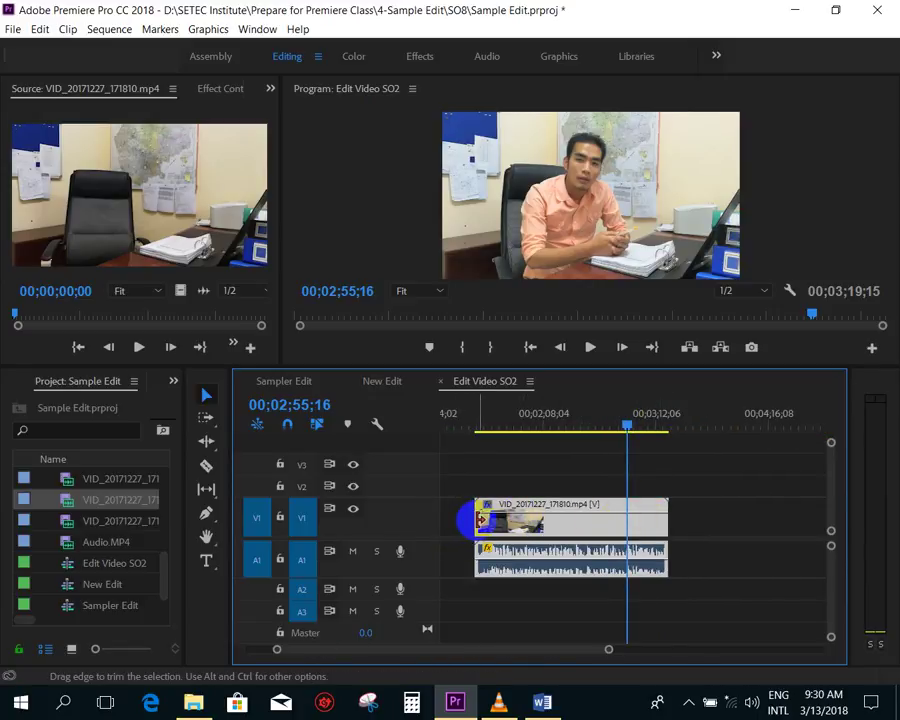
- Trim the VID_20171227_171810 clip's start to 00;02;55;16 and play it back
left_click_drag(476, 515, 627, 515)
key("equal")
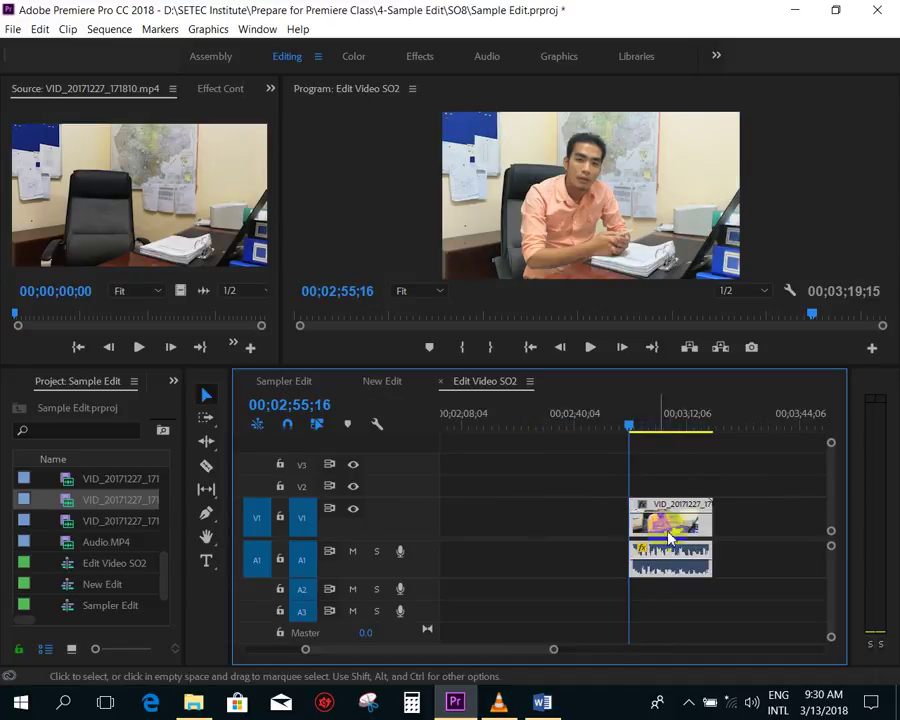
key("equal")
key("equal")
key("space")
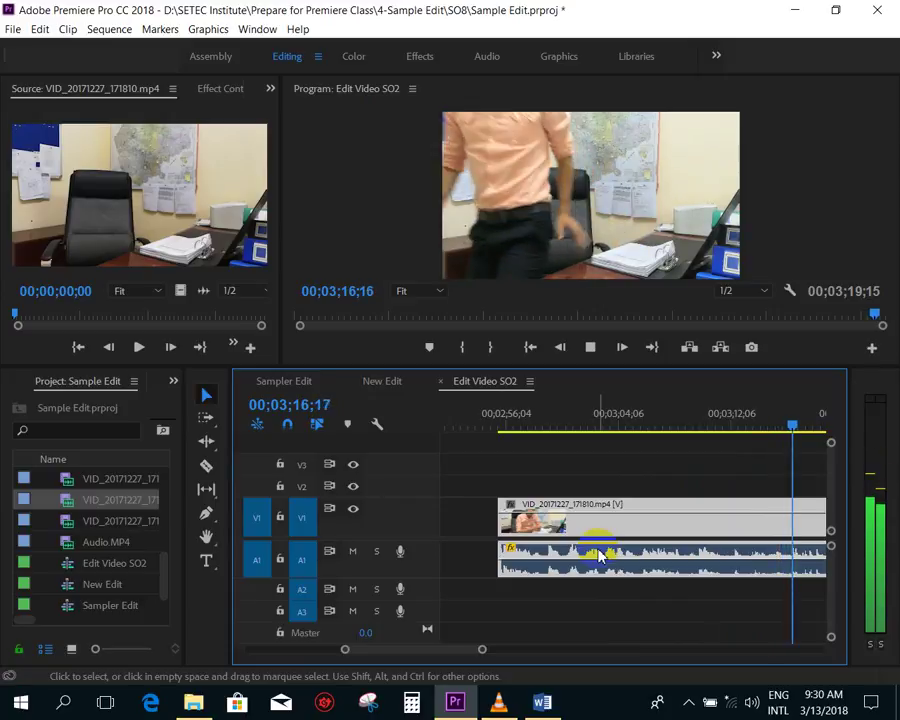
- Trim about six seconds off the end of the VID_20171227_171810 clip
left_click(599, 552)
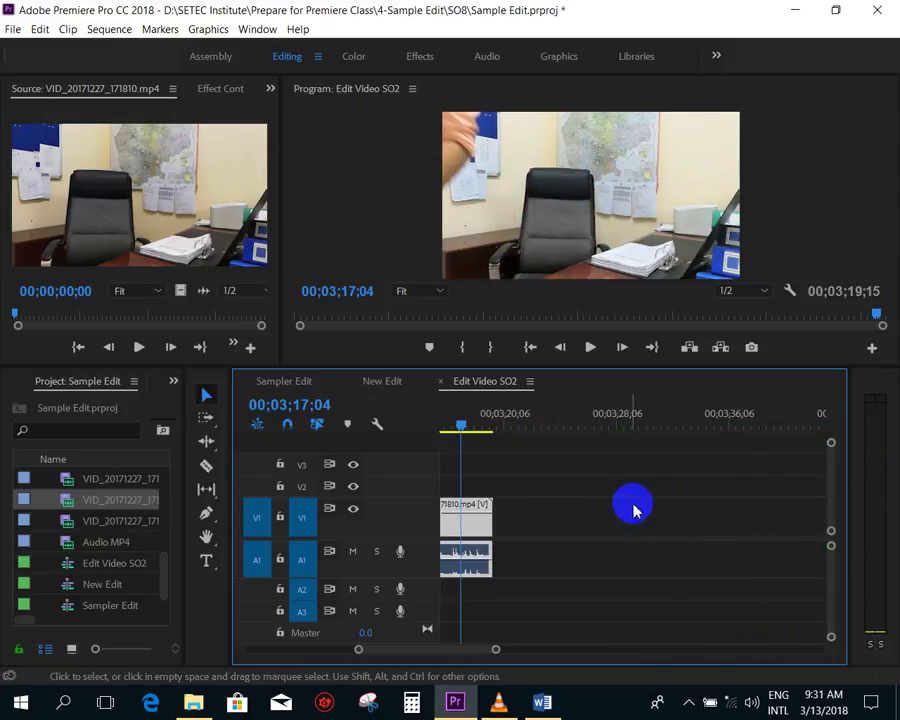
scroll(625, 515, "up", 5)
left_click(578, 424)
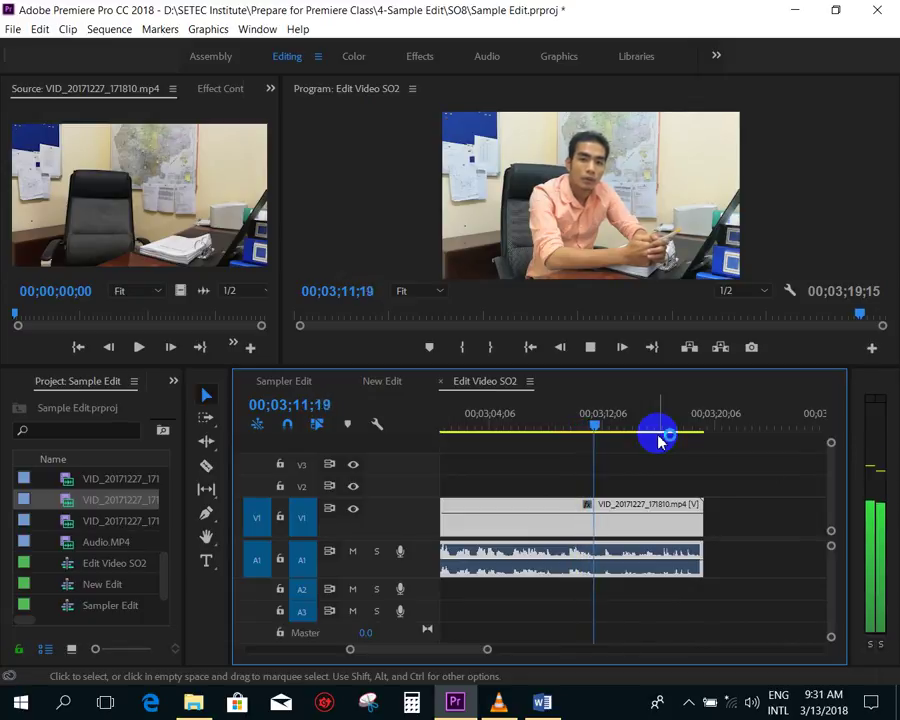
key("space")
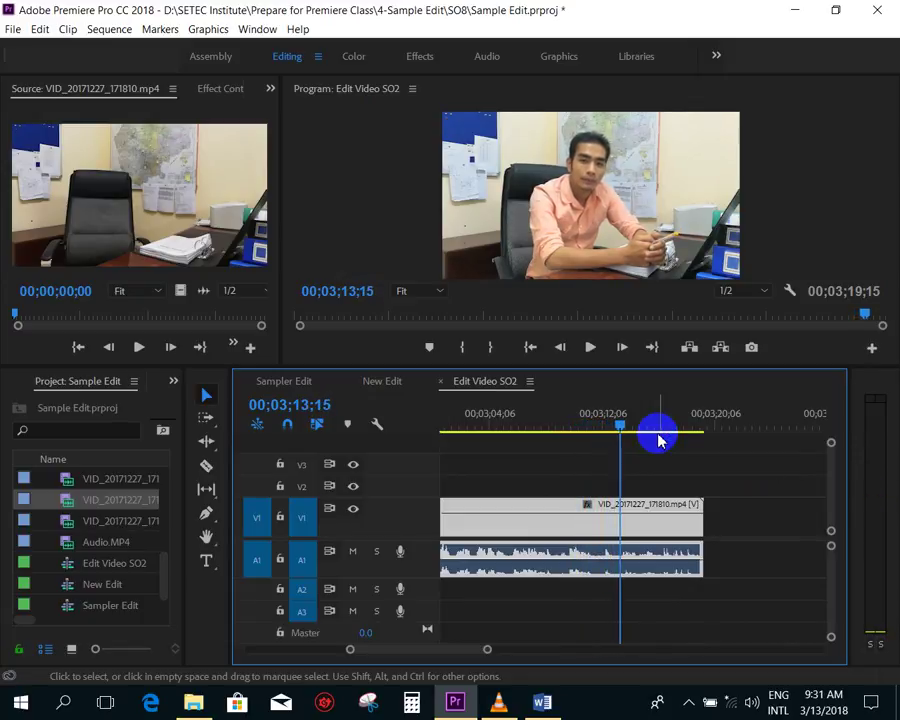
left_click_drag(703, 527, 620, 527)
key("minus")
key("minus")
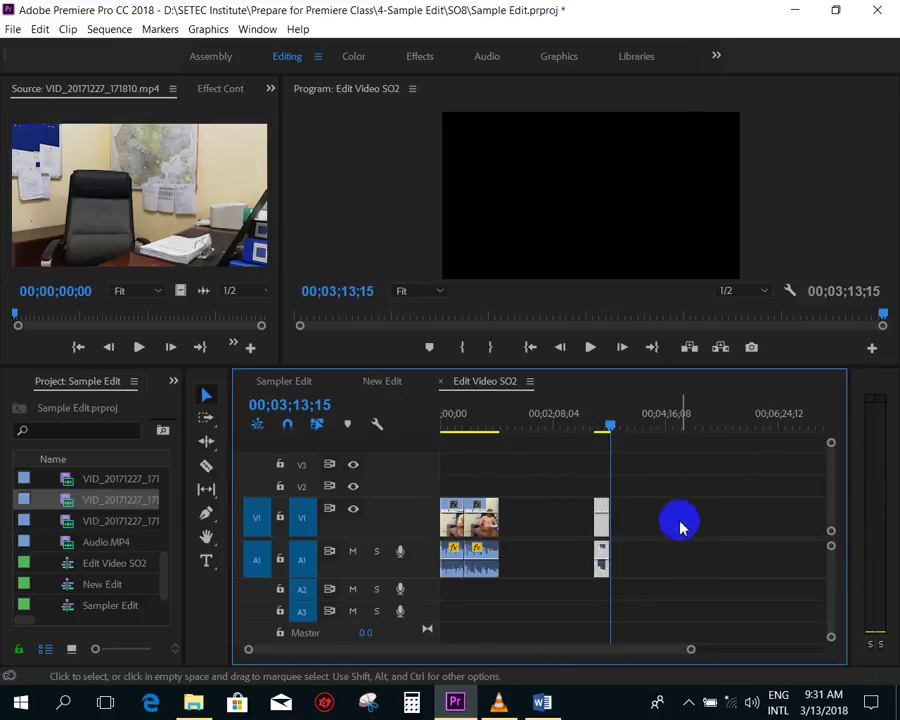
key("minus")
key("minus")
key("minus")
- Ripple-delete the empty gap on V1 and play across the newly joined clips
left_click(477, 413)
key("equal")
key("equal")
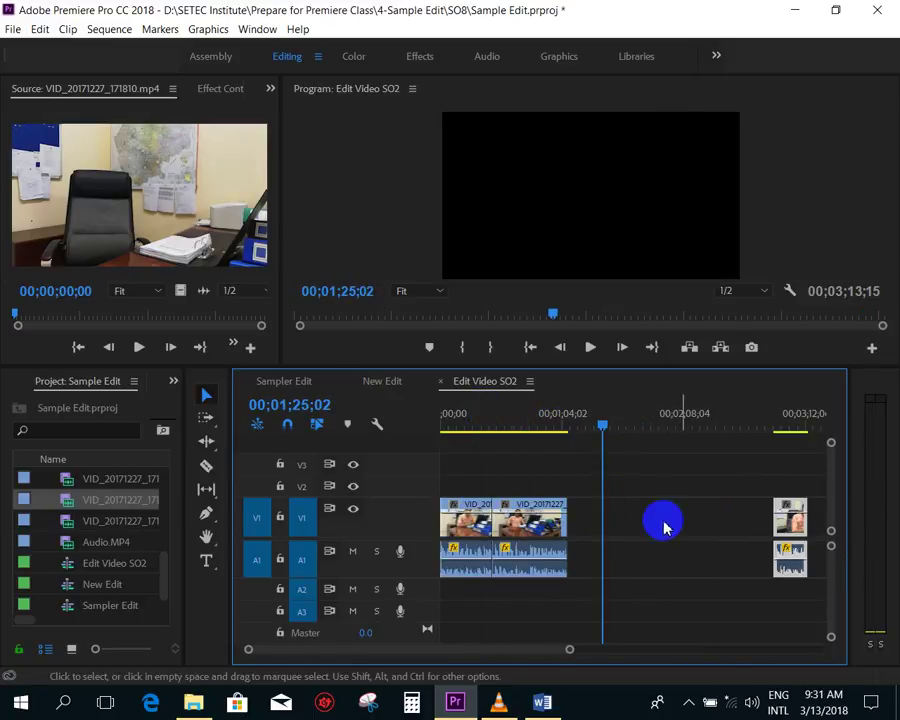
right_click(640, 516)
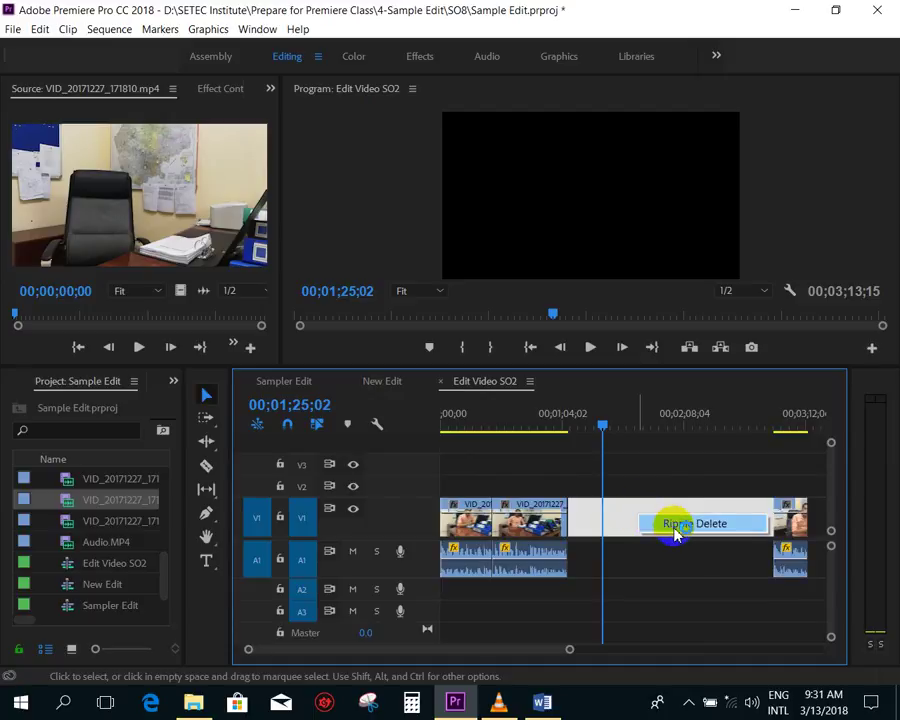
left_click(665, 526)
key("equal")
key("equal")
key("equal")
left_click(570, 418)
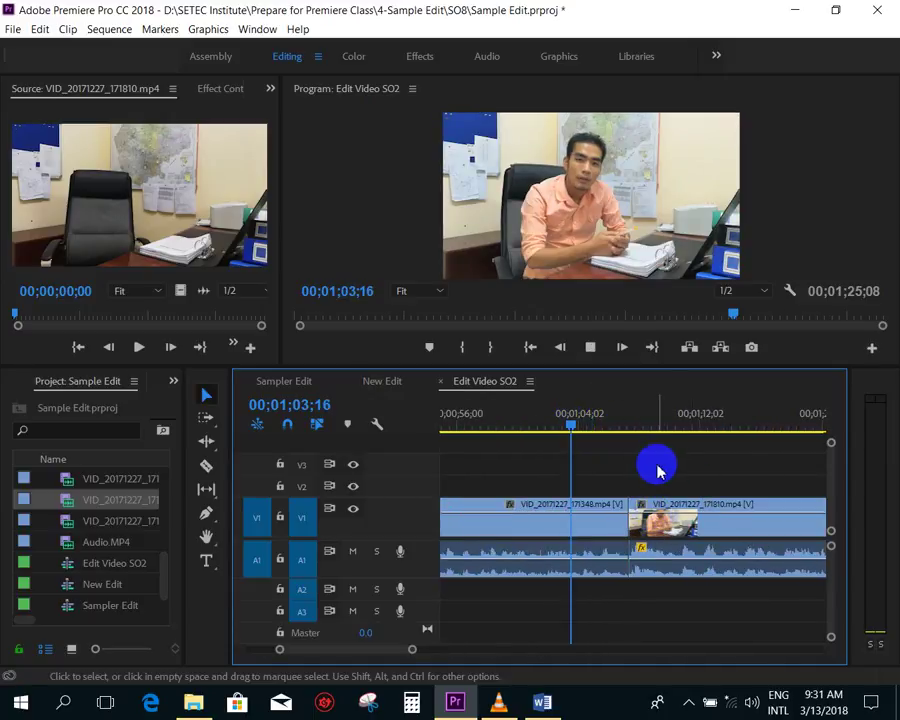
key("space")
- Zoom out over the whole 00;01;25;08 sequence and return the playhead to the start
key("minus")
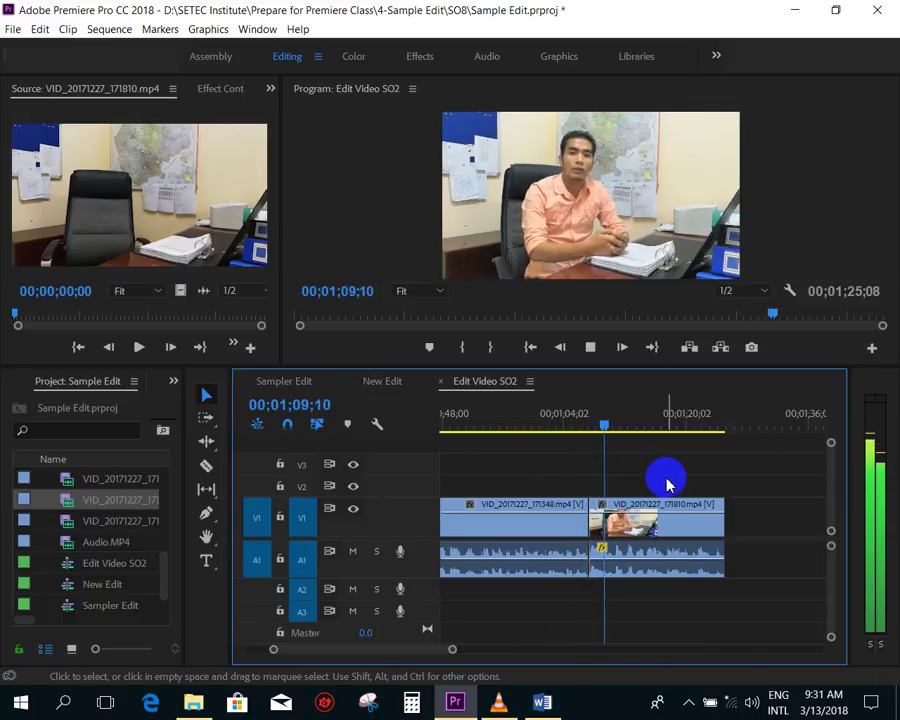
key("minus")
key("minus")
key("minus")
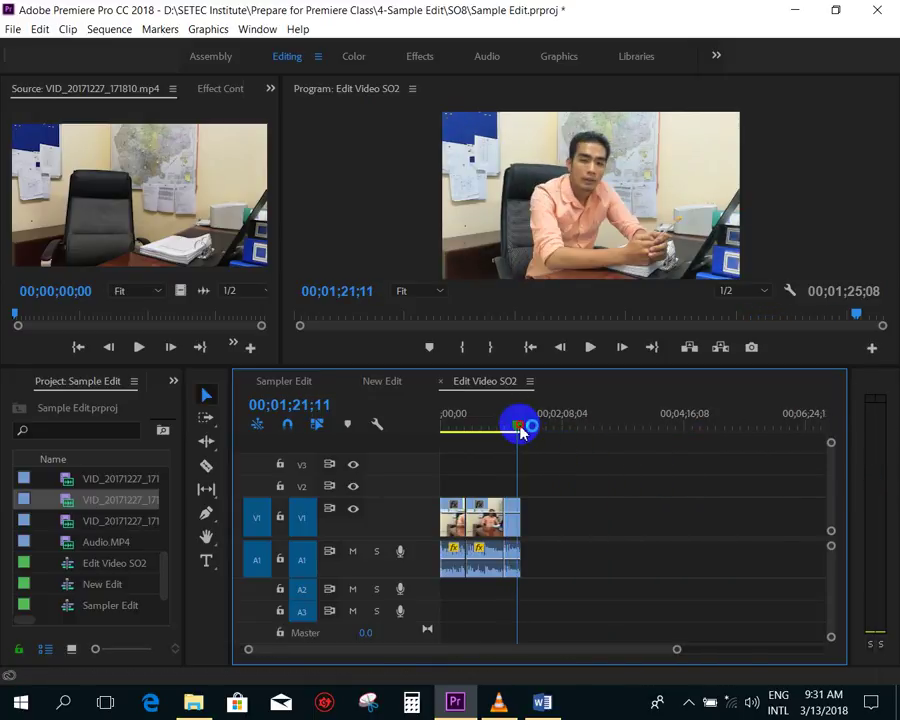
left_click(442, 430)
key("backslash")
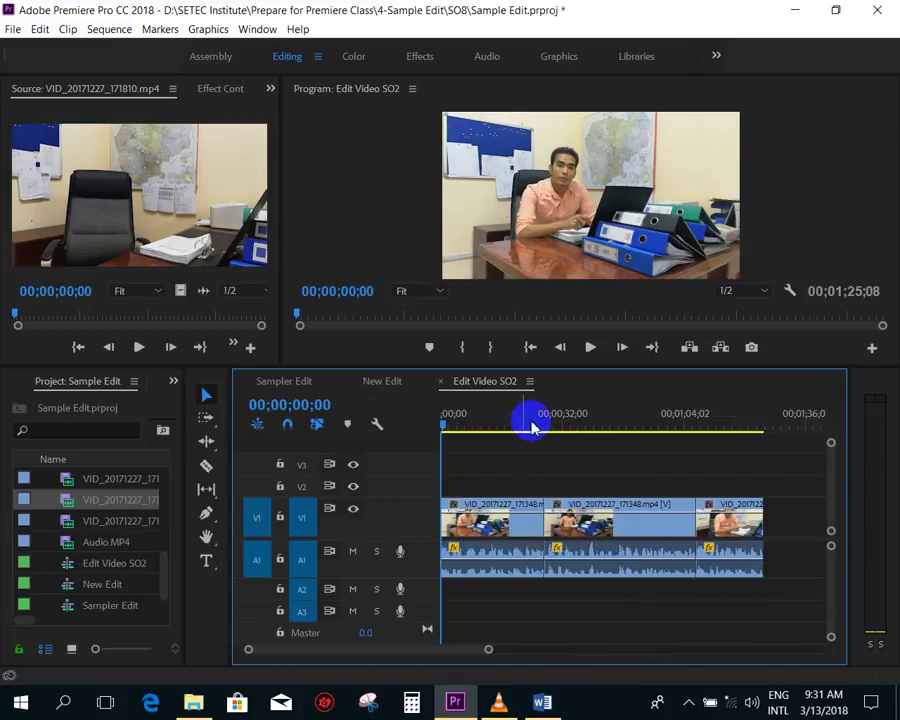
key("minus")
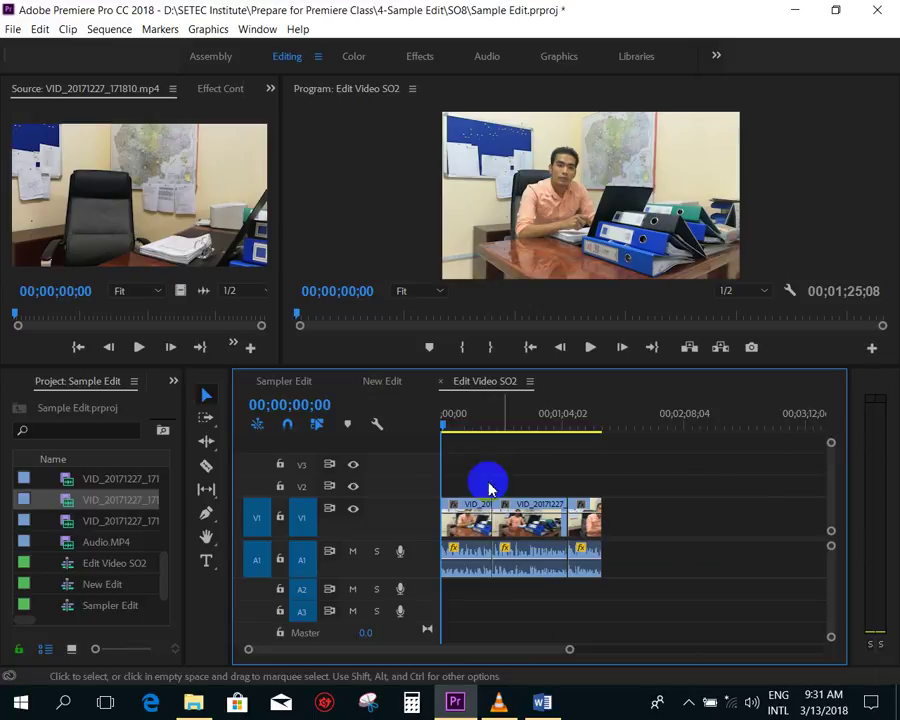
key("equal")
key("minus")
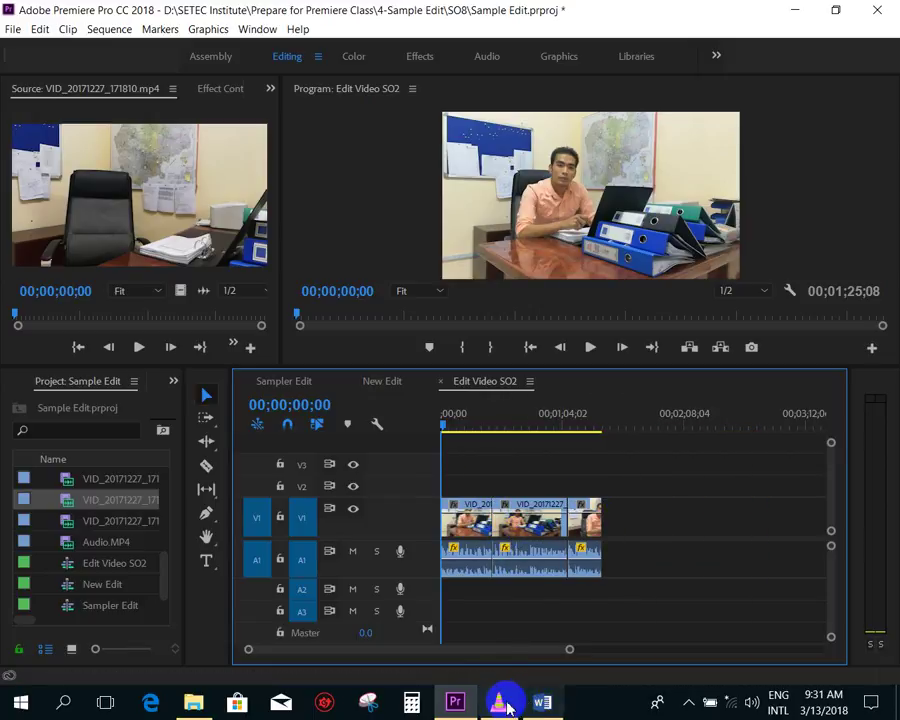
- Play Sample Edit.mp4 in VLC around 00:05–00:14 to watch the lower third animate in, then return to Premiere
left_click(512, 705)
left_click(88, 655)
left_click(10, 678)
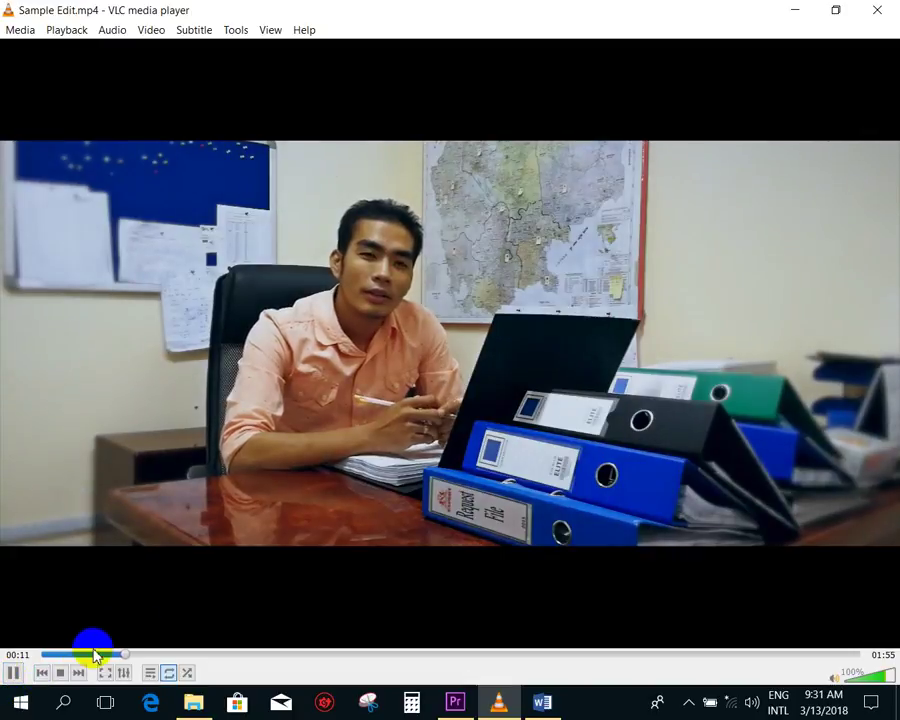
left_click(75, 655)
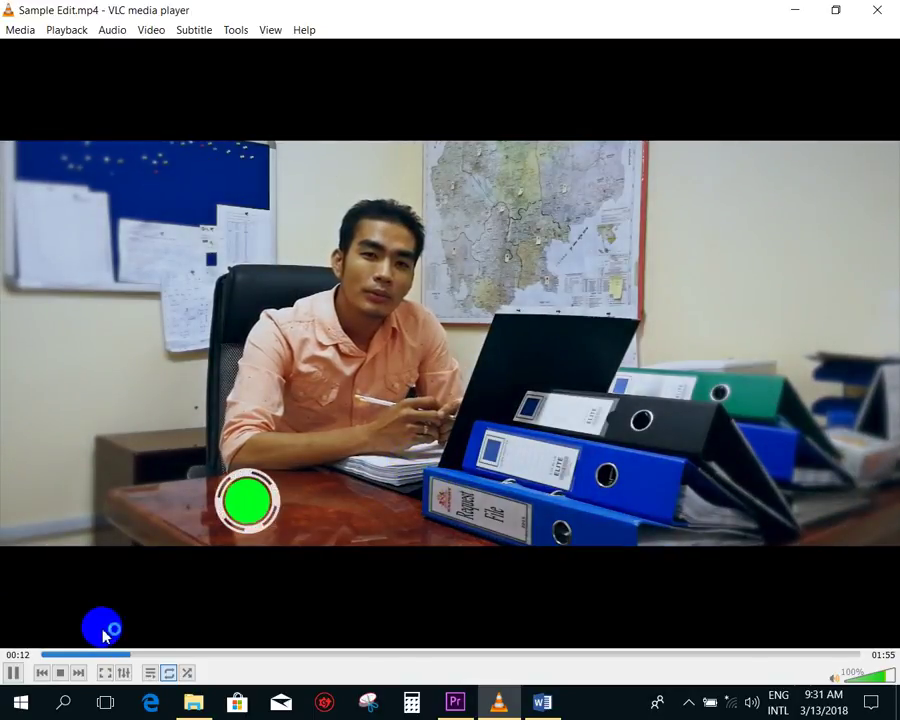
left_click(13, 672)
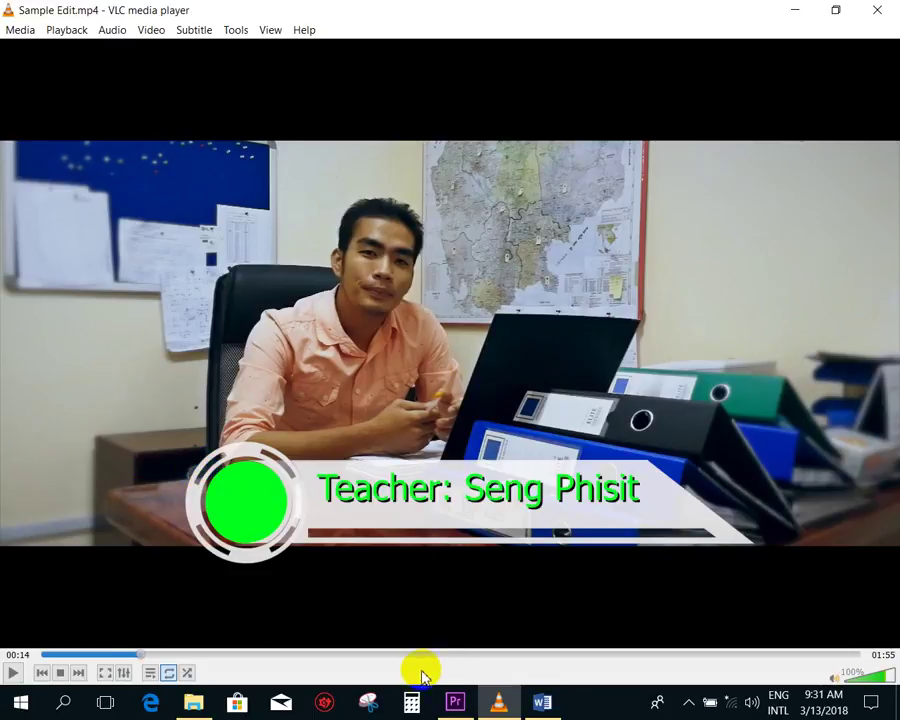
left_click(132, 654)
left_click(12, 673)
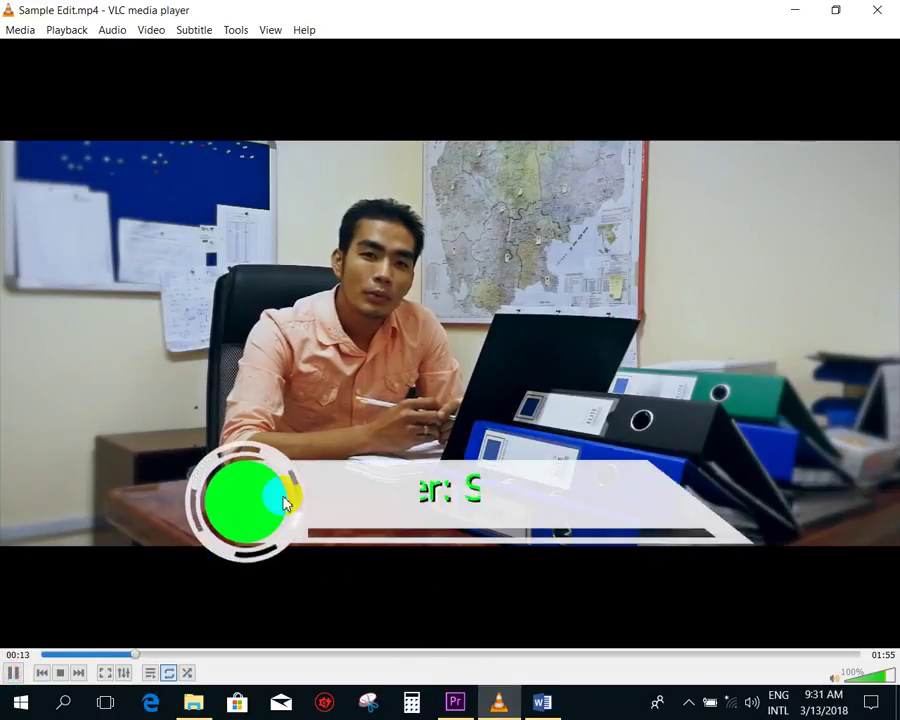
left_click(115, 654)
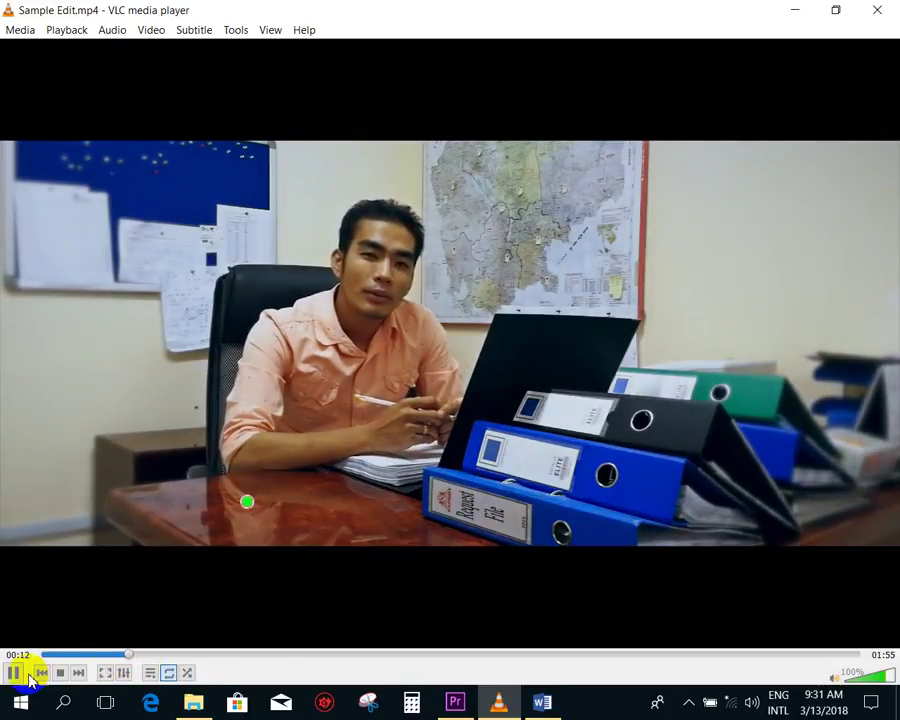
left_click(14, 674)
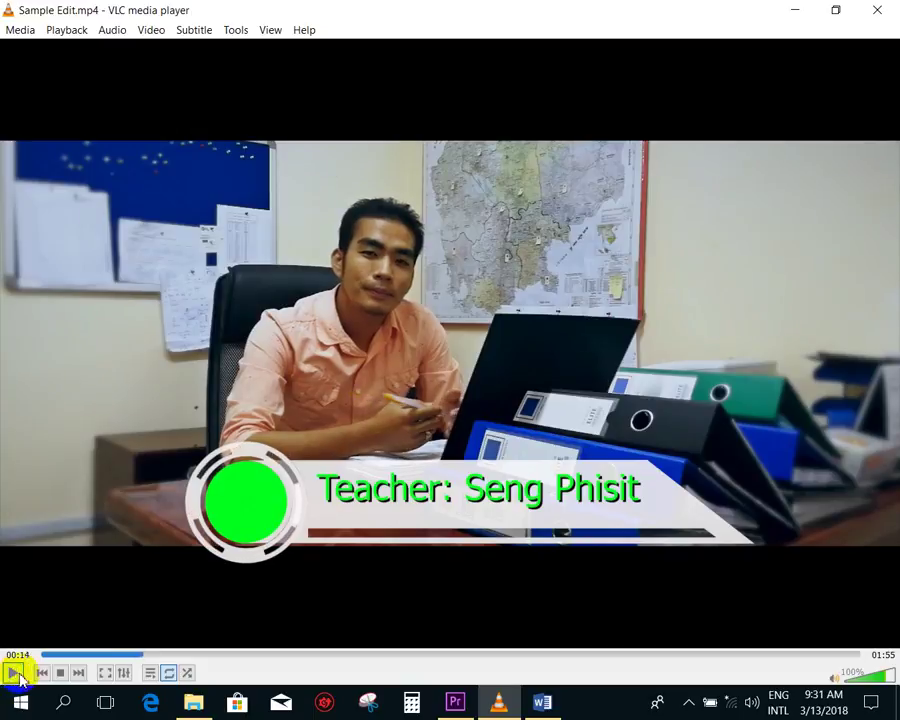
left_click(455, 702)
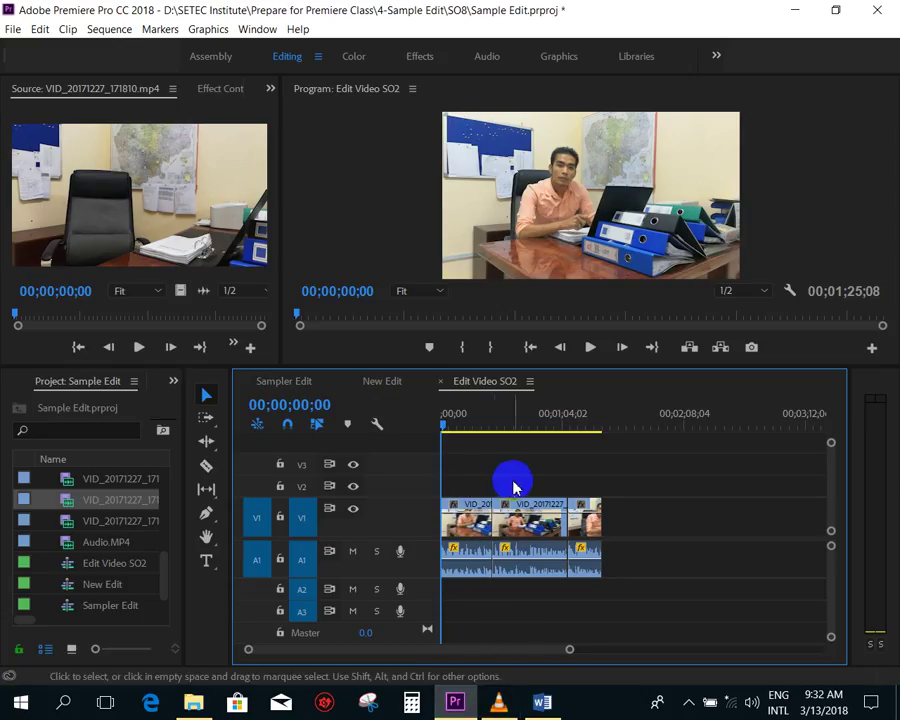
- Widen the Project panel and minimize Premiere Pro to reveal the 4-Sample Edit folder
key("=")
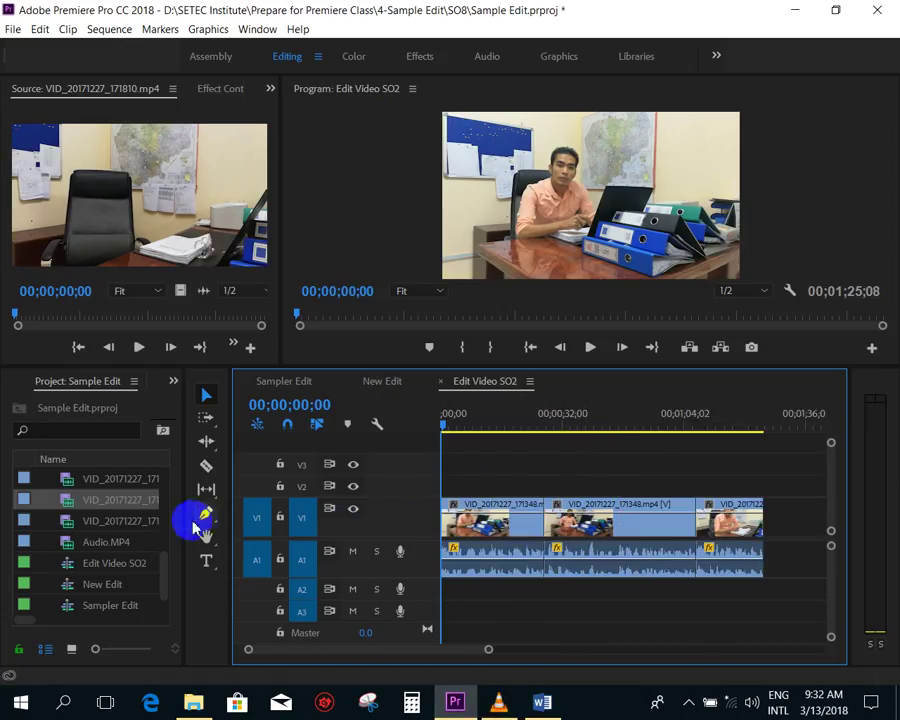
left_click_drag(184, 506, 217, 507)
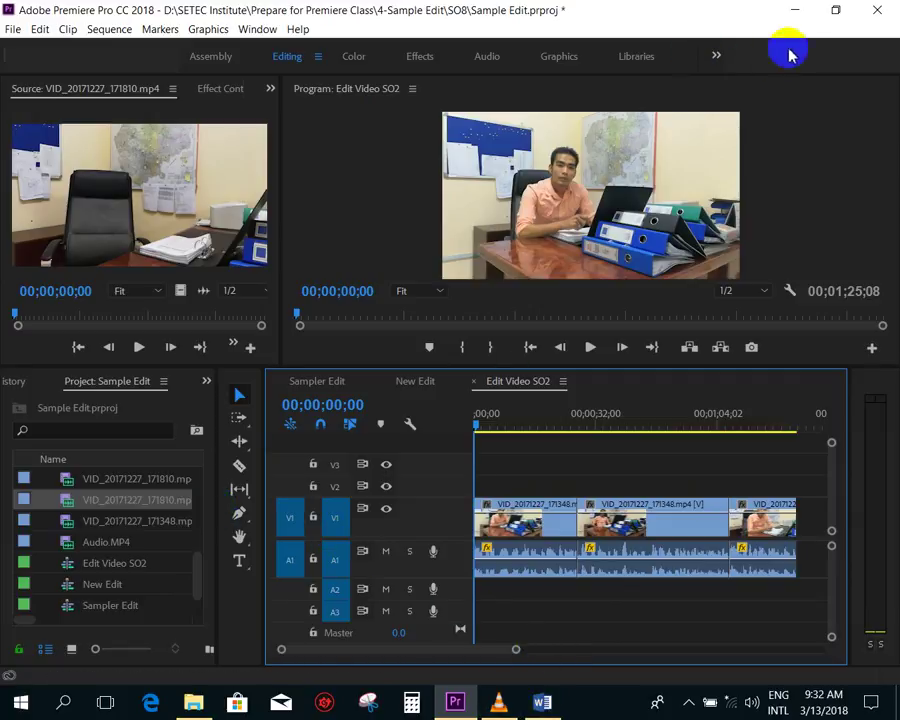
left_click(794, 11)
- Hide VLC and open Bar5.psd from the File for Sample Edit folder in Photoshop
left_click(806, 11)
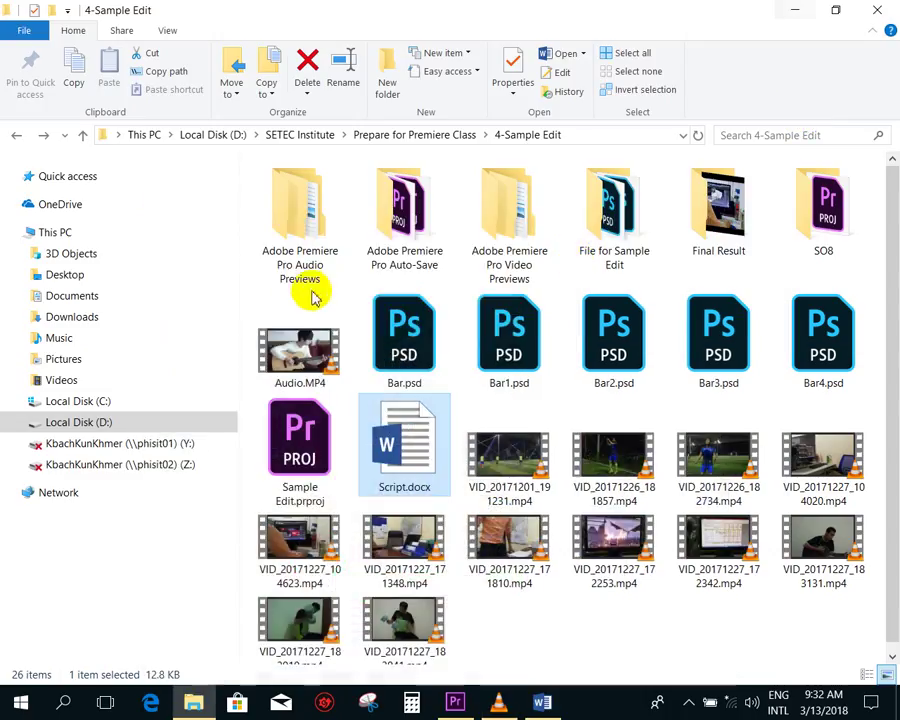
double_click(617, 230)
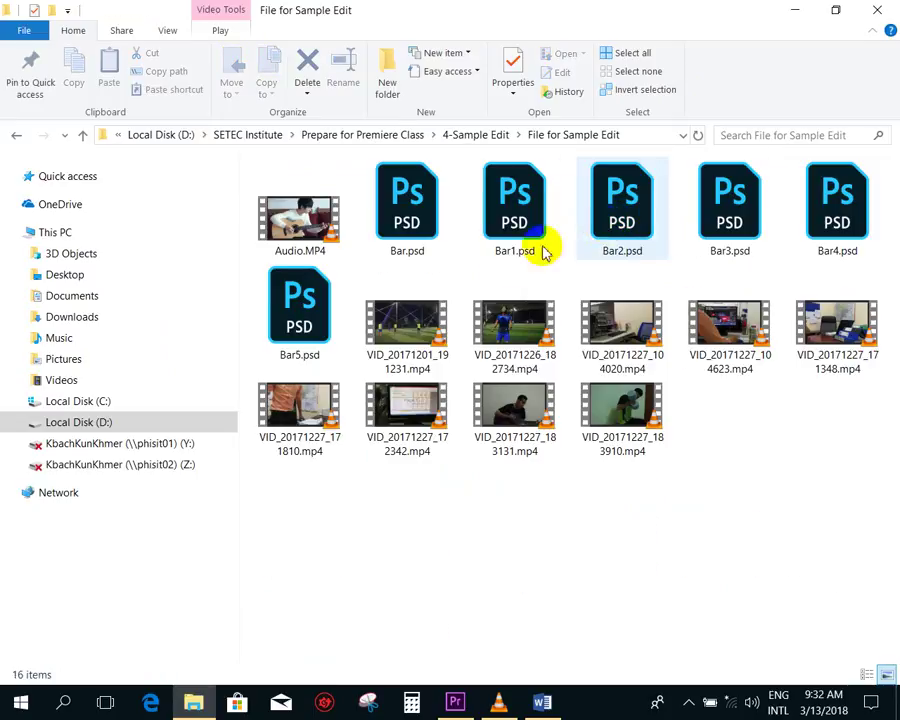
left_click(299, 322)
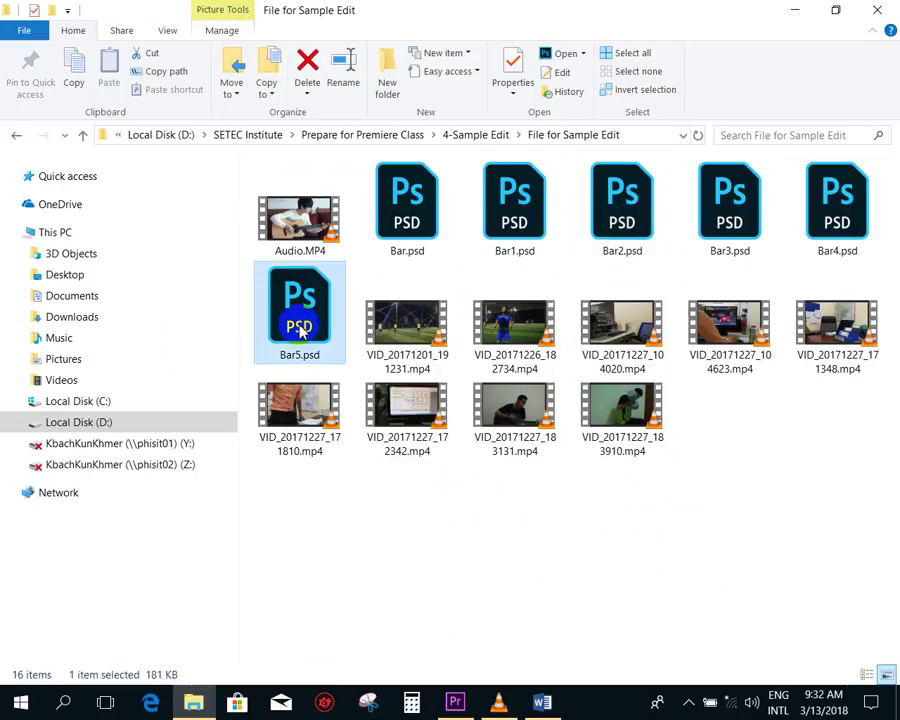
double_click(301, 325)
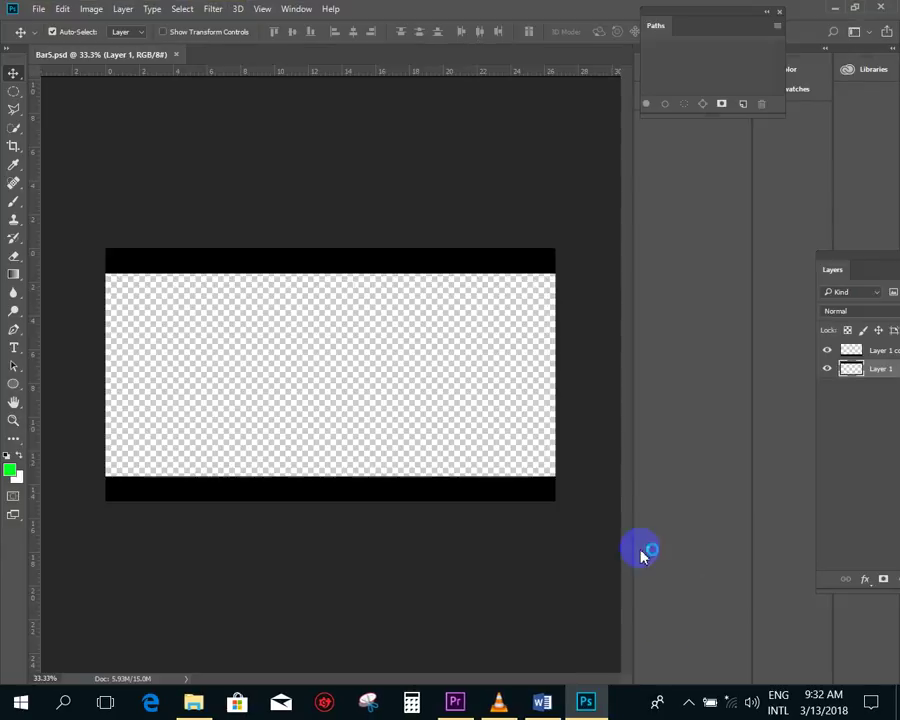
- Close Bar5.psd and reopen Bar4.psd from the recent files
left_click(381, 317)
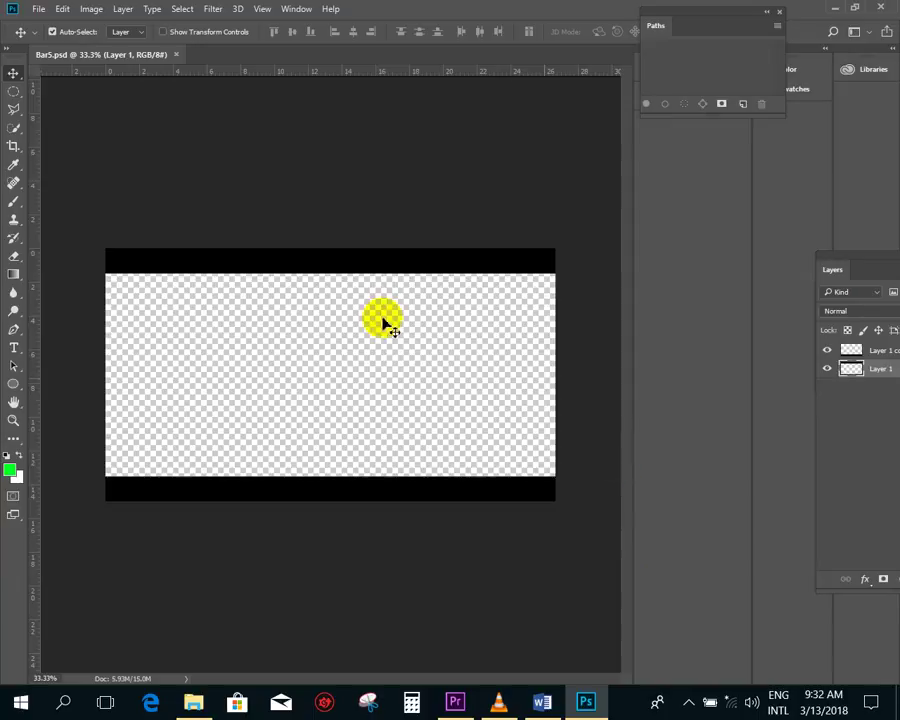
left_click(177, 56)
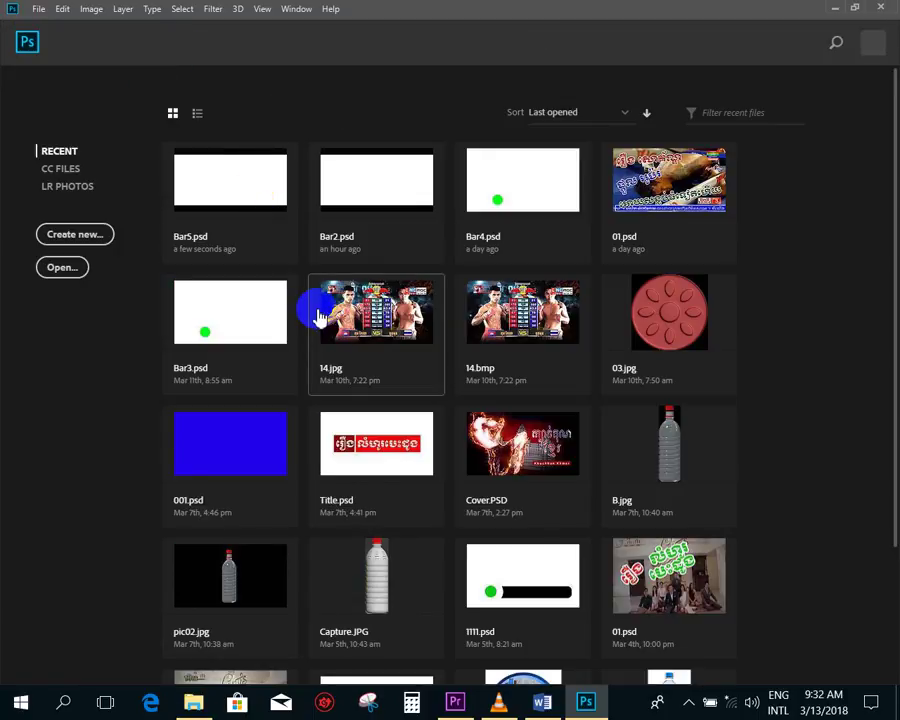
left_click(513, 188)
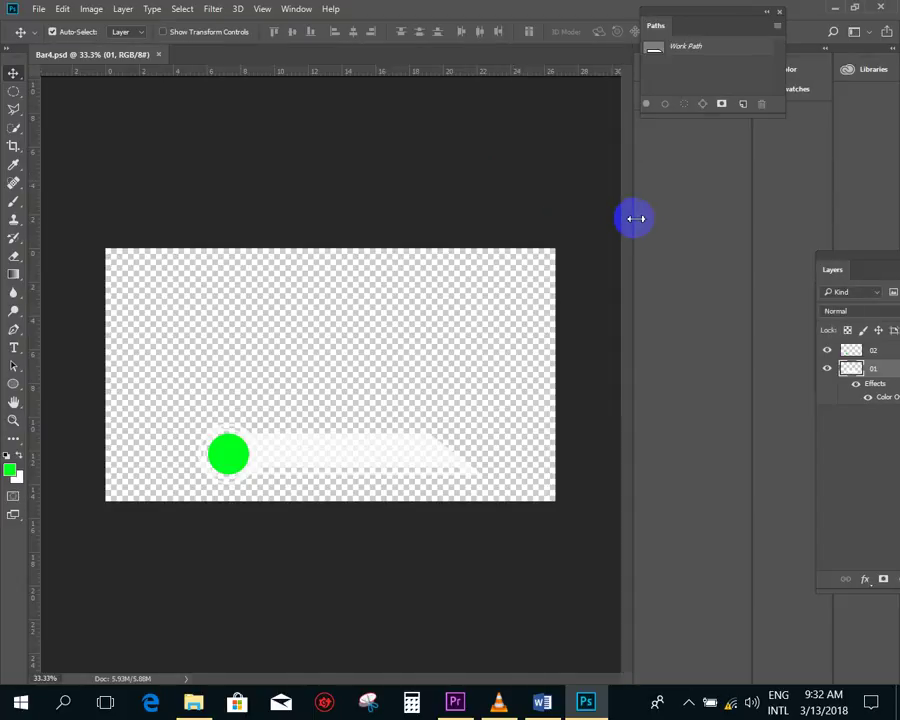
- Dock the Layers panel beside the canvas and expand the History and Paragraph panels fully
left_click_drag(630, 222, 746, 224)
left_click(306, 434)
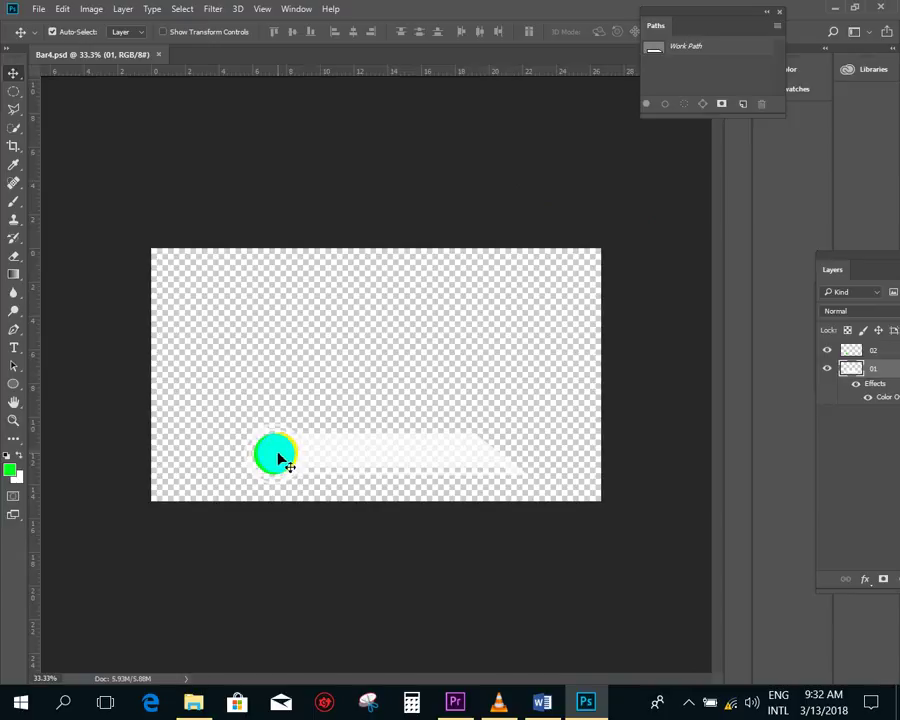
left_click_drag(189, 378, 575, 550)
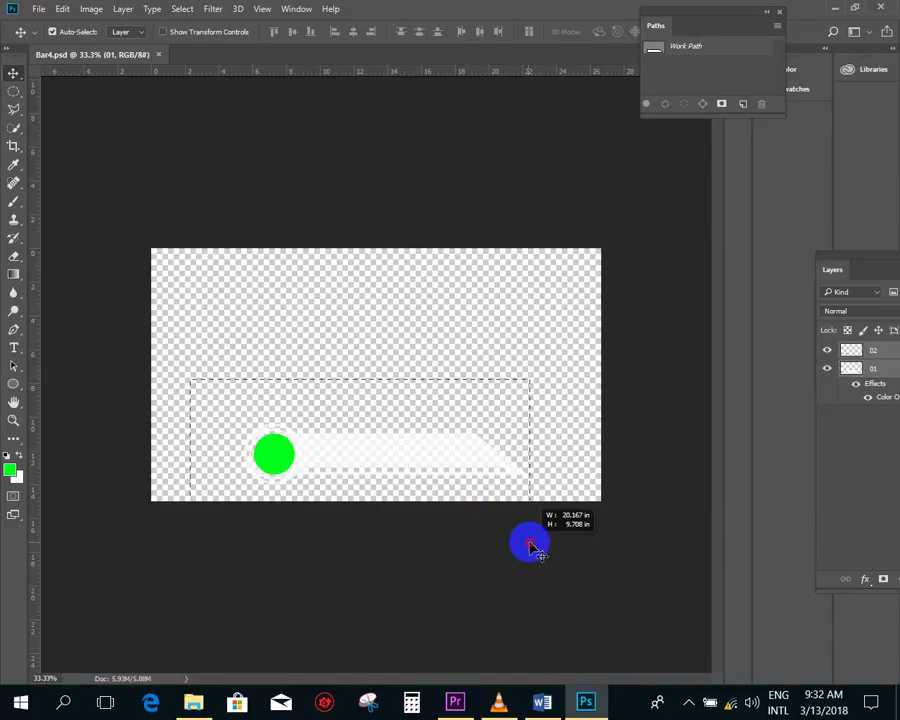
mouse_move(590, 440)
left_mouse_down()
mouse_move(167, 351)
mouse_move(546, 564)
left_mouse_up()
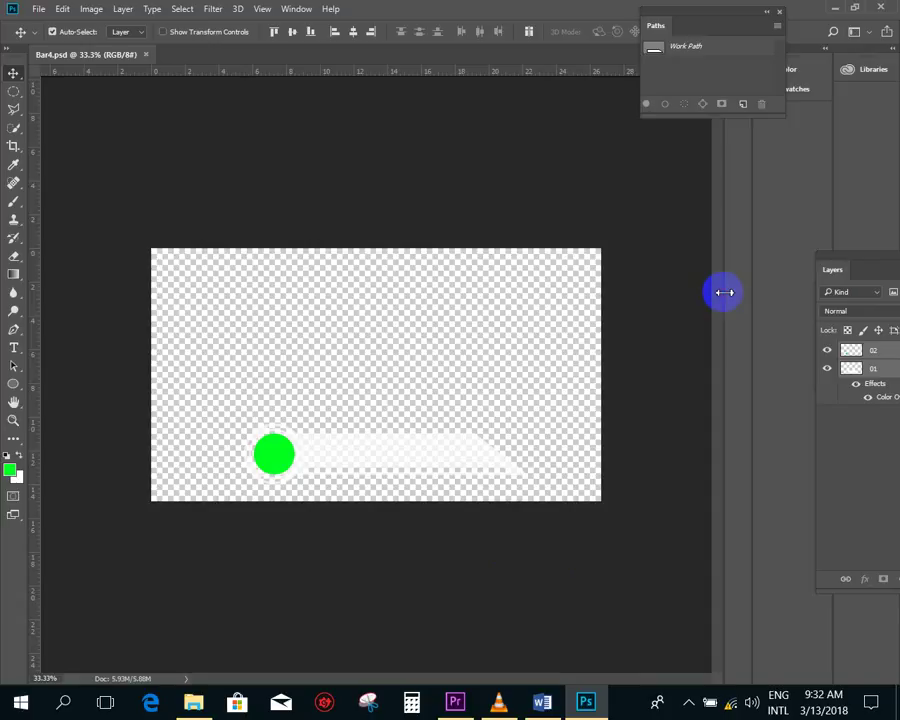
left_click_drag(724, 292, 596, 292)
left_click_drag(873, 262, 598, 182)
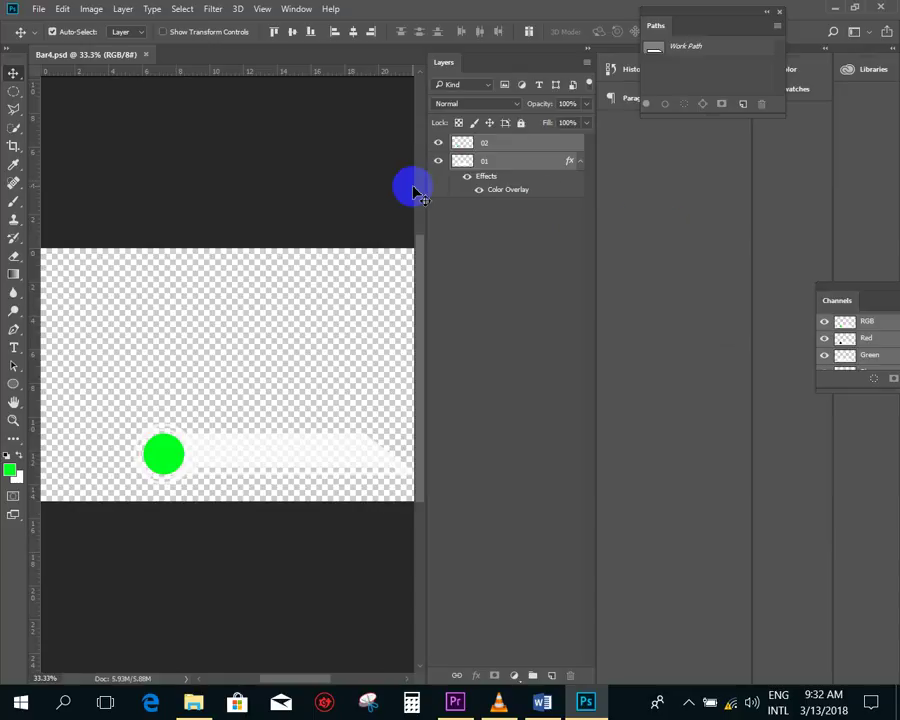
left_click(419, 192)
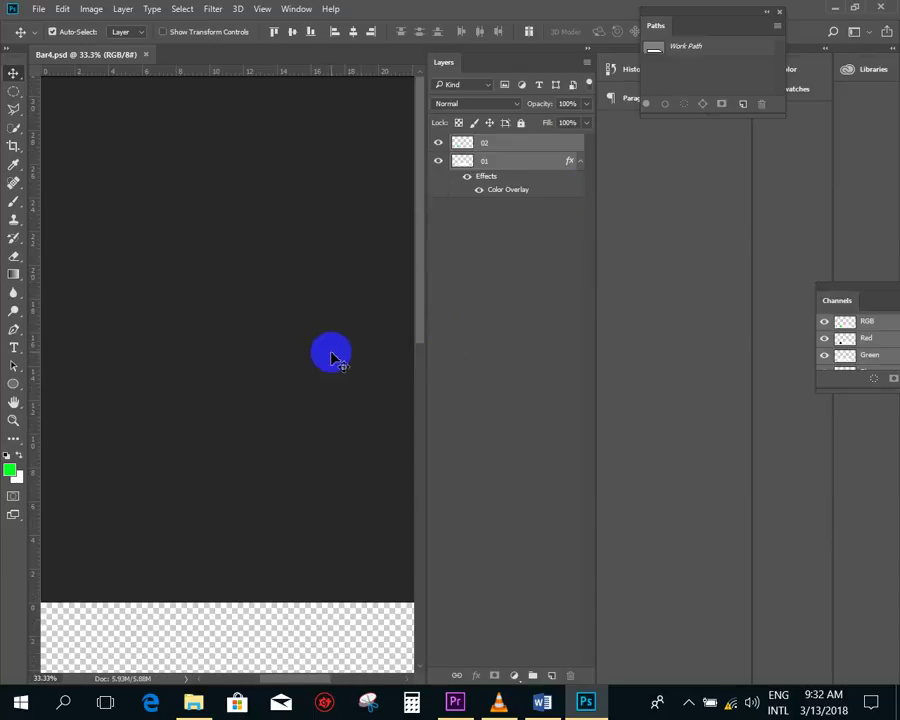
scroll(358, 322, "down", 2)
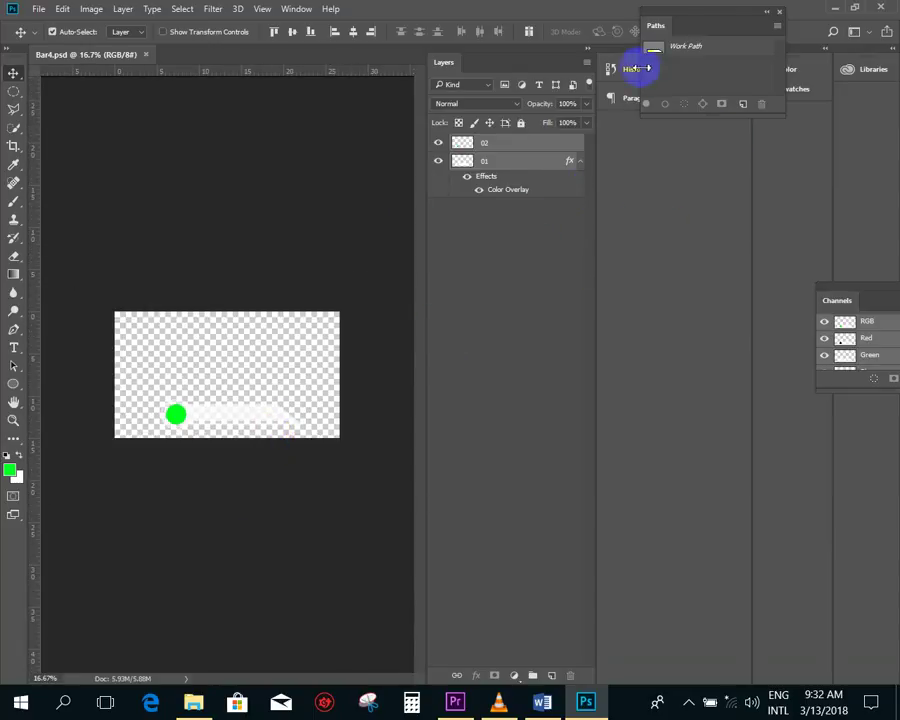
left_click_drag(640, 68, 728, 72)
left_click(742, 50)
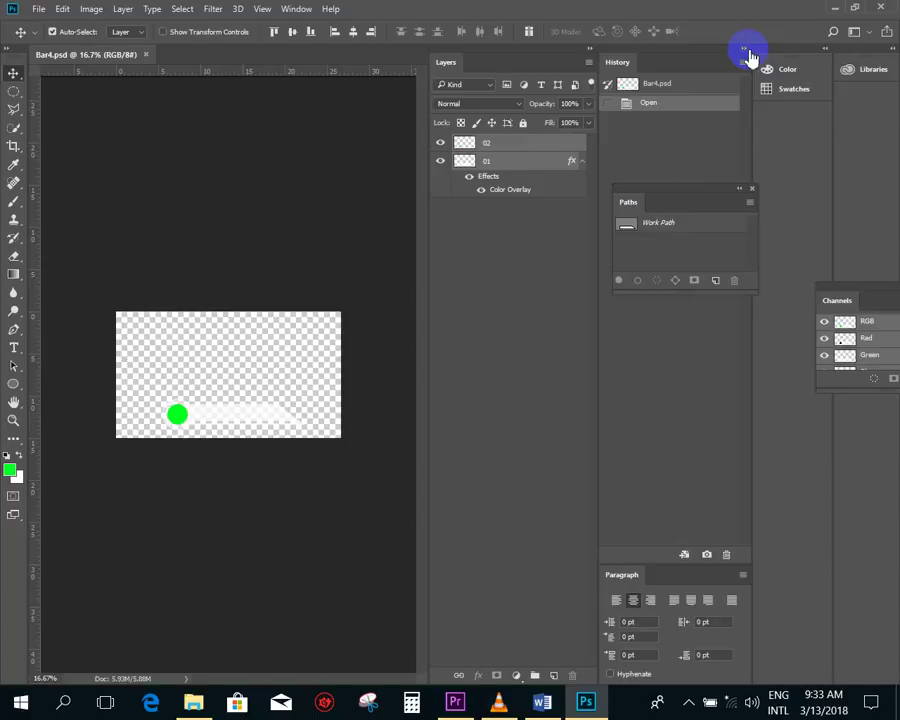
- Toggle the History and Libraries panels between icons and full size
left_click(745, 50)
left_click(652, 64)
left_click(888, 60)
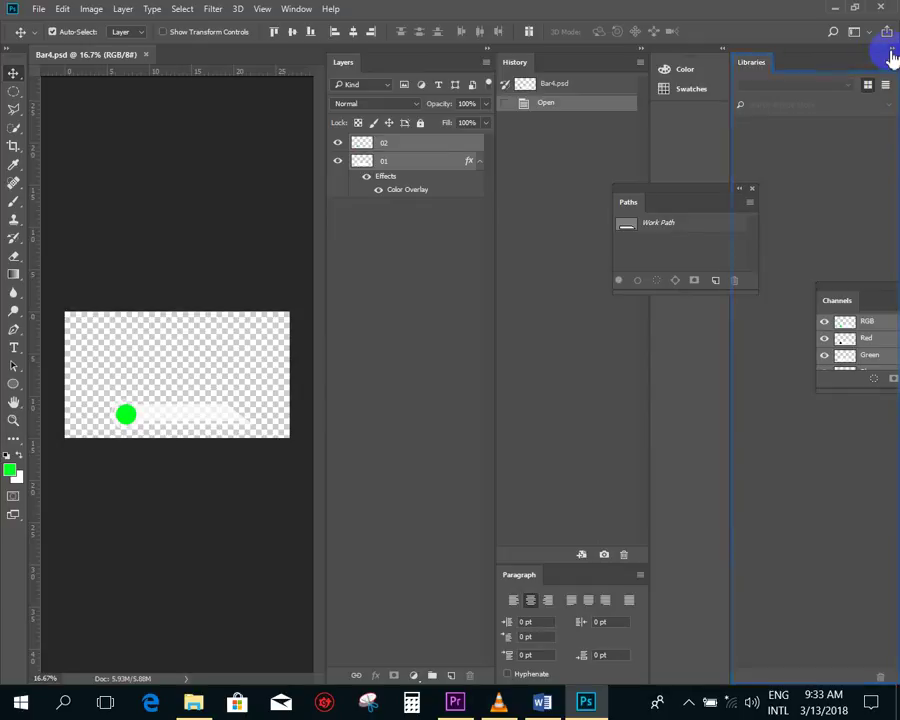
left_click(885, 49)
- Expand all docked panels, close the Paths panel, and float the Layers/History/Paragraph group
right_click(790, 60)
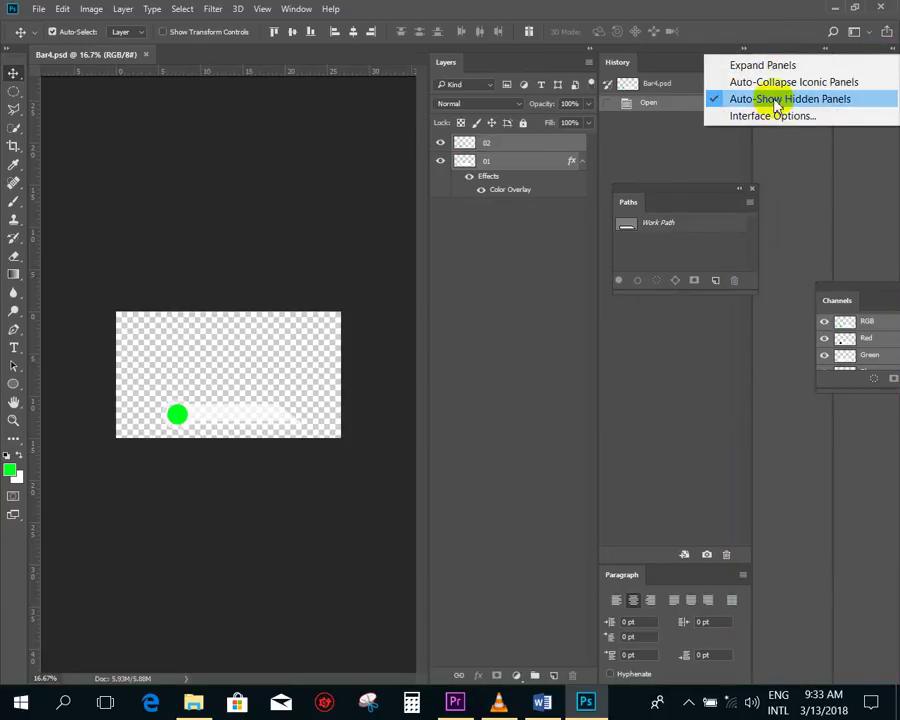
left_click(765, 66)
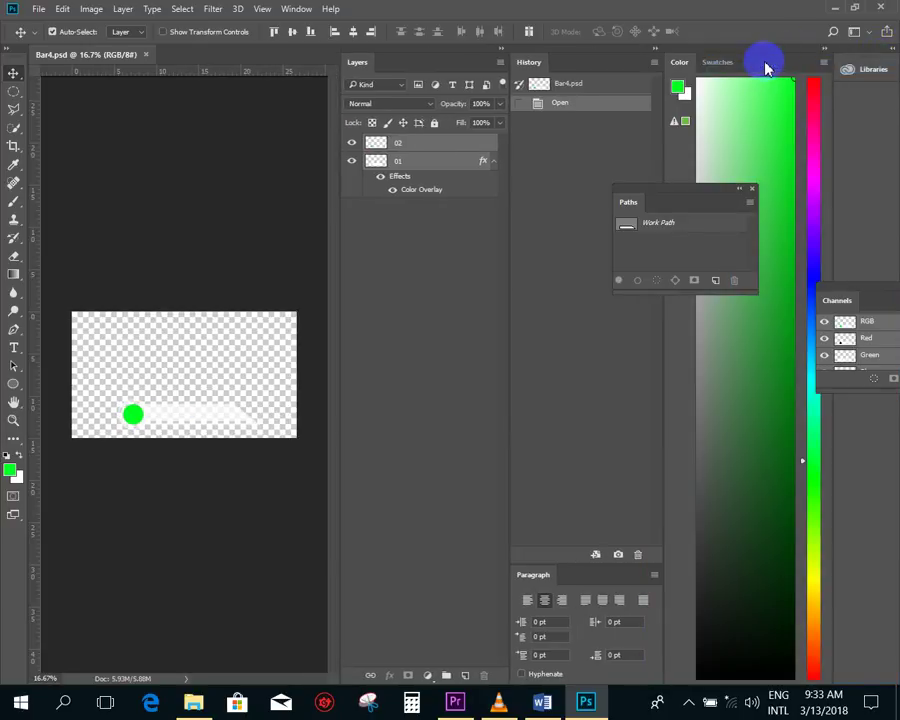
left_click(825, 52)
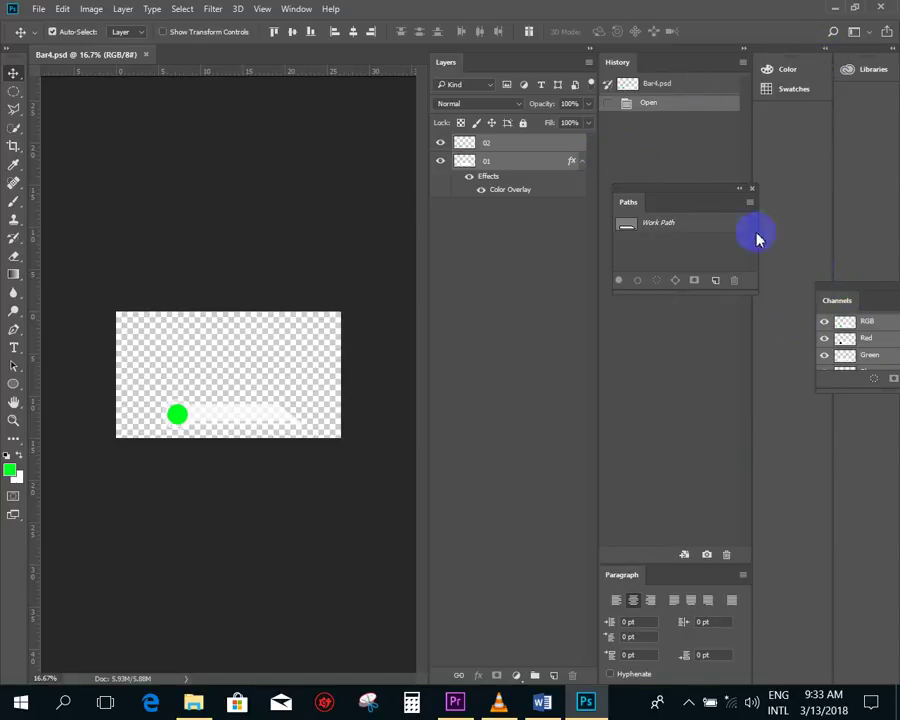
left_click(754, 189)
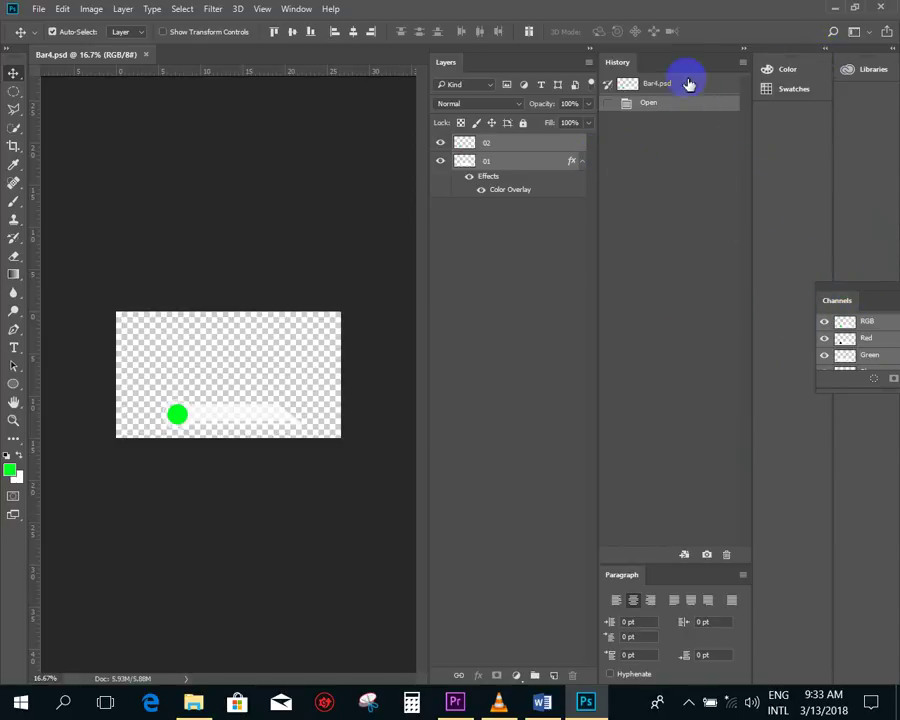
left_click_drag(686, 50, 605, 192)
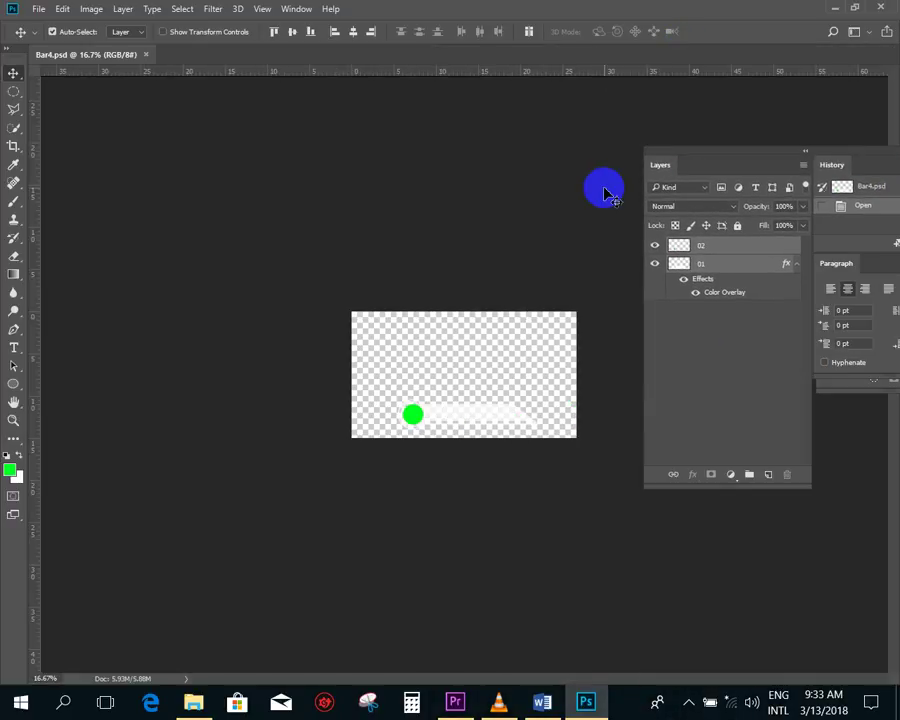
- At 33.3% zoom, check layer 02 (green circle) and 01 (white bar), leaving both visible
left_click(506, 340, "ctrl")
left_click(440, 360, "ctrl")
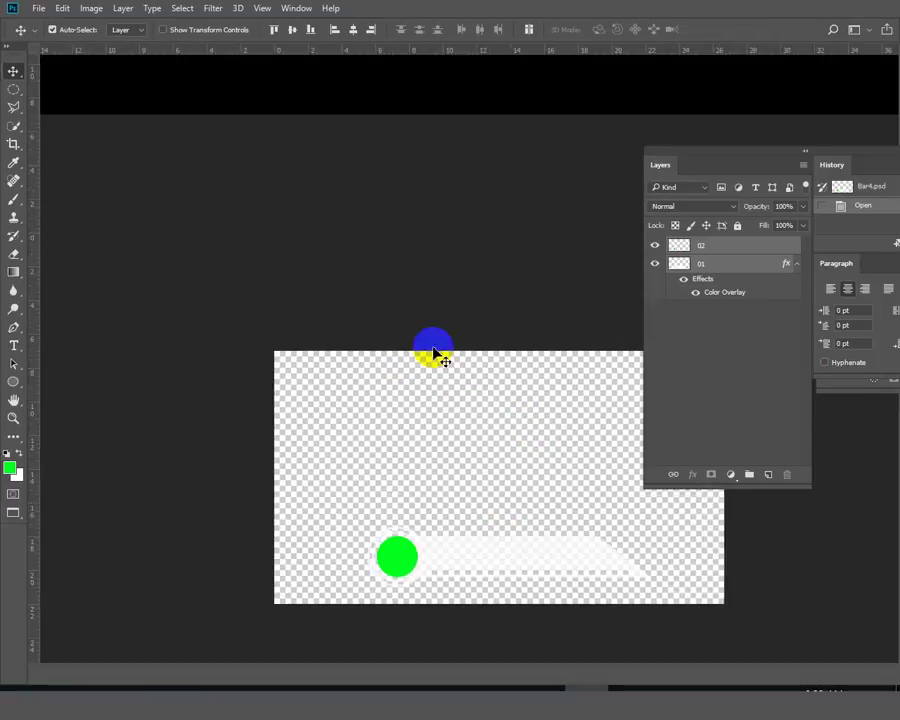
left_click_drag(369, 345, 400, 294)
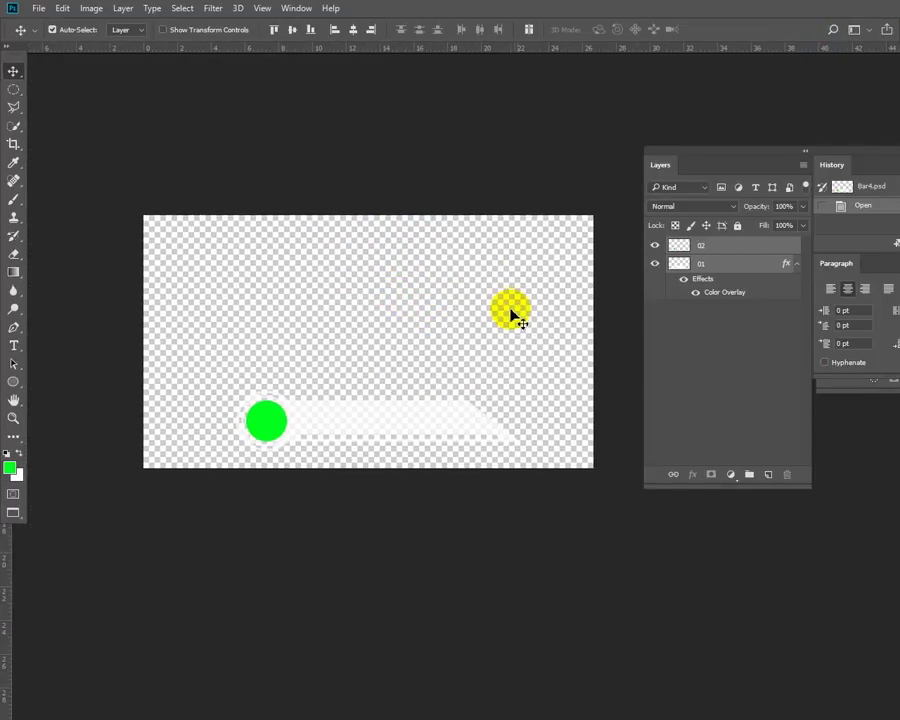
left_click(656, 246)
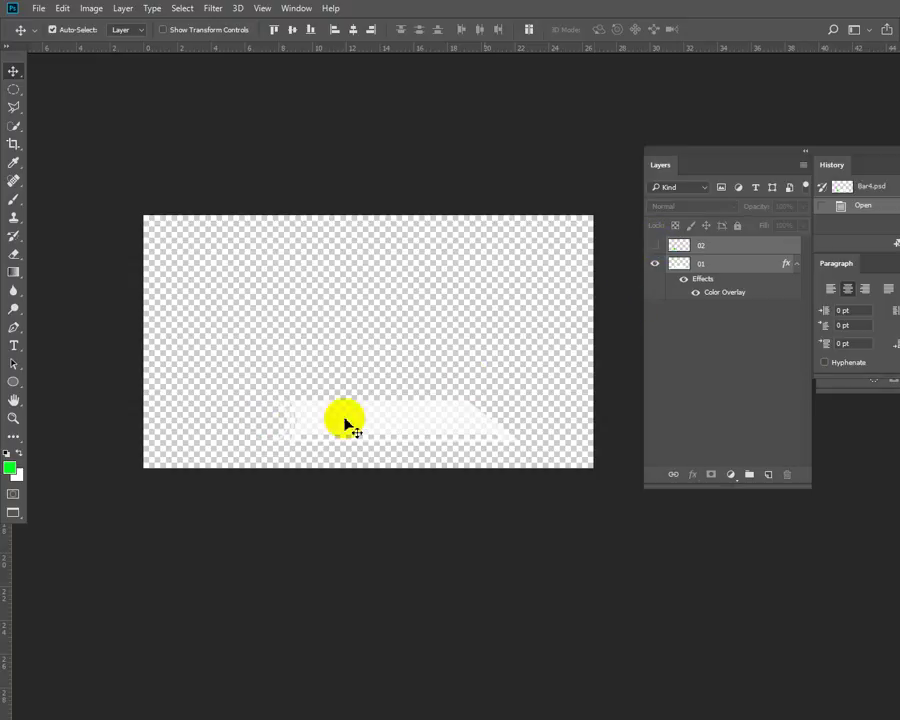
left_click(656, 247)
left_click(655, 264)
left_click(597, 366)
left_click(660, 264)
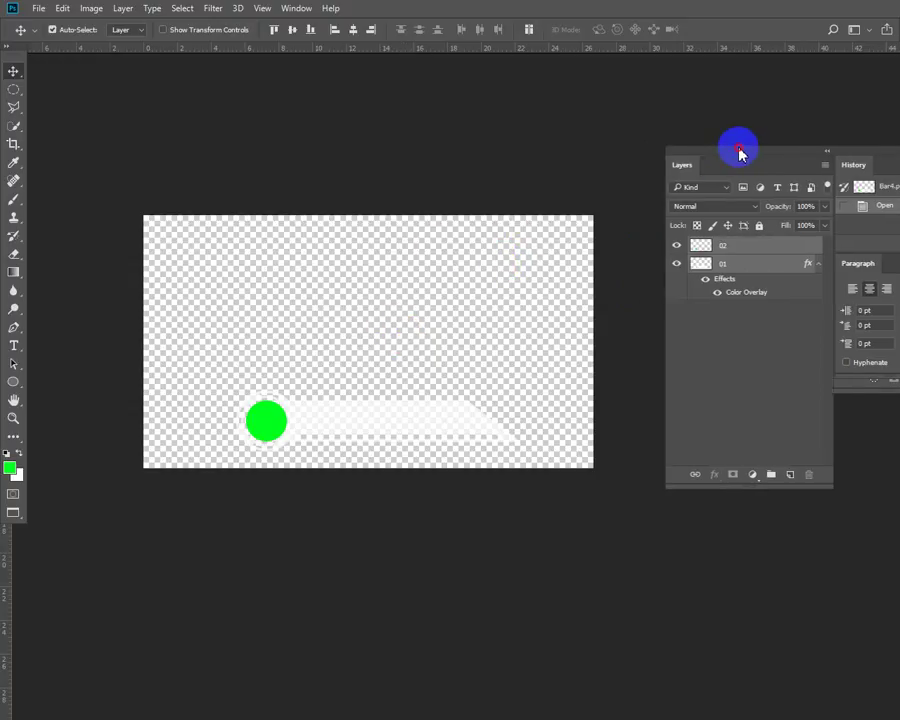
- Nudge the floating panel group up, toggle full-screen view, and deselect layer 02
left_click_drag(714, 155, 714, 139)
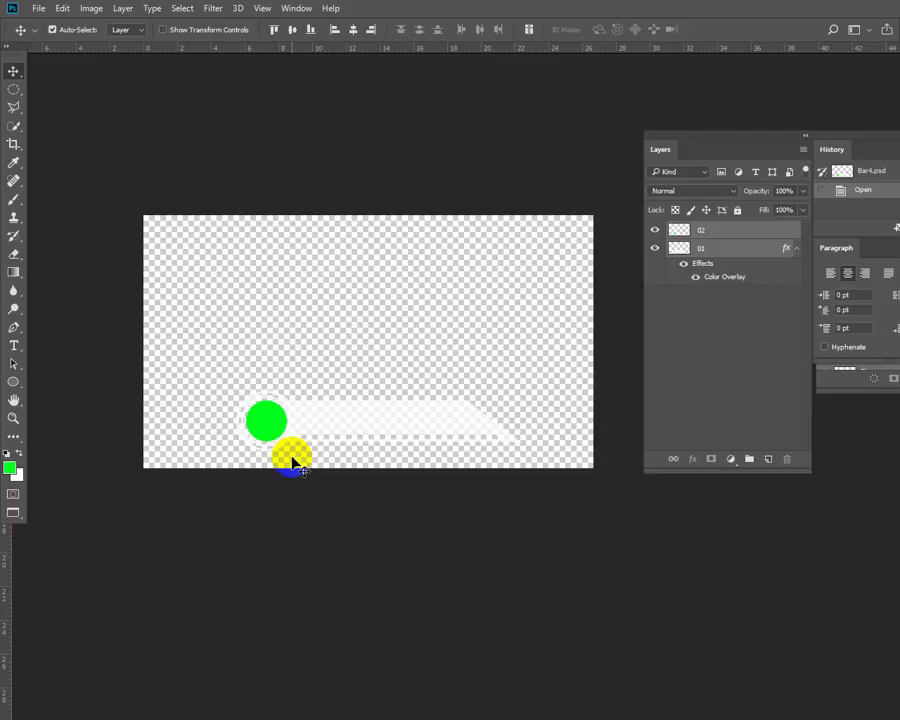
key("f")
key("f")
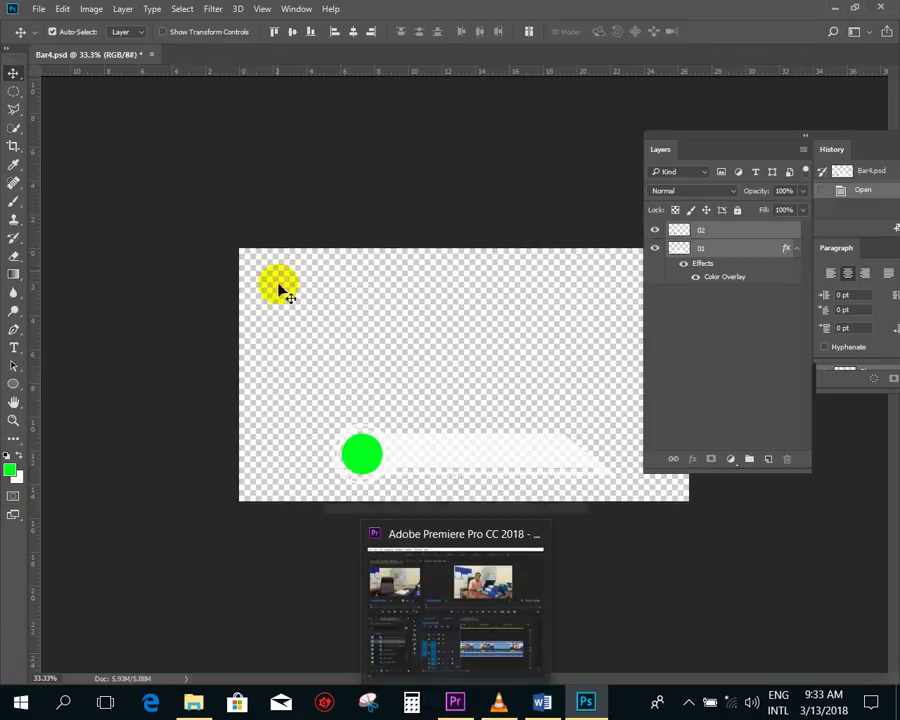
left_click(166, 82)
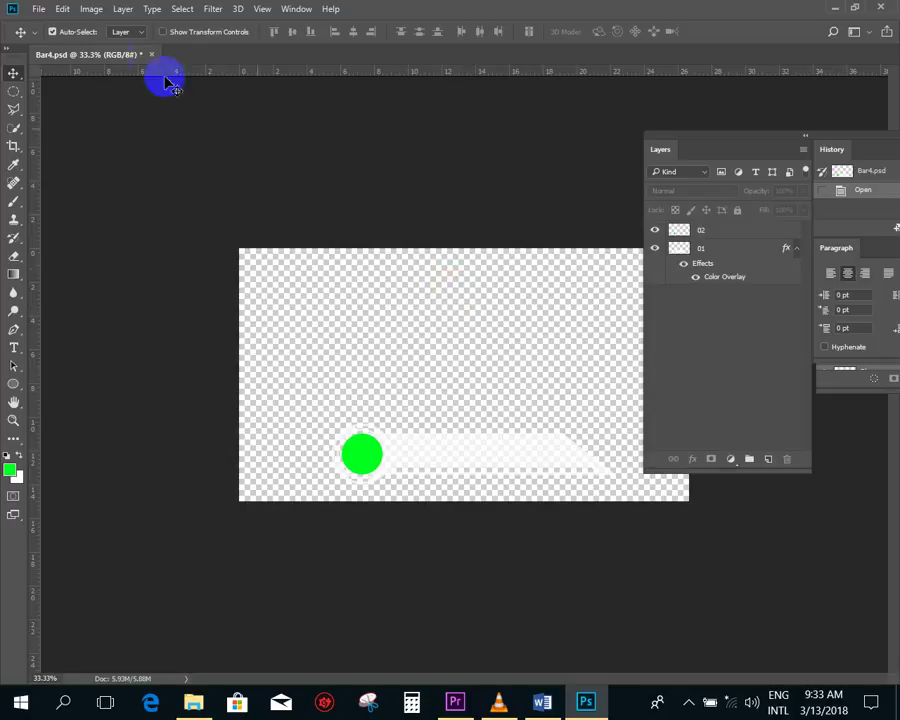
left_click(38, 12)
left_click(76, 27)
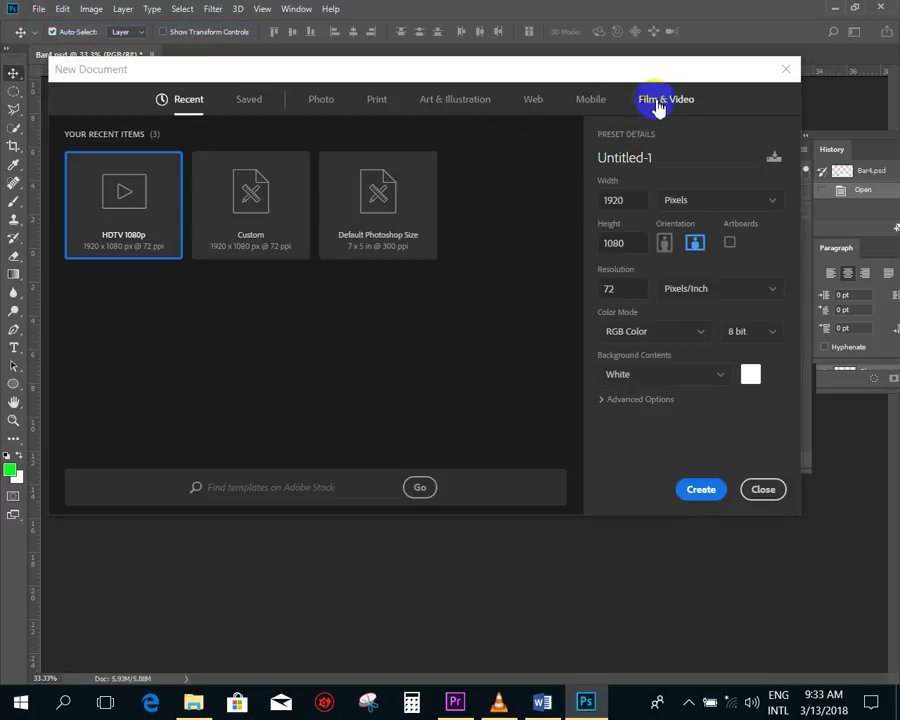
left_click(670, 101)
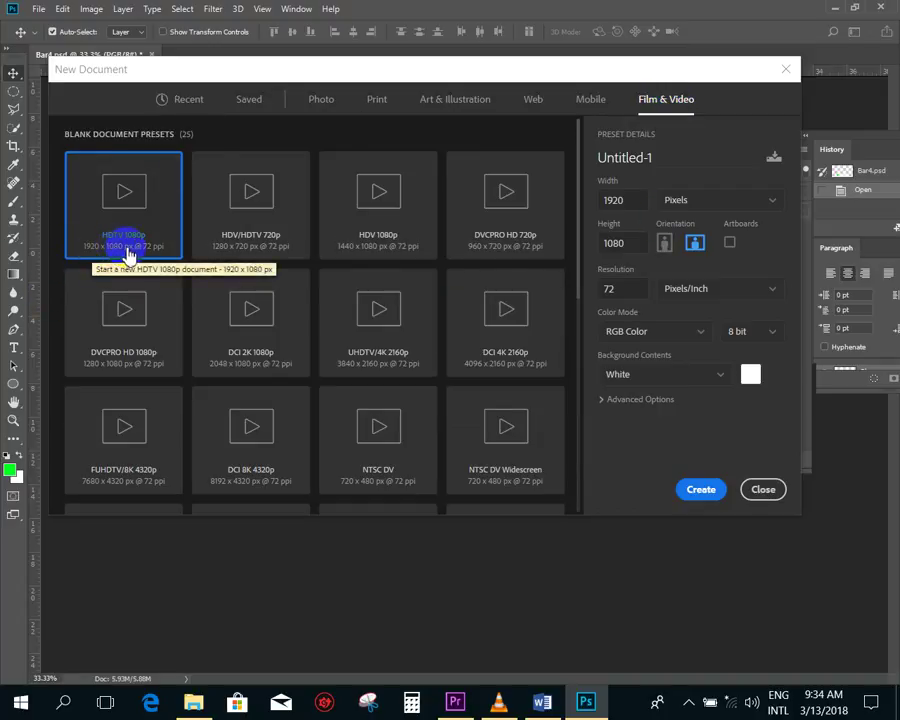
left_click(764, 492)
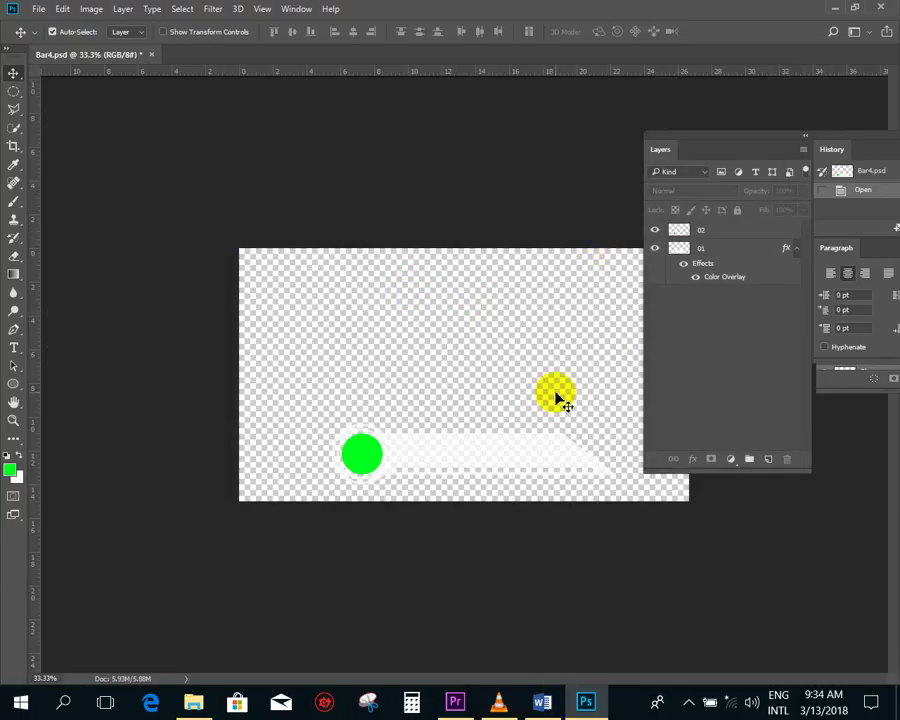
key("ctrl+minus")
key("ctrl+plus")
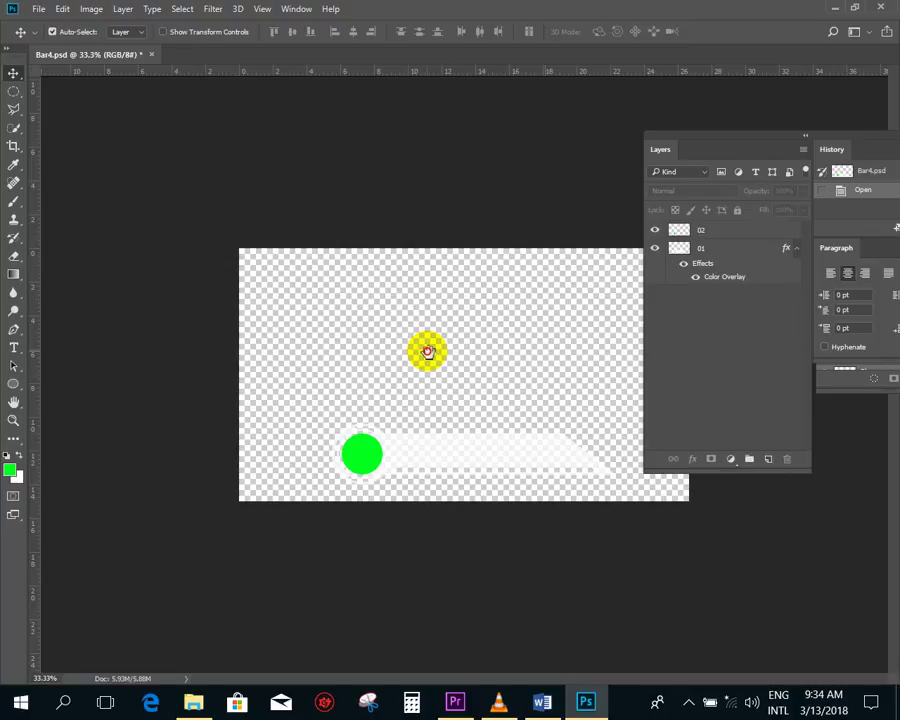
key("f")
left_click_drag(490, 338, 413, 309)
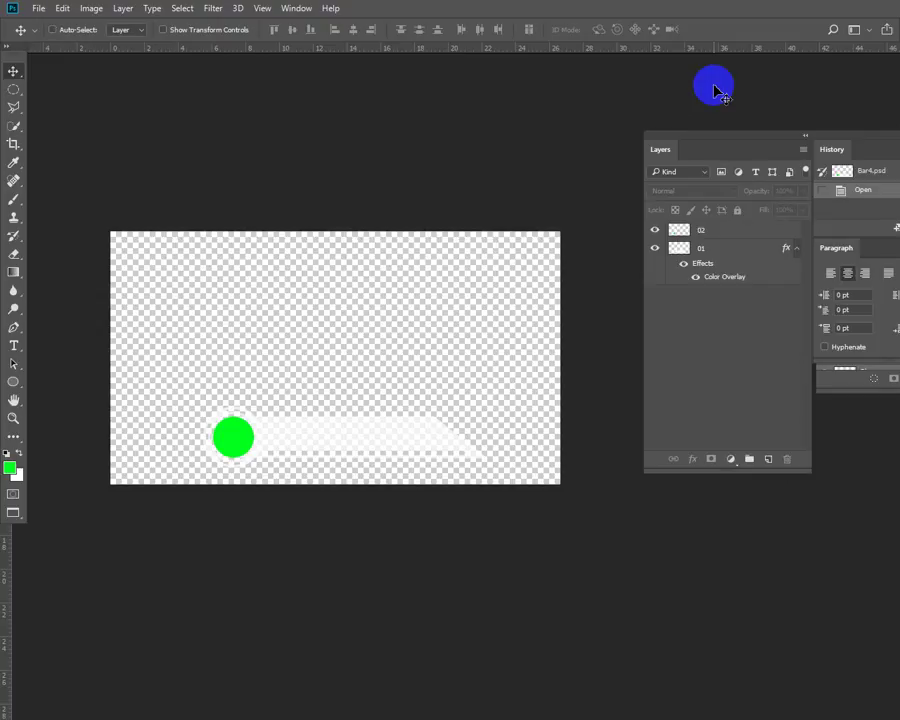
left_click(337, 432, "ctrl")
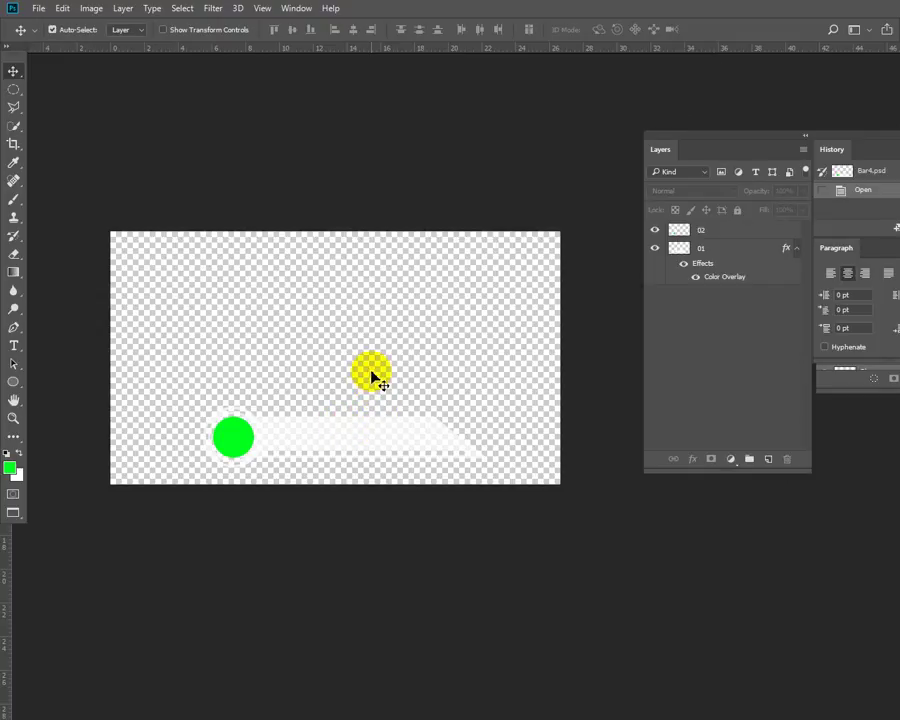
key("f")
key("f")
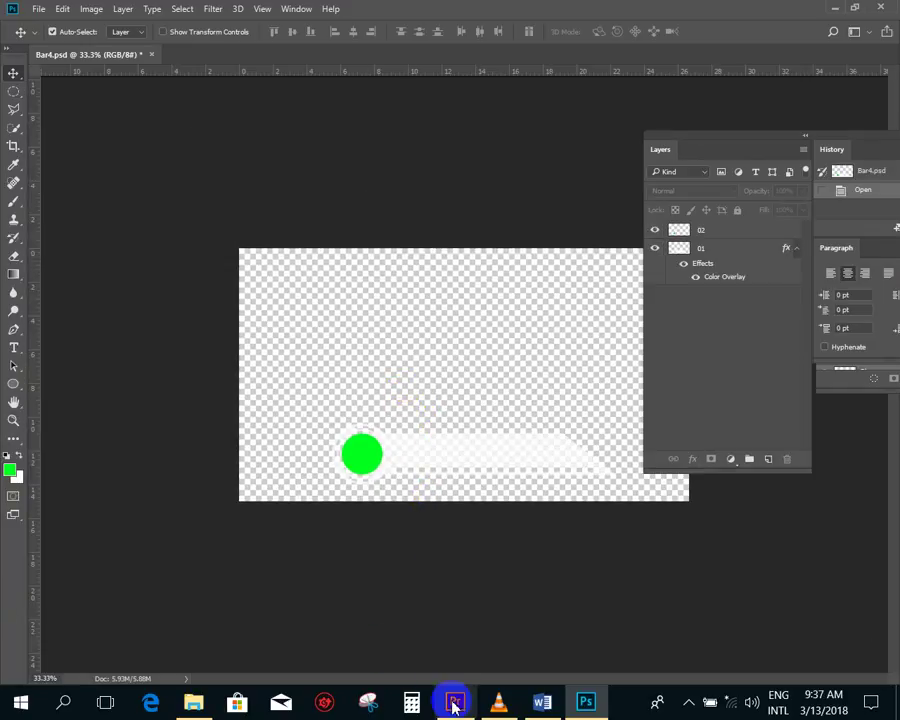
left_click(455, 703)
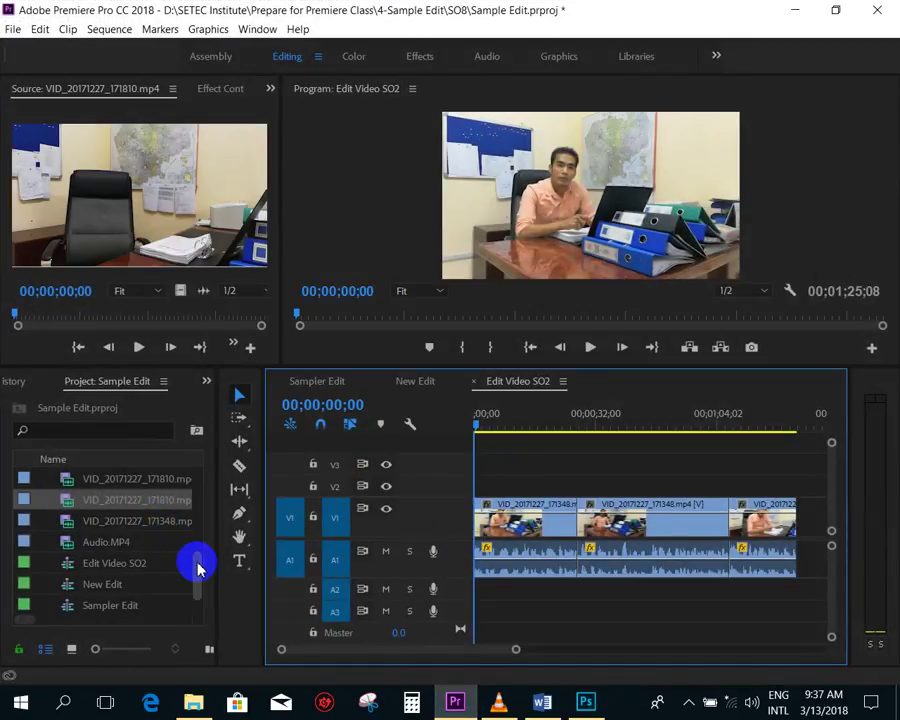
- Import Bar5.psd from the Project panel's import window
left_click_drag(197, 562, 207, 515)
scroll(207, 515, "down", 2)
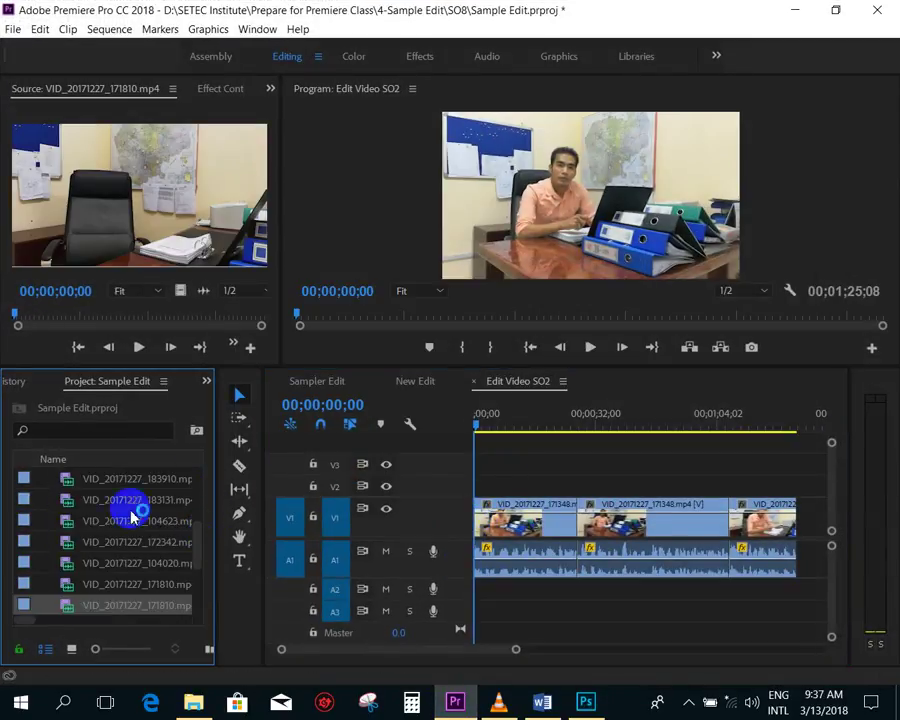
double_click(42, 485)
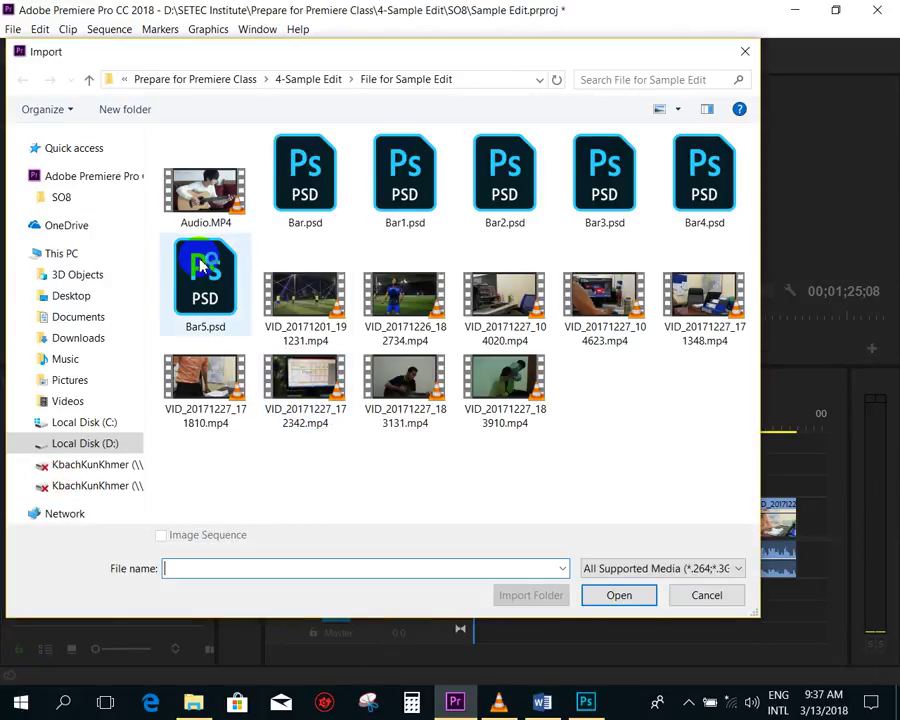
double_click(209, 300)
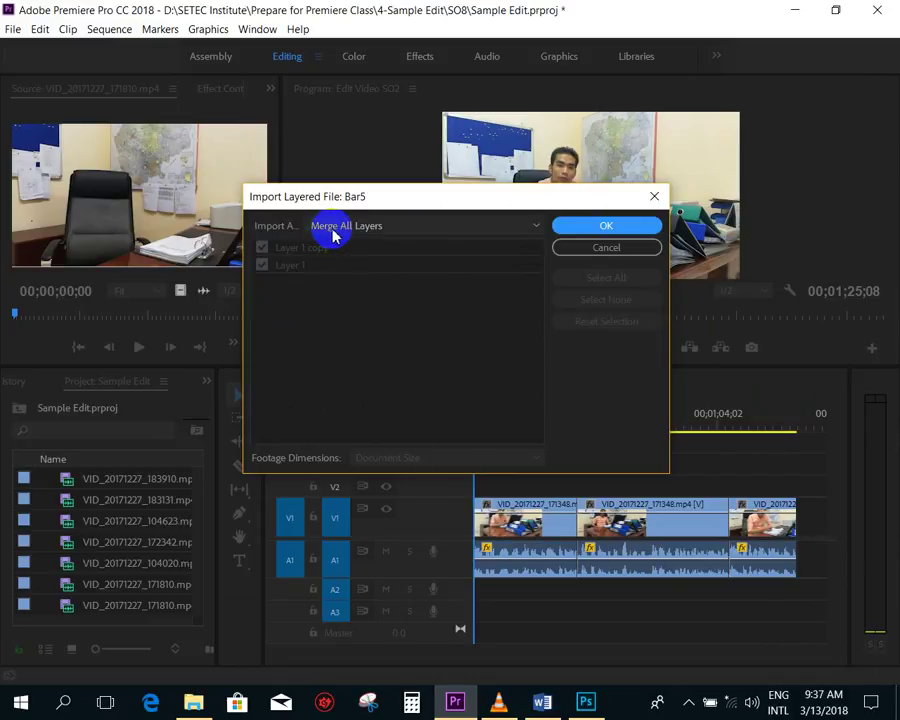
- Set Bar5's Import As option to Individual Layers and confirm the import
left_click(387, 227)
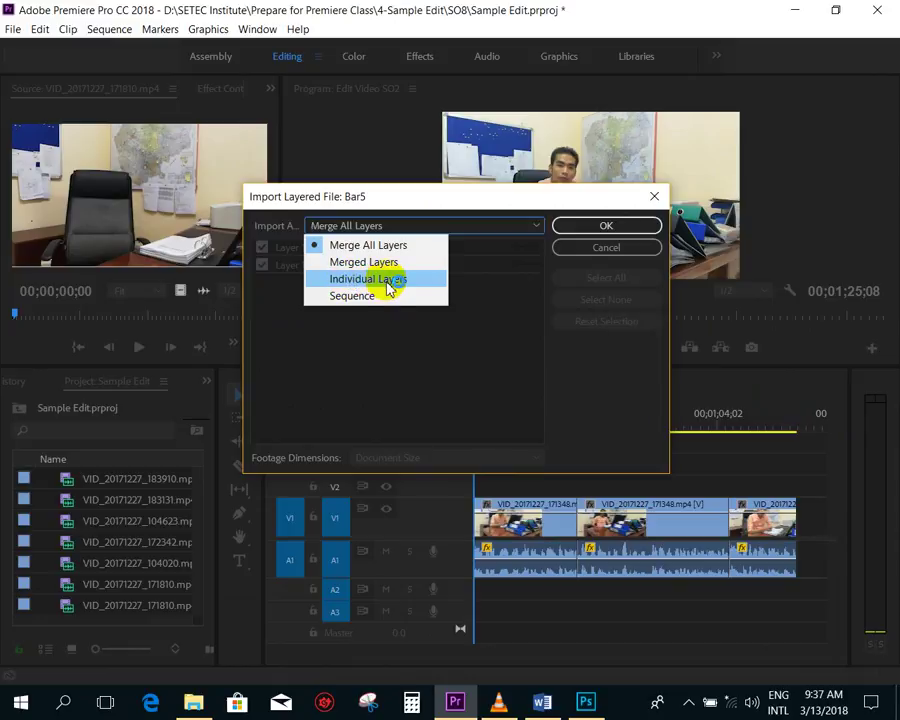
left_click(390, 345)
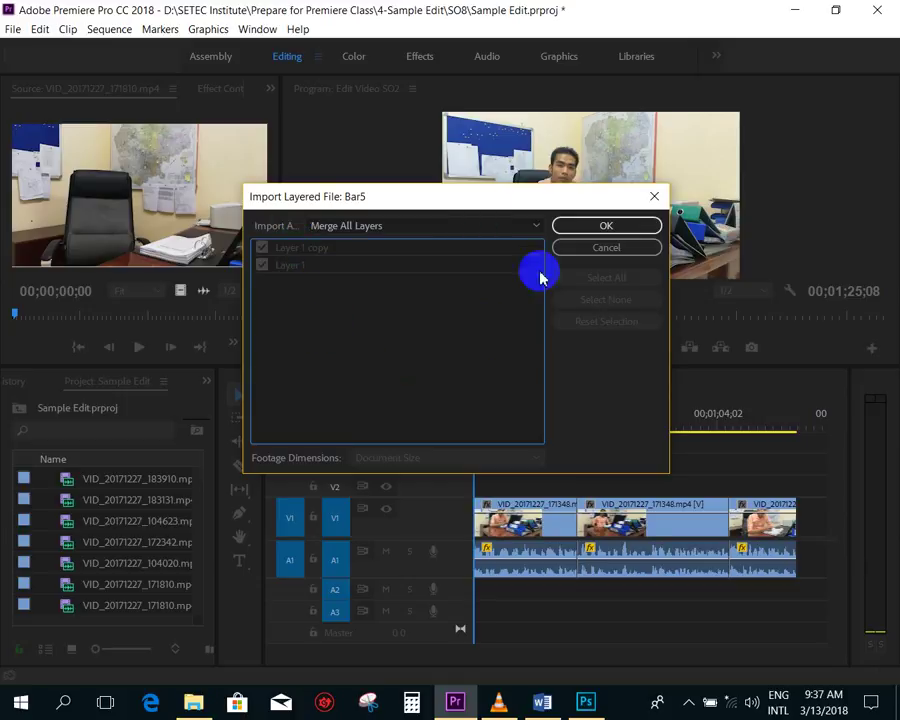
left_click(417, 204)
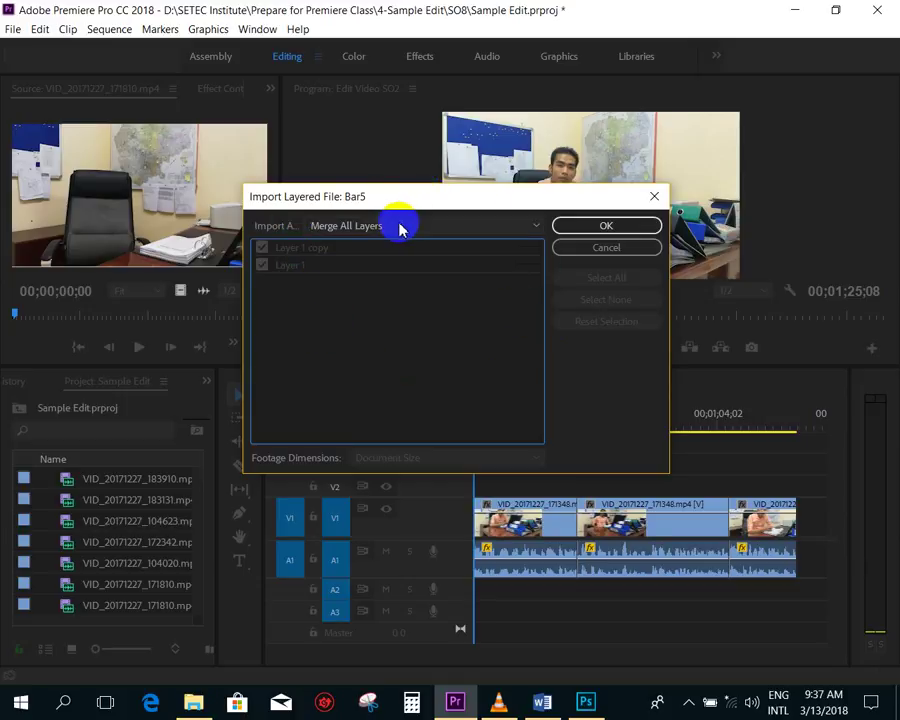
left_click(399, 227)
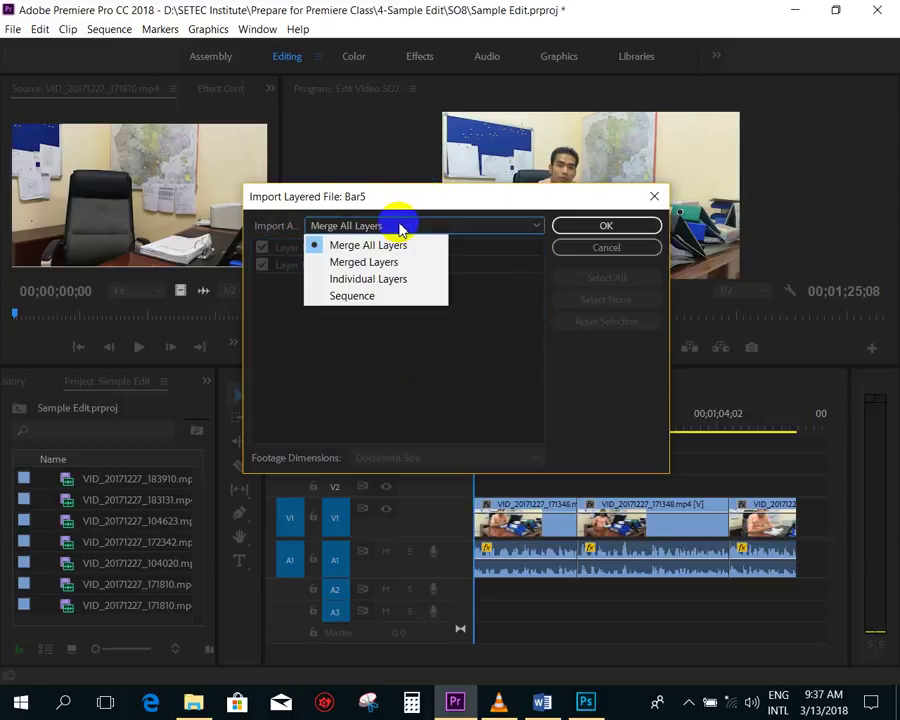
left_click(385, 280)
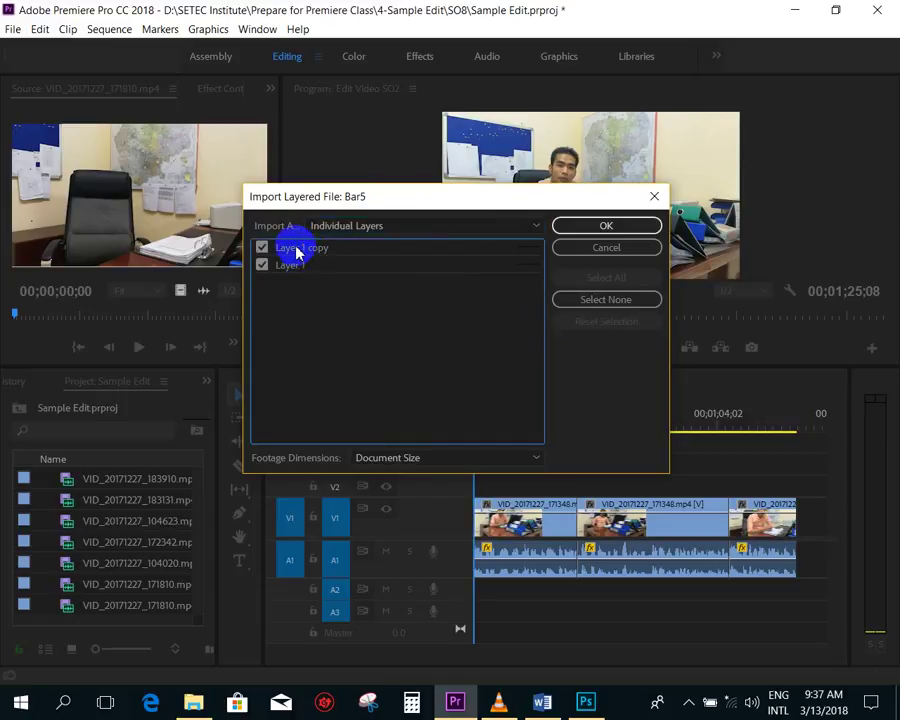
left_click(601, 227)
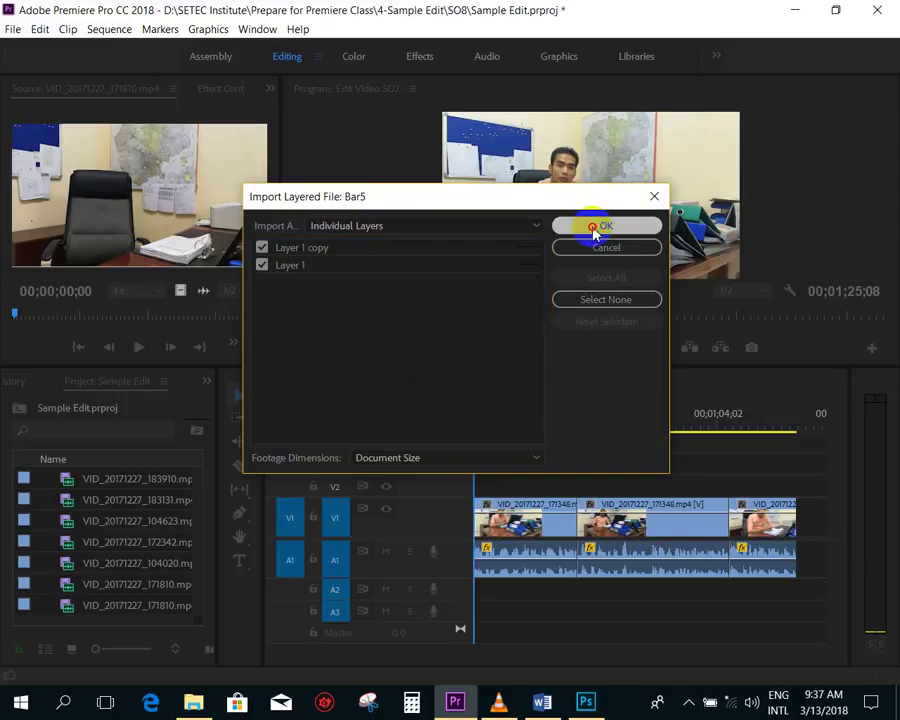
left_click(594, 228)
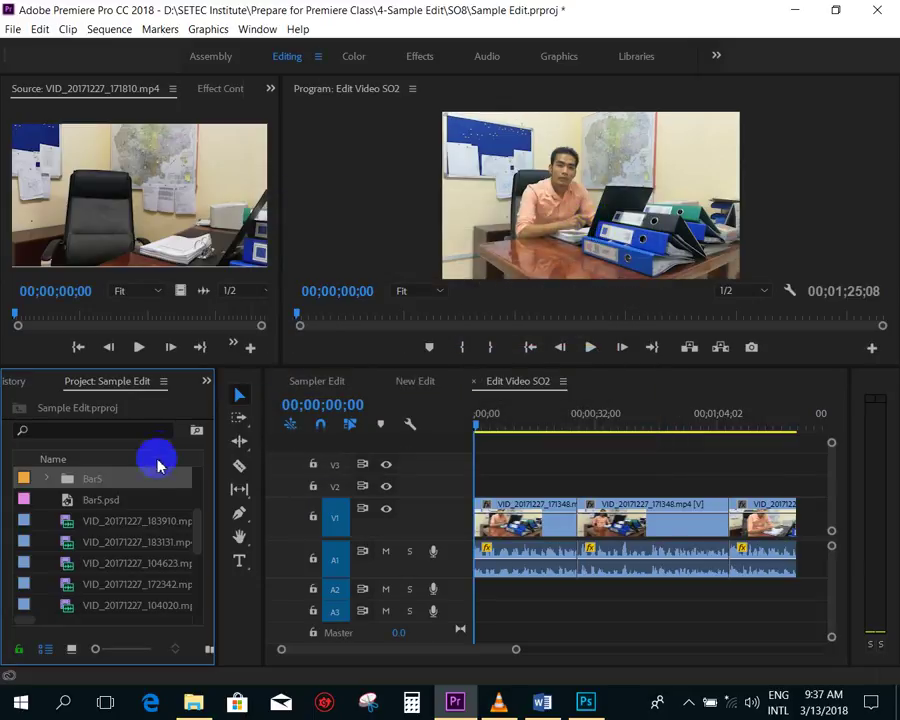
- Preview Bar5's Layer 1 copy and Layer 1 in the source monitor
left_click(47, 480)
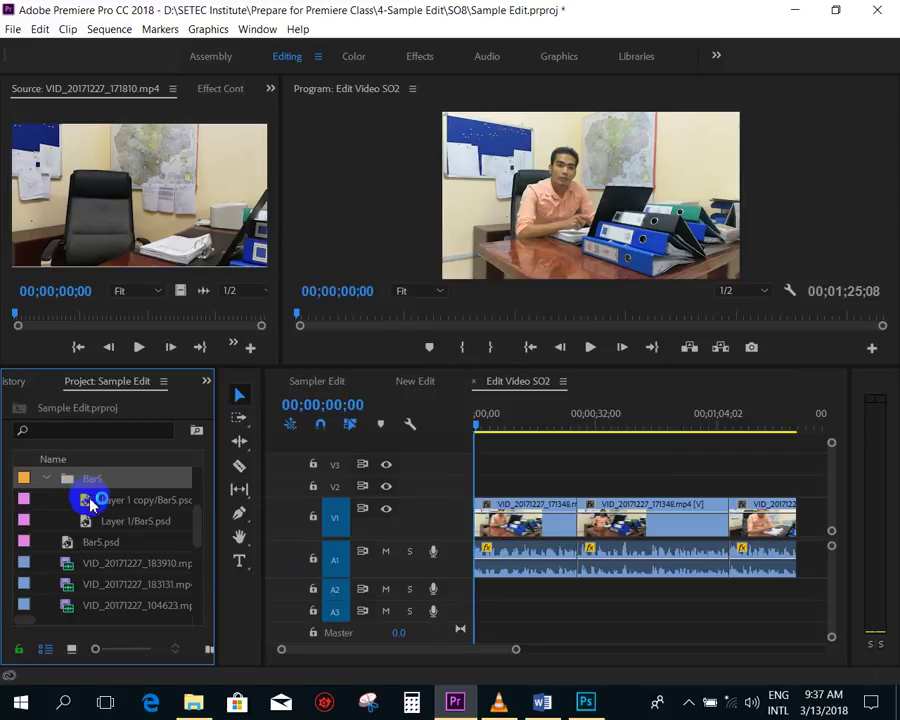
left_click(90, 502)
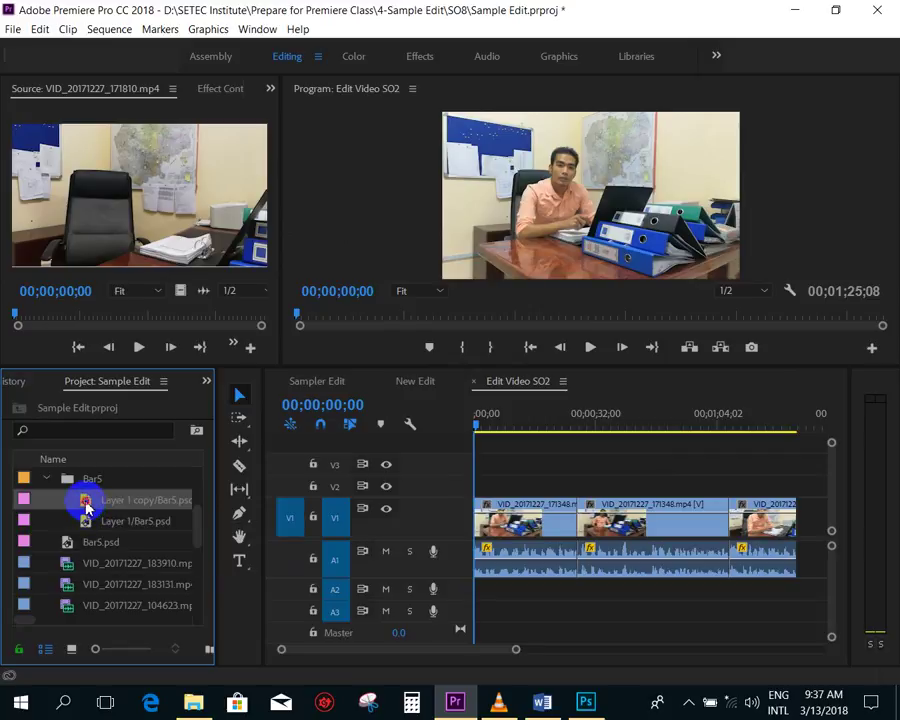
double_click(86, 503)
double_click(85, 519)
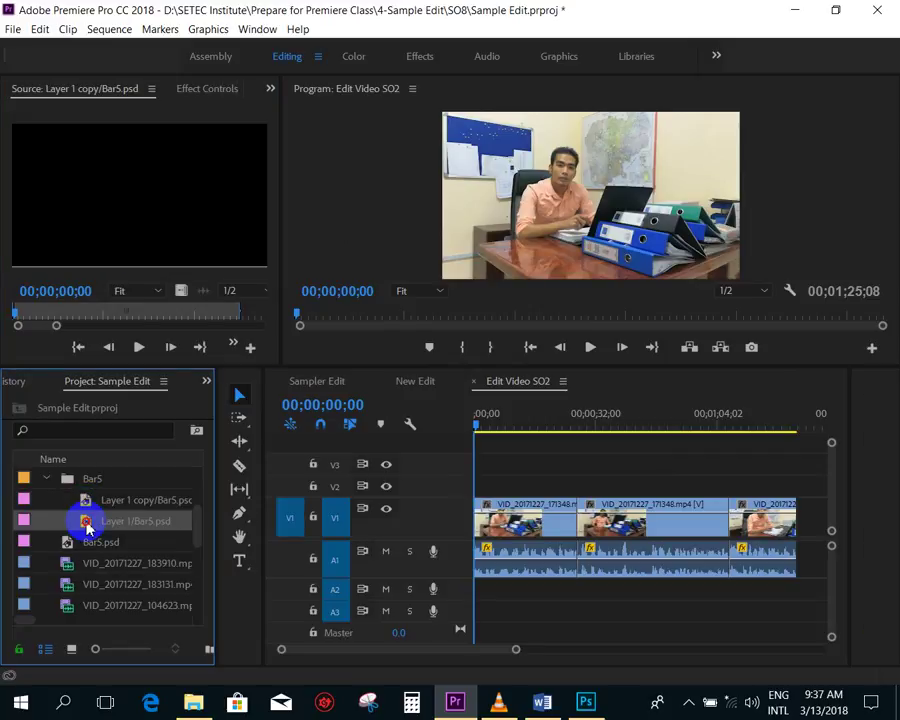
left_click(155, 170)
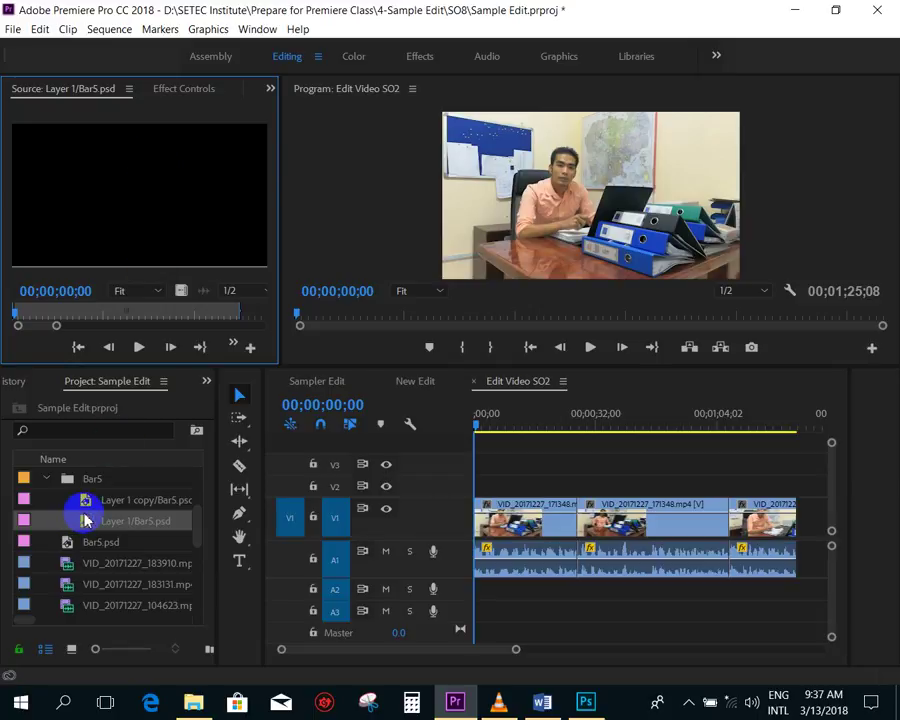
- Place Layer 1 on V2 at the sequence start and Layer 1 copy on V3
left_click_drag(85, 519, 506, 484)
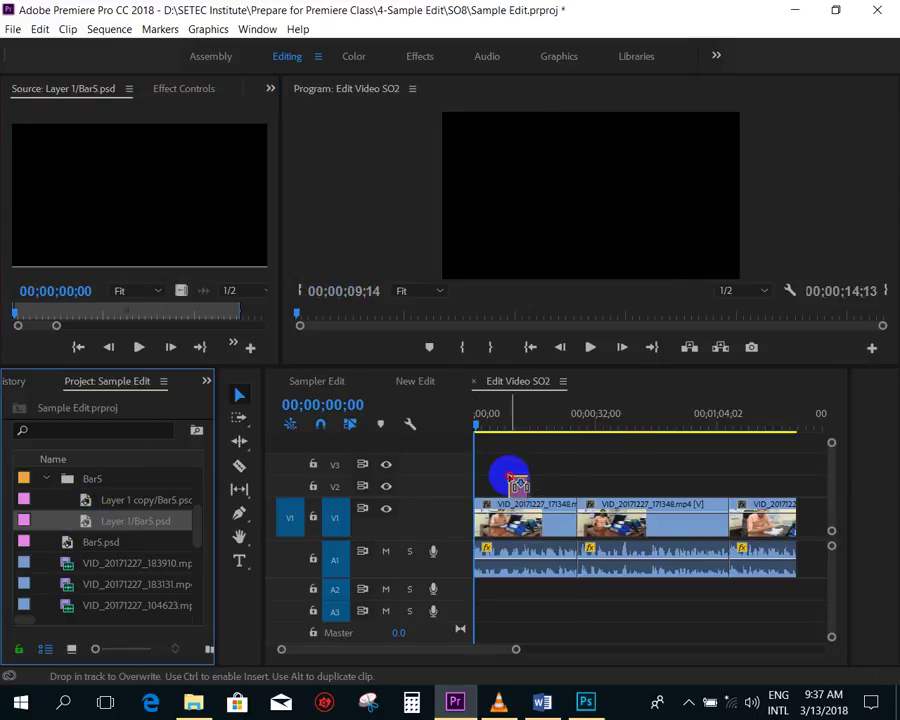
left_click(508, 425)
left_click_drag(508, 425, 511, 426)
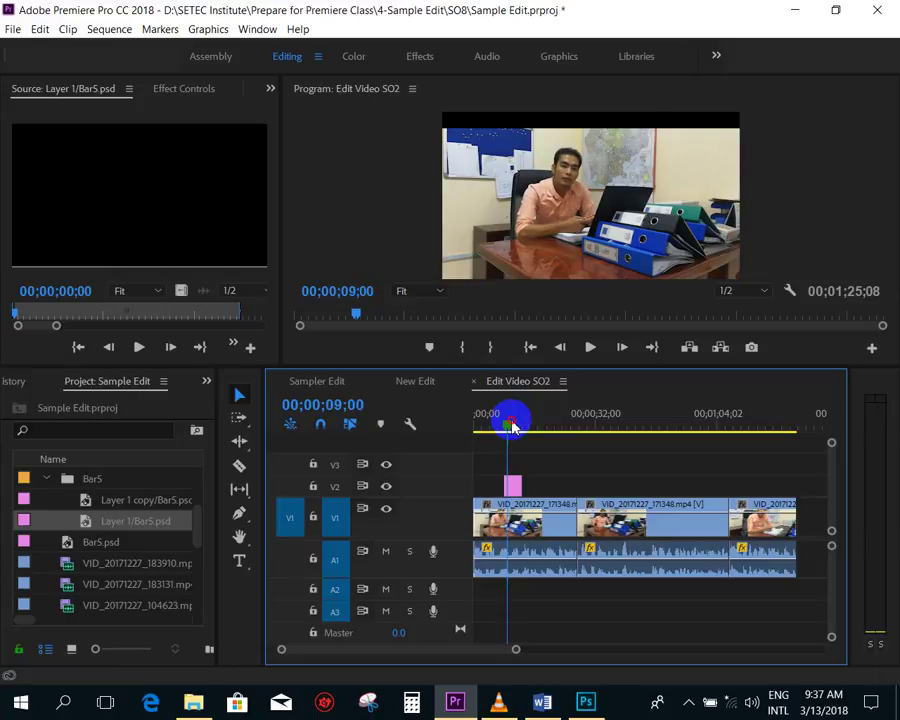
left_click_drag(510, 425, 516, 428)
left_click(83, 504)
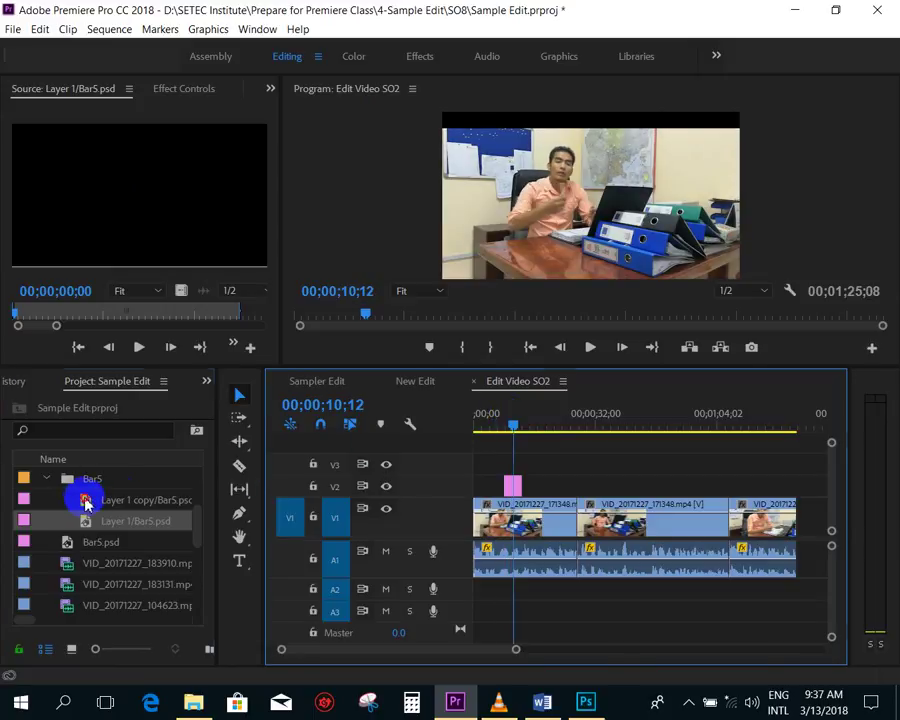
left_click_drag(85, 504, 505, 466)
left_click_drag(514, 426, 511, 427)
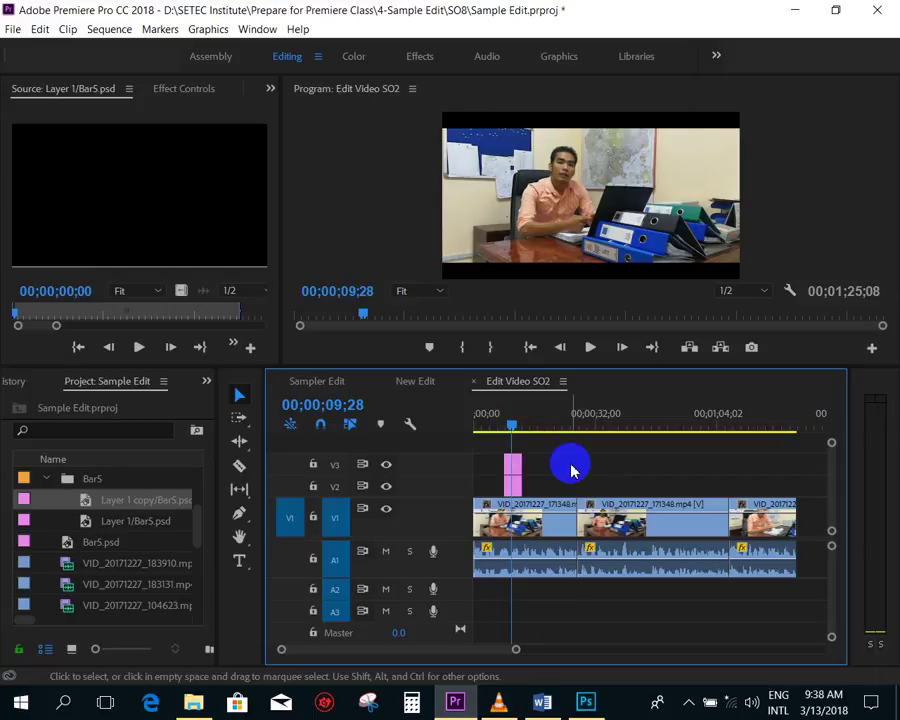
- Delete both Bar5 clips from the timeline and remove the Bar5 bin
key("=")
left_click_drag(604, 476, 538, 464)
key("Delete")
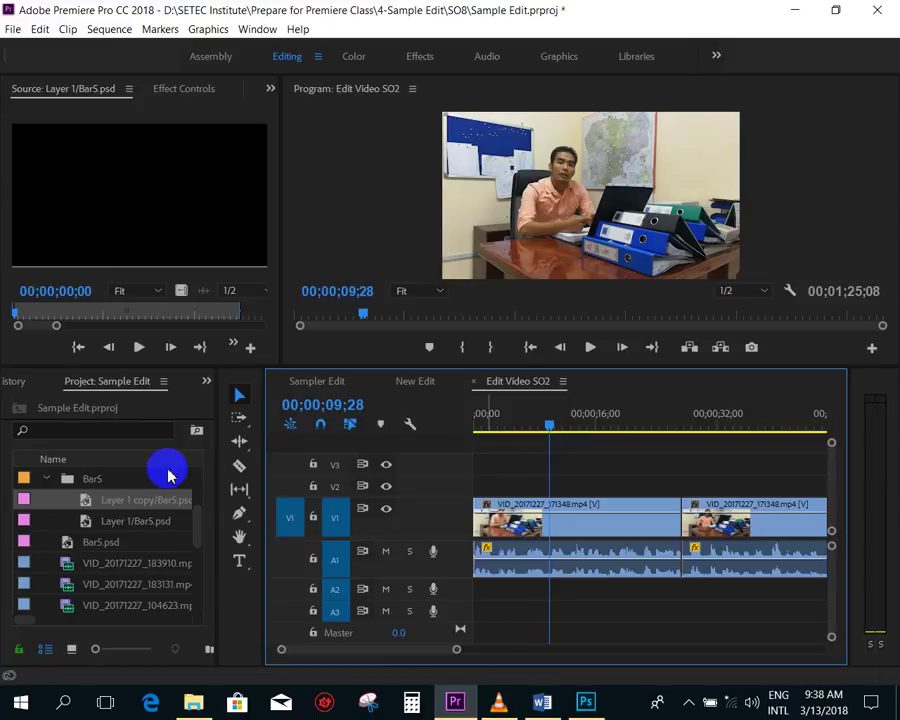
key("Delete")
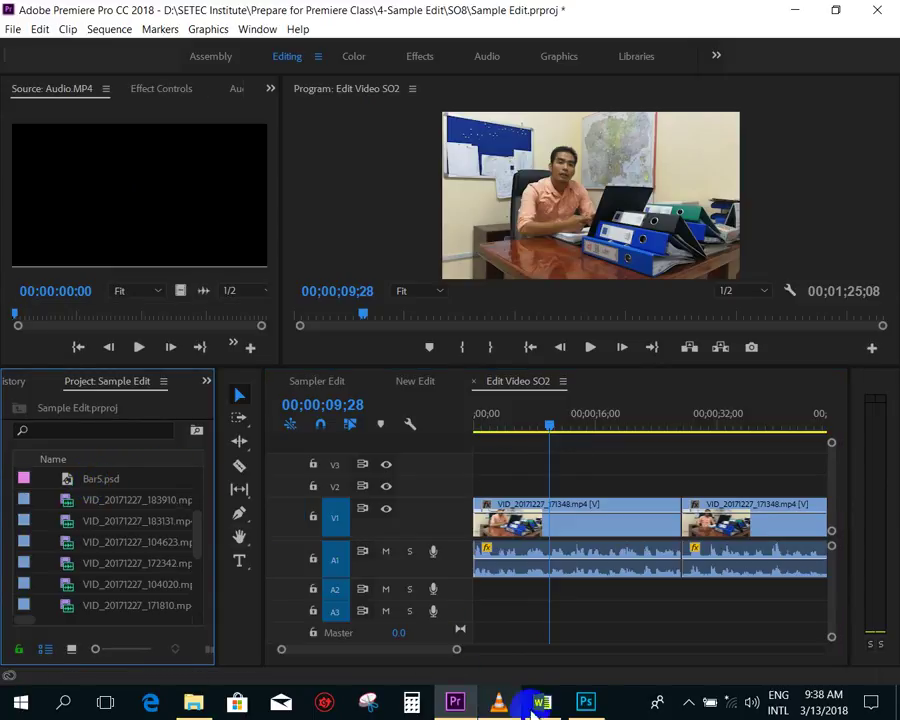
- Switch to Photoshop and save the bar graphic in place
left_click(583, 700)
left_click(38, 10)
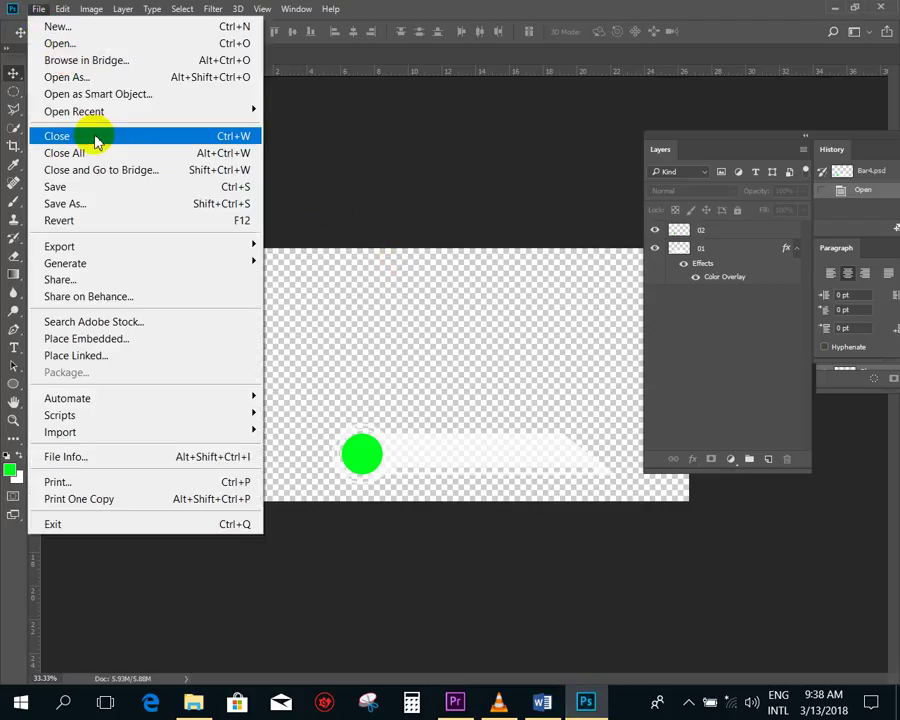
left_click(92, 188)
- Save the graphic as Bar6.psd in the File for Sample Edit folder, then return to Premiere
left_click(38, 10)
left_click(70, 203)
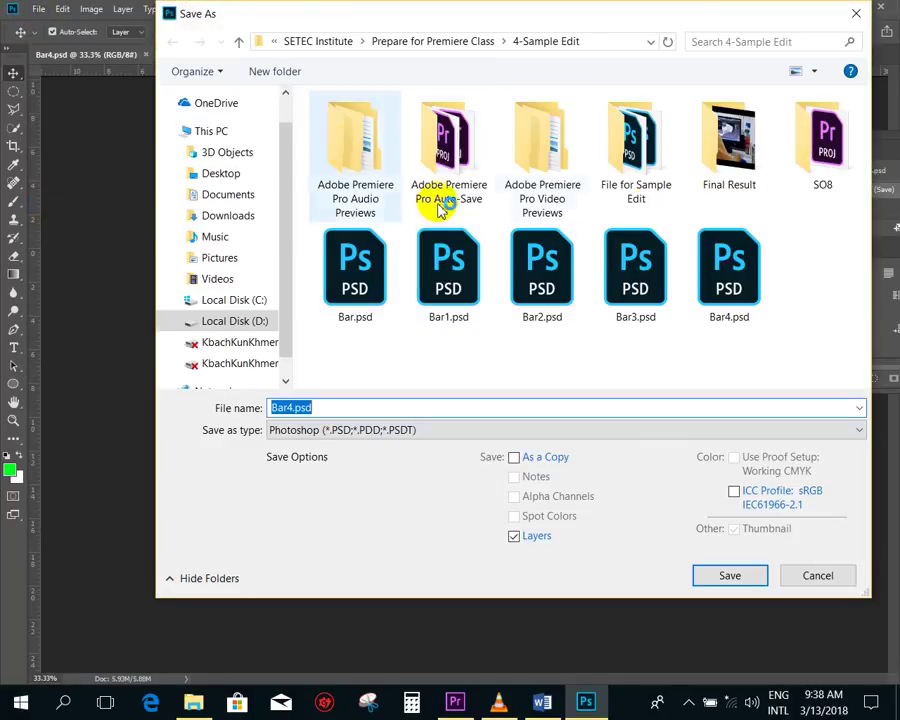
double_click(647, 168)
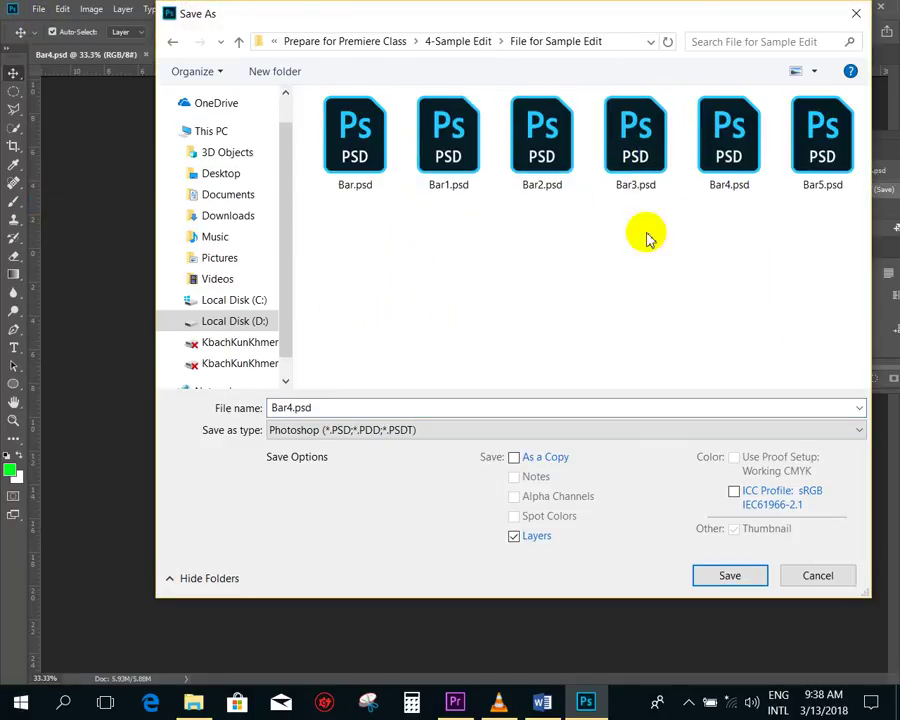
double_click(292, 407)
left_click(286, 407)
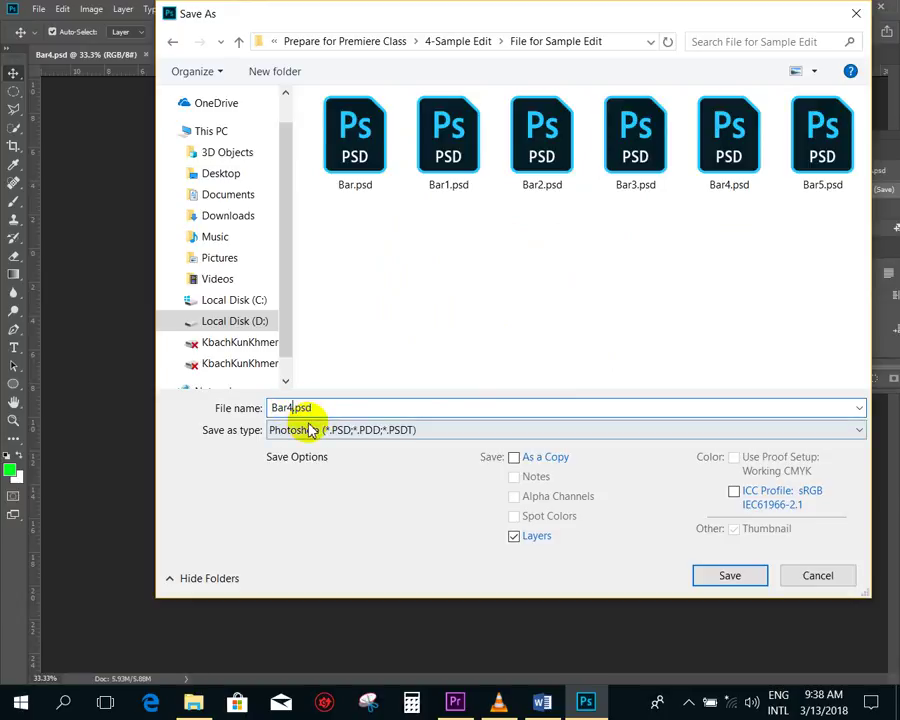
key("Return")
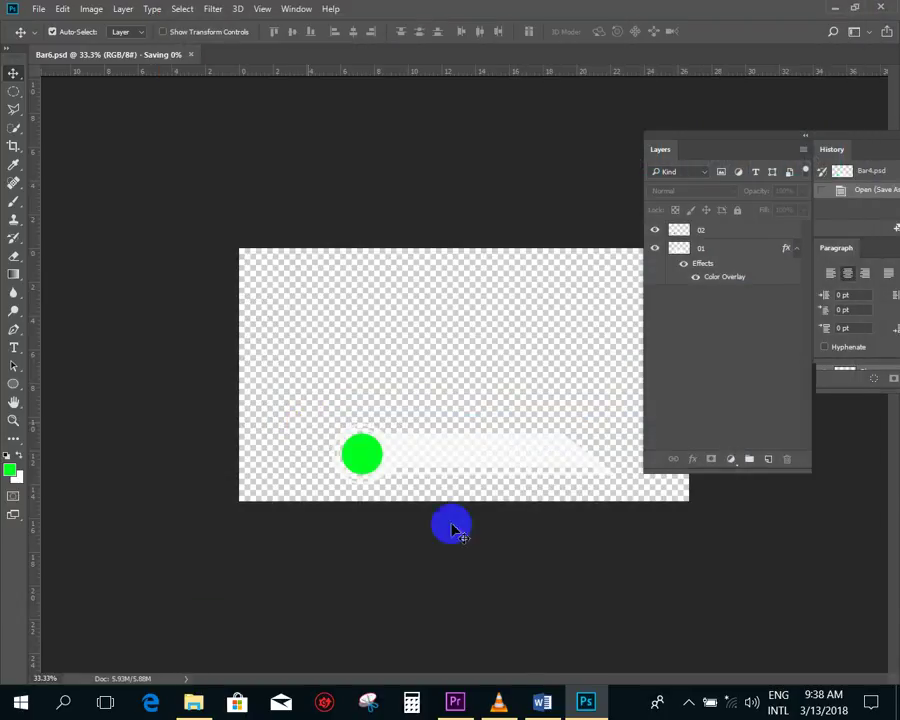
left_click(455, 700)
- Import Bar6.psd with Import As set to Individual Layers, creating layers 01 and 02
double_click(48, 478)
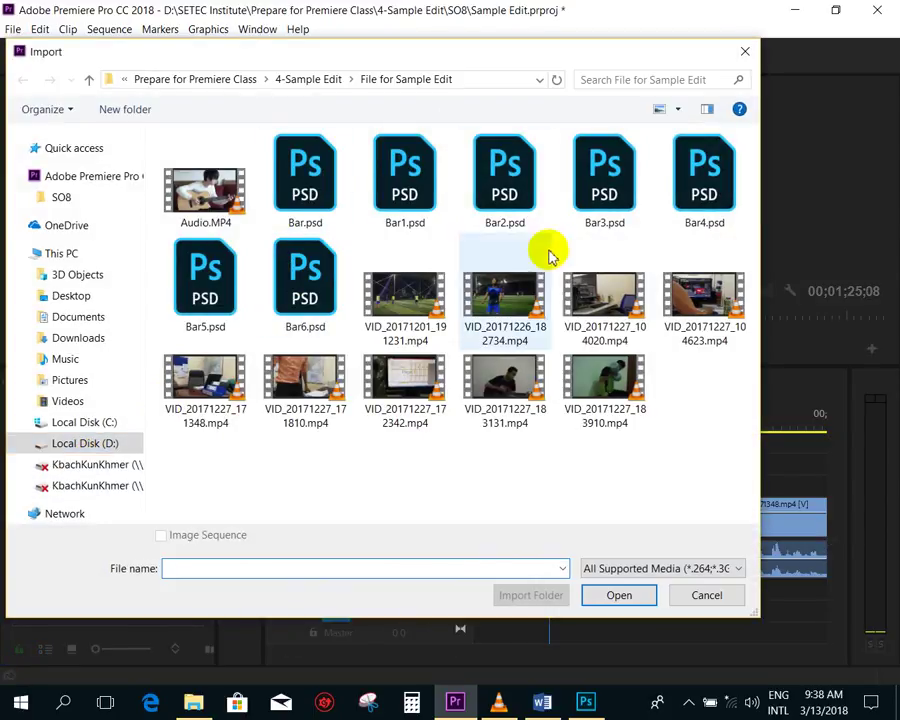
double_click(300, 285)
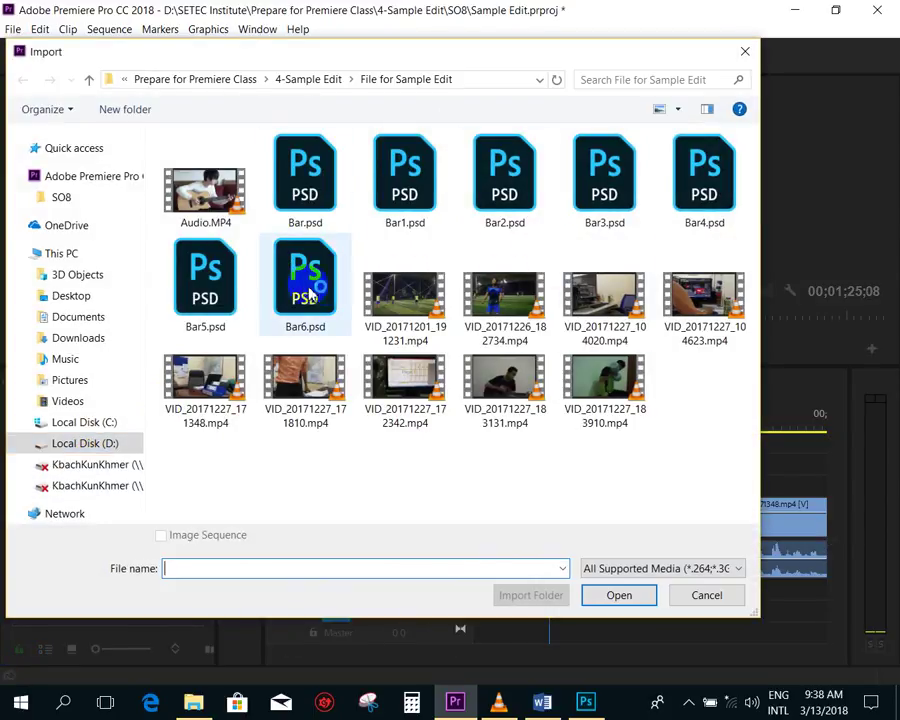
left_click(344, 226)
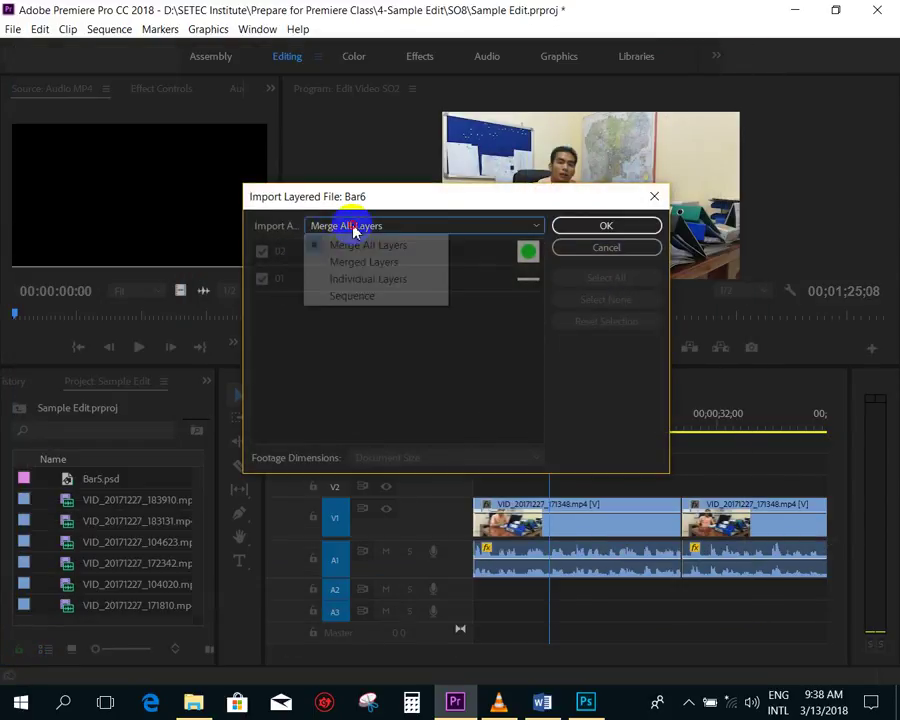
left_click(370, 280)
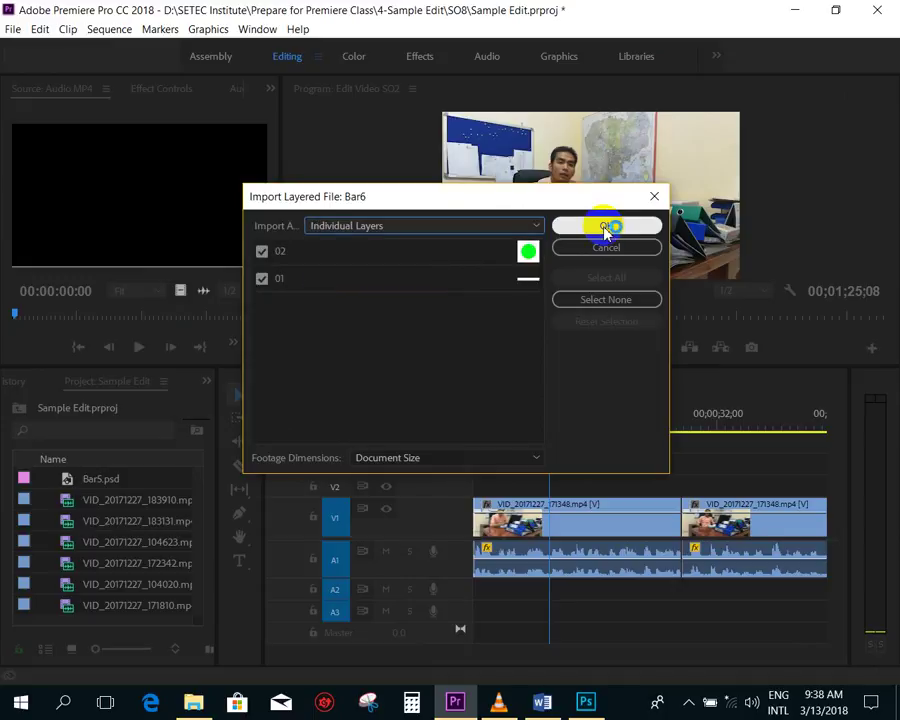
left_click(605, 228)
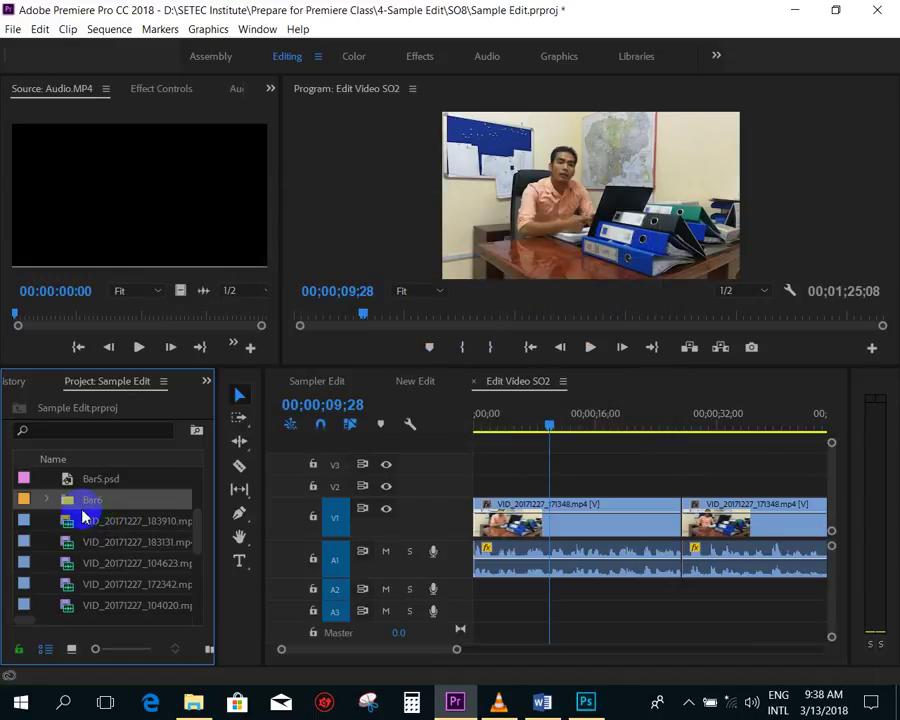
- Place 02/Bar6.psd (green circle) on V2 and 01/Bar6.psd (white bar) on V3
left_click(50, 500)
left_click_drag(88, 540, 505, 486)
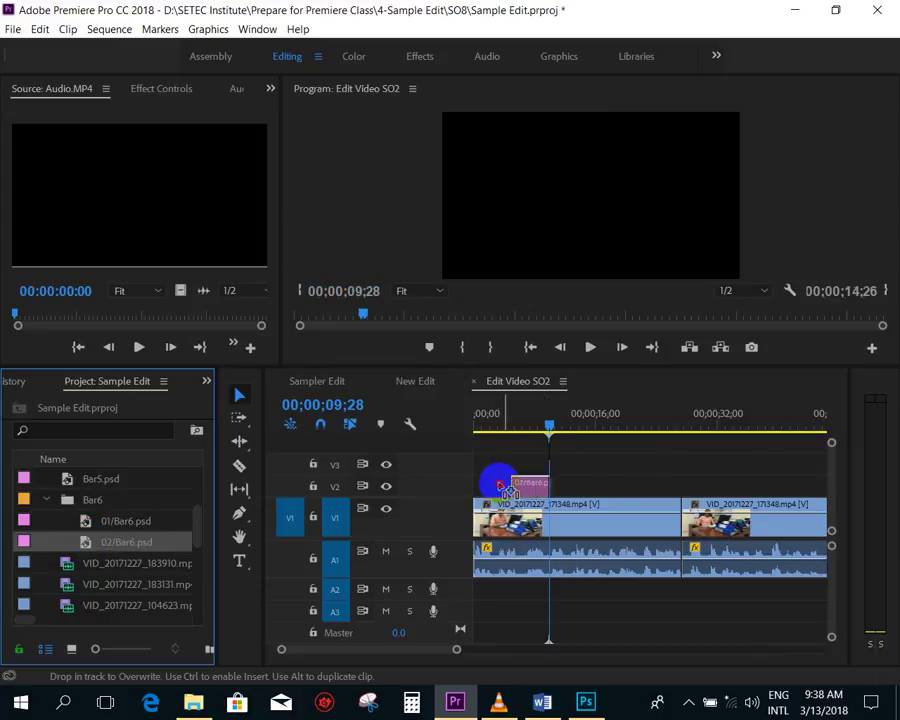
left_click_drag(523, 440, 517, 425)
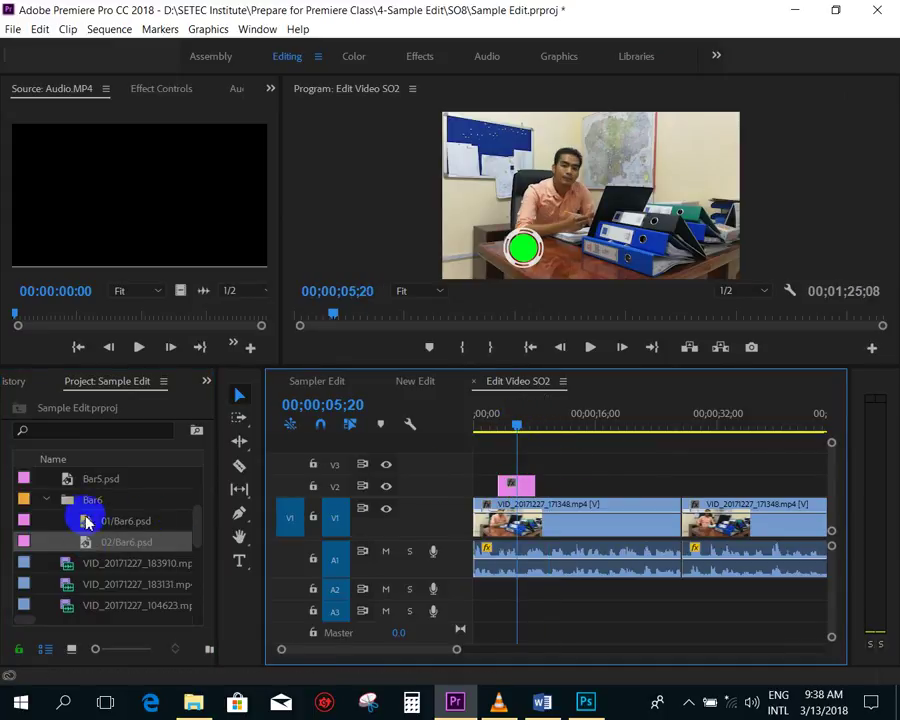
left_click_drag(85, 521, 505, 464)
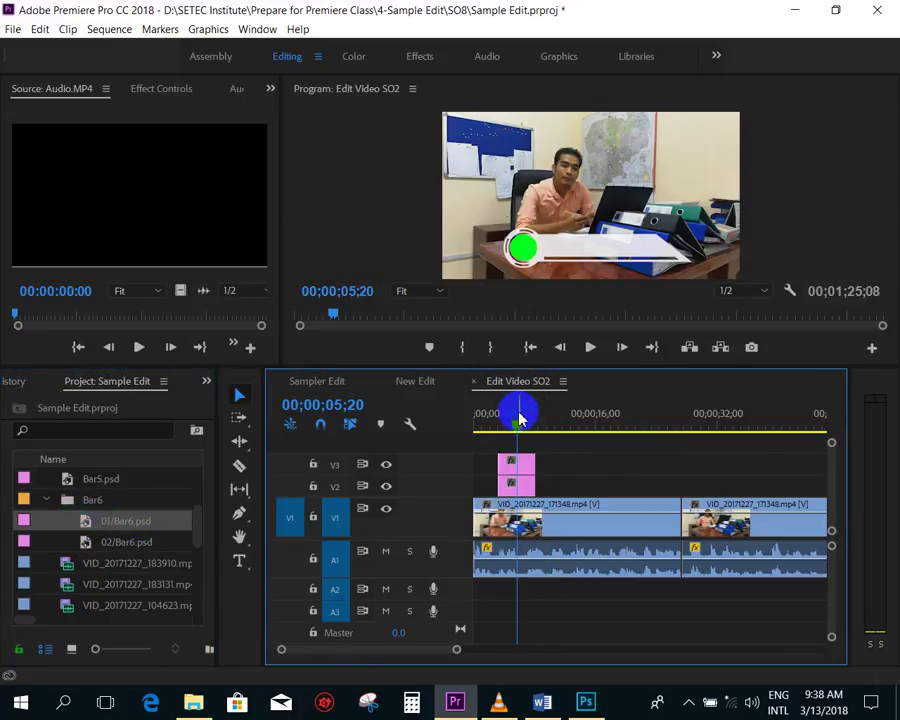
key("equal")
key("equal")
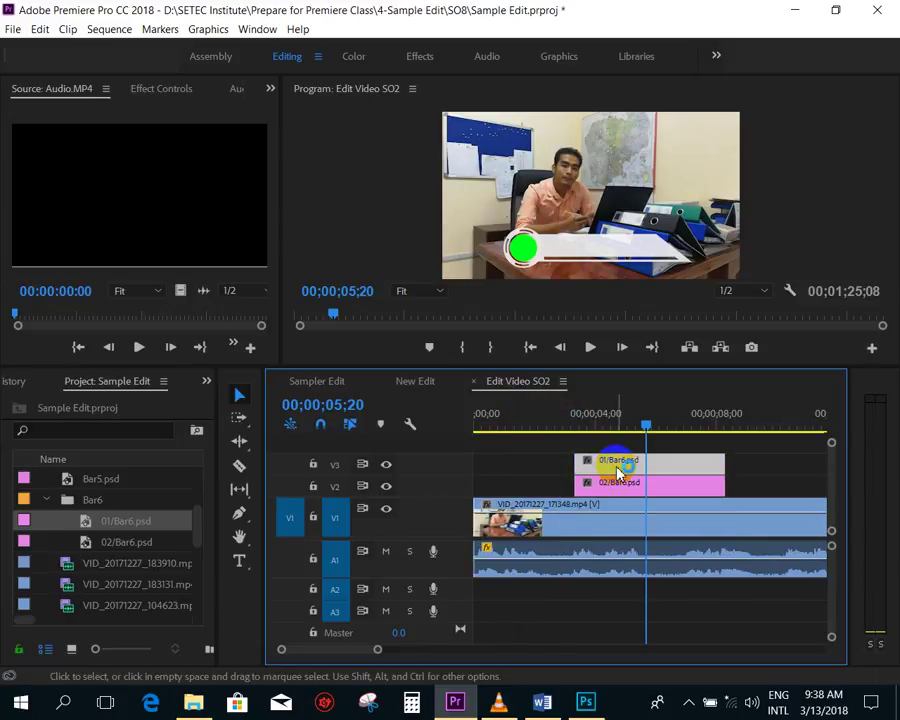
key("minus")
- Toggle the V3 and V2 track visibility to compare the bar and circle
left_click(386, 465)
left_click(386, 465)
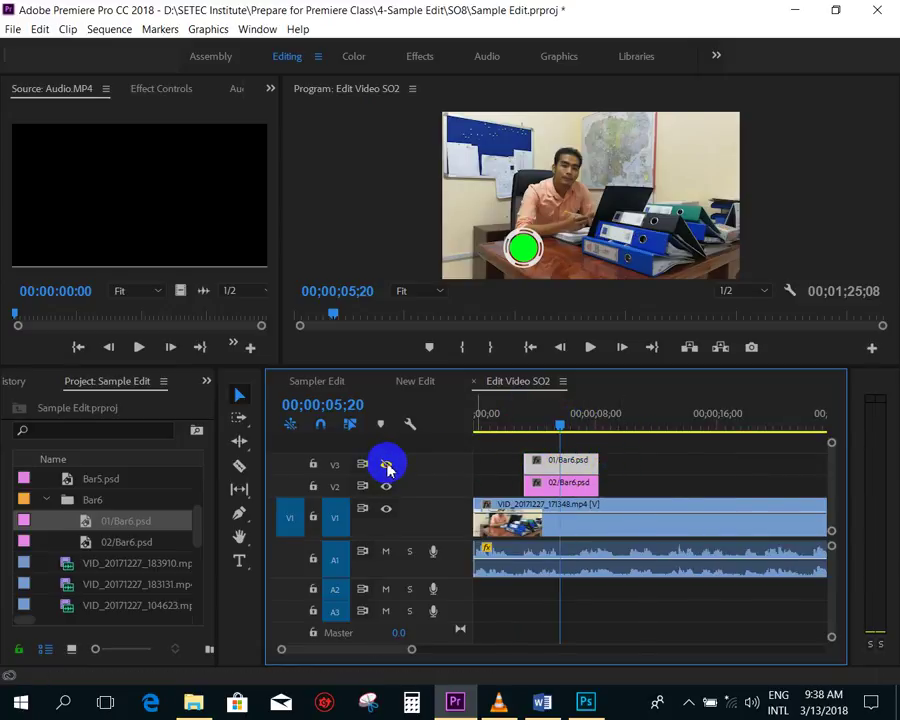
left_click(387, 467)
left_click(386, 487)
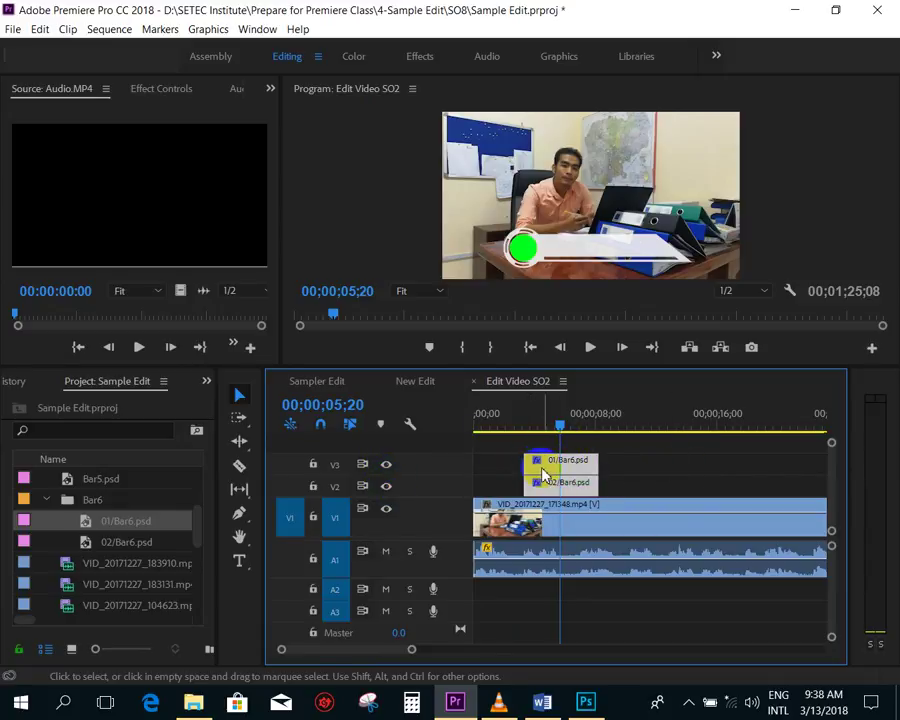
- Move both Bar6 clips to start at the playhead at 00;00;05;13
left_click_drag(511, 477, 690, 477)
left_click(505, 422)
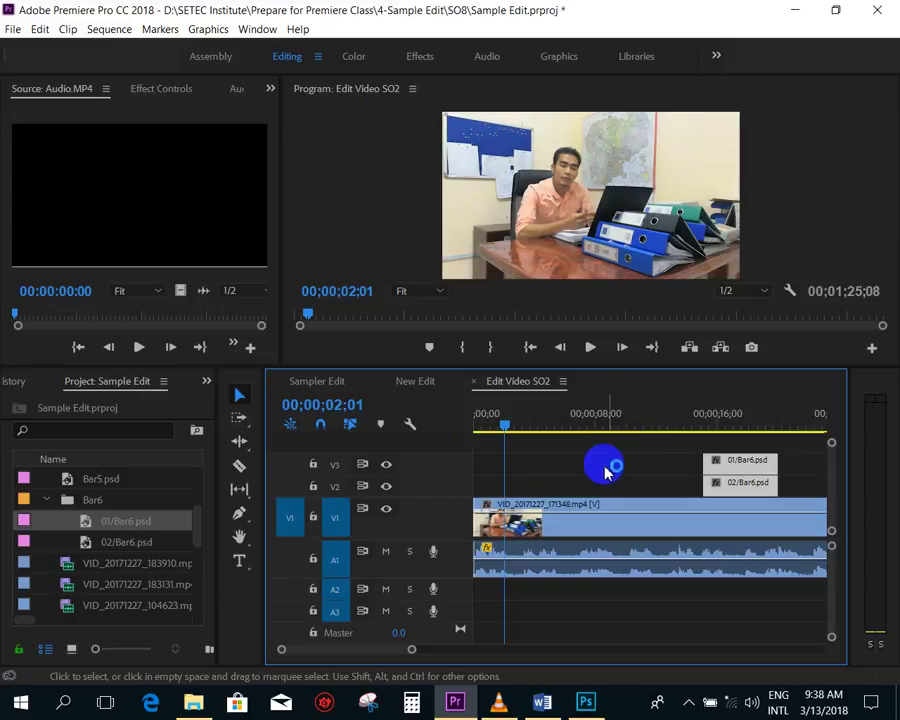
key("space")
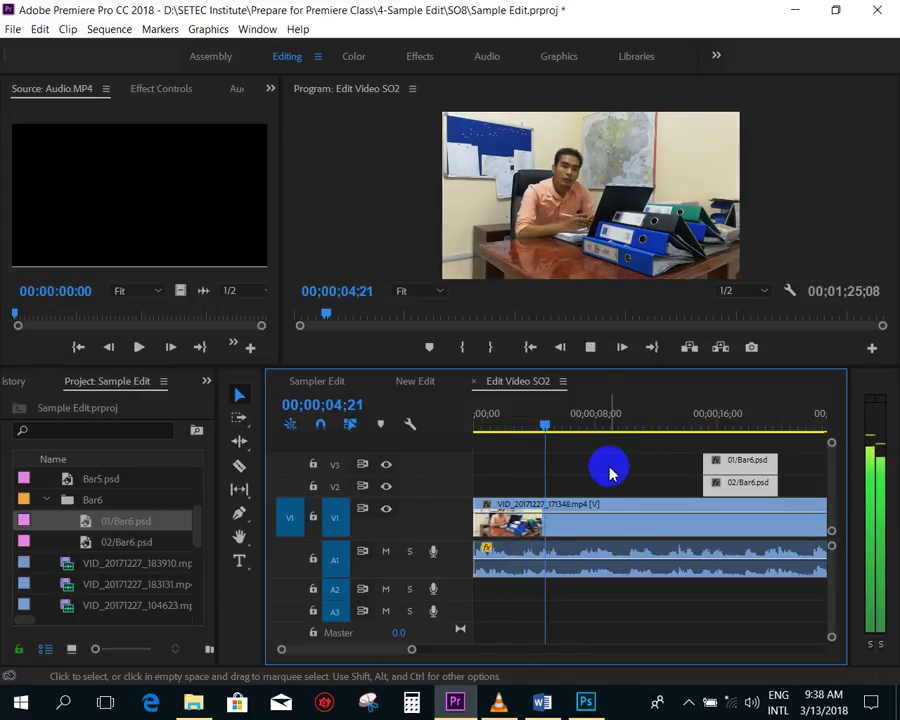
key("space")
left_click(752, 468)
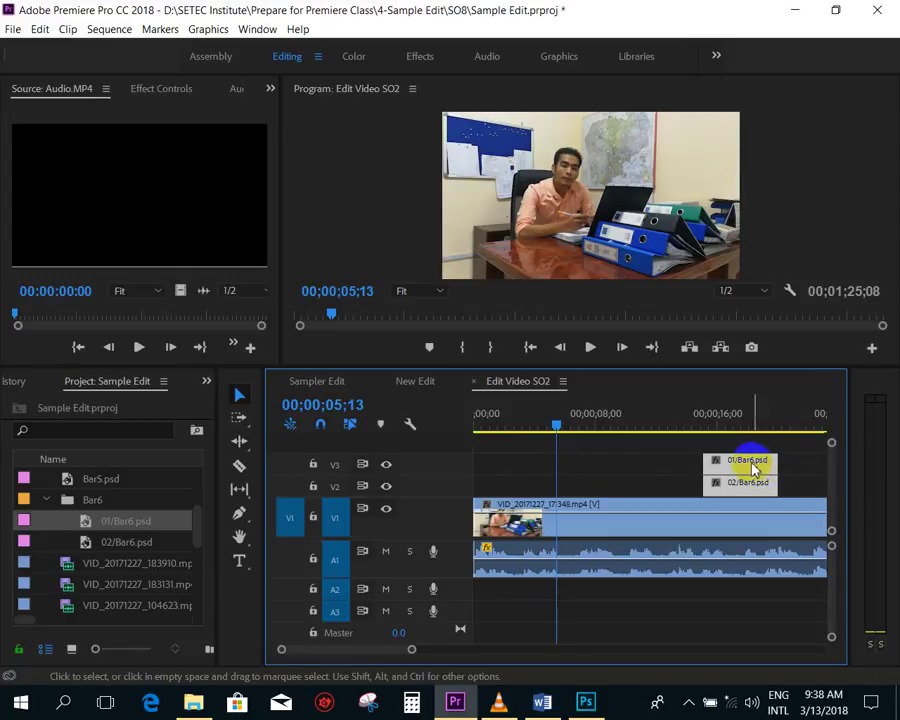
left_click_drag(752, 468, 634, 472)
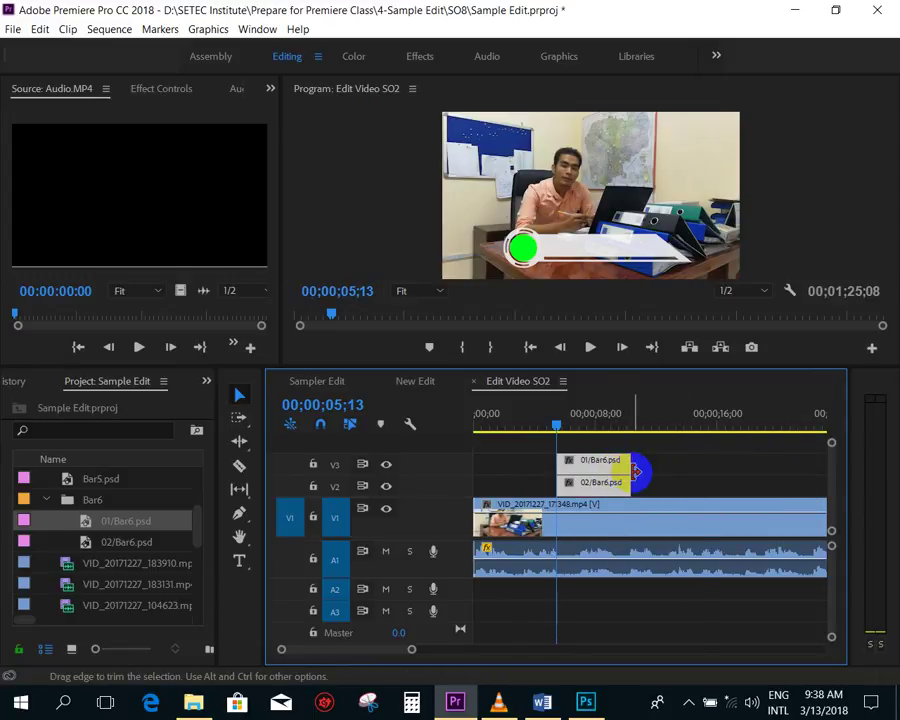
key("=")
left_click_drag(636, 424, 674, 430)
- Widen the timeline and toggle the V3 white bar track's visibility on and off
left_click_drag(263, 440, 198, 440)
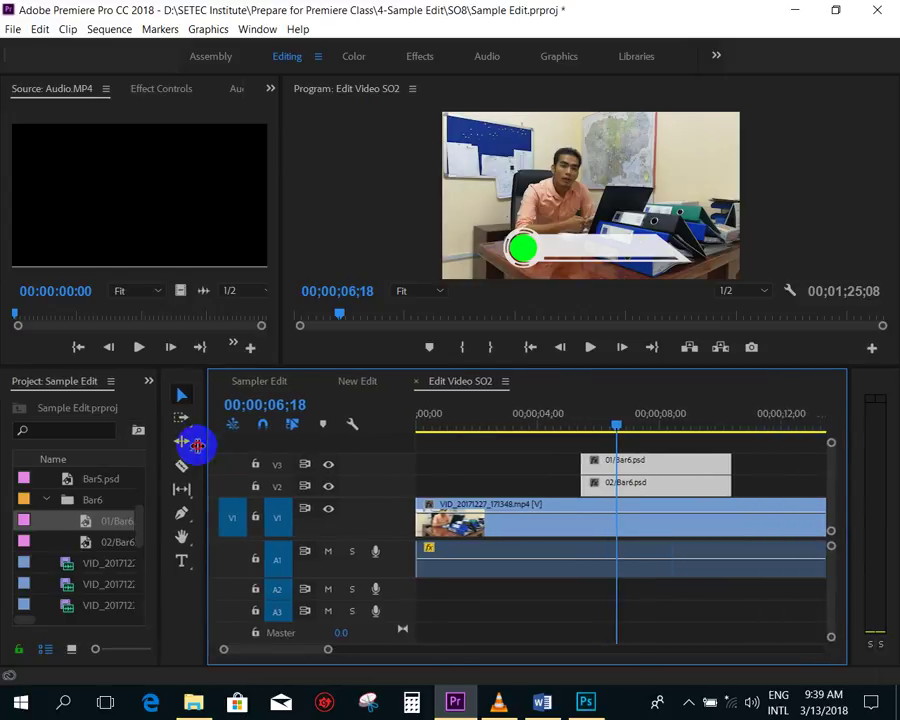
left_click(757, 466)
left_click(617, 467)
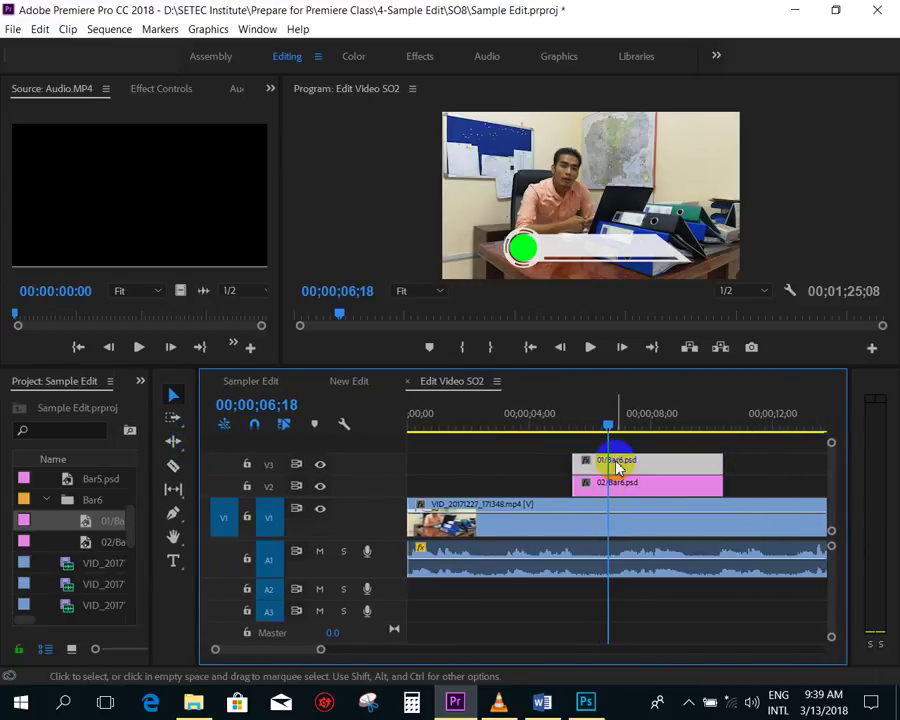
left_click(320, 464)
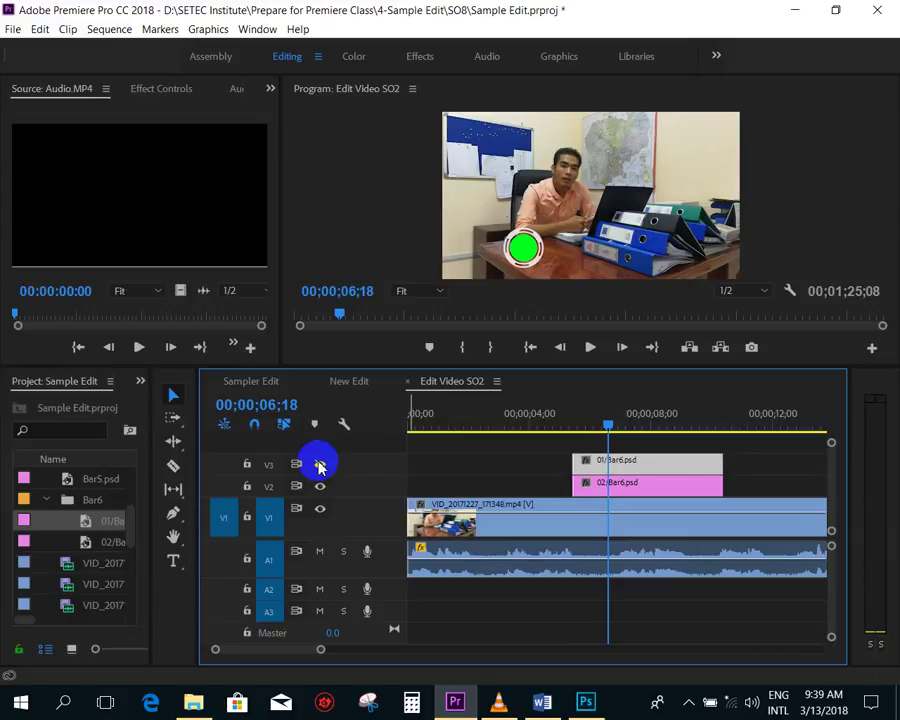
left_click(320, 465)
left_click(320, 465)
left_click(320, 465)
left_click(320, 465)
- Check V2's green circle visibility, then hide the V3 white bar track
left_click(612, 484)
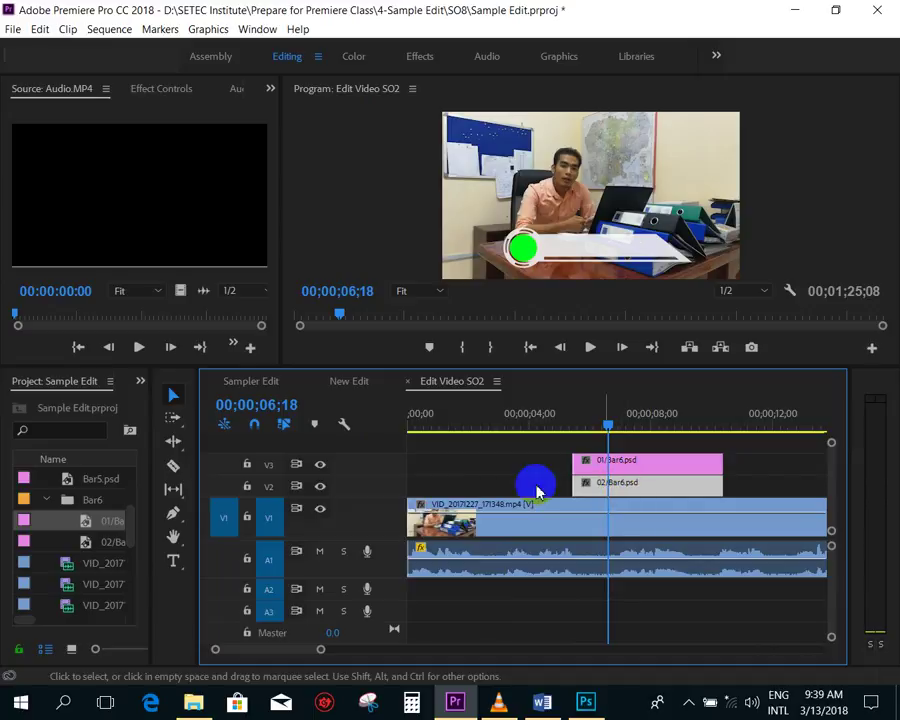
left_click(321, 487)
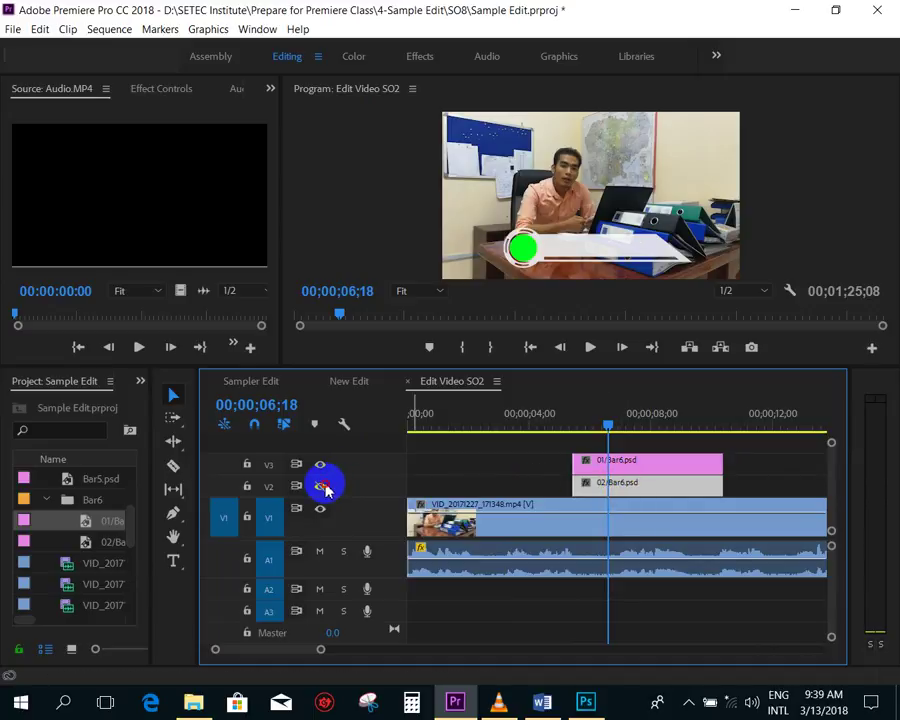
left_click(320, 487)
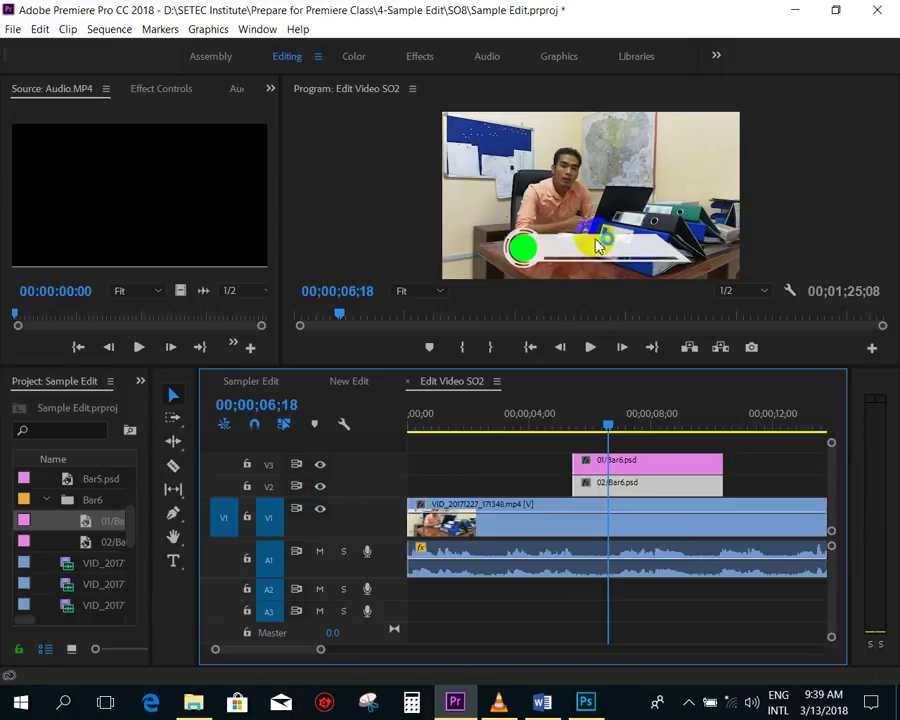
left_click(610, 478)
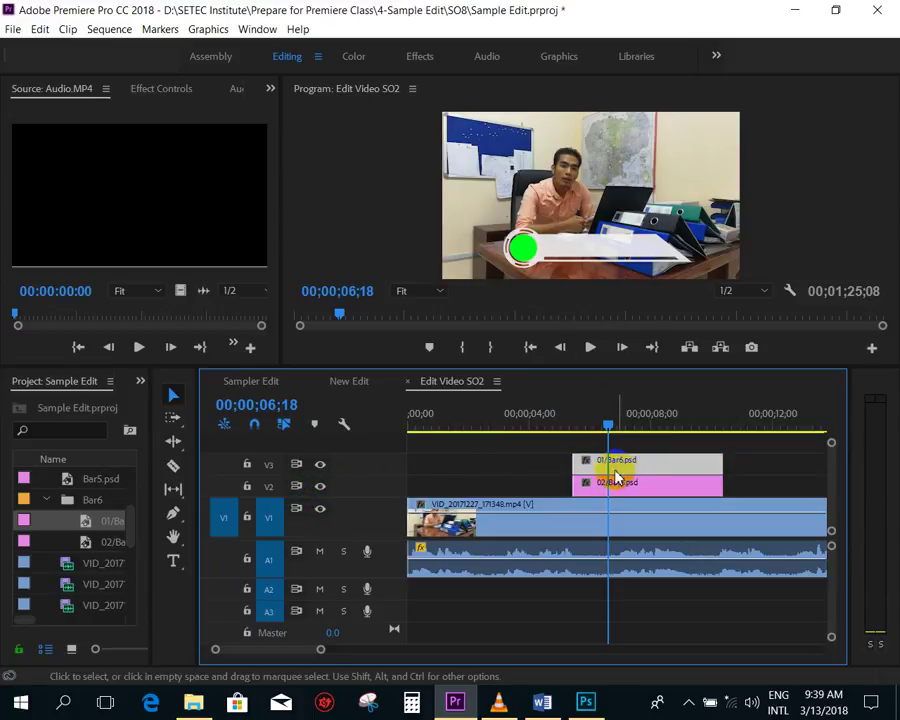
left_click(320, 465)
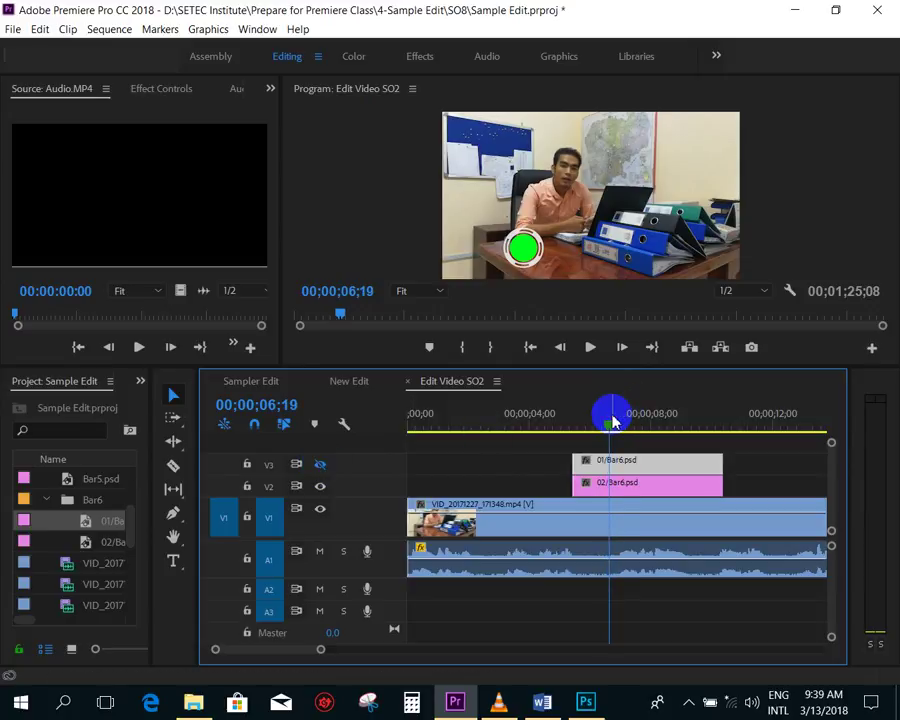
- Preview the circle from 05;12, park the playhead at 06;02, and select 02/Bar6.psd
key("=")
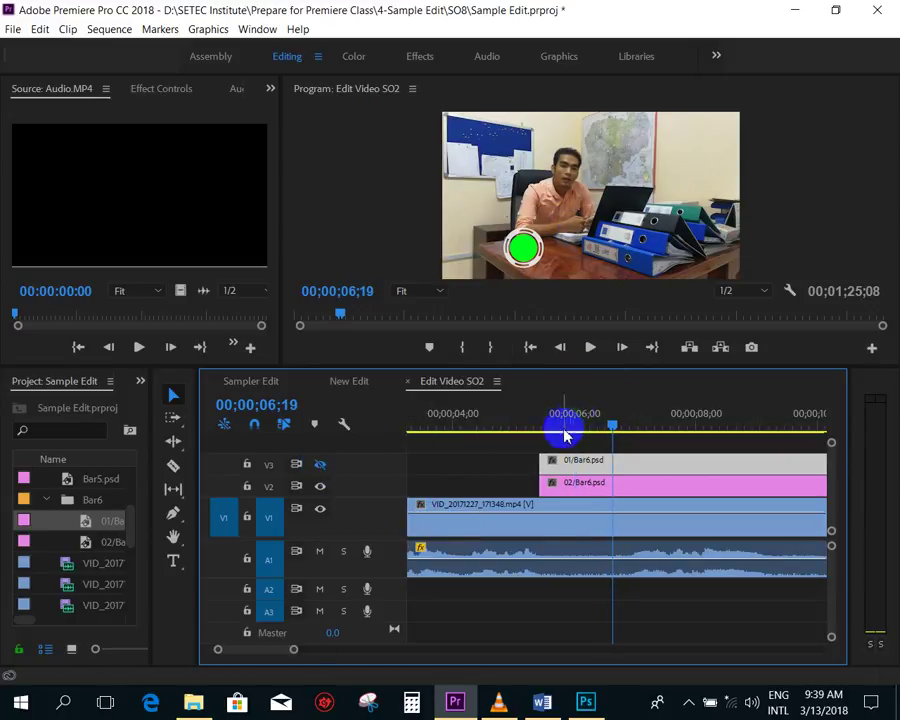
left_click_drag(562, 420, 538, 428)
key("space")
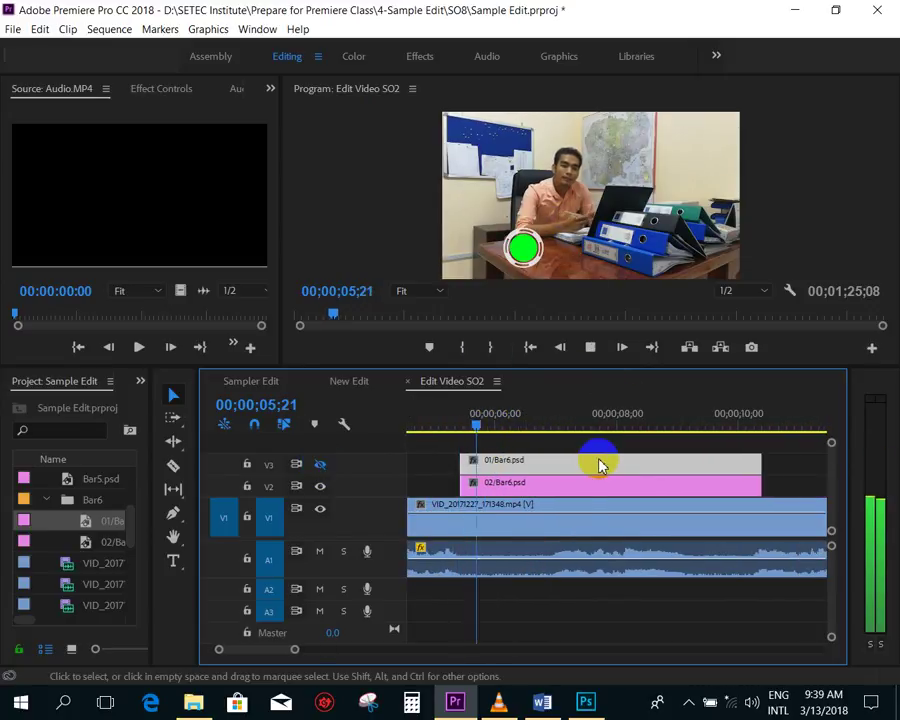
key("space")
left_click_drag(474, 430, 498, 424)
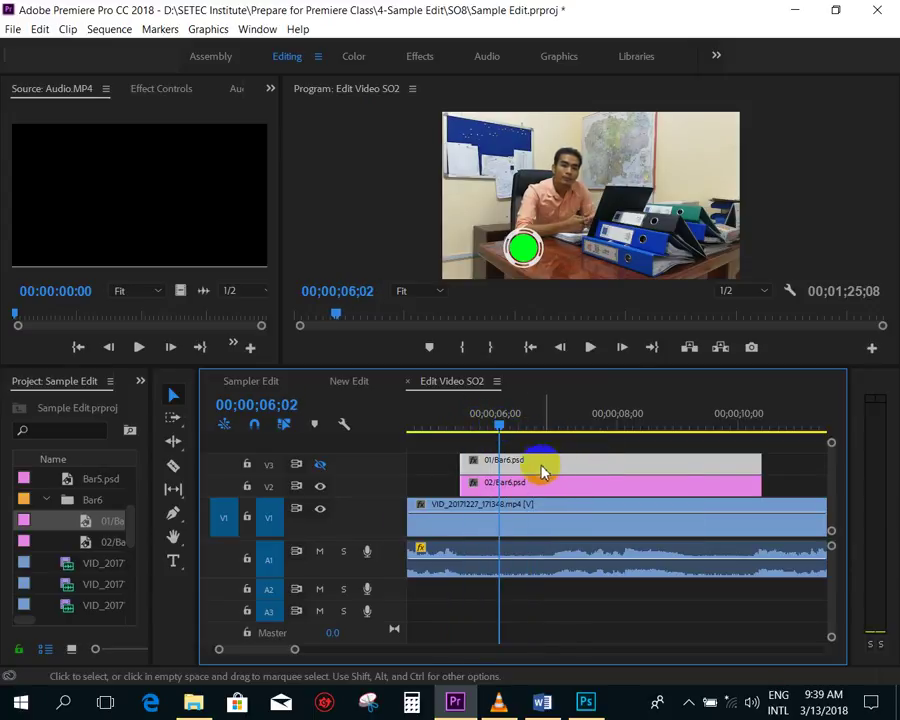
left_click(465, 483)
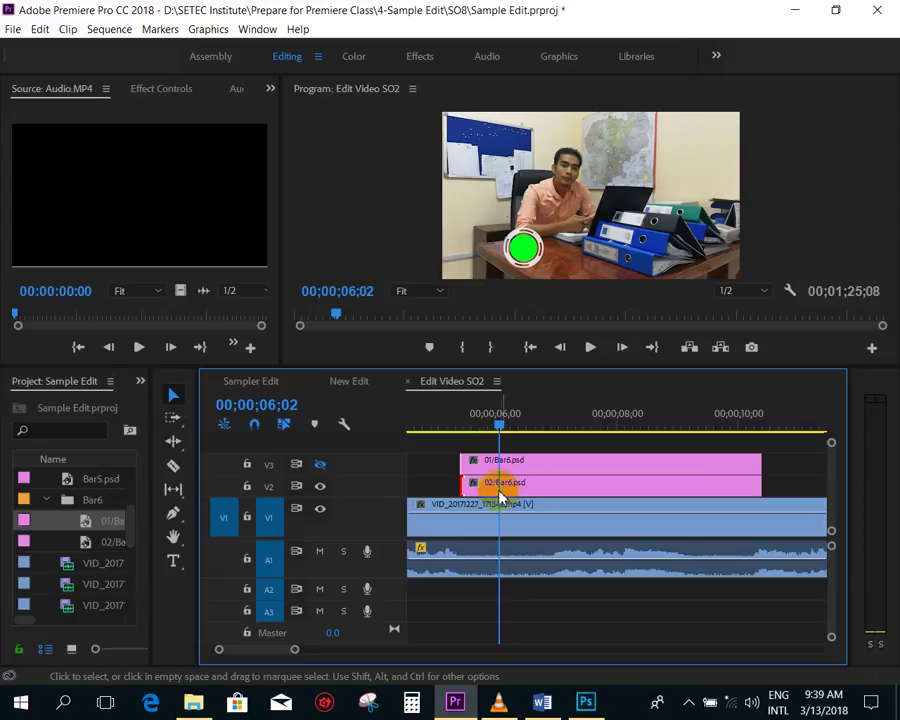
left_click(500, 490)
- Show the Motion settings for 02/Bar6.psd and enlarge the effect panel, preview and timeline
left_click(150, 89)
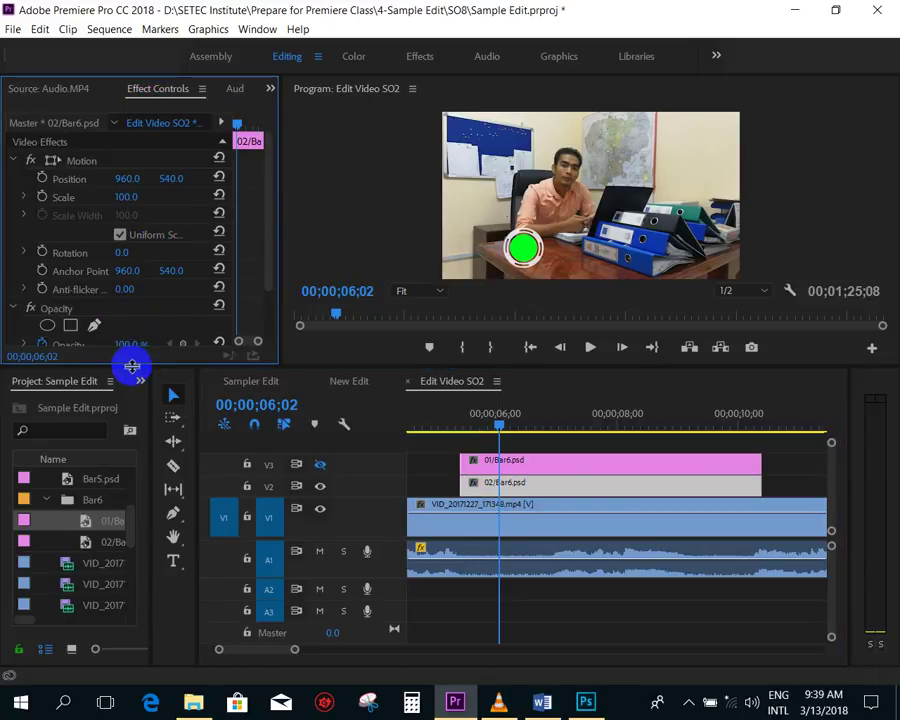
left_click_drag(131, 366, 132, 470)
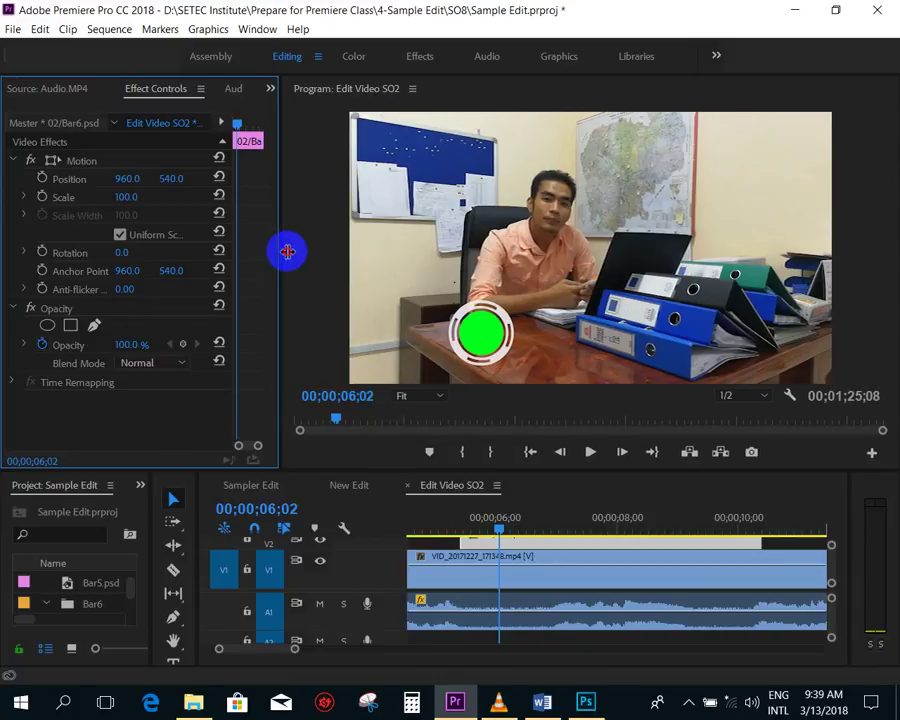
left_click_drag(287, 252, 295, 252)
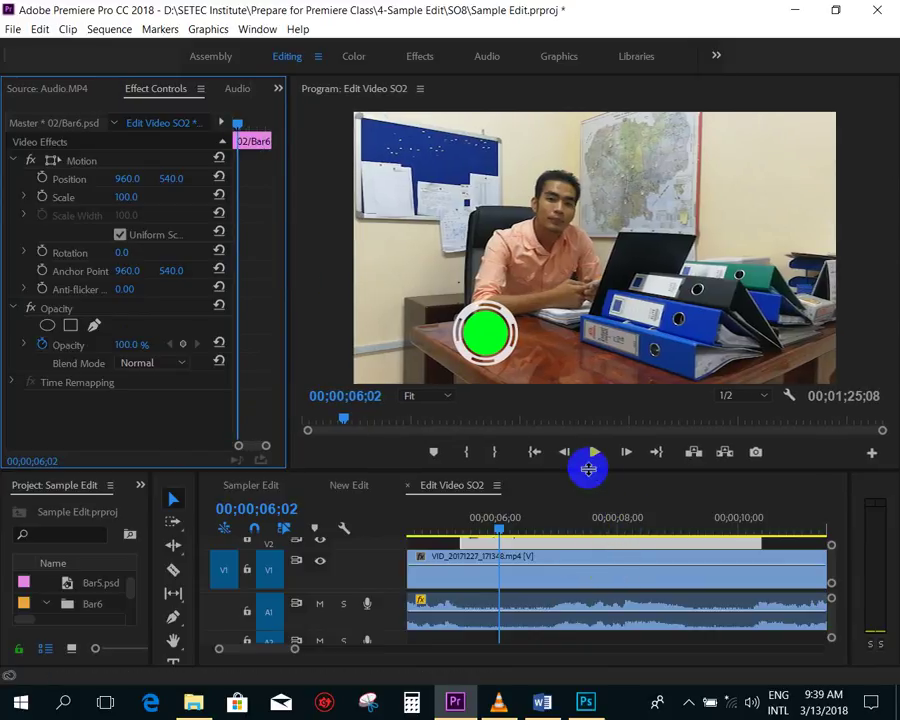
left_click_drag(588, 457, 588, 412)
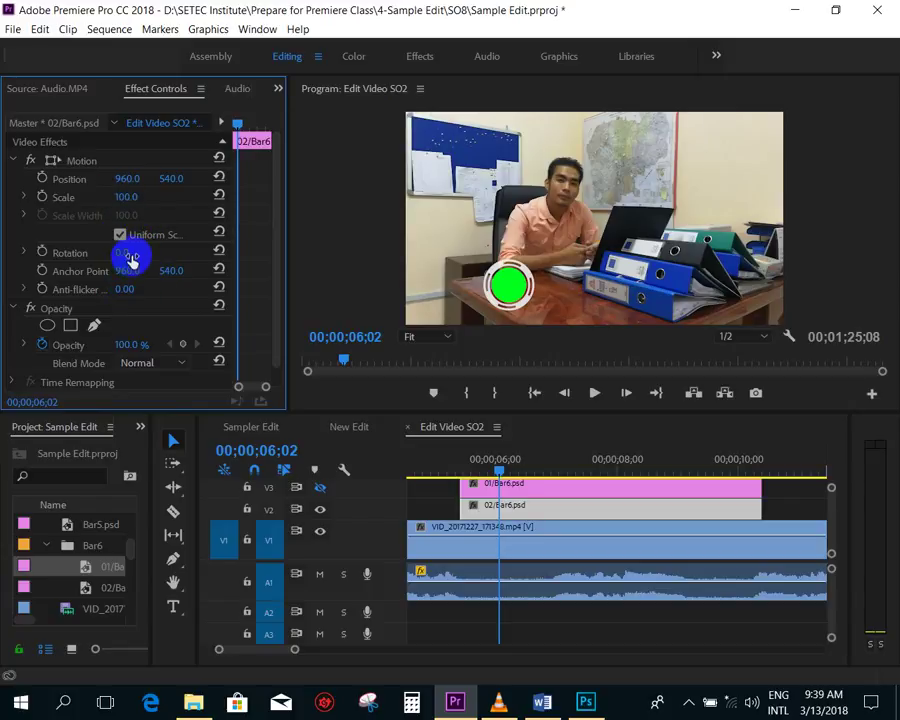
- Test-rotate the circle layer to check its pivot, reset rotation to 0, and save
mouse_move(127, 253)
left_mouse_down()
mouse_move(188, 242)
mouse_move(267, 180)
mouse_move(323, 180)
left_mouse_up()
left_click(127, 253)
type("0")
key("Return")
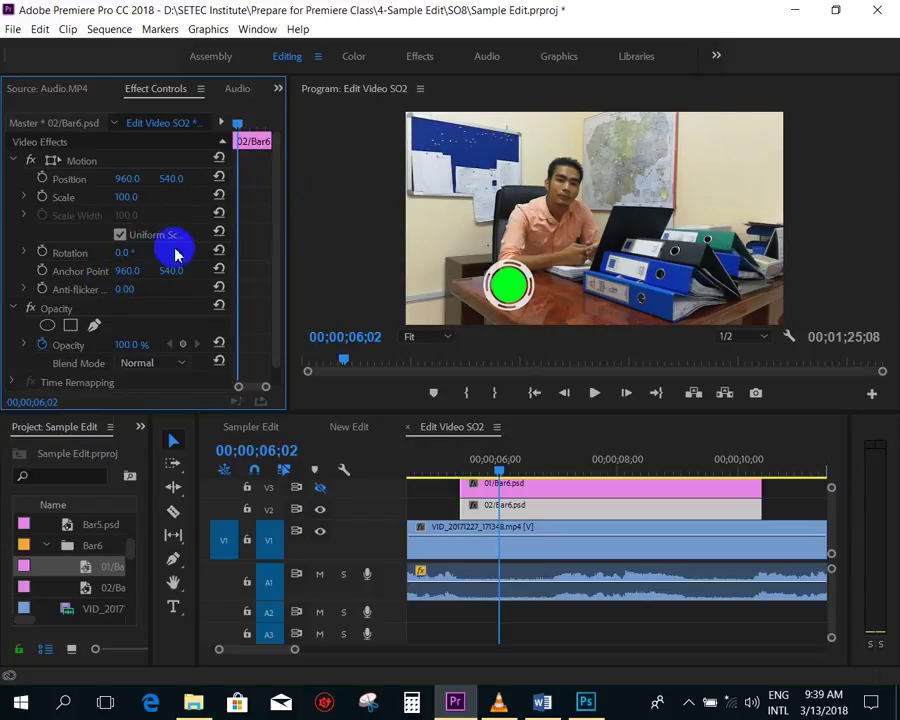
left_click(110, 165)
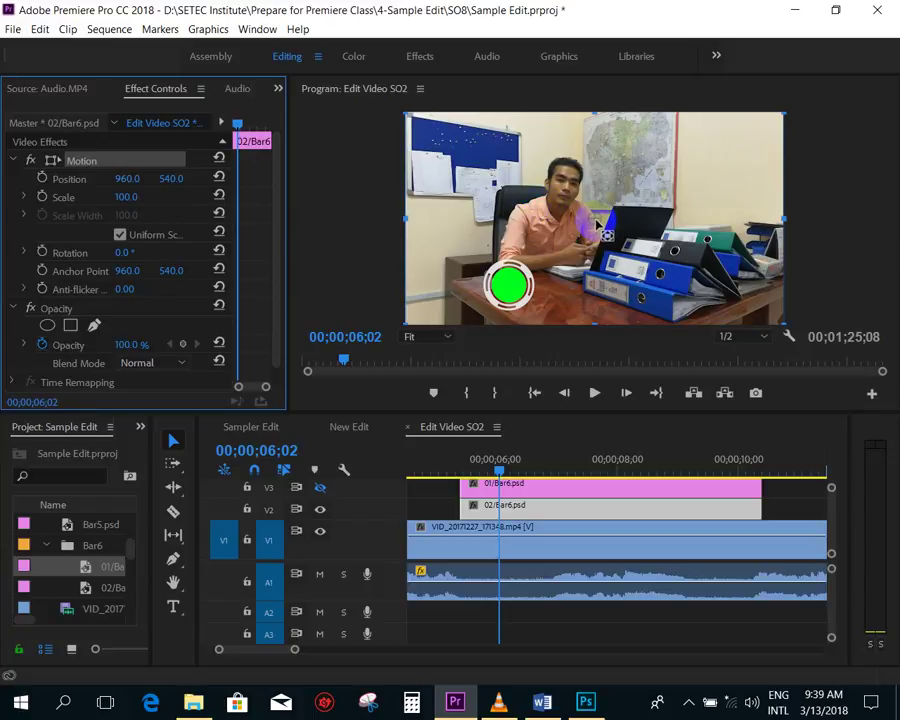
key("ctrl+s")
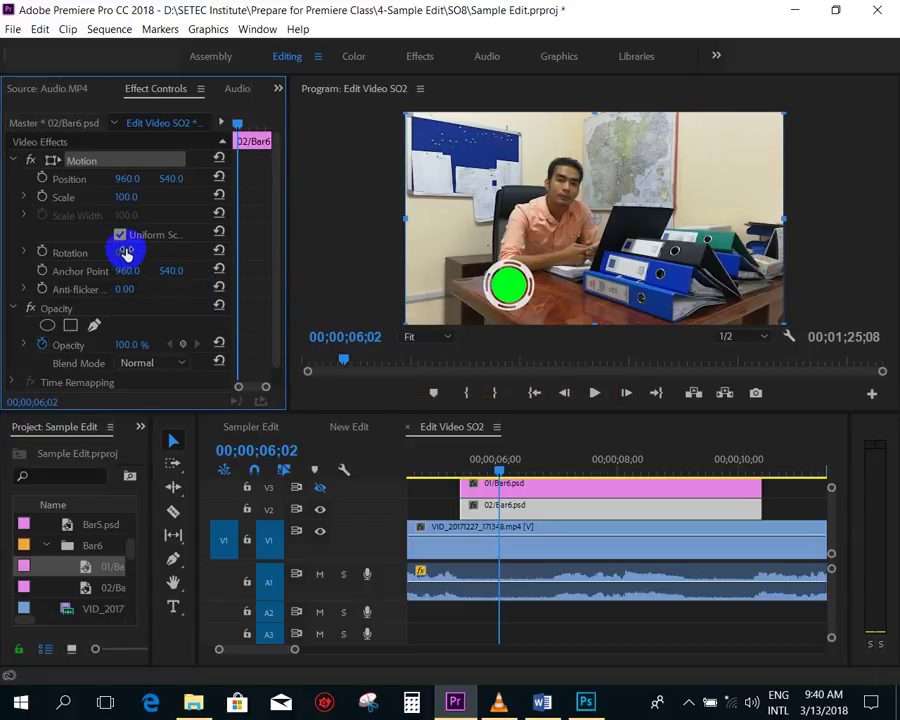
- Drag the circle's anchor point onto the green circle, placing anchor and position at 531.3, 861.3
left_click_drag(130, 251, 145, 251)
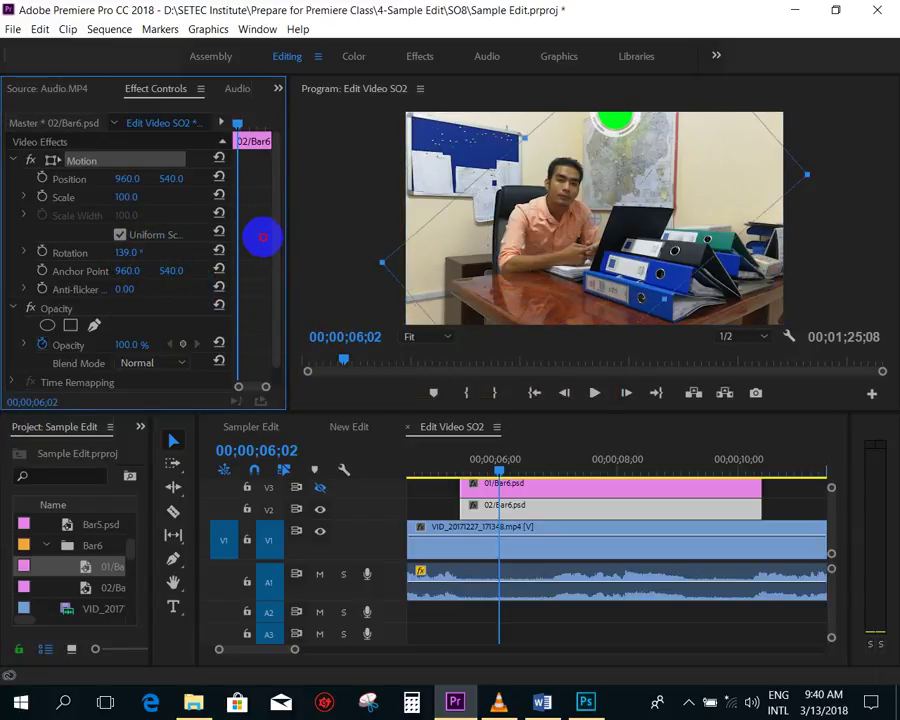
key("ctrl+z")
left_click_drag(598, 222, 512, 281)
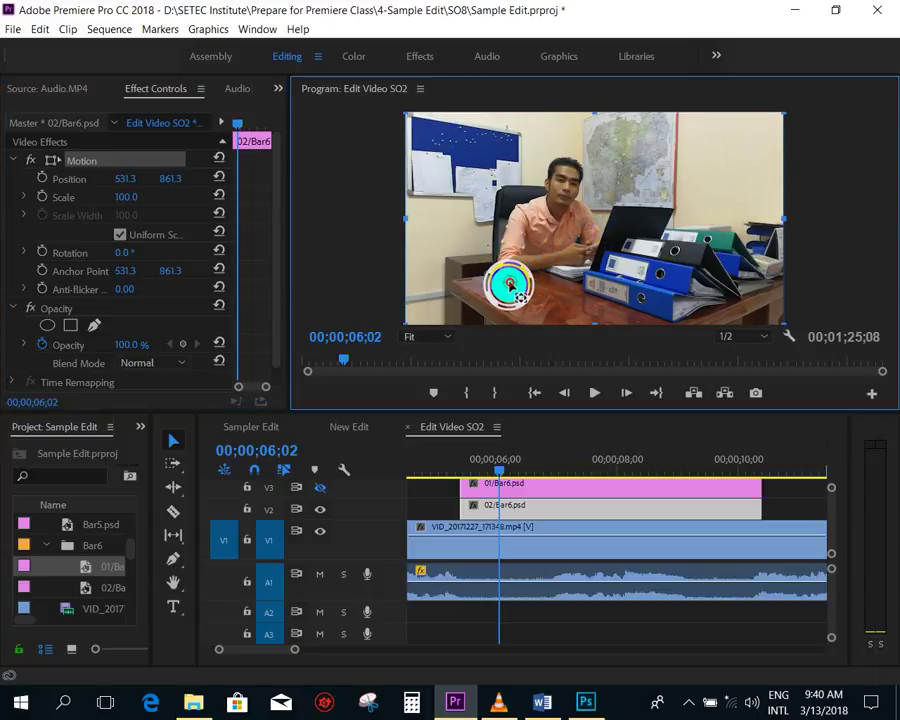
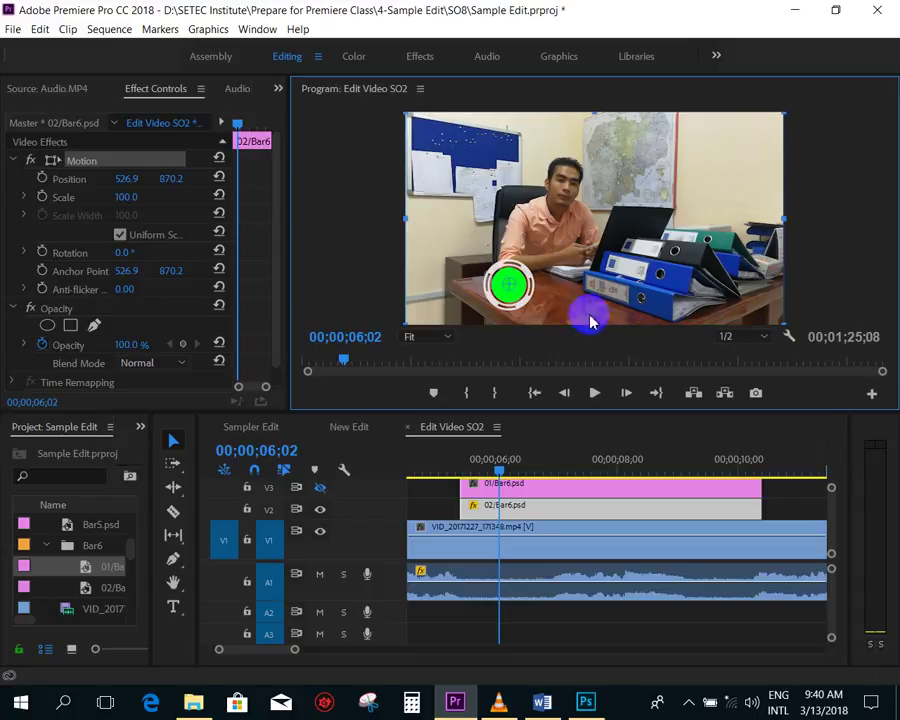
- Test-spin the green circle graphic and magnify the Program monitor to 150%
left_click_drag(130, 260, 373, 244)
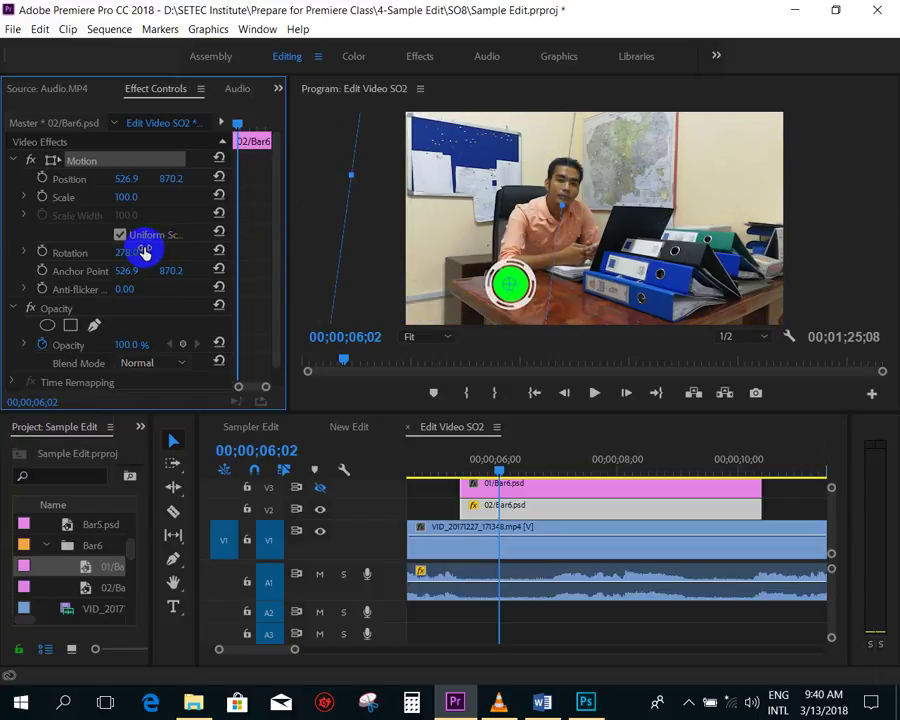
left_click(428, 337)
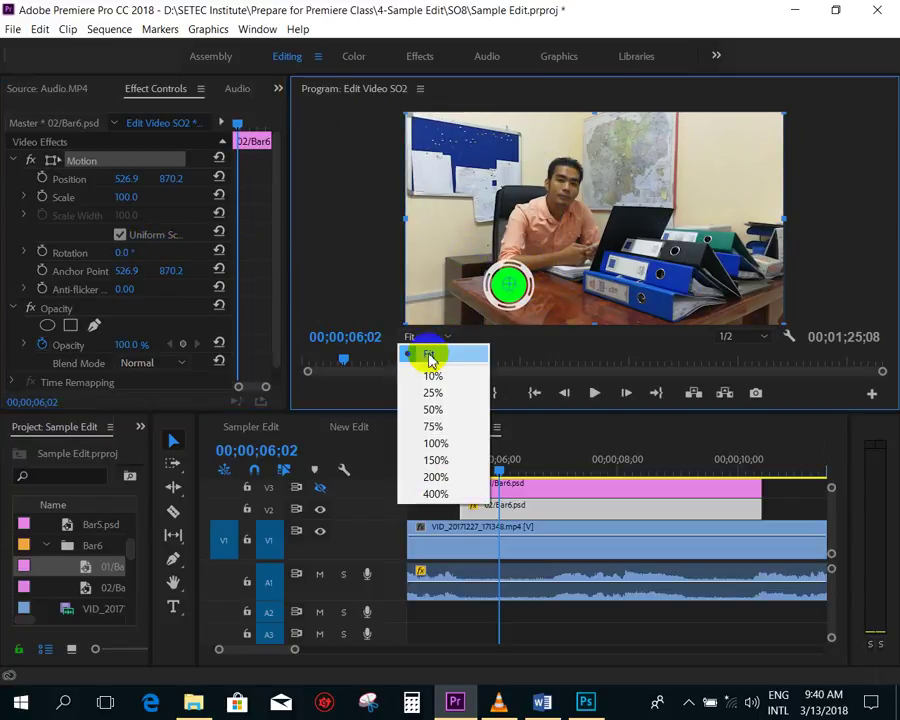
left_click(445, 469)
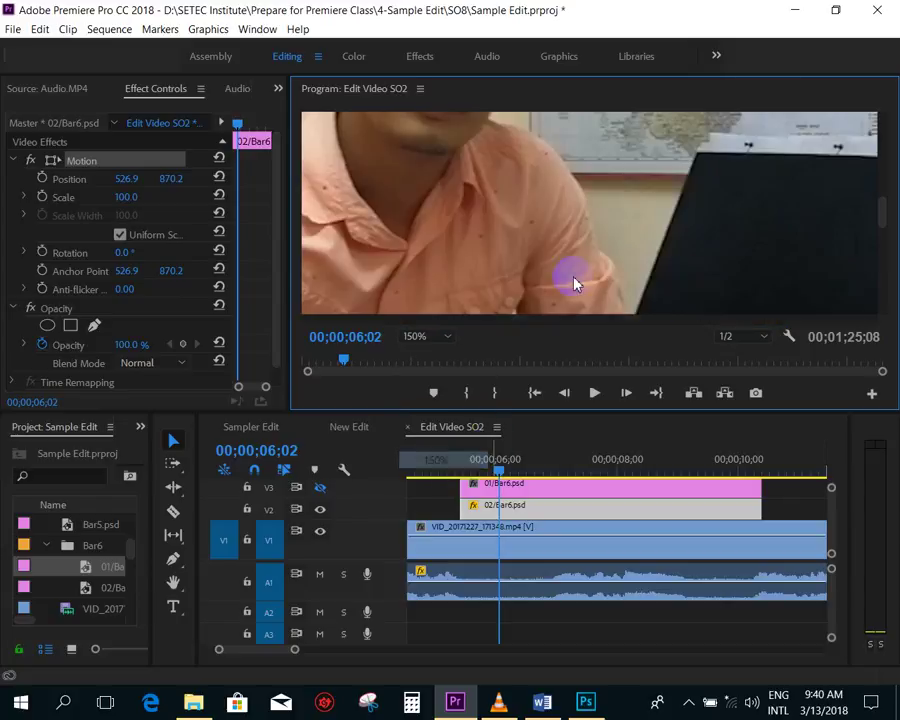
- Drag the 02/Bar6 anchor point onto the circle's centre (524.2, 877.5), resetting and re-testing rotation
left_click_drag(884, 209, 877, 255)
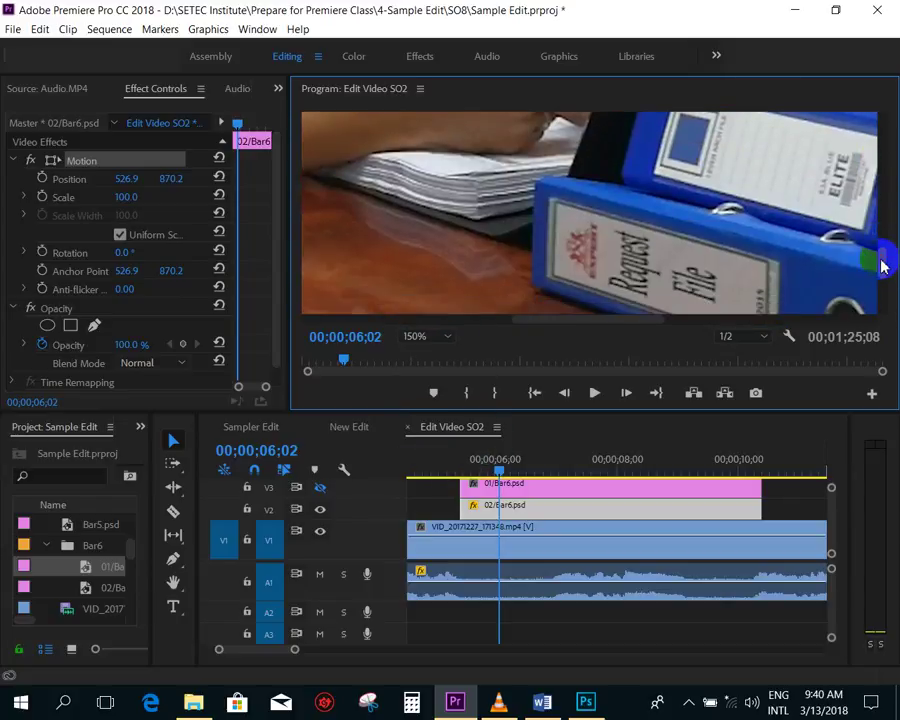
left_click_drag(569, 325, 488, 328)
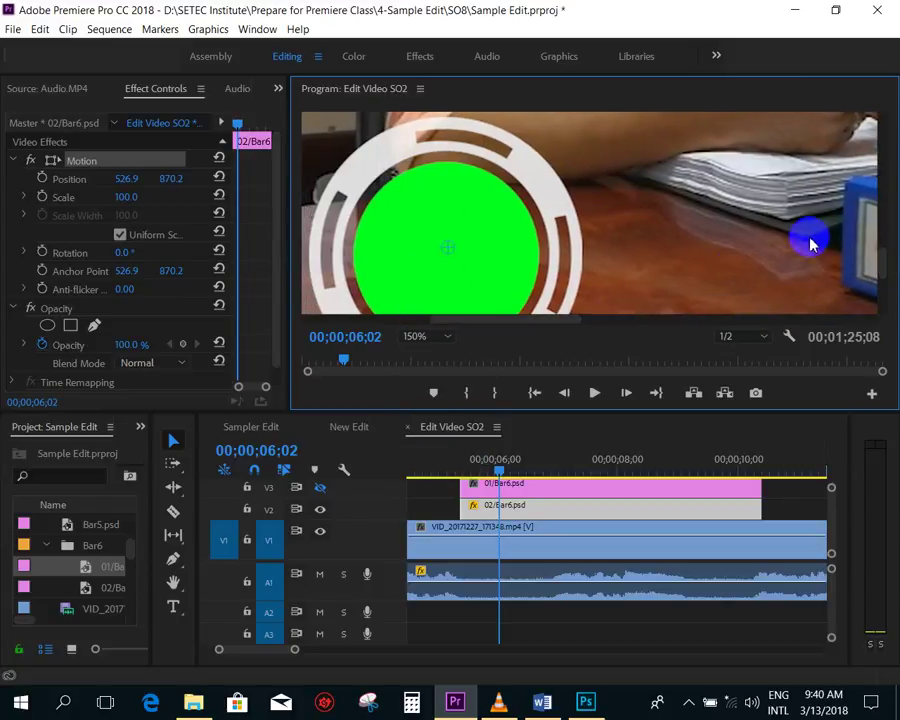
left_click_drag(884, 262, 878, 265)
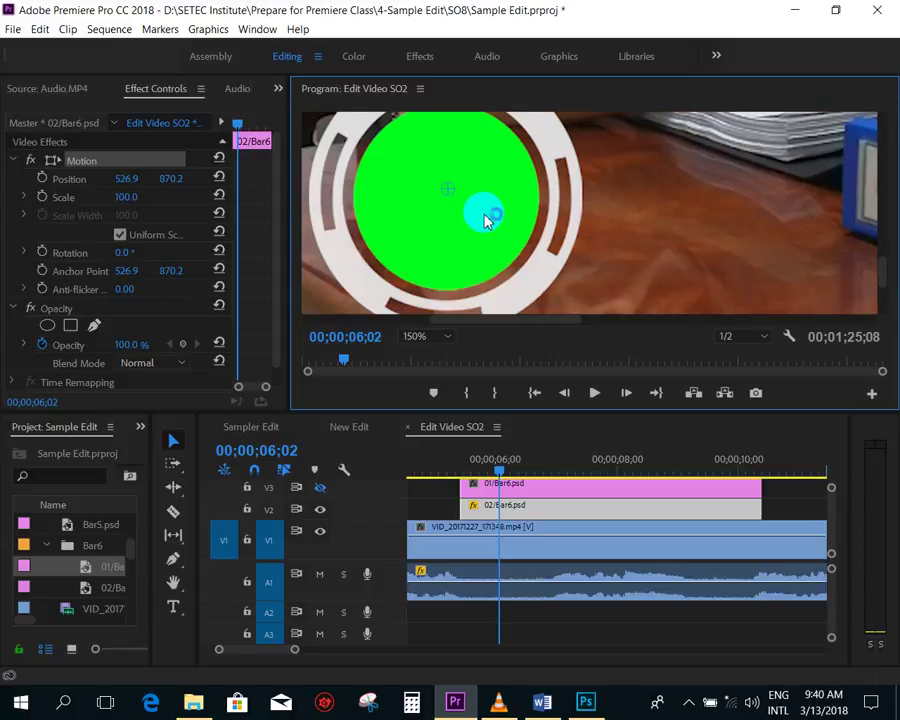
left_click_drag(449, 189, 444, 195)
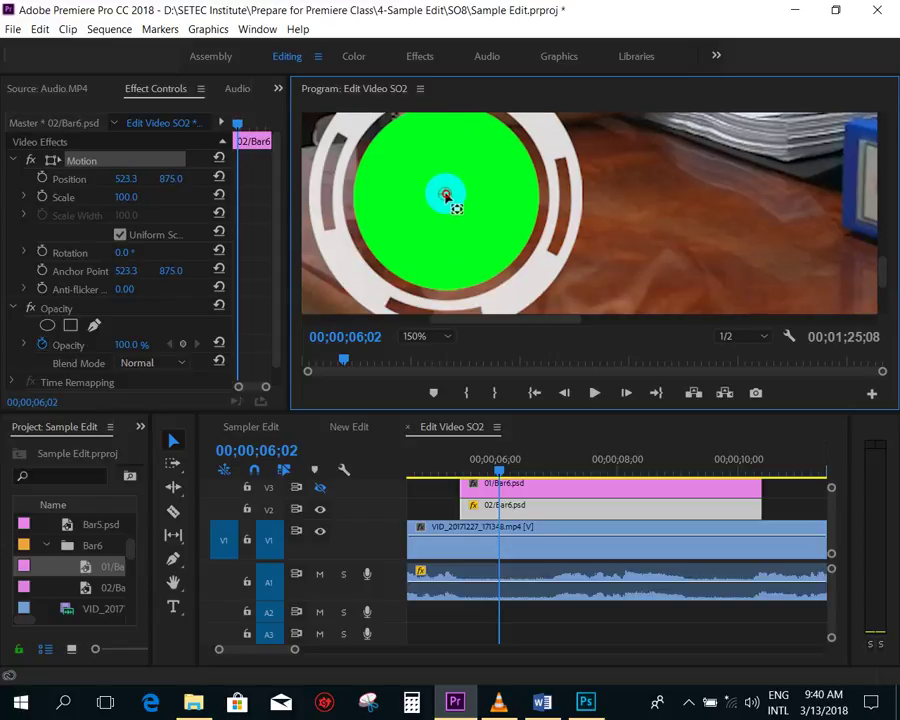
left_click(148, 264)
left_click(153, 251)
left_click_drag(444, 195, 445, 197)
left_click(120, 254)
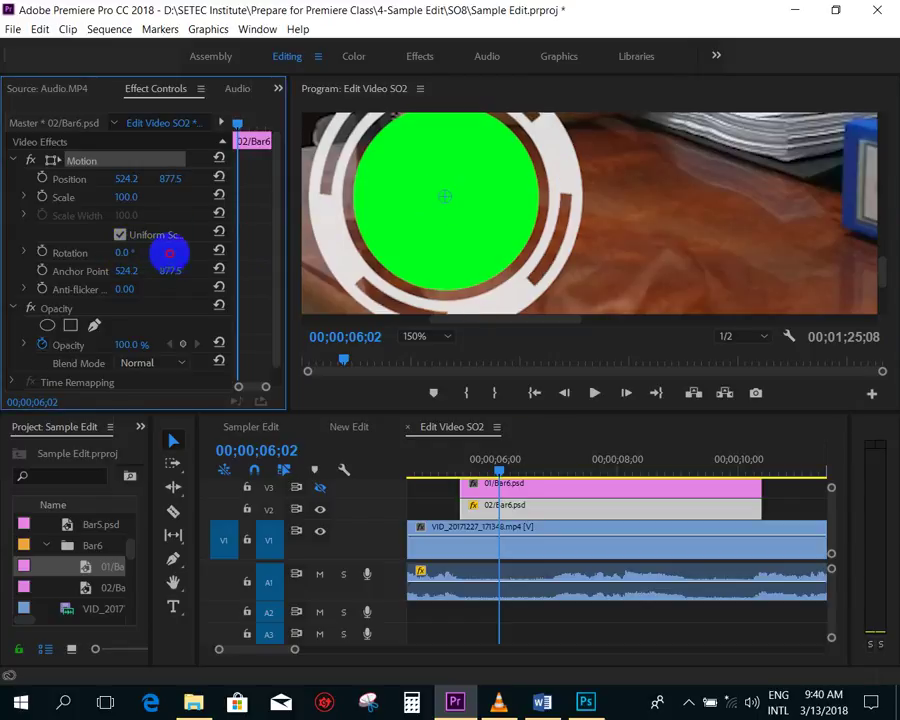
left_click_drag(352, 244, 308, 257)
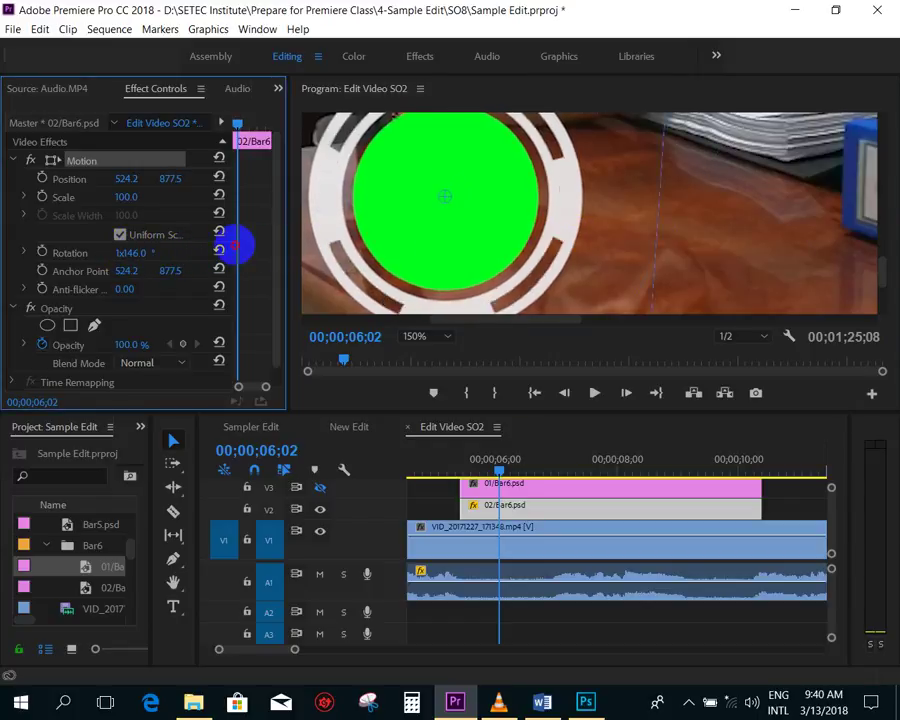
- Set the Program monitor zoom back to Fit
left_click(440, 337)
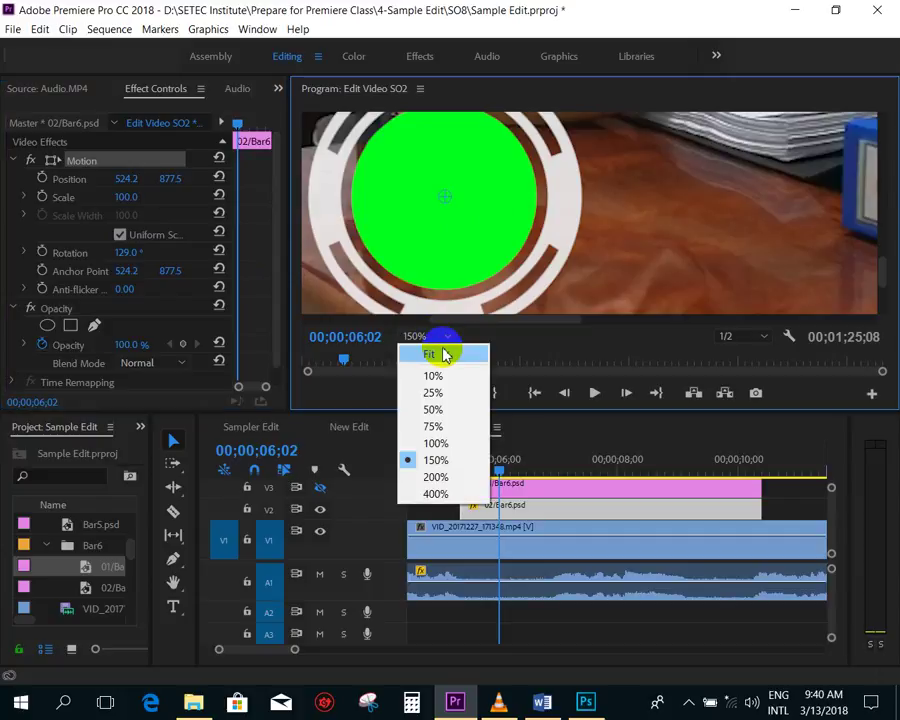
left_click(440, 352)
mouse_move(496, 463)
left_mouse_down()
mouse_move(469, 475)
mouse_move(501, 475)
left_mouse_up()
left_click(128, 253)
- Reset the circle's Rotation to 0.0° and park the playhead at 00;00;05;13
left_click(565, 307)
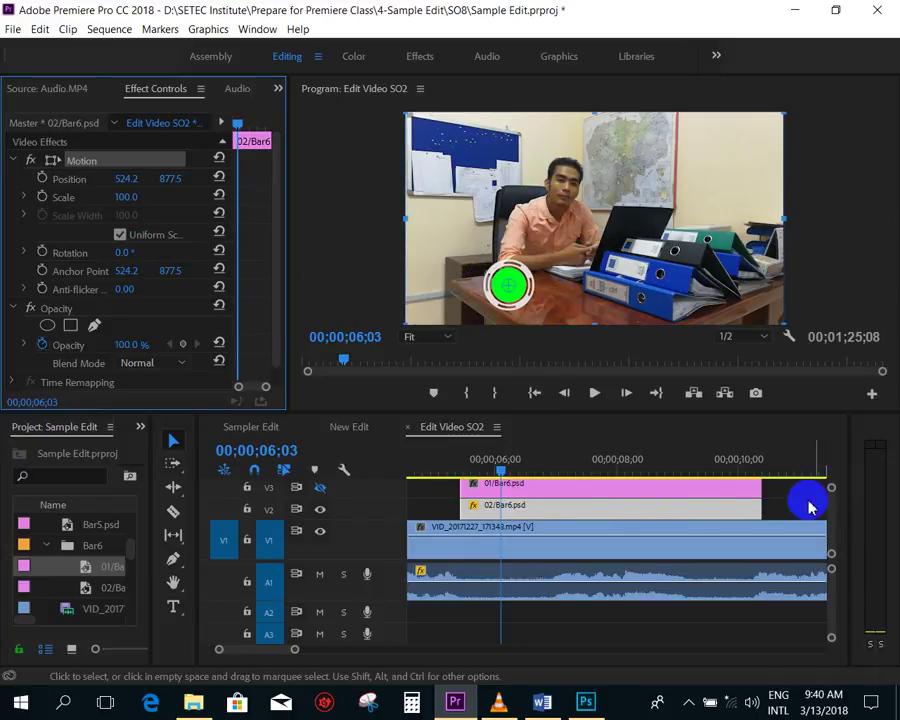
left_click(745, 501)
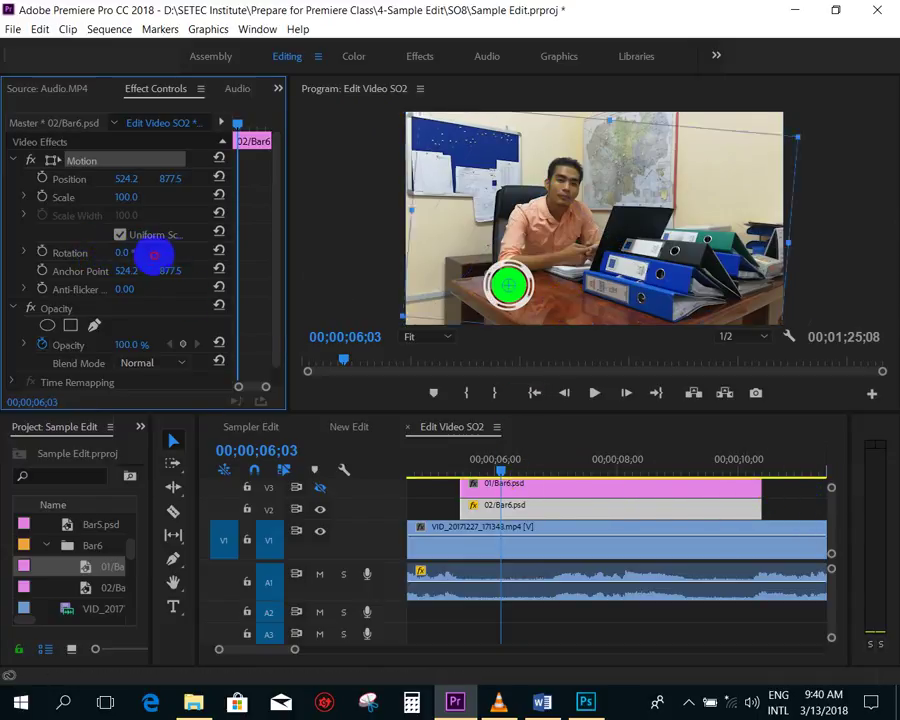
left_click_drag(140, 252, 146, 252)
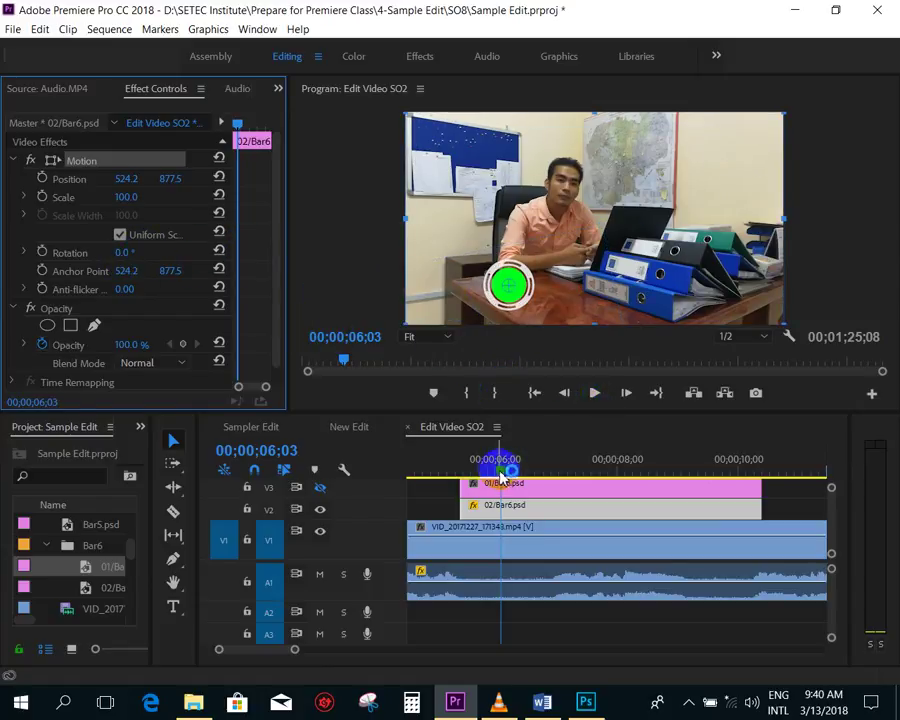
left_click(470, 467)
left_click_drag(470, 472, 517, 478)
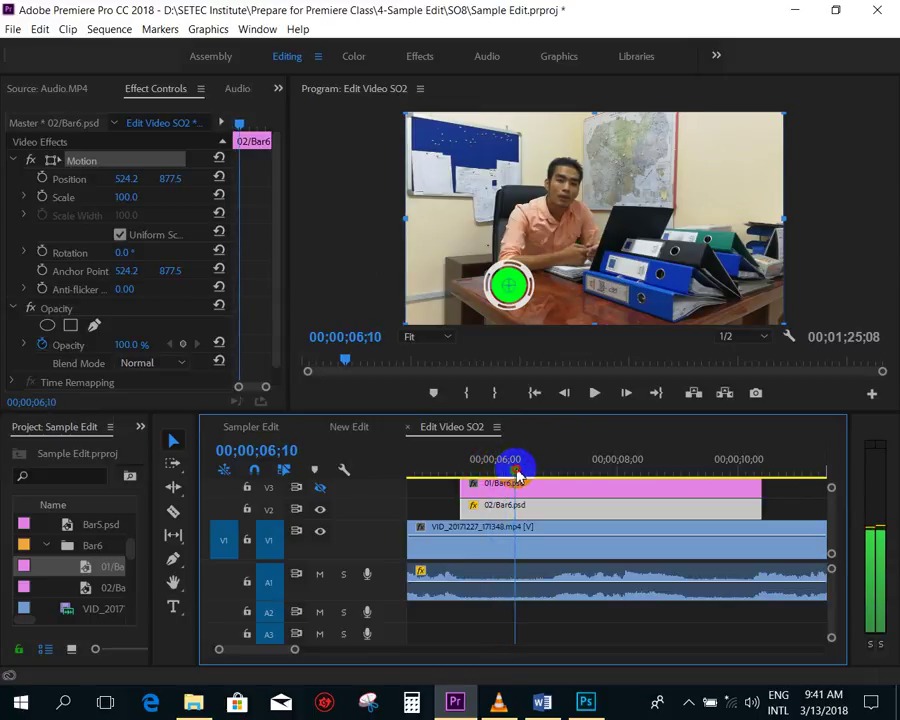
left_click_drag(517, 478, 468, 475)
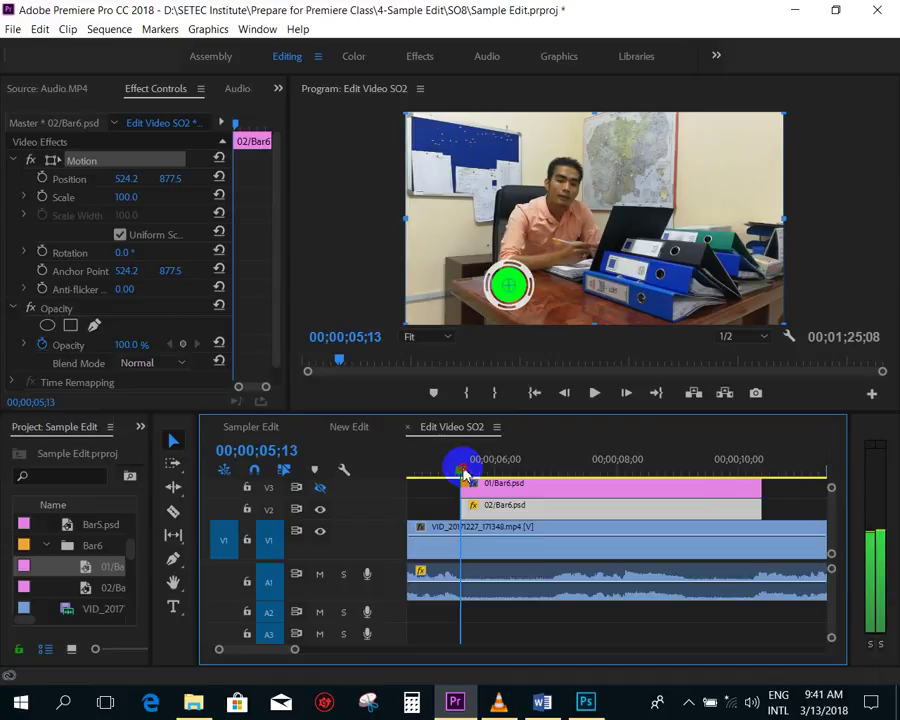
- Enable Scale keyframing at 5;13 with a starting scale of 0
left_click(42, 197)
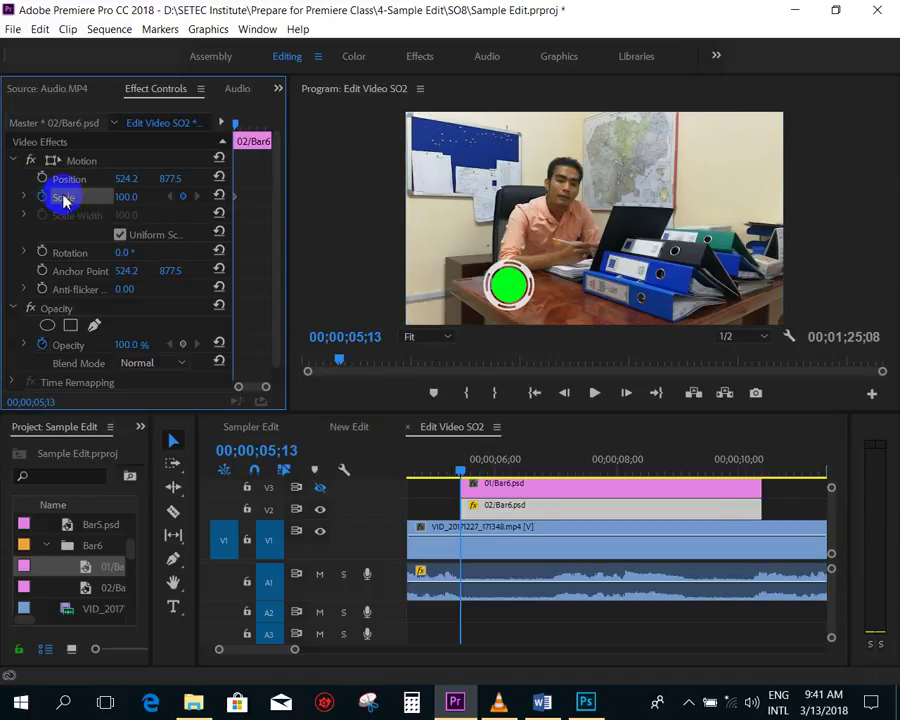
left_click(124, 197)
type("0")
key("Return")
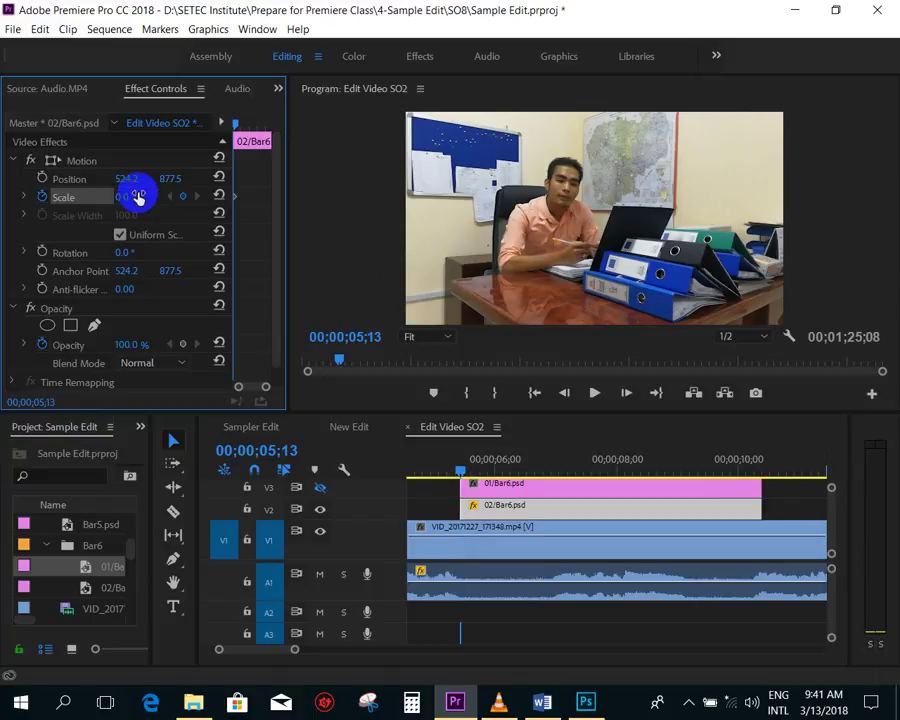
- Set Scale to 100 at 5;29, then zoom the timeline and scrub to preview the growth
left_click_drag(460, 470, 490, 472)
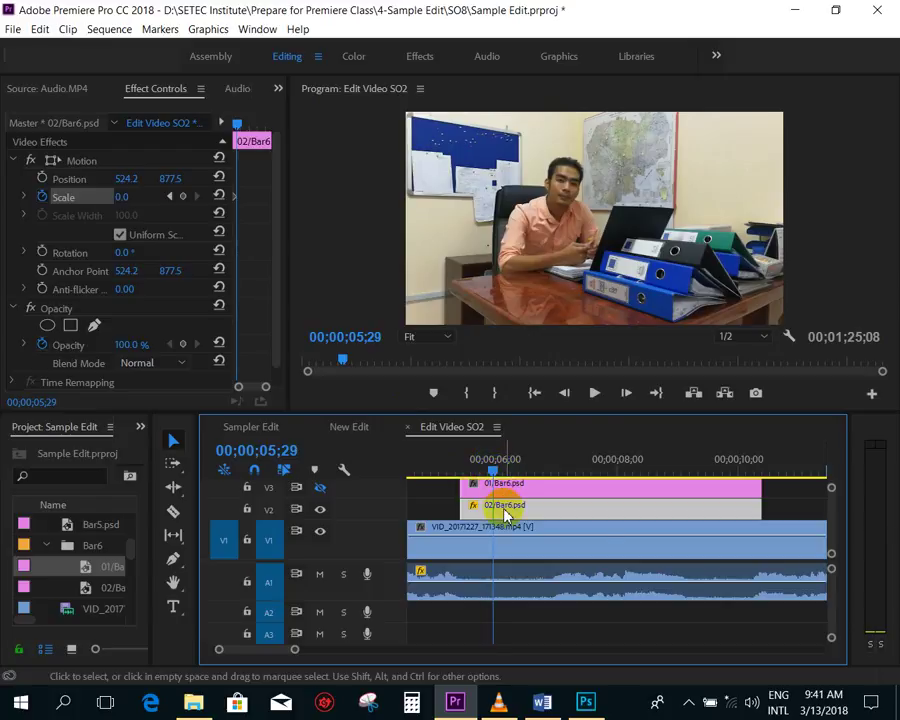
left_click(183, 197)
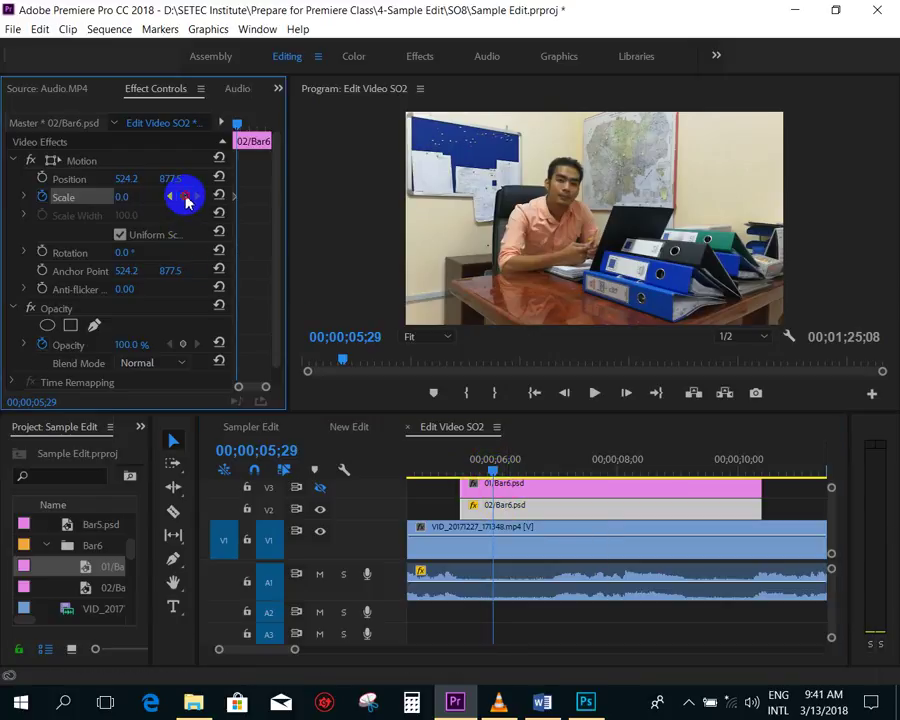
left_click(127, 199)
type("100")
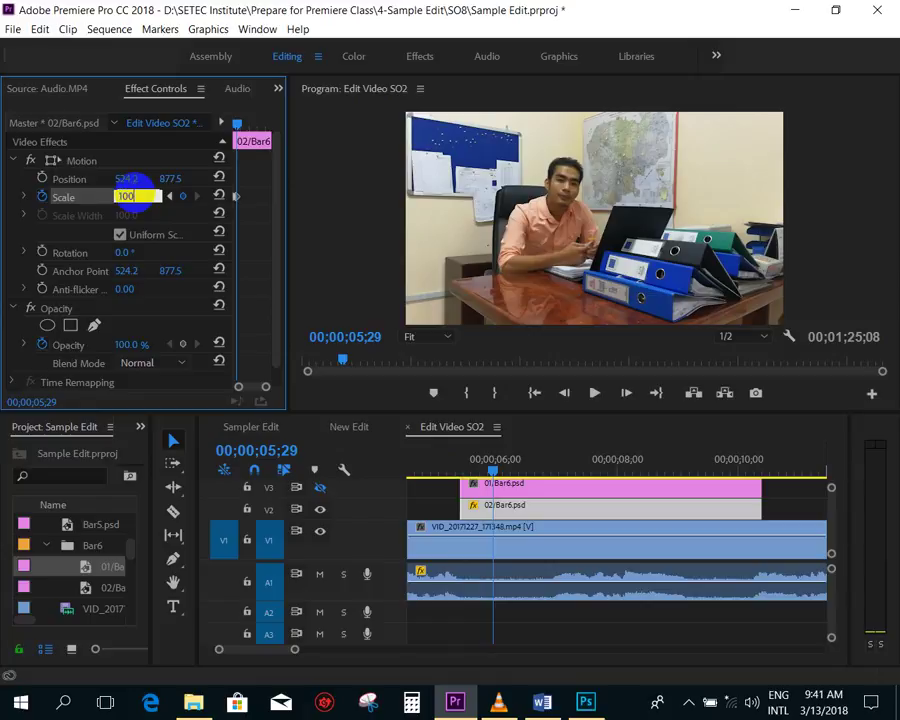
left_click(458, 460)
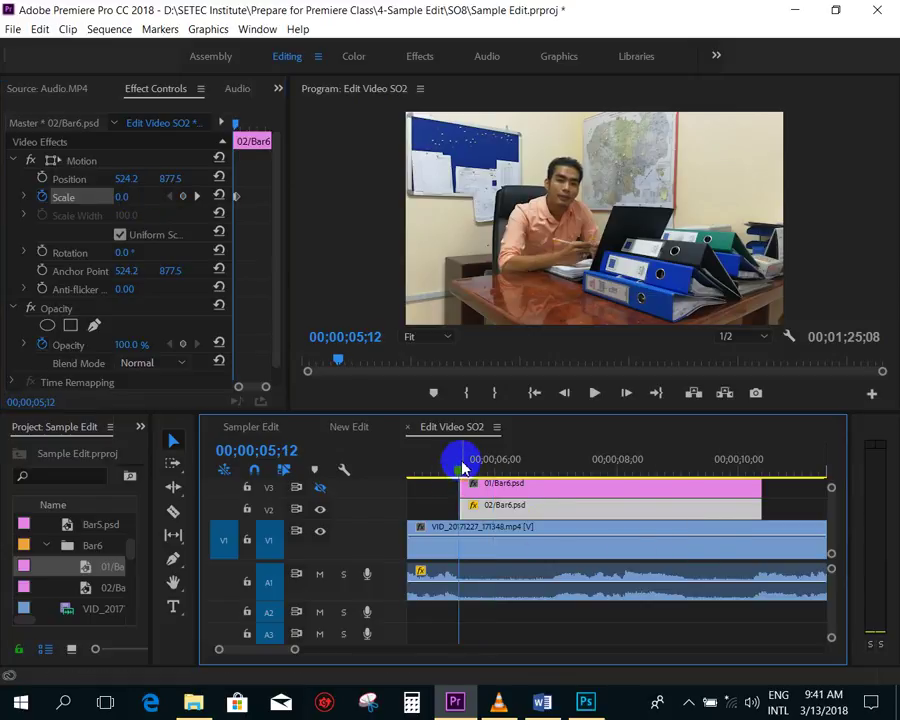
left_click(463, 463)
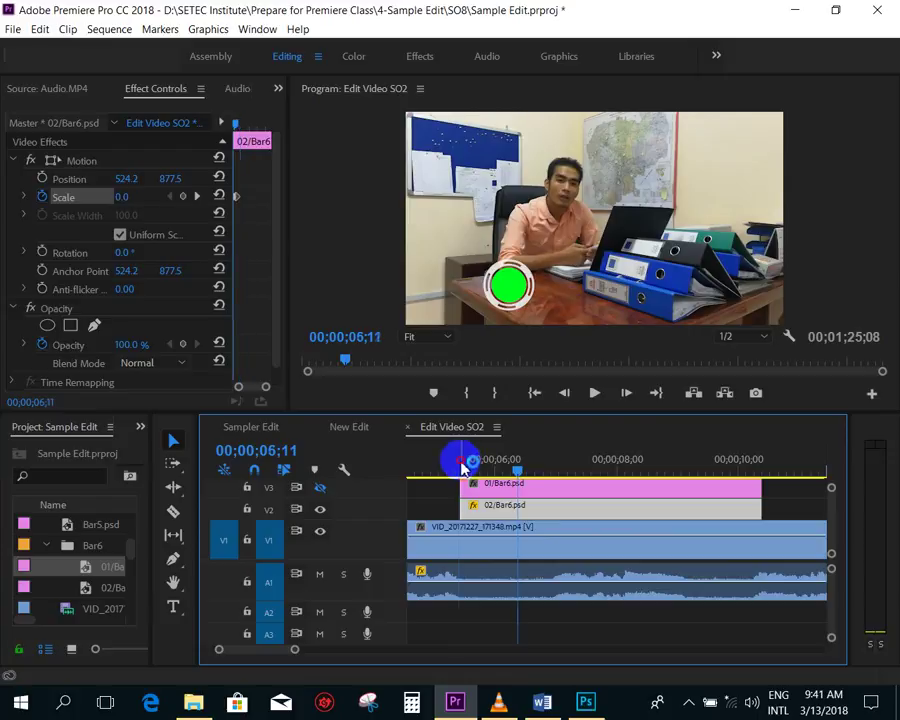
left_click(469, 462)
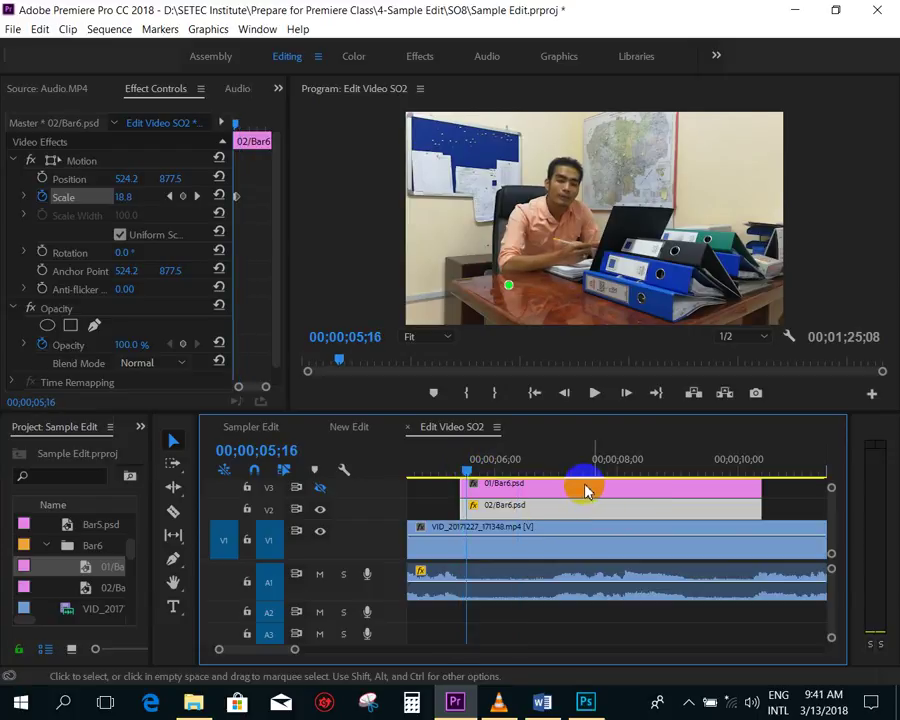
key("=")
left_click_drag(606, 465, 675, 478)
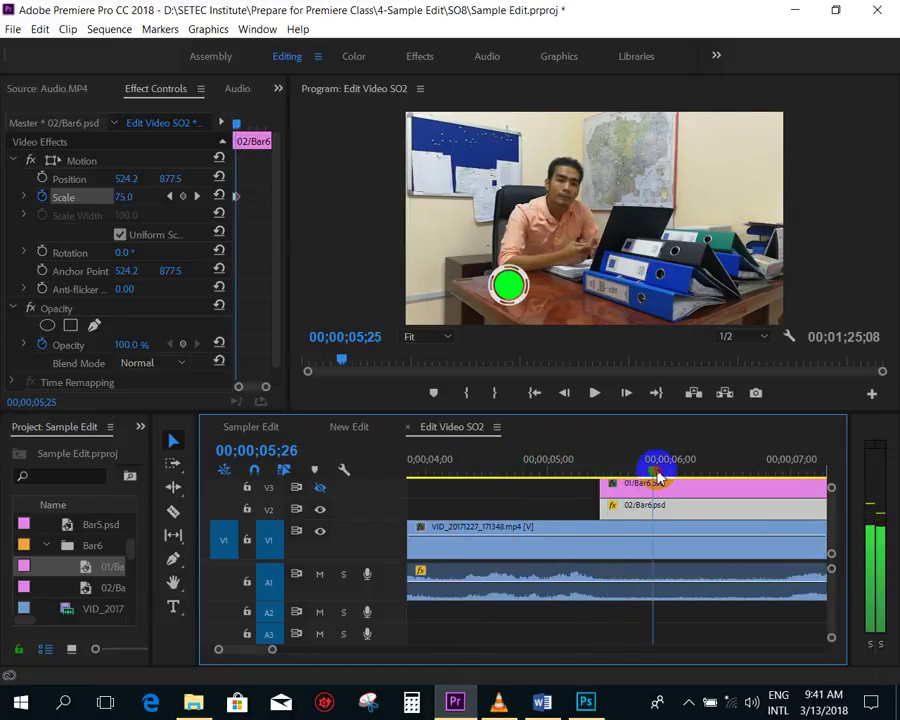
scroll(727, 462, "down", 2)
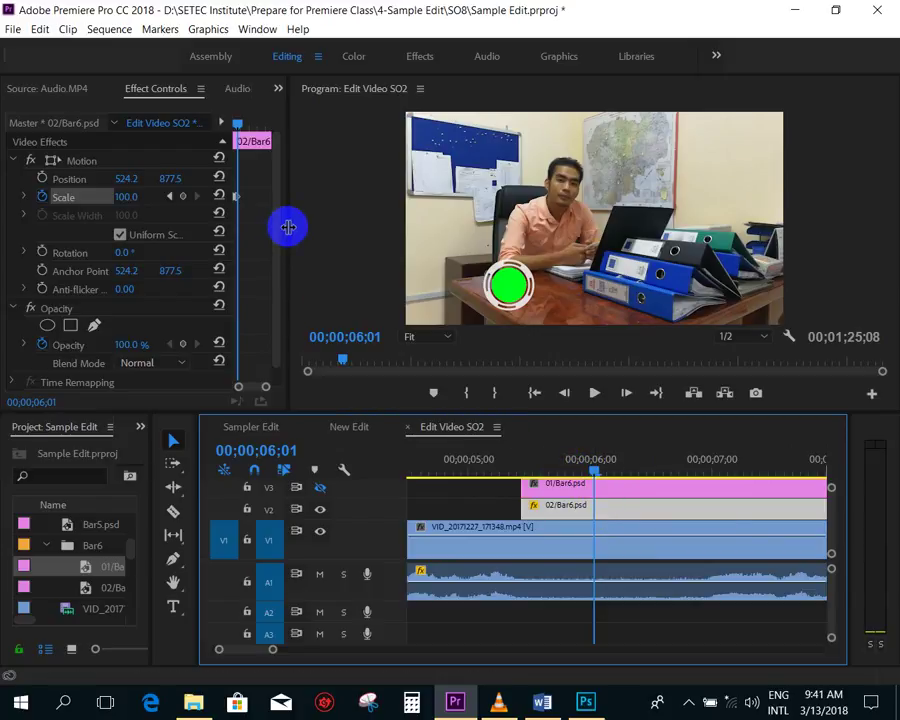
- Widen Effect Controls, go to the 5;13 Scale keyframe, and add a 0.0° Rotation keyframe
left_click_drag(288, 227, 384, 221)
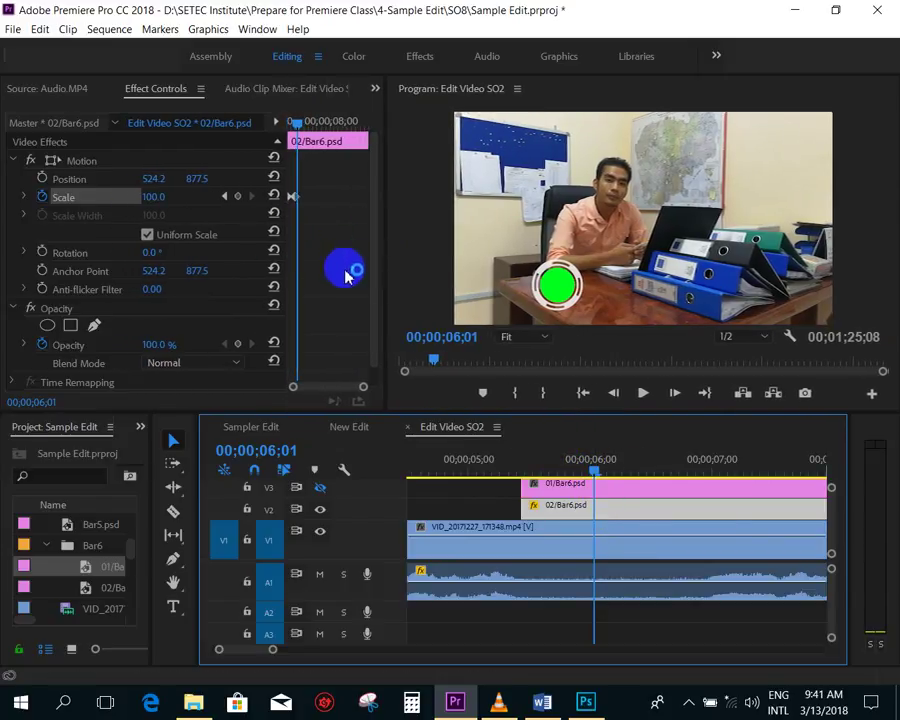
left_click(344, 234)
left_click_drag(588, 481, 538, 470)
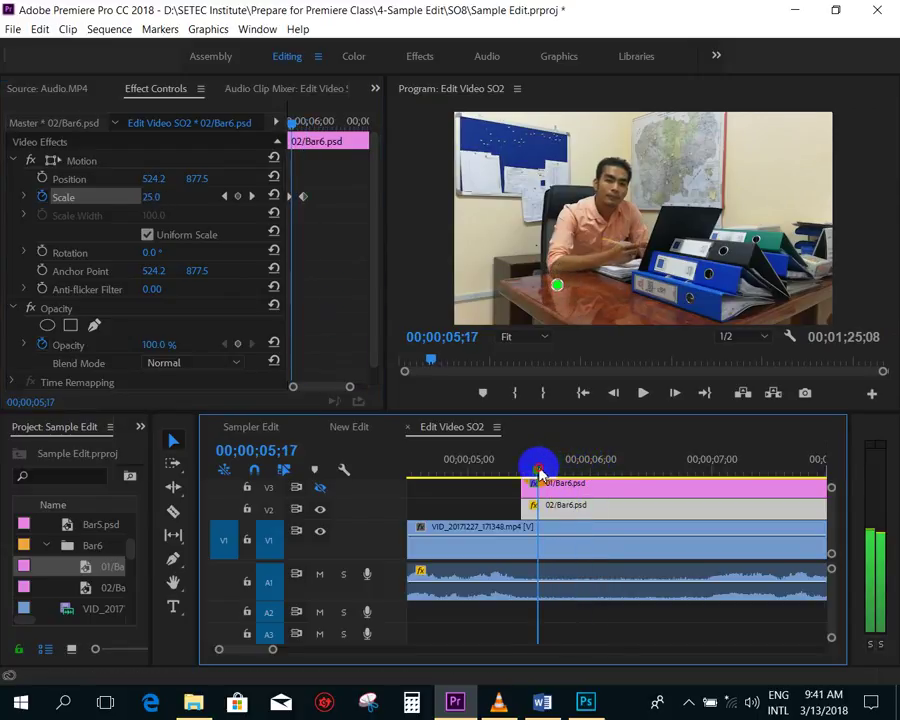
left_click(225, 197)
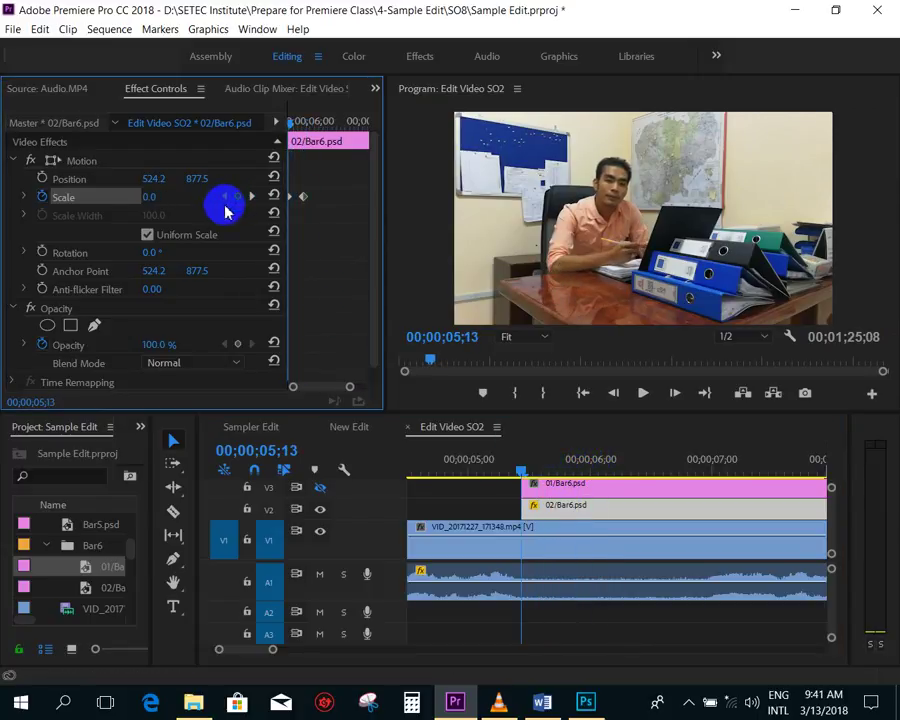
left_click(43, 254)
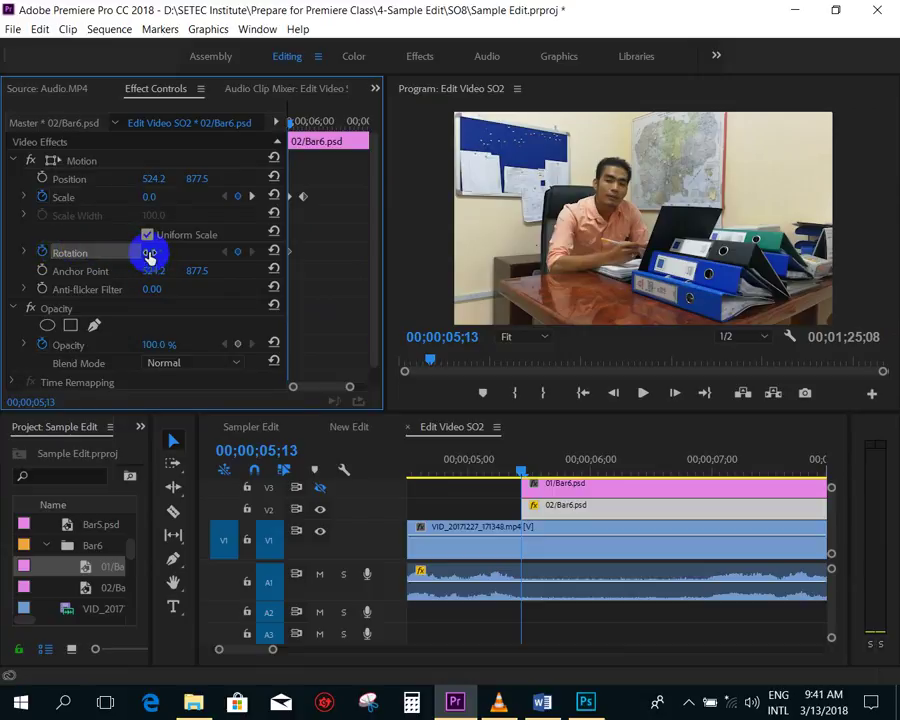
left_click(557, 484)
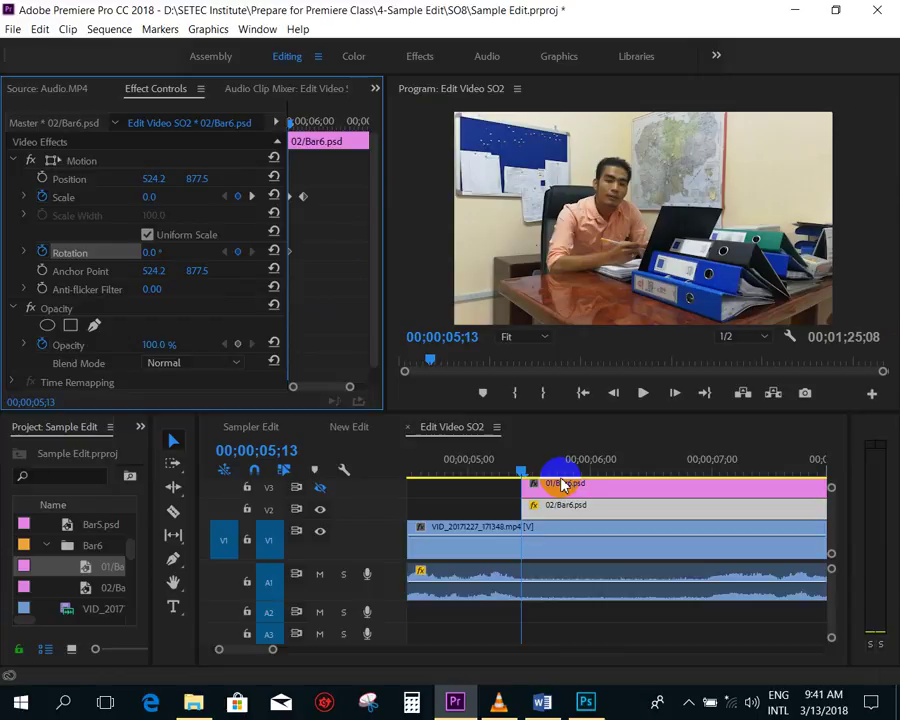
left_click_drag(524, 468, 585, 484)
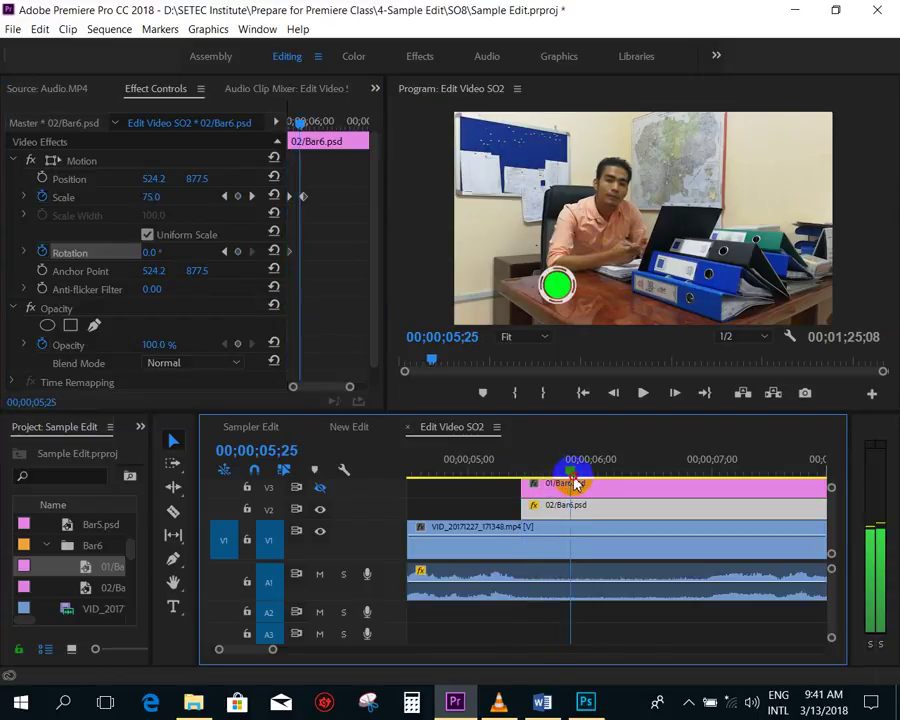
- Set the closing Rotation keyframe to one full turn and play back the spin
left_click(173, 251)
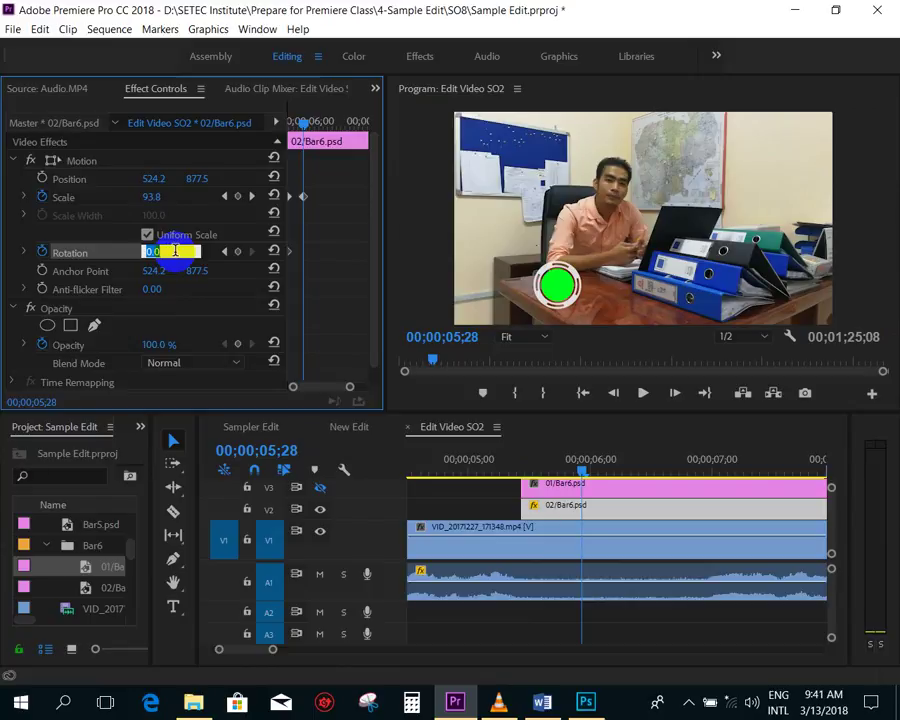
type("360")
key("Return")
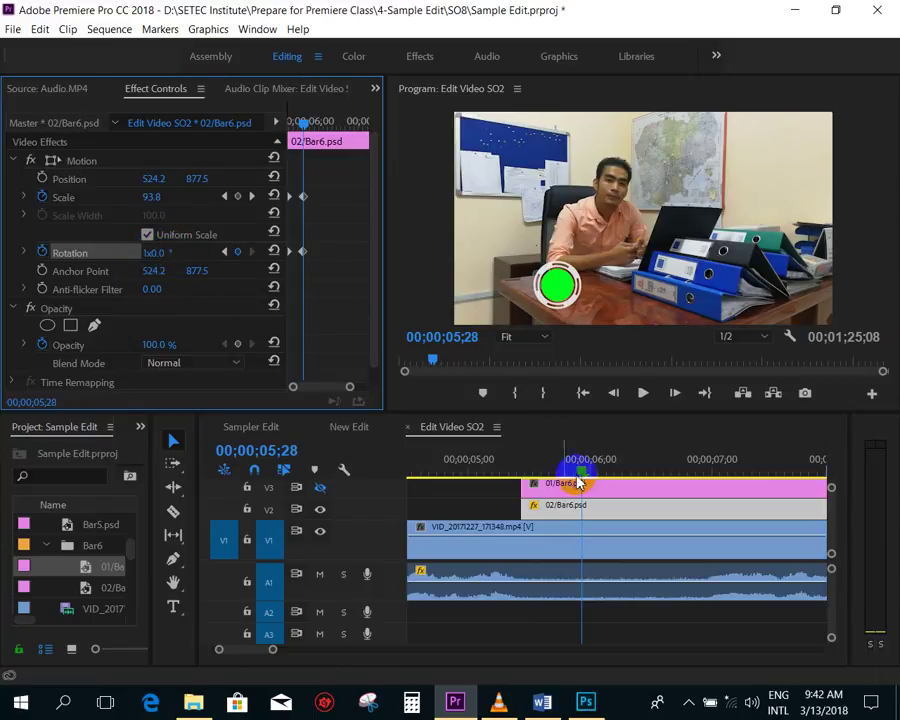
left_click(508, 470)
key("space")
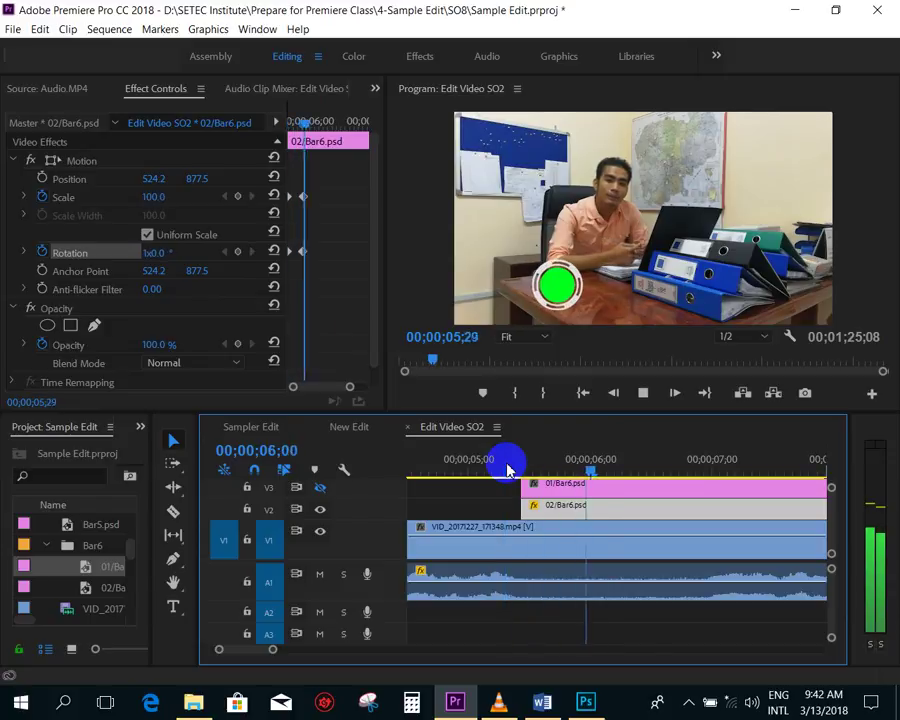
left_click(517, 467)
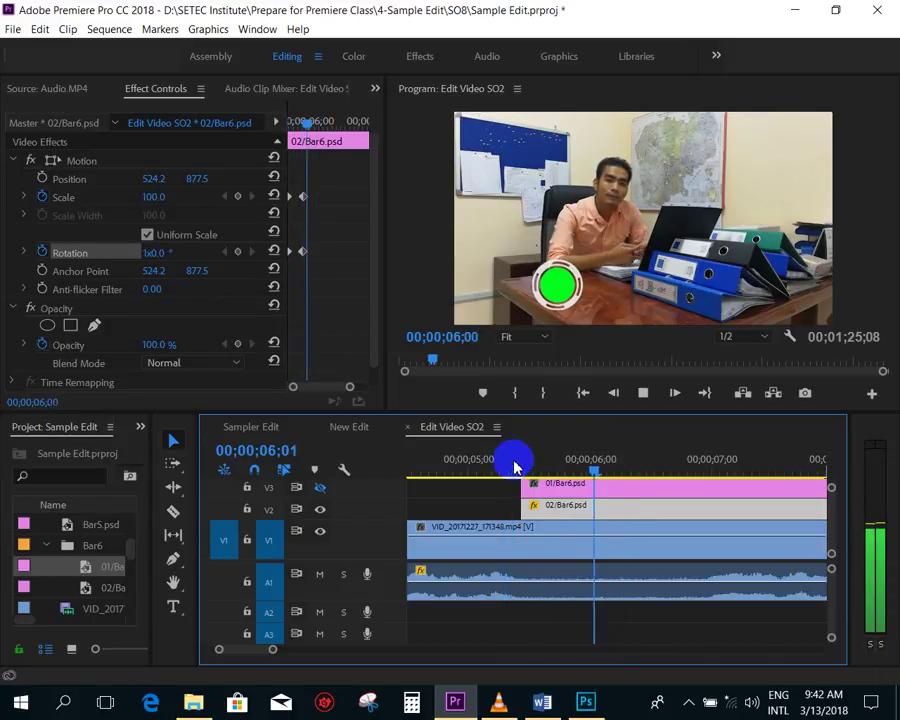
left_click(527, 466)
left_click_drag(527, 466, 516, 474)
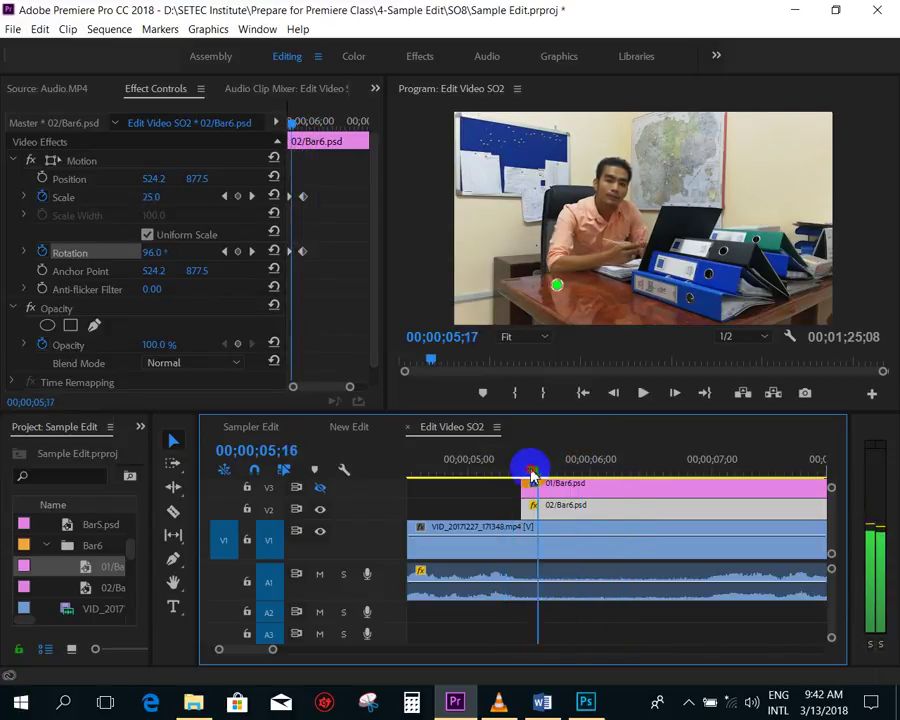
key("space")
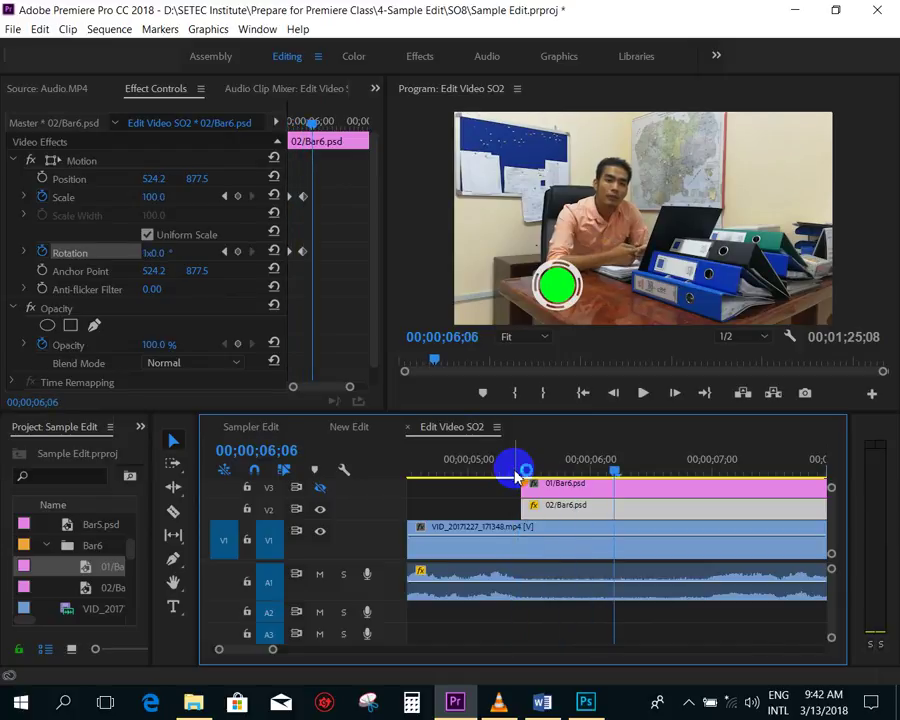
- Replay and scrub the circle's grow-and-spin animation to review it
left_click(510, 462)
key("space")
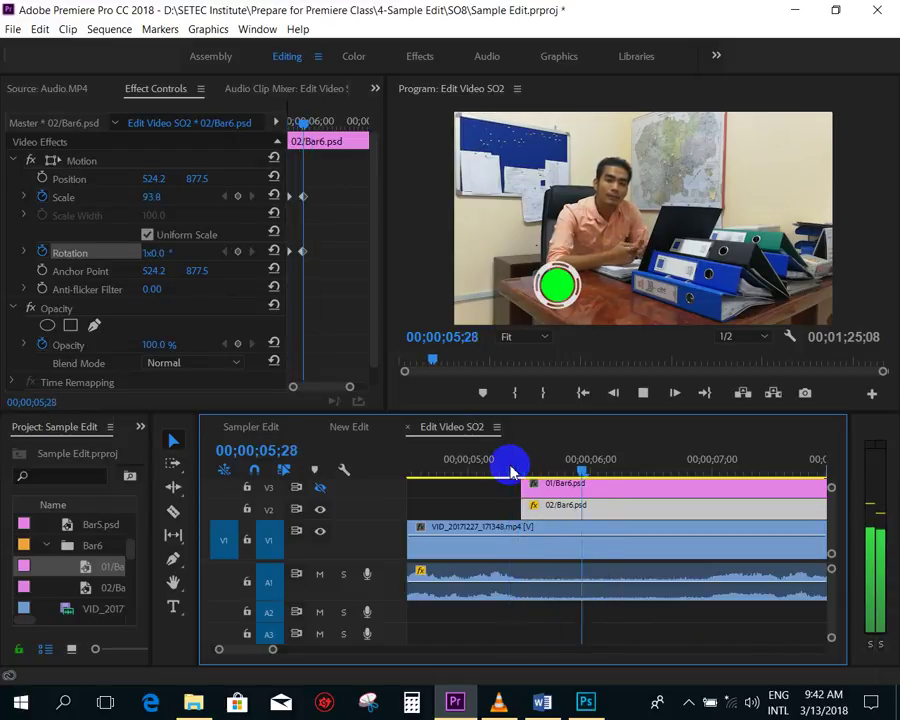
left_click(530, 467)
left_click_drag(535, 471, 521, 463)
key("space")
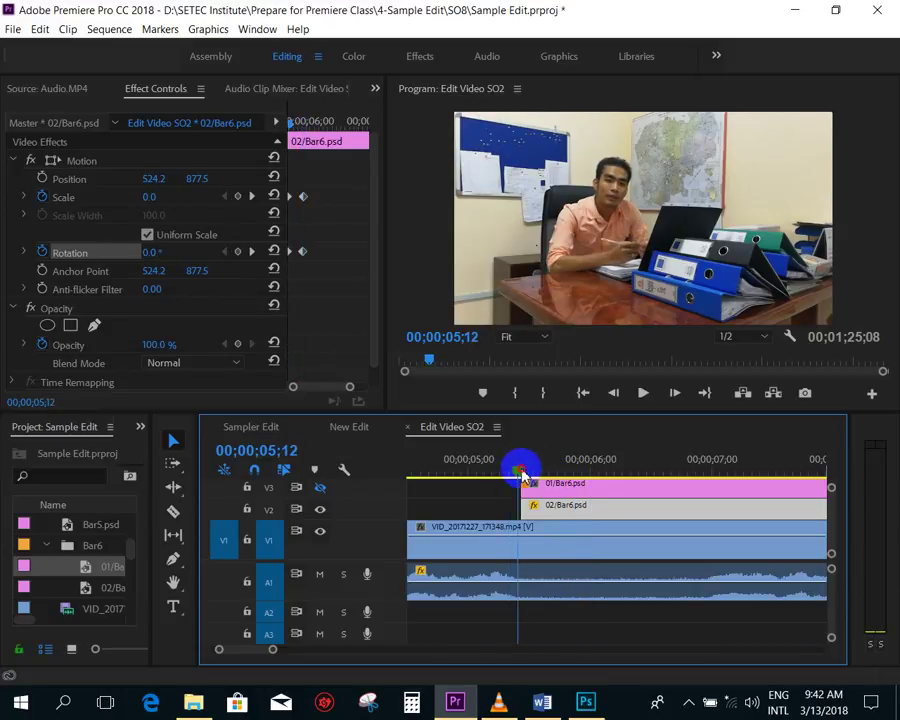
key("space")
key("space")
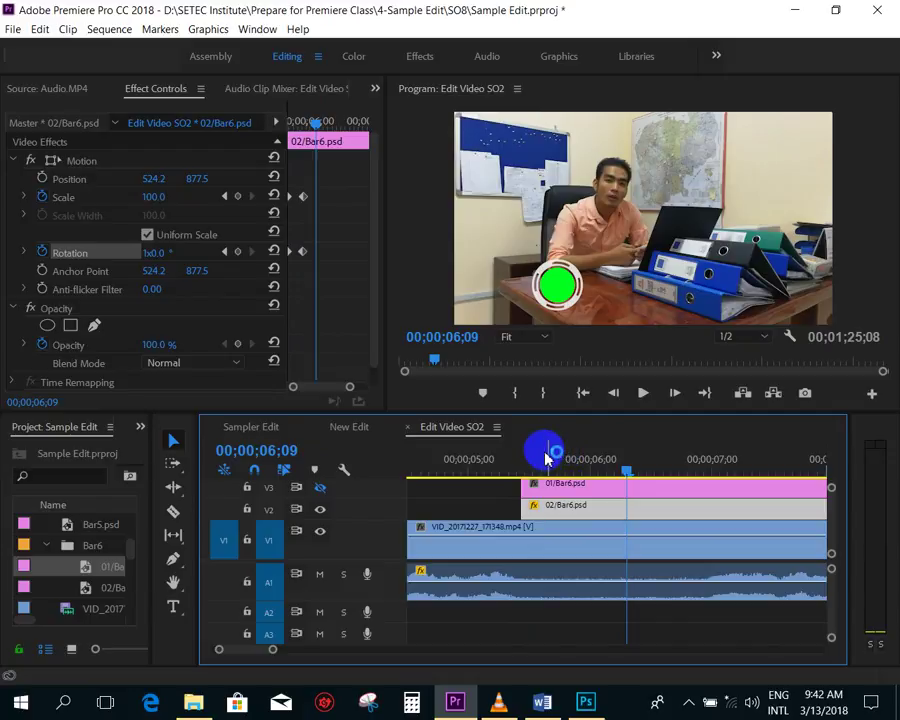
left_click_drag(522, 458, 560, 467)
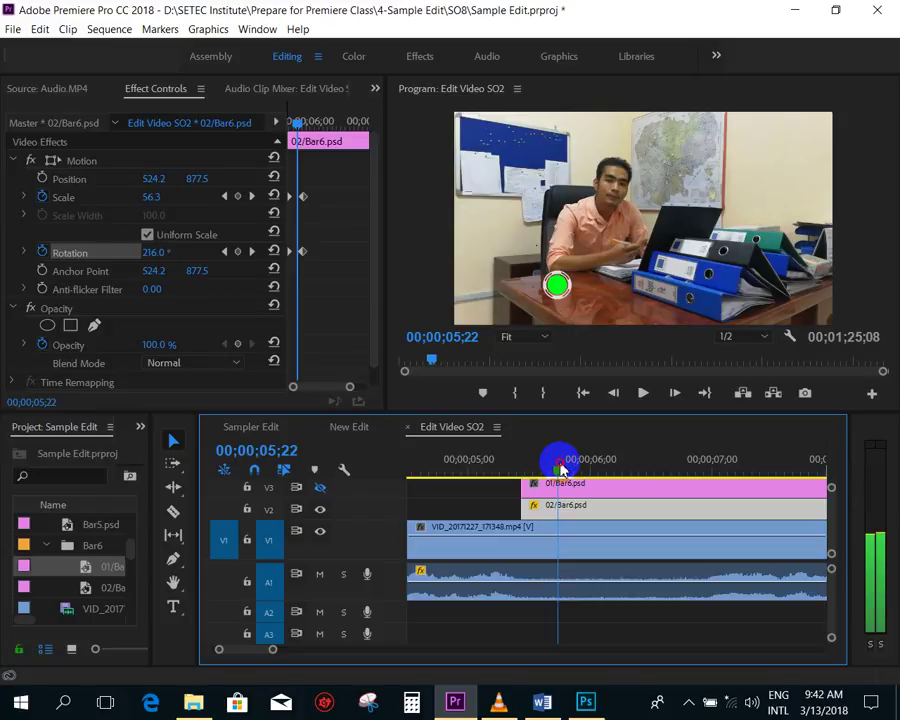
left_click_drag(560, 467, 522, 462)
key("space")
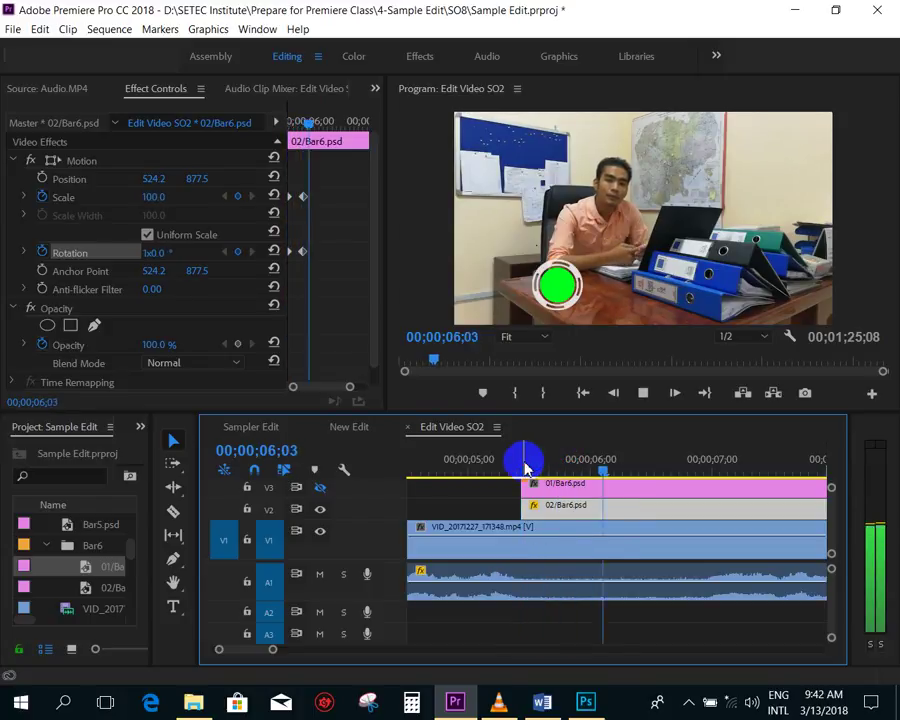
key("space")
left_click_drag(525, 466, 585, 470)
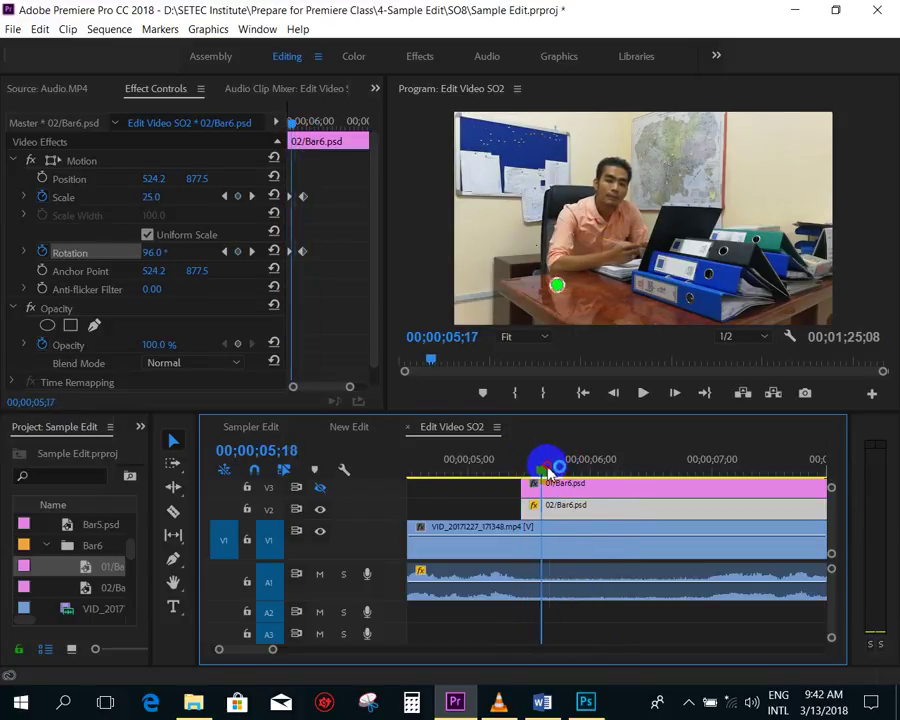
- Change the final Rotation keyframe to 2x0.0° so the circle spins two full turns
left_click(224, 252)
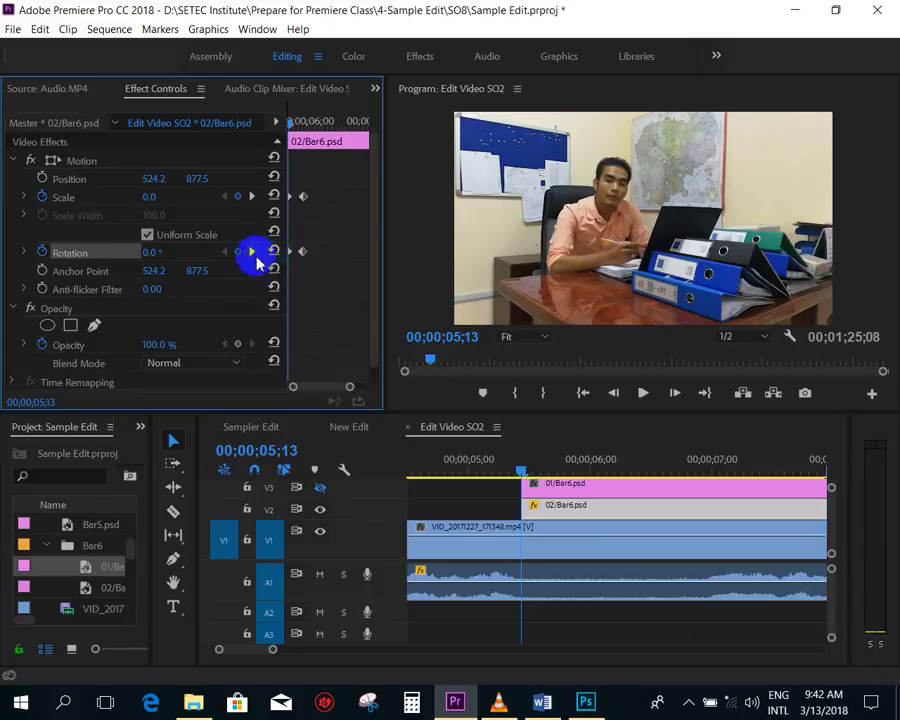
left_click(300, 124)
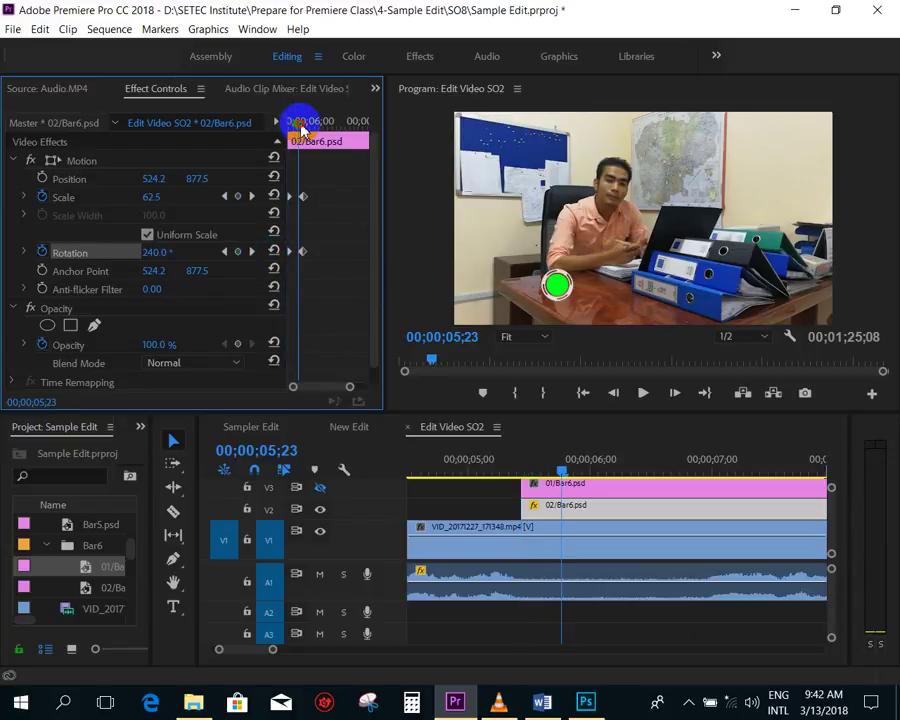
left_click(252, 251)
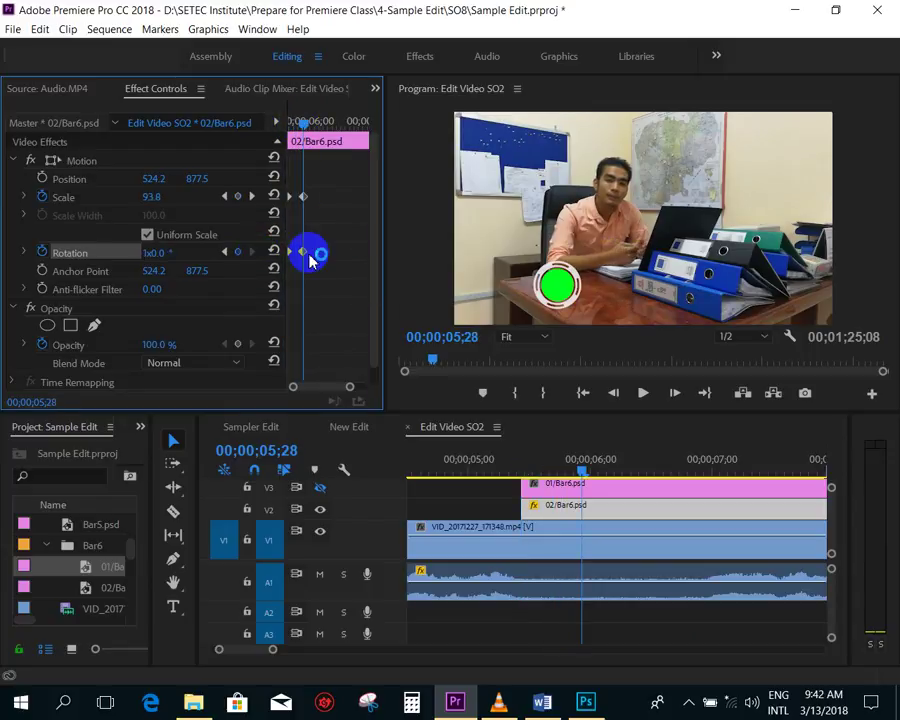
left_click(226, 251)
left_click(252, 251)
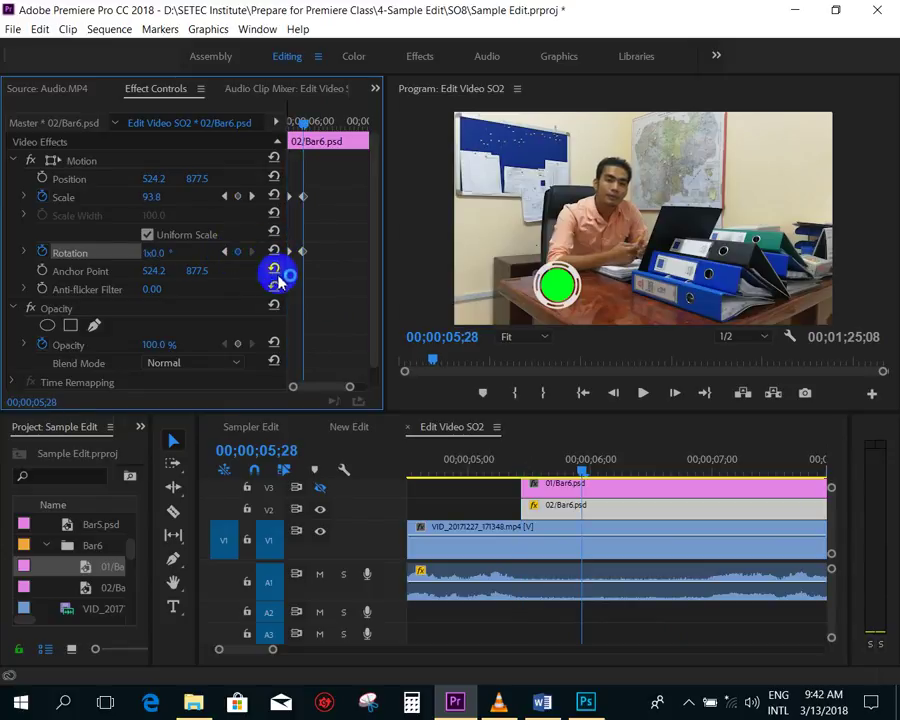
left_click(155, 254)
left_click(171, 251)
type("2")
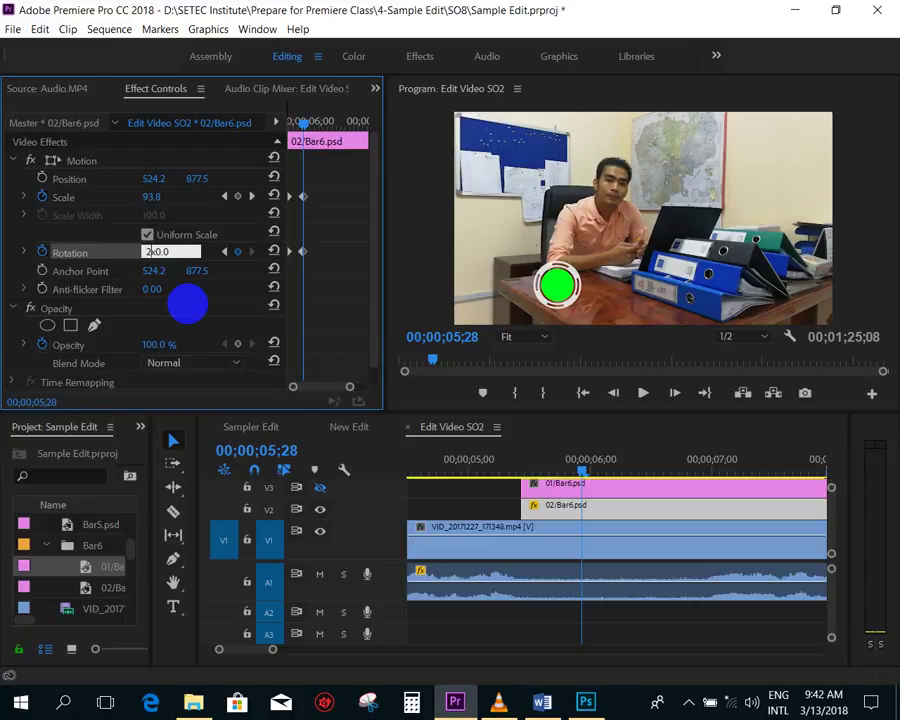
key("Return")
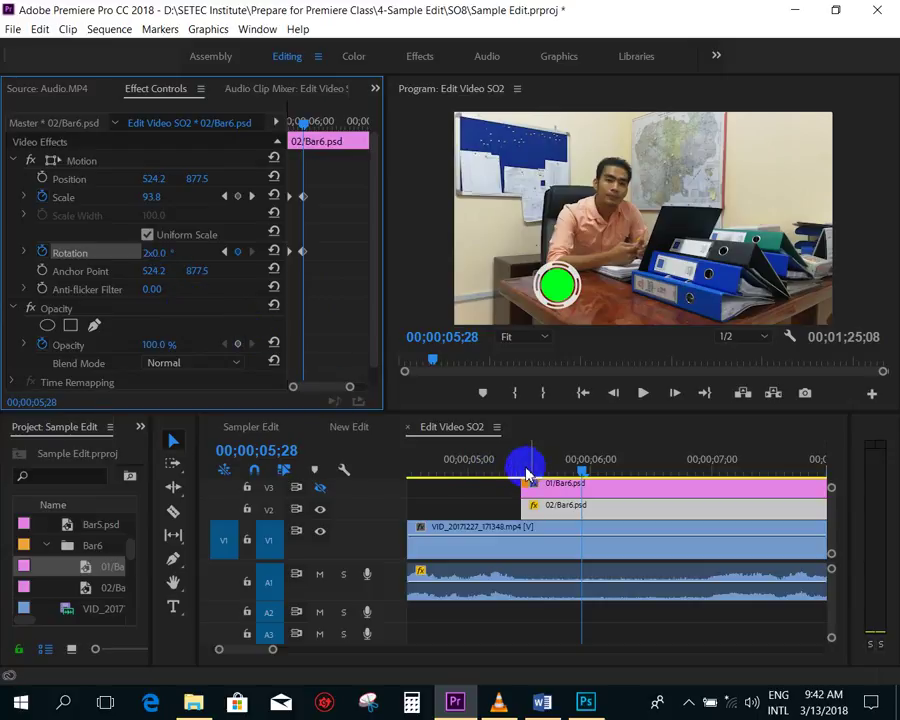
- Play back and scrub the two-turn spin from the animation start
left_click(510, 468)
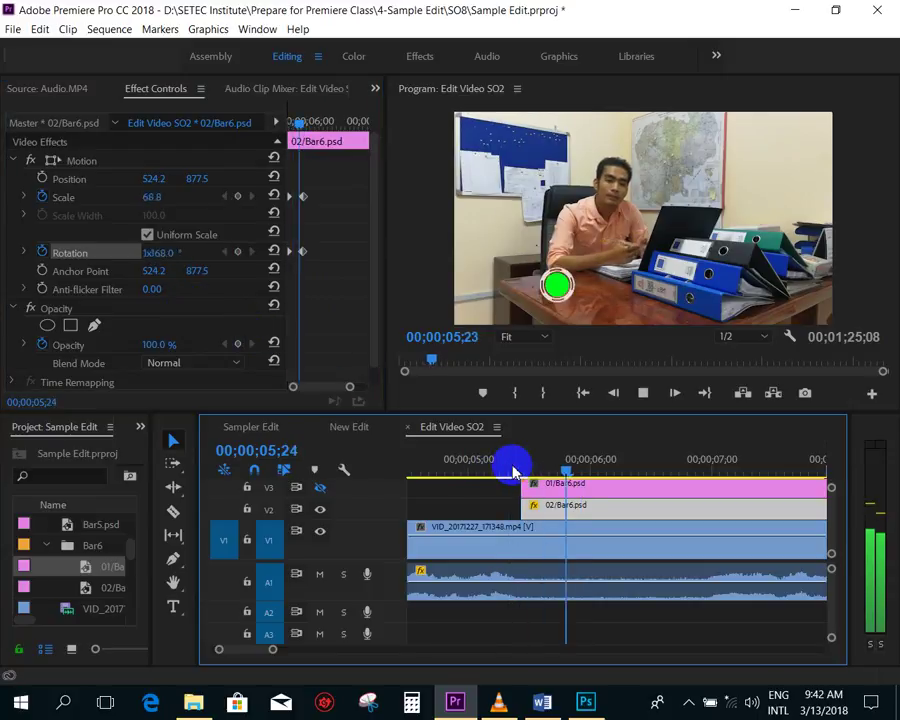
left_click(518, 468)
key("space")
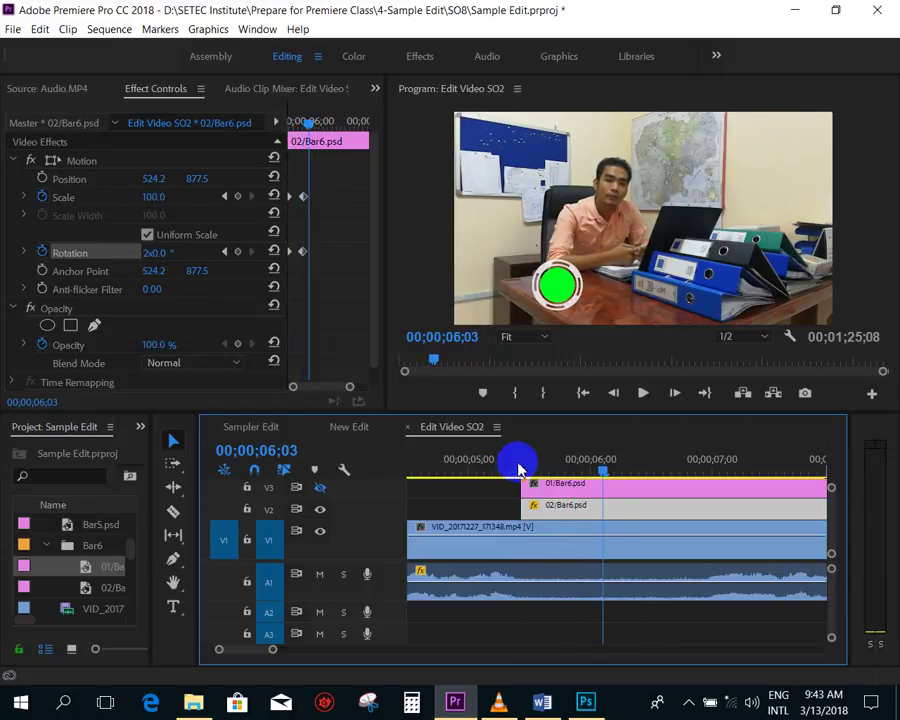
mouse_move(518, 468)
left_mouse_down()
mouse_move(578, 492)
mouse_move(538, 476)
left_mouse_up()
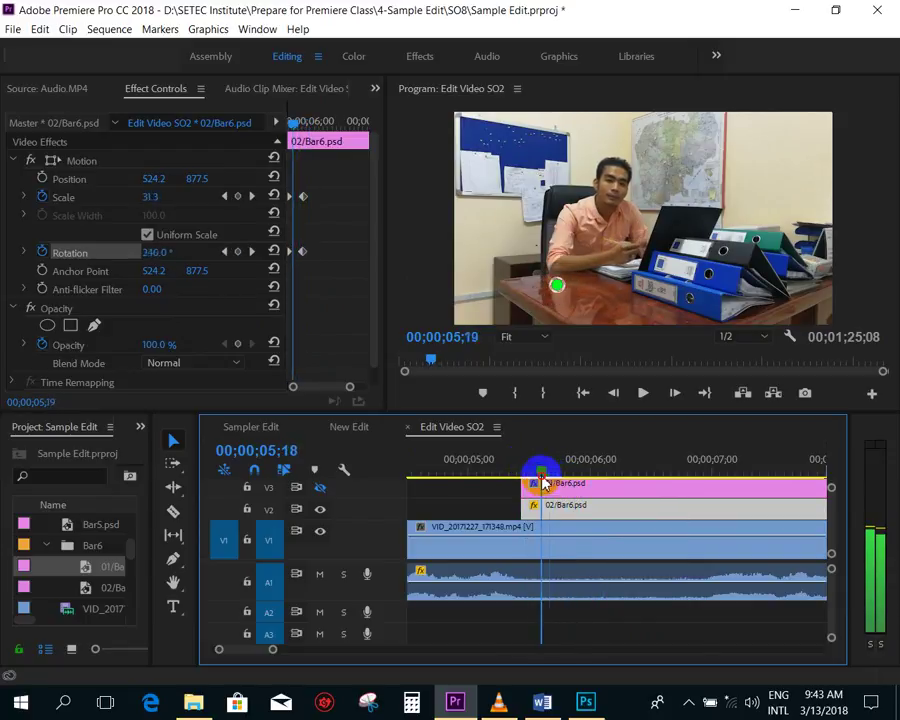
left_click(252, 252)
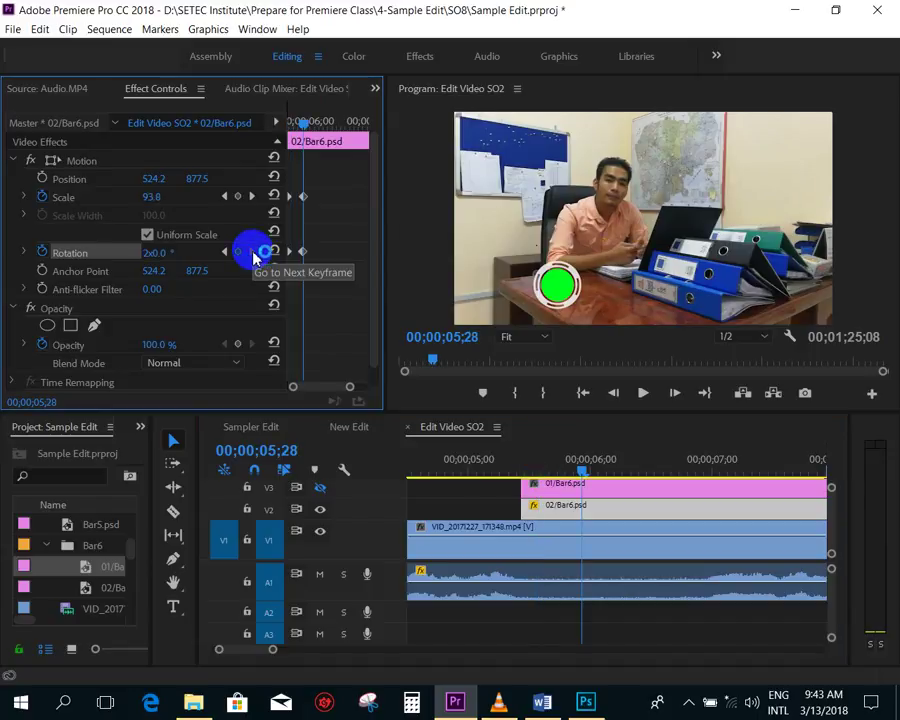
left_click(170, 255)
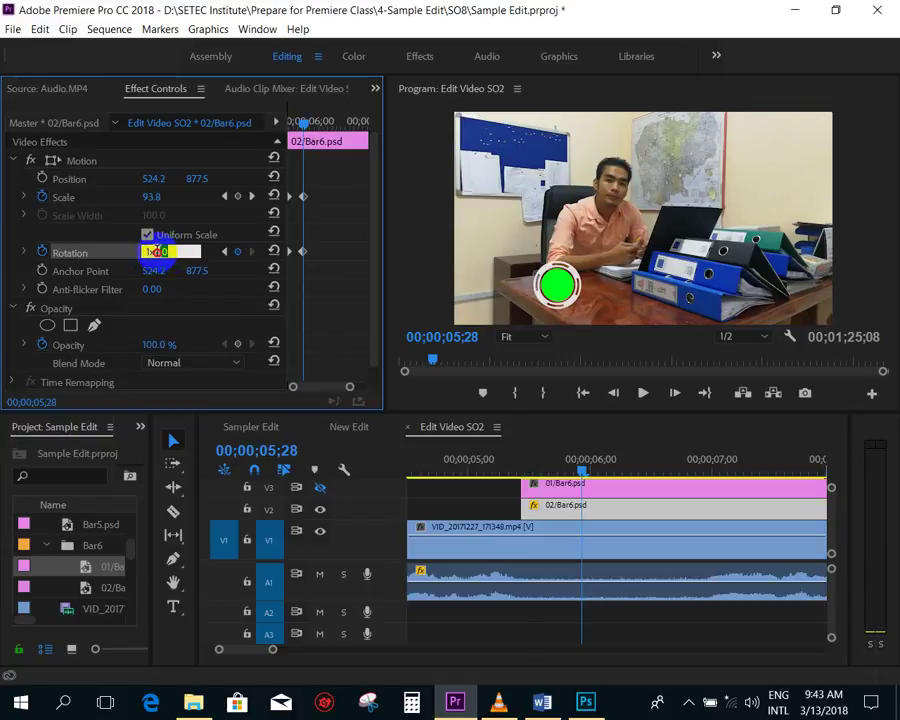
left_click_drag(160, 255, 192, 264)
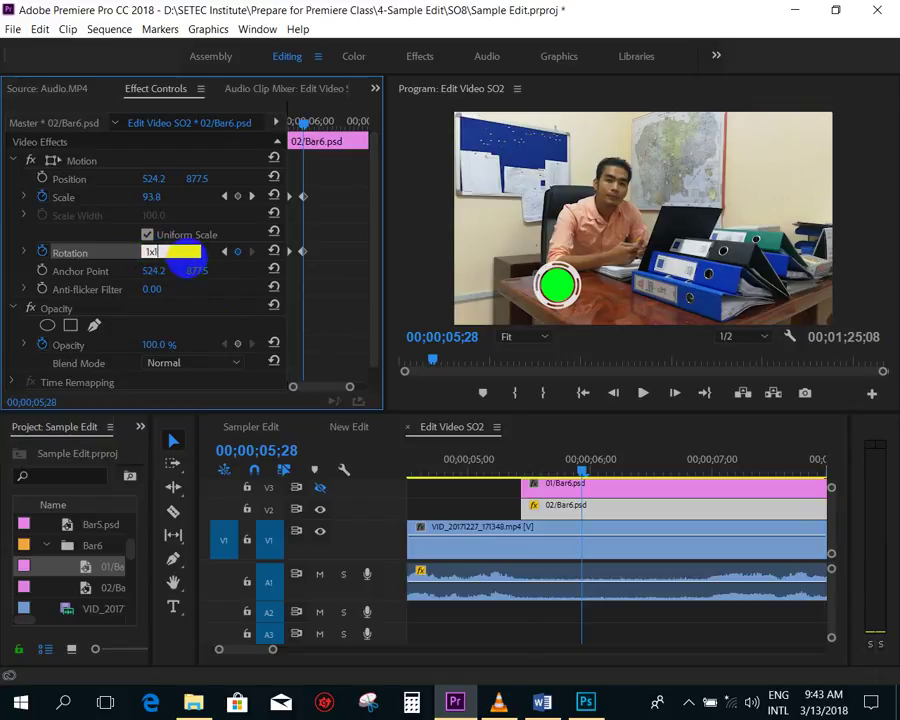
type("180")
key("Return")
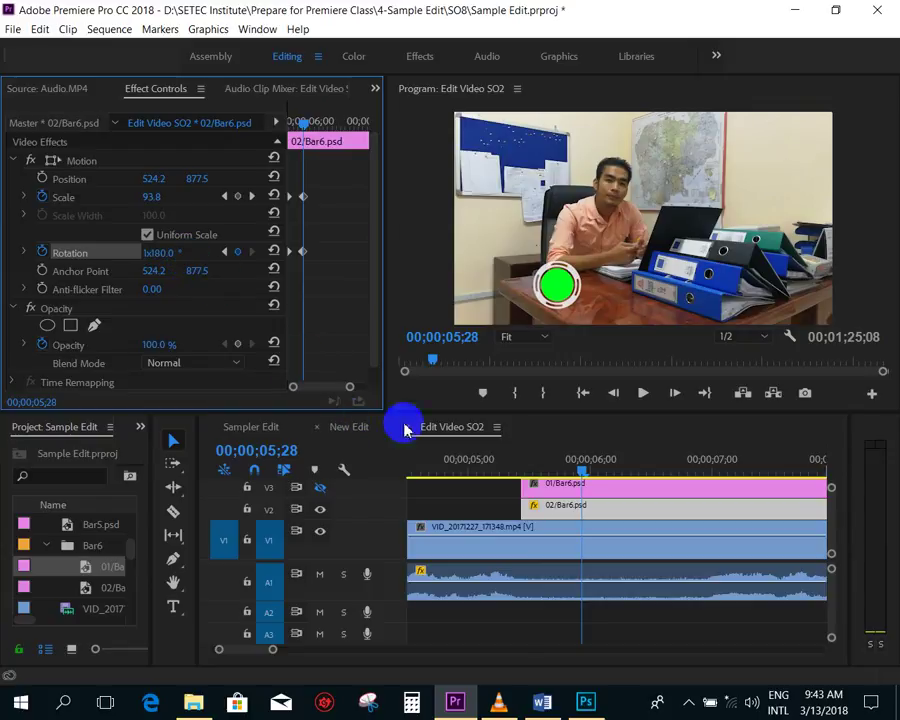
left_click(502, 460)
key("space")
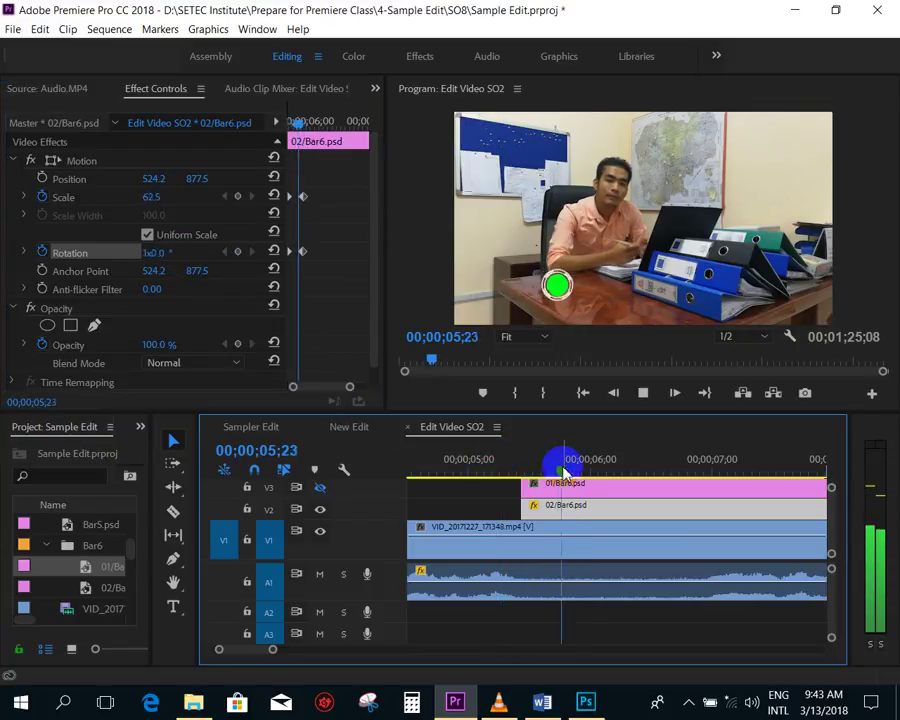
key("space")
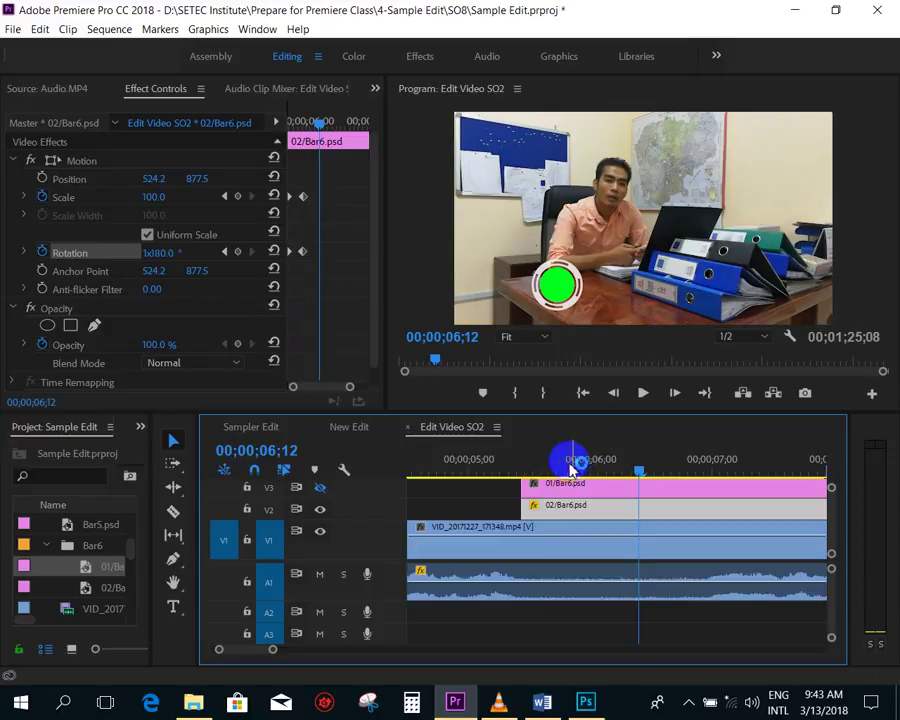
key("m")
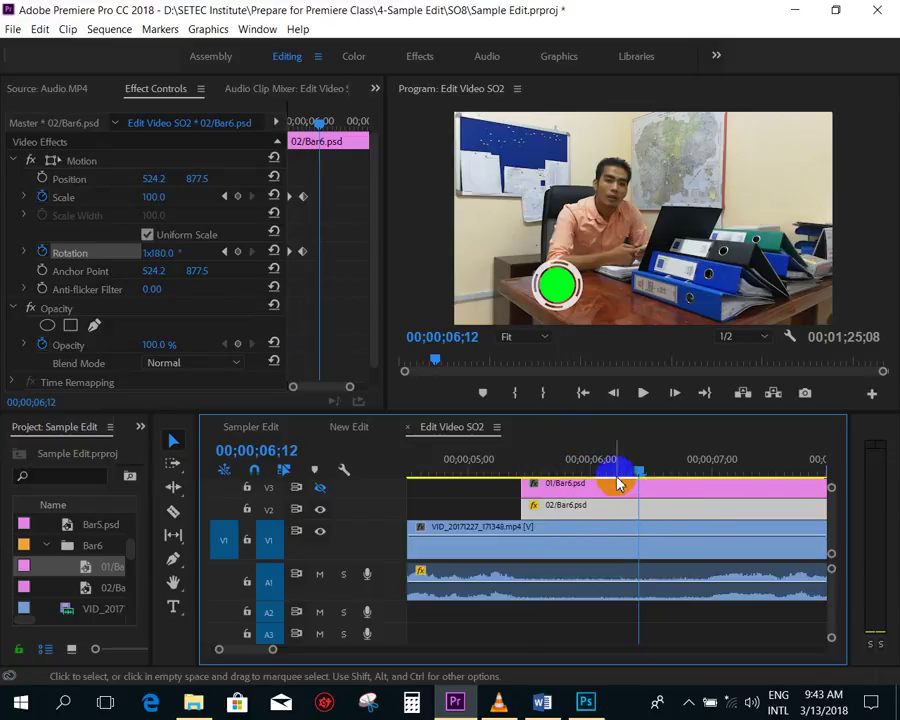
left_click(645, 510)
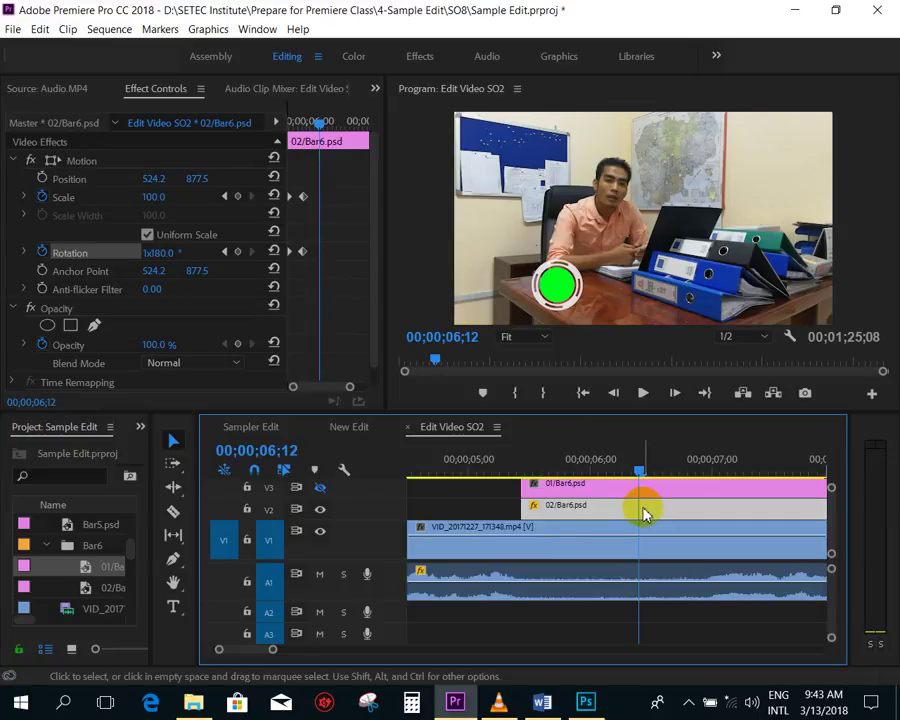
scroll(544, 482, "down", 3)
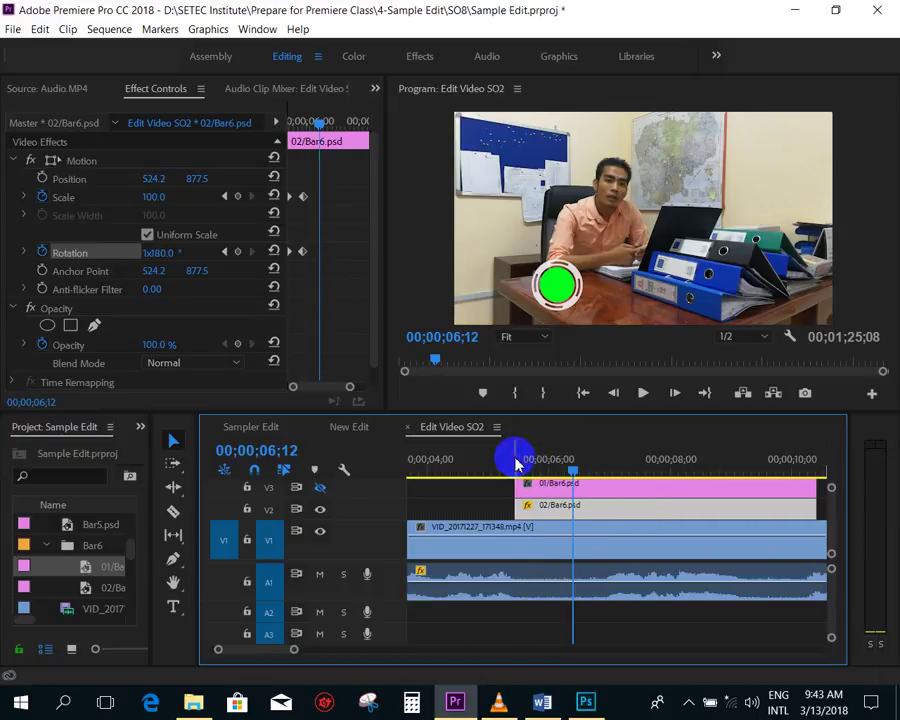
left_click(514, 460)
key("space")
key("space")
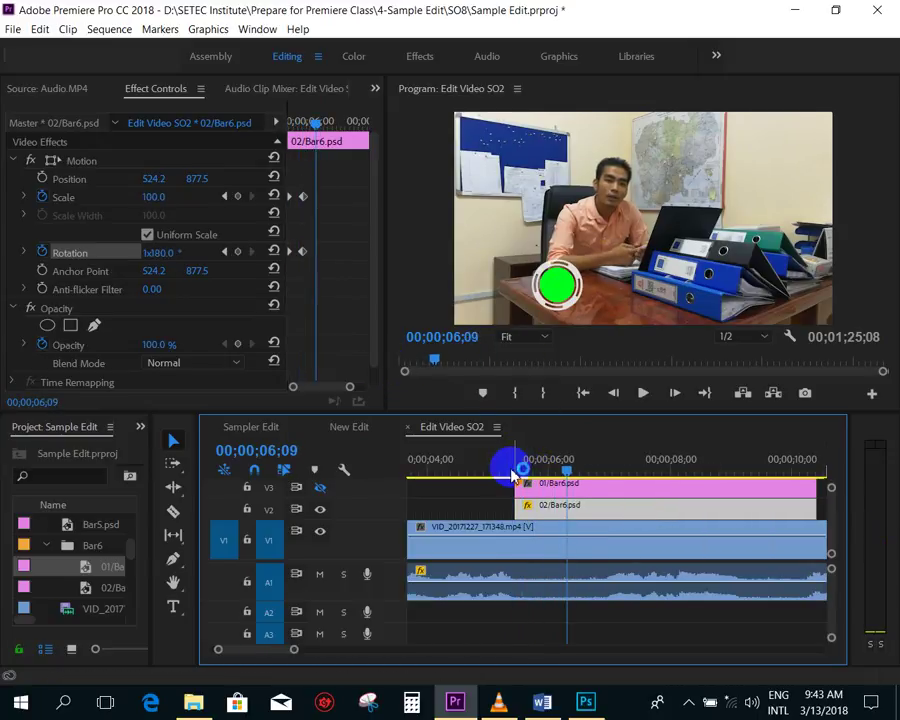
left_click_drag(517, 478, 524, 465)
left_click(292, 128)
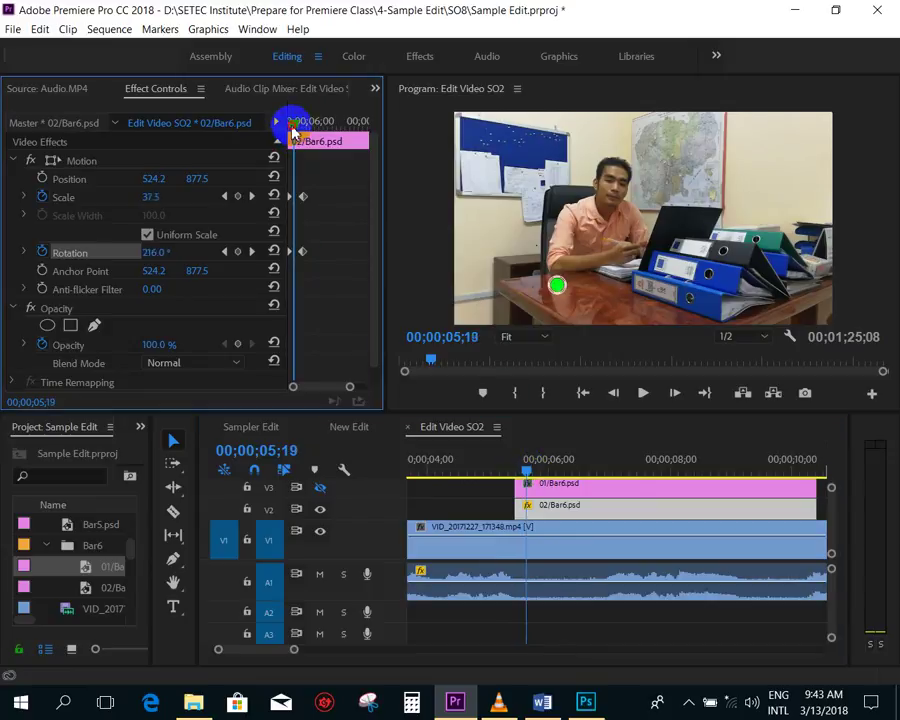
left_click_drag(292, 128, 296, 131)
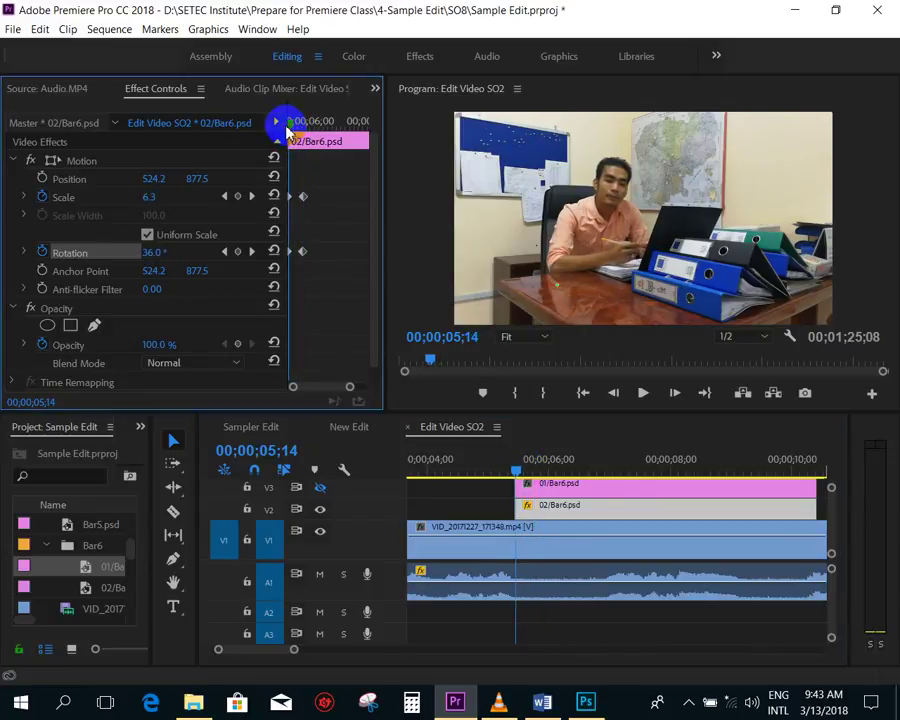
mouse_move(296, 133)
left_mouse_down()
mouse_move(287, 126)
mouse_move(301, 121)
left_mouse_up()
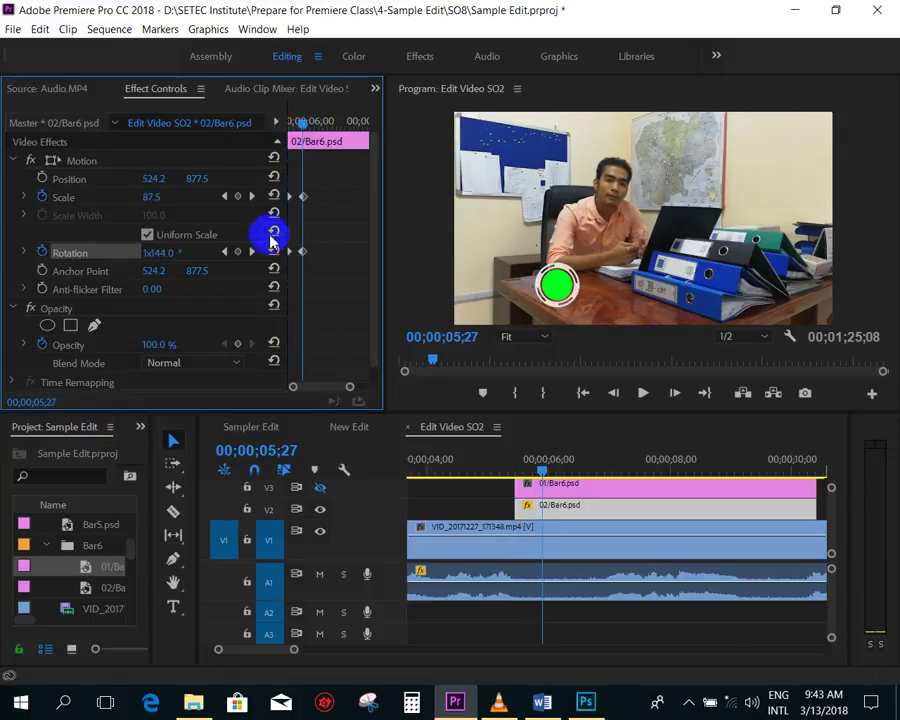
left_click(548, 471)
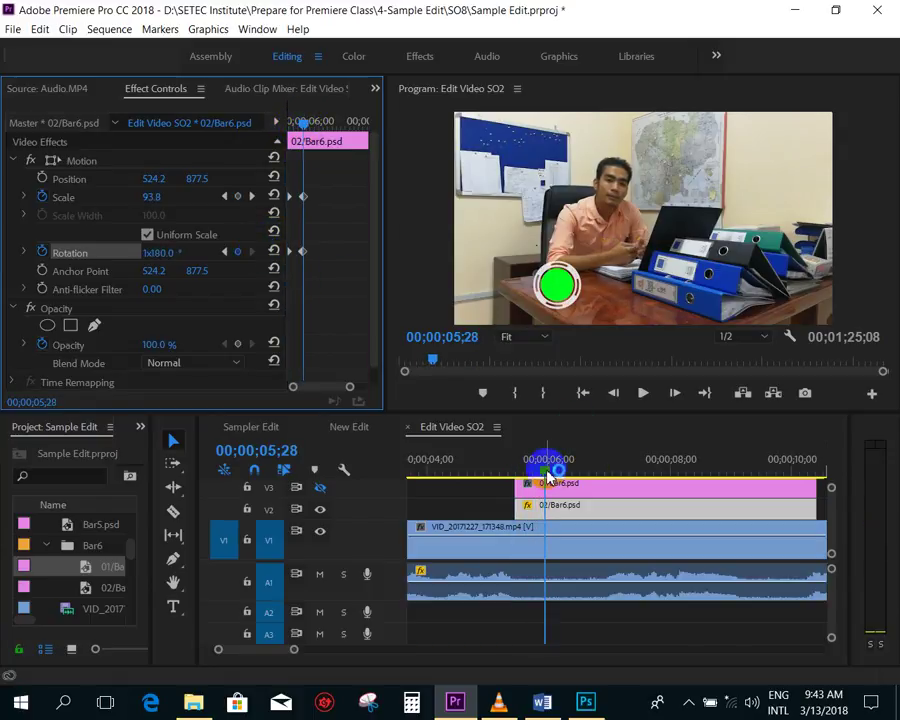
left_click_drag(548, 473, 817, 482)
- Add a Rotation keyframe at the clip end with one extra 360° turn, then play back
left_click(168, 251)
type("1x360")
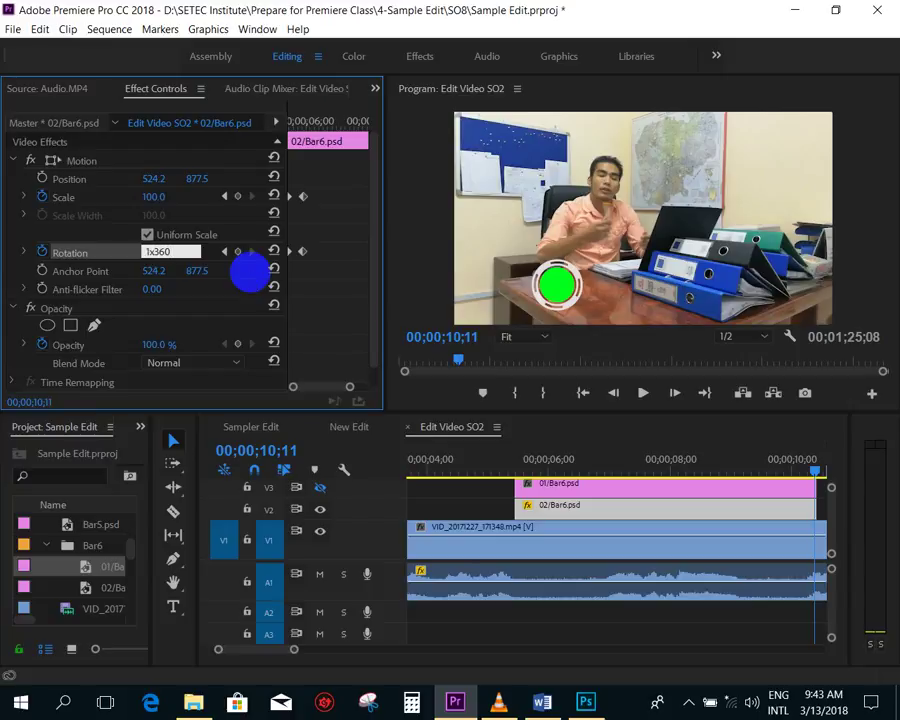
key("Return")
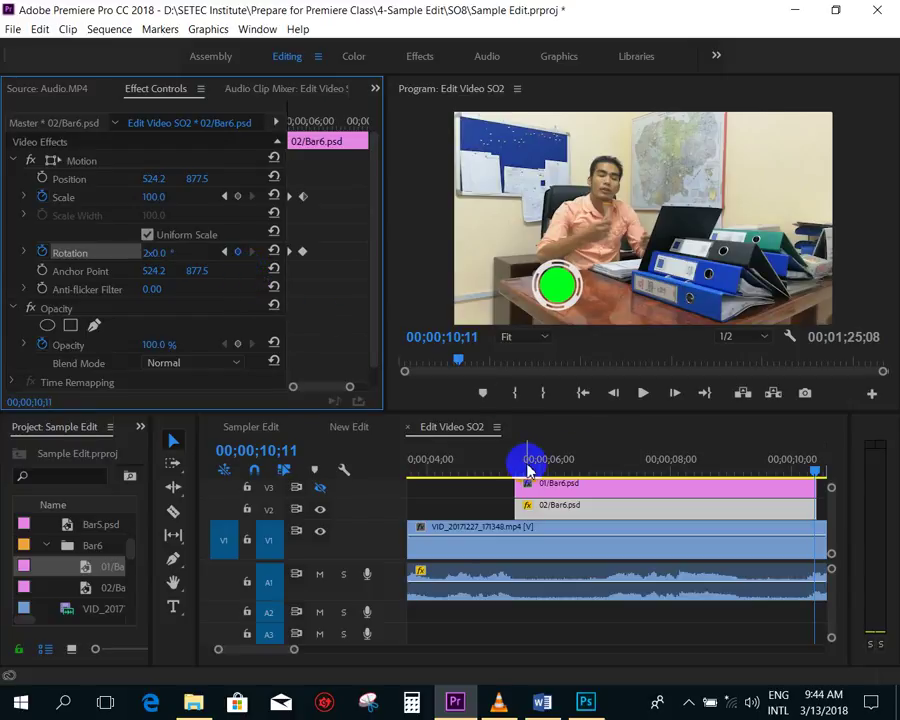
left_click(514, 460)
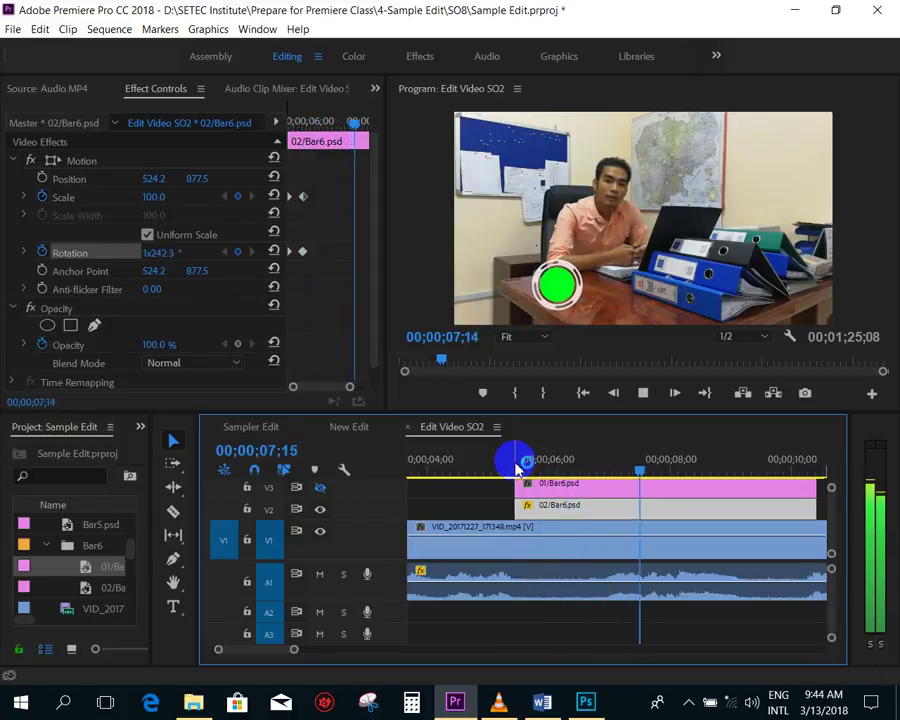
key("minus")
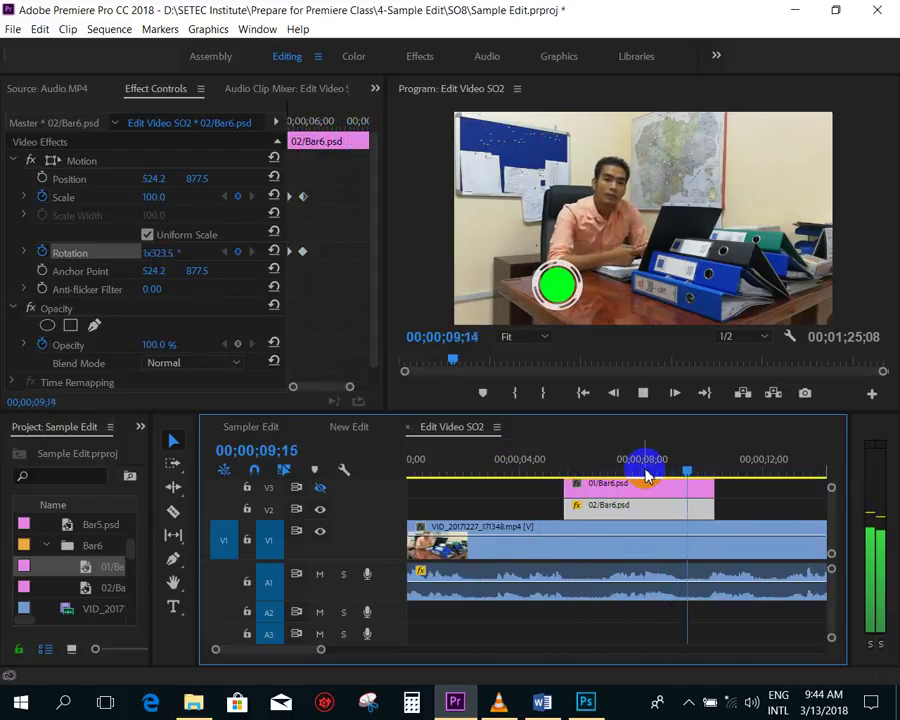
key("space")
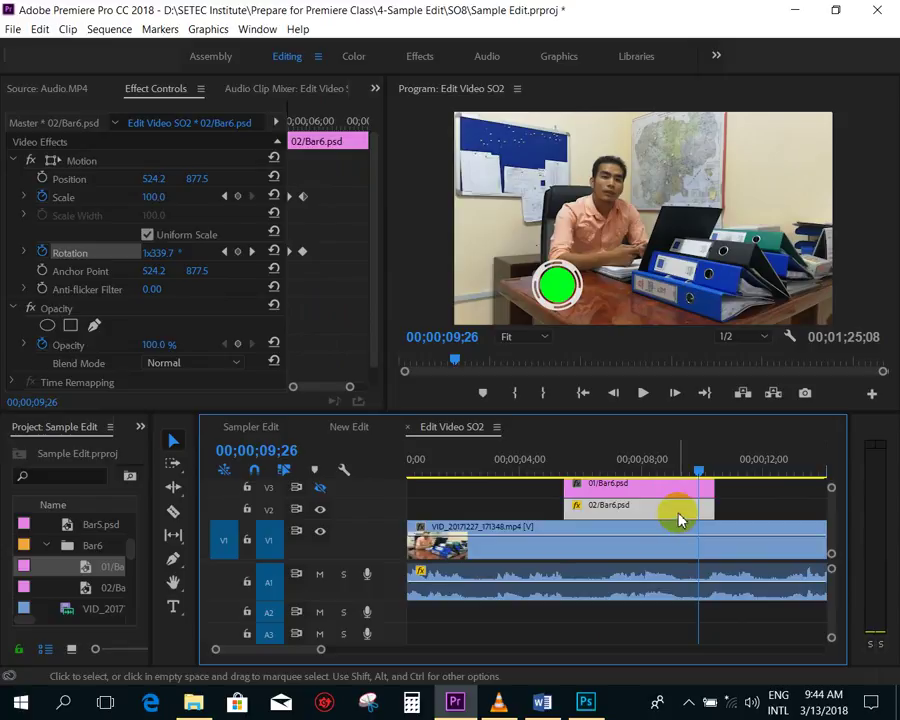
- Widen Effect Controls and confirm the Rotation value at the circle's full-size keyframe
left_click(356, 320)
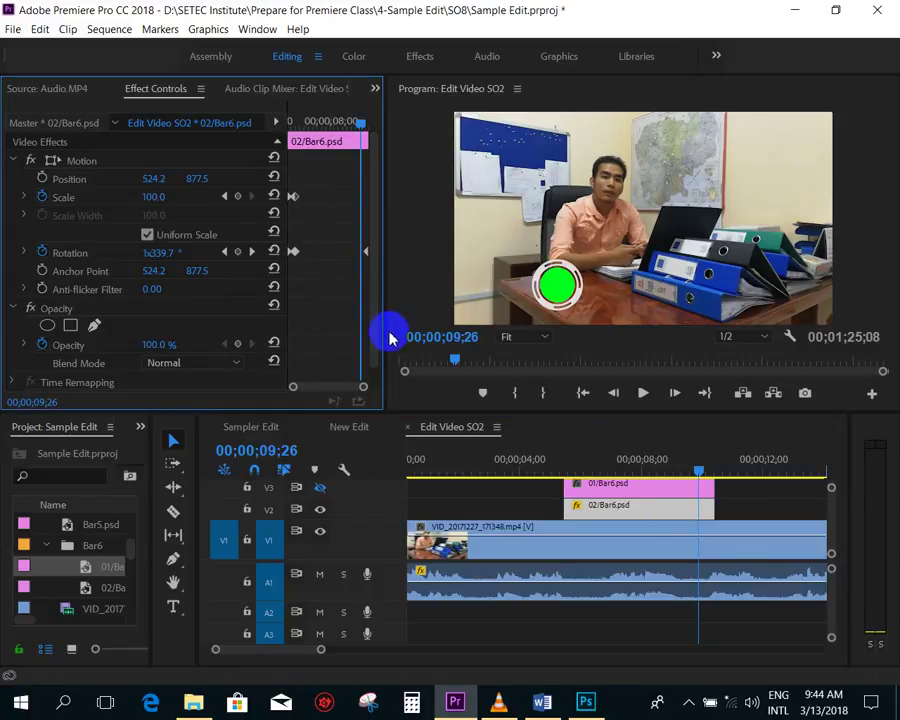
left_click_drag(386, 293, 438, 297)
mouse_move(363, 121)
left_mouse_down()
mouse_move(313, 131)
mouse_move(313, 120)
mouse_move(333, 126)
left_mouse_up()
left_click(168, 254)
left_click(328, 127)
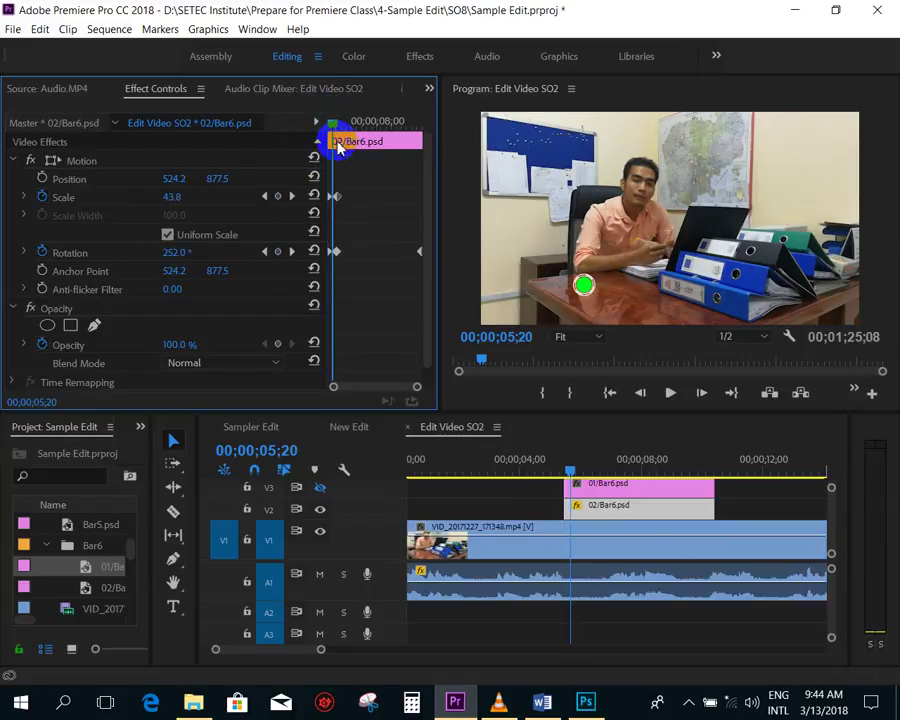
left_click(291, 251)
left_click(170, 255)
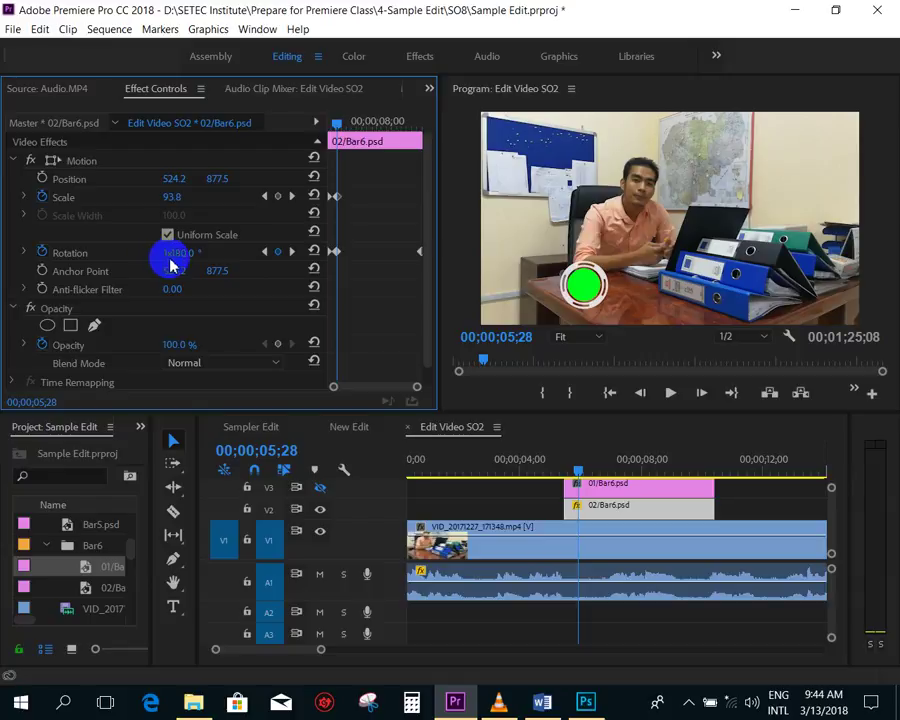
key("Return")
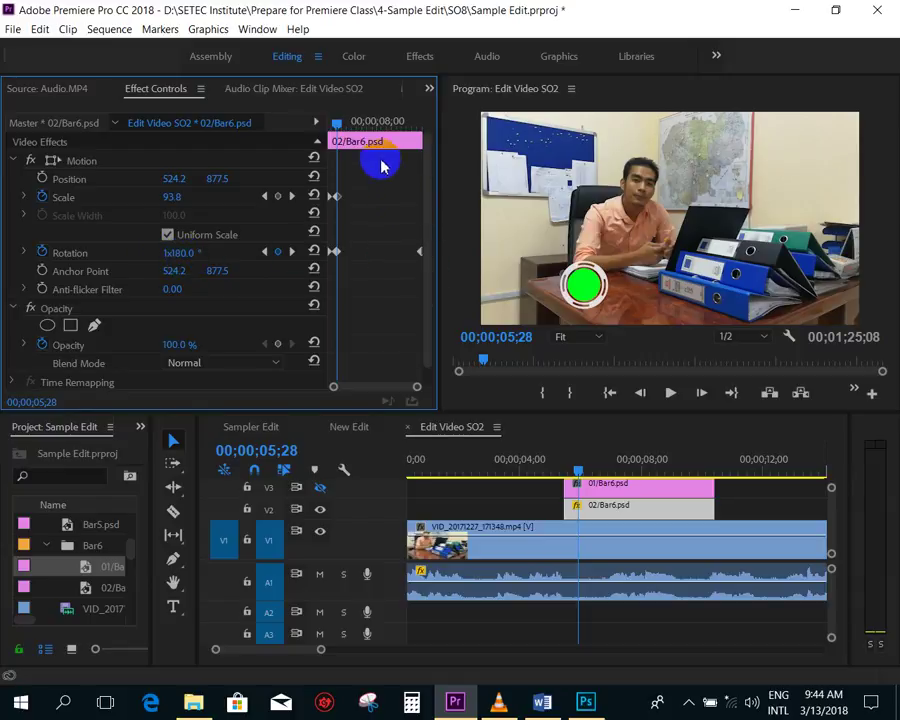
left_click(337, 252)
left_click_drag(347, 258, 420, 258)
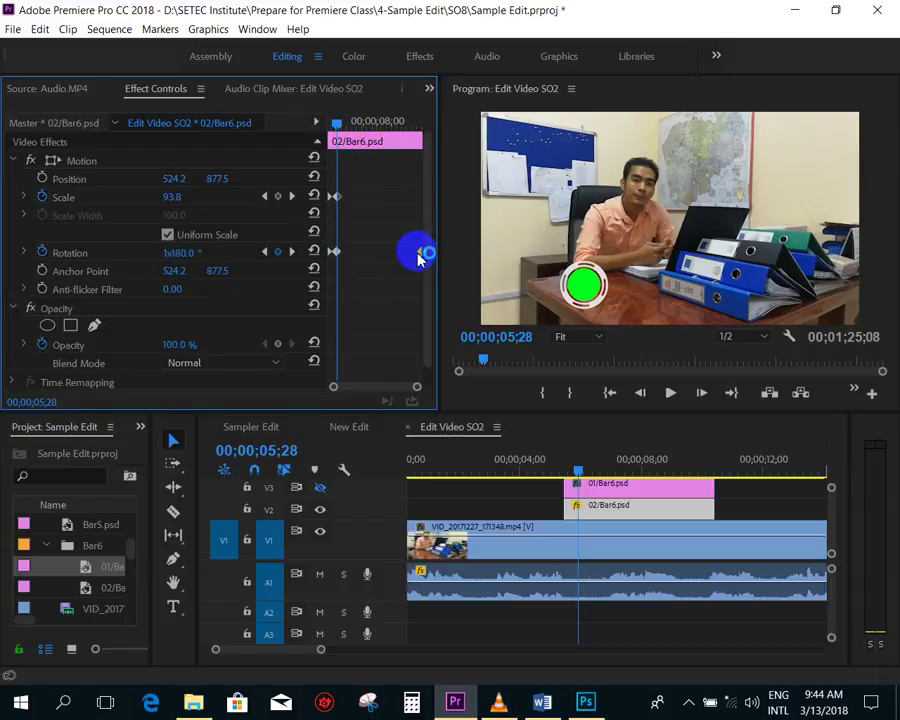
- Check the 2x0.0° Rotation at 10;12 and play back from before the circle appears
left_click_drag(336, 124, 424, 130)
left_click(181, 256)
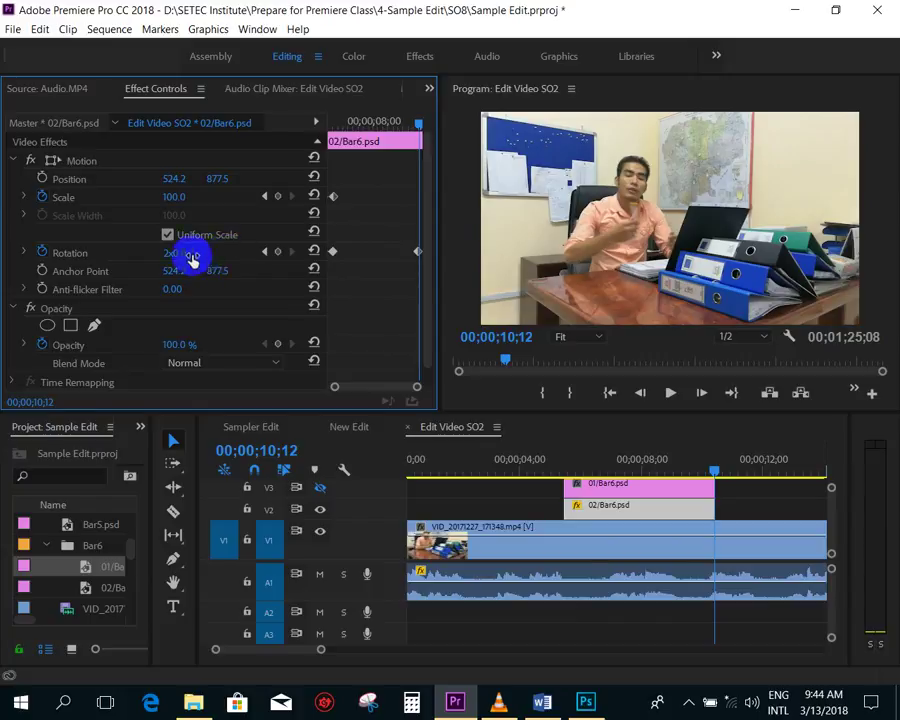
left_click(558, 465)
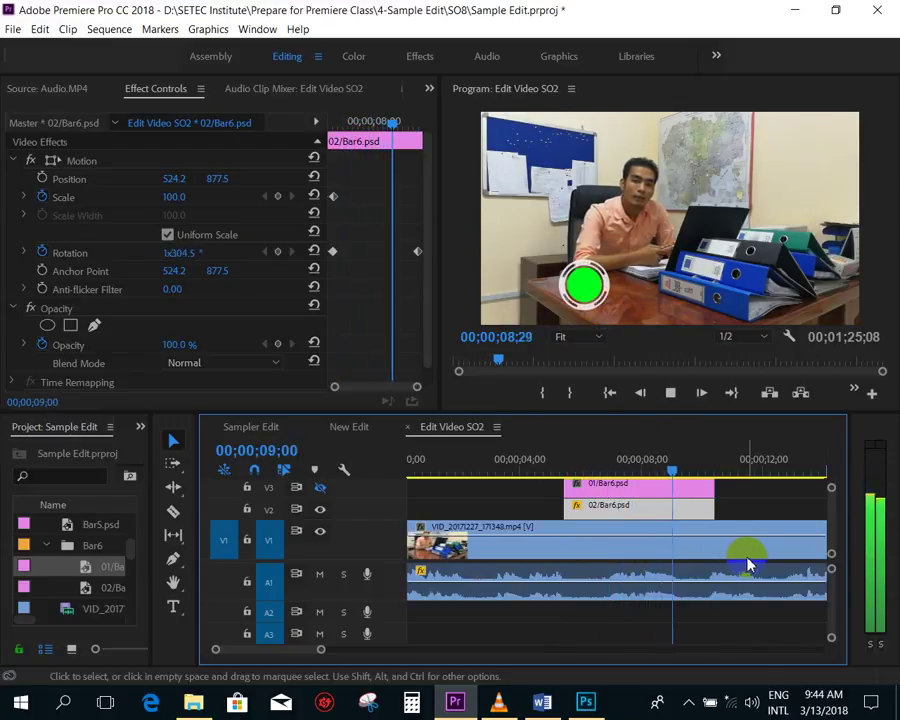
left_click(743, 502)
left_click_drag(578, 465, 565, 466)
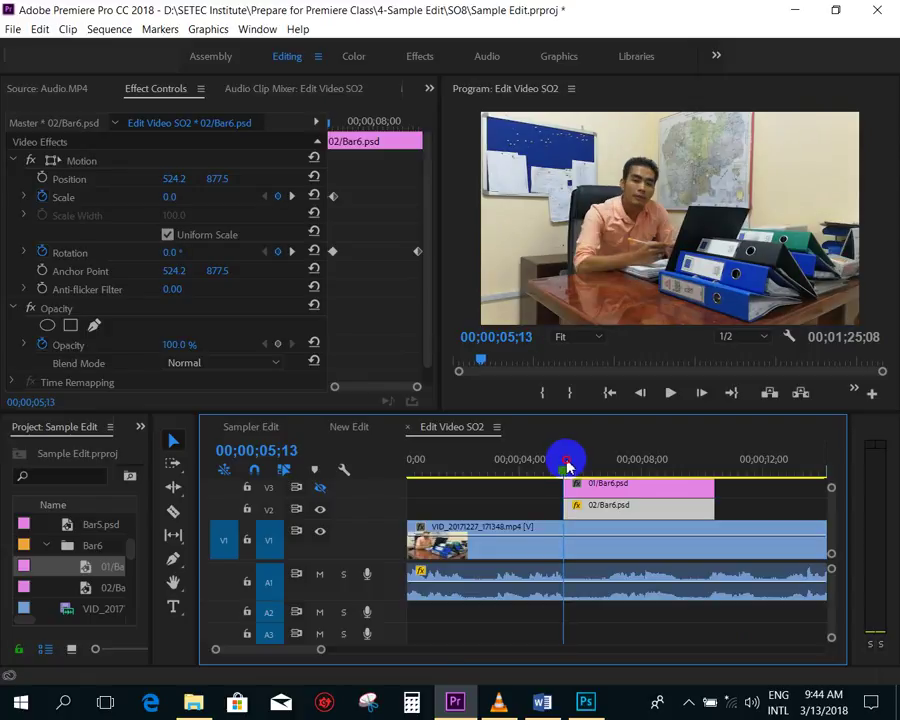
- Select the 01/Bar6.psd bar clip and save the project
left_click(592, 492)
left_click(592, 495)
key("ctrl+s")
- Turn V3 track output back on and play the lower third with the white bar showing
left_click(319, 489)
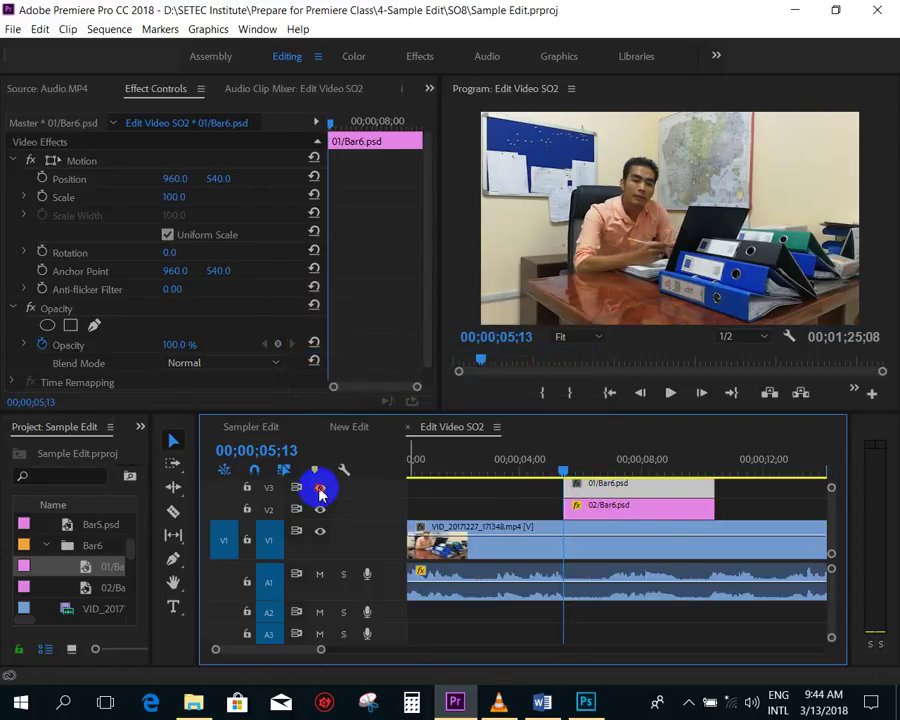
left_click(319, 492)
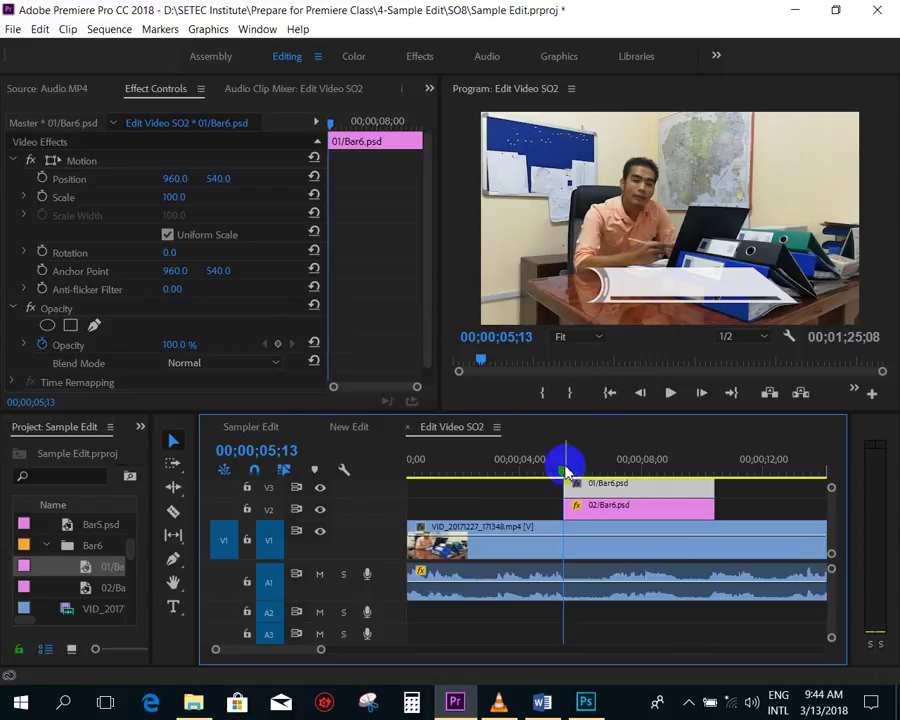
left_click_drag(566, 470, 583, 470)
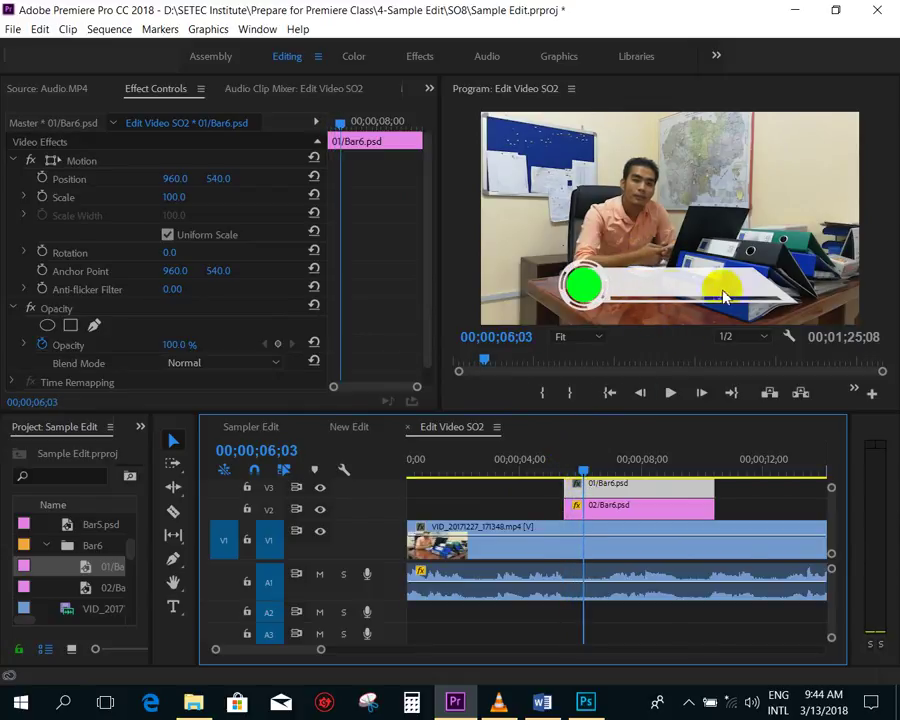
left_click(673, 393)
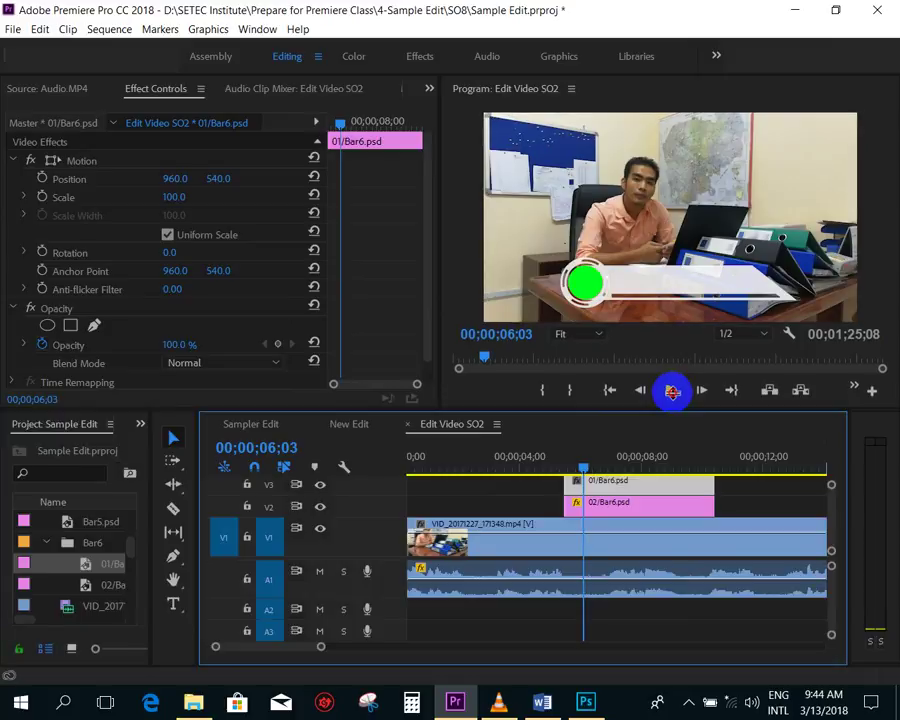
left_click(740, 474)
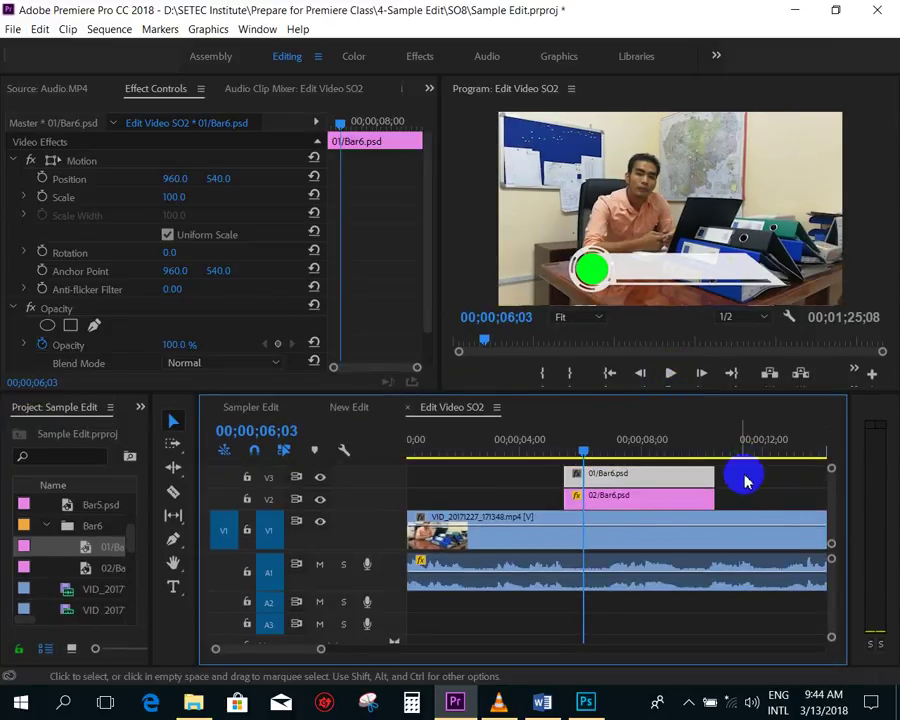
left_click(684, 480)
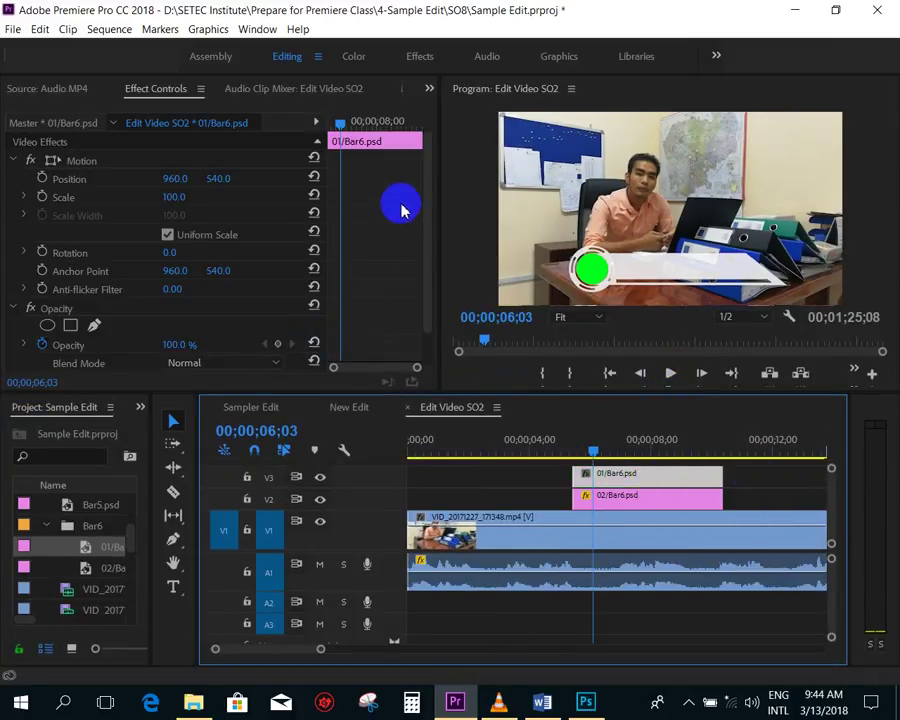
scroll(426, 215, "down", 2)
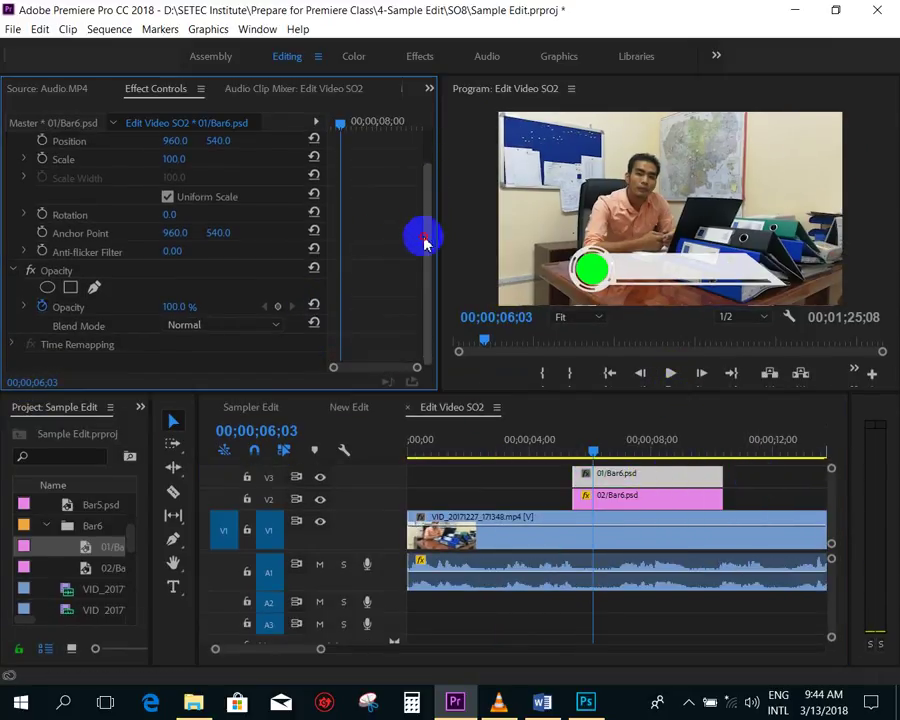
- Draw a free-form opacity mask on the white bar and pull its right corners inward
left_click(94, 289)
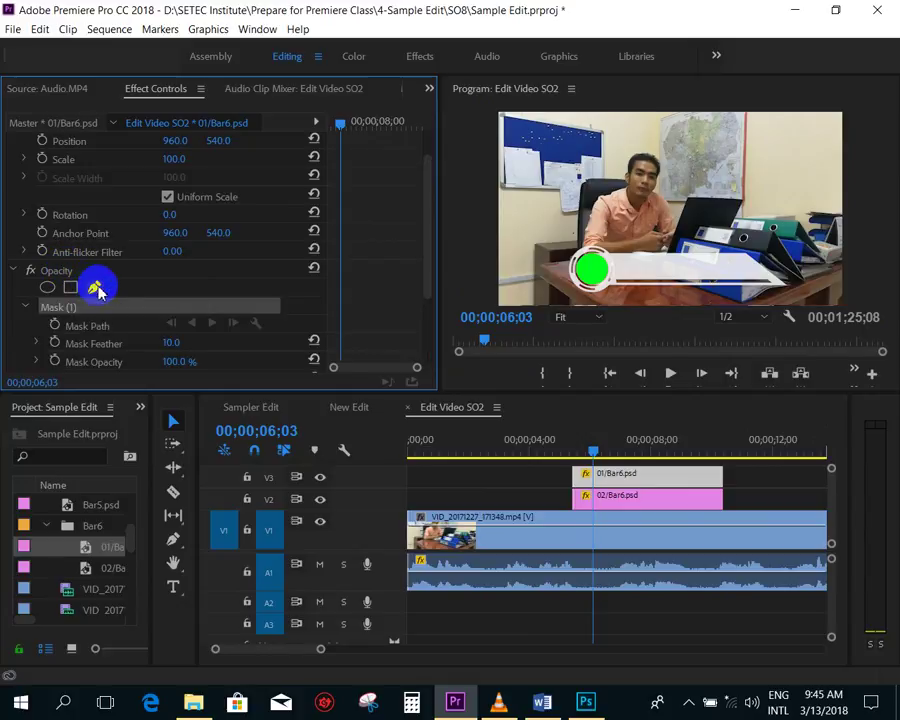
left_click(561, 237)
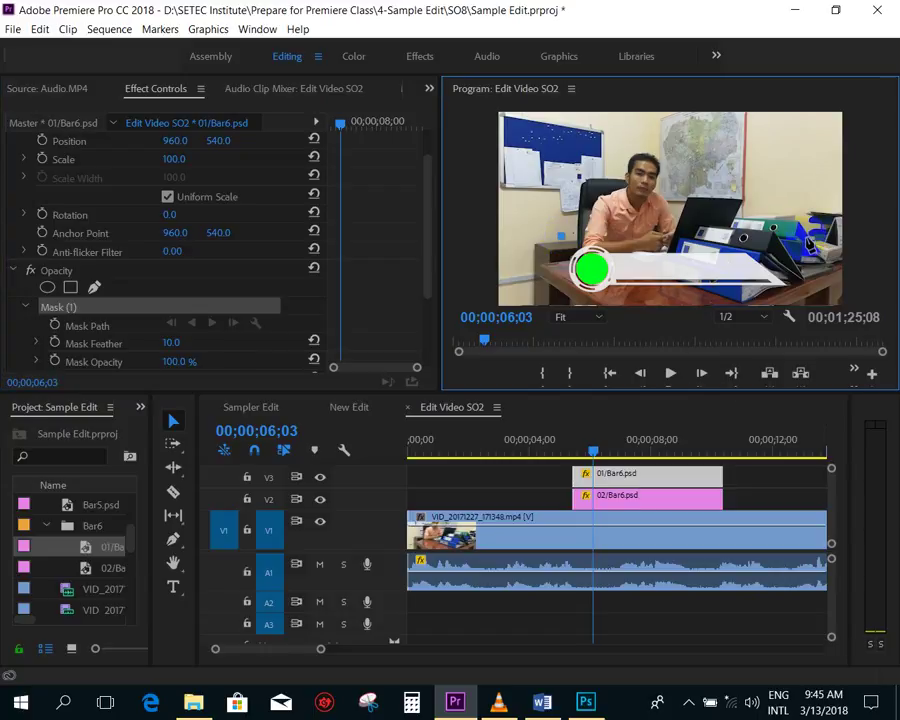
left_click(815, 304)
left_click(551, 299)
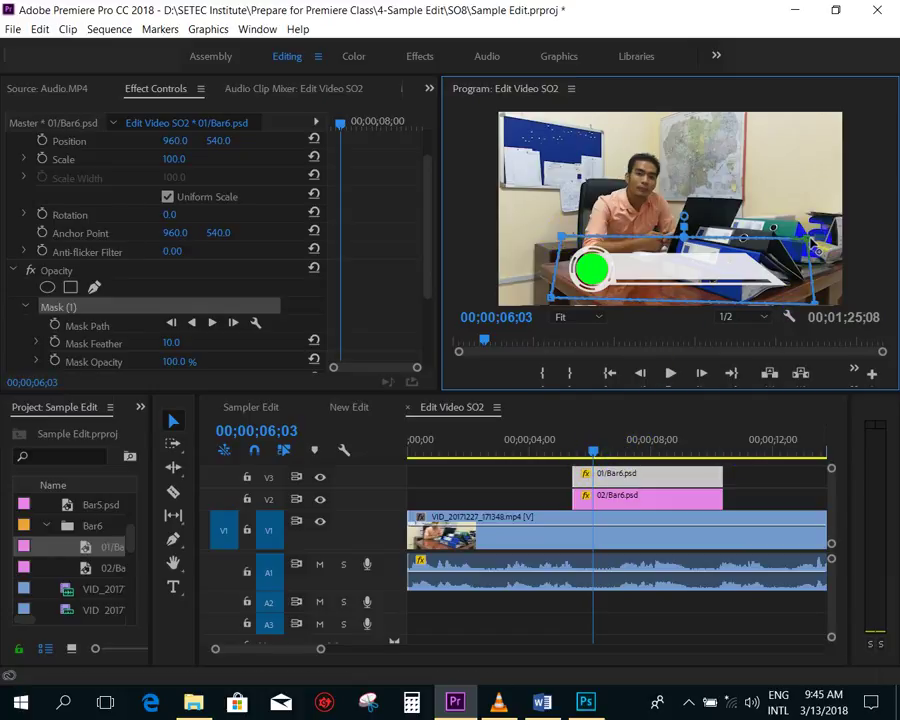
left_click_drag(812, 243, 735, 243)
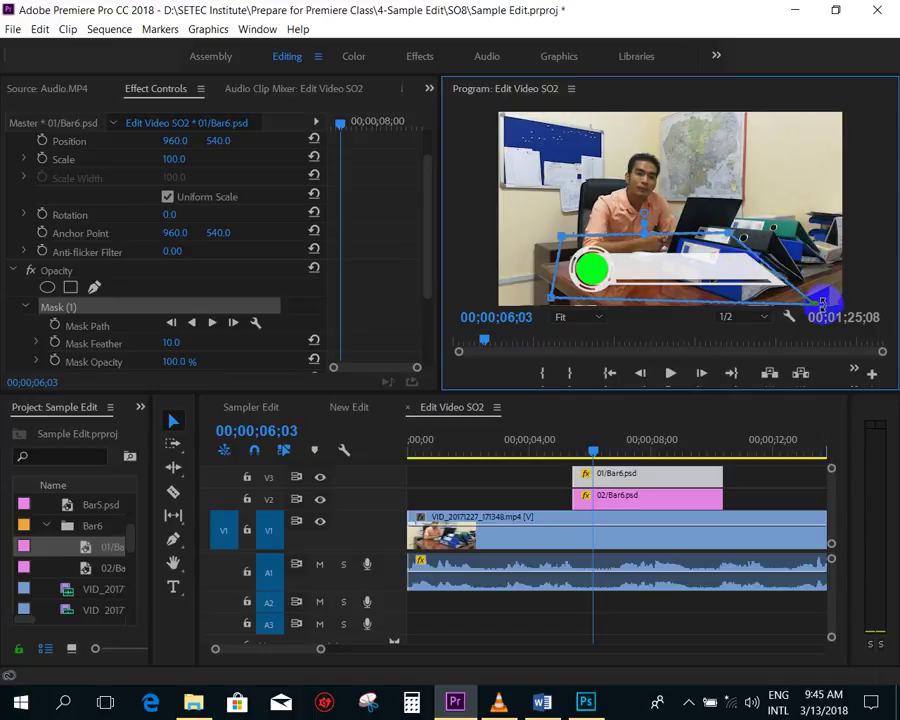
left_click_drag(816, 307, 722, 300)
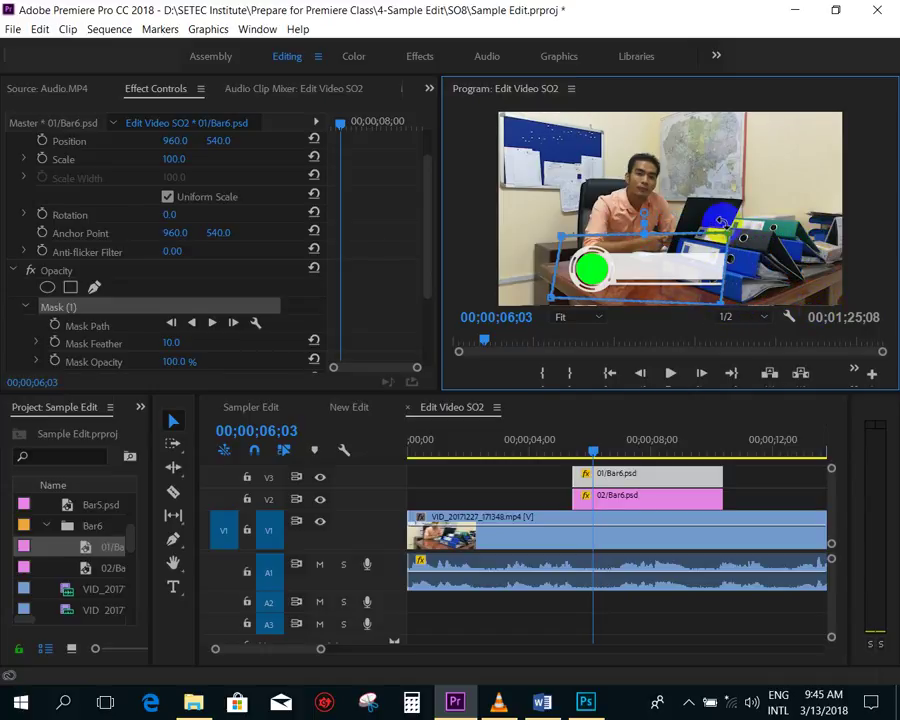
left_click(428, 258)
left_click_drag(428, 258, 426, 271)
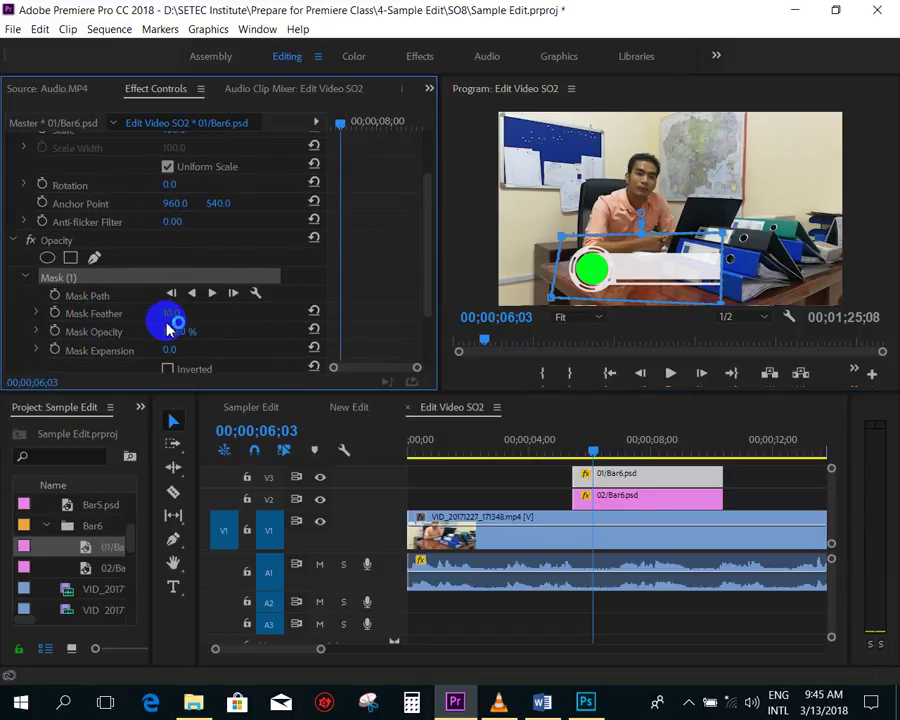
- Set the bar's Mask Feather to 180
left_click_drag(167, 314, 335, 316)
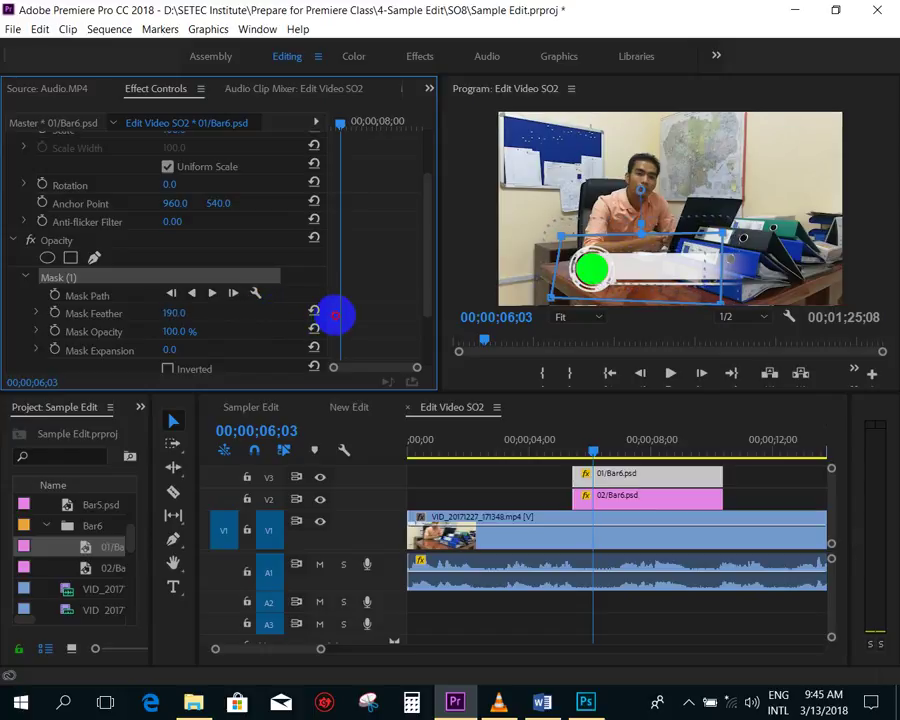
left_click_drag(327, 318, 185, 313)
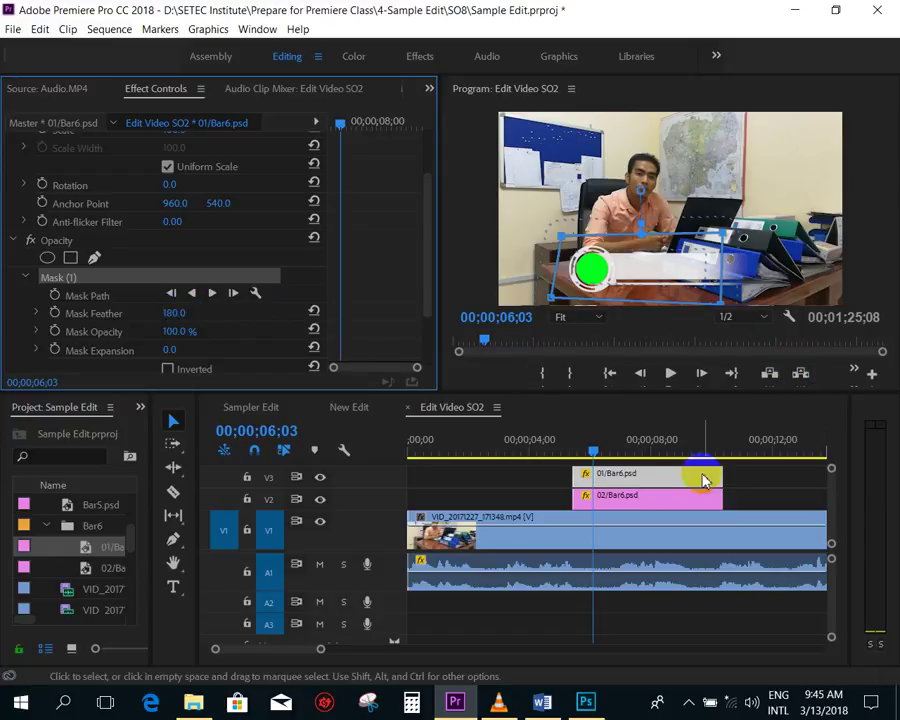
left_click_drag(593, 446, 597, 446)
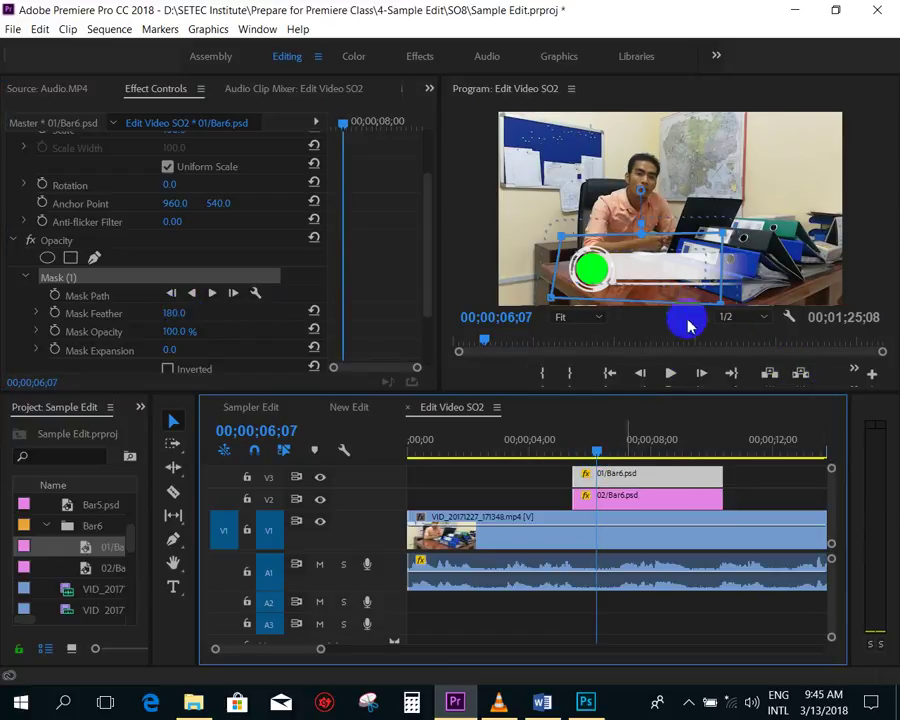
- At 6;07, shrink the mask to the green circle and enable Mask Path keyframing
mouse_move(728, 237)
left_mouse_down()
mouse_move(729, 292)
mouse_move(583, 300)
left_mouse_up()
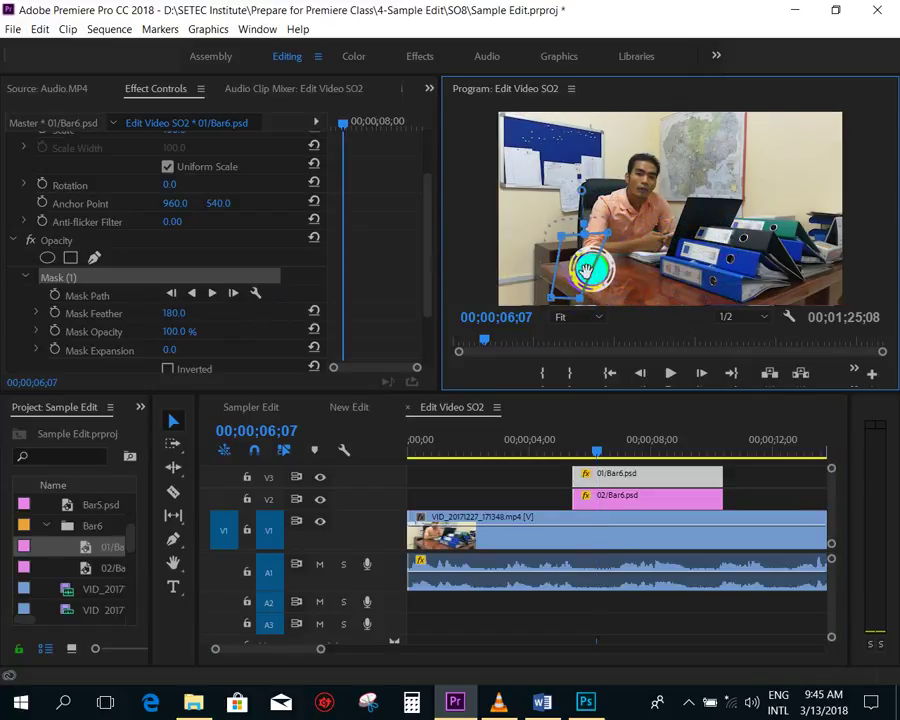
left_click_drag(612, 234, 580, 232)
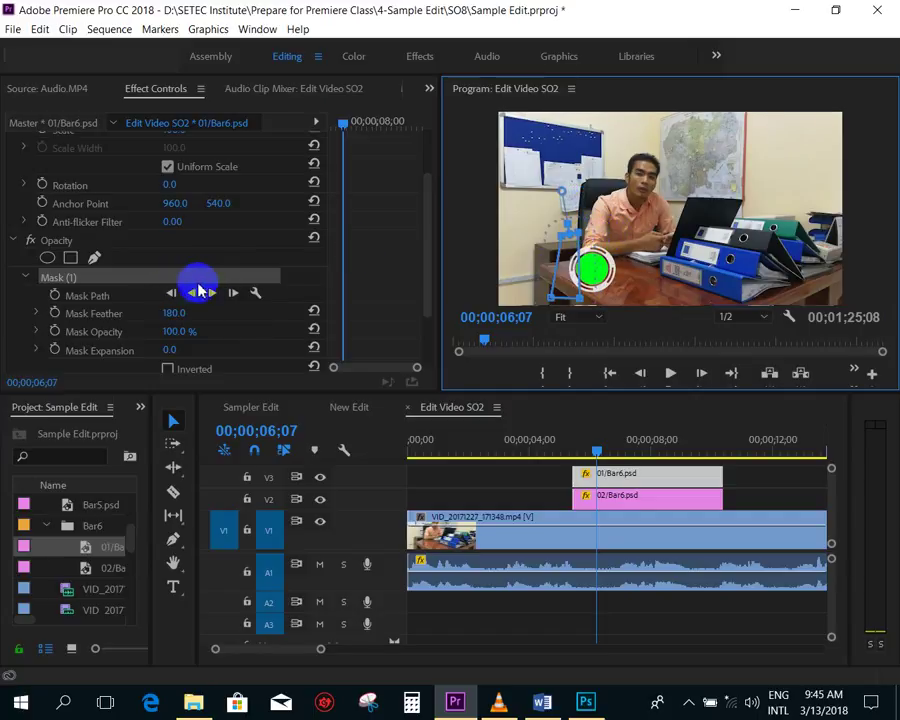
left_click(55, 298)
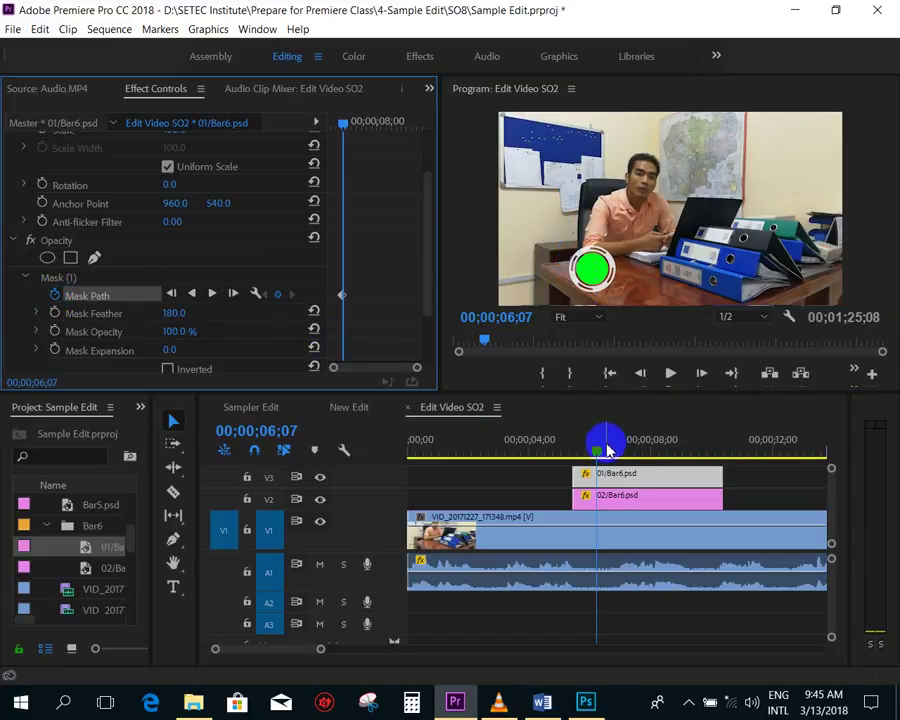
- At 7;18, add a Mask Path keyframe and widen the mask across the whole bar
left_click_drag(599, 452, 642, 452)
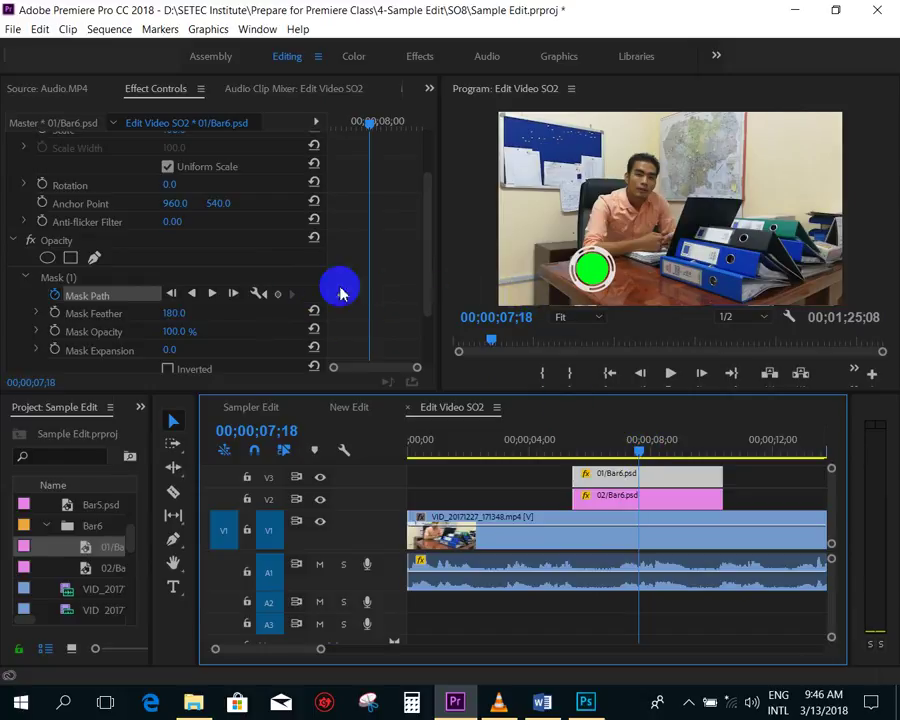
left_click(279, 295)
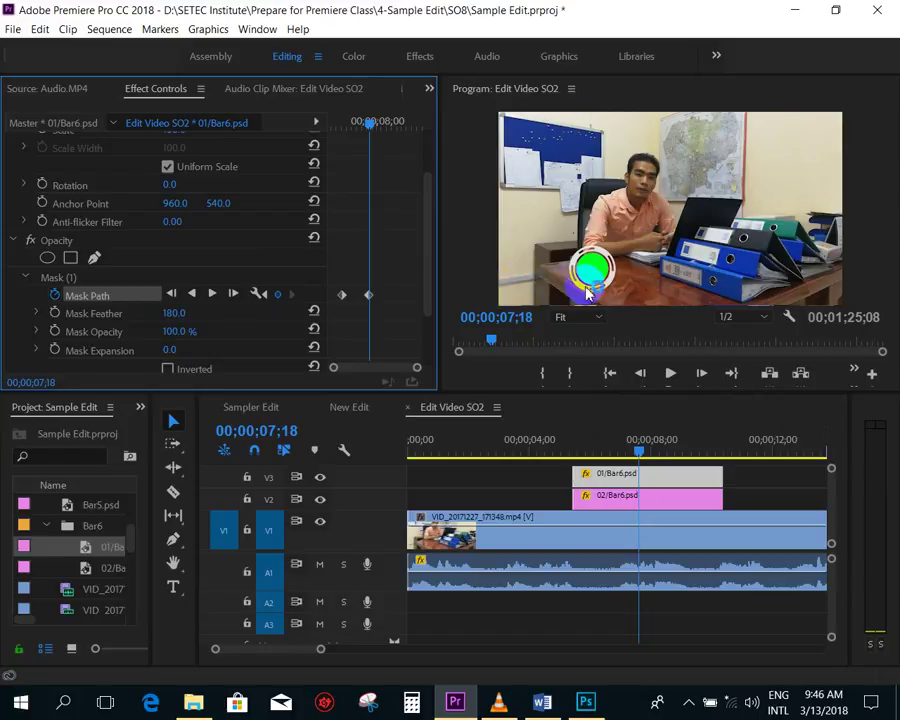
left_click(62, 280)
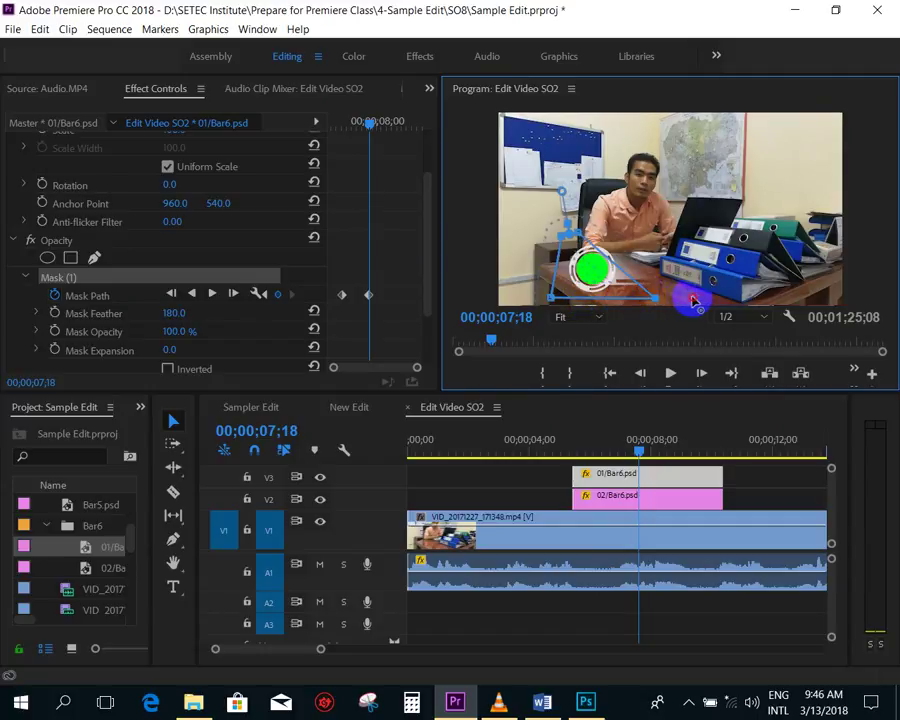
left_click_drag(580, 298, 716, 298)
left_click_drag(580, 235, 782, 243)
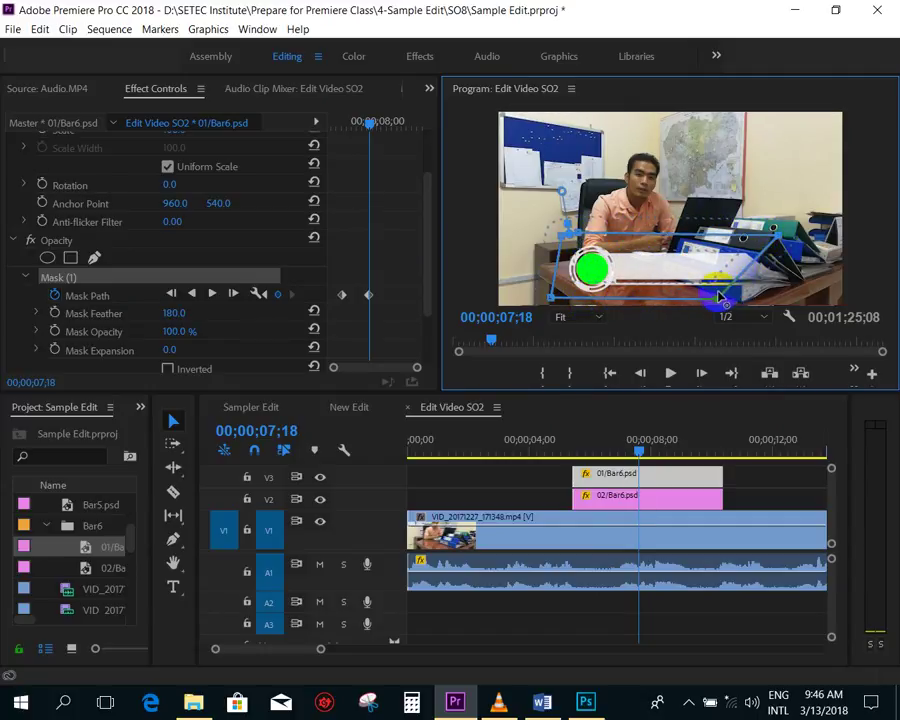
left_click_drag(721, 302, 820, 298)
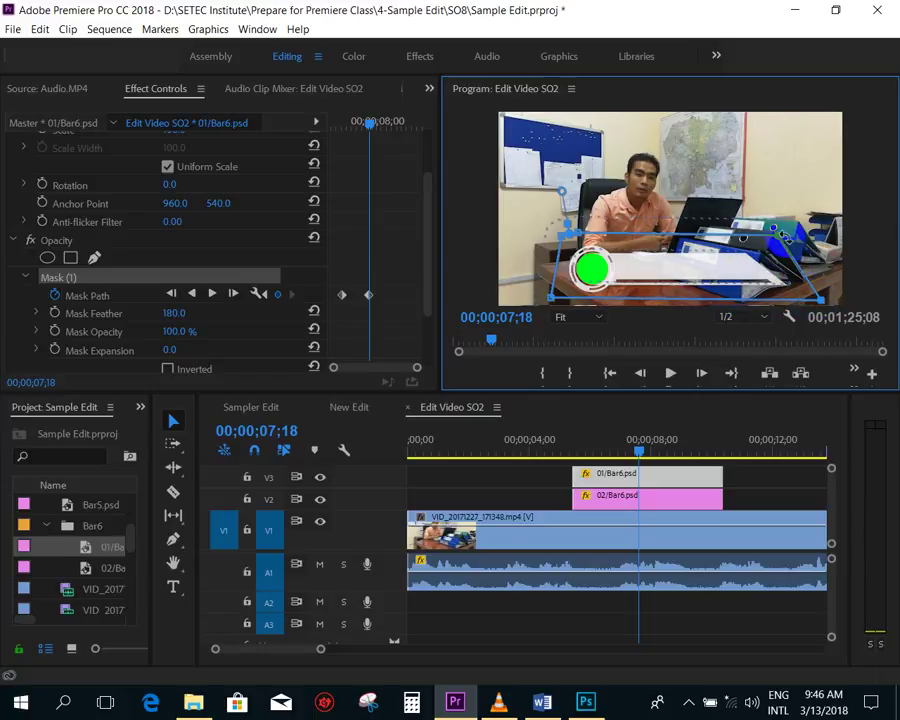
left_click_drag(788, 240, 808, 236)
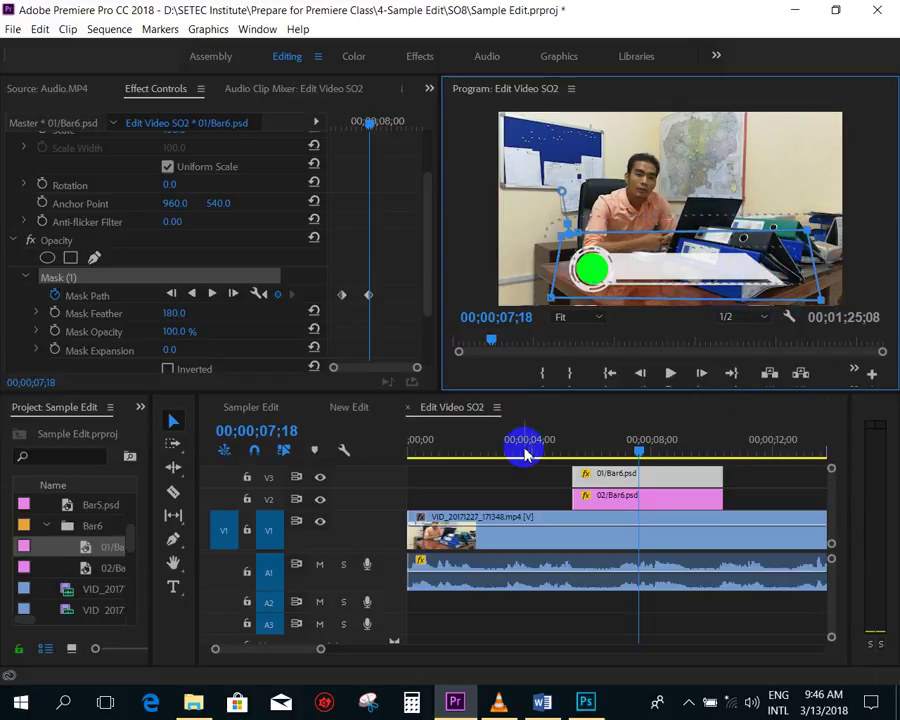
left_click(636, 449)
- Replay the bar reveal several times from just before the title starts
left_click_drag(636, 449, 568, 440)
left_click(546, 476)
key("space")
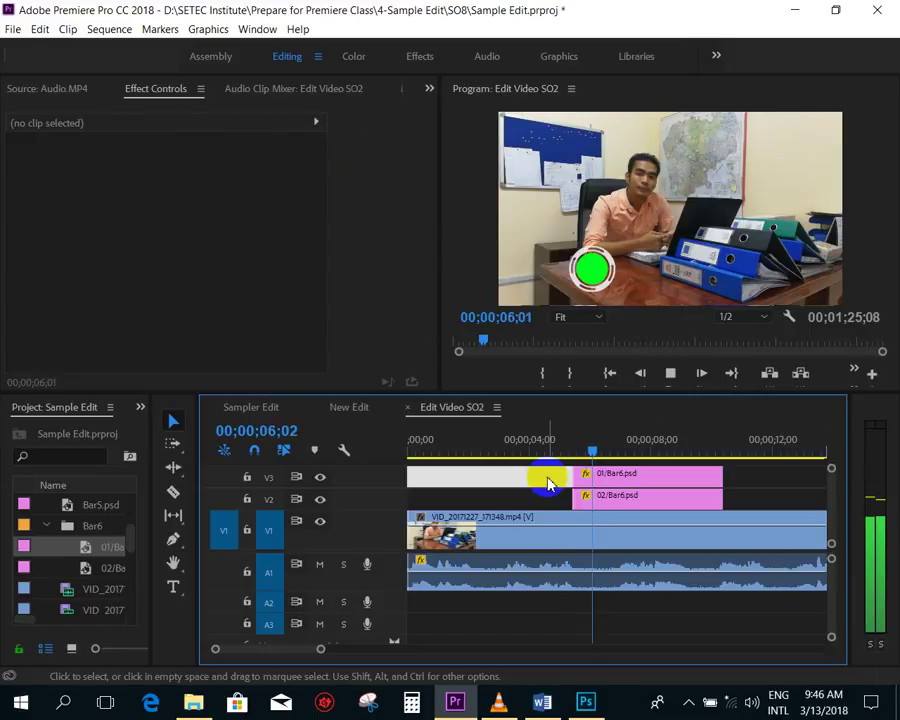
key("space")
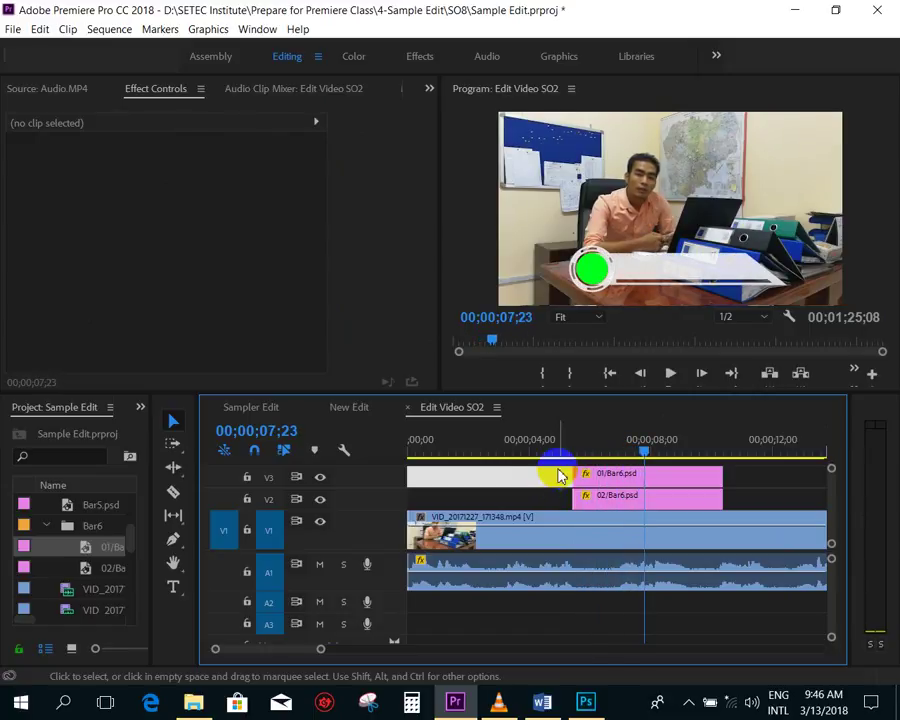
left_click(572, 447)
key("space")
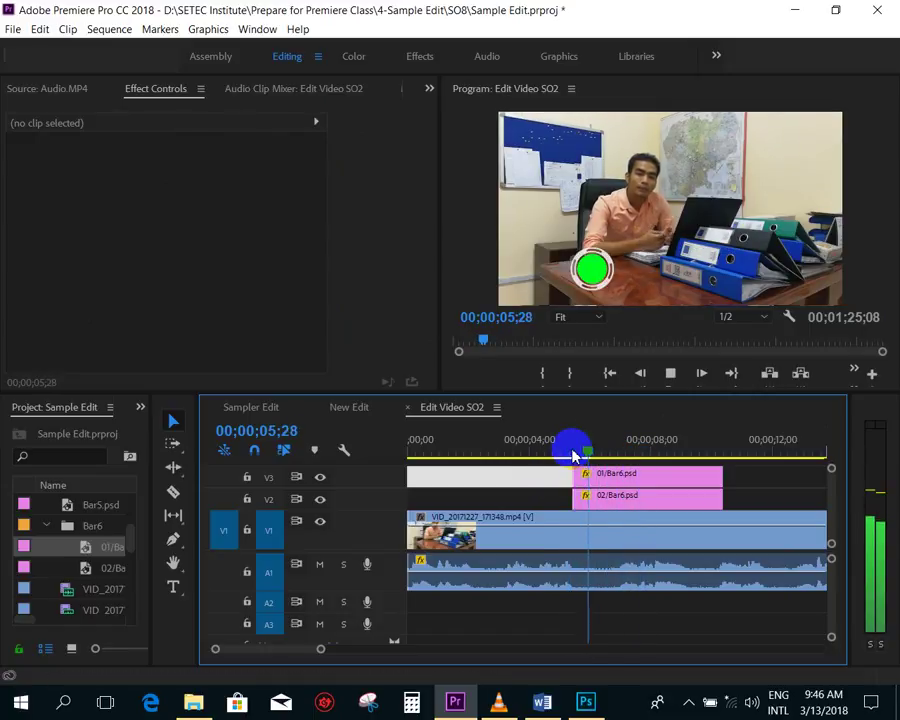
key("space")
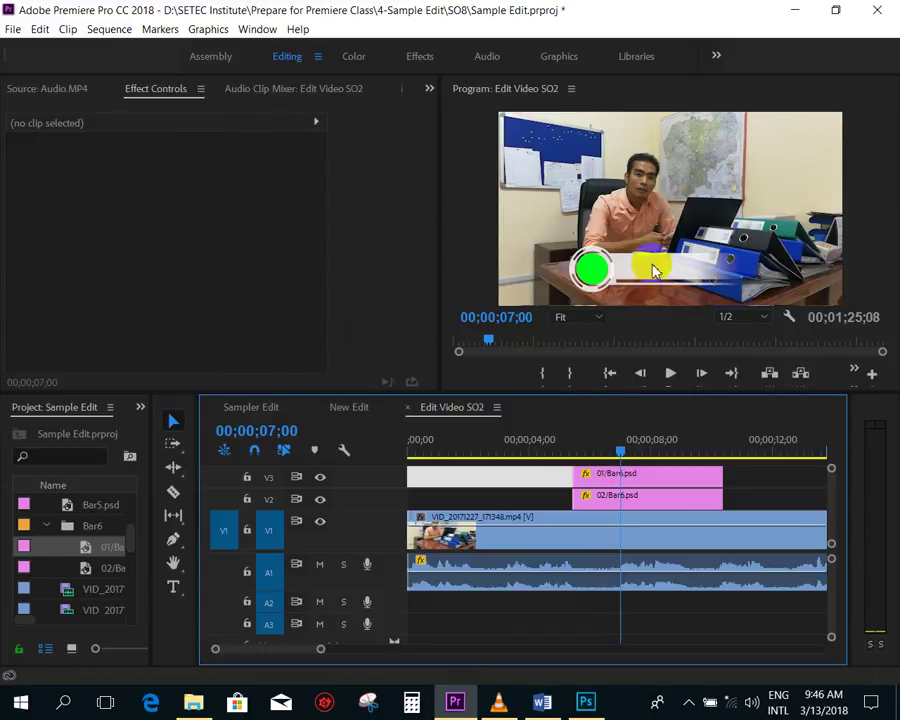
left_click(566, 448)
key("space")
left_click(591, 268)
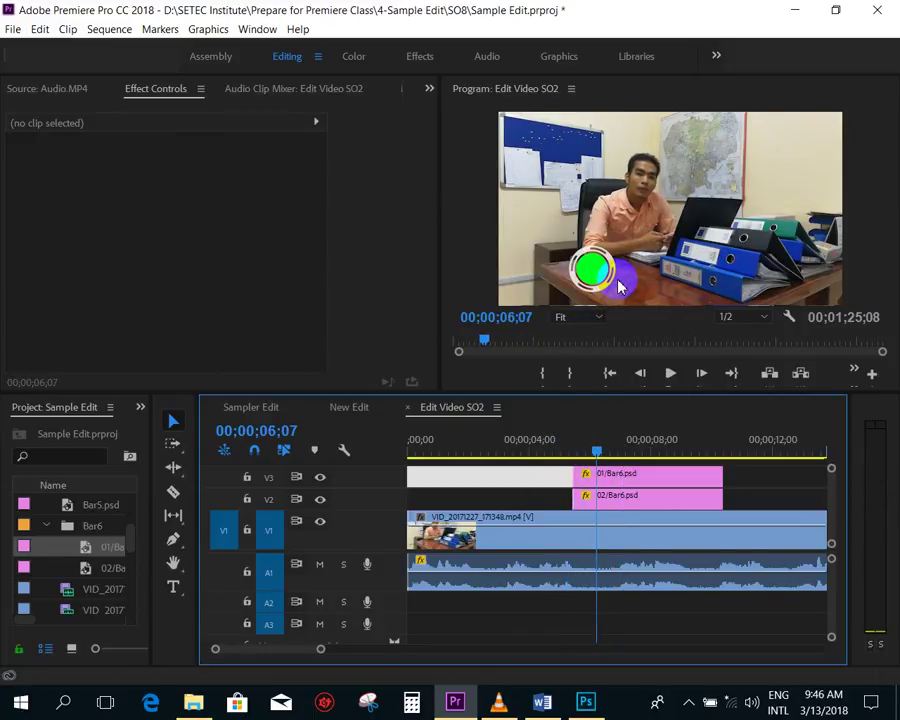
key("space")
- Shift 01/Bar6.psd slightly earlier, extend its end to match 02/Bar6.psd, and save
left_click(625, 474)
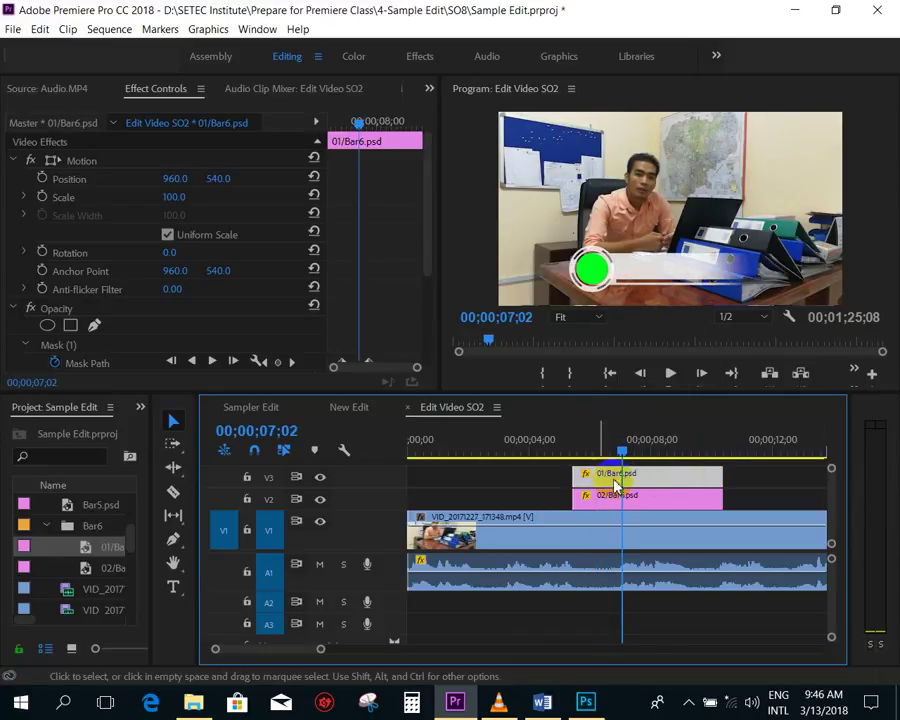
left_click_drag(615, 485, 605, 485)
left_click(566, 445)
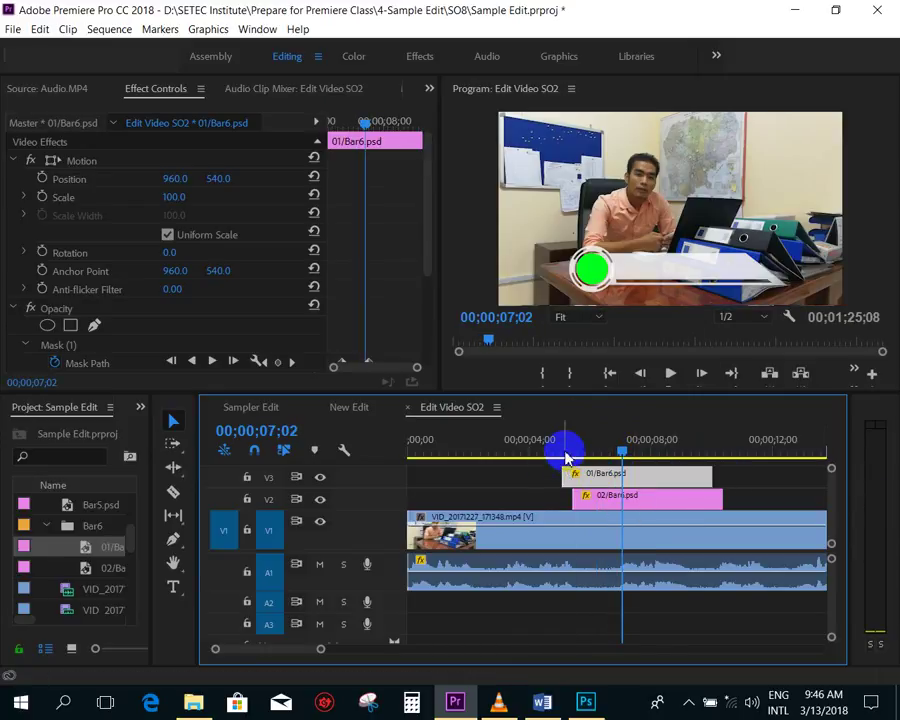
key("space")
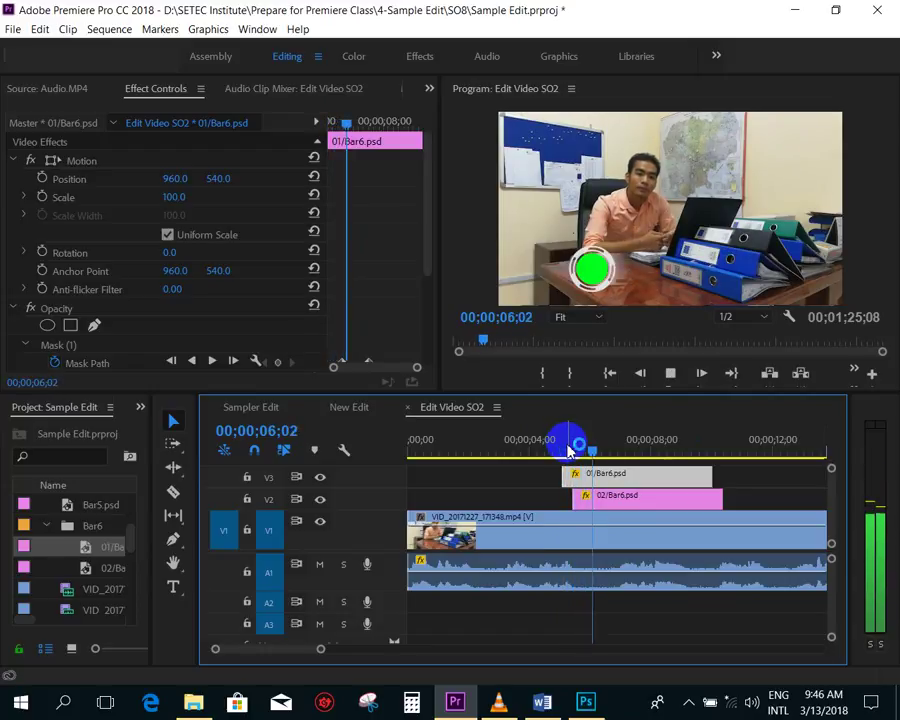
key("space")
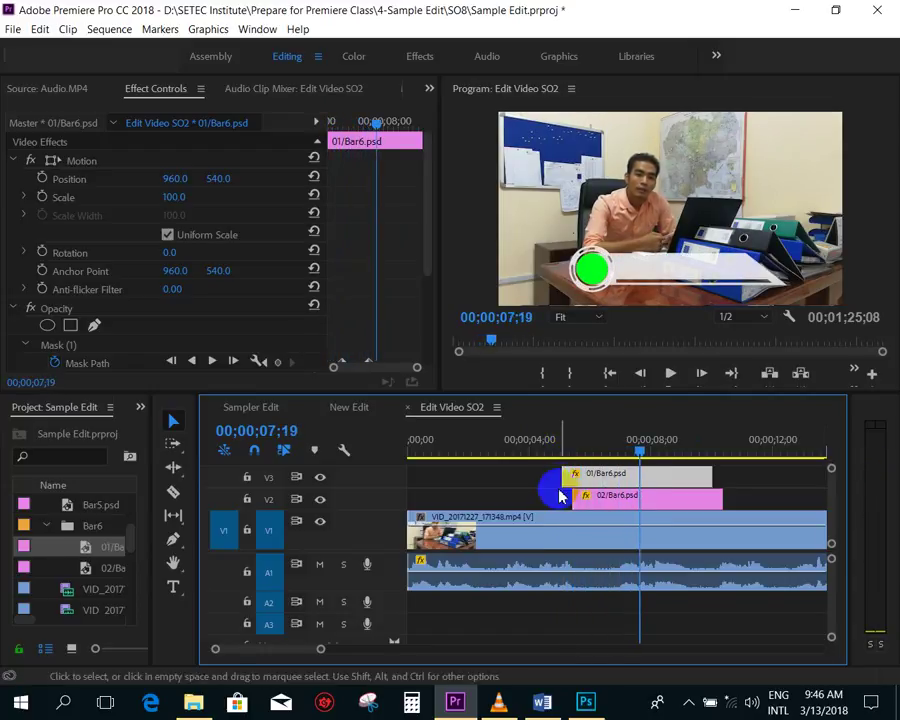
left_click(572, 456)
key("space")
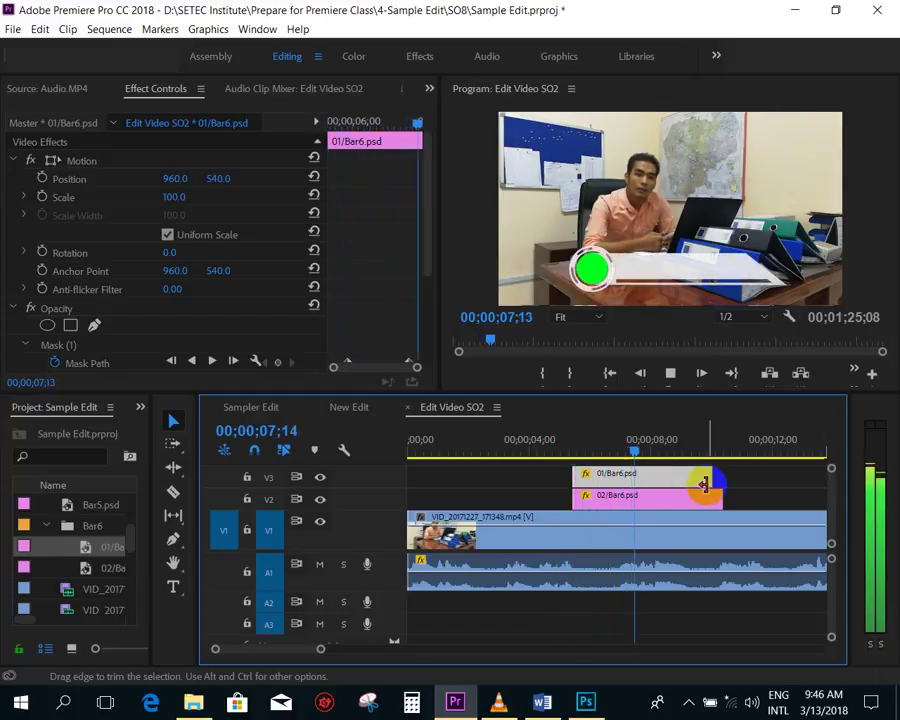
left_click_drag(712, 475, 720, 477)
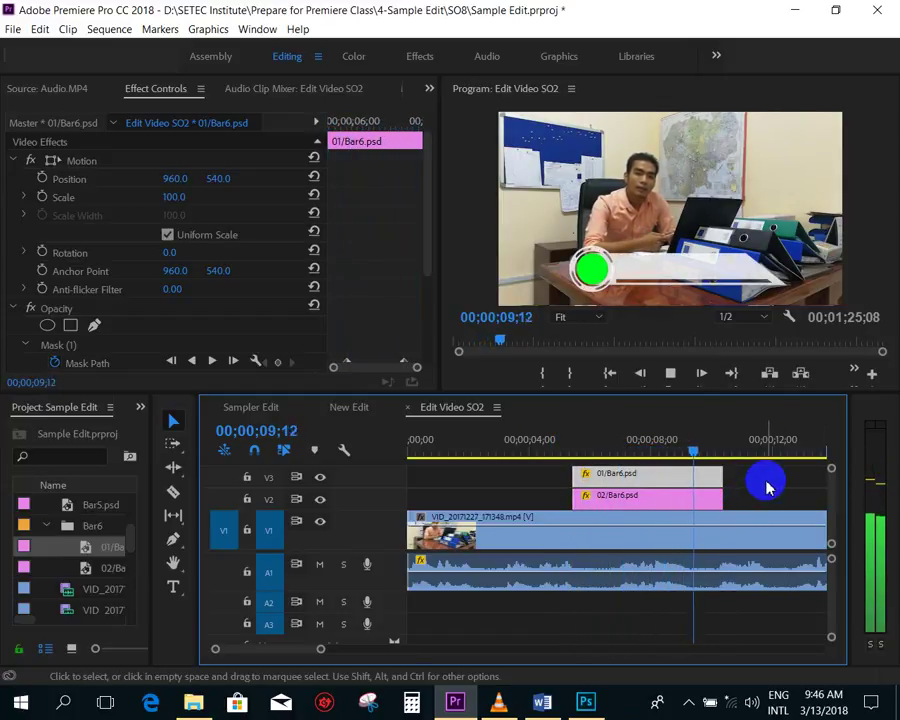
key("space")
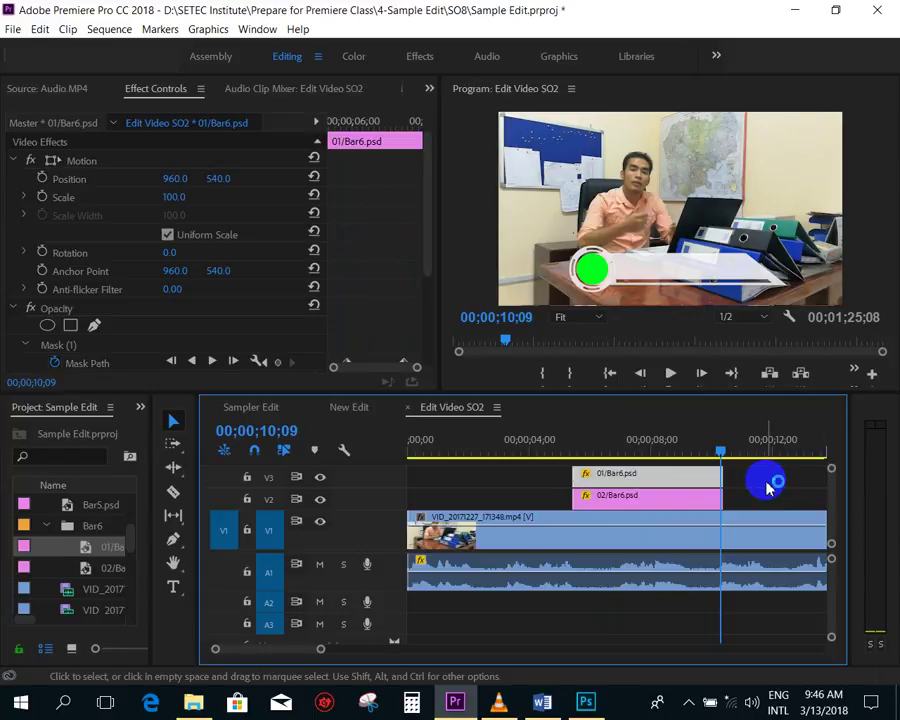
key("ctrl+s")
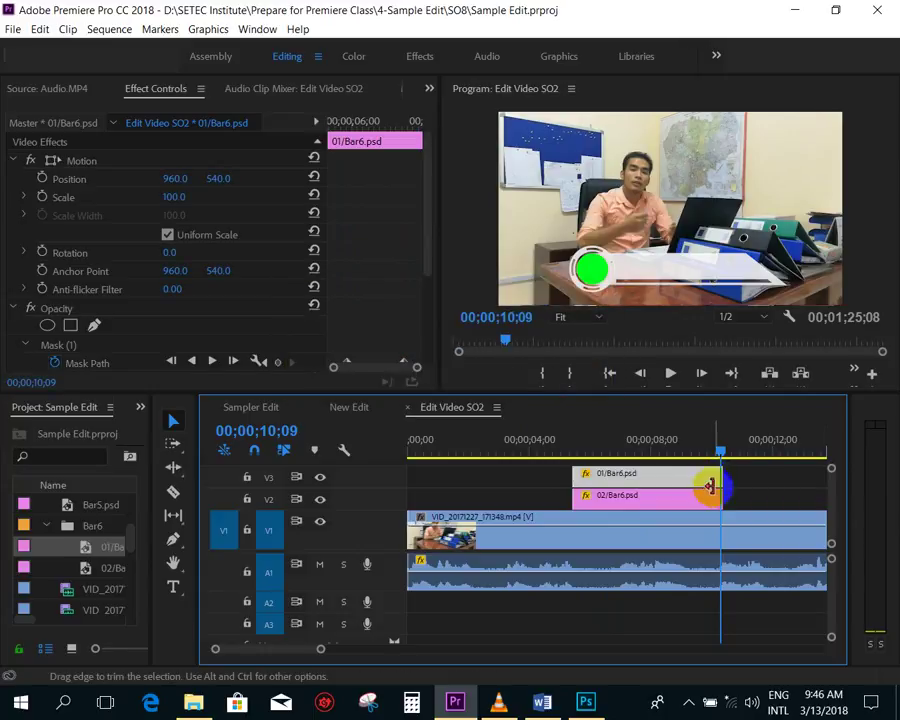
- Scrub the lower third between 5;15 and 7;00, resize the upper tracks, and select both Bar6 clips
left_click_drag(621, 455, 614, 451)
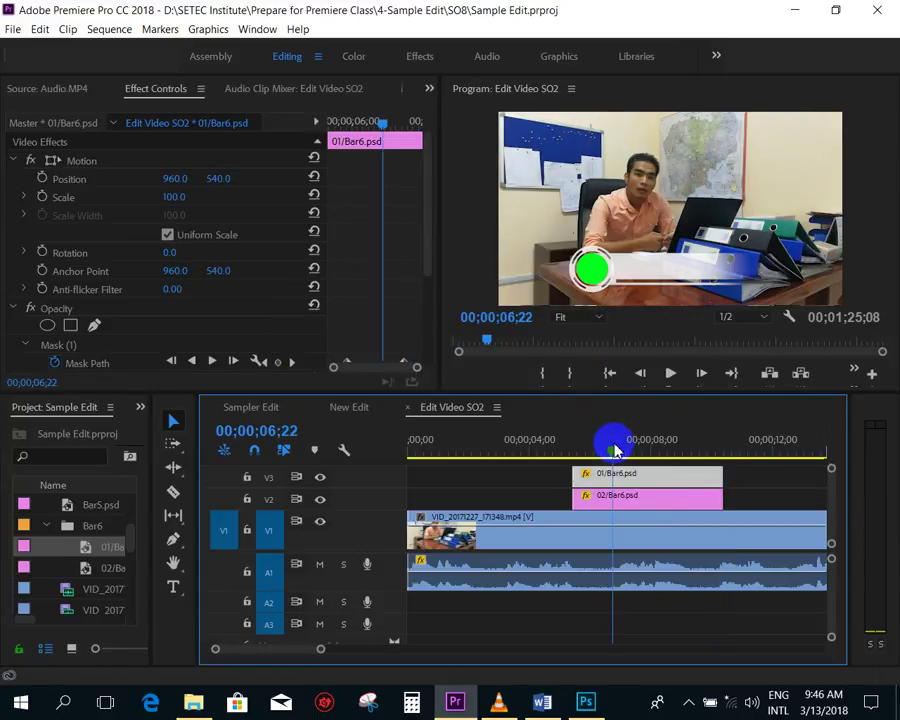
scroll(613, 445, "down", 3)
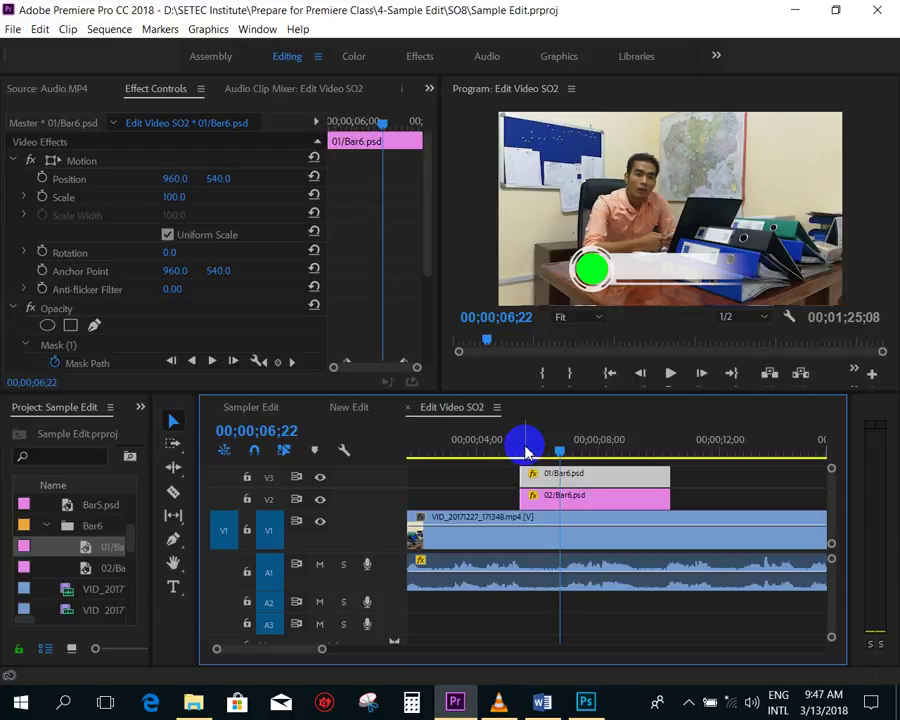
left_click(525, 450)
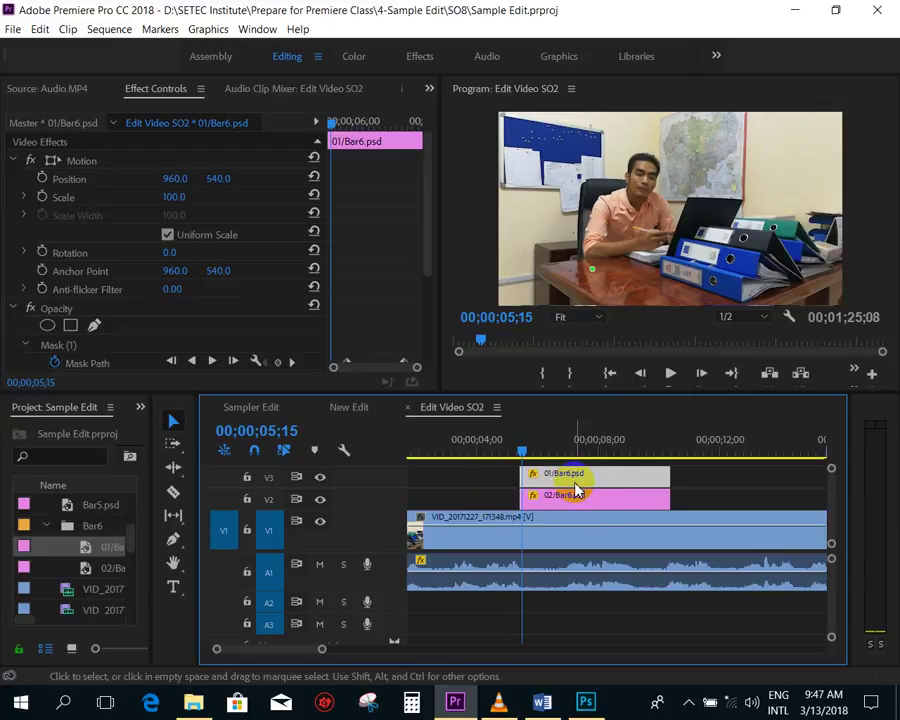
left_click_drag(522, 451, 572, 452)
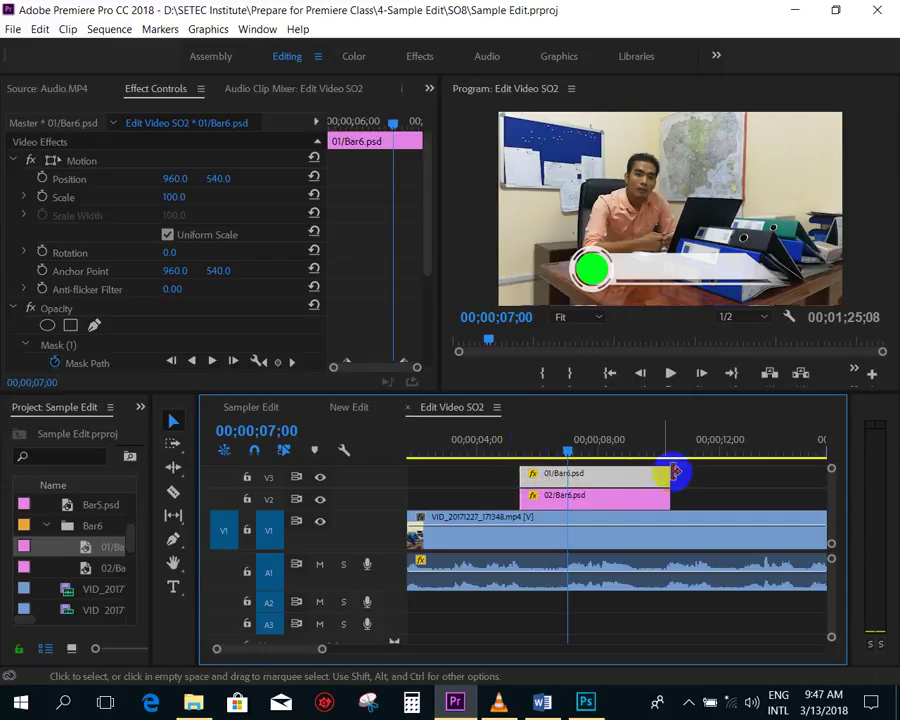
left_click_drag(832, 472, 832, 466)
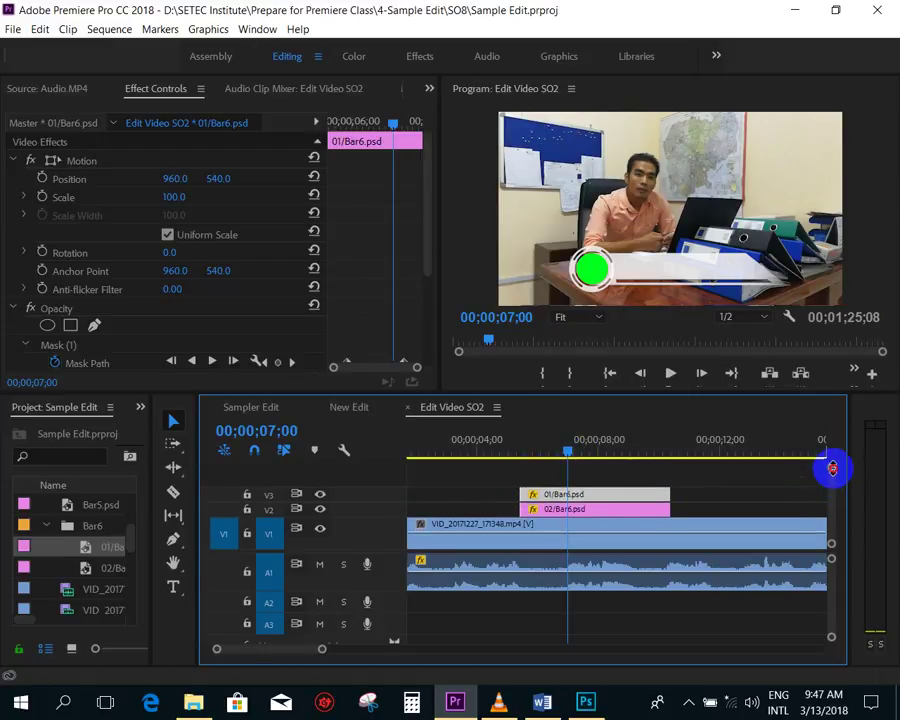
left_click(576, 510)
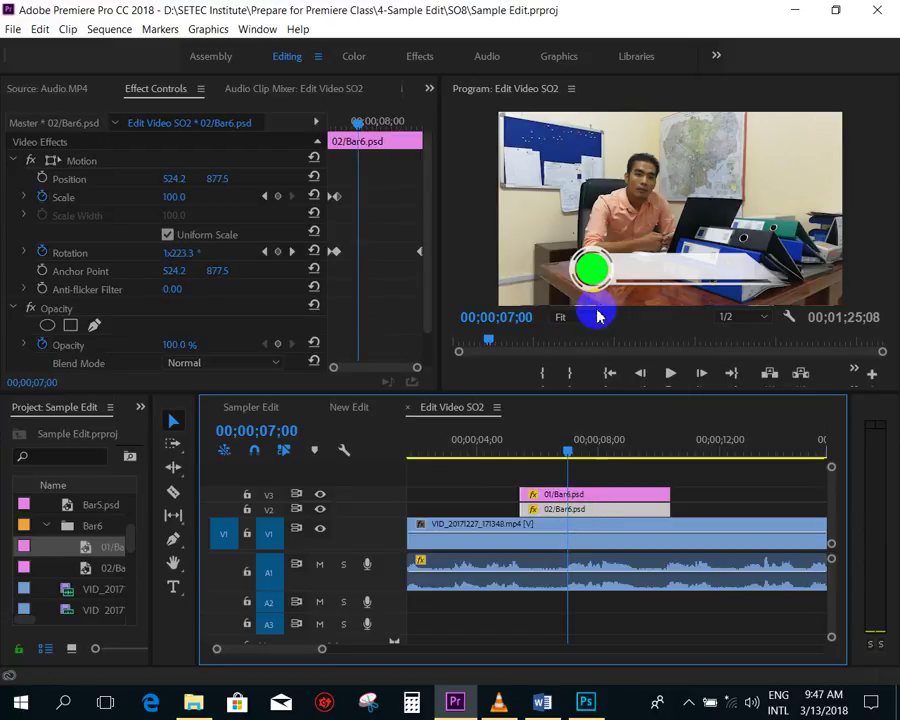
left_click(585, 494)
left_click_drag(575, 460, 546, 452)
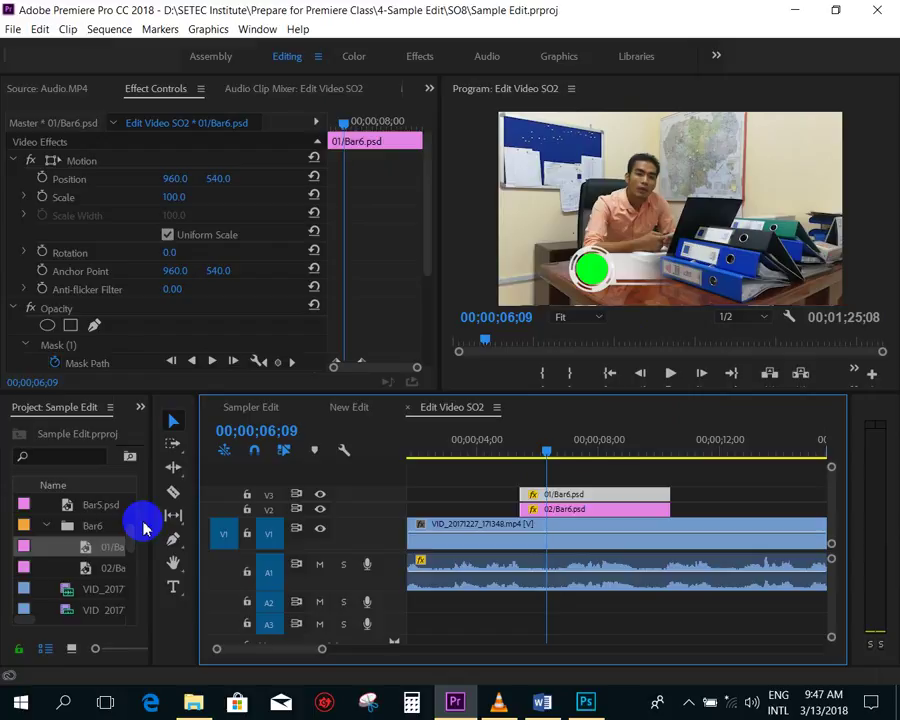
- Add a text title reading 'Teacher:' followed by the teacher's name in the Program Monitor
left_click(173, 589)
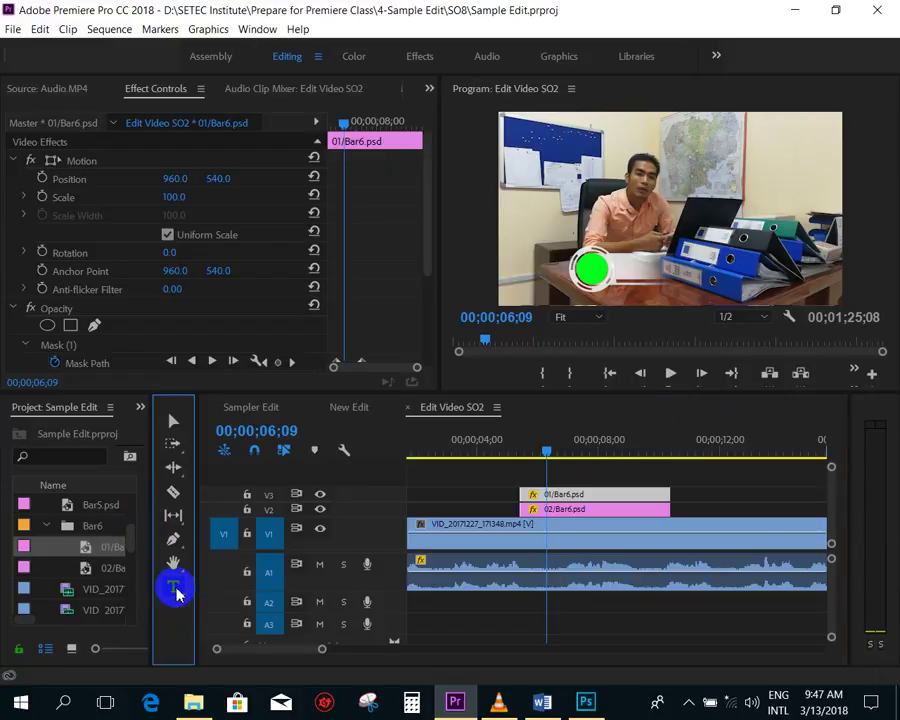
left_click_drag(621, 268, 656, 276)
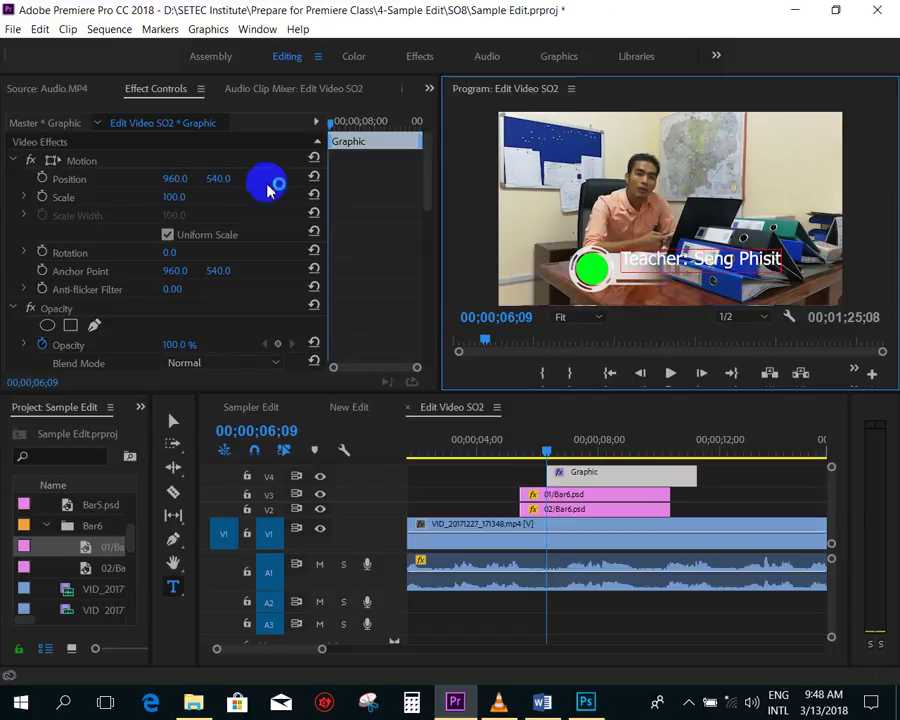
left_click(172, 424)
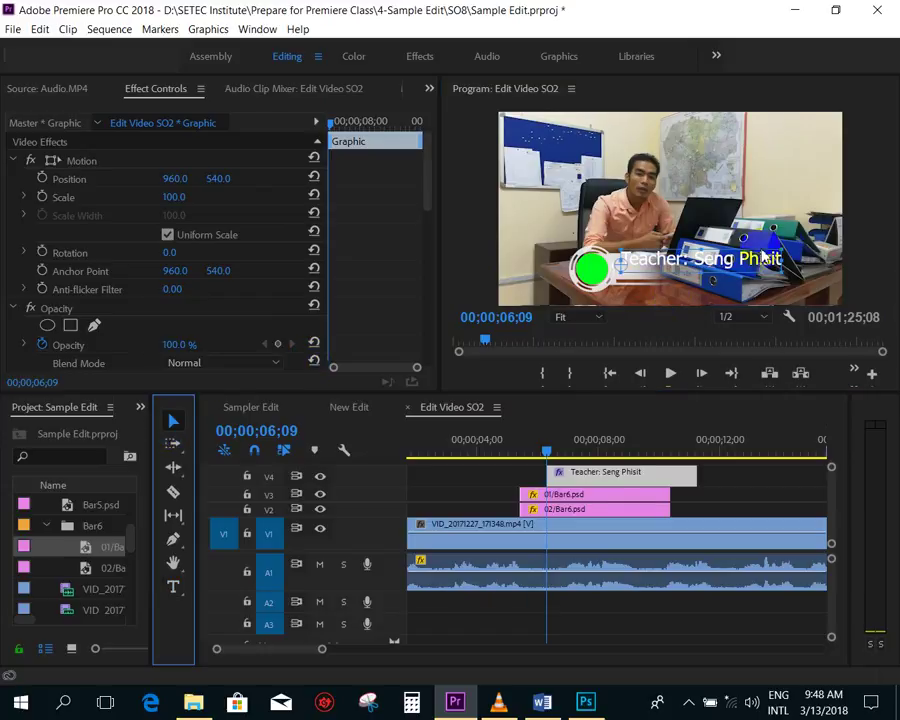
- Resize the name text, nudge it down onto the white bar, and select its Graphic clip
left_click_drag(790, 254, 759, 259)
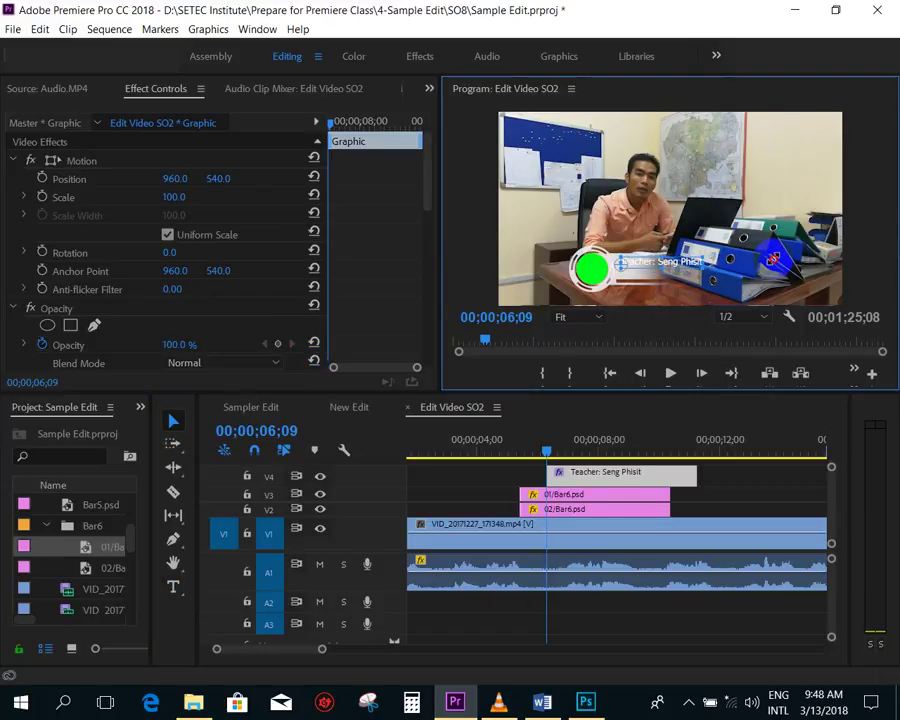
left_click(600, 440)
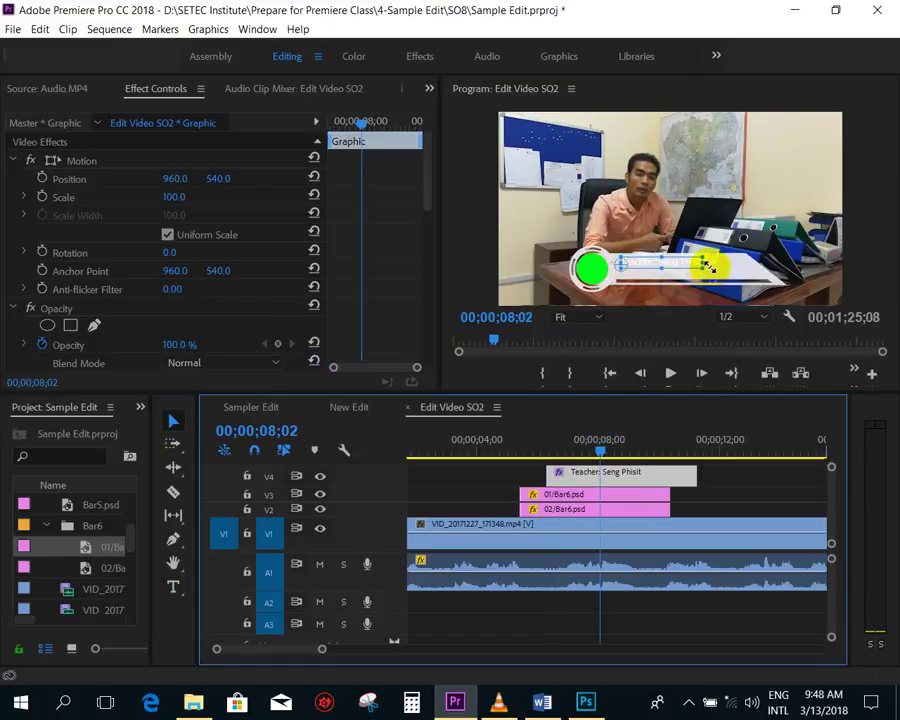
left_click_drag(705, 270, 729, 273)
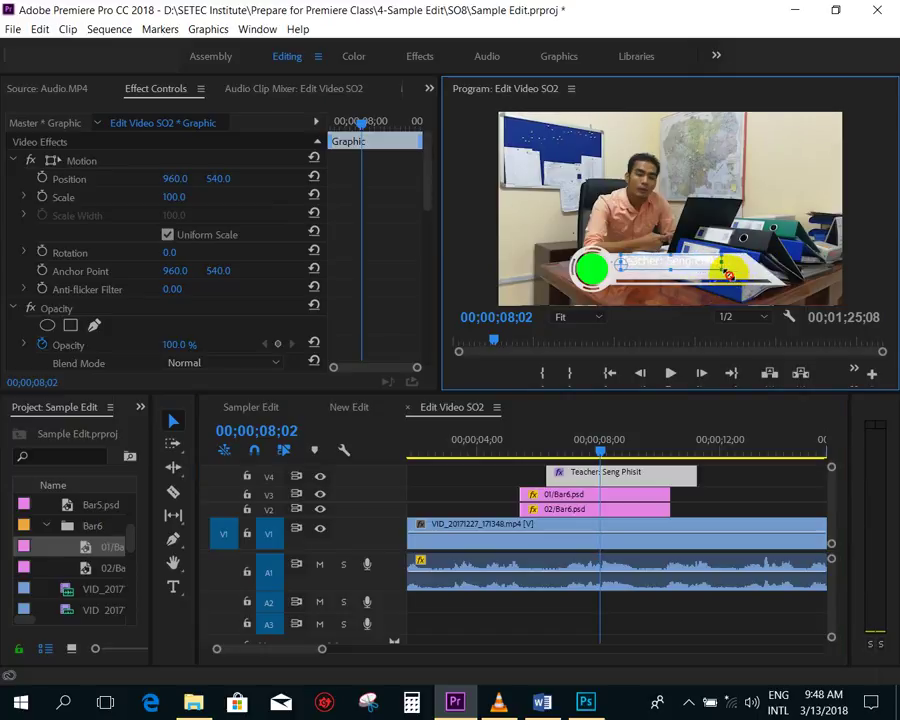
left_click_drag(720, 268, 721, 274)
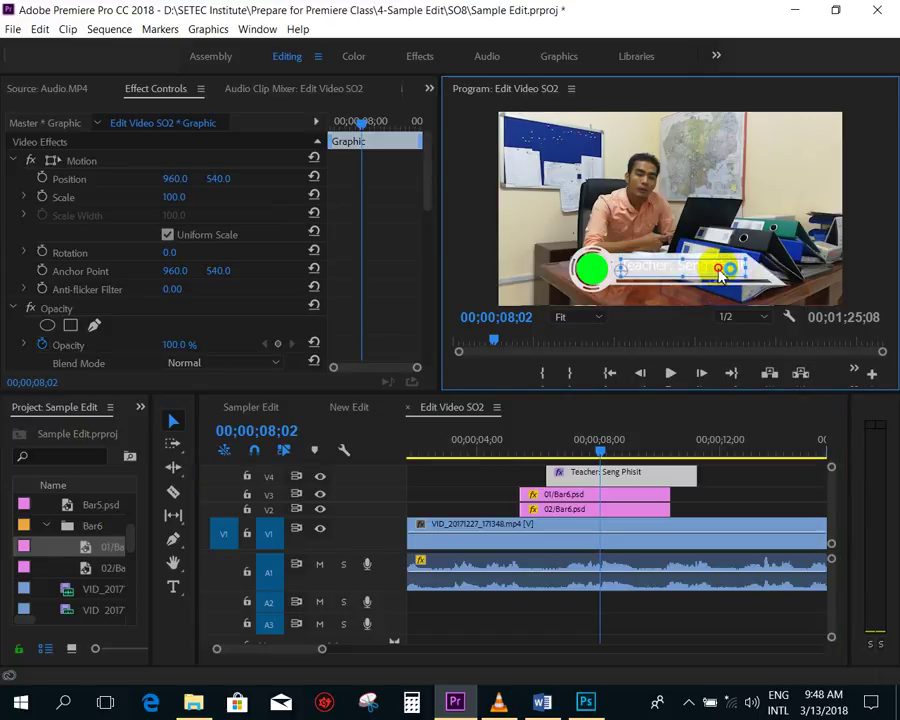
left_click(736, 474)
left_click(435, 407)
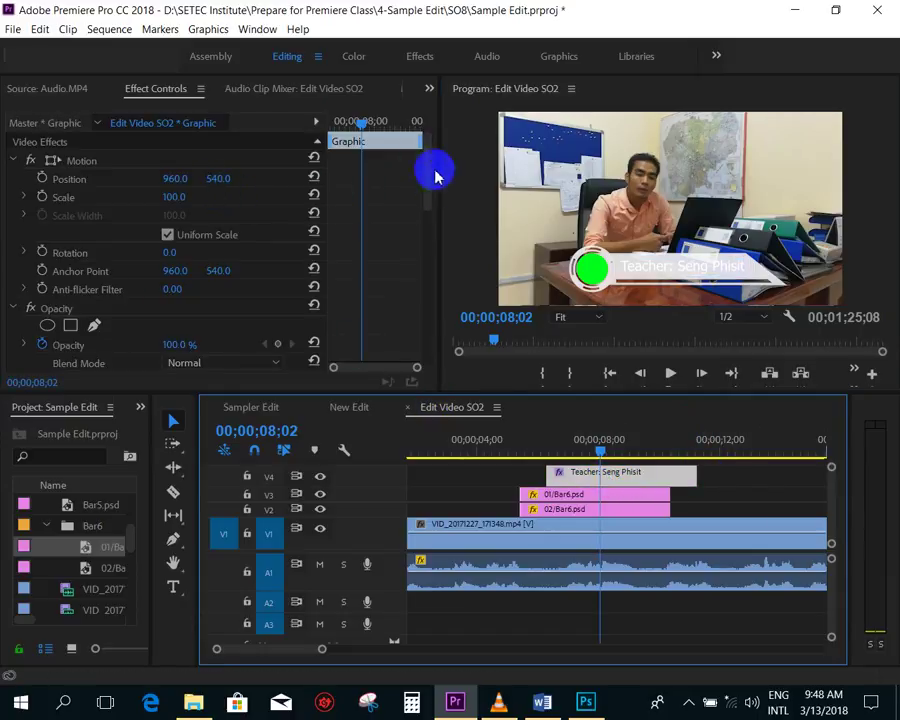
- Change the name title's text fill colour to black (000000)
left_click_drag(426, 142, 420, 248)
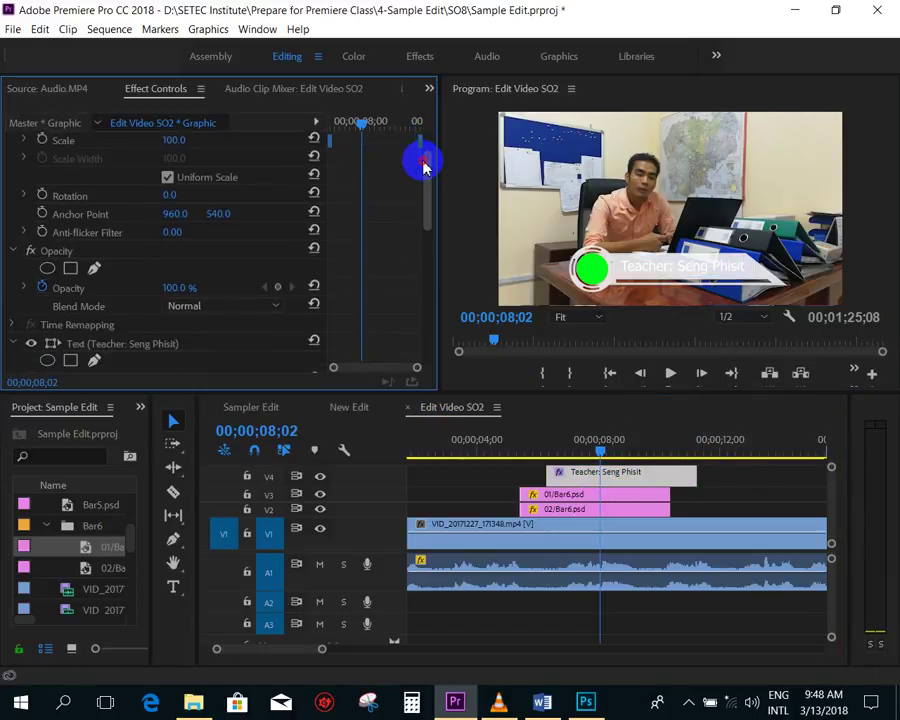
left_click(115, 263)
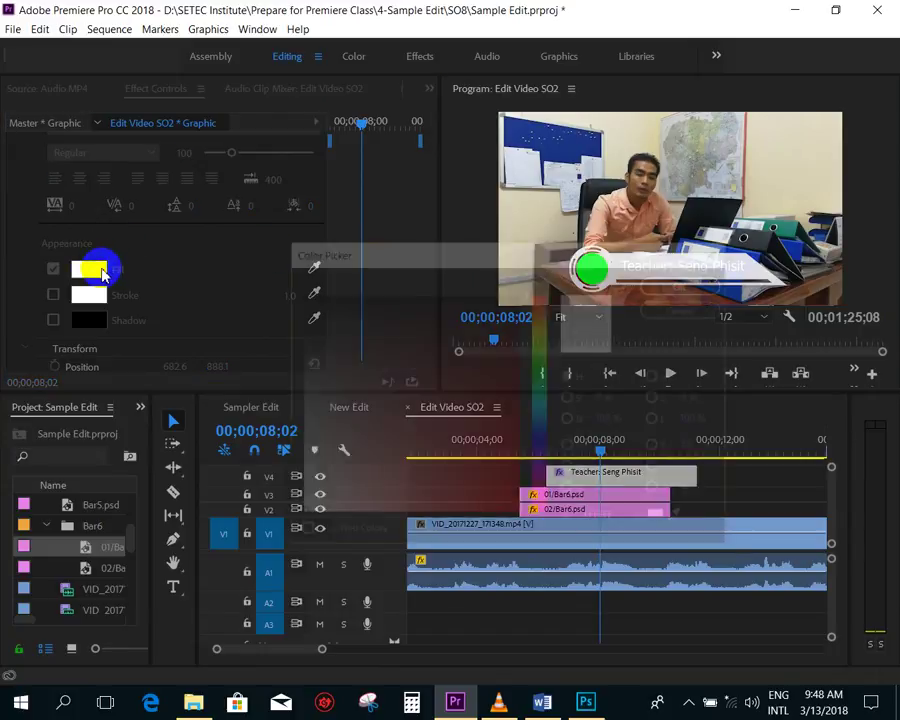
left_click_drag(456, 252, 280, 367)
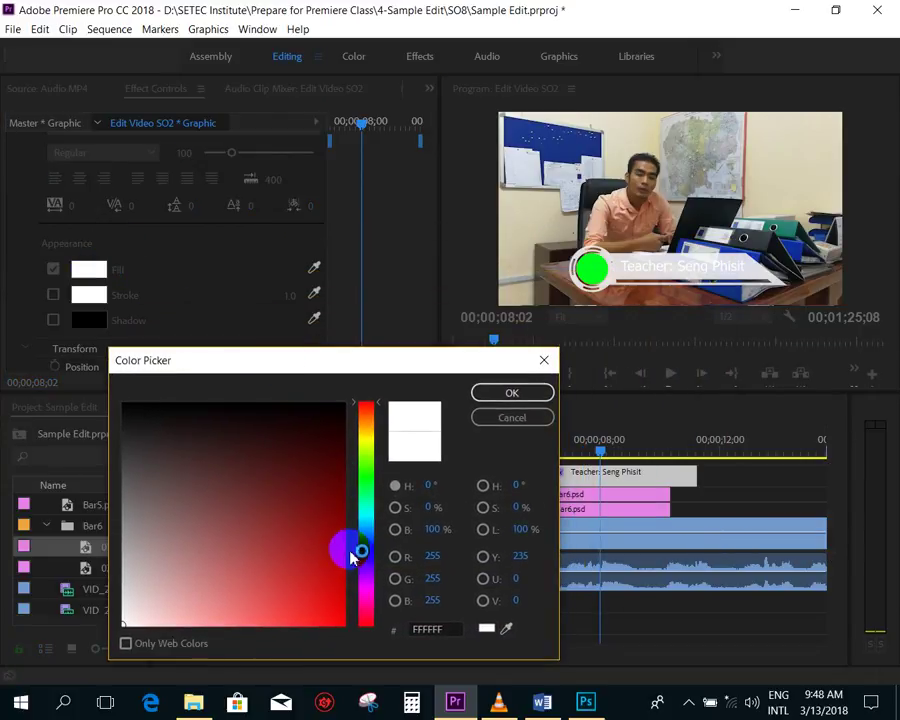
left_click(123, 404)
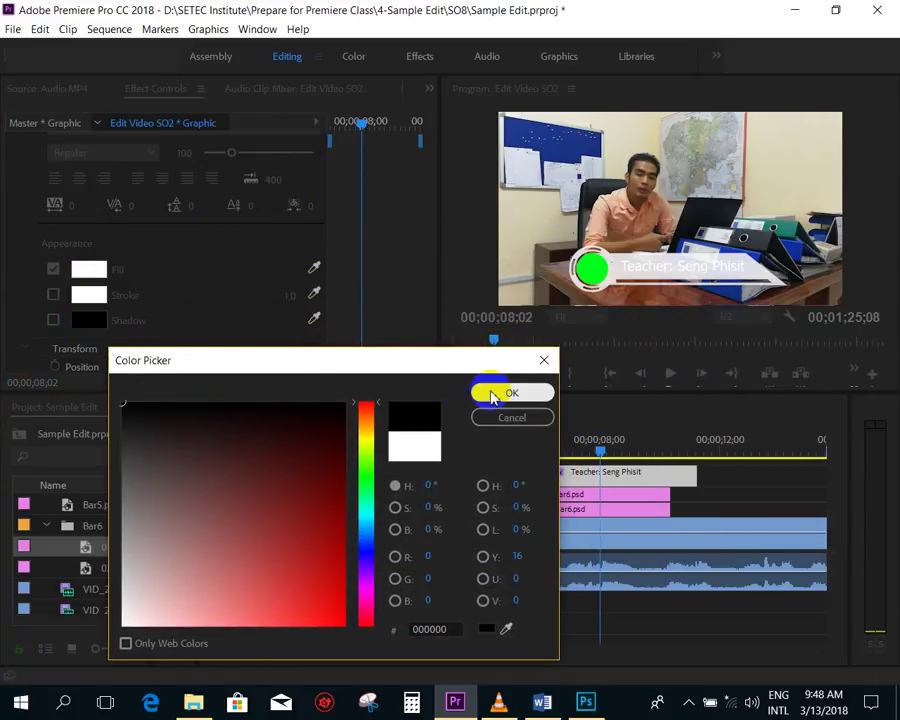
left_click(488, 392)
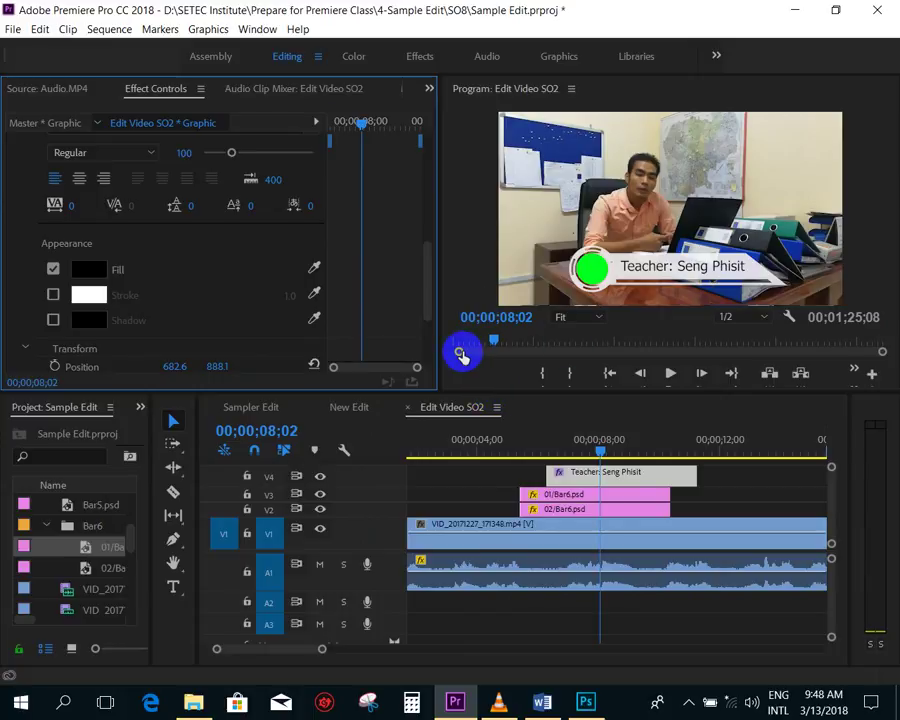
left_click(74, 300)
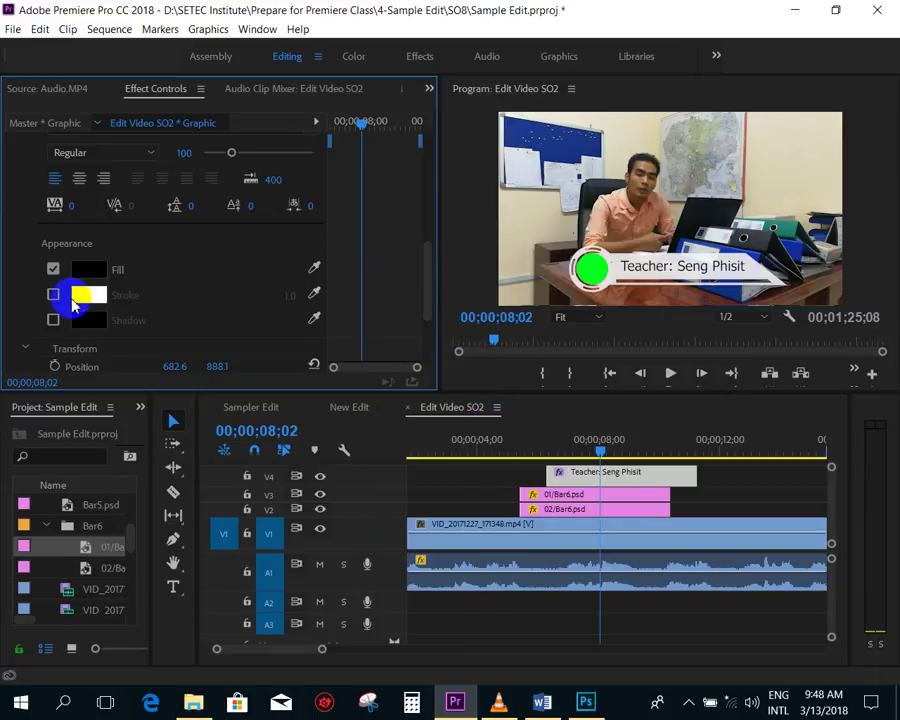
mouse_move(425, 254)
left_mouse_down()
mouse_move(430, 285)
mouse_move(416, 321)
left_mouse_up()
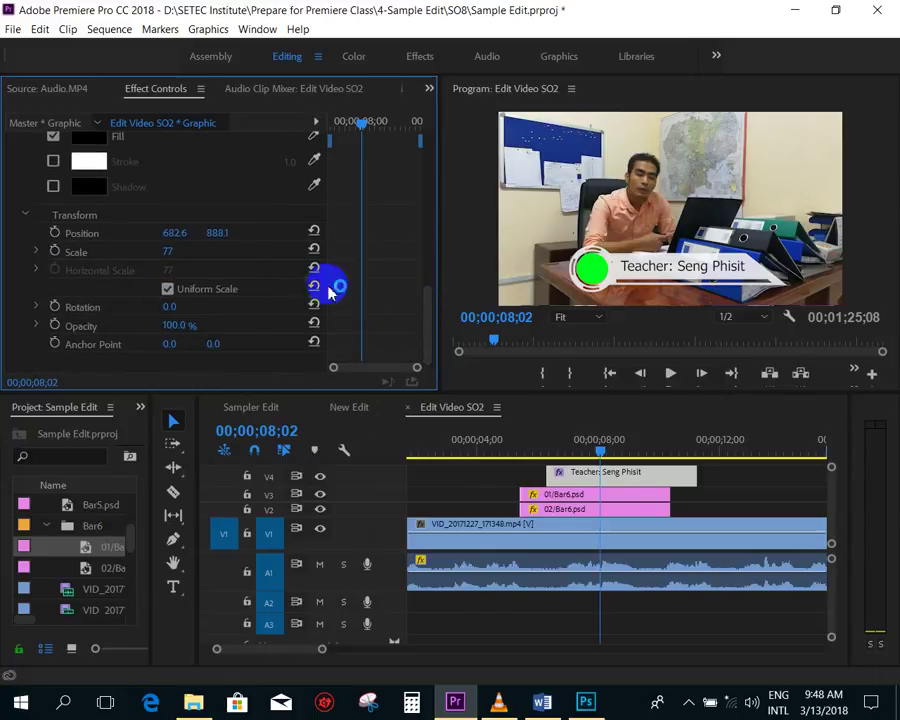
mouse_move(603, 447)
left_mouse_down()
mouse_move(534, 450)
mouse_move(563, 452)
left_mouse_up()
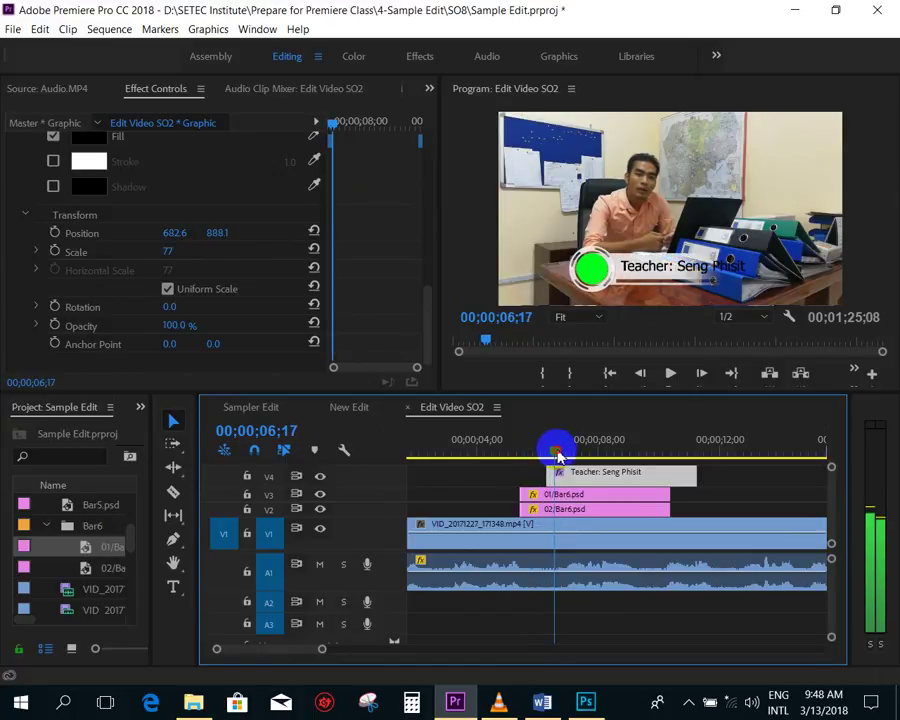
- Move the V4 name title to start around 6;17, end it with the Bar6 clips, and save
left_click(587, 474)
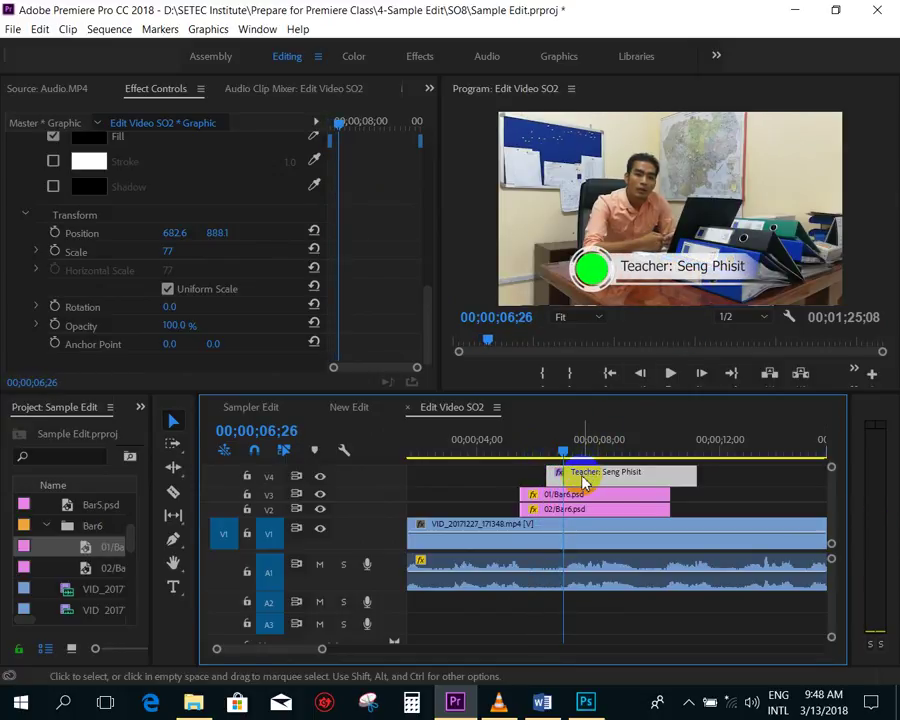
left_click_drag(584, 482, 600, 482)
mouse_move(557, 446)
left_mouse_down()
mouse_move(540, 455)
mouse_move(634, 452)
left_mouse_up()
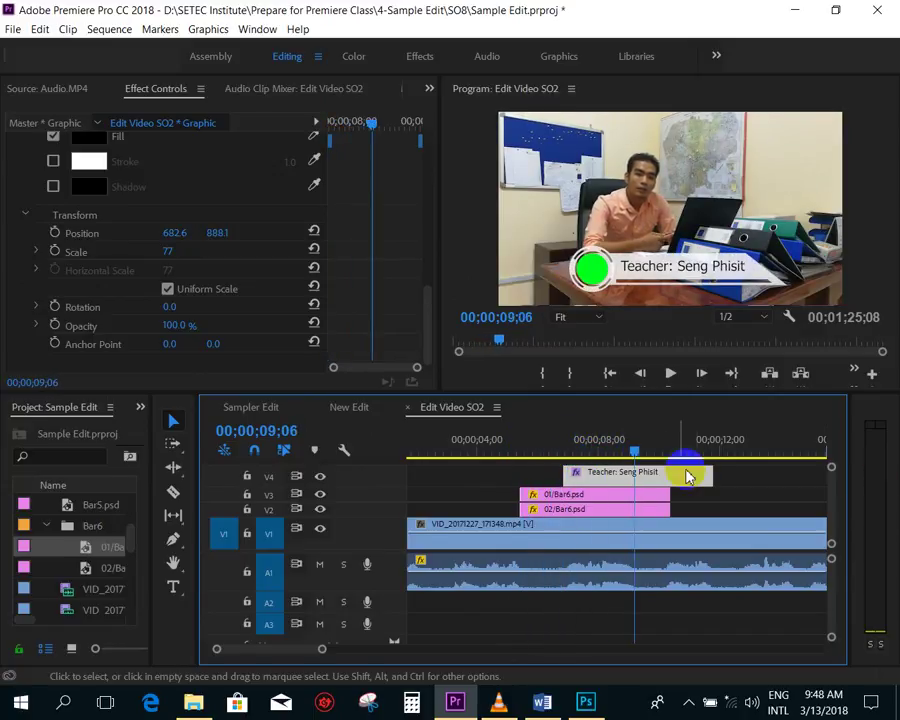
left_click_drag(705, 471, 558, 453)
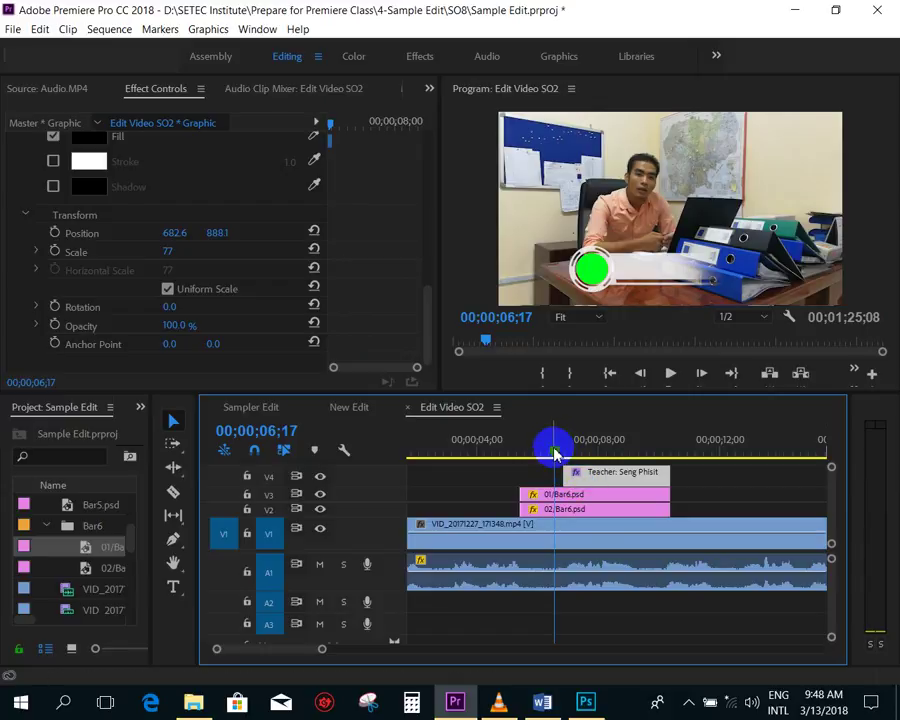
key("ctrl+s")
- Apply the Slide > Split transition to the start of the V4 name title and preview it
left_click(140, 407)
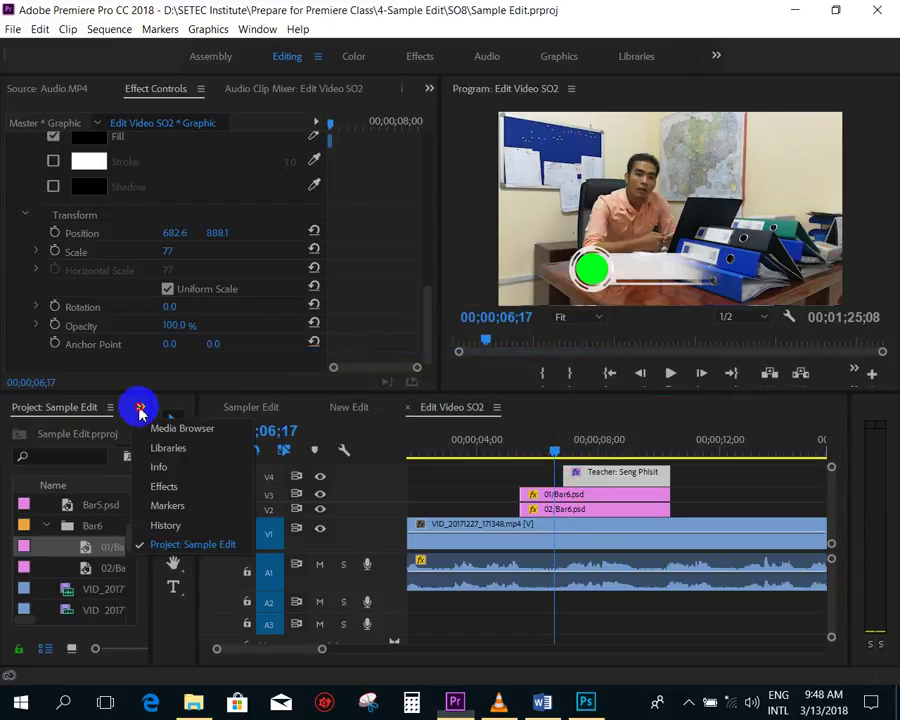
left_click(165, 490)
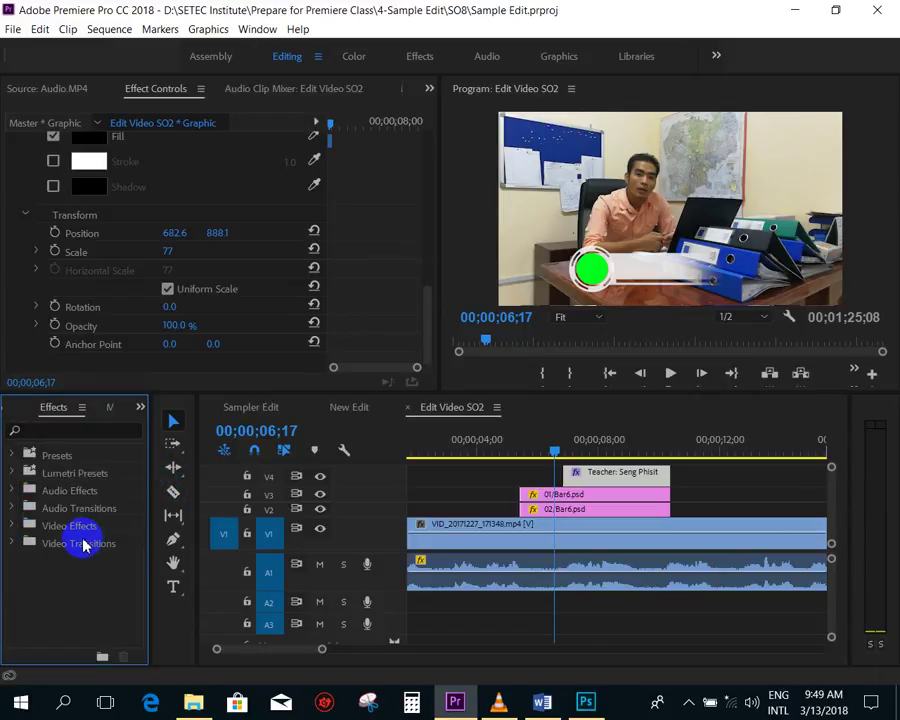
left_click(12, 543)
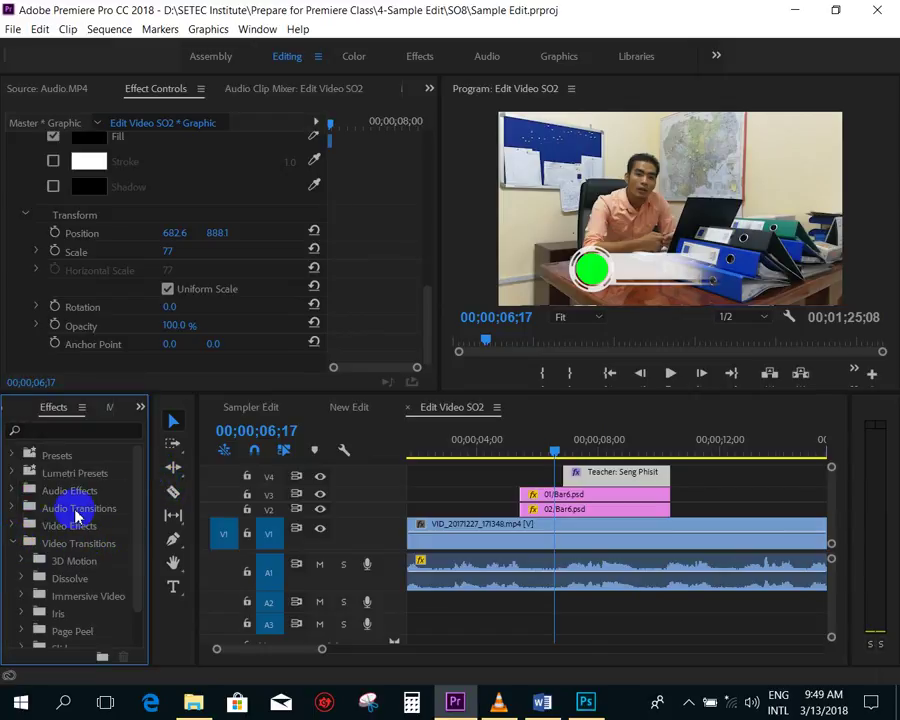
scroll(80, 510, "down", 1)
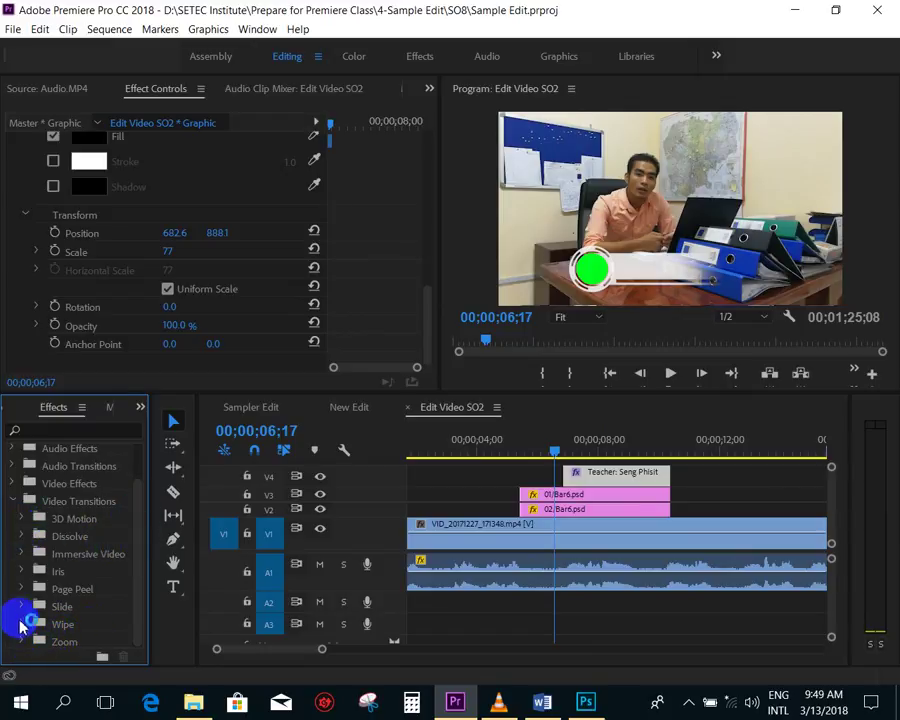
left_click(22, 608)
scroll(68, 566, "down", 2)
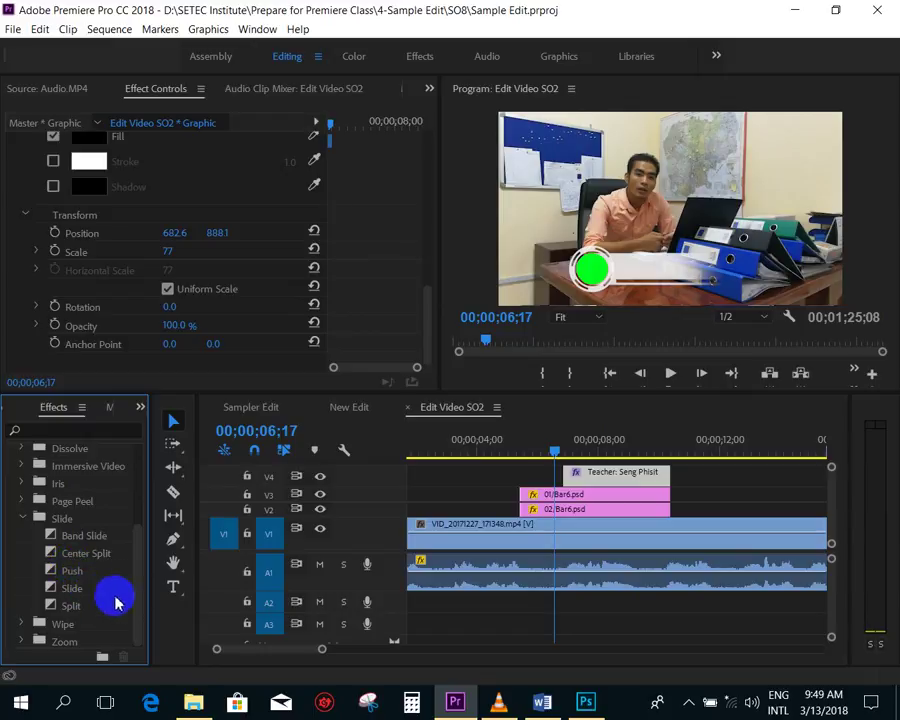
left_click_drag(78, 612, 573, 478)
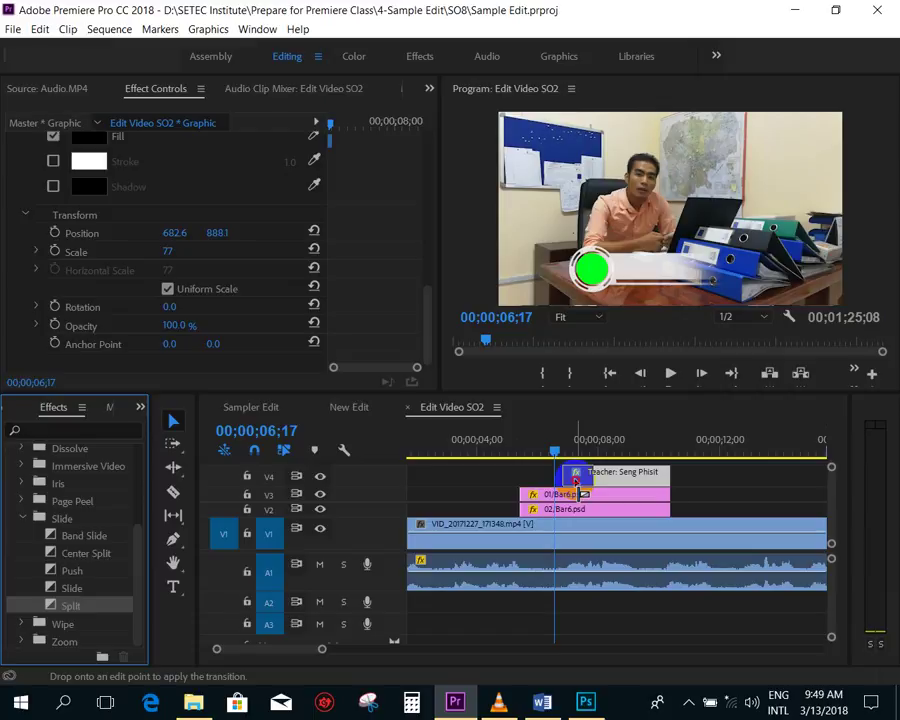
mouse_move(575, 480)
left_mouse_down()
mouse_move(567, 453)
mouse_move(501, 454)
left_mouse_up()
key("space")
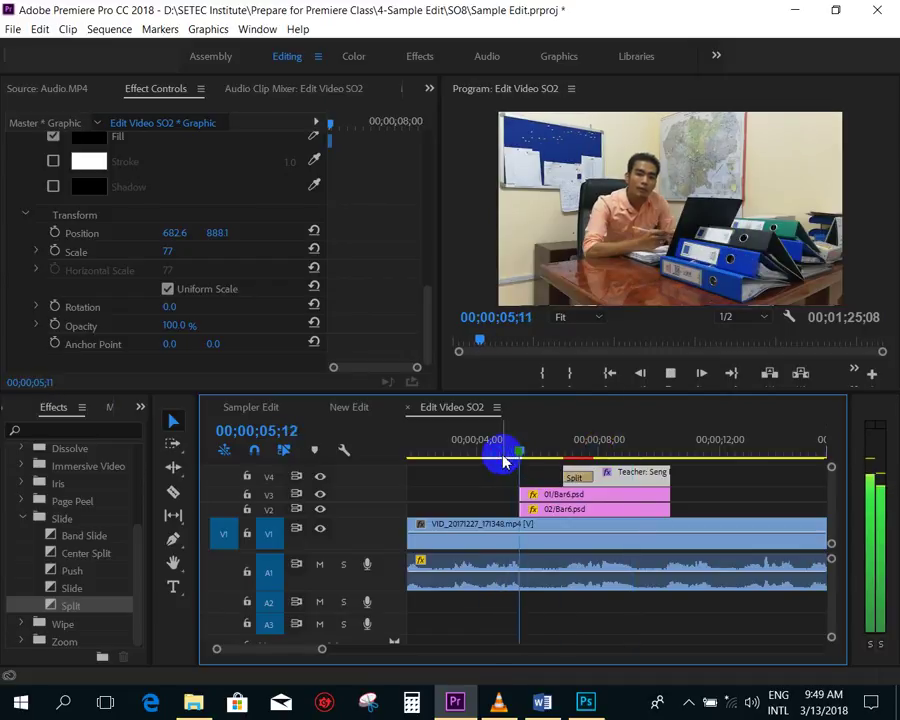
- Replay the title's entrance and select the title and both Bar6 clips together
left_click(418, 452)
scroll(550, 505, "up", 1)
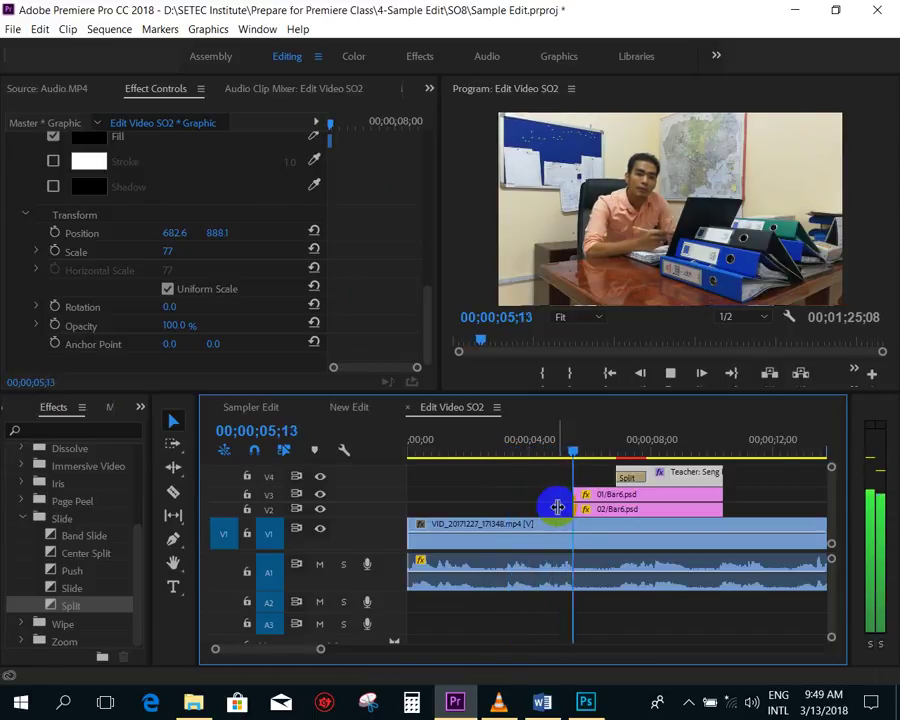
key("space")
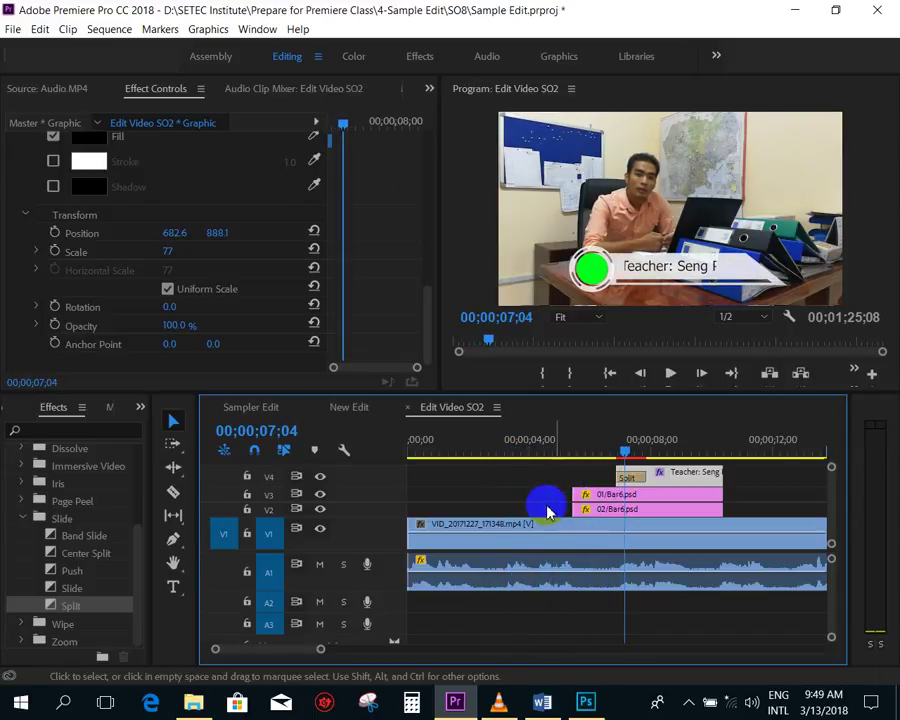
left_click(498, 440)
key("space")
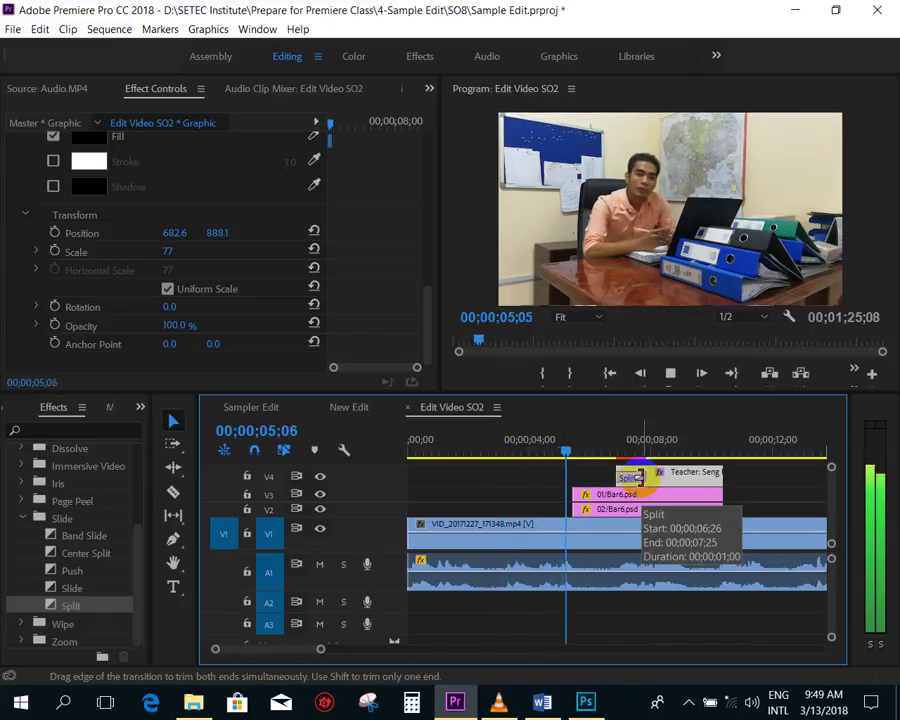
left_click_drag(633, 440, 522, 440)
mouse_move(763, 506)
left_mouse_down()
mouse_move(671, 475)
mouse_move(693, 484)
mouse_move(670, 488)
left_mouse_up()
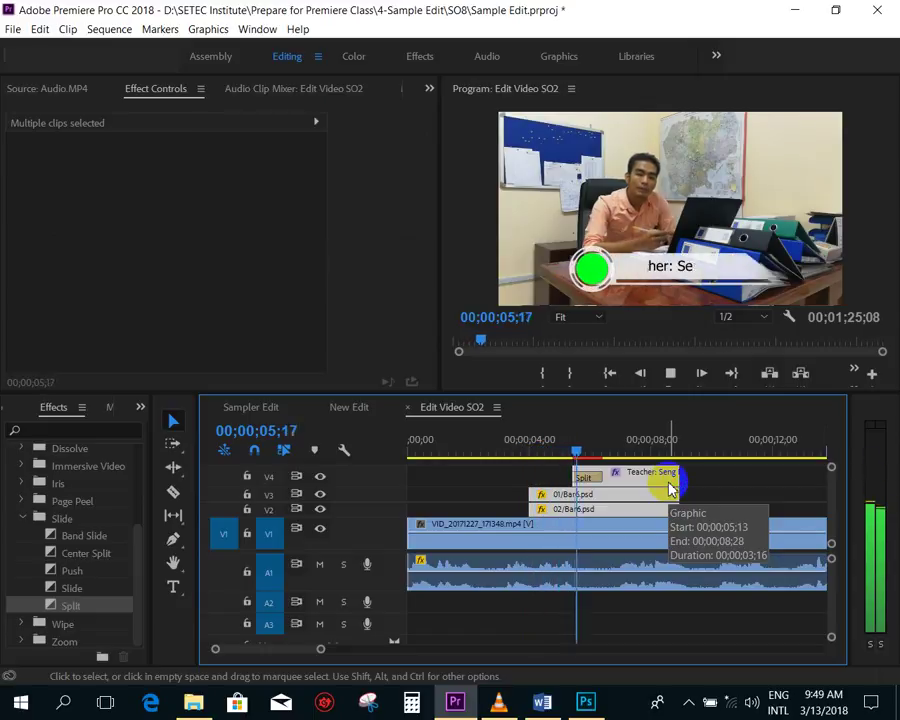
key("space")
- Shift the three lower-third clips about 23 frames earlier and play back to check timing
left_click_drag(660, 480, 648, 488)
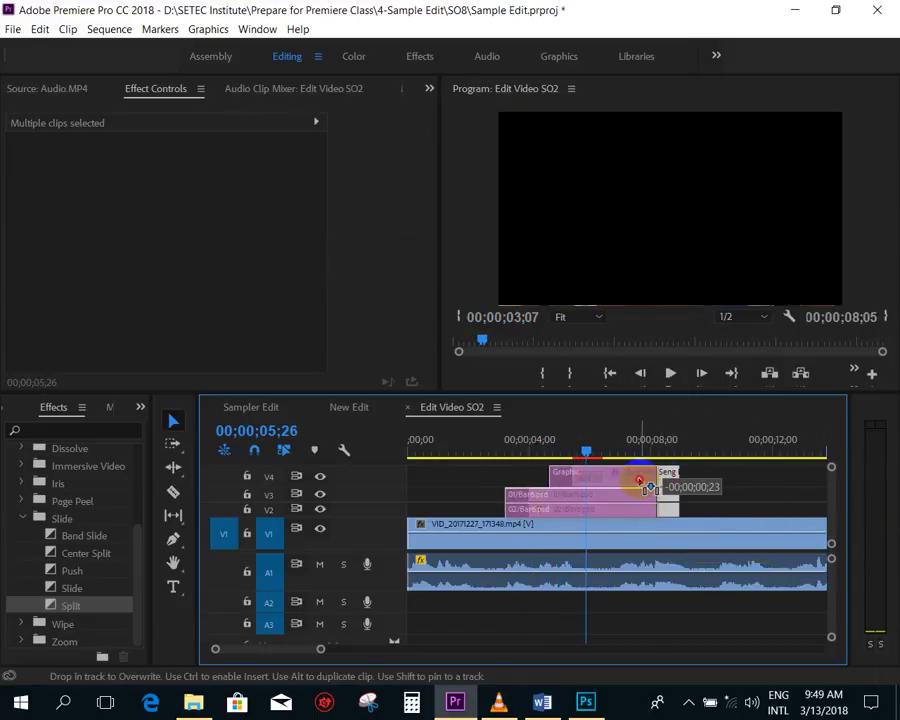
left_click(482, 436)
key("space")
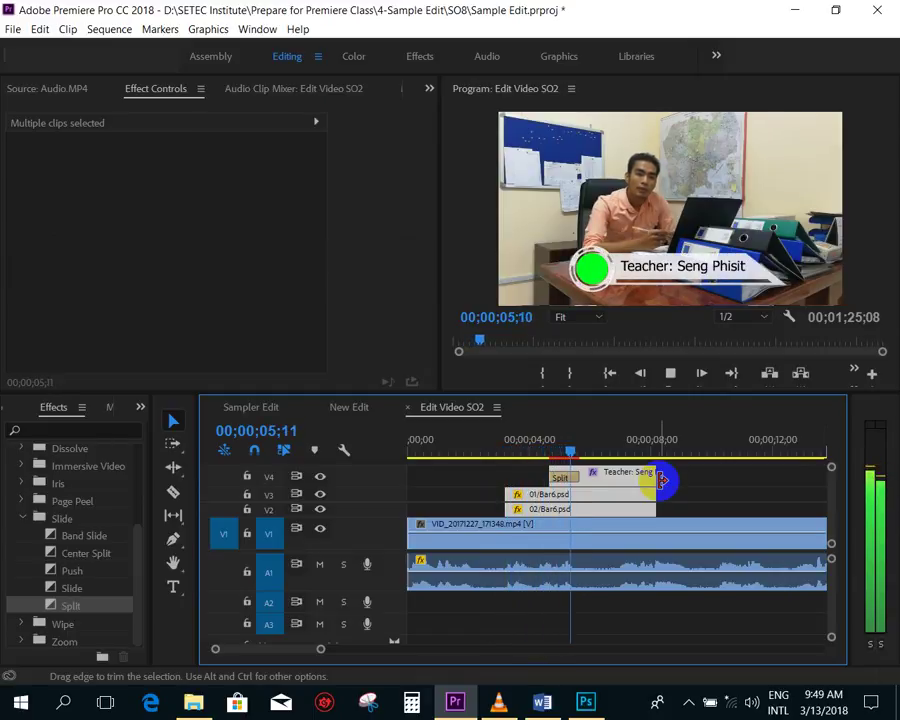
key("minus")
left_click(412, 446)
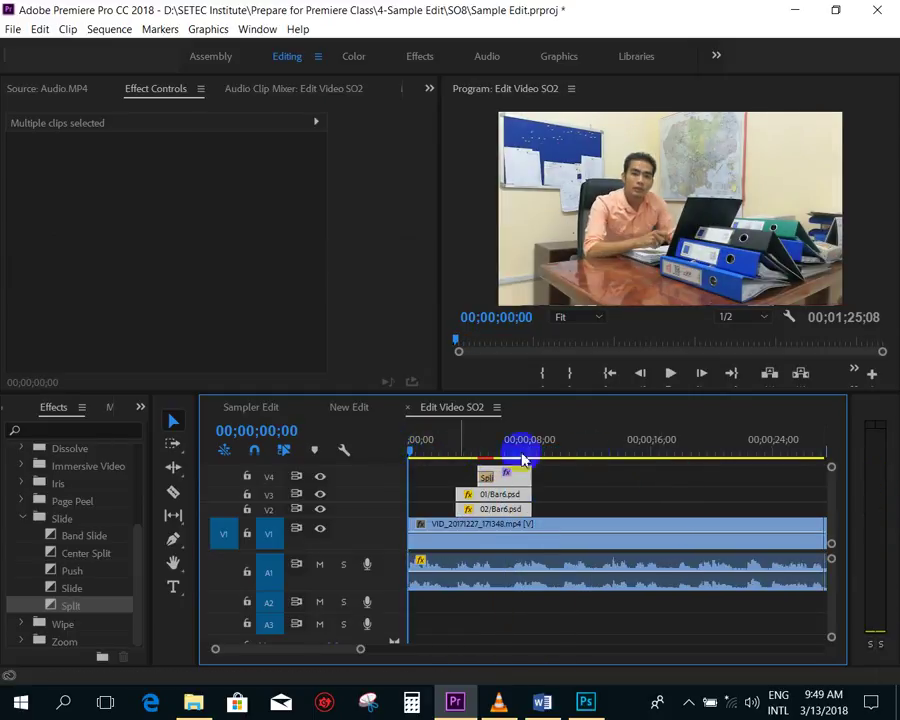
key("space")
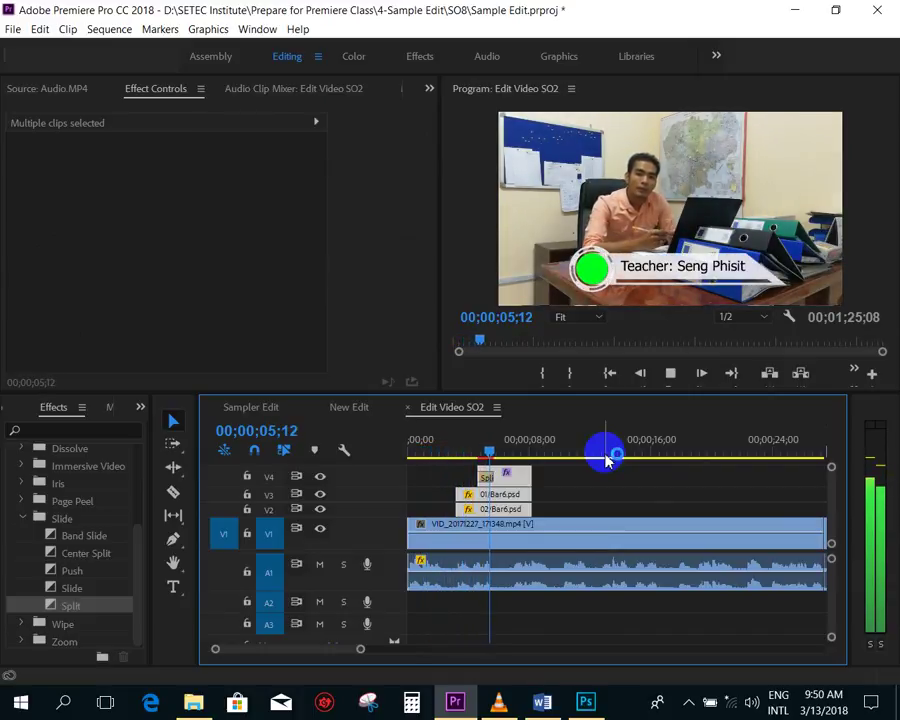
key("minus")
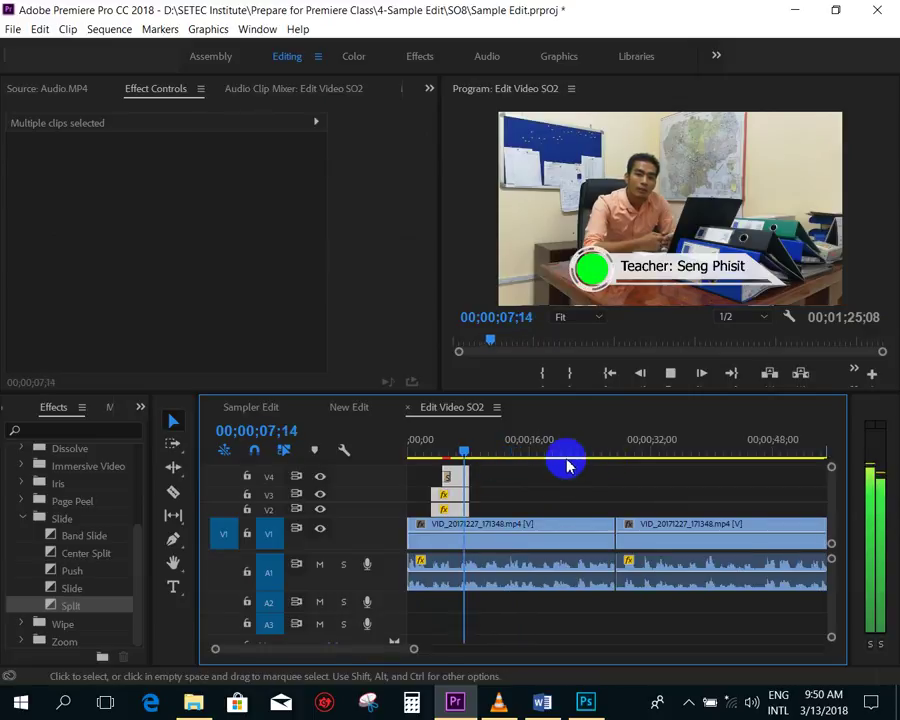
key("space")
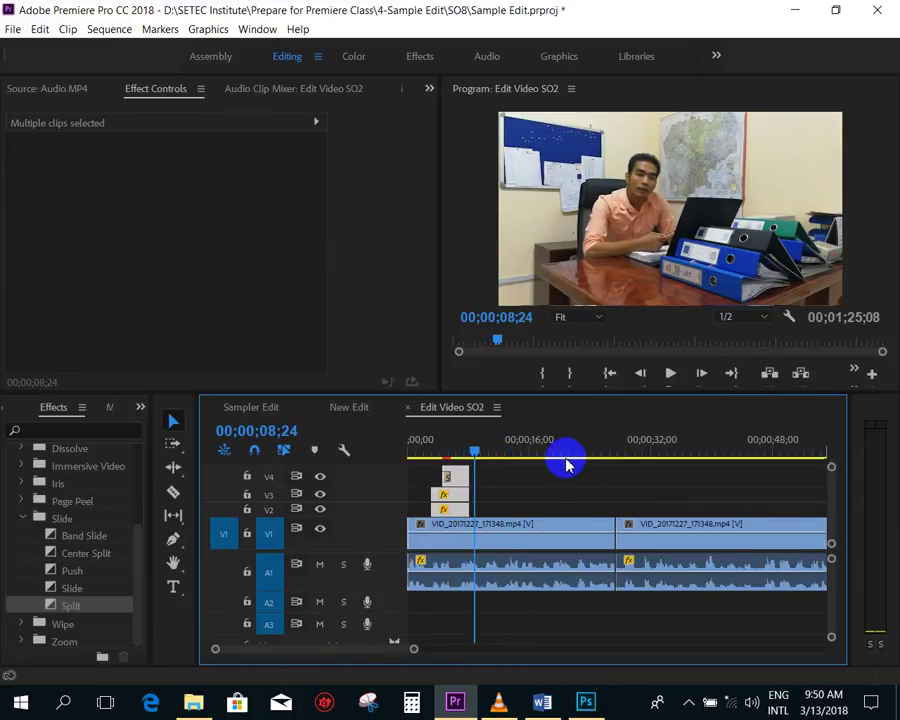
key("equal")
key("equal")
left_click(606, 446)
mouse_move(612, 452)
left_mouse_down()
mouse_move(634, 458)
mouse_move(588, 455)
left_mouse_up()
left_click(690, 482)
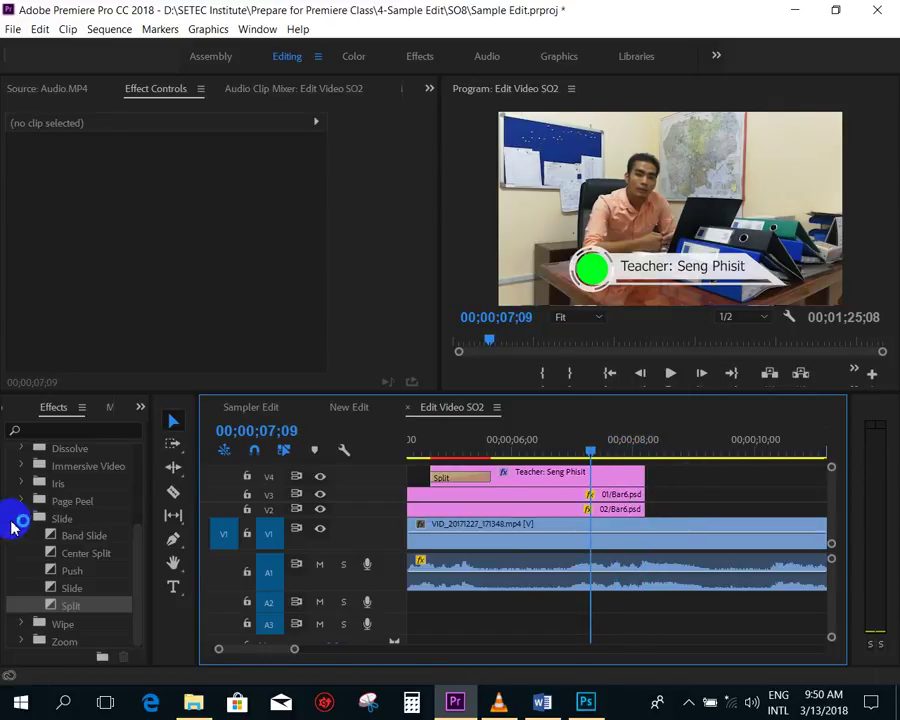
- Add Cross Dissolve to the ends of the name title, 01/Bar6.psd and 02/Bar6.psd
left_click(21, 519)
left_click_drag(146, 500, 141, 484)
left_click(20, 557)
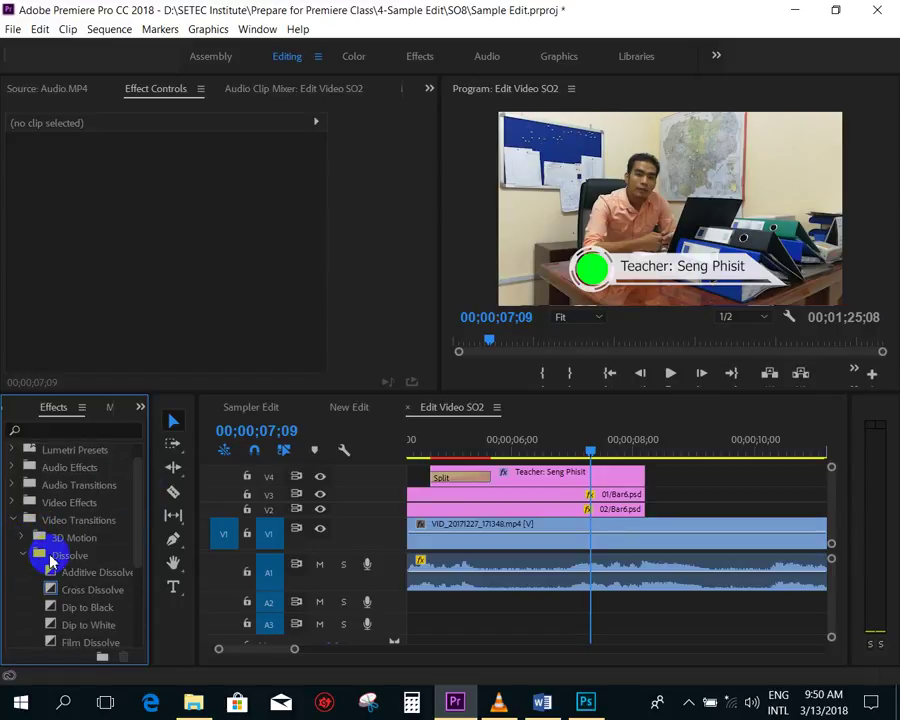
left_click_drag(60, 588, 641, 482)
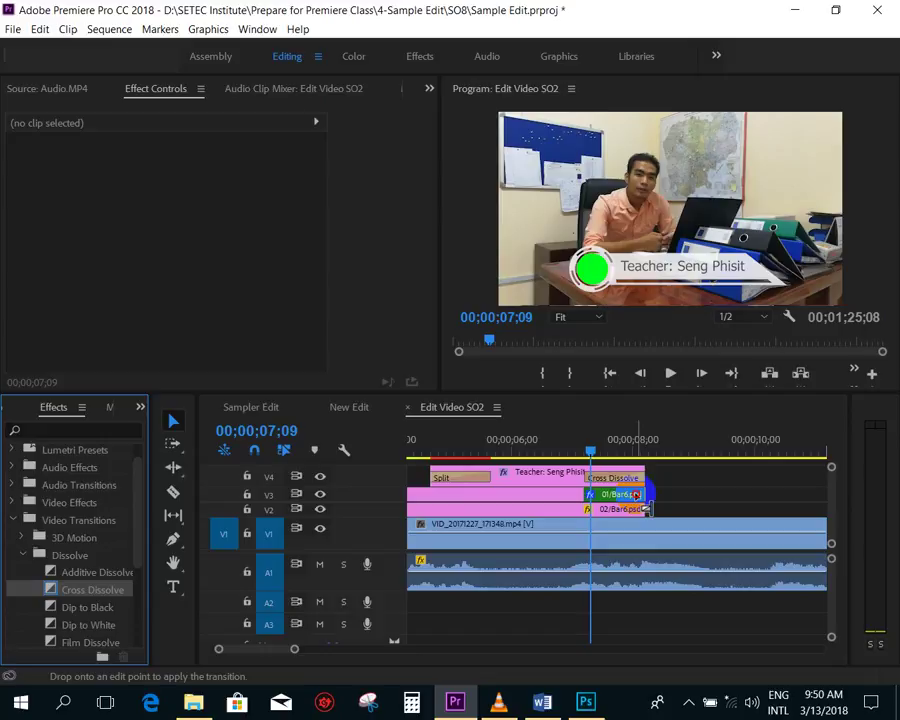
left_click_drag(645, 494, 645, 494)
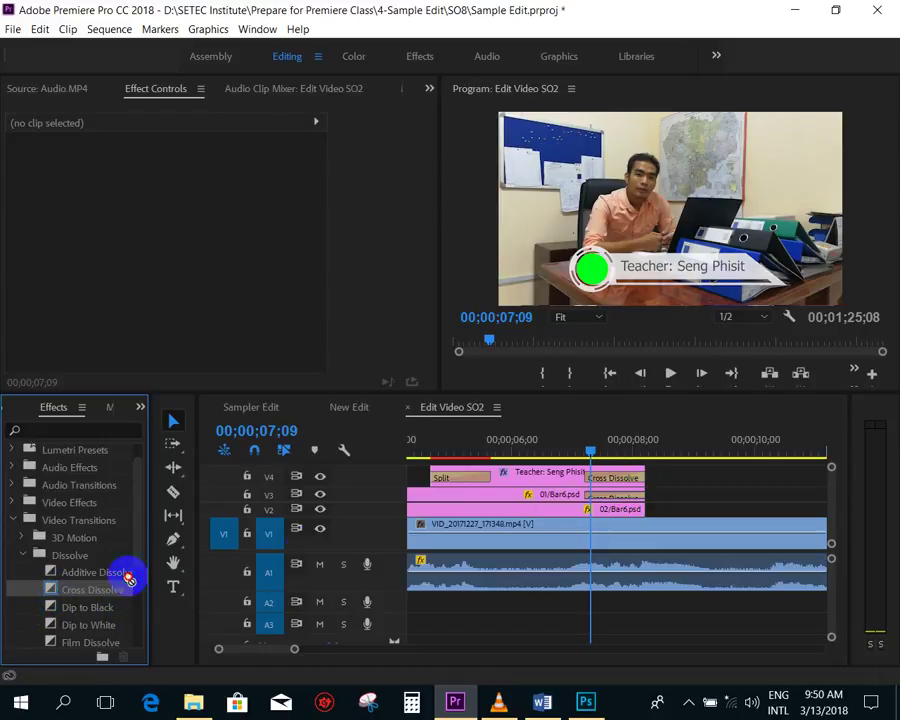
mouse_move(128, 580)
left_mouse_down()
mouse_move(624, 501)
mouse_move(639, 511)
left_mouse_up()
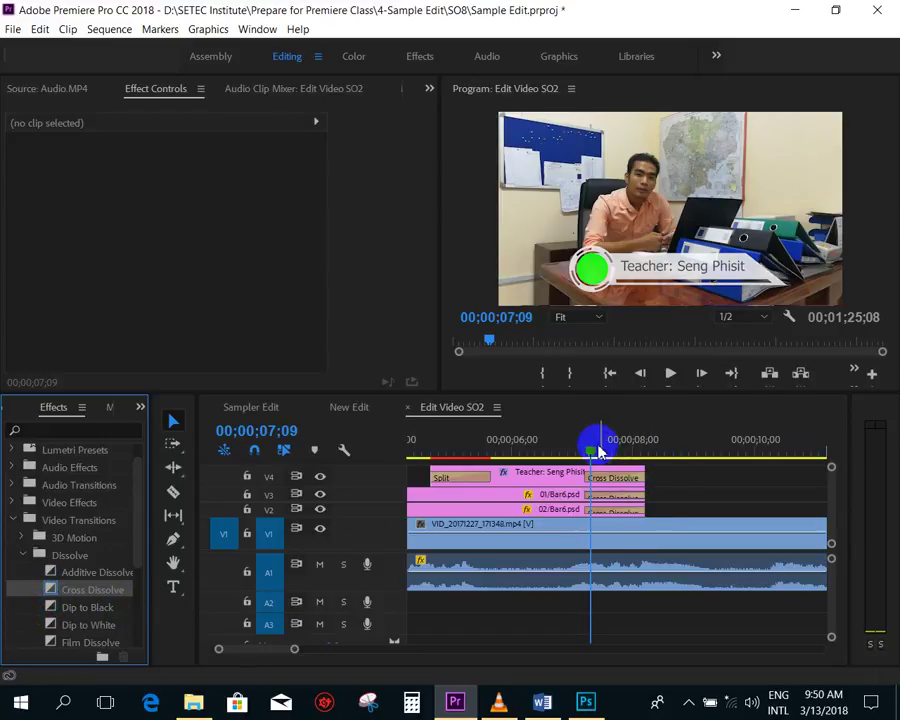
- Play back the lower-third fade-out, zooming the timeline to check it
left_click_drag(592, 450, 652, 463)
key("minus")
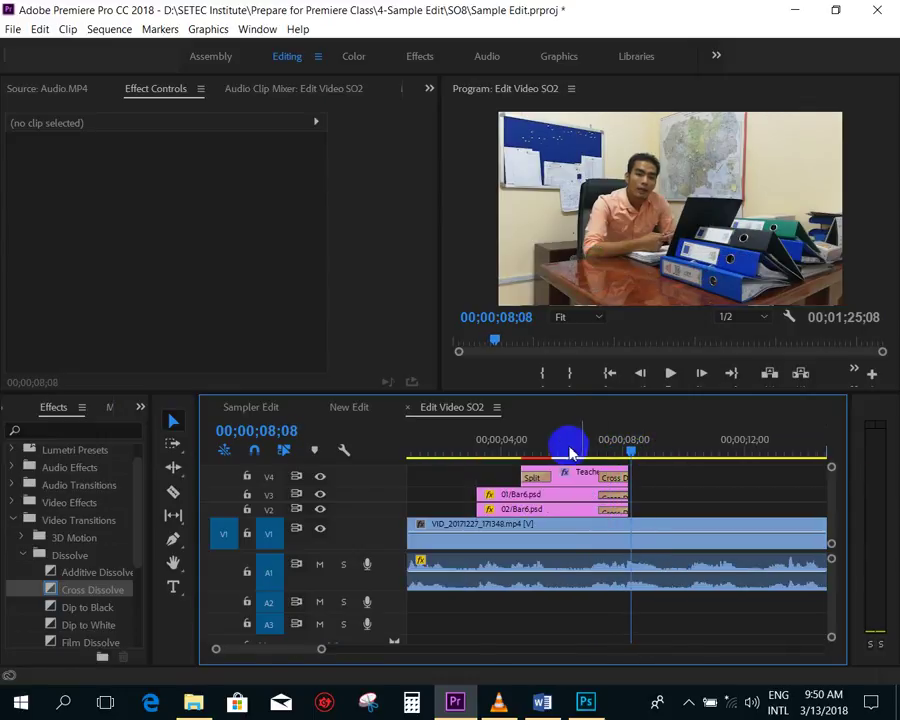
key("space")
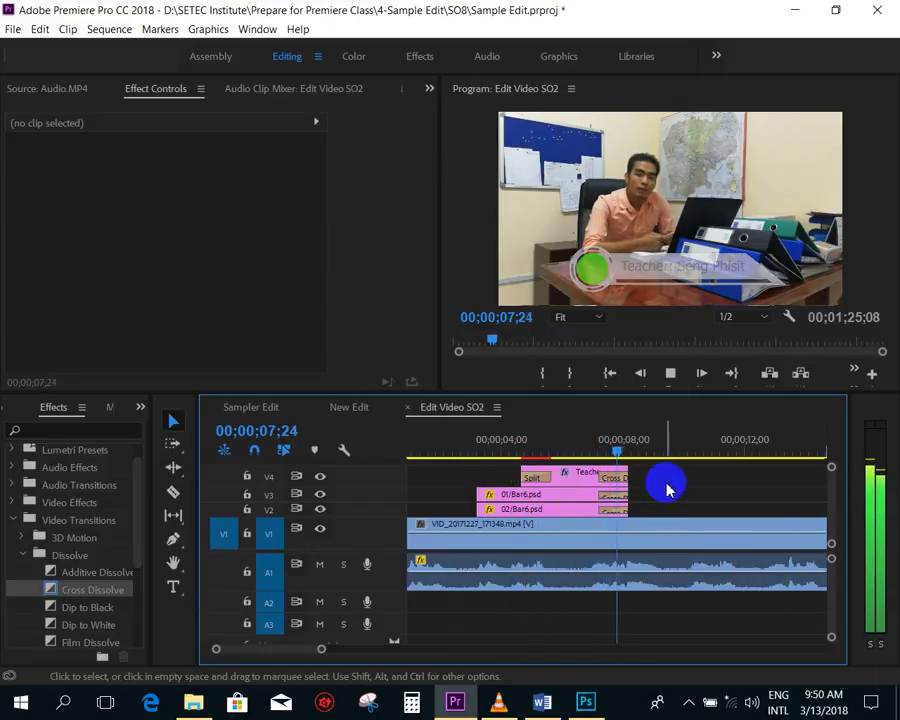
key("minus")
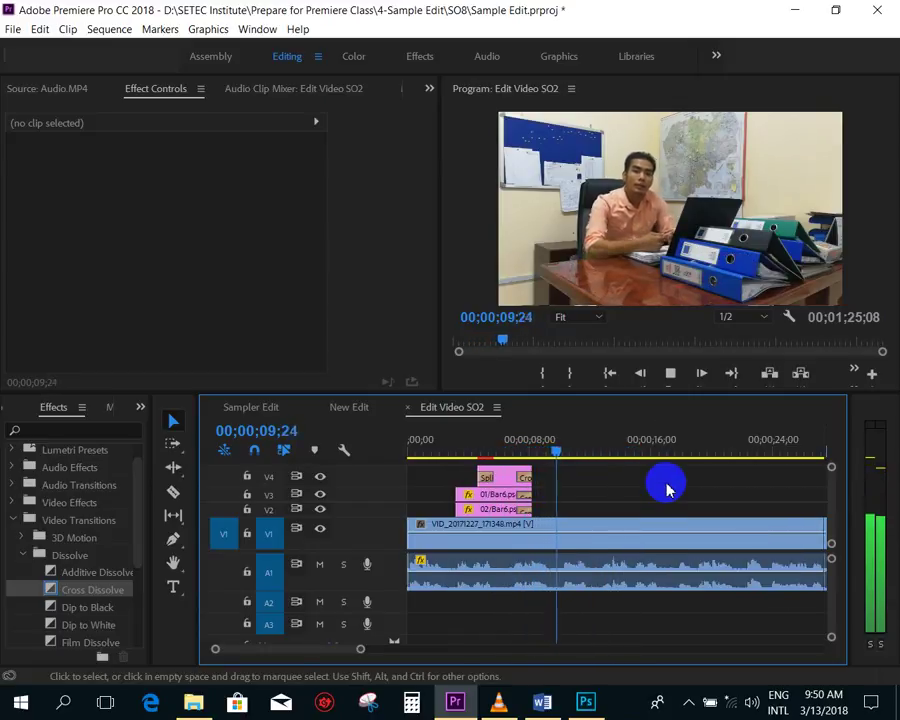
key("space")
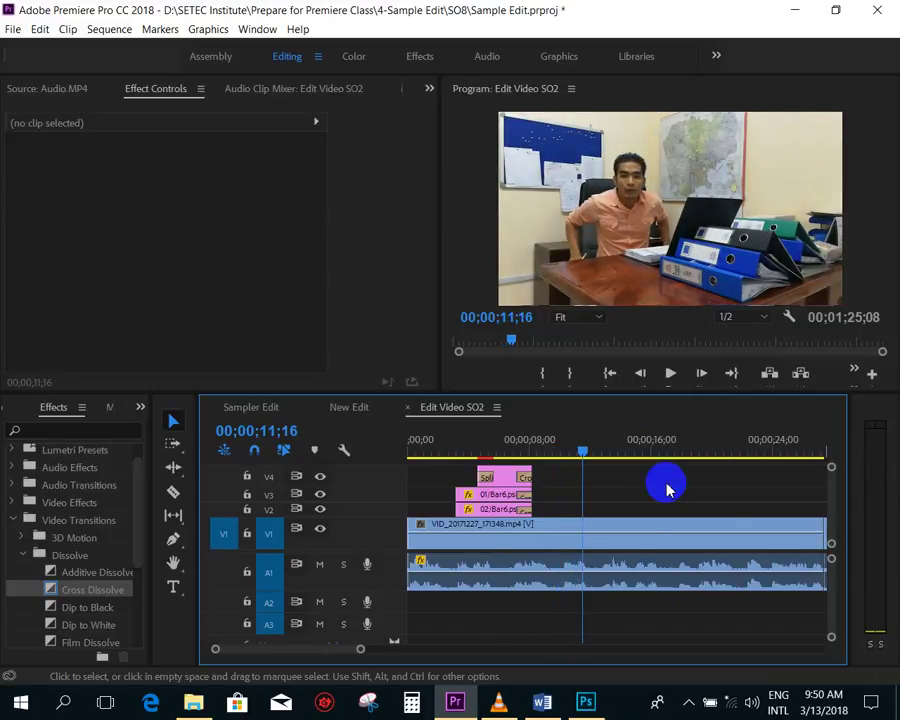
key("minus")
key("equal")
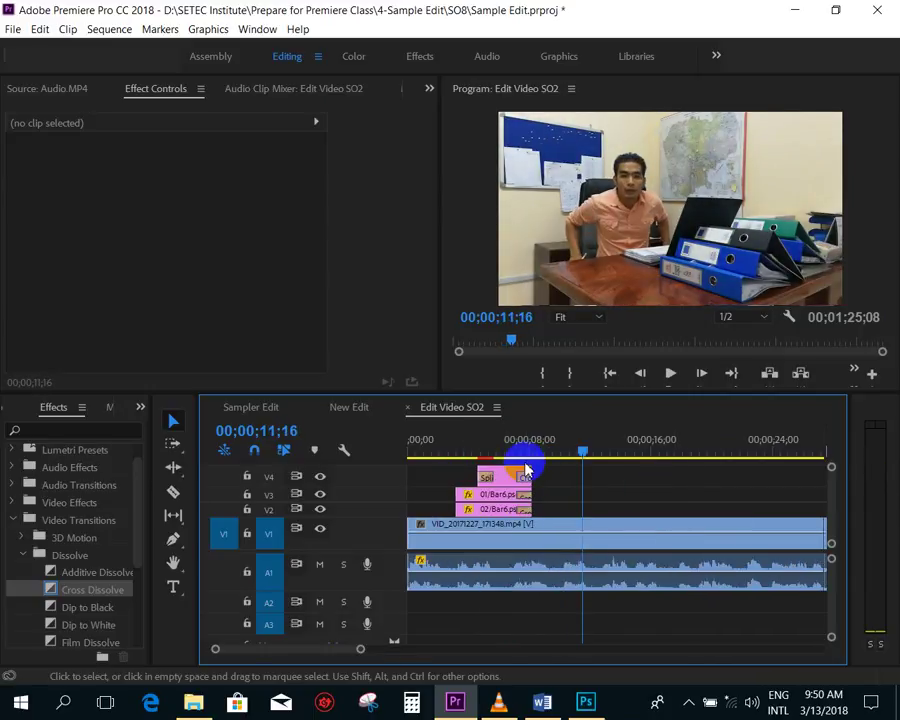
key("equal")
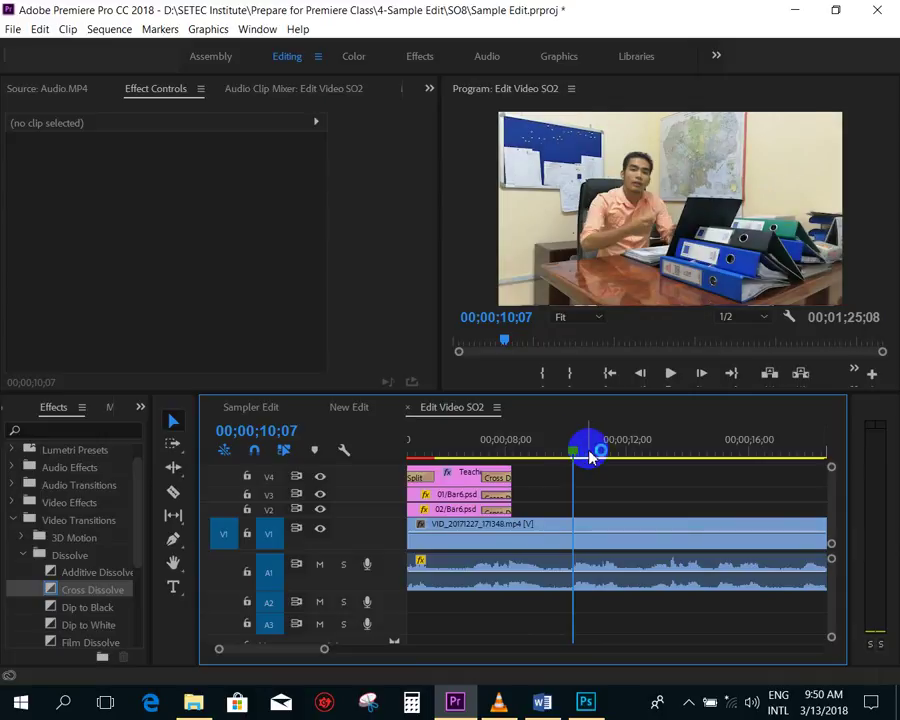
key("minus")
key("minus")
key("minus")
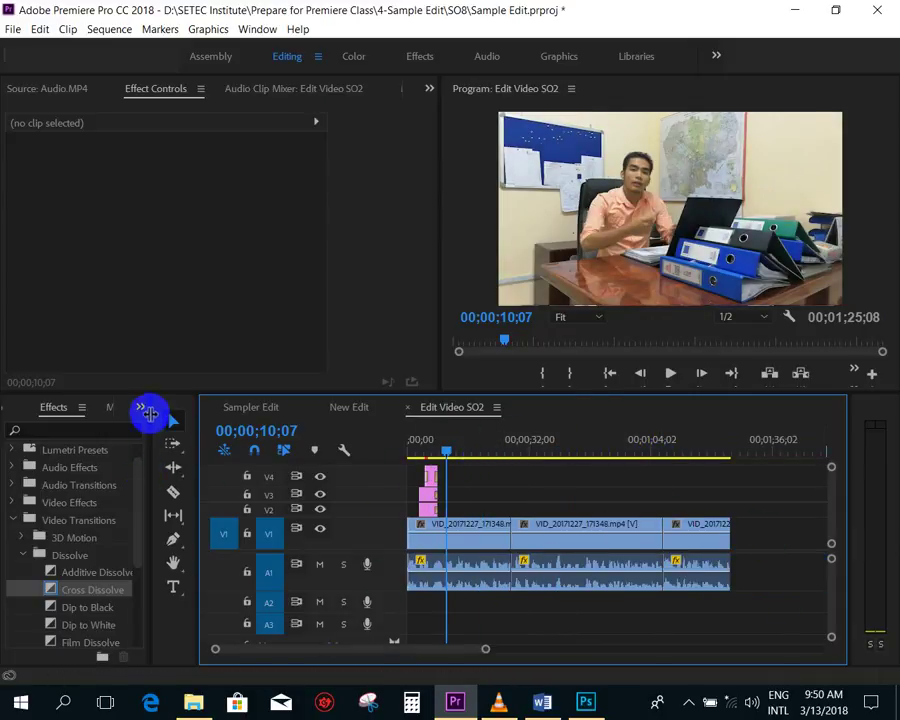
- Show the Project panel, widen it, and collapse the Bar6 folder
left_click(141, 409)
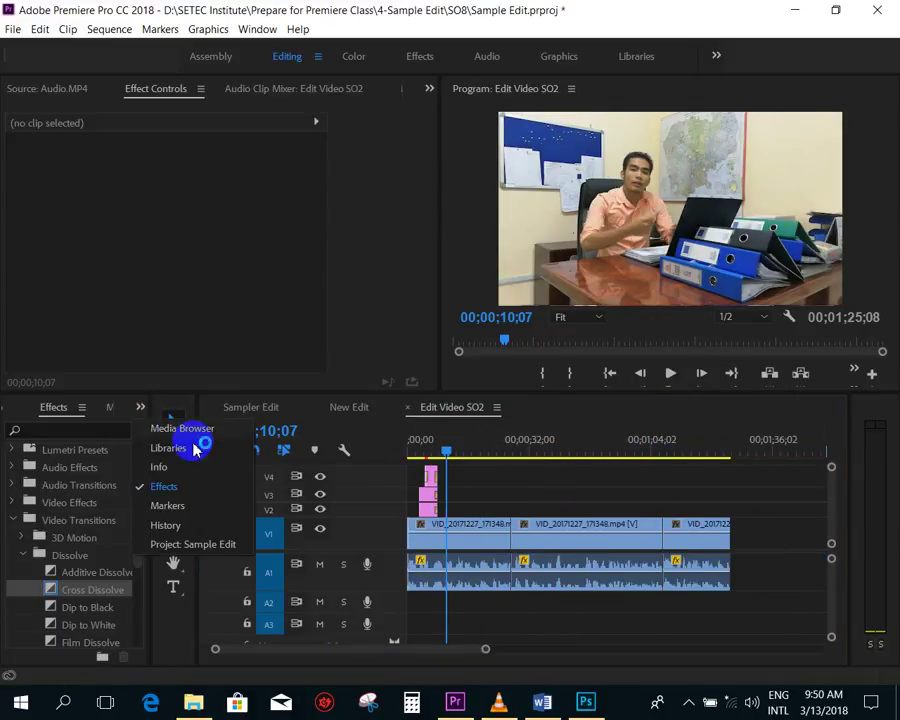
left_click(196, 545)
left_click_drag(150, 499, 203, 499)
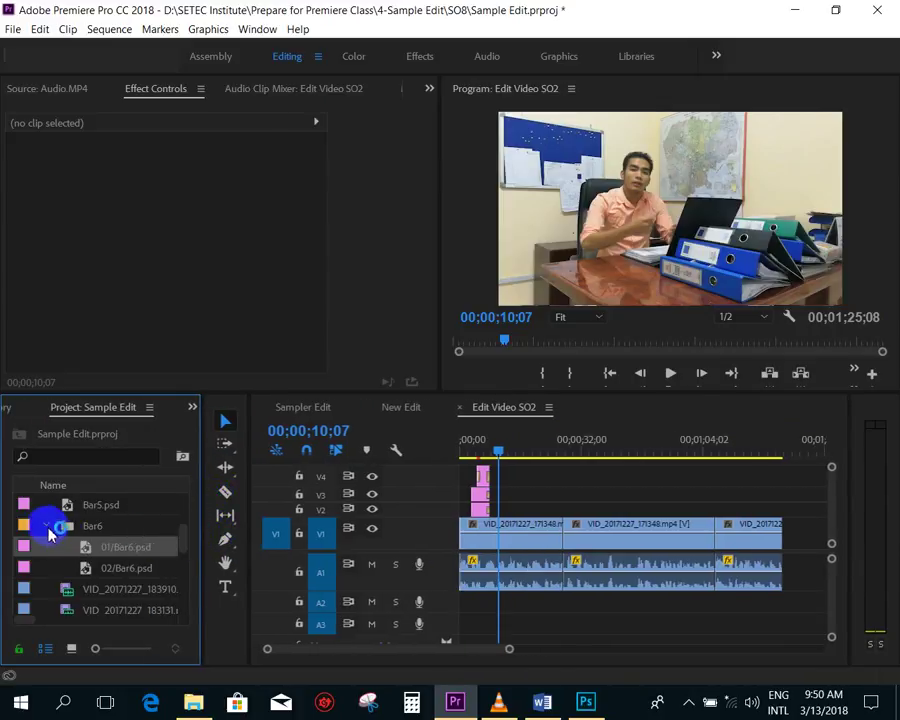
left_click(46, 527)
- Preview clips 183910, 183131, 104623 and 172342 in the Source monitor
double_click(67, 551)
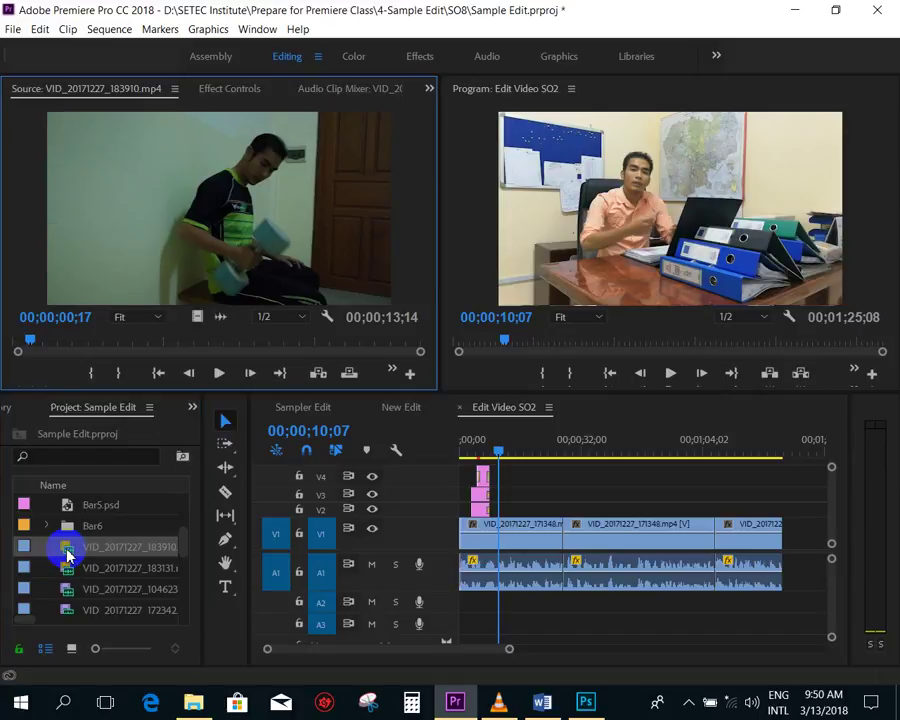
double_click(70, 568)
scroll(70, 570, "down", 1)
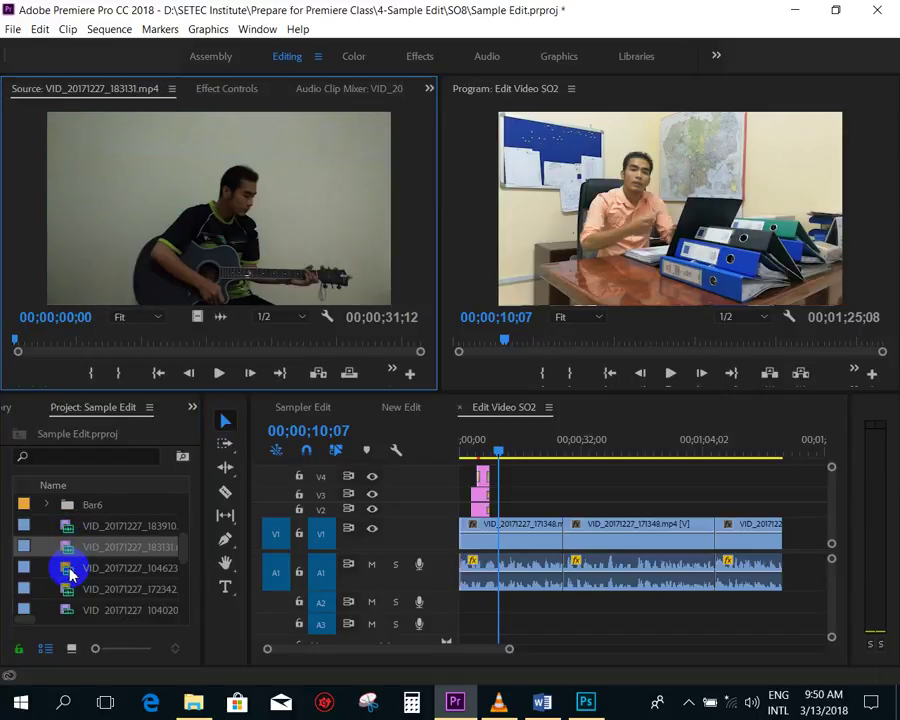
double_click(70, 570)
scroll(80, 560, "down", 1)
scroll(92, 548, "down", 1)
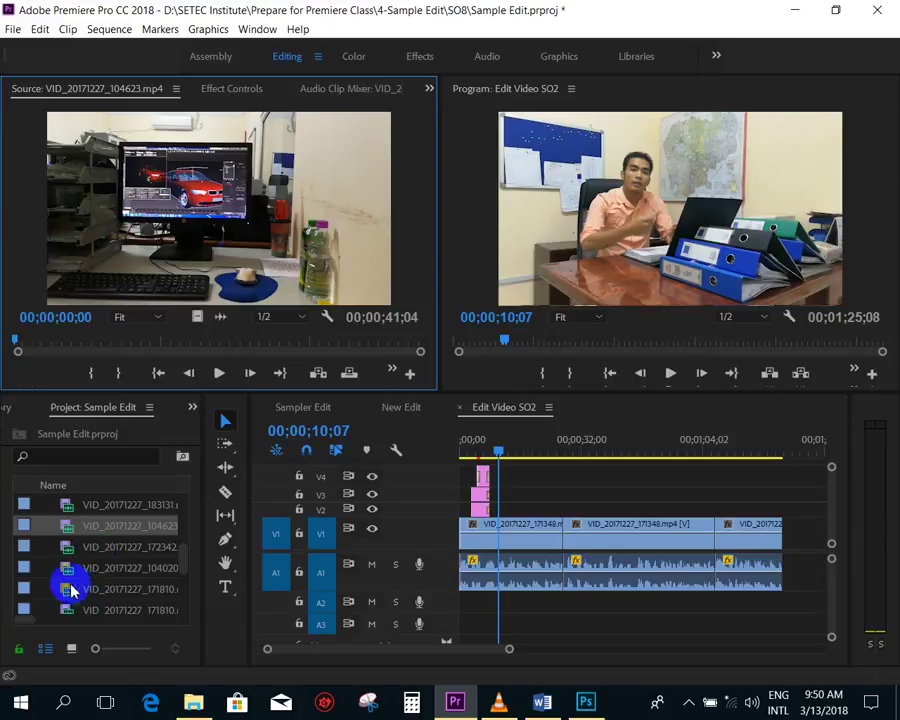
double_click(68, 547)
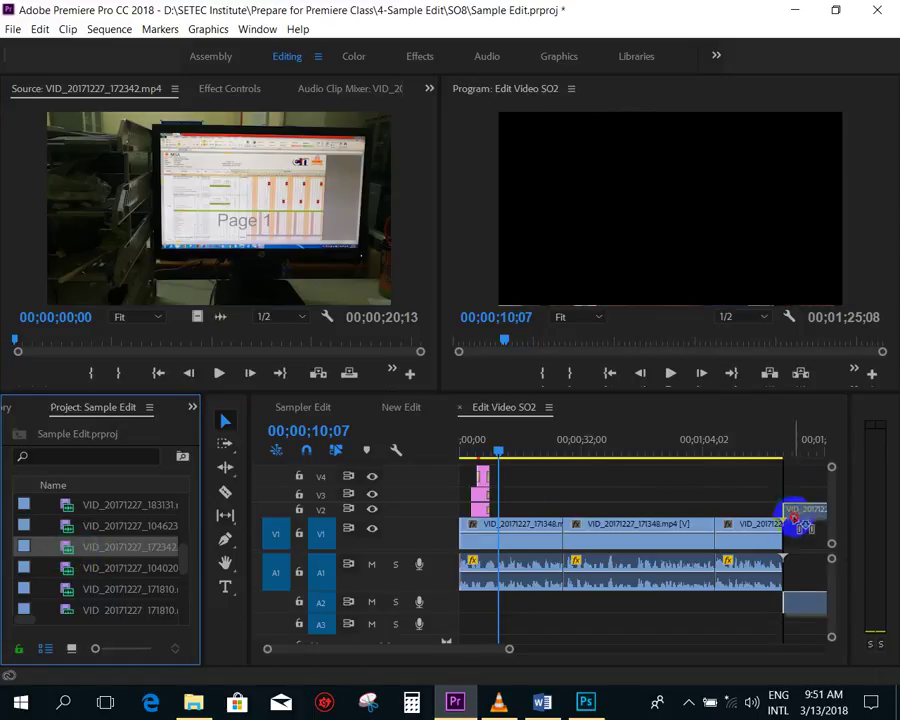
- Add VID_20171227_172342.mp4 to the end of the sequence and delete its audio
left_click_drag(67, 553, 798, 520)
key("=")
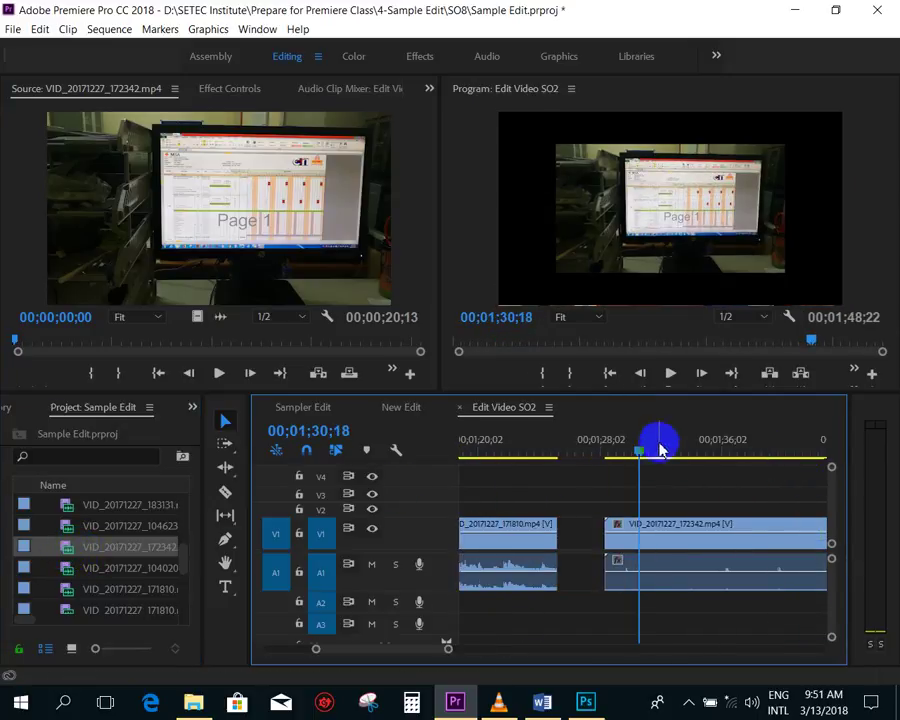
left_click(652, 441)
left_click(690, 546)
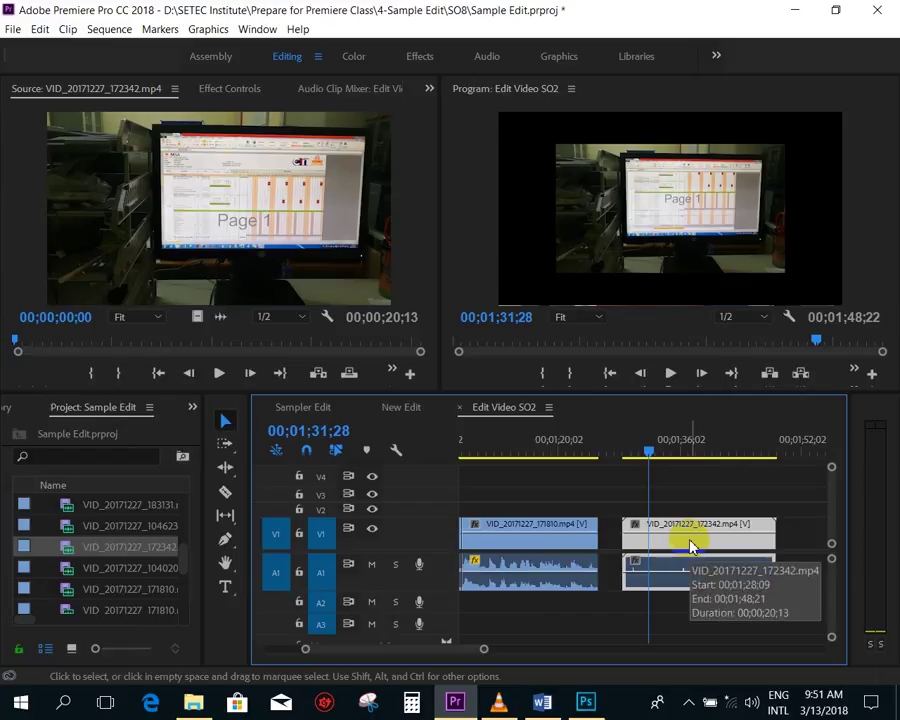
right_click(688, 540)
left_click(689, 272)
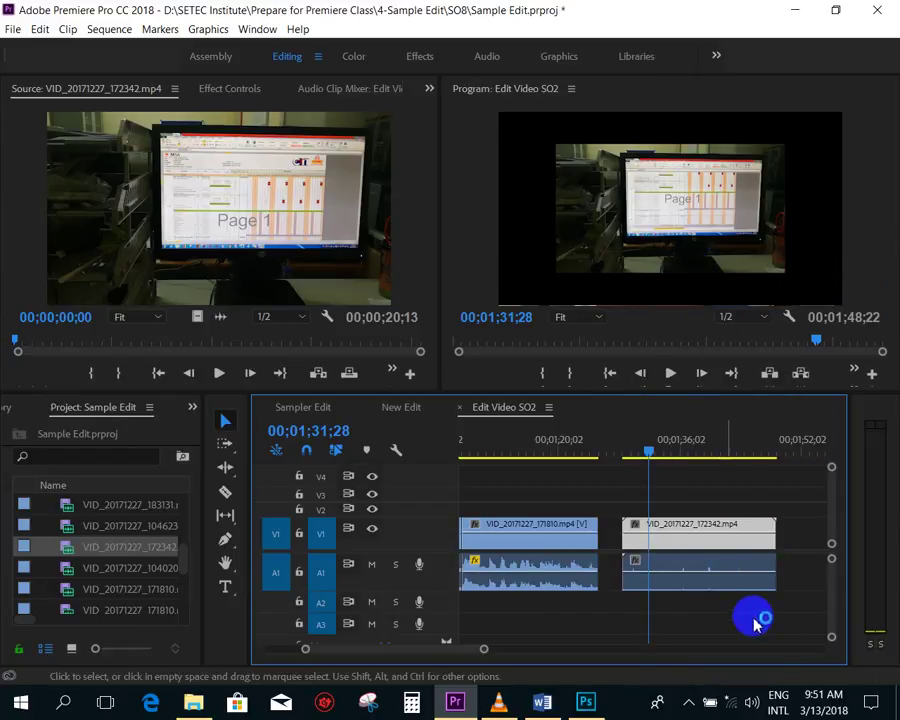
left_click_drag(774, 638, 689, 585)
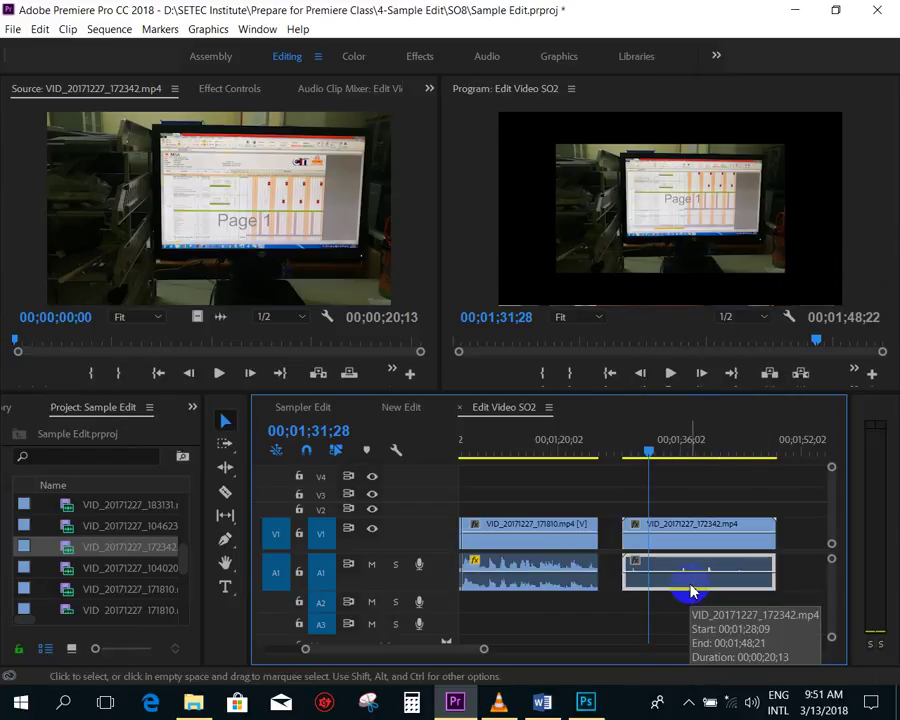
key("Delete")
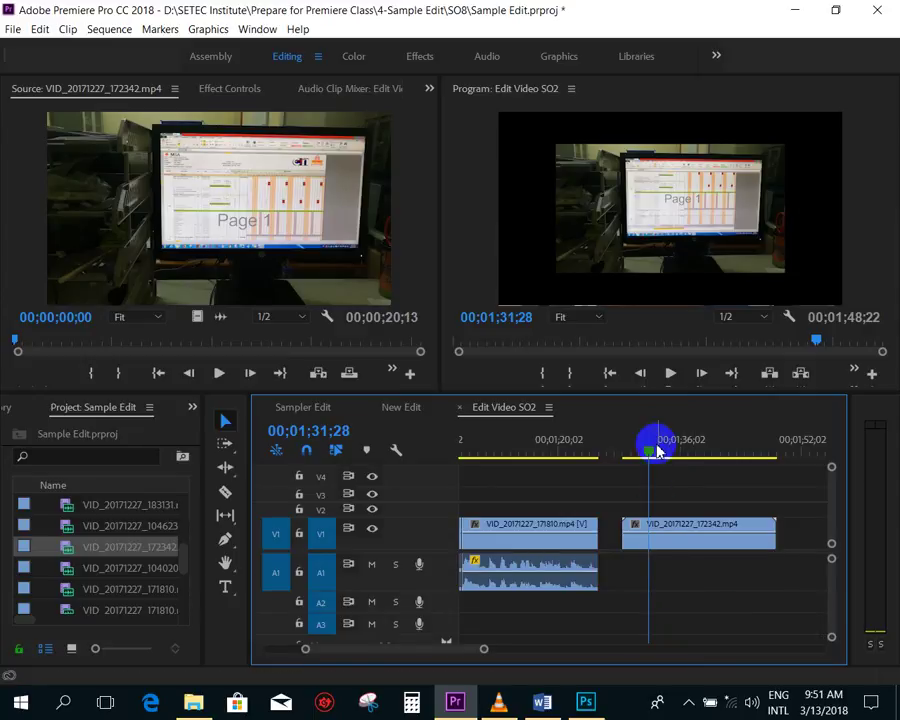
- Apply Scale to Frame Size to the new cutaway clip
left_click(655, 446)
left_click(670, 541)
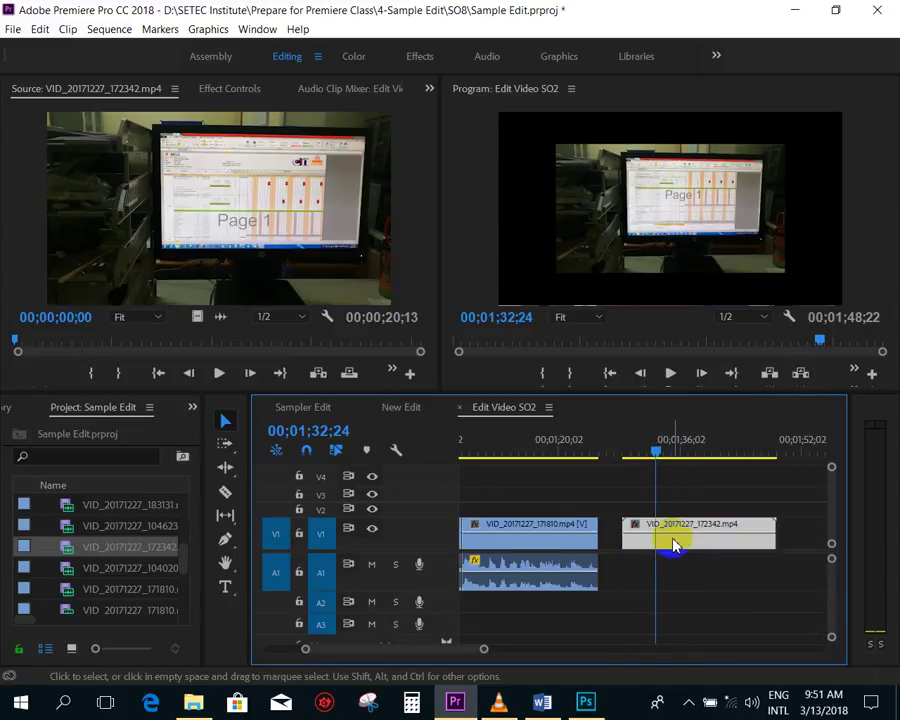
right_click(673, 545)
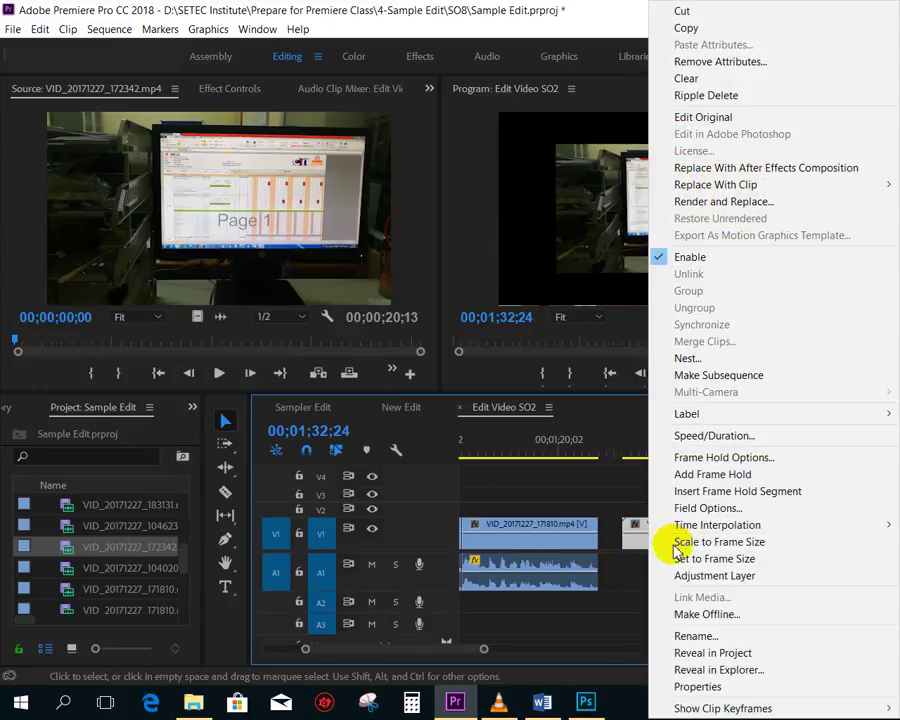
left_click(720, 546)
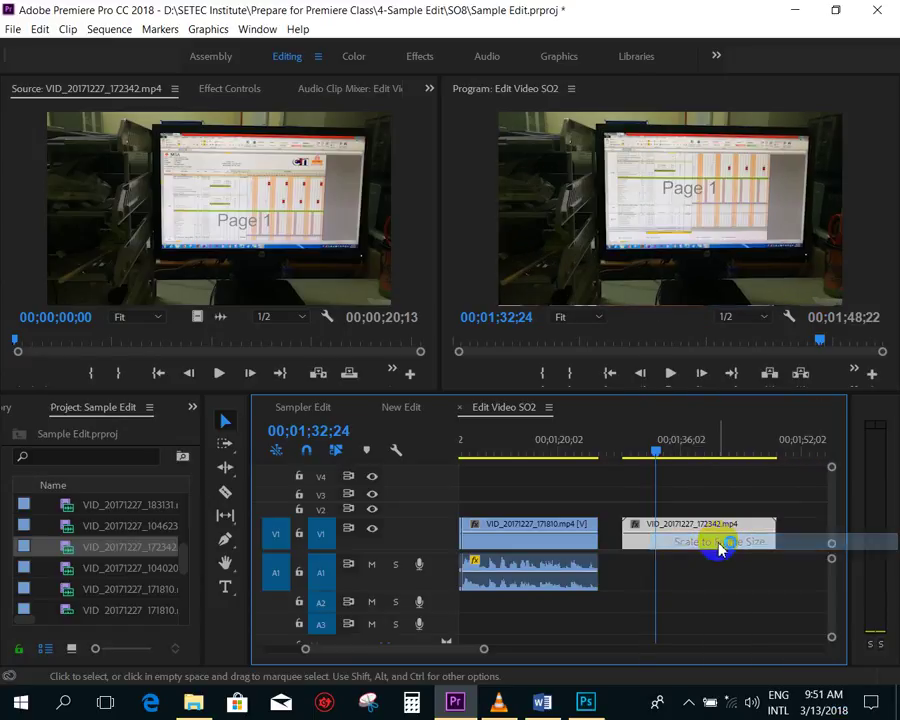
- Trim the cutaway's start and end, then move it onto V2 near the sequence start
mouse_move(664, 463)
left_mouse_down()
mouse_move(743, 458)
mouse_move(691, 466)
left_mouse_up()
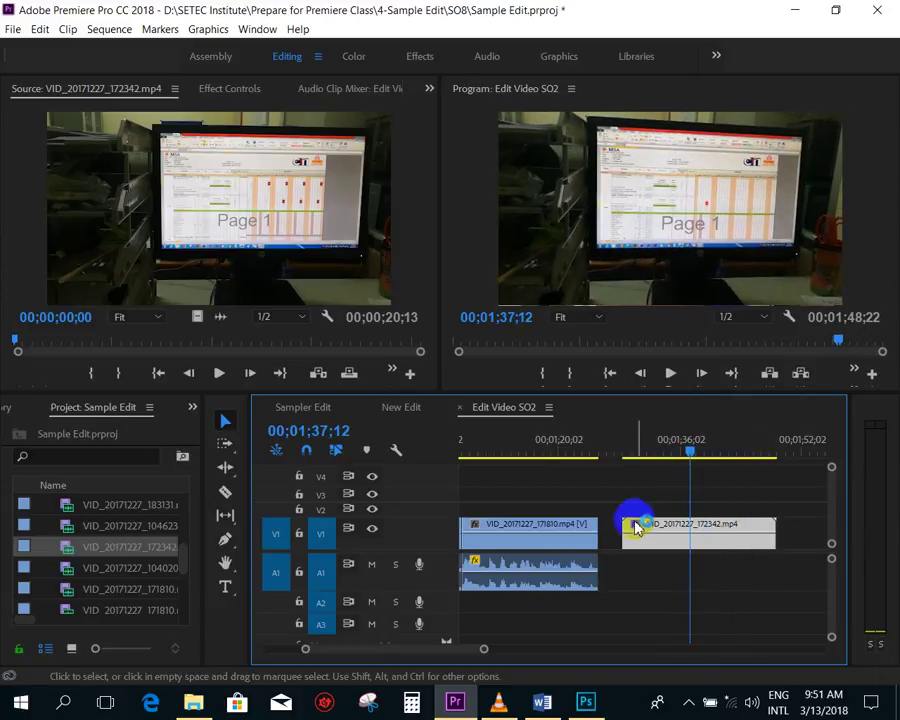
left_click_drag(624, 526, 690, 524)
left_click_drag(774, 524, 746, 530)
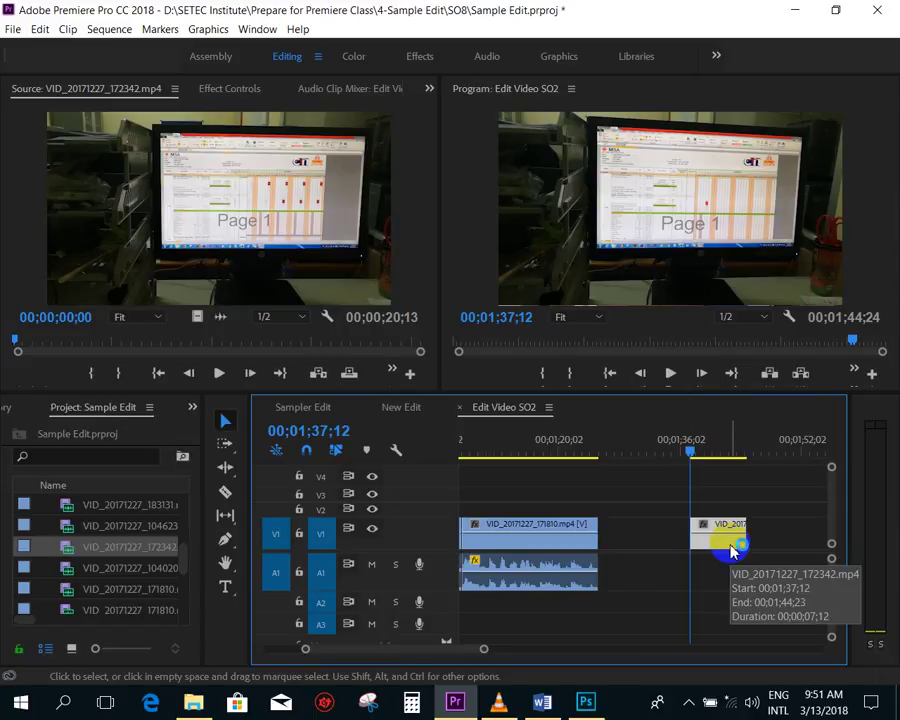
key("minus")
left_click_drag(655, 548, 496, 512)
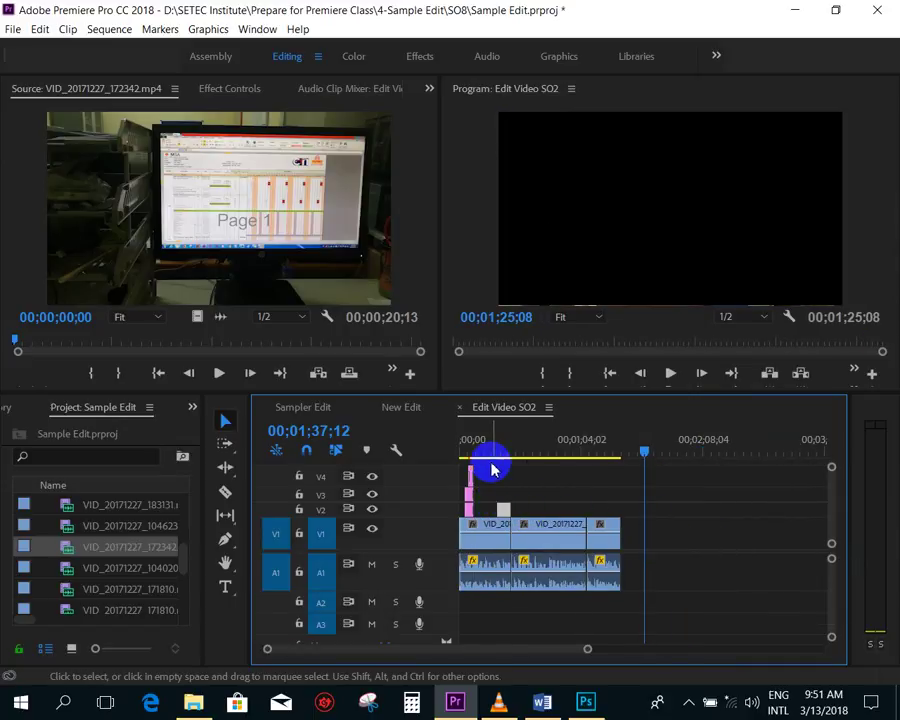
left_click(483, 452)
- Shift the monitor cutaway on V2 about 7 seconds earlier so it starts near 12;00
key("equal")
mouse_move(638, 450)
left_mouse_down()
mouse_move(660, 458)
mouse_move(594, 476)
left_mouse_up()
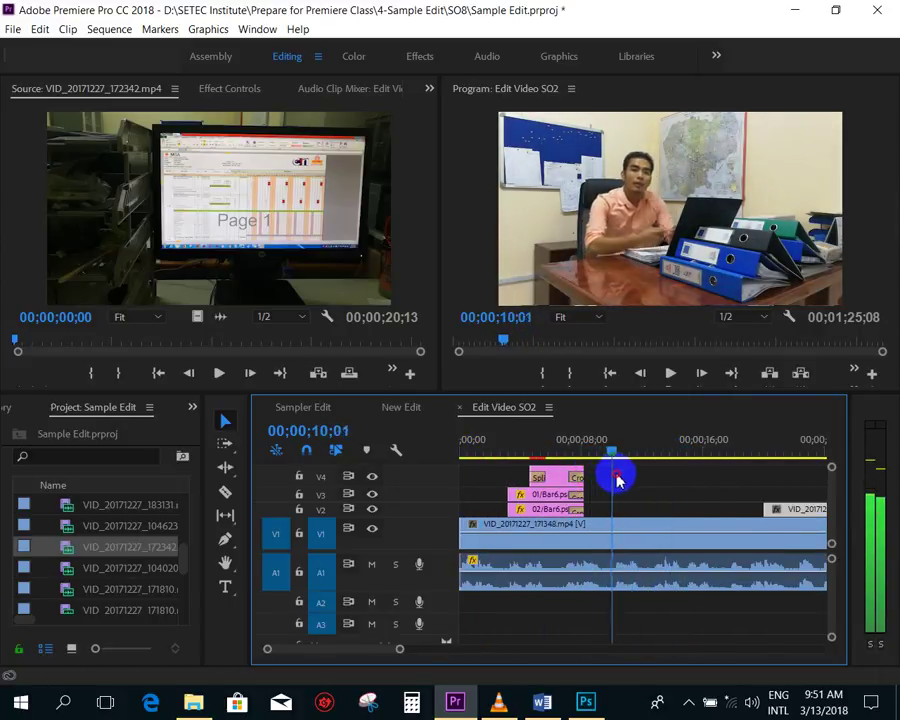
left_click_drag(600, 477, 642, 473)
scroll(720, 510, "down", 2)
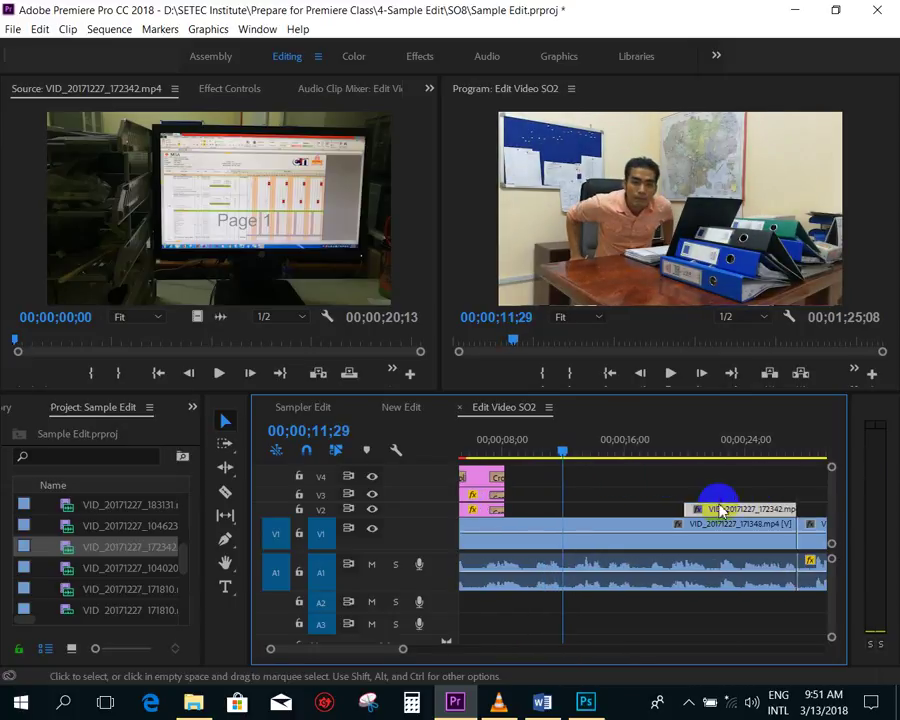
left_click_drag(744, 513, 628, 514)
- Play back and scrub around 11 seconds to review the cutaway's new placement
key("space")
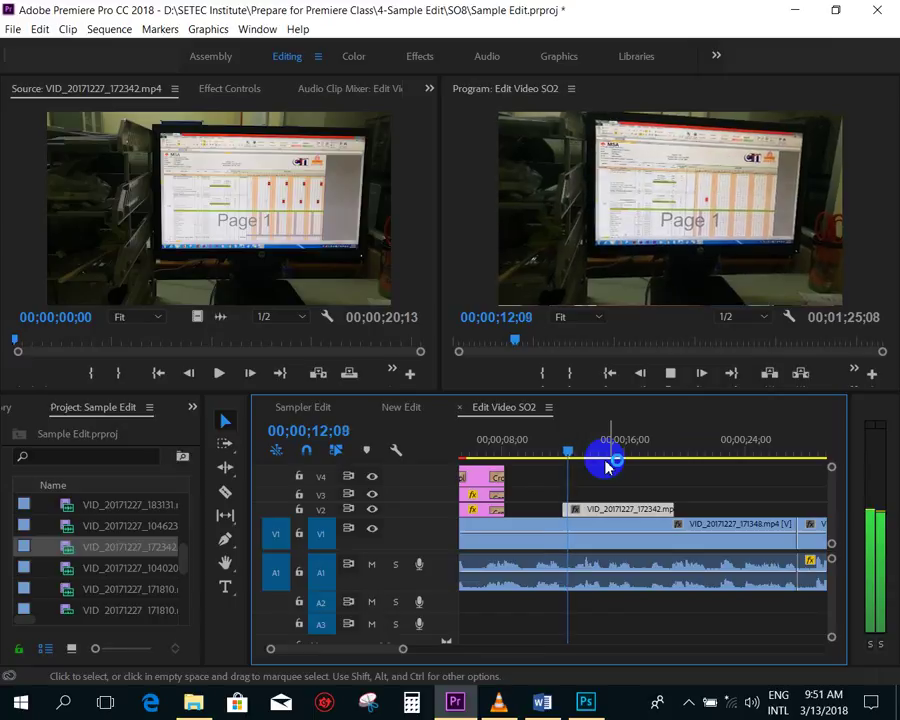
key("equal")
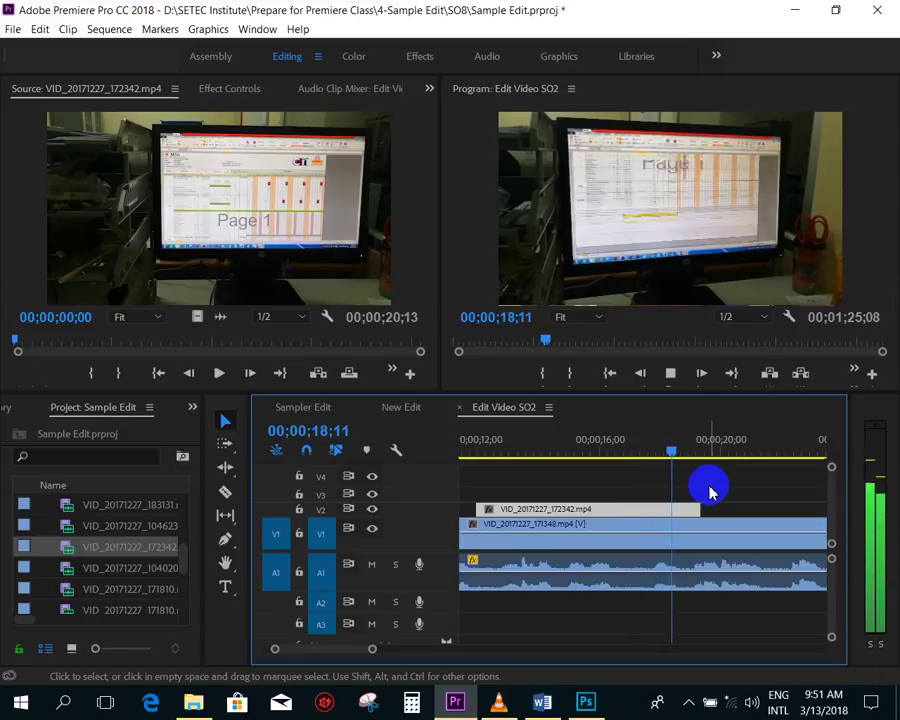
key("minus")
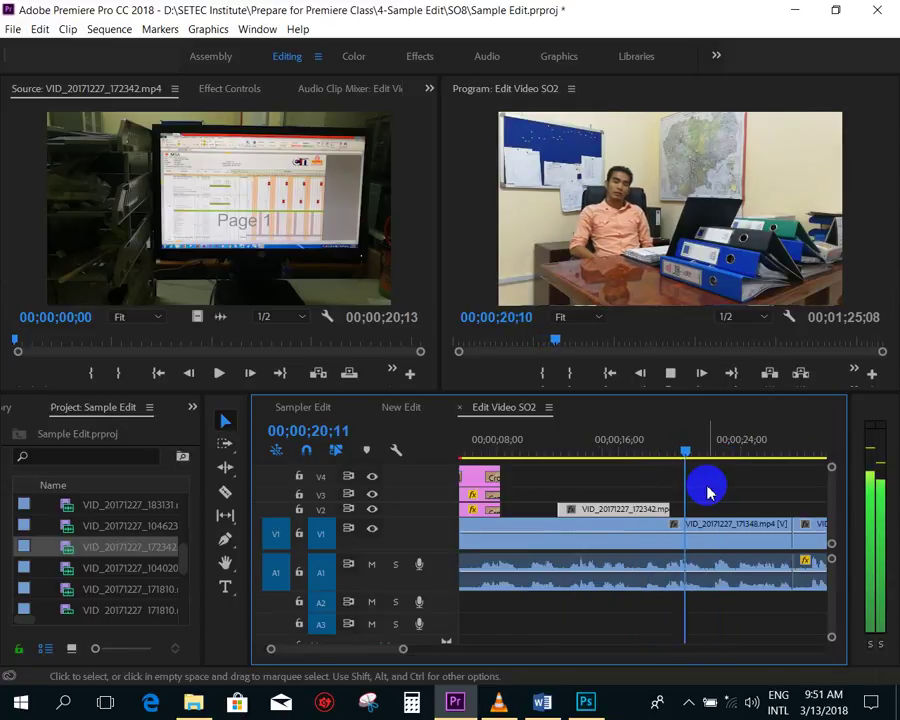
left_click(551, 447)
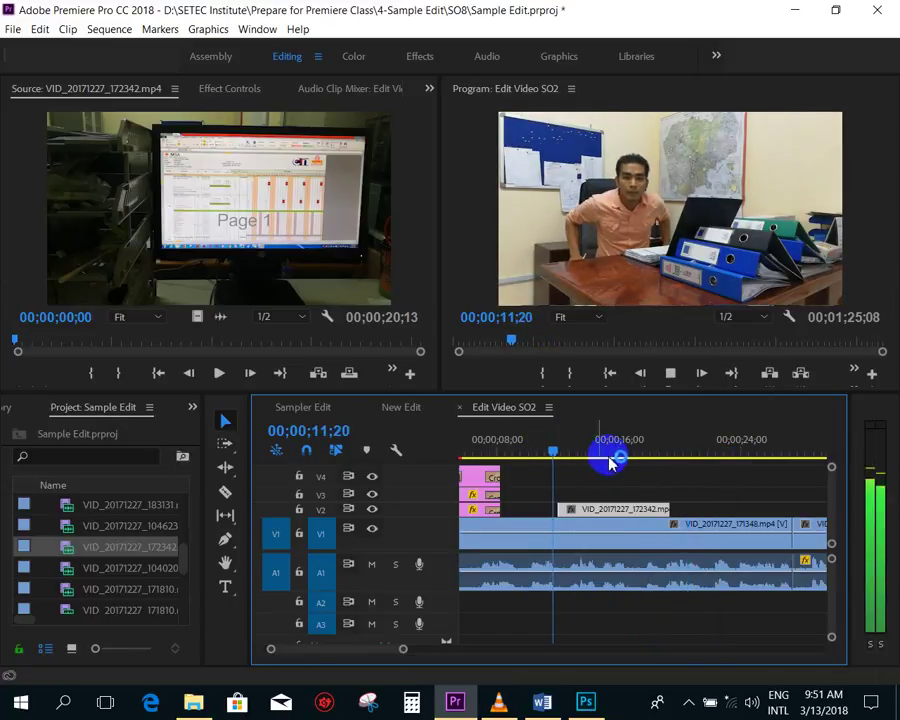
key("equal")
key("space")
left_click_drag(645, 453, 614, 457)
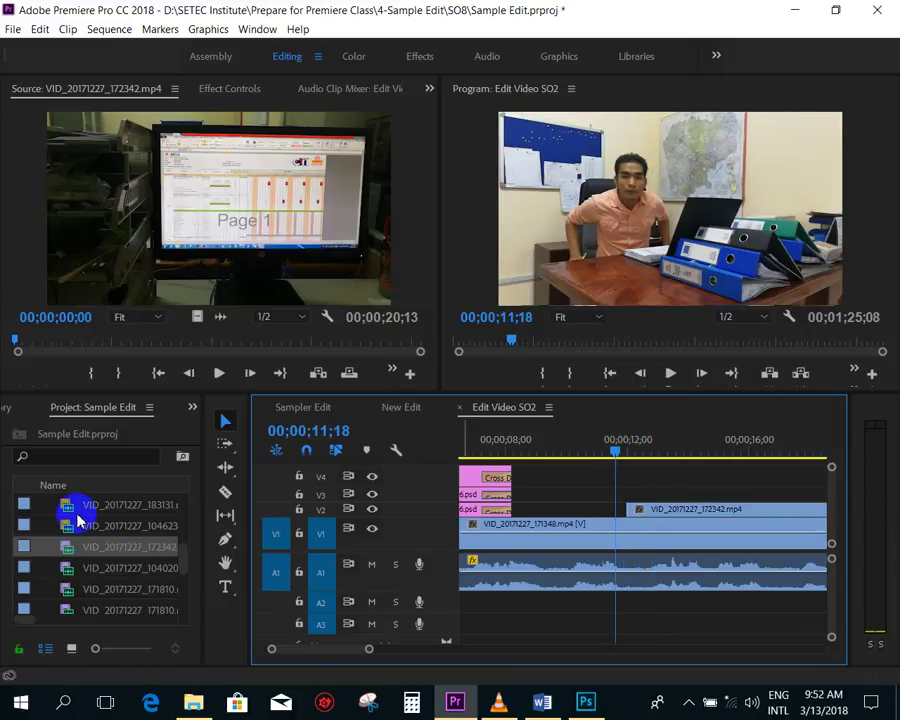
- Drag a Cross Dissolve from the Effects panel onto the monitor cutaway's start
left_click(190, 409)
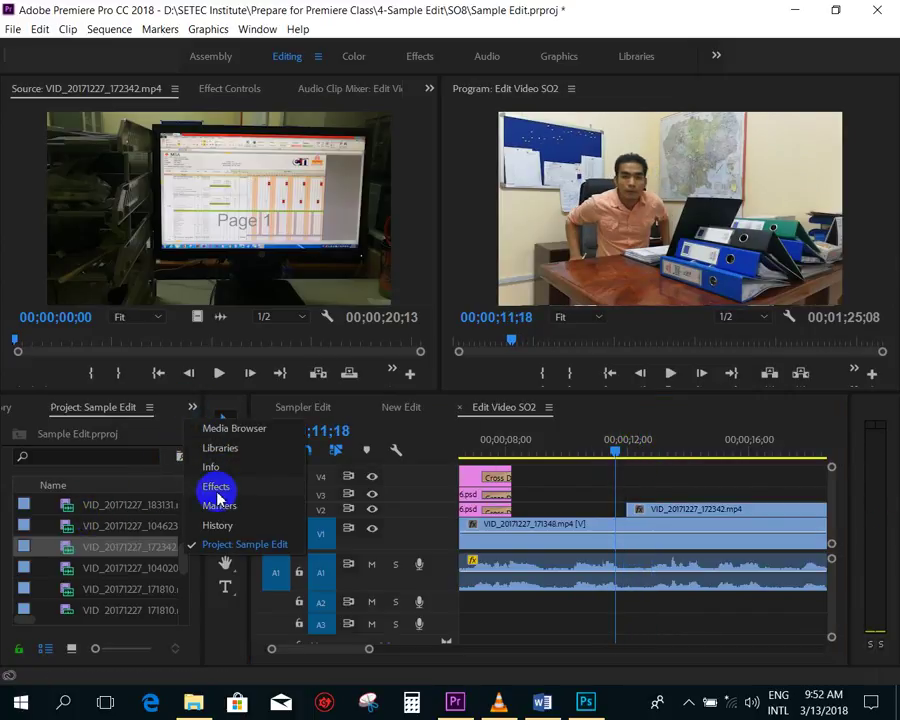
left_click(216, 487)
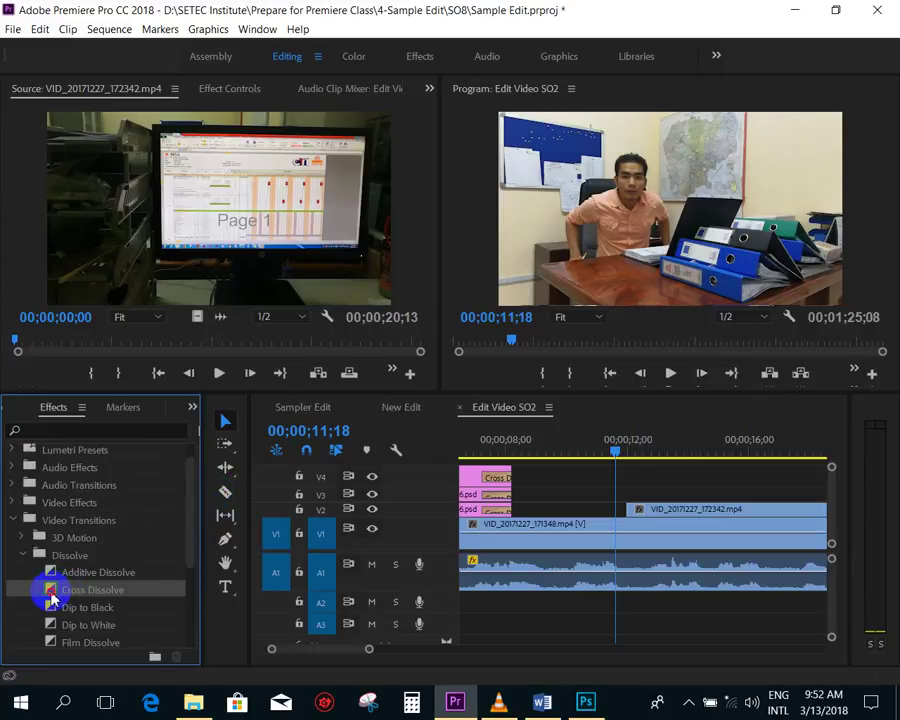
mouse_move(52, 597)
left_mouse_down()
mouse_move(633, 500)
mouse_move(638, 514)
left_mouse_up()
scroll(690, 474, "down", 3)
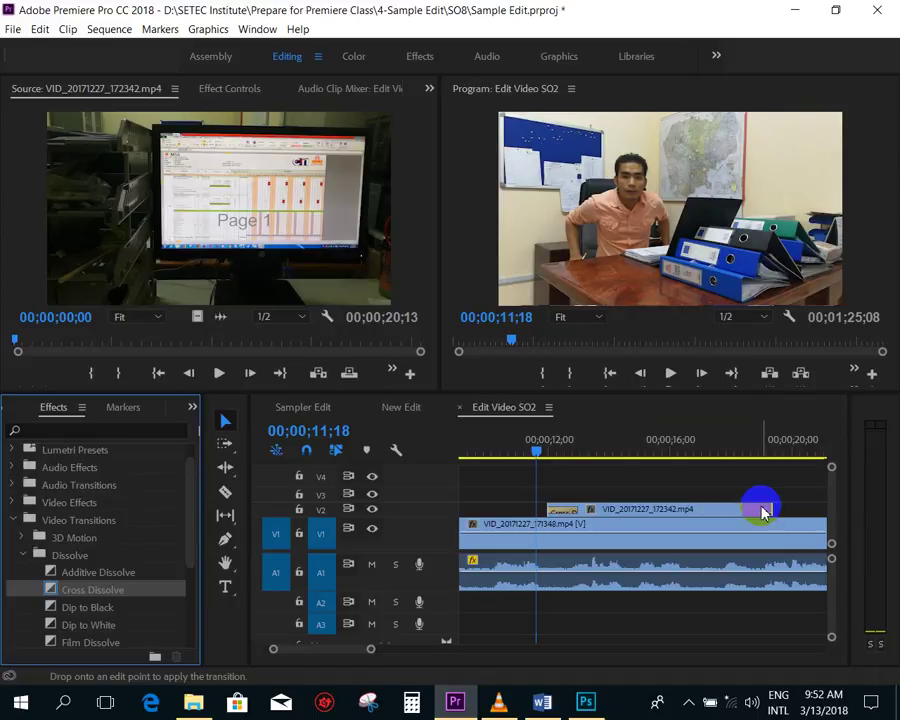
- Preview the dissolves from about 10 seconds, stopping with the playhead at 22;02
key("minus")
left_click(577, 446)
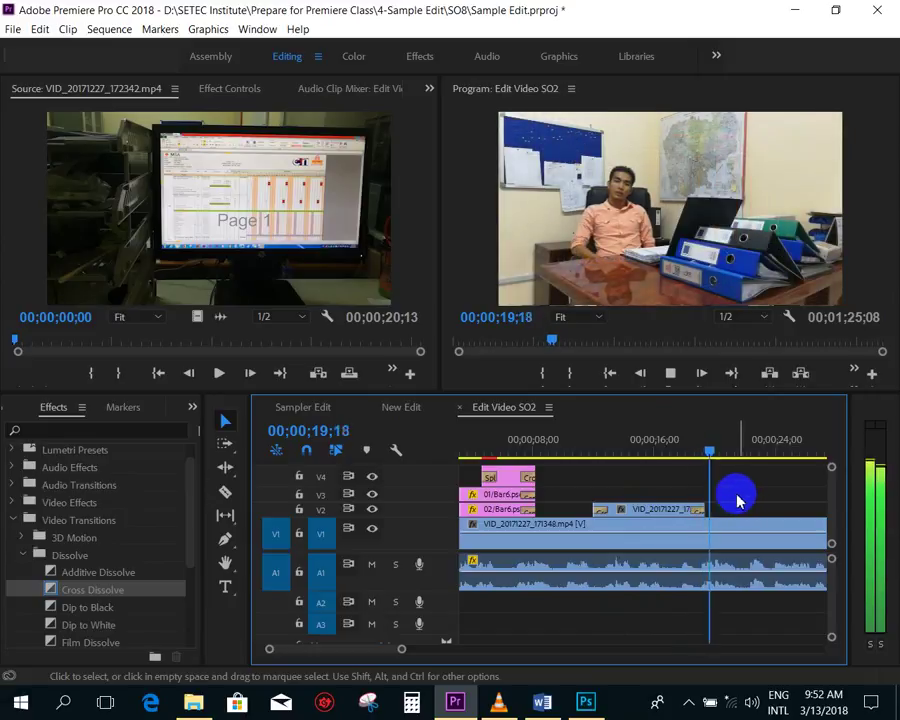
key("minus")
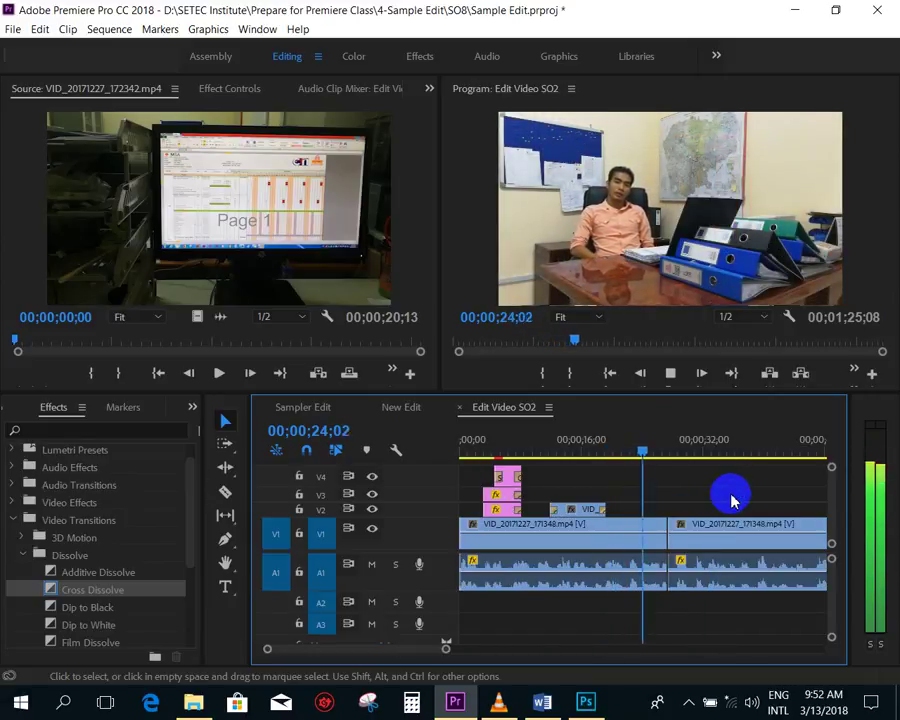
key("space")
left_click(628, 451)
key("equal")
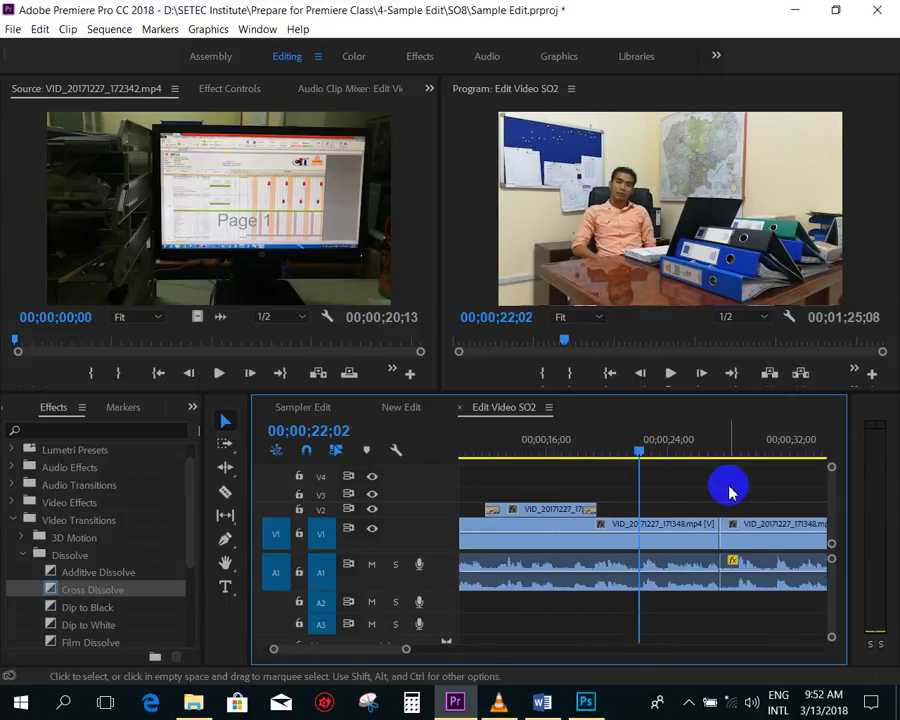
- Return to the Project bin and preview VID_20171227_104020 and VID_20171227_171810 in the Source monitor
left_click(192, 410)
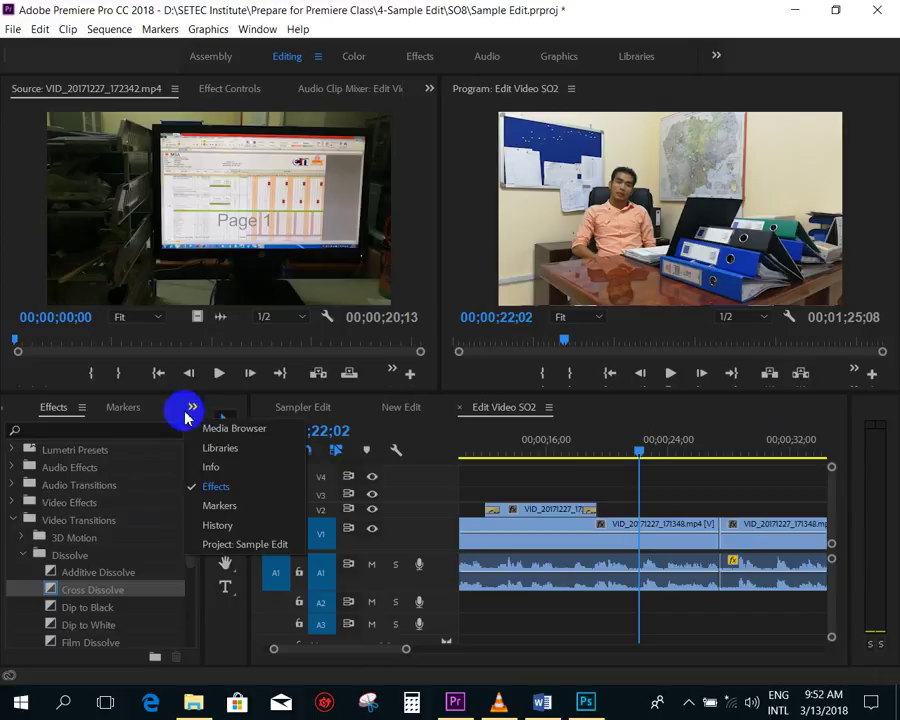
left_click(231, 545)
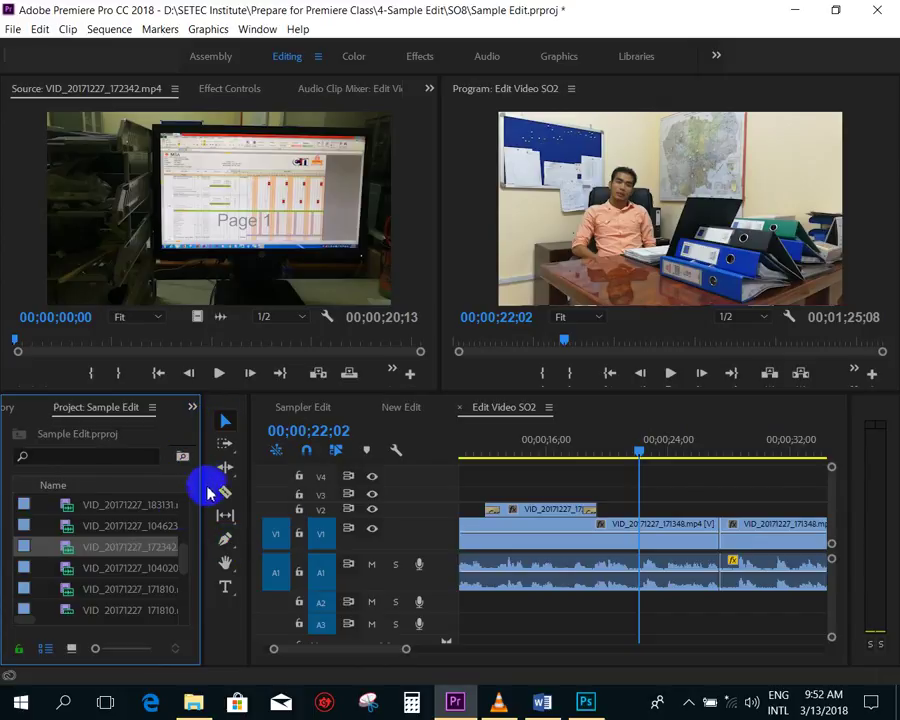
double_click(68, 570)
scroll(78, 567, "down", 1)
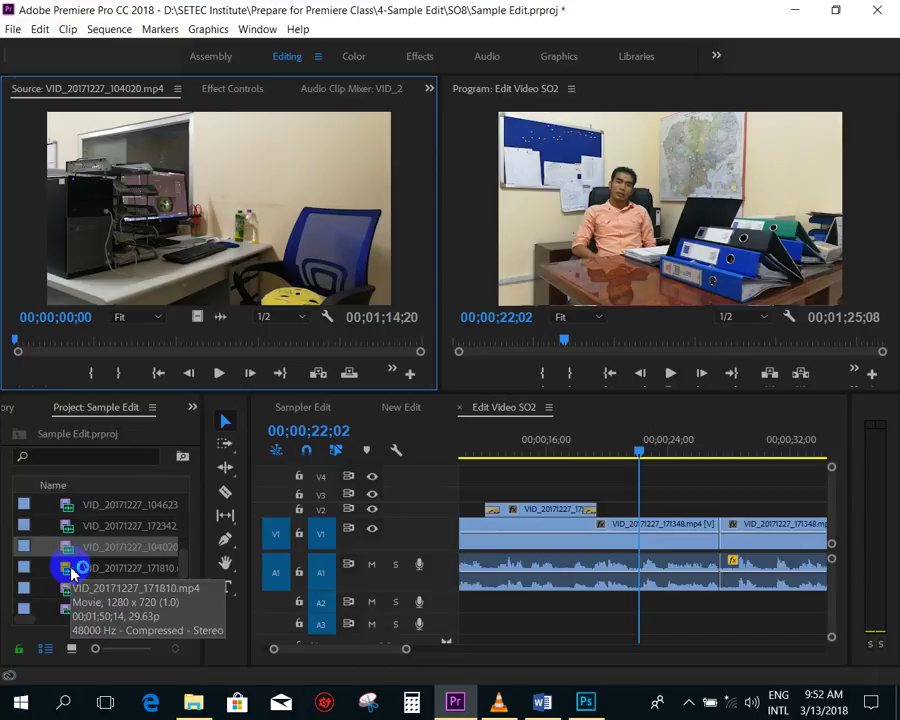
double_click(71, 569)
scroll(104, 553, "down", 1)
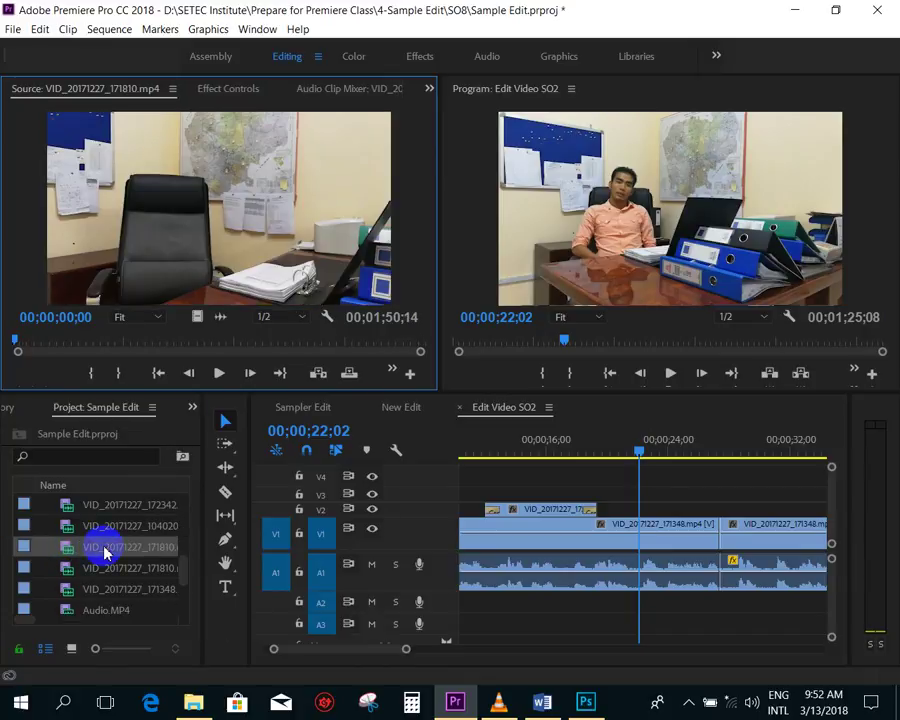
- Preview the second 171810 clip, 171348 and Audio.MP4, then reload VID_20171227_104020
double_click(66, 567)
scroll(112, 544, "down", 1)
double_click(68, 567)
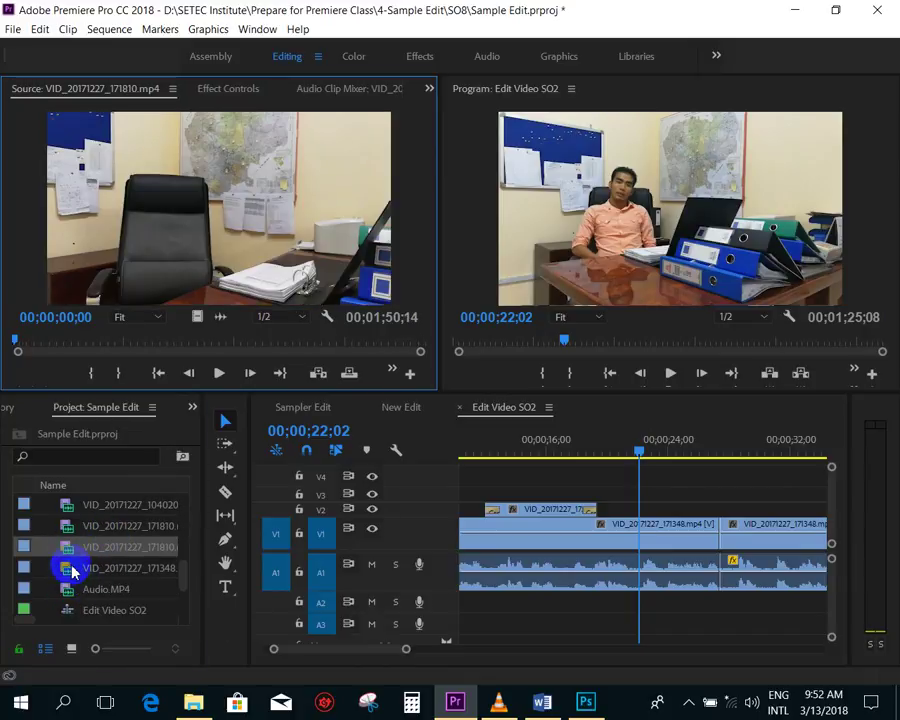
left_click(68, 591)
double_click(68, 591)
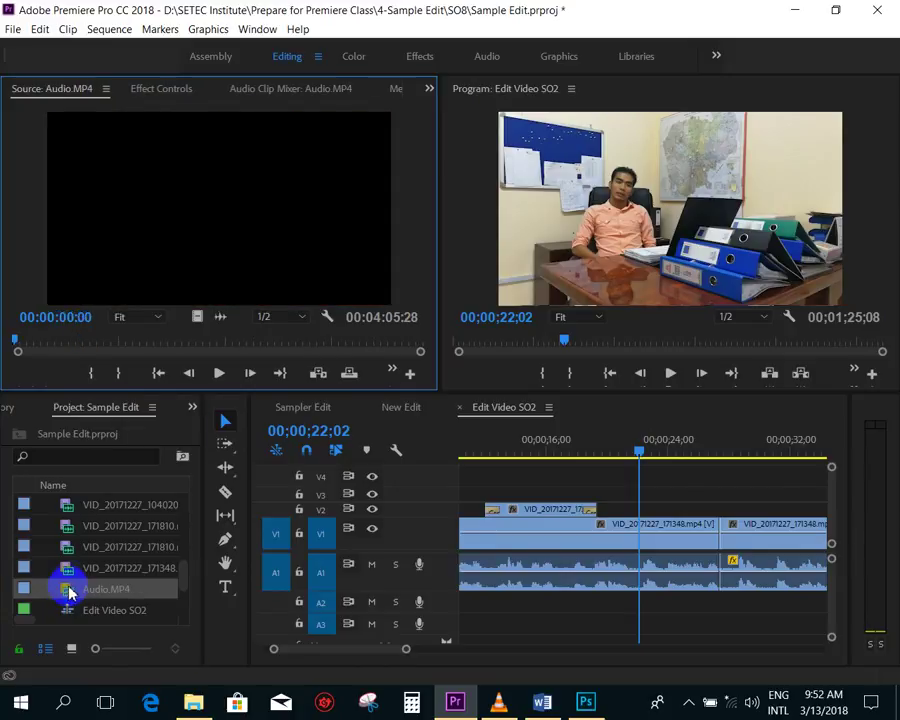
scroll(72, 540, "up", 1)
double_click(70, 525)
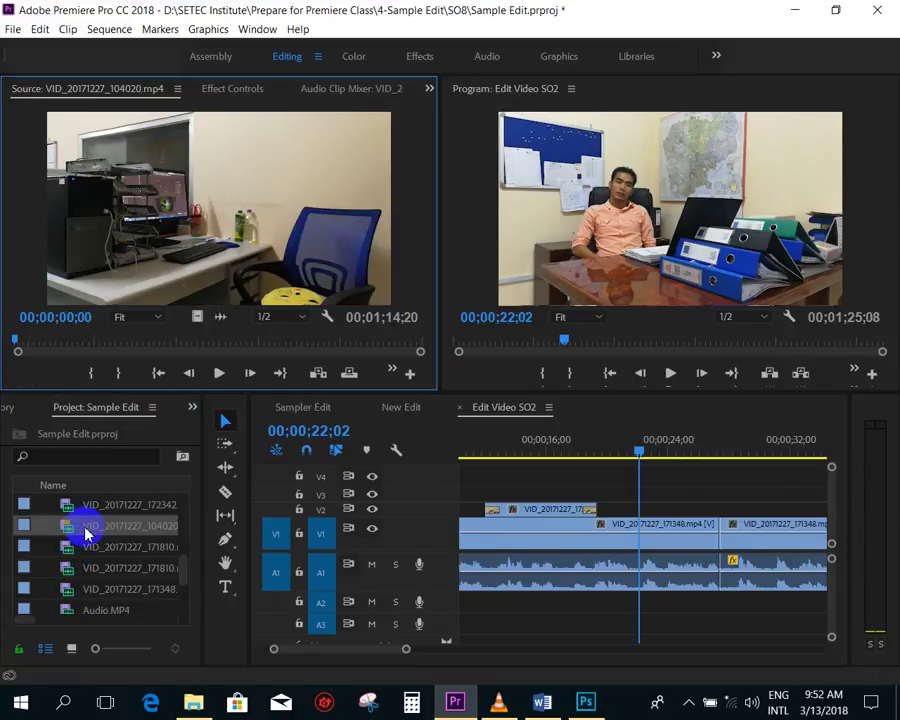
- Place the computer-desk clip on V1 right after the interview
left_click_drag(60, 526, 676, 492)
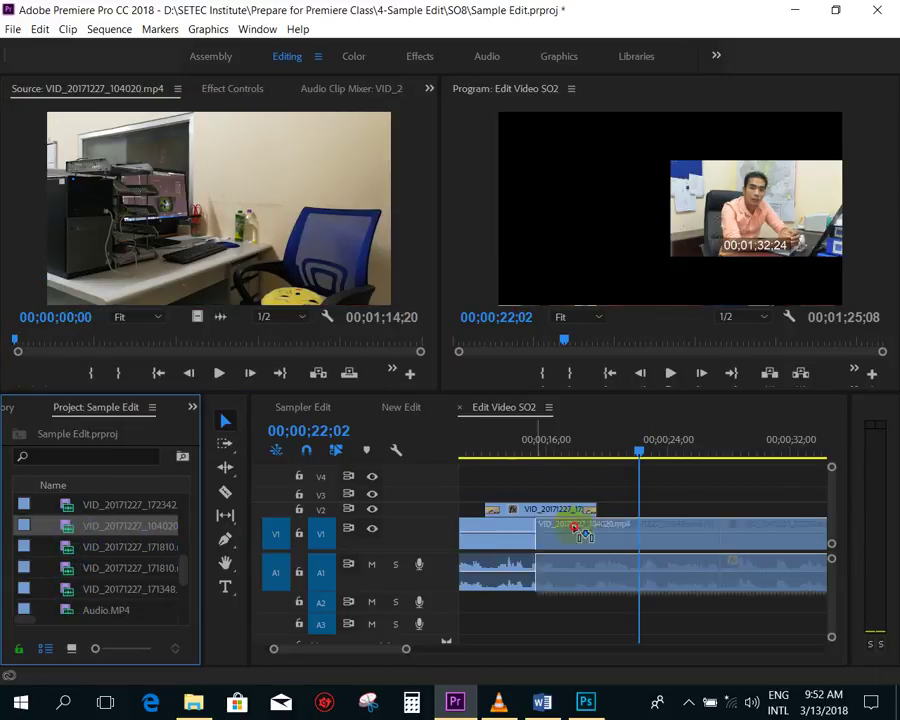
mouse_move(676, 492)
left_mouse_down()
mouse_move(597, 494)
mouse_move(626, 527)
left_mouse_up()
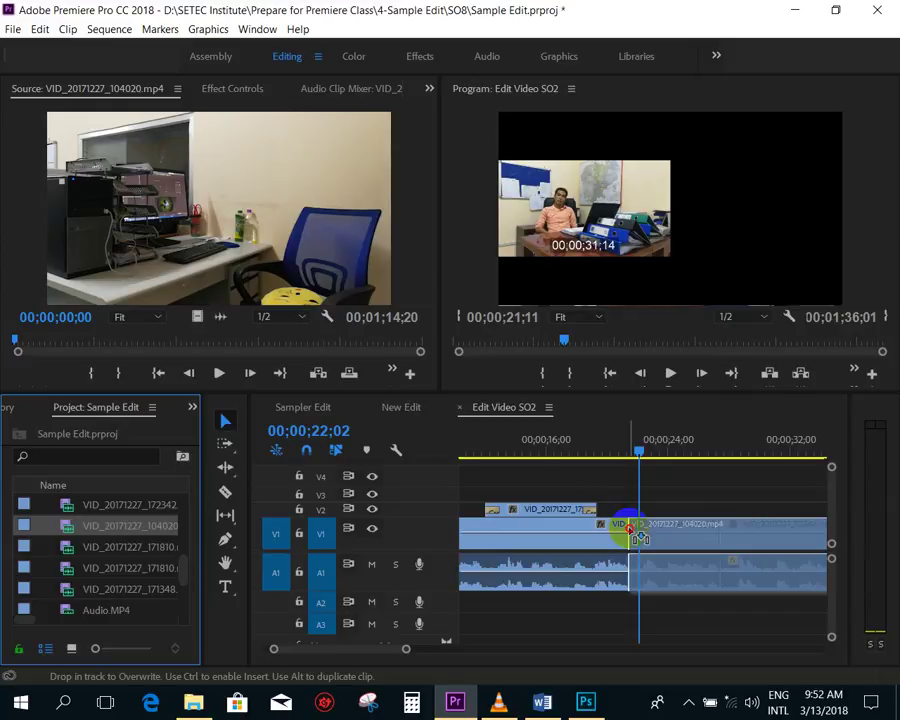
left_click_drag(652, 538, 630, 516)
key("minus")
key("minus")
key("minus")
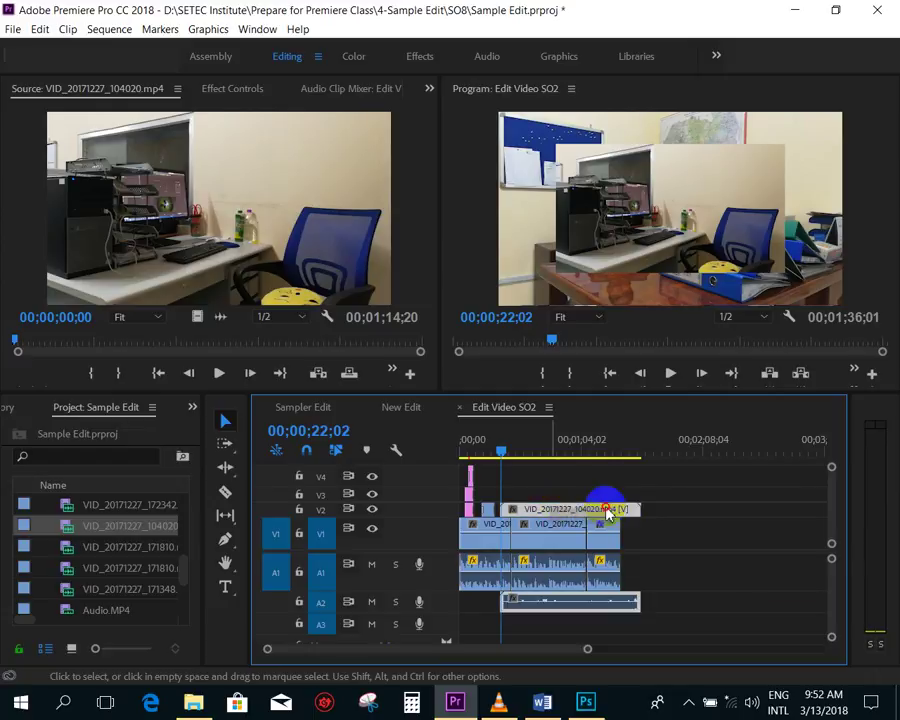
left_click_drag(607, 514, 684, 524)
- Delete the desk clip's audio from A2
left_click(666, 464)
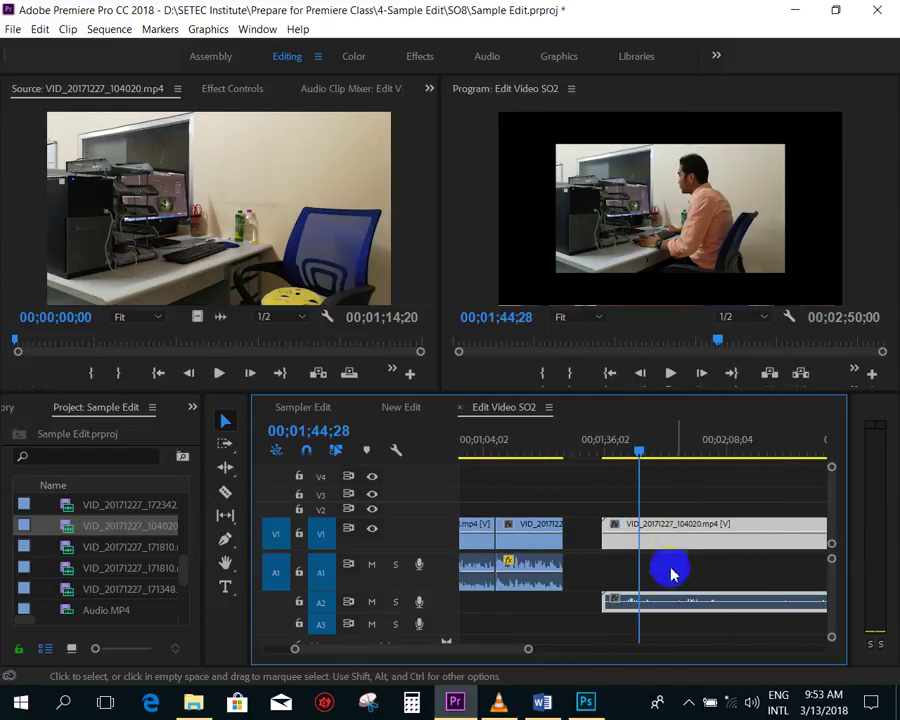
key("minus")
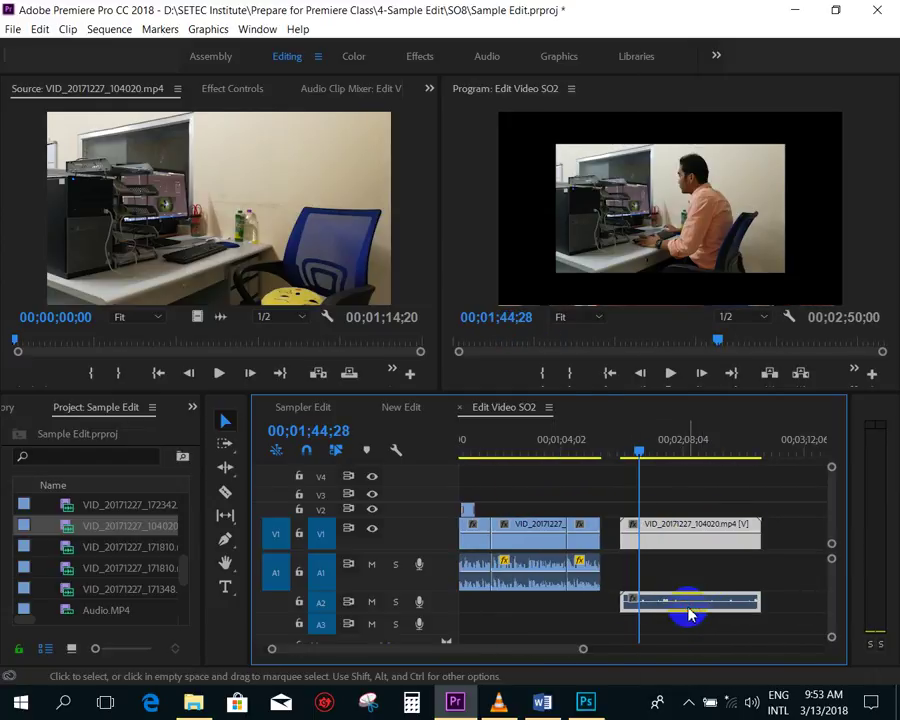
right_click(685, 610)
left_click(681, 482)
left_click(678, 600)
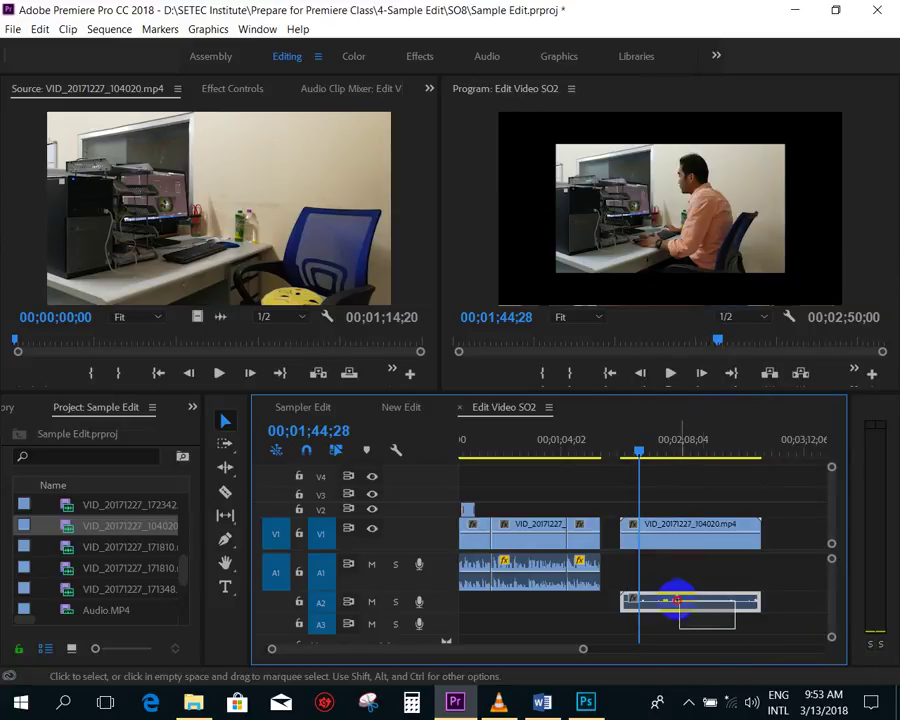
key("Delete")
- Apply Scale to Frame Size to VID_20171227_104020.mp4 on V1
left_click(677, 560)
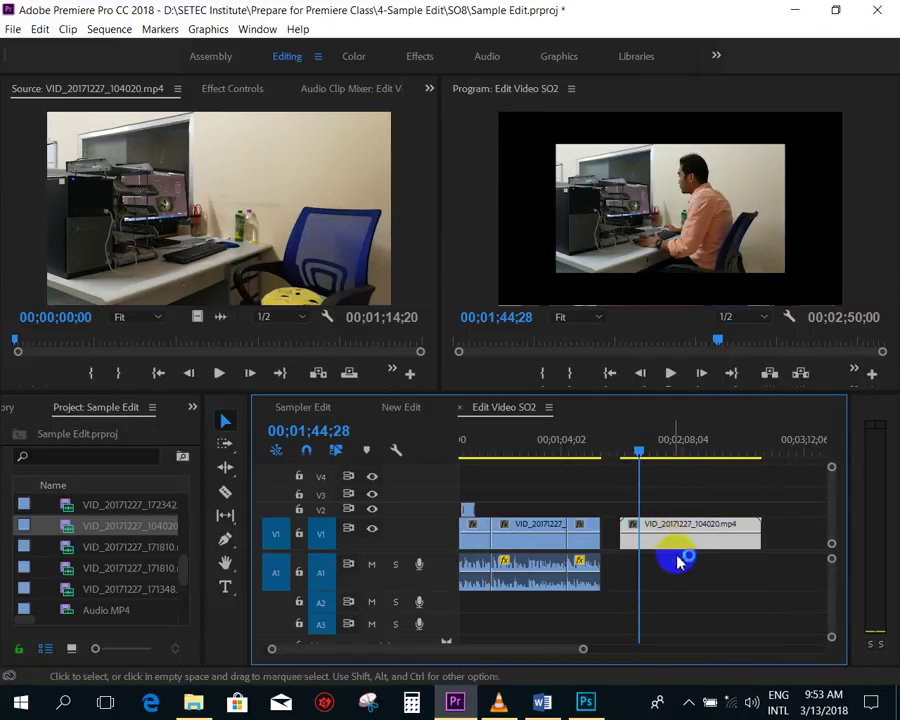
right_click(676, 546)
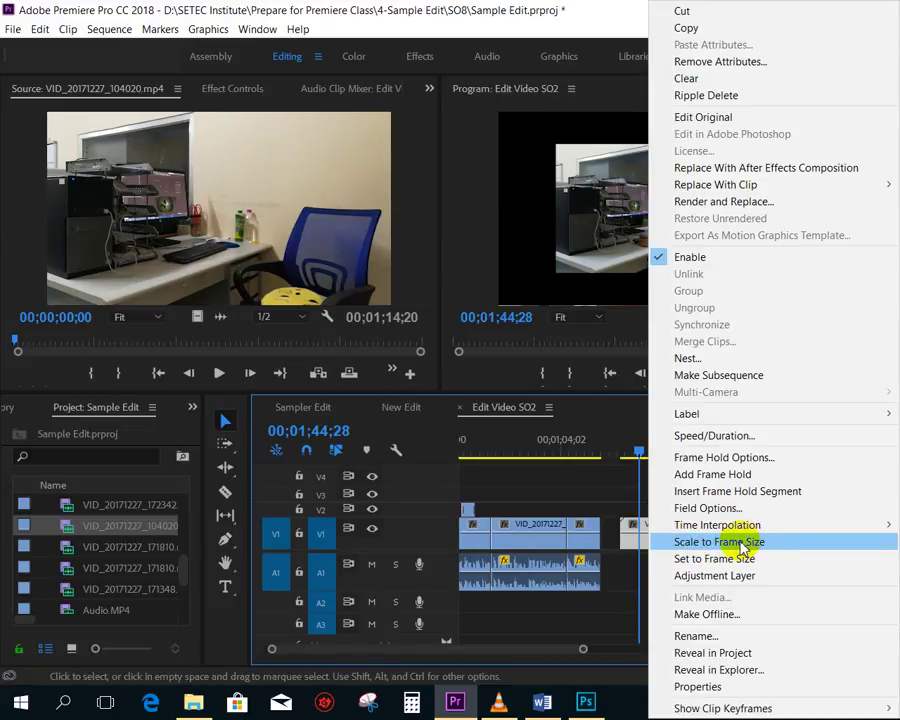
left_click(742, 548)
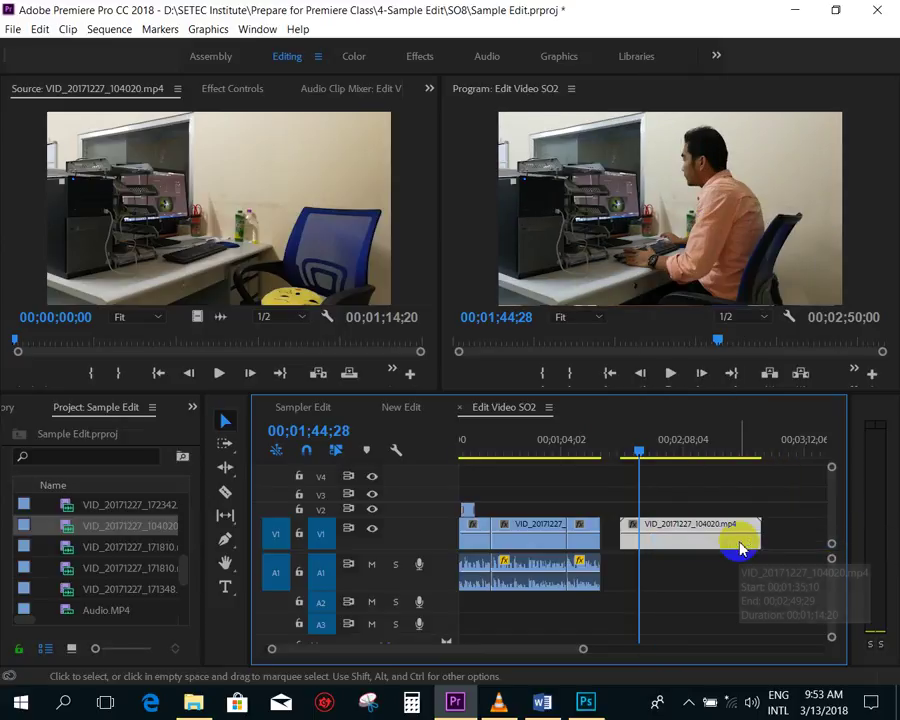
left_click(727, 546)
key("equal")
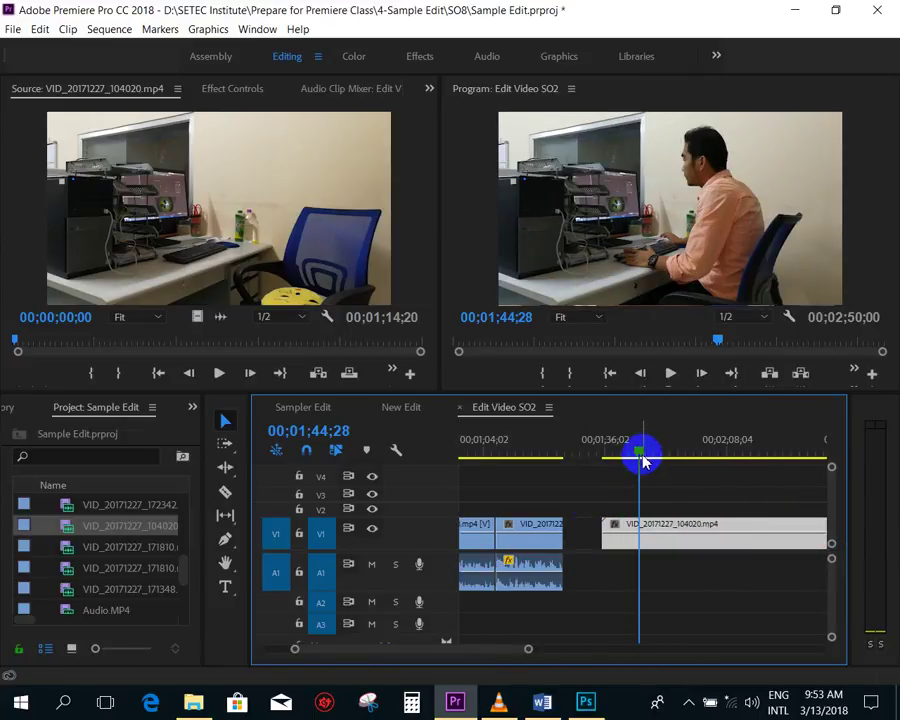
- Scrub through the VID_20171227_104020.mp4 desk clip to preview its content
scroll(642, 470, "down", 3)
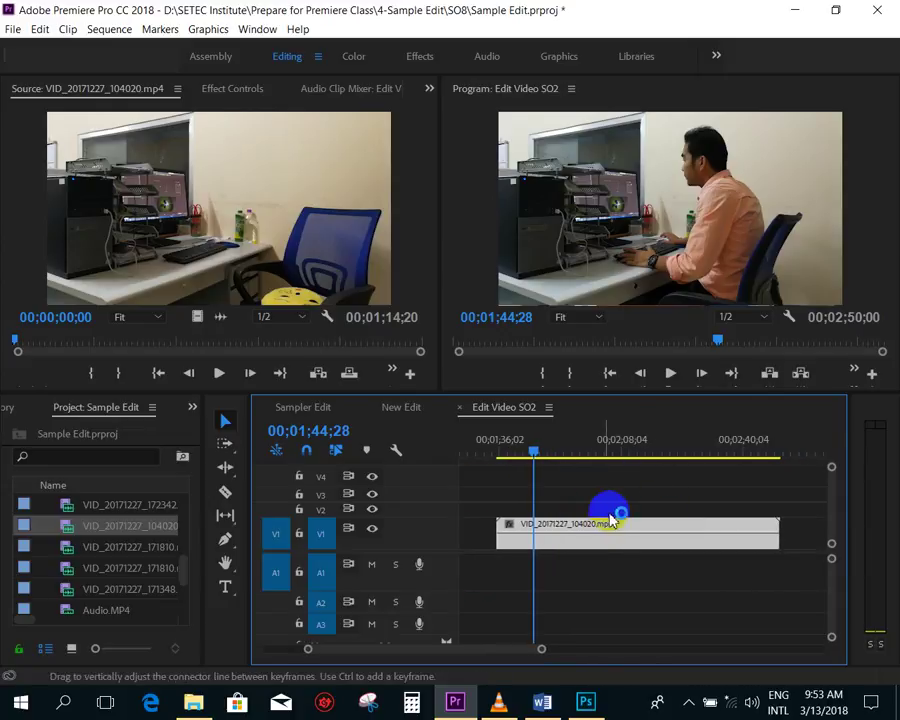
left_click_drag(505, 450, 536, 452)
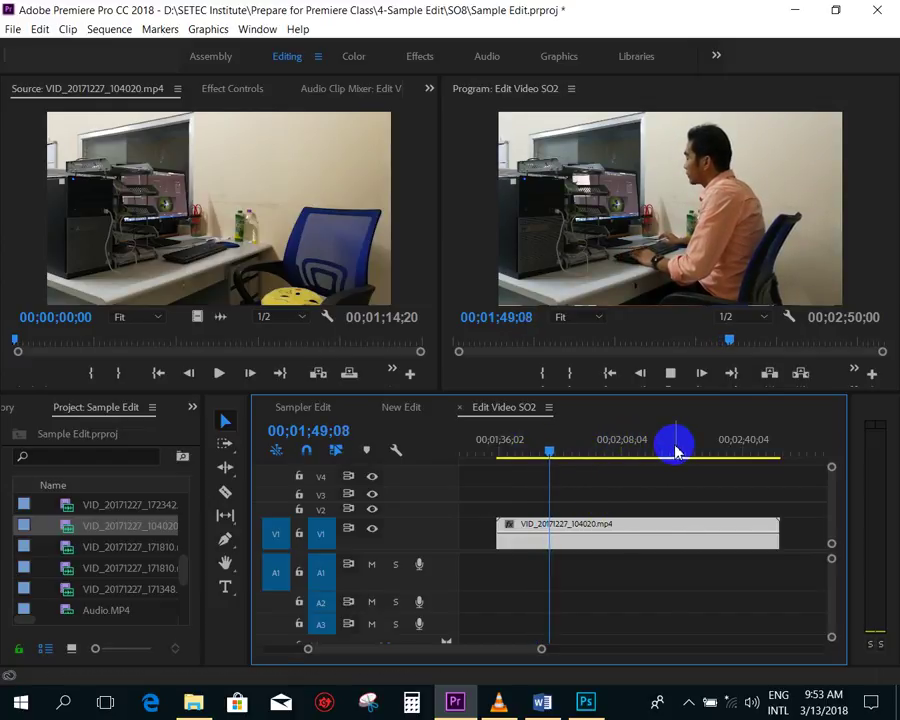
scroll(640, 491, "down", 2)
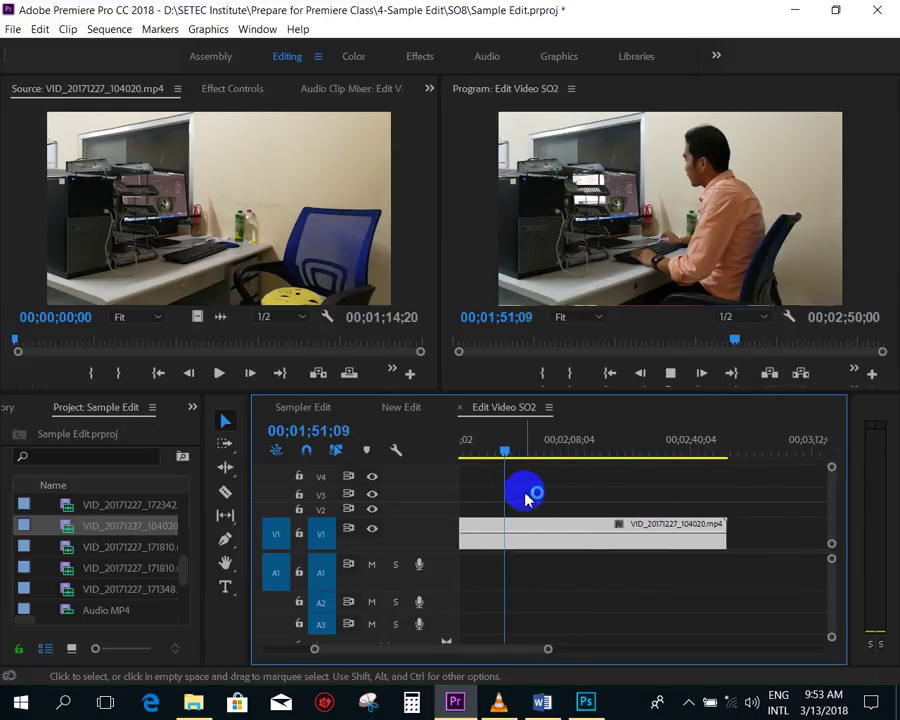
scroll(696, 472, "up", 2)
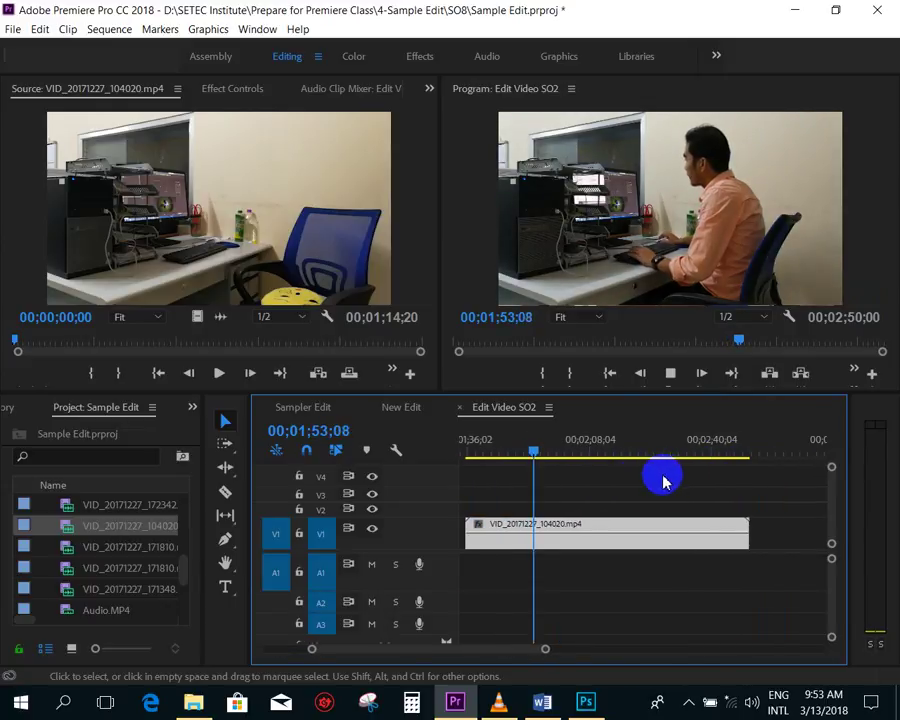
mouse_move(534, 450)
left_mouse_down()
mouse_move(635, 460)
mouse_move(583, 473)
left_mouse_up()
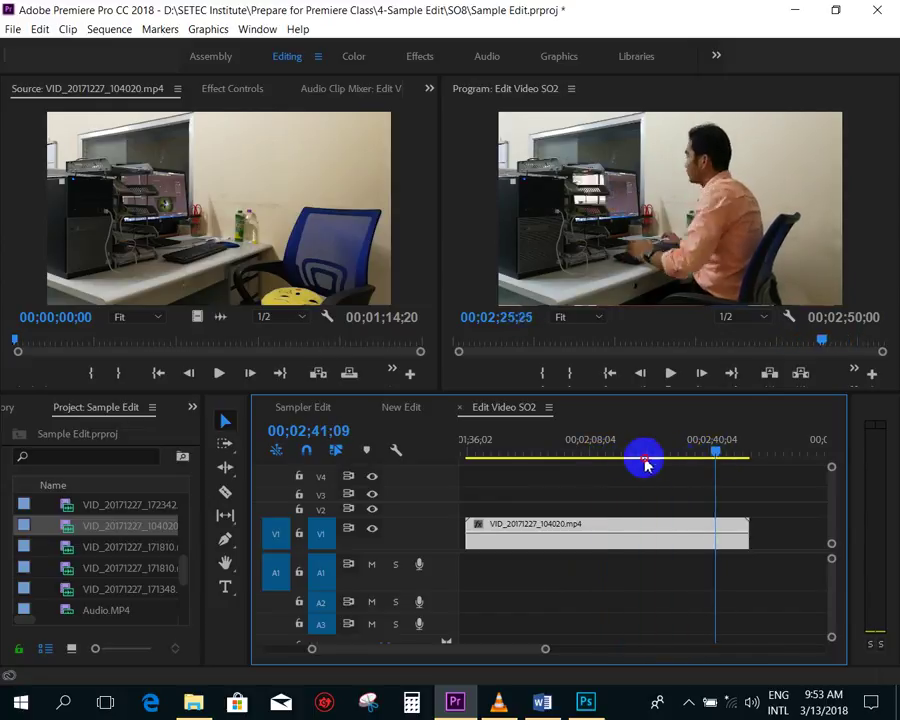
- Trim about 30 seconds off the desk clip's opening by dragging its left edge
left_click(573, 527)
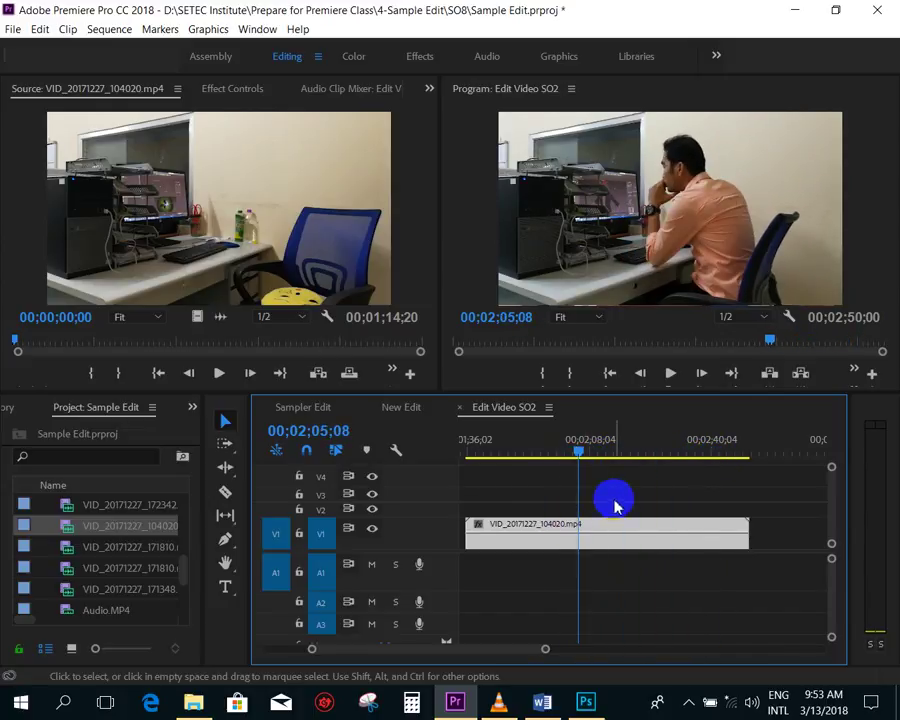
left_click(478, 531)
left_click_drag(461, 528, 573, 522)
- Shorten the desk clip's end and move it onto V2, starting at 00;00;22;02
left_click_drag(746, 537, 668, 535)
key("minus")
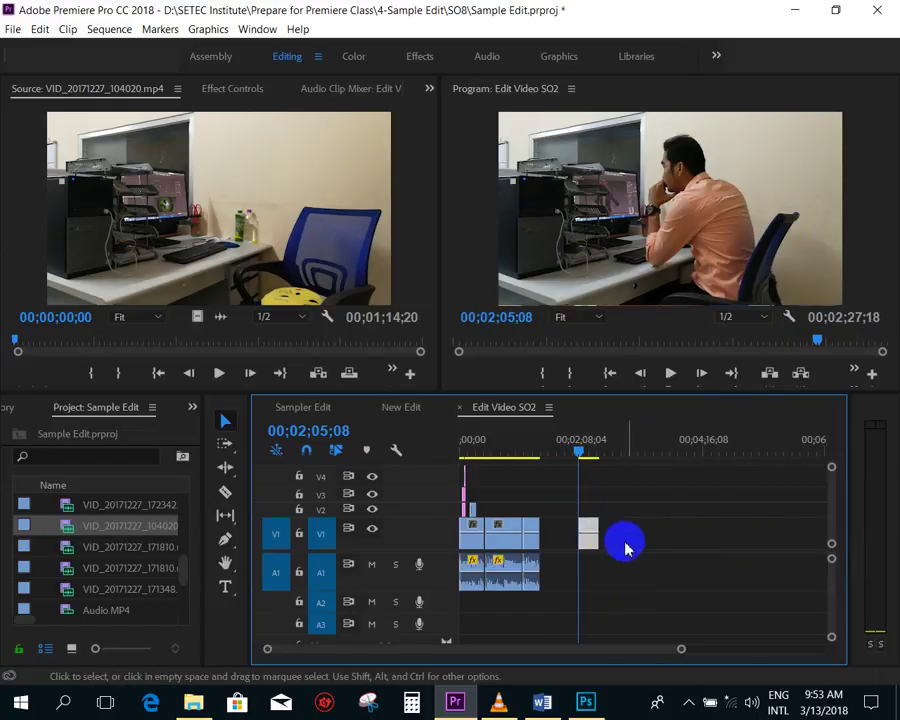
left_click_drag(584, 542, 495, 510)
left_click(483, 449)
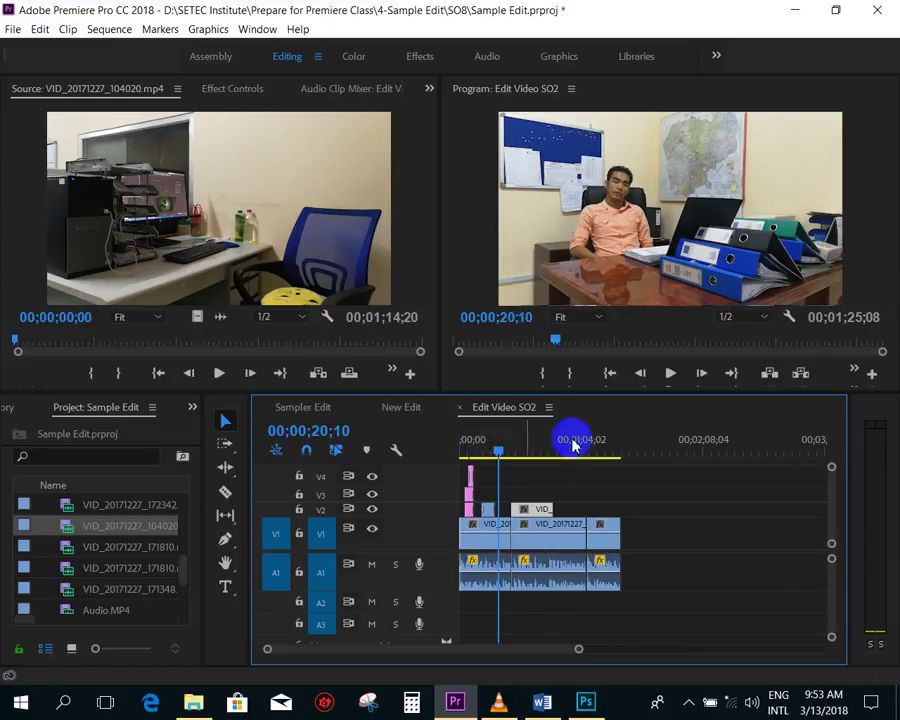
key("equal")
left_click(620, 447)
left_click_drag(622, 444, 630, 442)
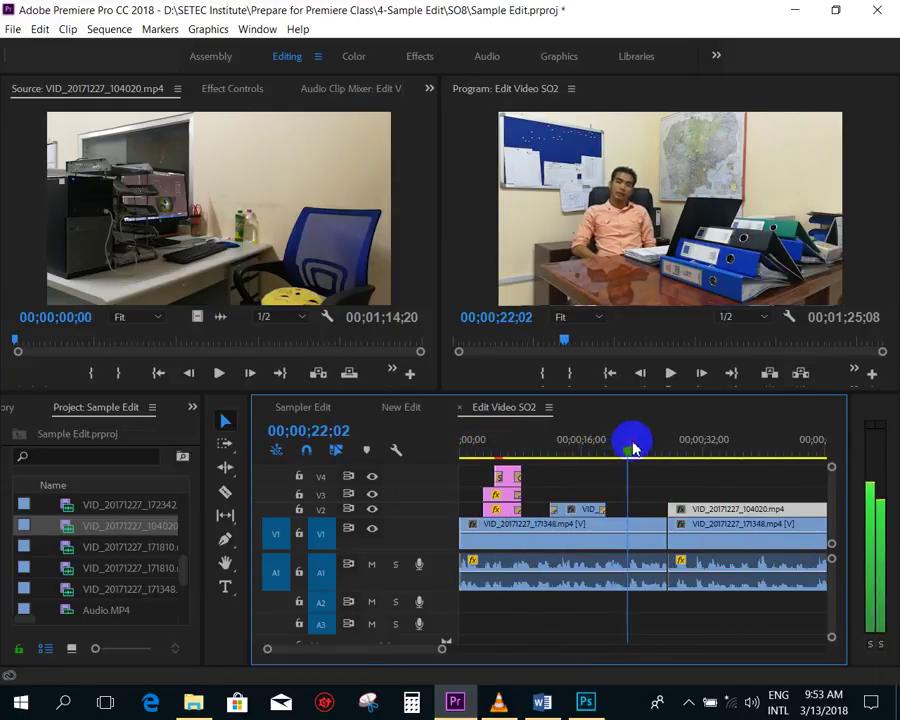
left_click_drag(692, 512, 660, 518)
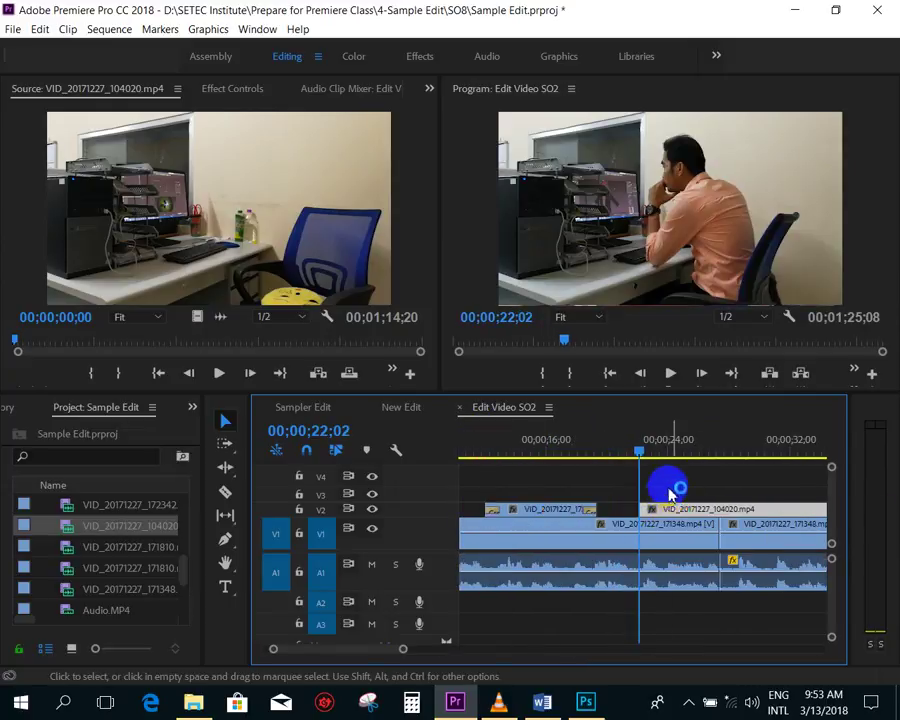
- Play back from just before the desk cutaway to check its placement
key("equal")
left_click(604, 448)
key("space")
scroll(627, 484, "down", 2)
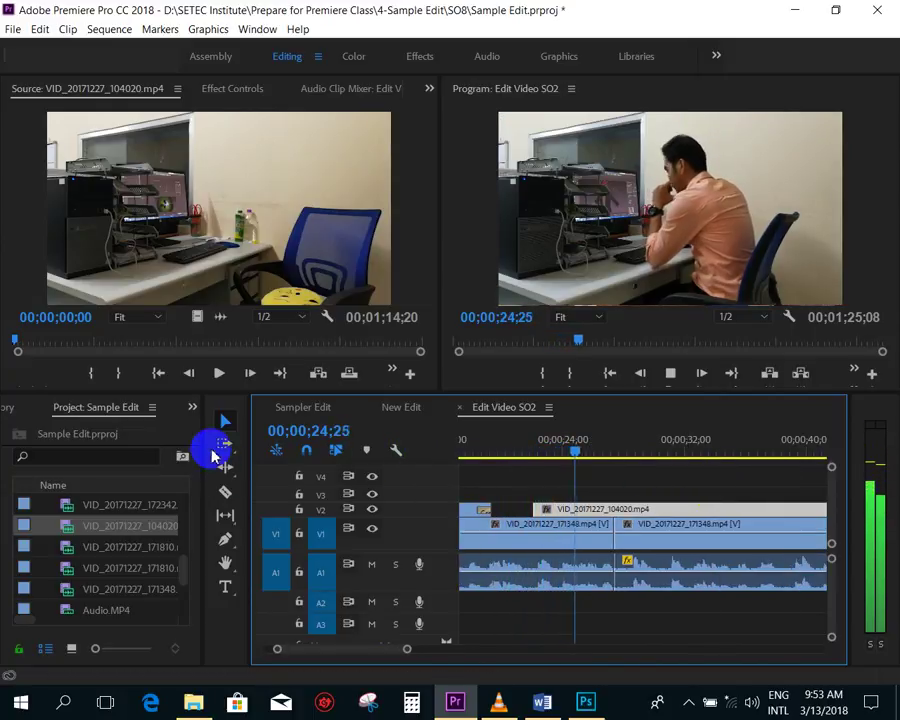
left_click(193, 407)
- Add a Cross Dissolve to the start of the V2 desk cutaway
left_click(226, 490)
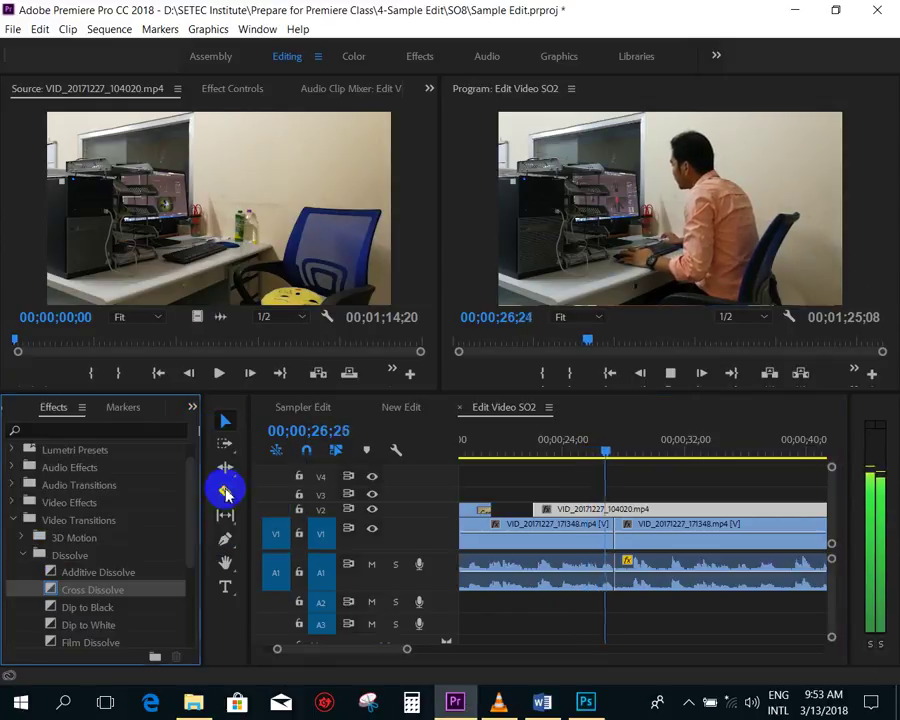
left_click_drag(92, 590, 536, 509)
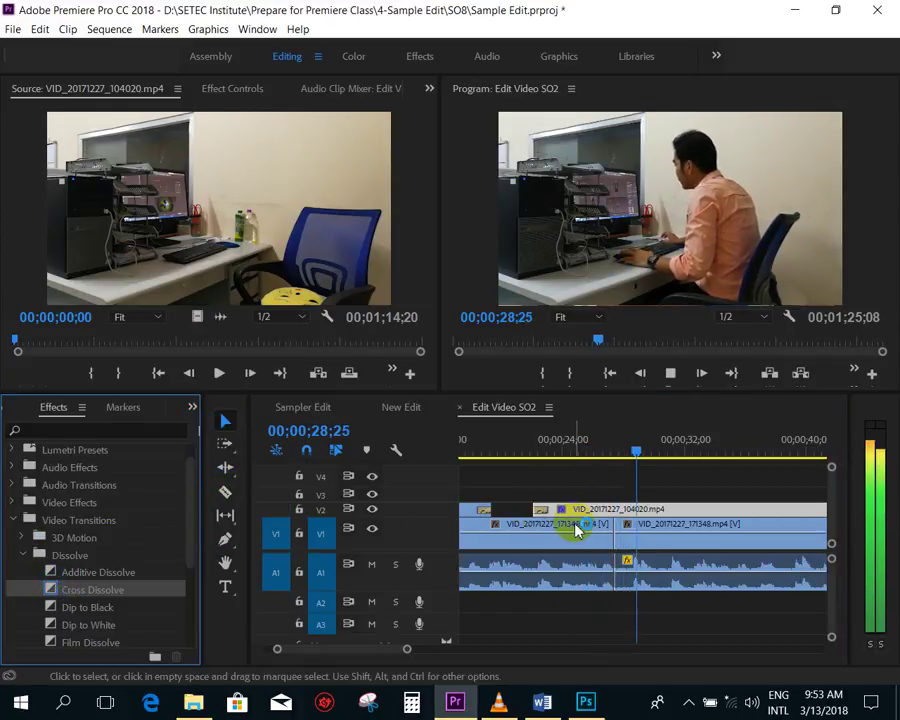
key("minus")
key("space")
- Trim the V2 cutaway's end shorter and play back the edit around 25;19
left_click_drag(745, 513, 636, 510)
left_click(632, 438)
left_click(613, 438)
key("equal")
key("space")
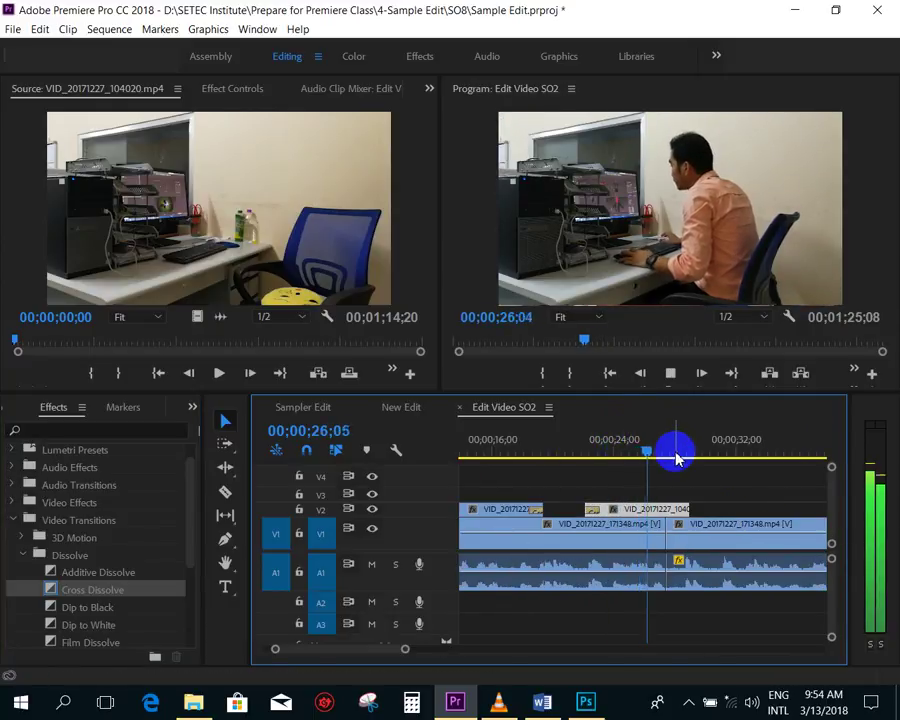
key("space")
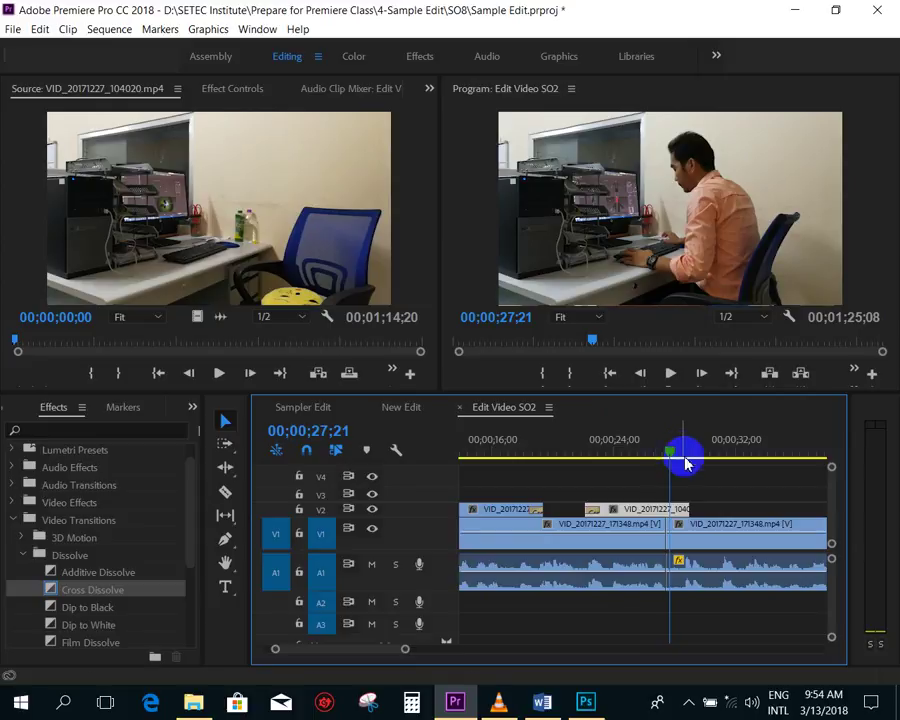
- Fine-tune the cutaway's end point, then replay it from 21;06
left_click_drag(645, 503, 641, 505)
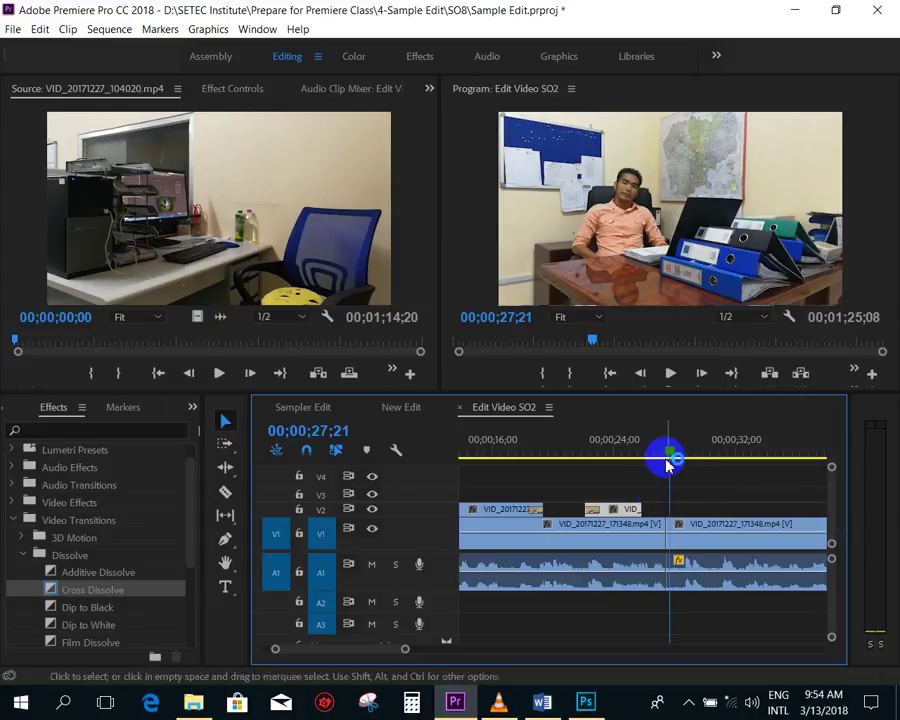
left_click(652, 450)
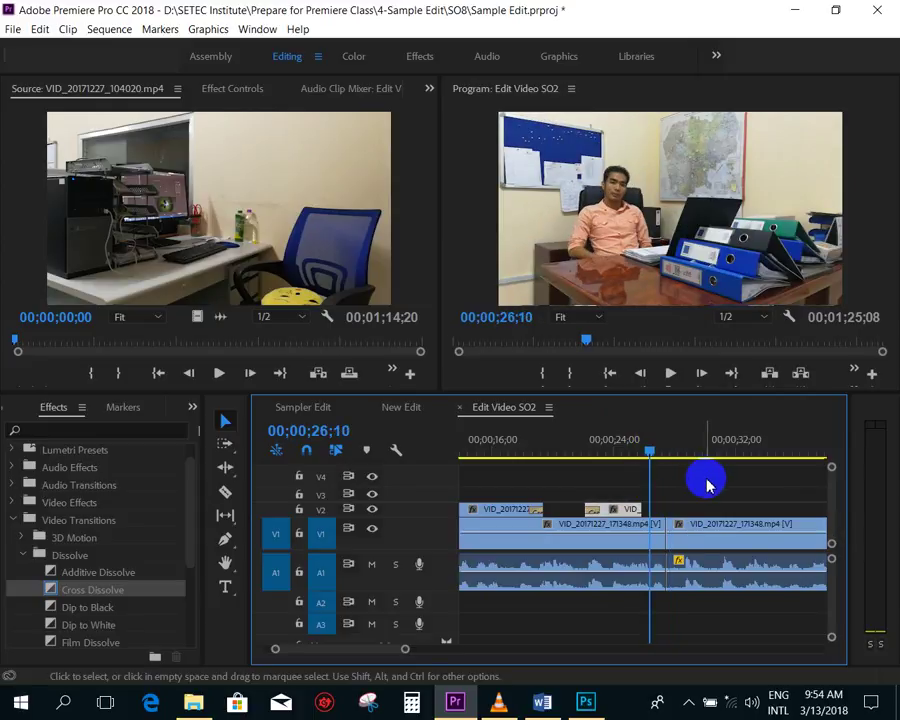
key("space")
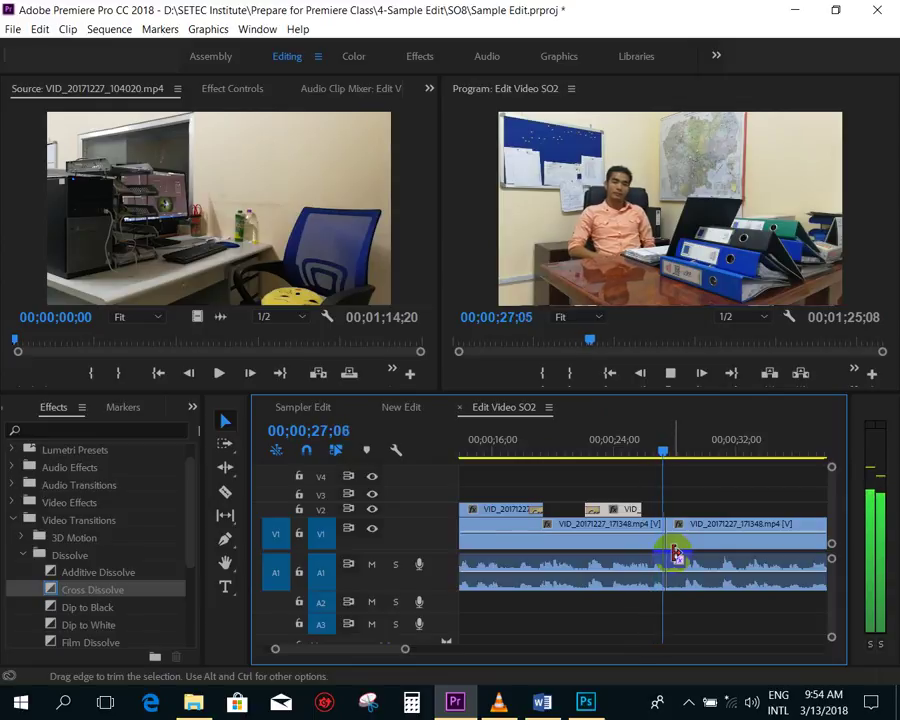
left_click_drag(666, 448, 655, 452)
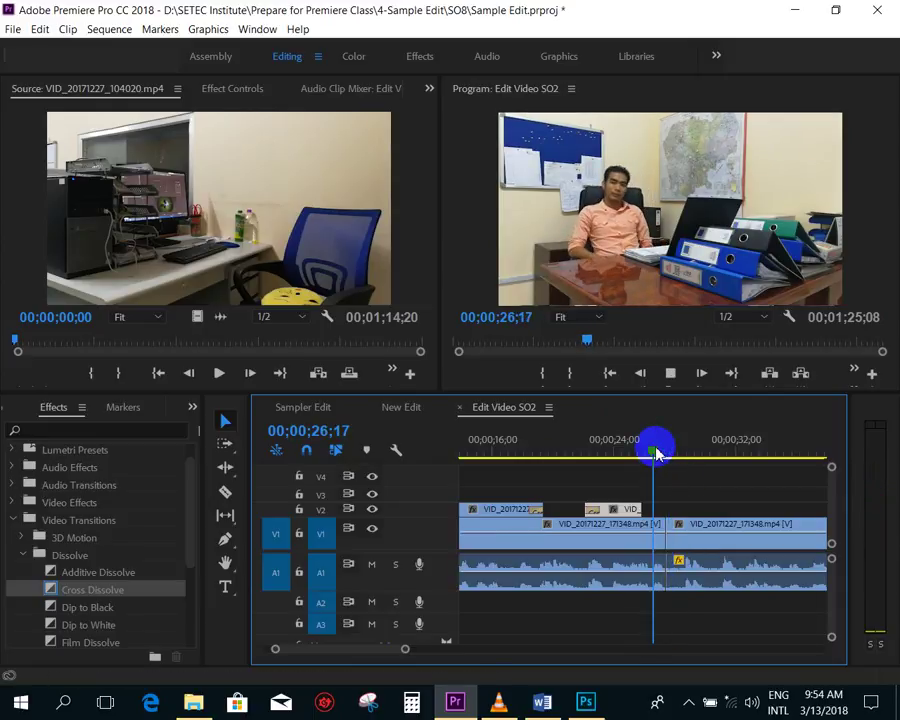
left_click(658, 450)
left_click(661, 448)
left_click_drag(661, 449, 624, 449)
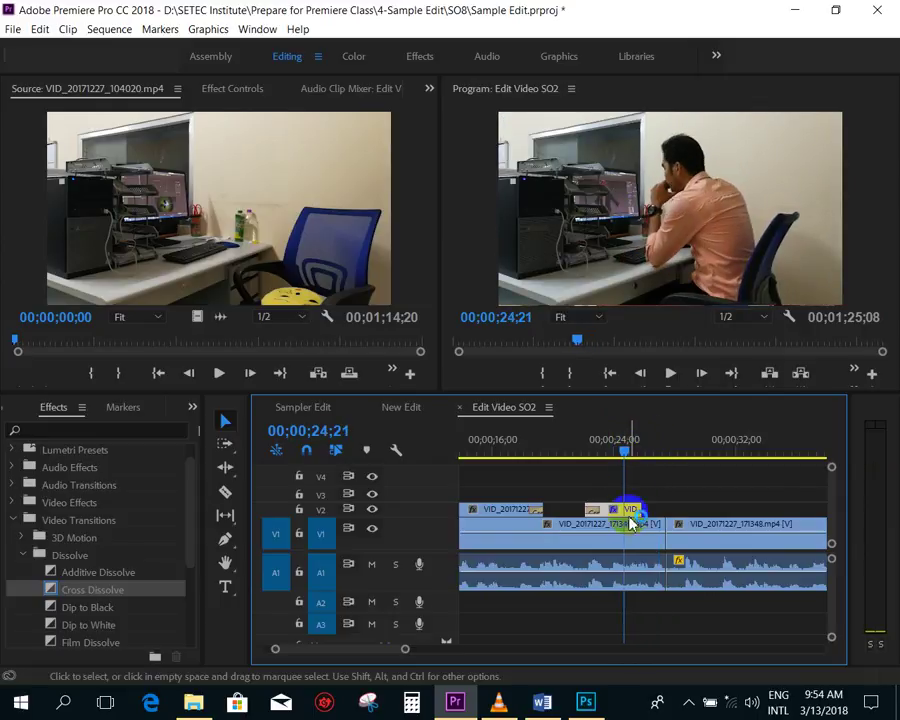
left_click_drag(643, 507, 703, 507)
left_click(572, 442)
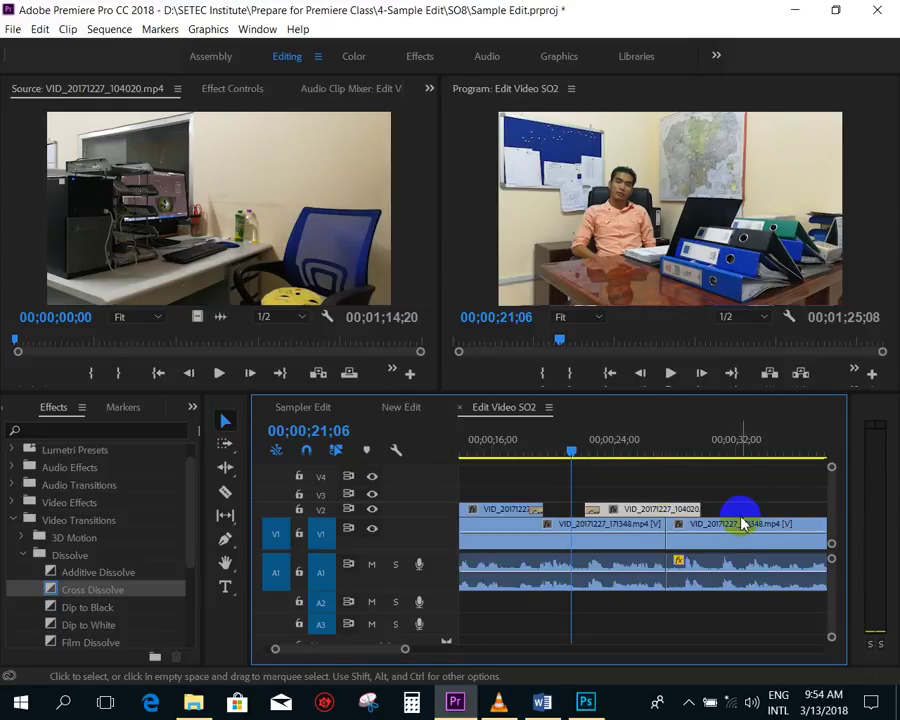
key("space")
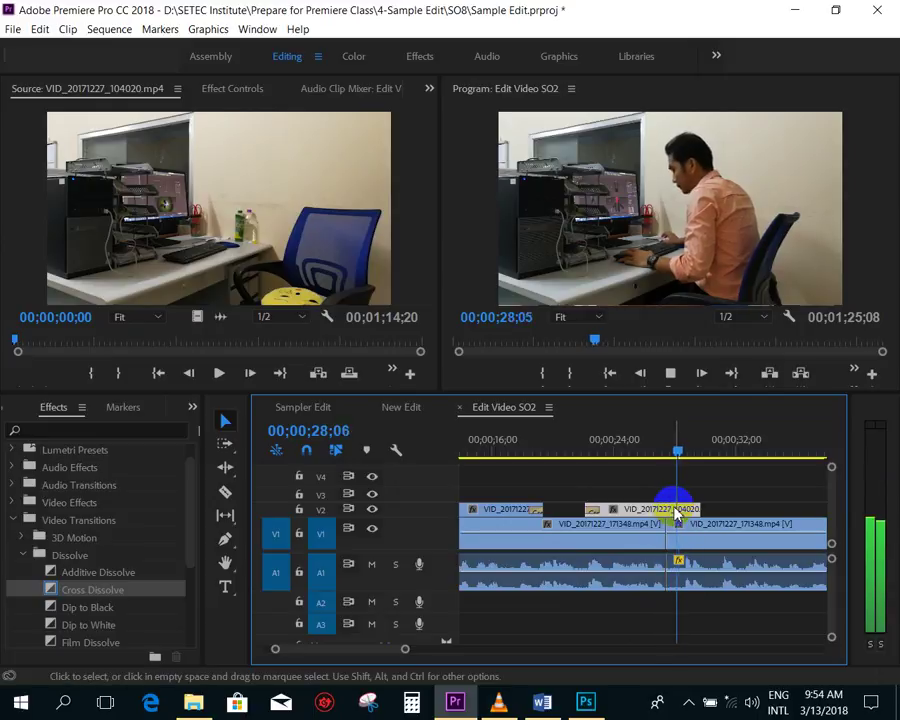
- Add a Cross Dissolve to the cutaway's end and save the project with Ctrl+S
left_click_drag(48, 587, 697, 507)
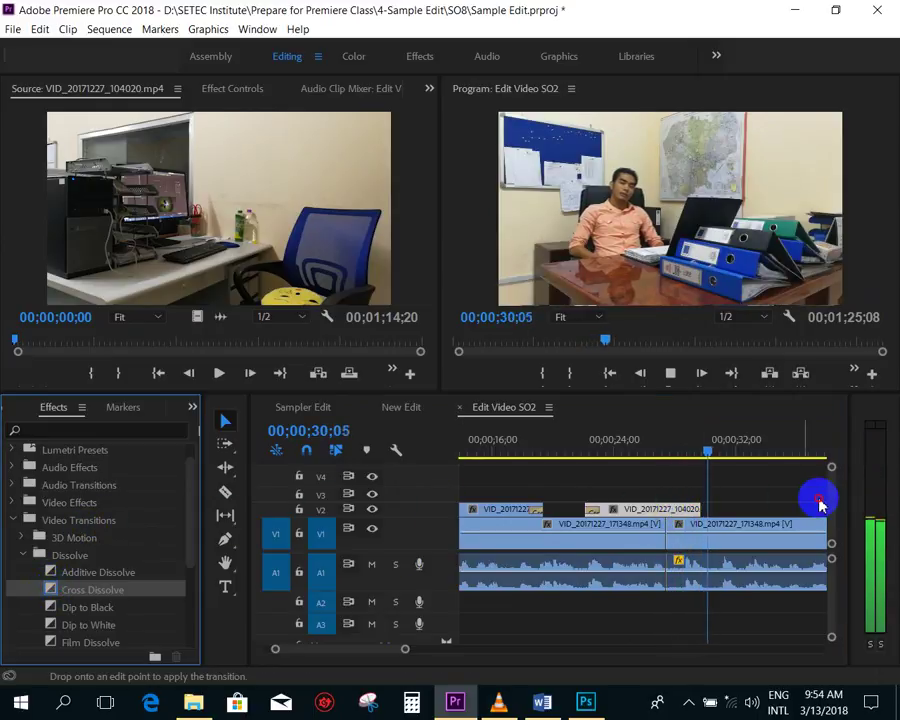
left_click(593, 440)
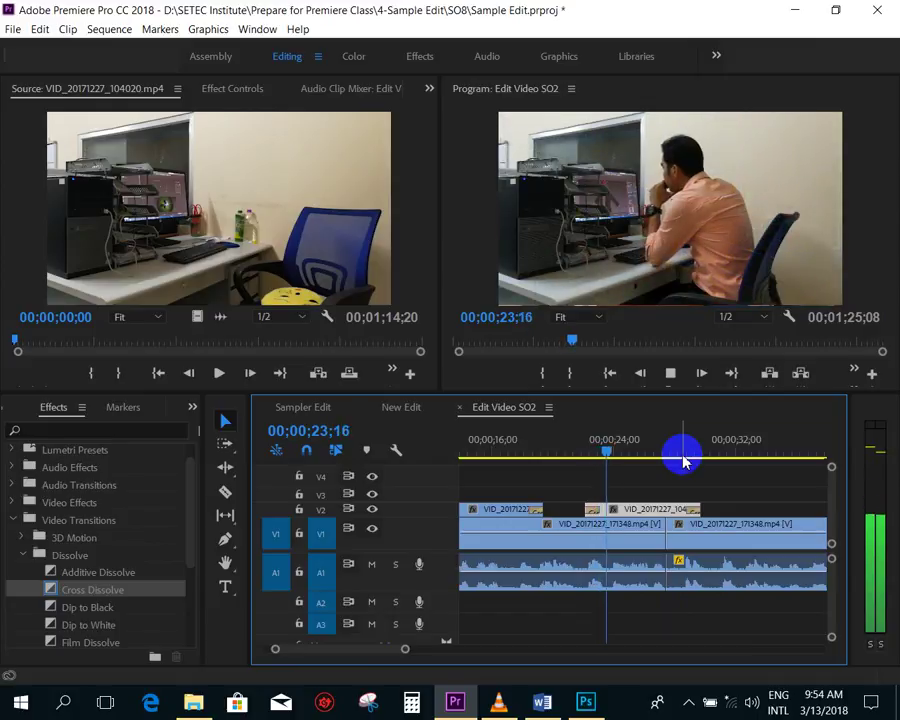
key("ctrl+s")
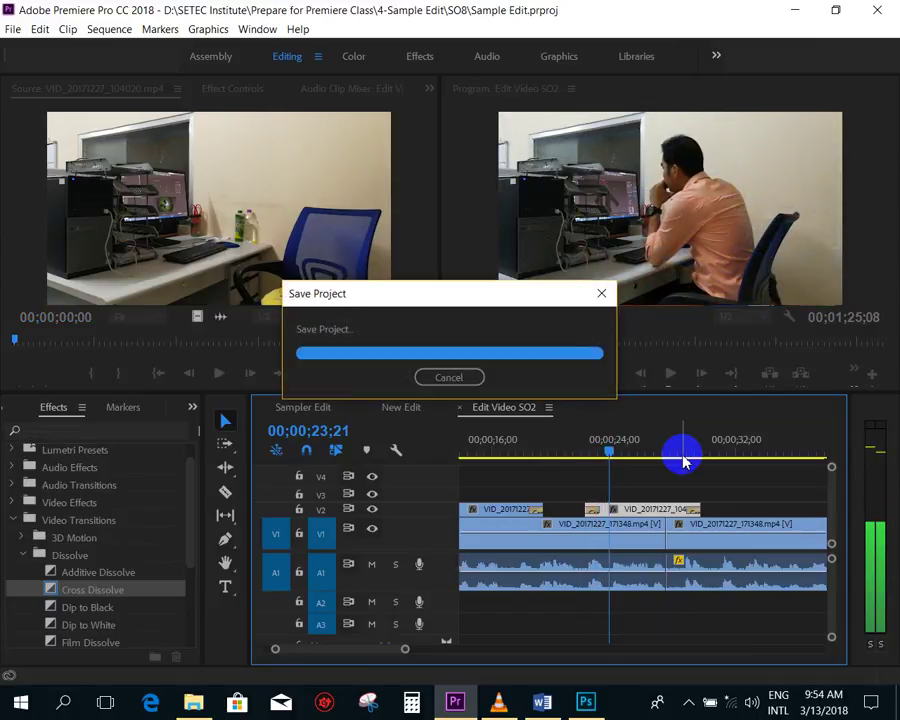
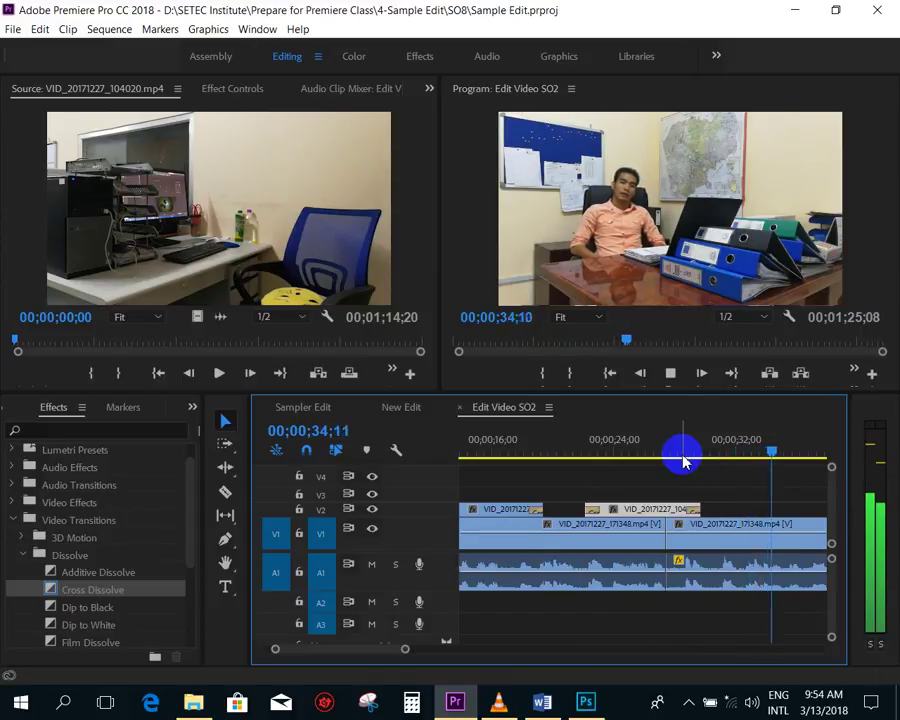
- Play the Edit Video SO2 sequence from about 28;24, stop at 36;15, and zoom the timeline out
key("space")
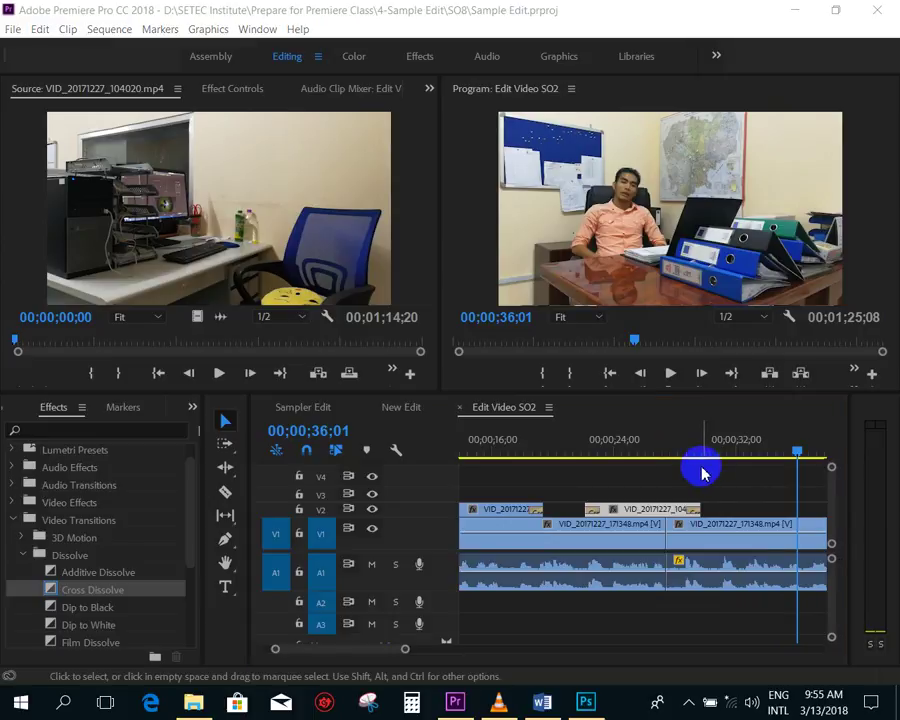
left_click(690, 447)
key("space")
key("minus")
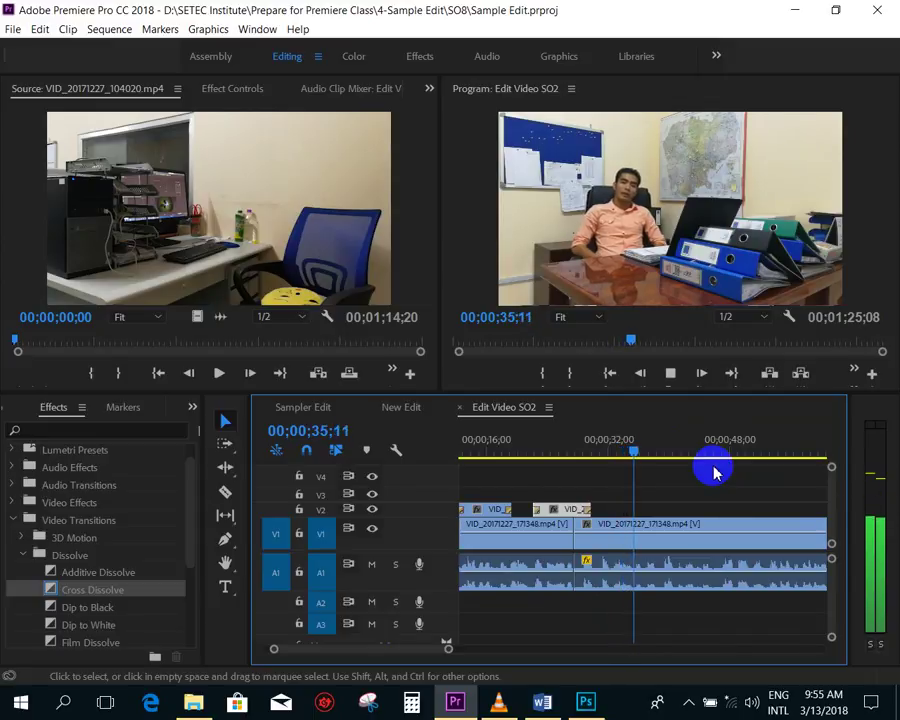
key("space")
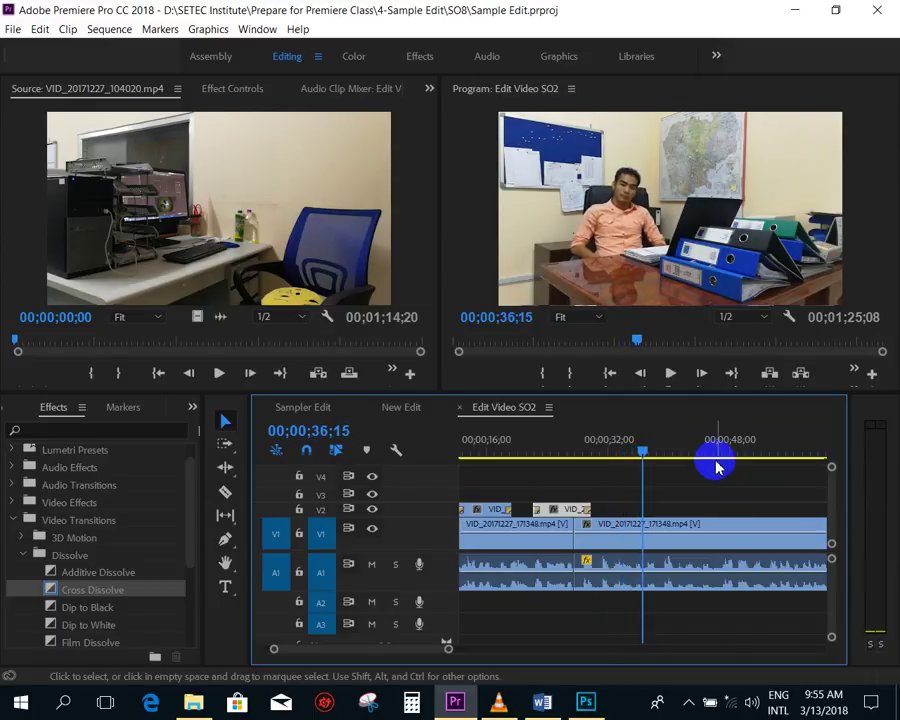
key("minus")
- Switch to the Project: Sample Edit panel and preview VID_20171227_172342 and other clips in the Source monitor
left_click(200, 413)
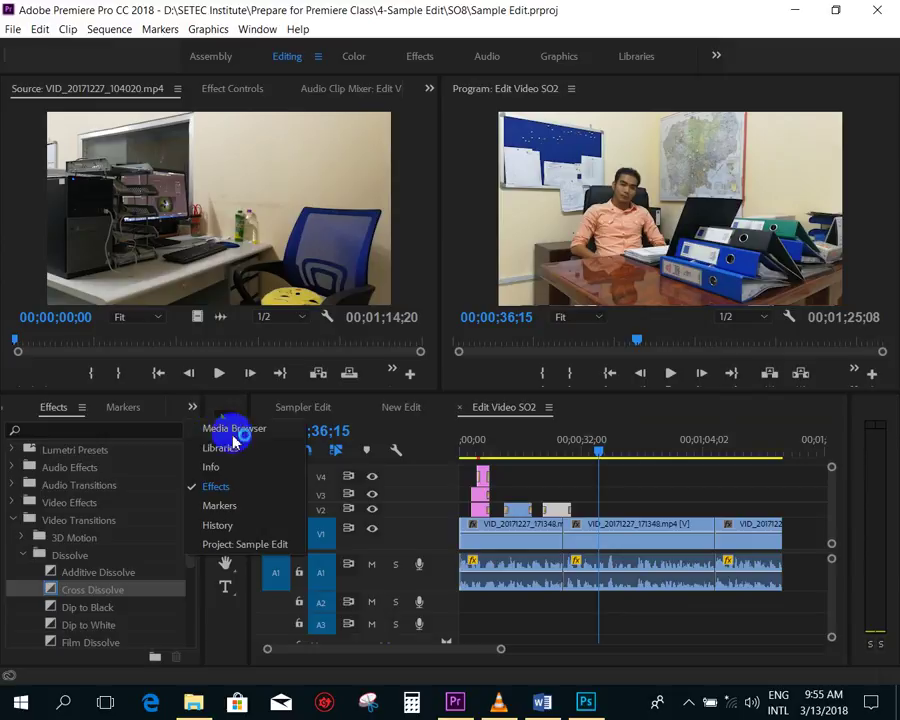
left_click(242, 541)
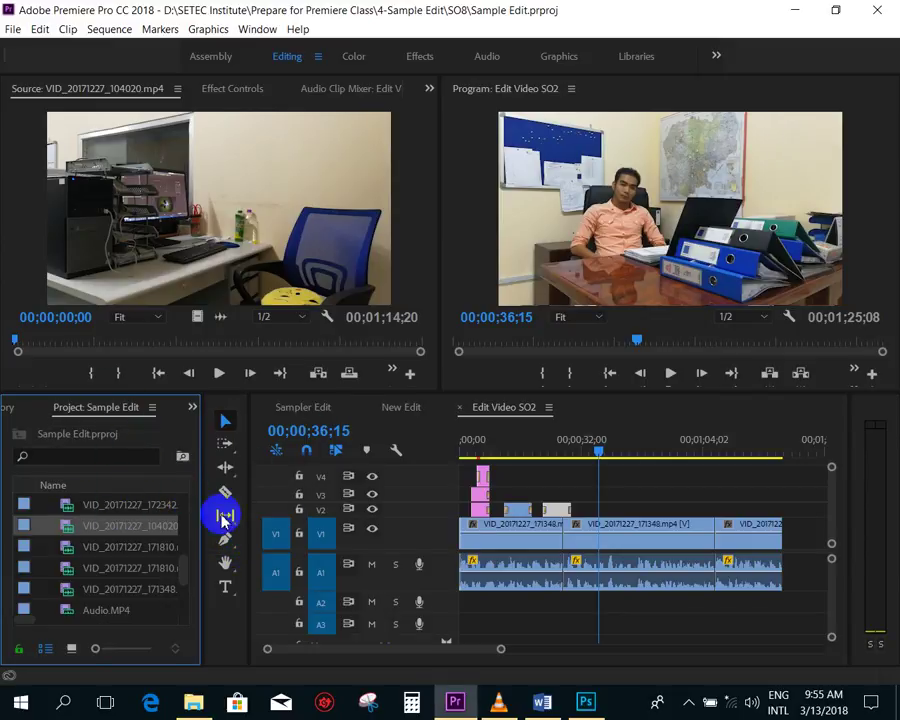
double_click(66, 504)
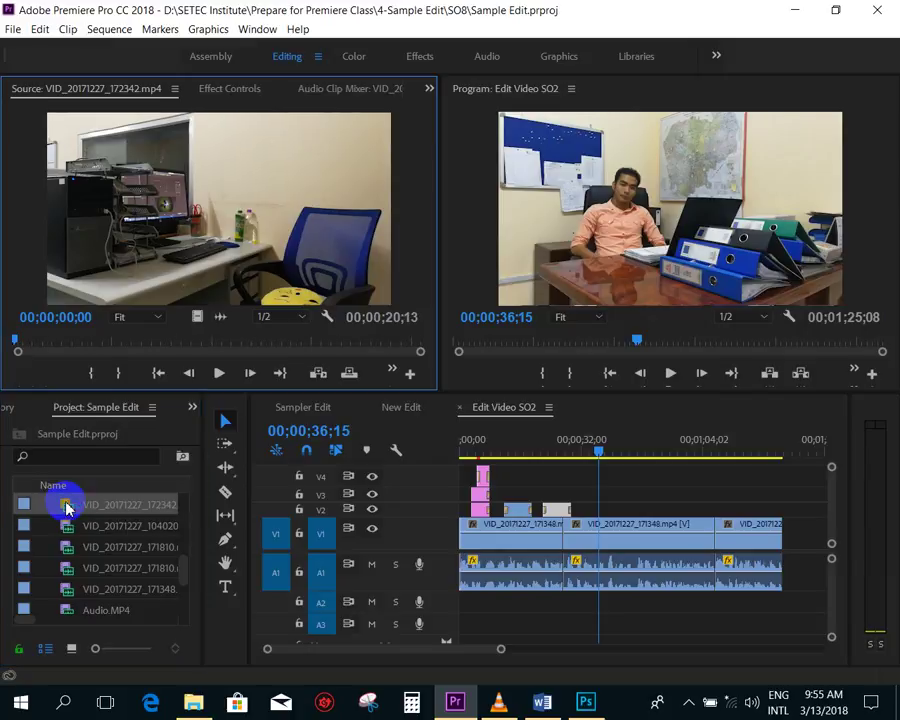
scroll(80, 556, "up", 2)
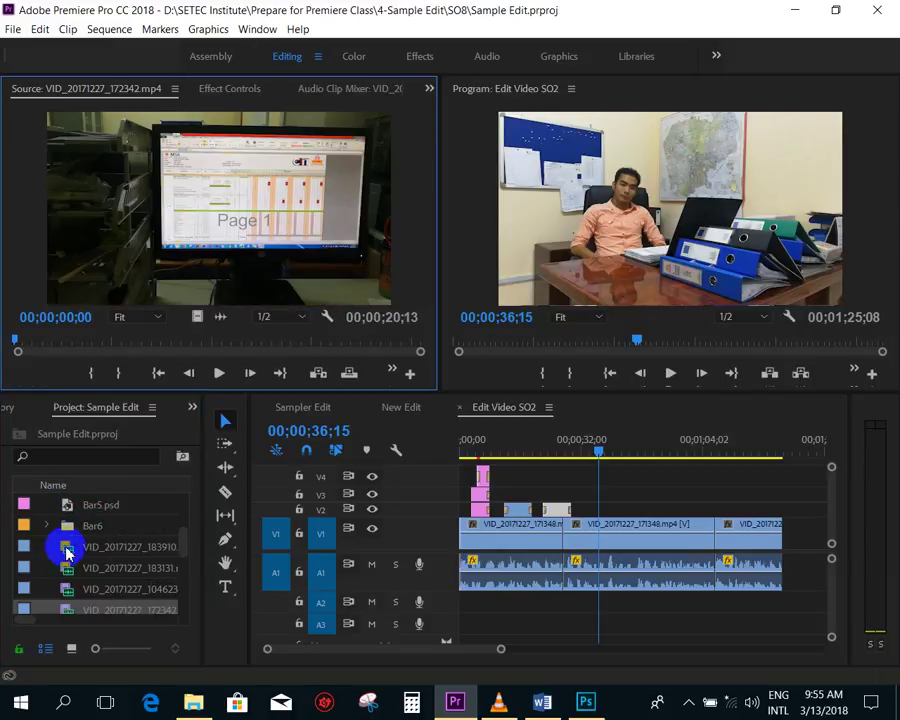
double_click(66, 548)
double_click(68, 567)
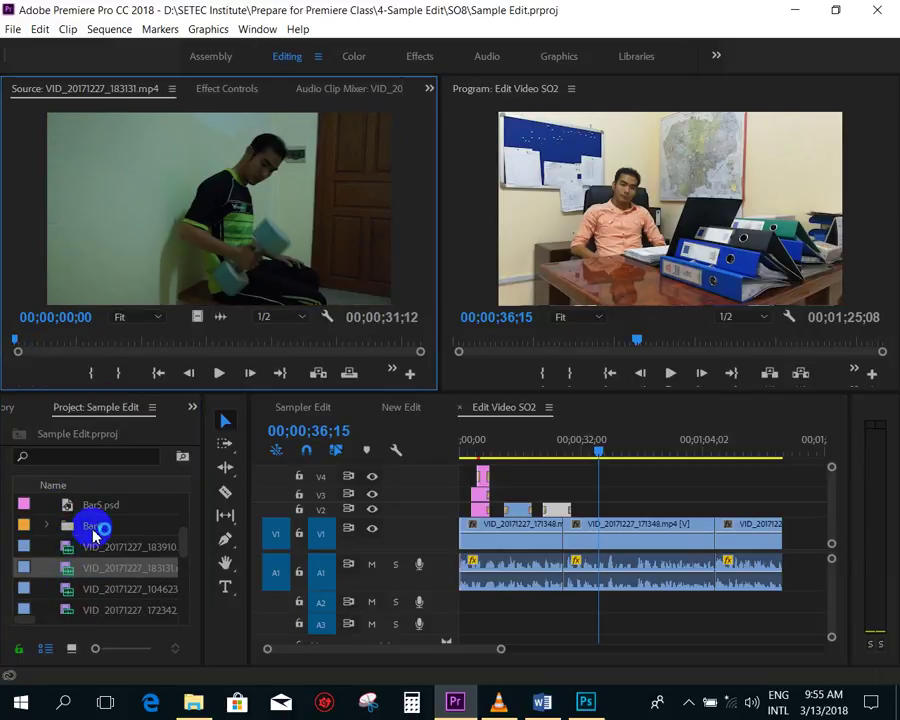
scroll(95, 535, "down", 2)
double_click(66, 548)
double_click(80, 566)
scroll(66, 540, "down", 1)
- Preview more clips, including the office speaker clip and Audio.MP4, ending on VID_20171226_182734.mp4
double_click(66, 567)
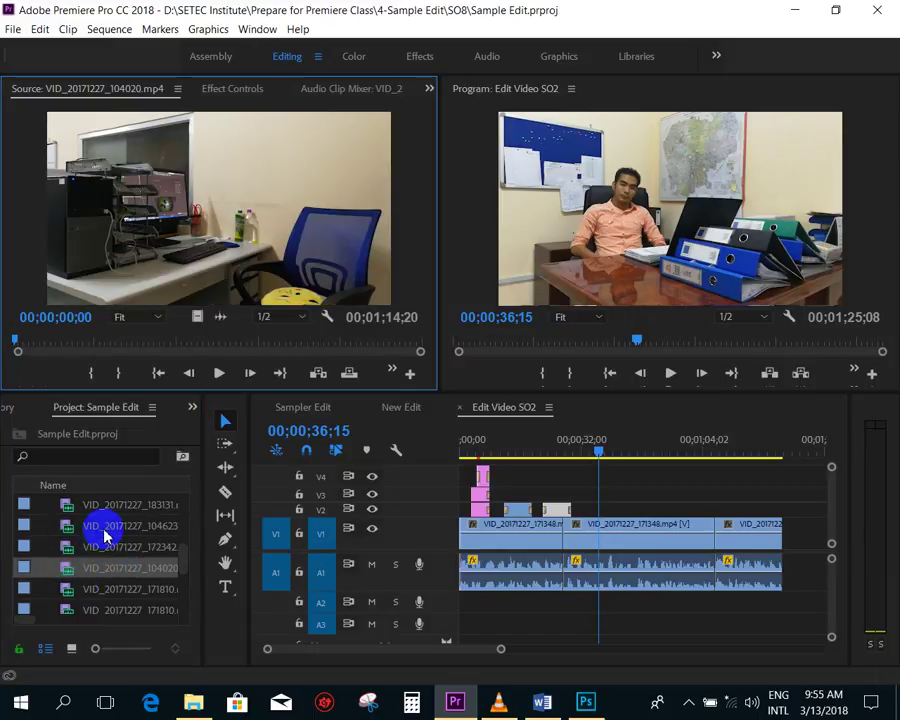
scroll(90, 540, "down", 2)
double_click(75, 550)
scroll(74, 558, "down", 1)
left_click(72, 558)
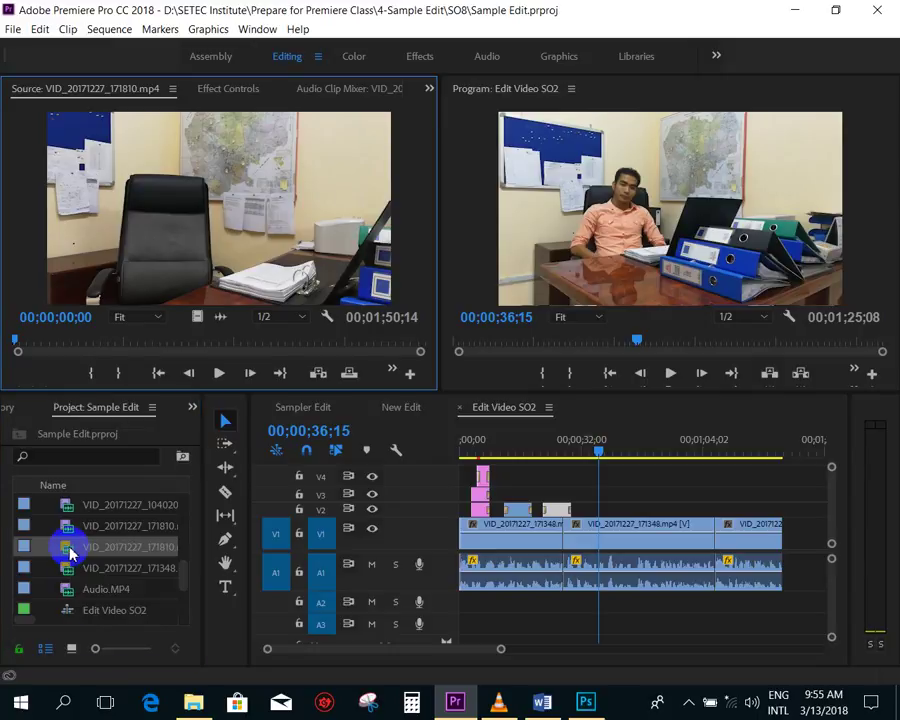
left_click(70, 568)
double_click(70, 572)
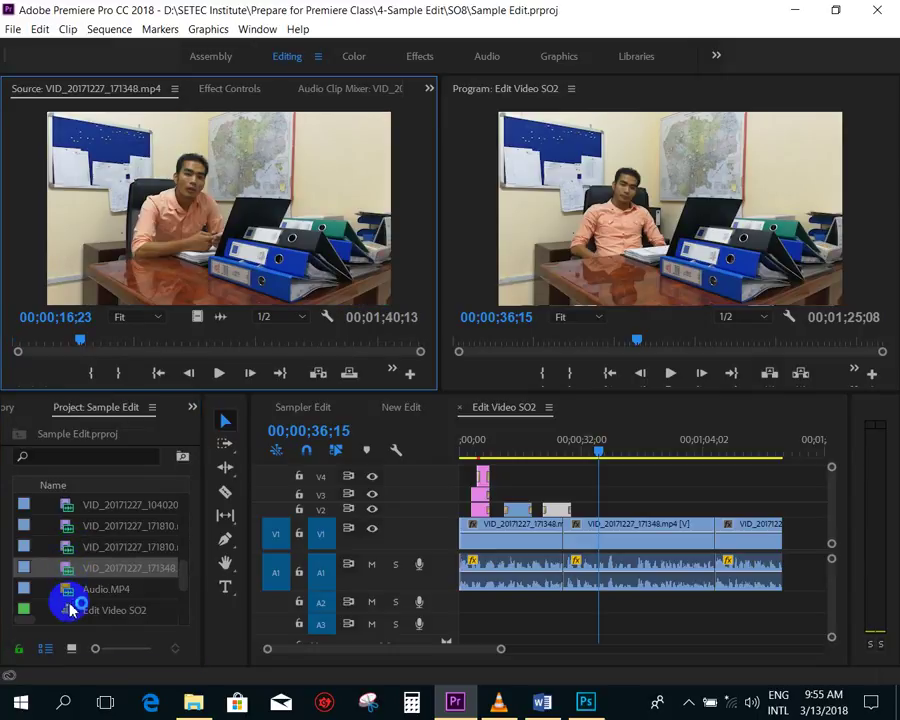
double_click(70, 588)
scroll(100, 565, "down", 4)
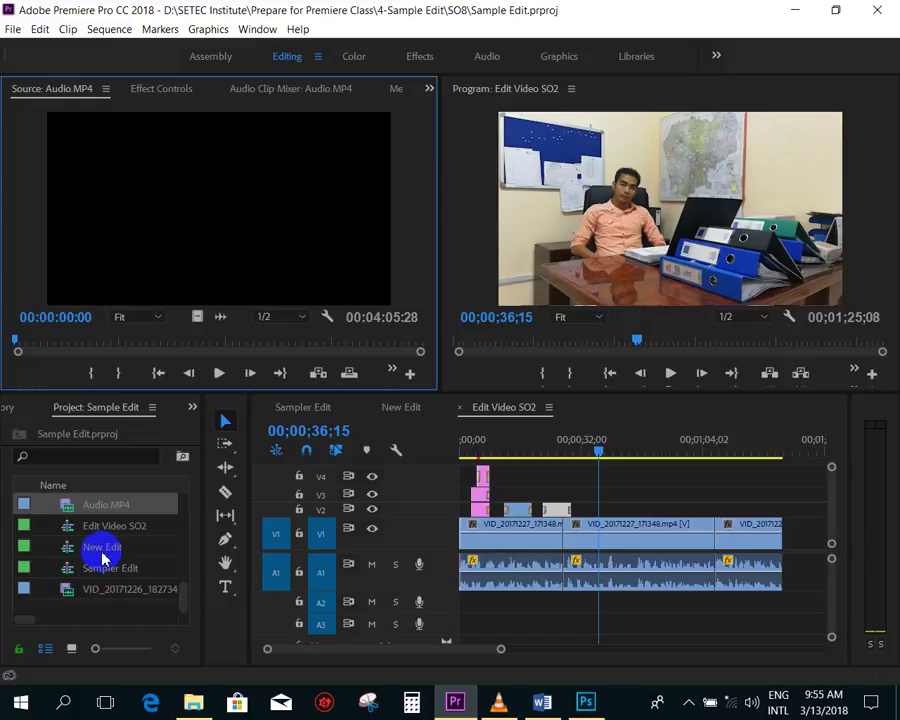
double_click(88, 588)
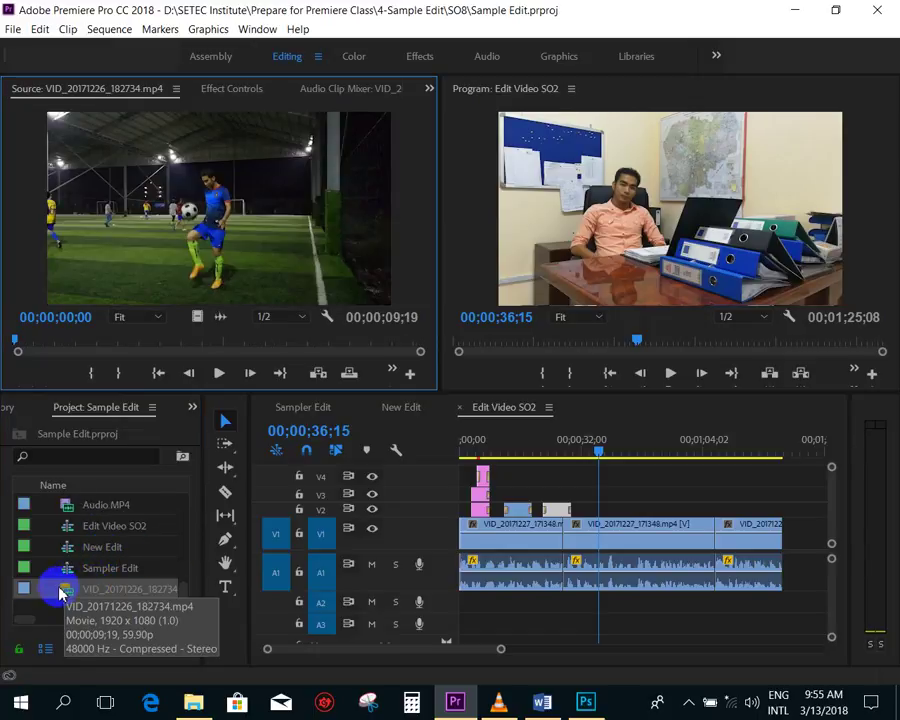
- Drop VID_20171226_182734.mp4 onto V1/A1 after the last clip and zoom in on it
left_click(630, 483)
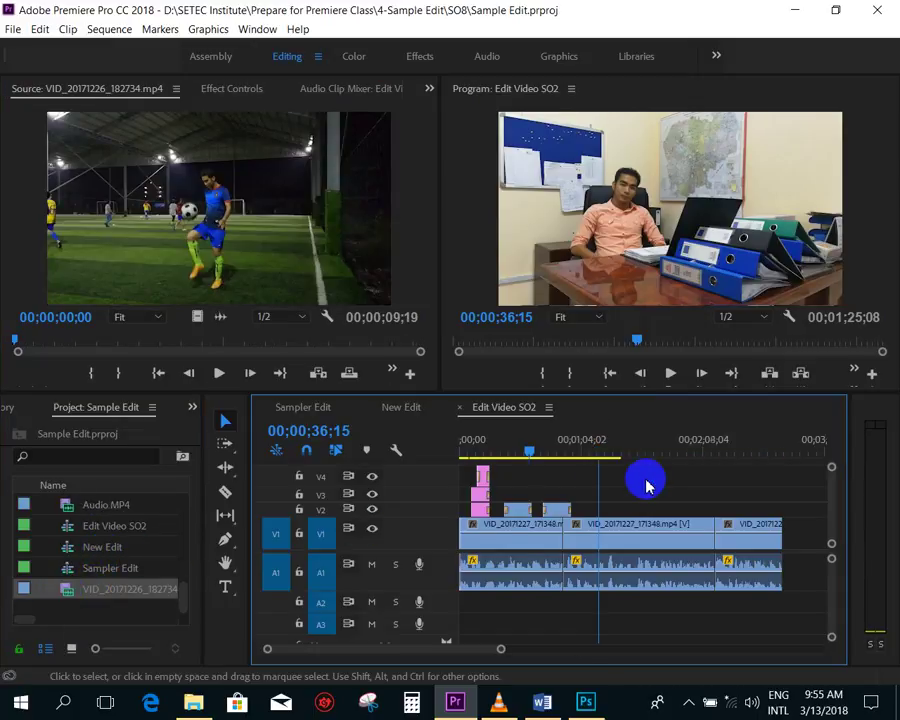
key("minus")
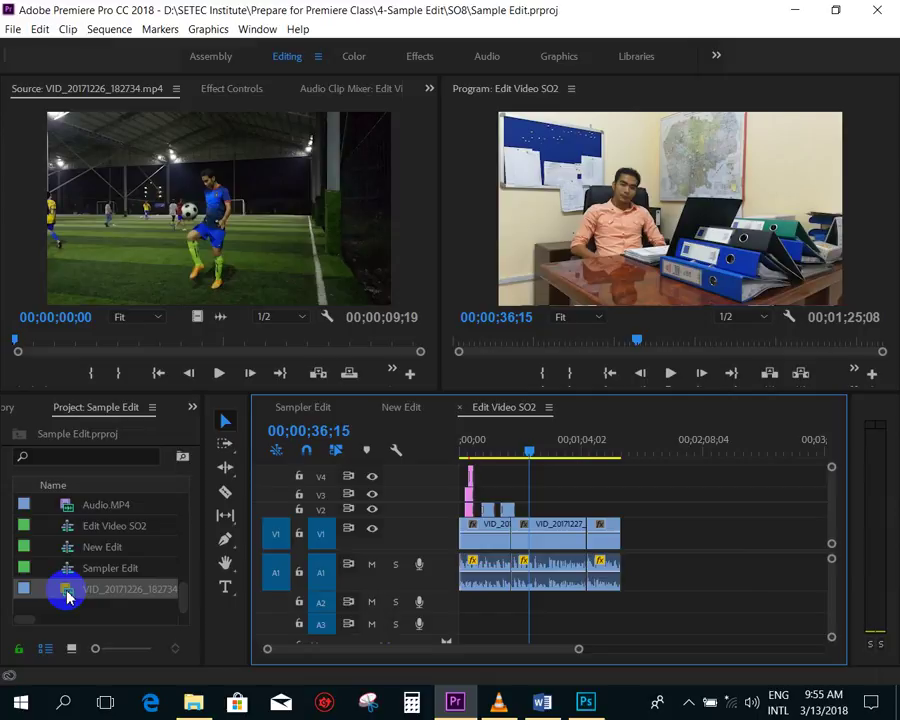
left_click_drag(67, 598, 657, 520)
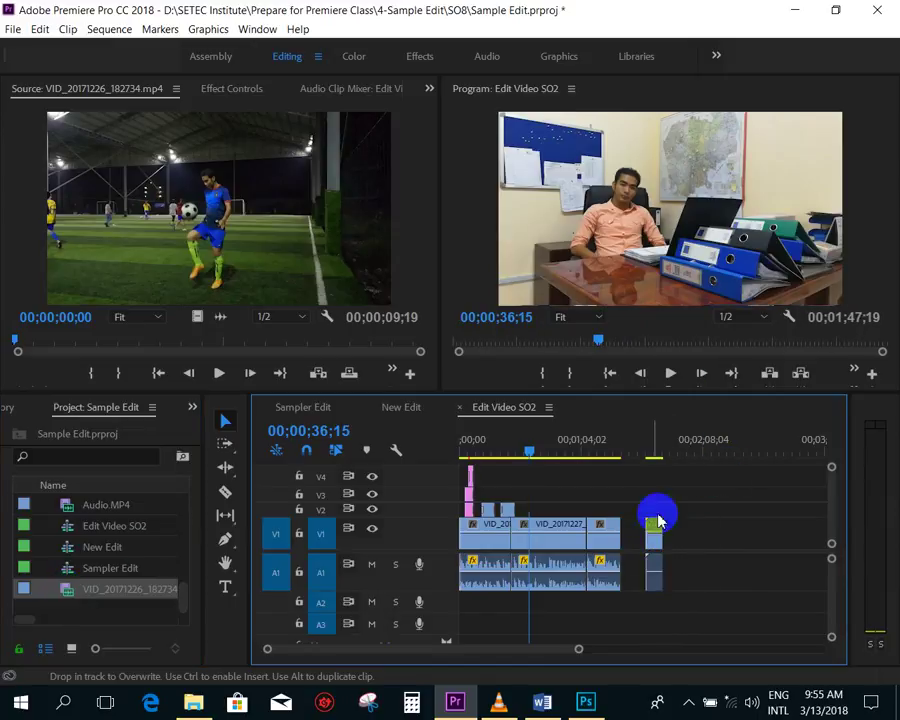
left_click(649, 443)
key("equal")
key("equal")
key("equal")
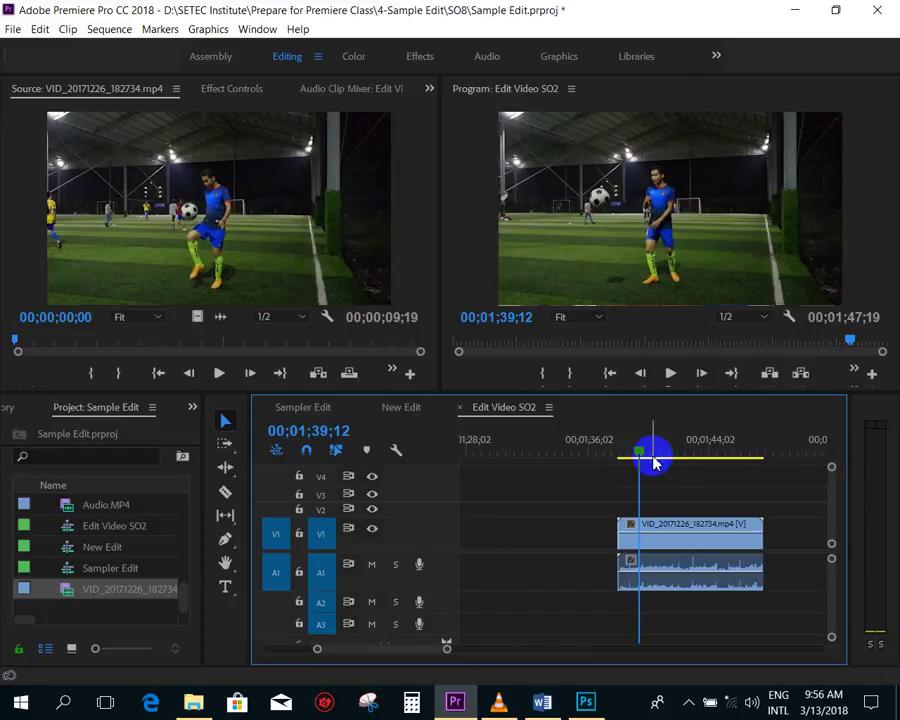
- Scrub to a new in point and trim the soccer clip's start to the playhead
left_click(697, 480)
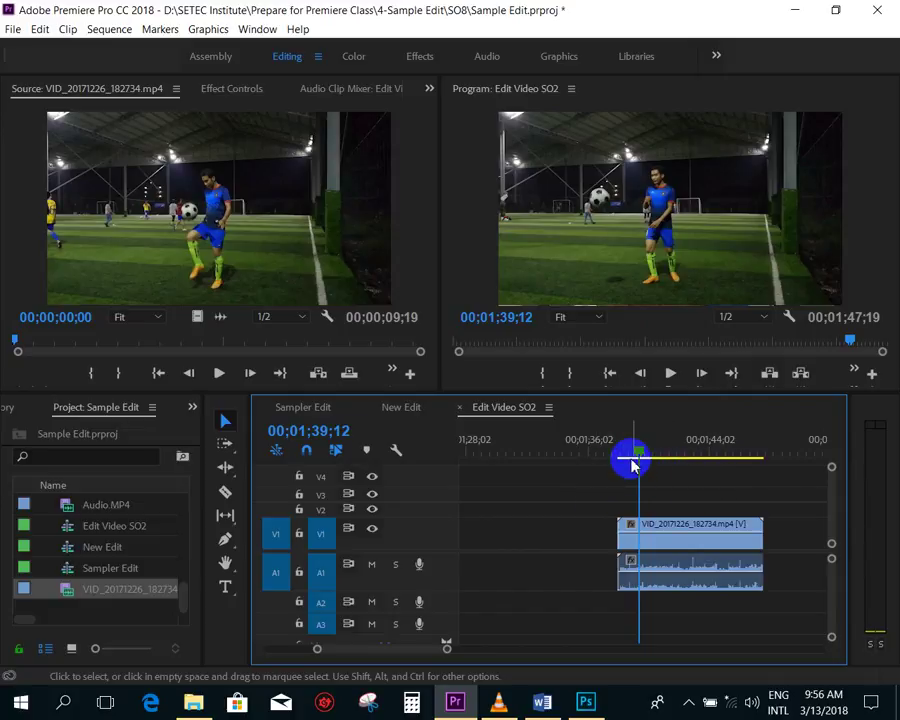
key("equal")
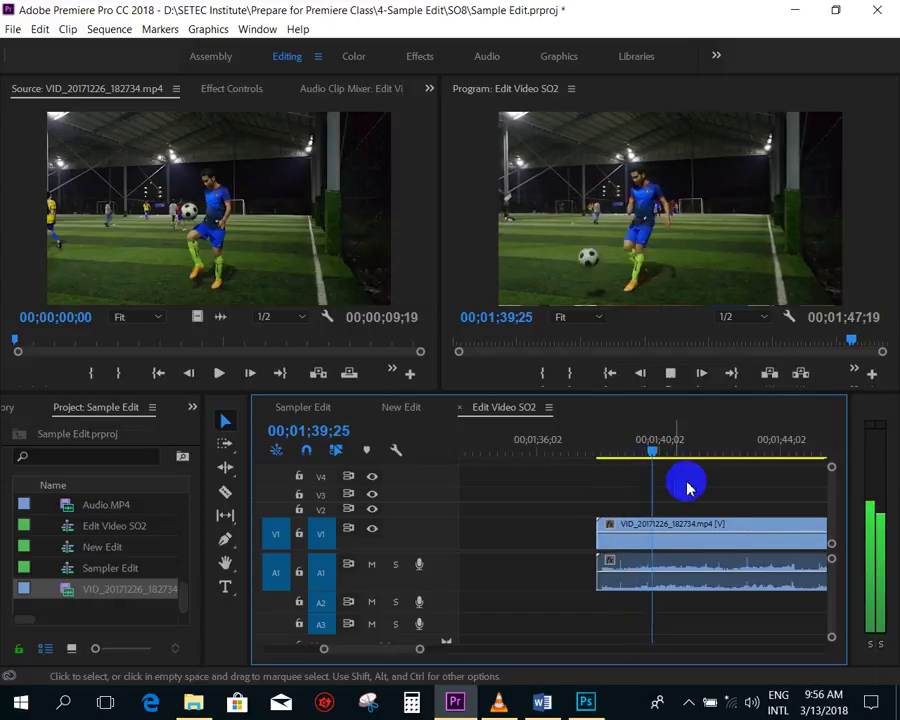
left_click(622, 452)
left_click_drag(622, 452, 669, 464)
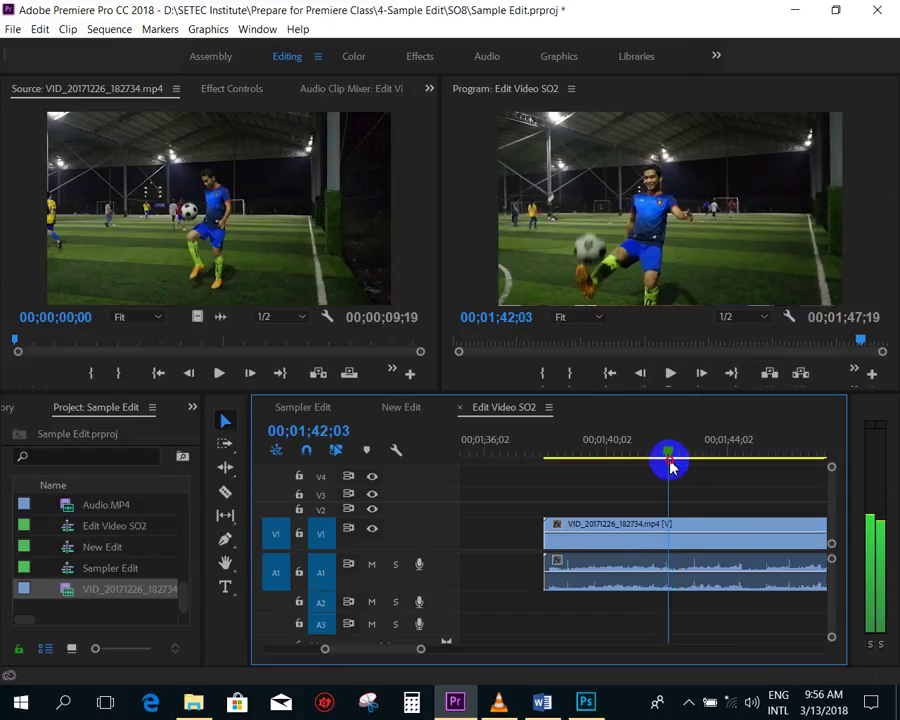
left_click_drag(570, 450, 668, 468)
left_click_drag(547, 536, 668, 537)
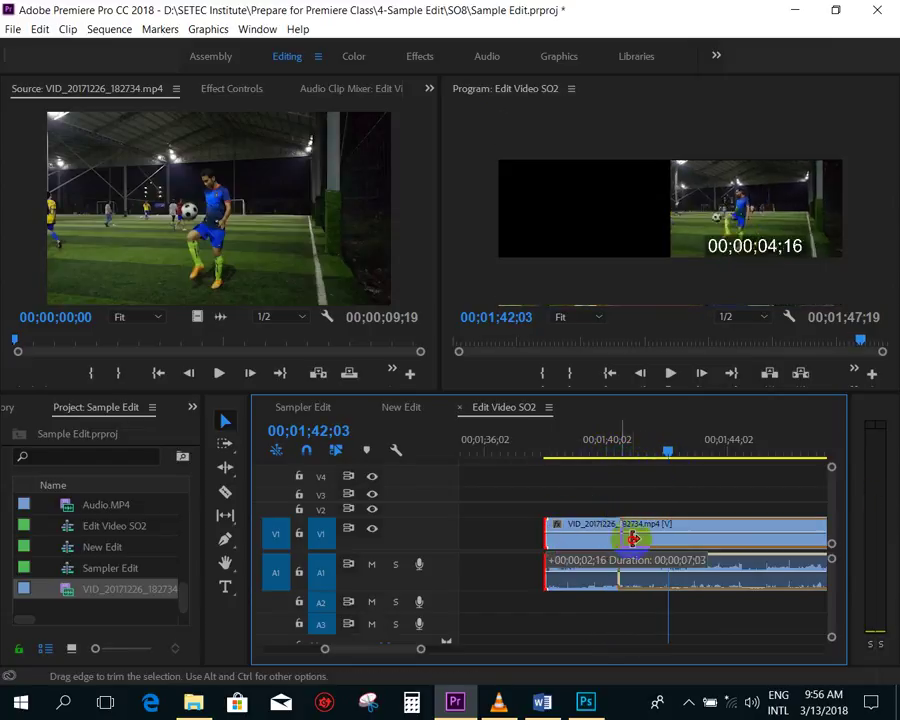
key("minus")
- Trim the soccer clip's end to 01;45;00 and play it back from 01;43;00
mouse_move(659, 446)
left_mouse_down()
mouse_move(705, 458)
mouse_move(696, 452)
left_mouse_up()
left_click_drag(734, 535, 698, 536)
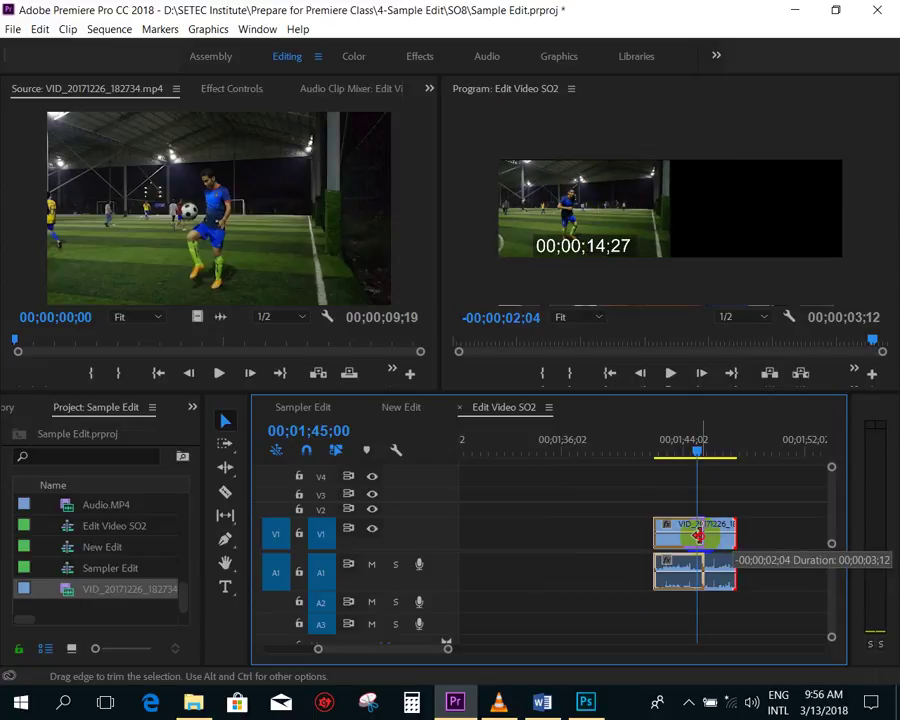
key("equal")
left_click(578, 450)
key("space")
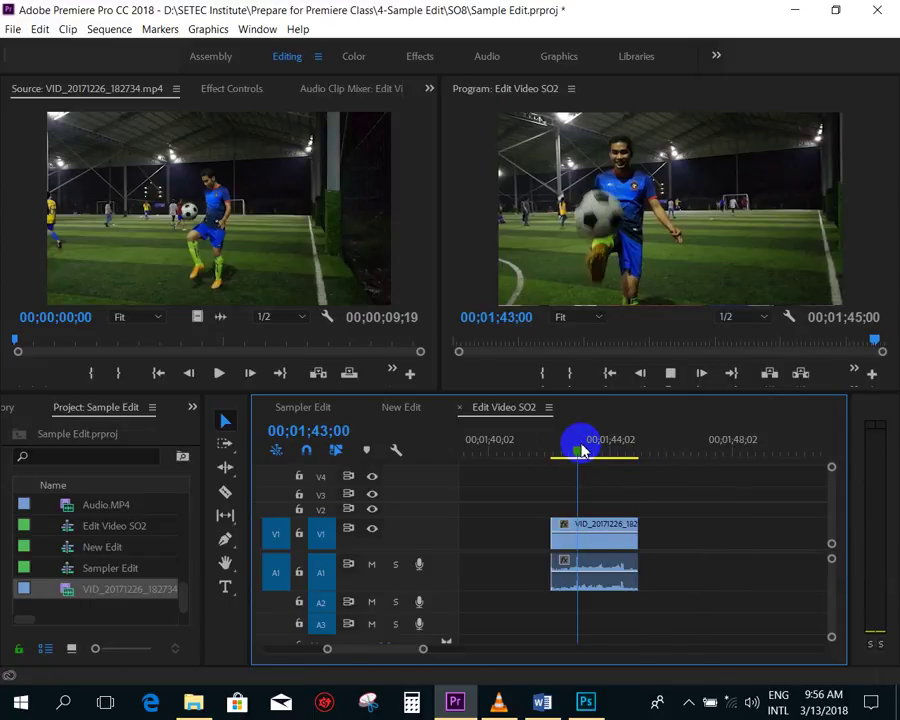
left_click(590, 546)
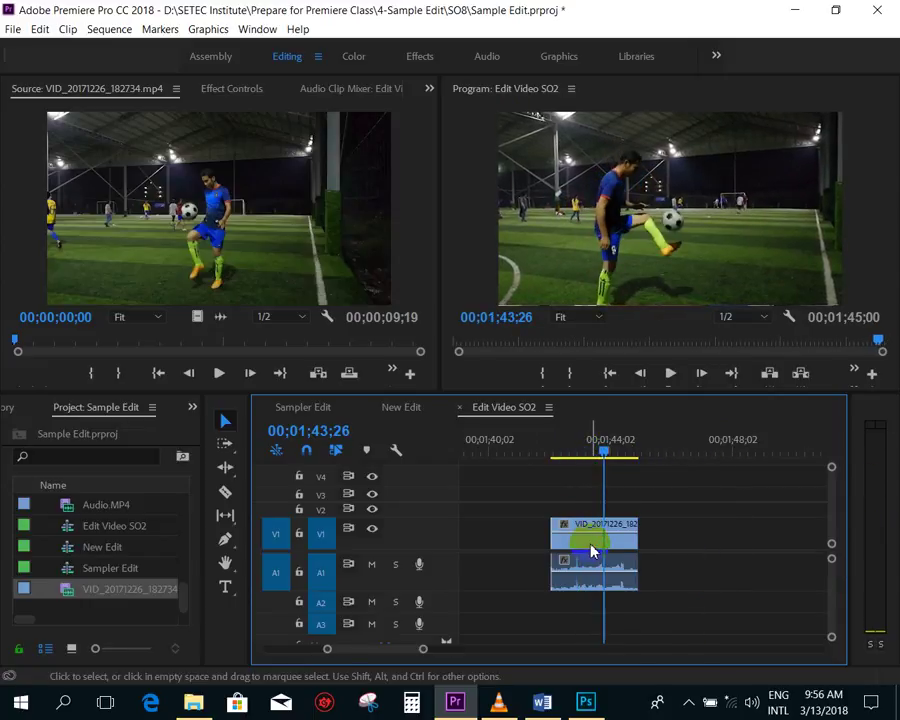
- Slow the soccer clip to 50% speed through Speed/Duration and play it back
right_click(591, 549)
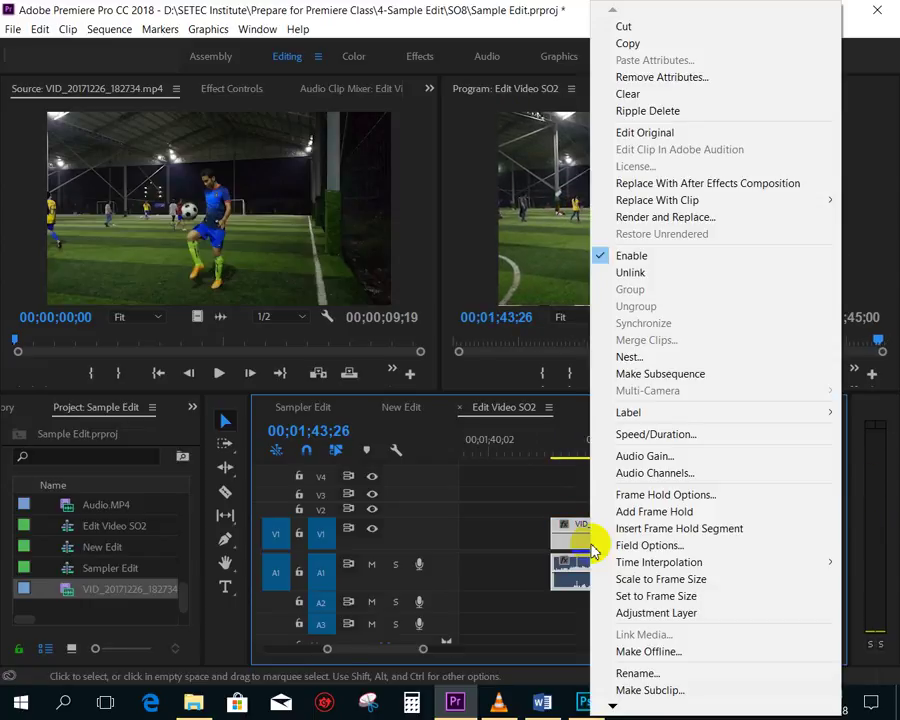
left_click(652, 441)
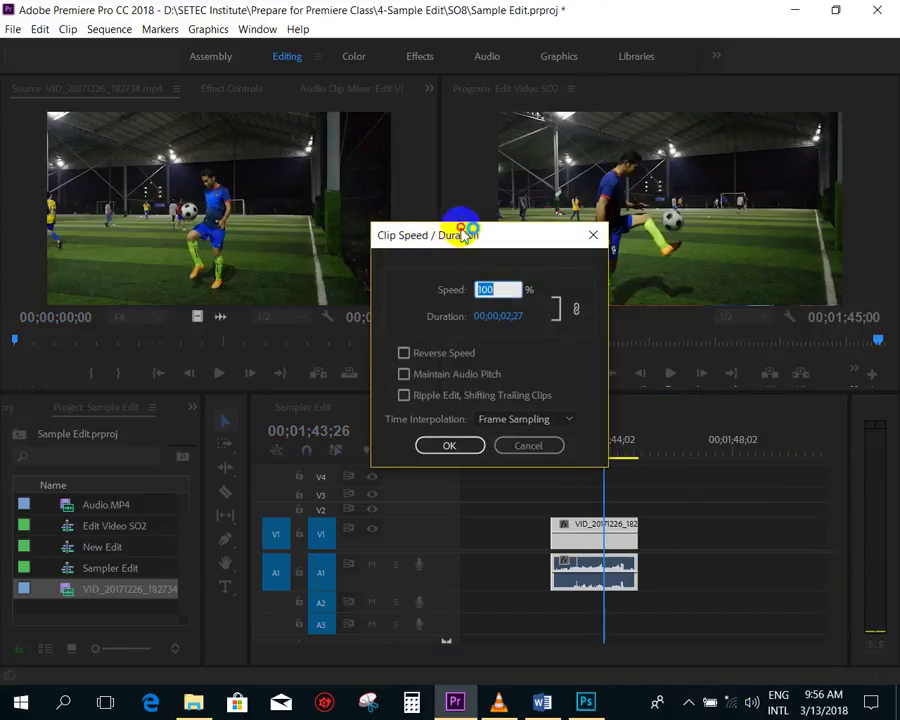
left_click_drag(474, 234, 383, 195)
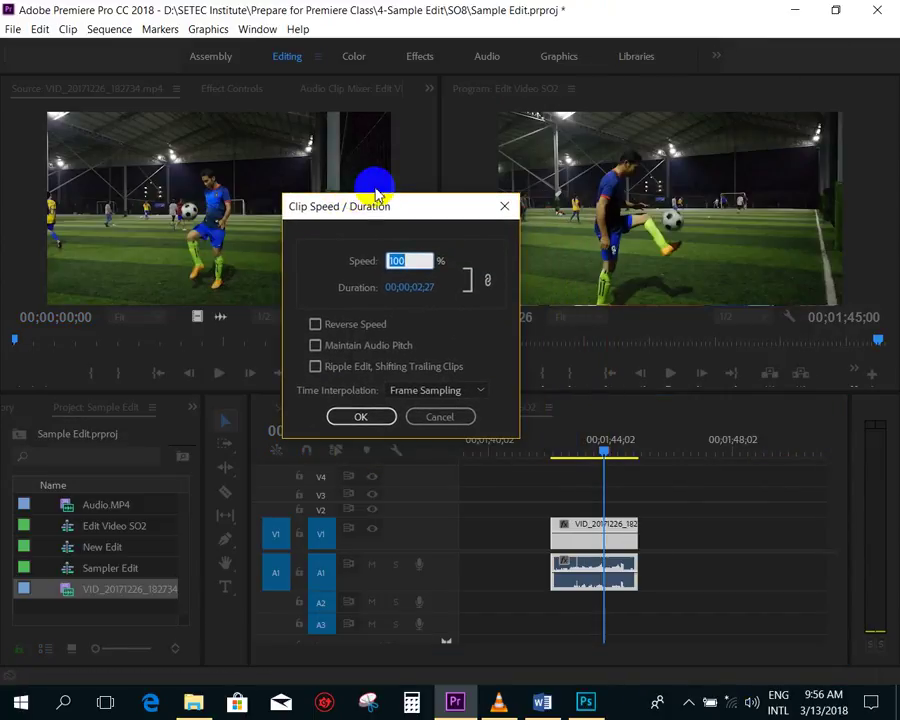
type("50")
left_click(400, 259)
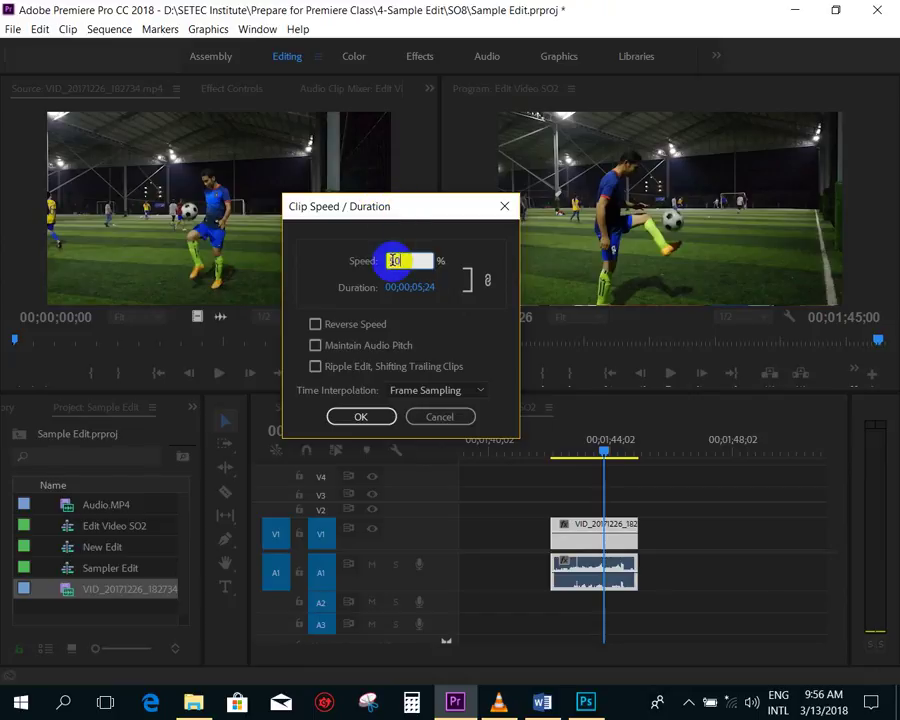
left_click(378, 420)
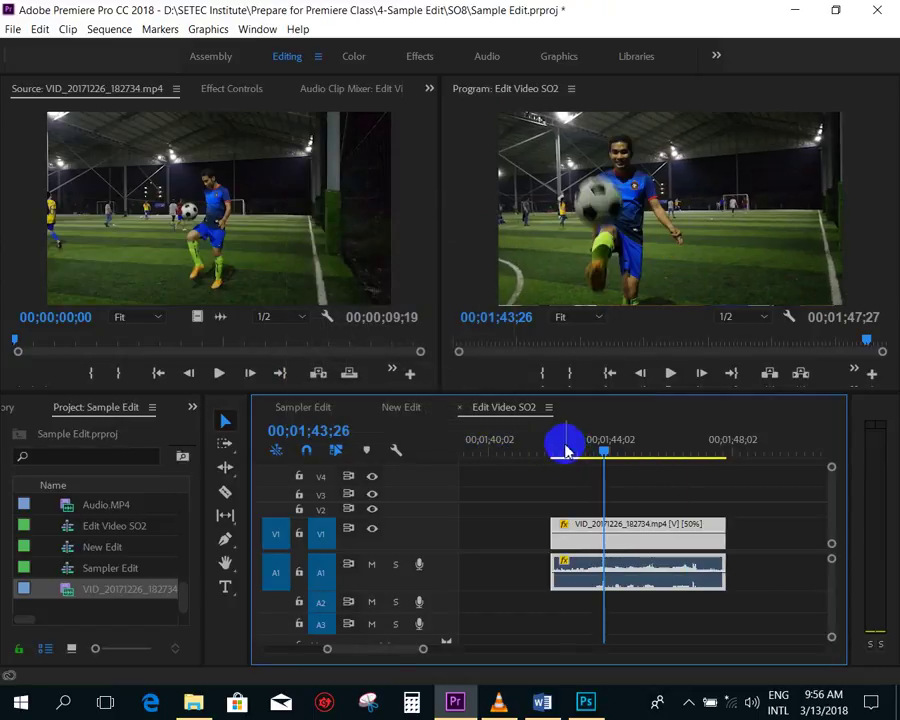
left_click(547, 450)
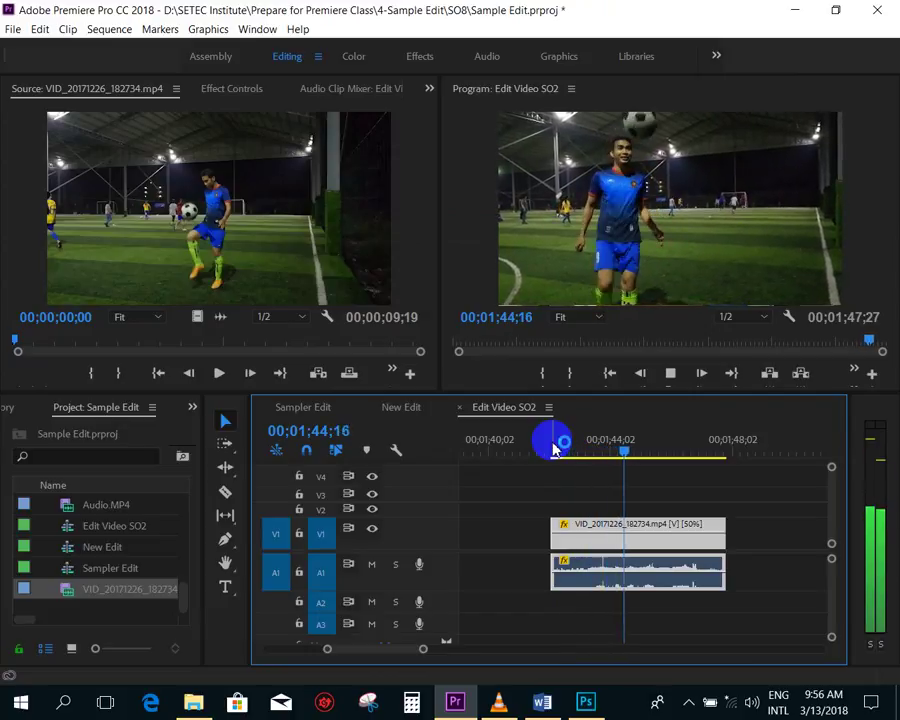
key("space")
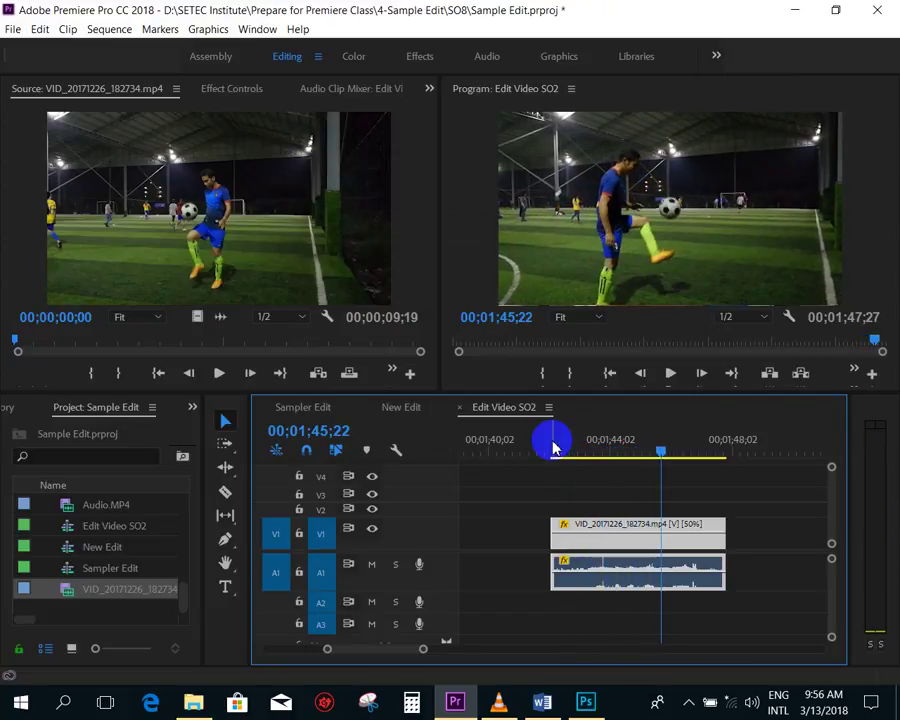
left_click(690, 530)
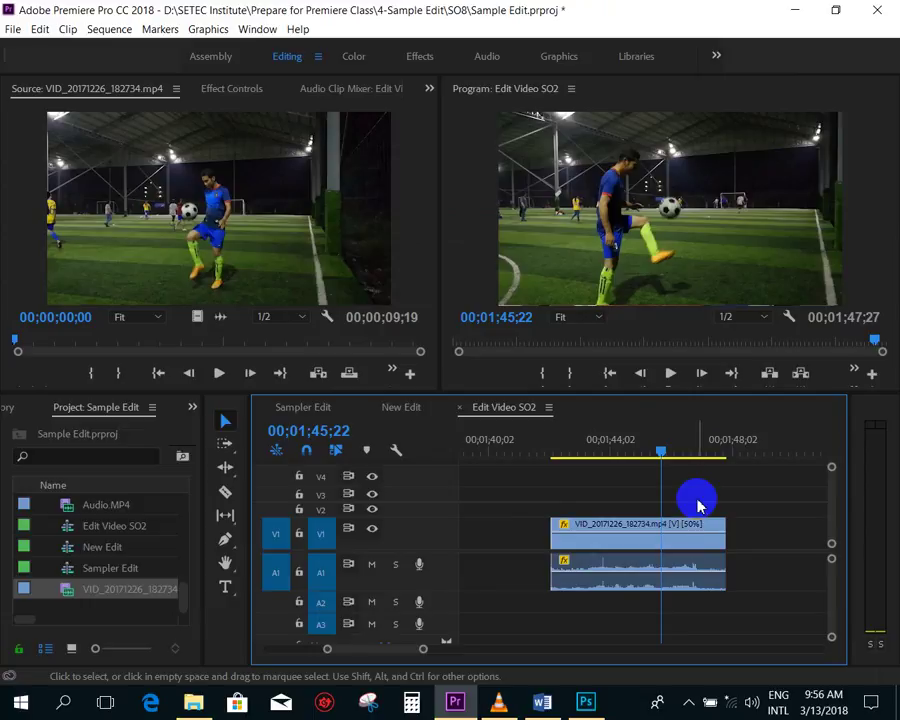
- Reopen Speed/Duration, cancel once, then reopen it and apply 100% speed to the clip
right_click(643, 548)
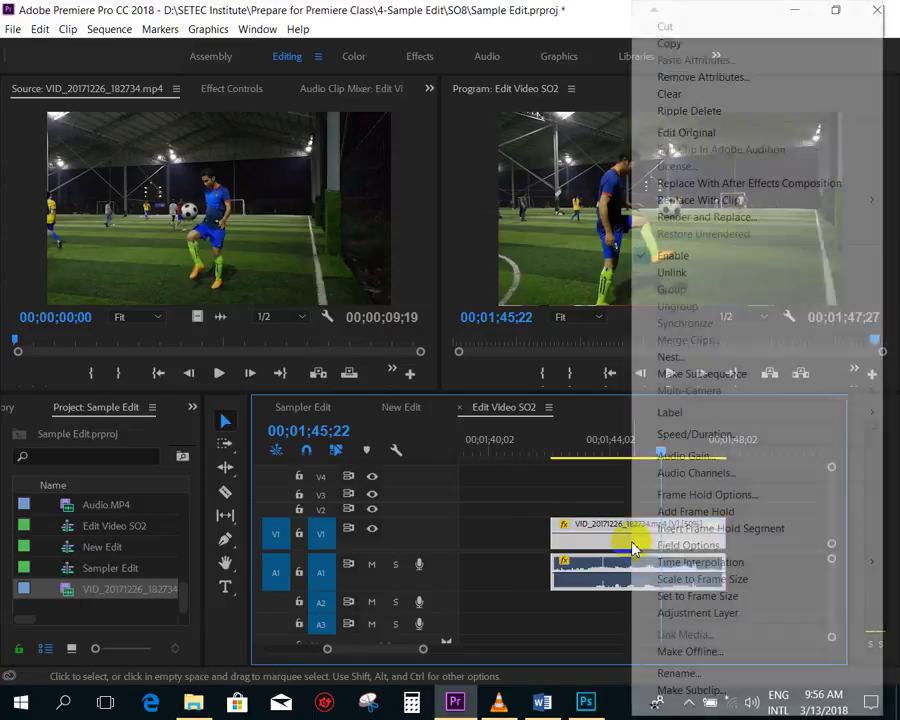
left_click(679, 437)
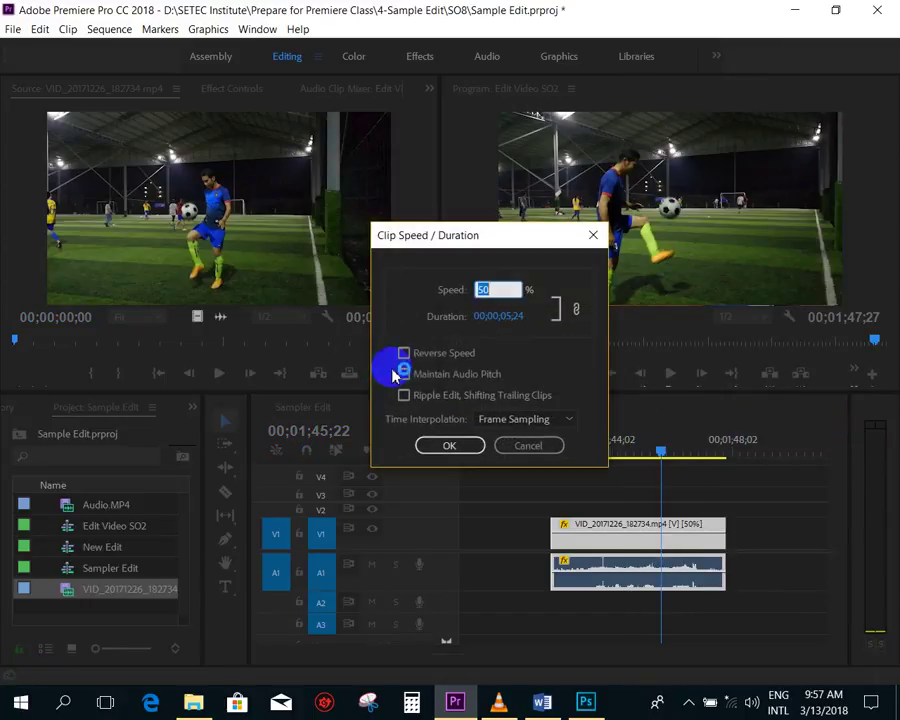
left_click_drag(492, 234, 473, 227)
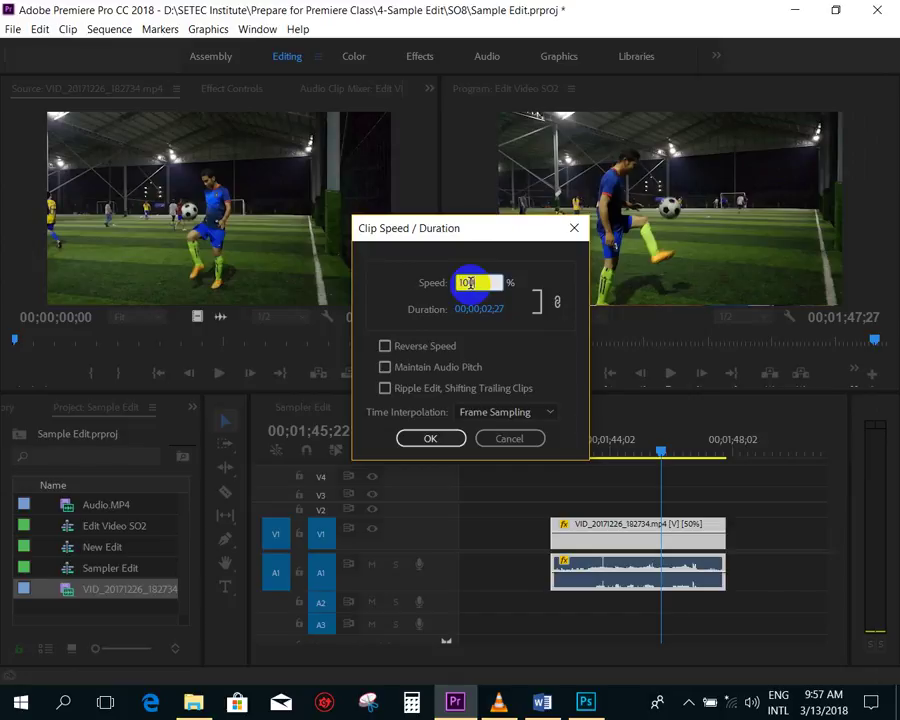
left_click(571, 236)
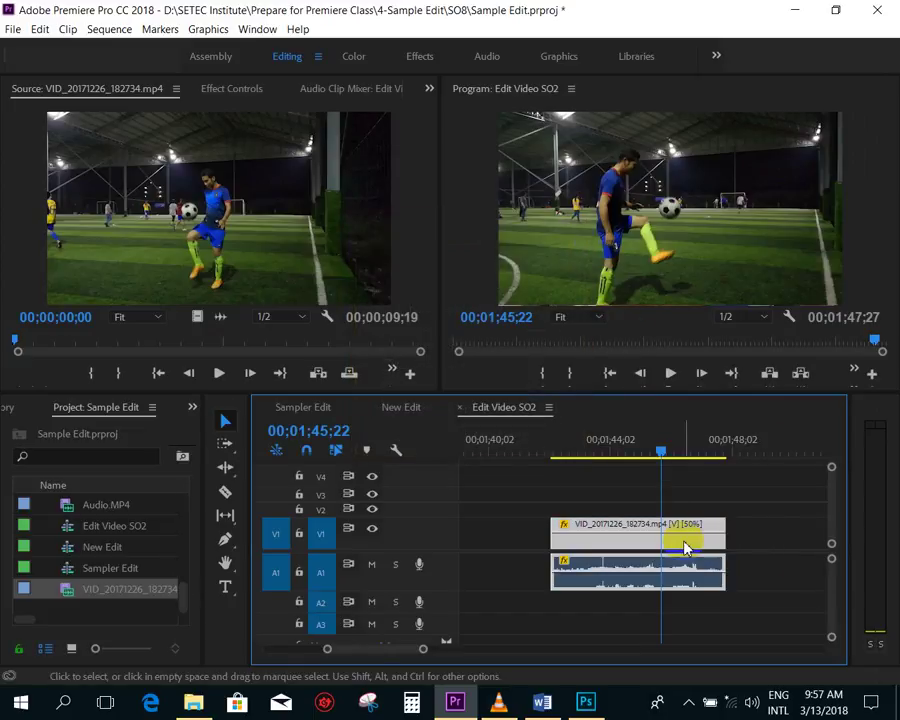
right_click(656, 553)
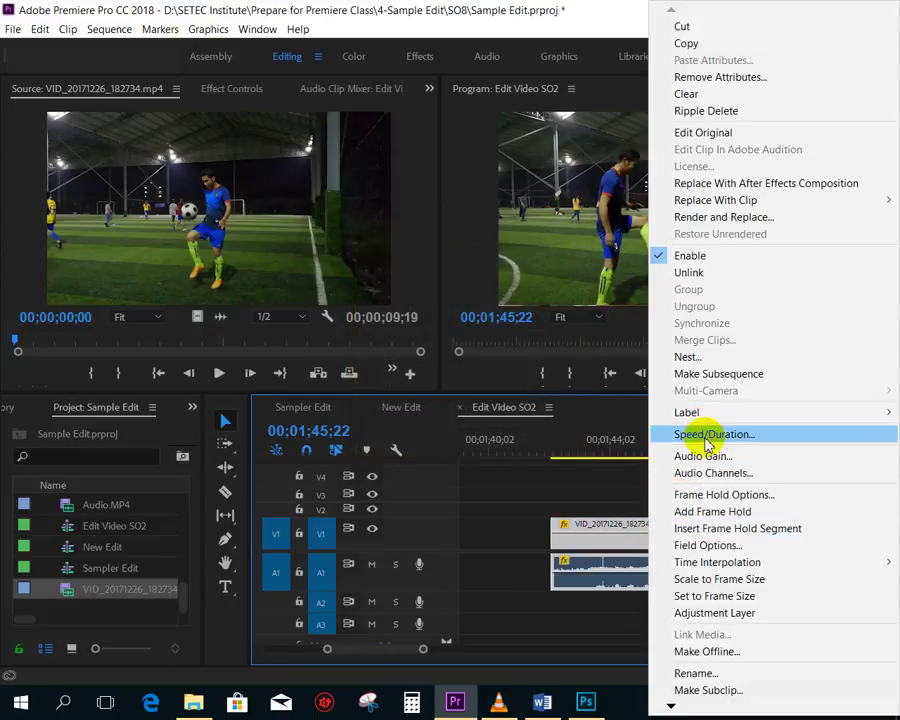
left_click(712, 430)
type("100")
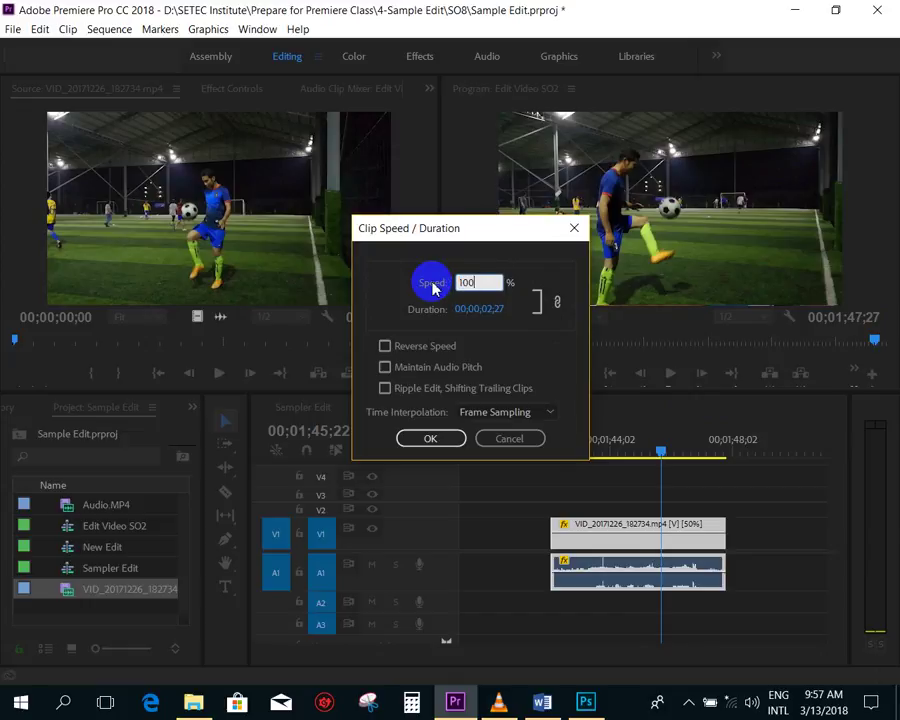
key("Return")
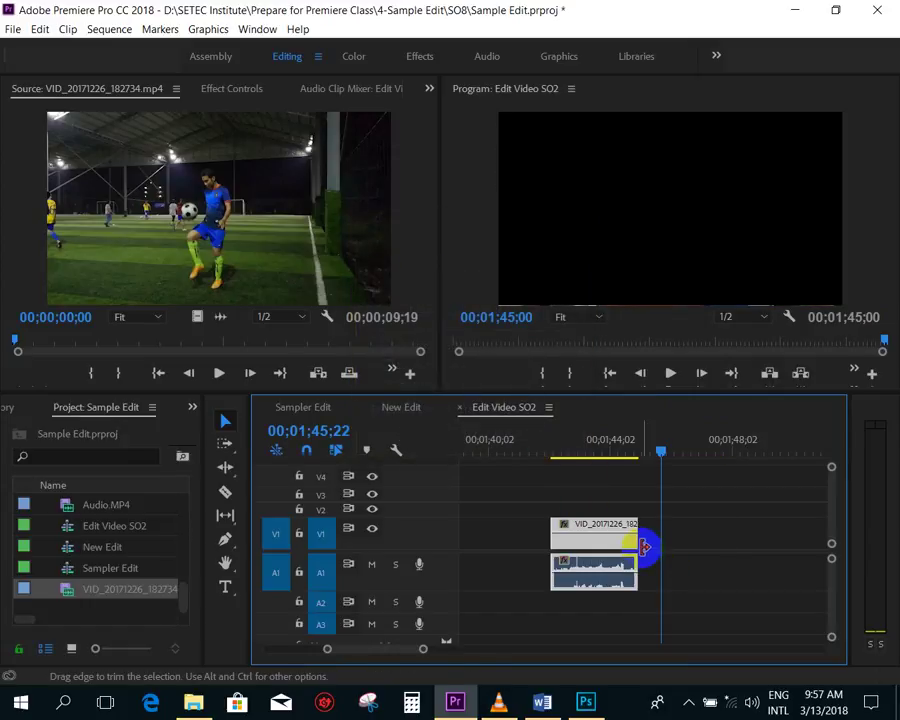
- Extend the soccer clip's edges, then trim its start to the playhead near 00;01;42;03
left_click_drag(644, 546, 718, 546)
left_click(558, 450)
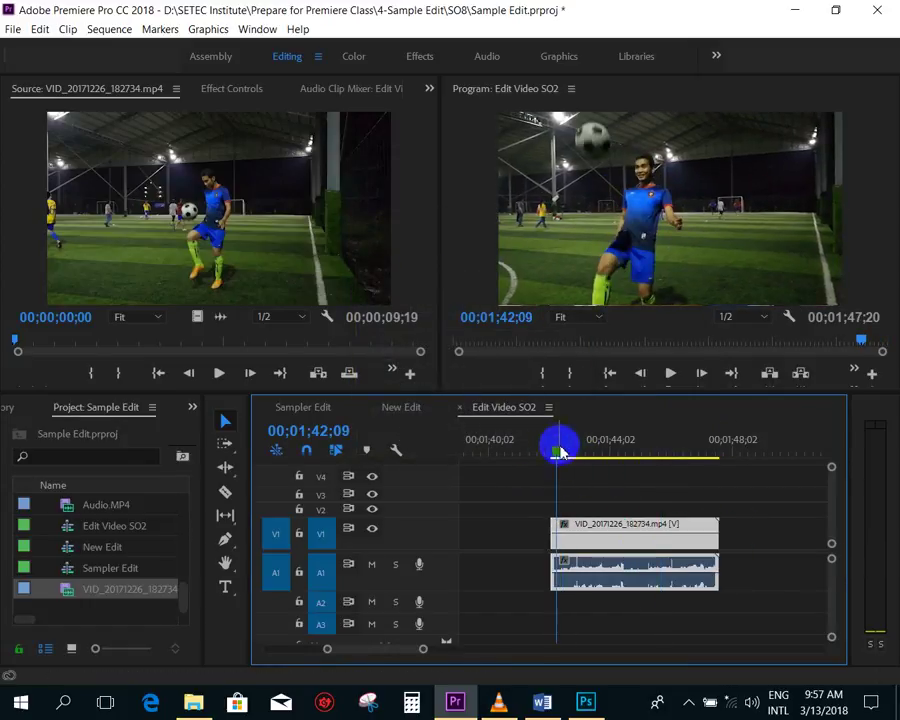
left_click_drag(553, 532, 479, 532)
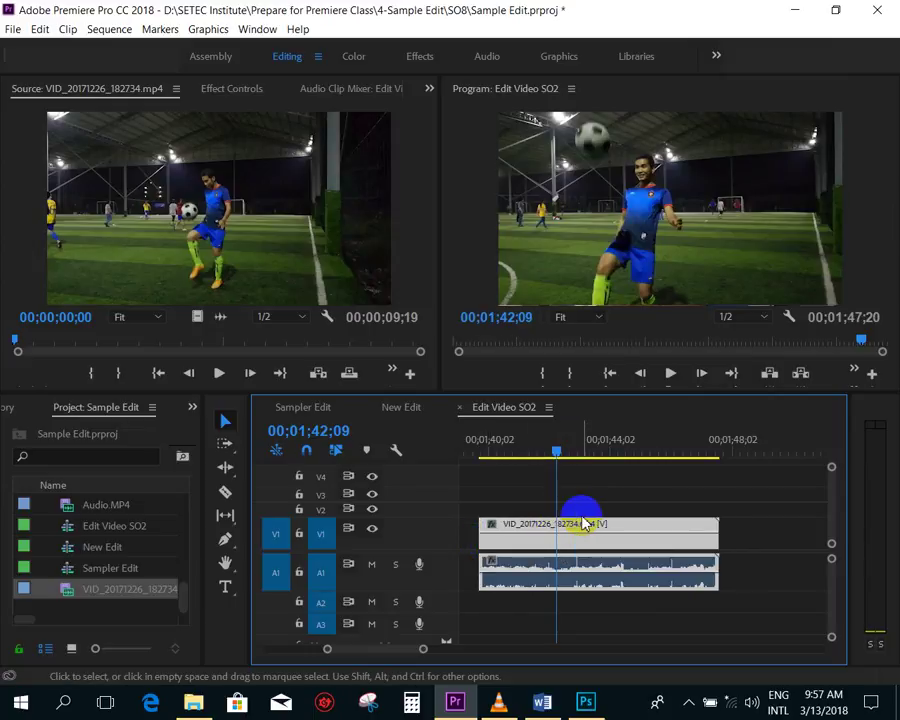
scroll(590, 530, "up", 3)
mouse_move(630, 452)
left_mouse_down()
mouse_move(576, 450)
mouse_move(590, 460)
left_mouse_up()
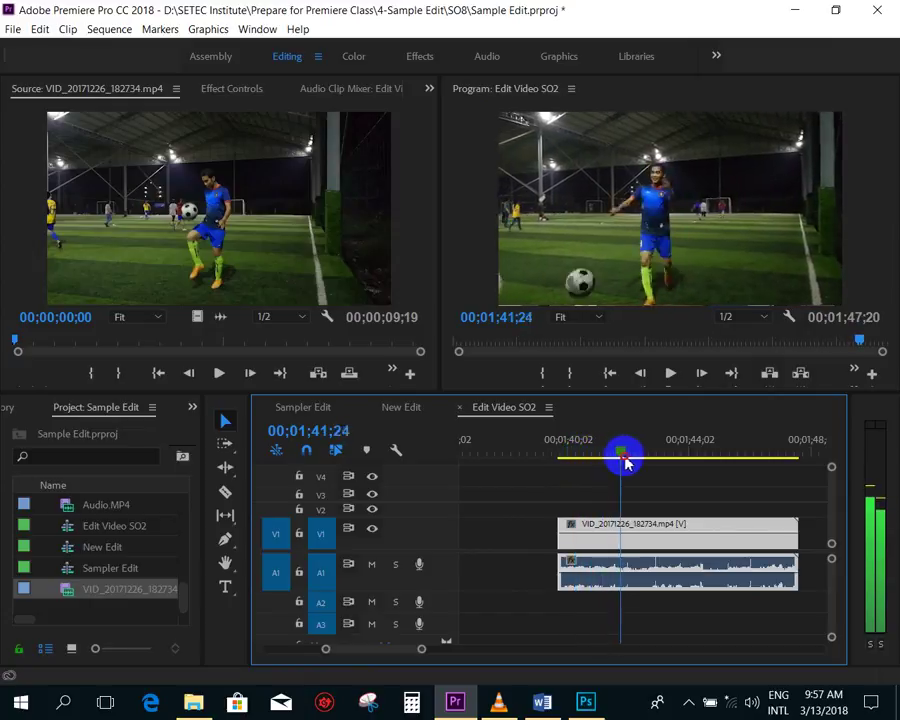
left_click_drag(590, 460, 630, 456)
mouse_move(558, 536)
left_mouse_down()
mouse_move(630, 481)
mouse_move(690, 466)
left_mouse_up()
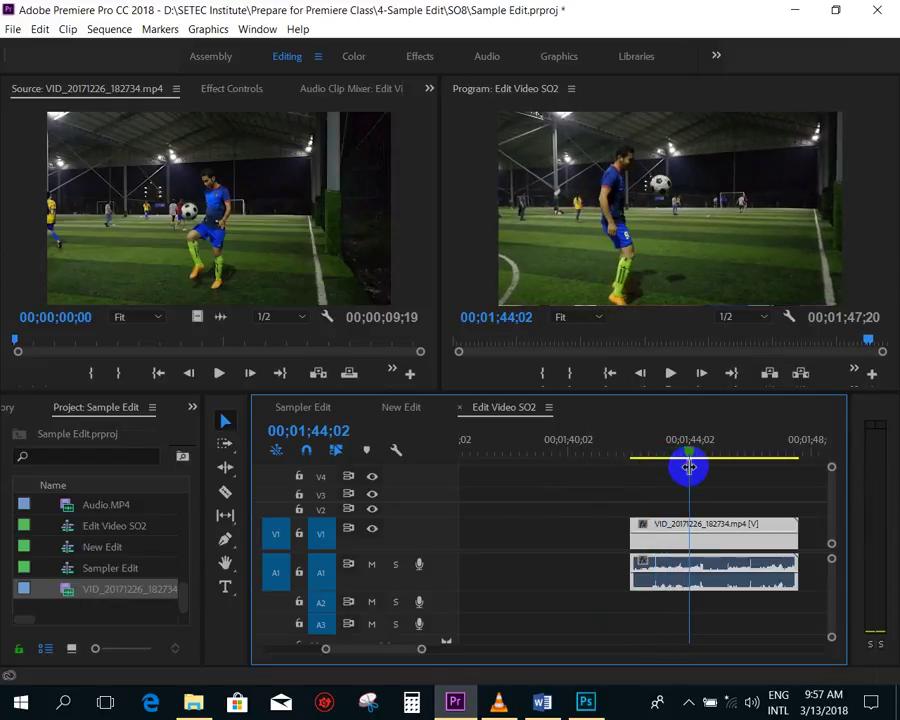
- Razor the clip in two at 00;01;44;02 and return to the Selection tool
left_click(697, 539)
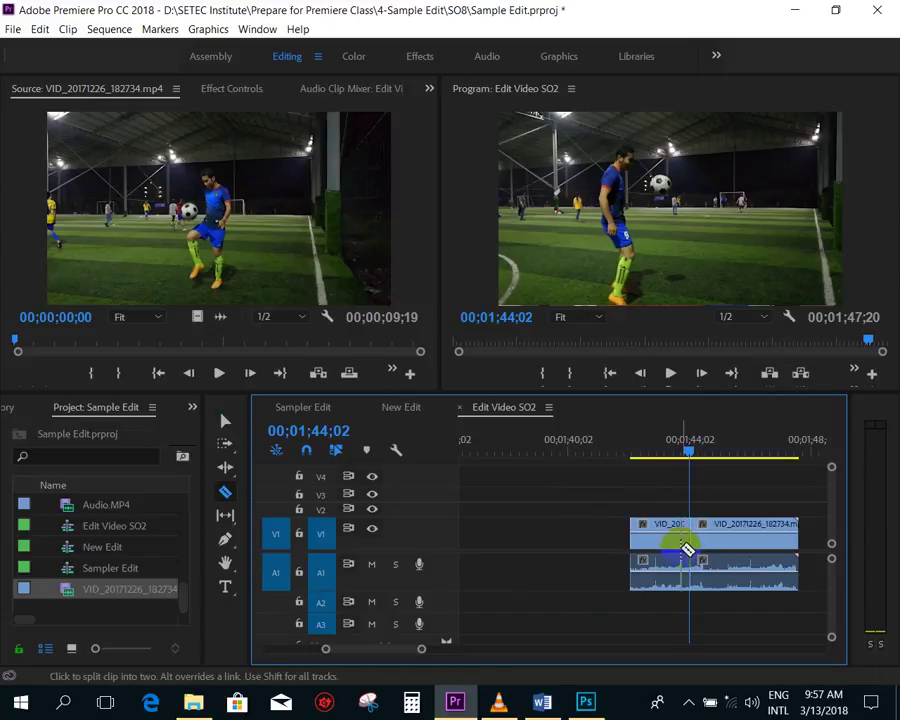
scroll(688, 548, "down", 2)
scroll(696, 546, "down", 2)
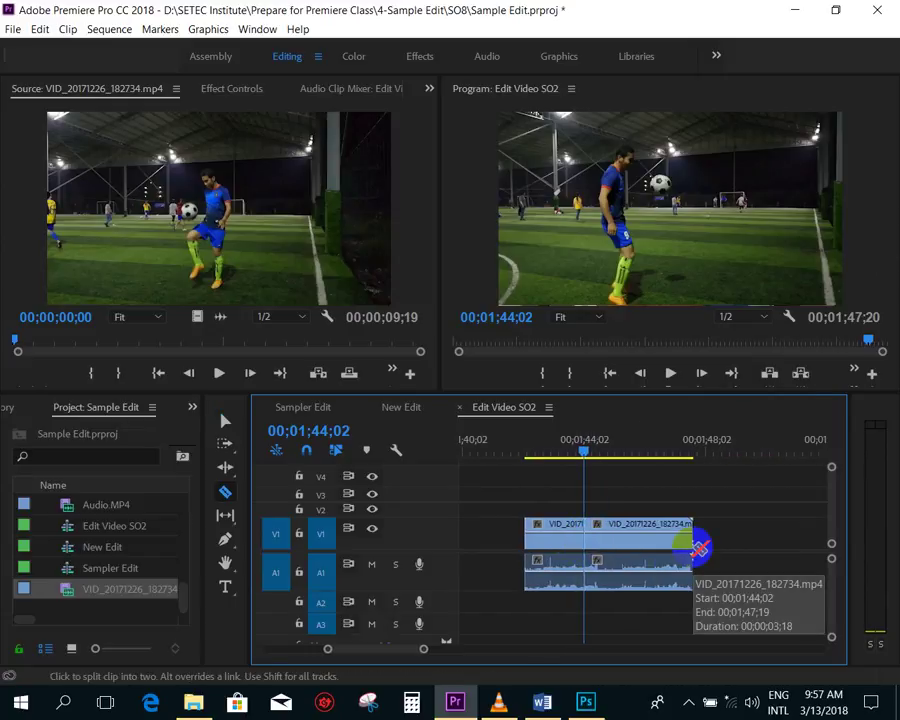
key("v")
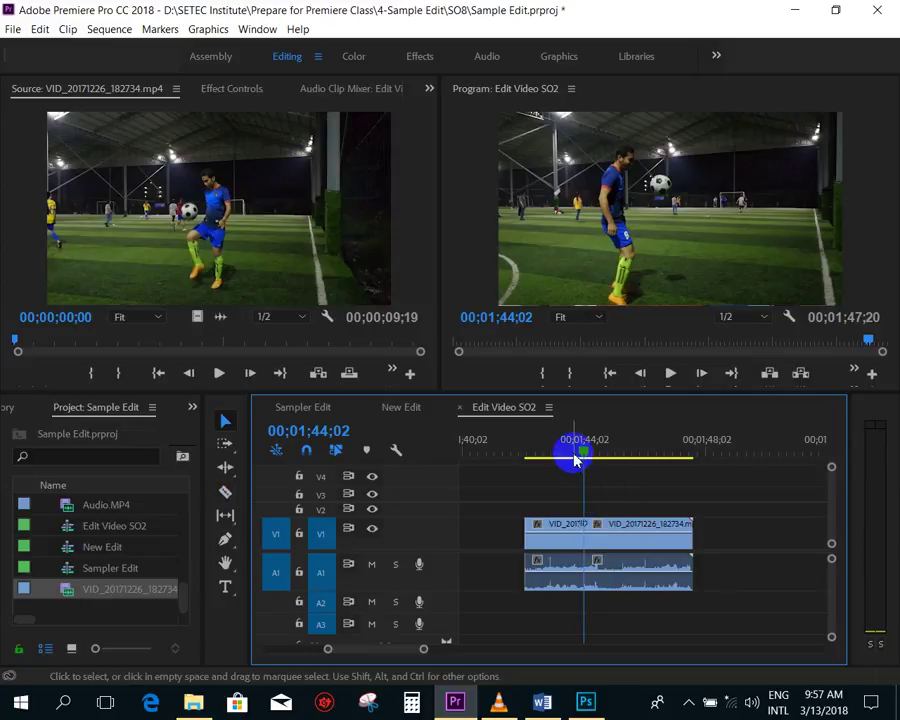
left_click_drag(580, 452, 563, 452)
- Check the first piece's speed settings, then move the second piece later, leaving a gap
right_click(557, 549)
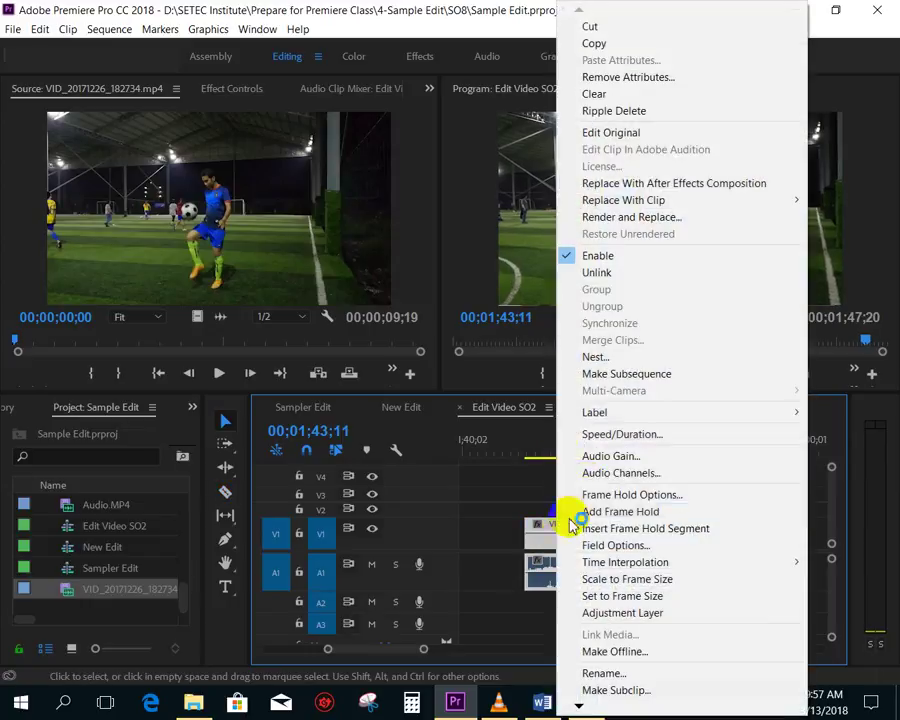
left_click(603, 432)
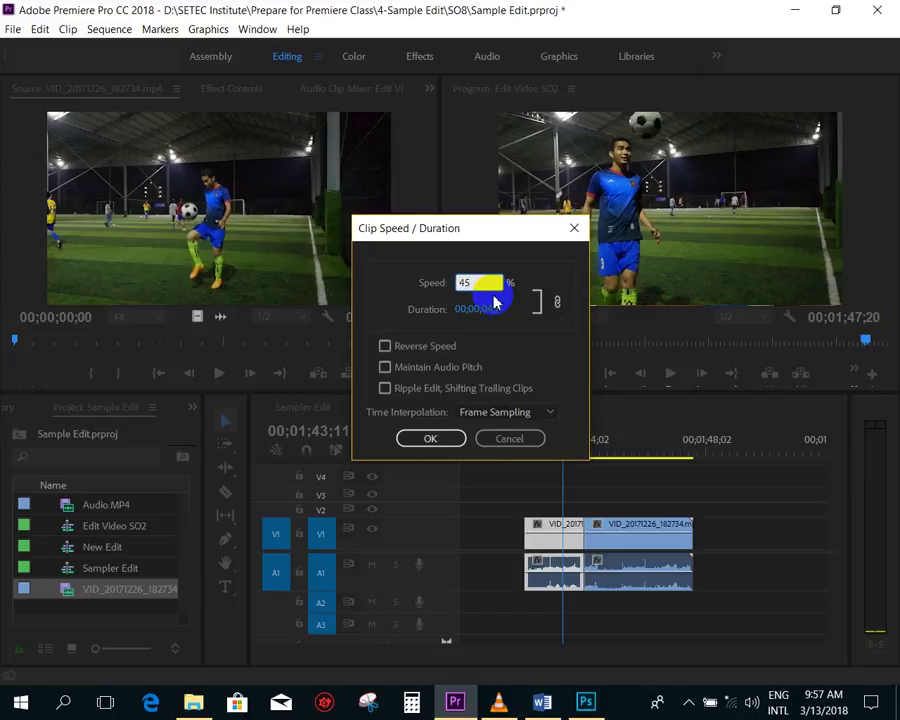
key("Return")
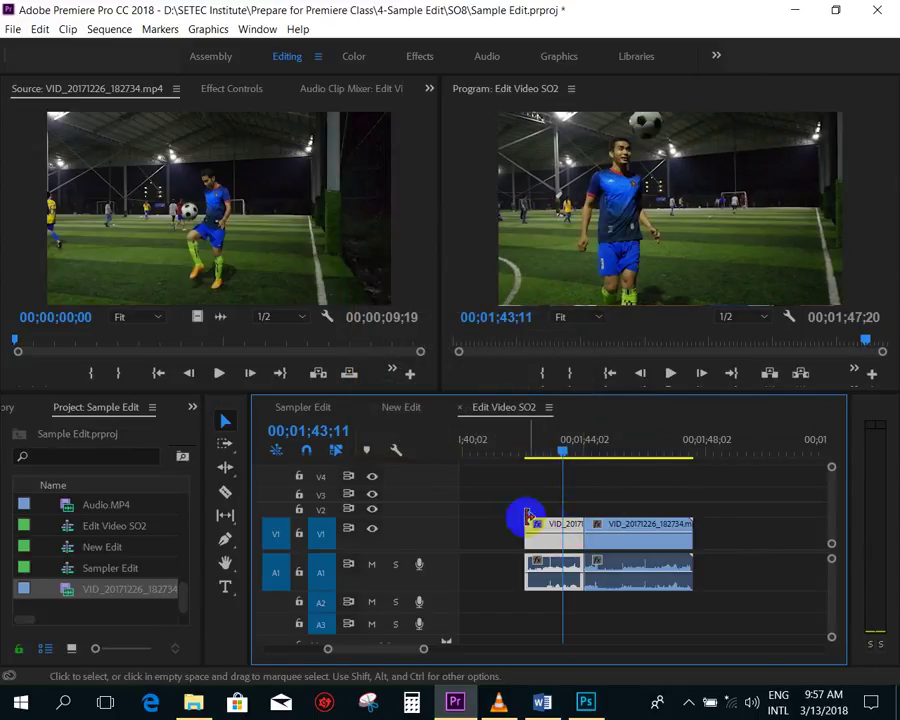
left_click(580, 457)
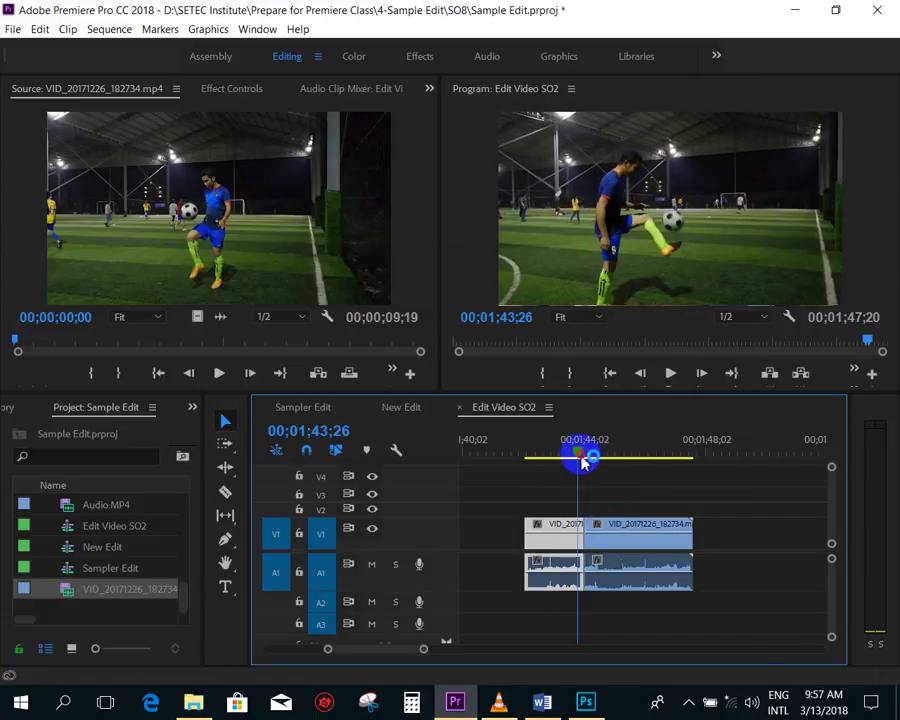
left_click_drag(583, 462, 570, 462)
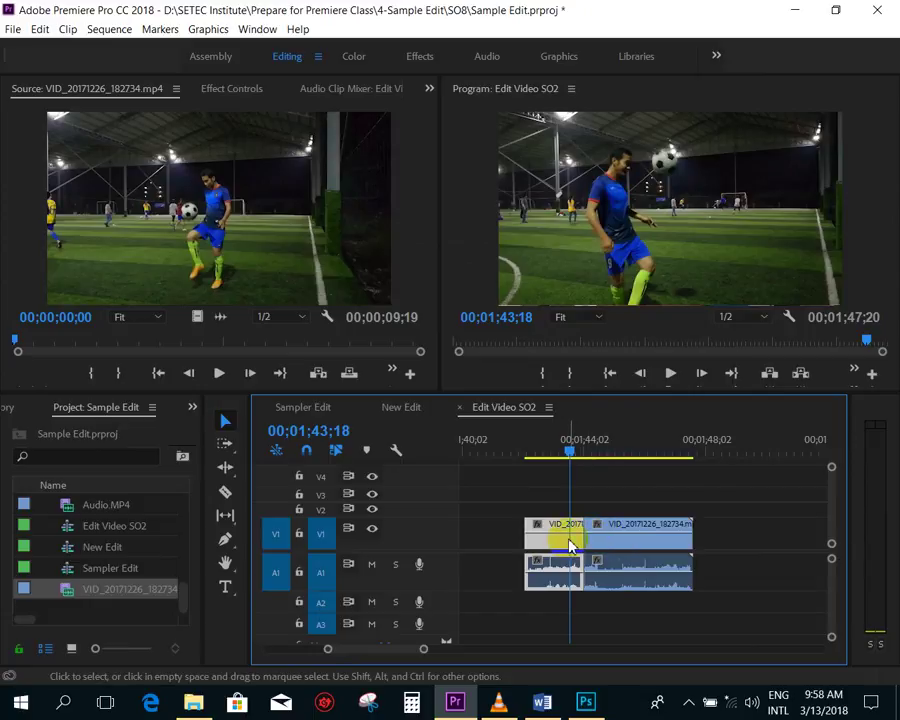
left_click(636, 548)
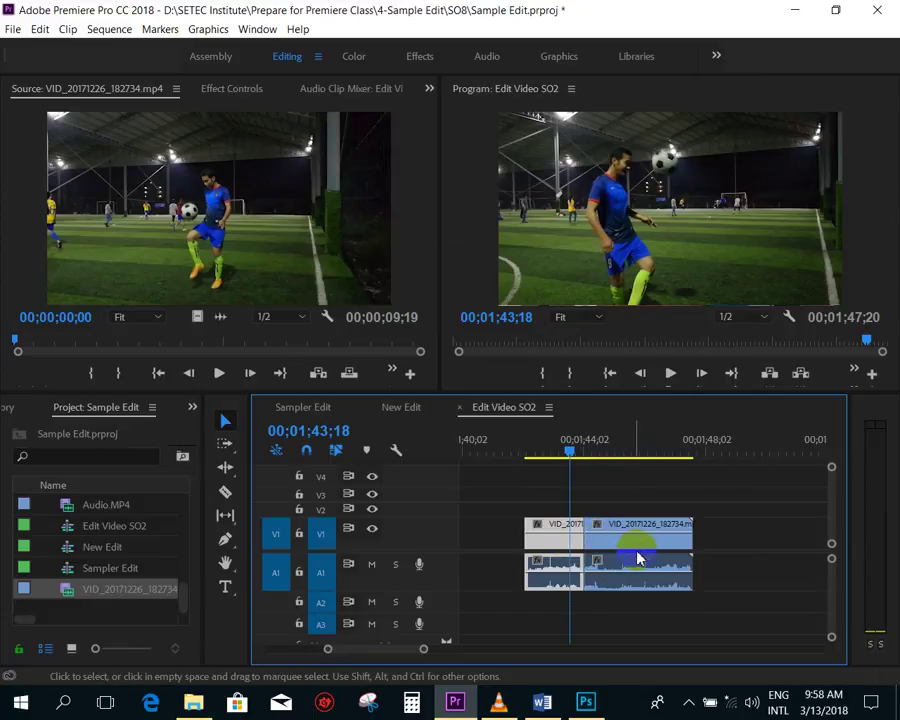
mouse_move(620, 553)
left_mouse_down()
mouse_move(732, 551)
mouse_move(719, 546)
left_mouse_up()
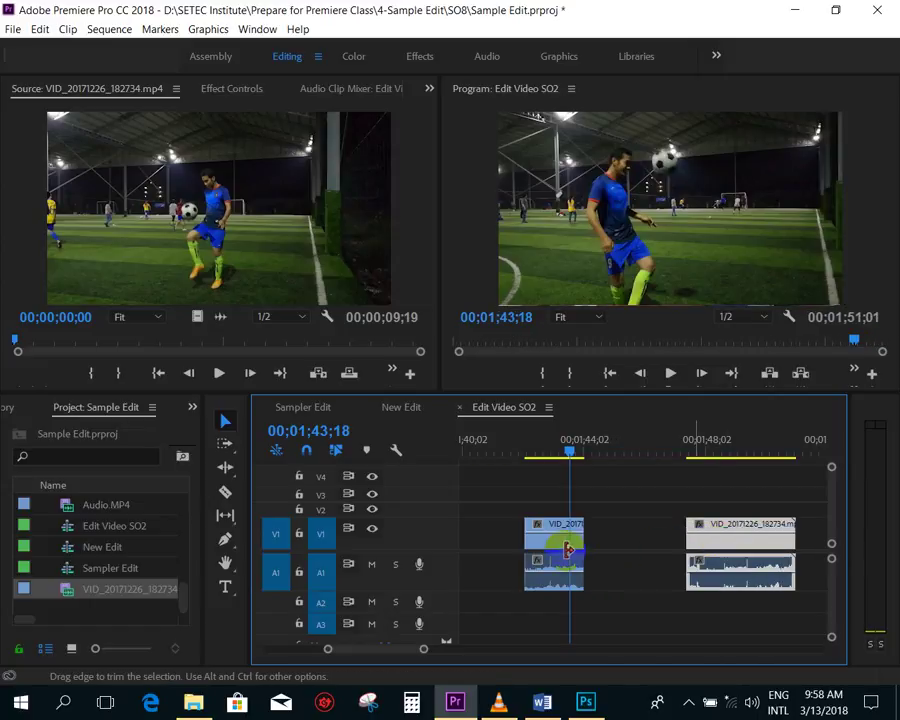
- Slow the first piece to 50% speed and ripple-delete the gap after it
right_click(552, 533)
left_click(617, 436)
type("50")
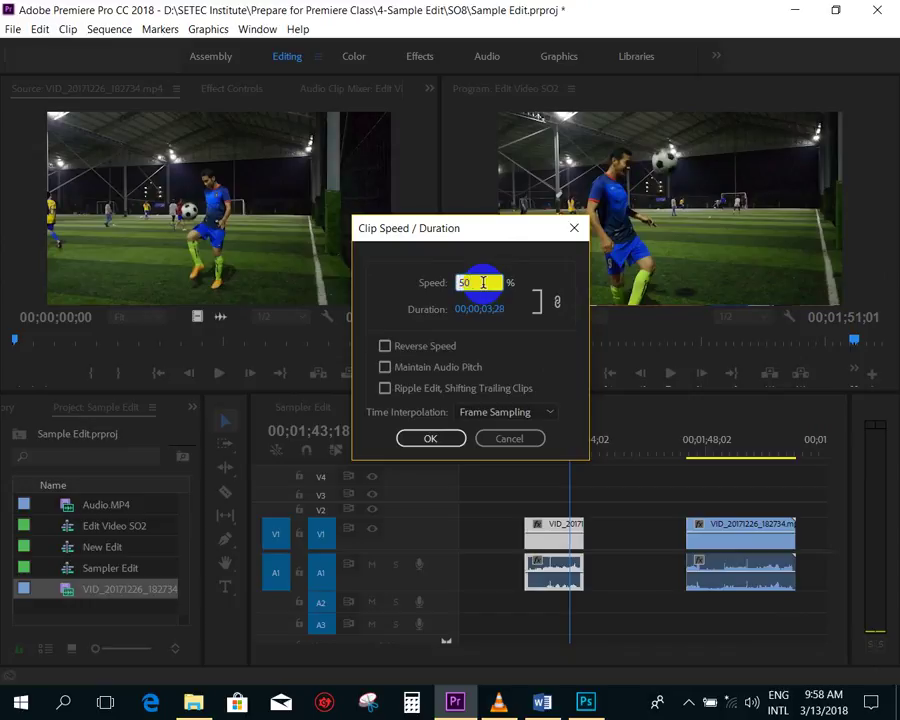
left_click(450, 438)
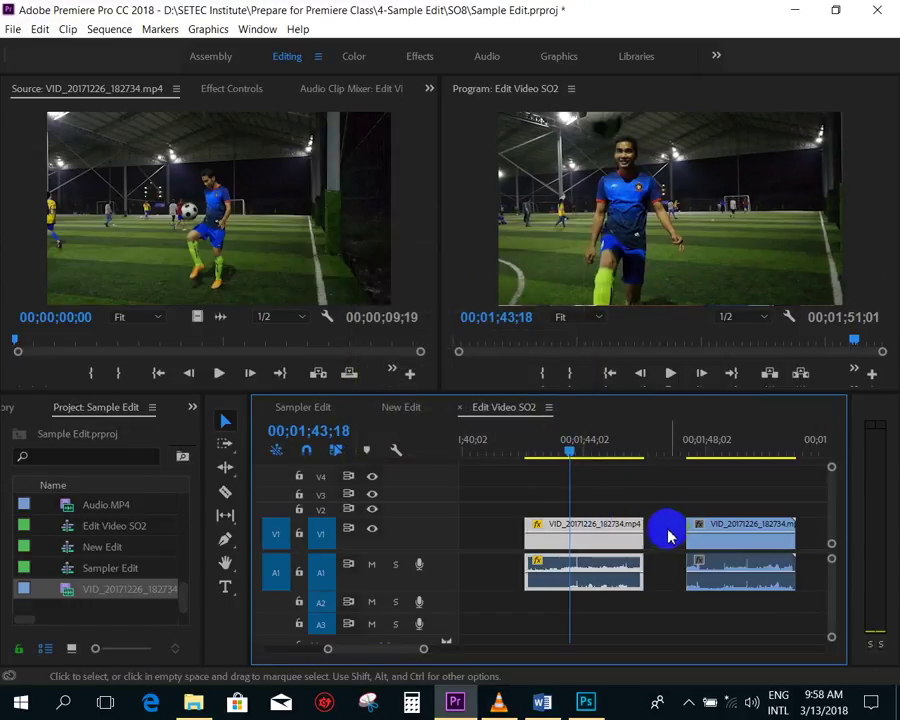
right_click(660, 537)
left_click(690, 537)
left_click(643, 450)
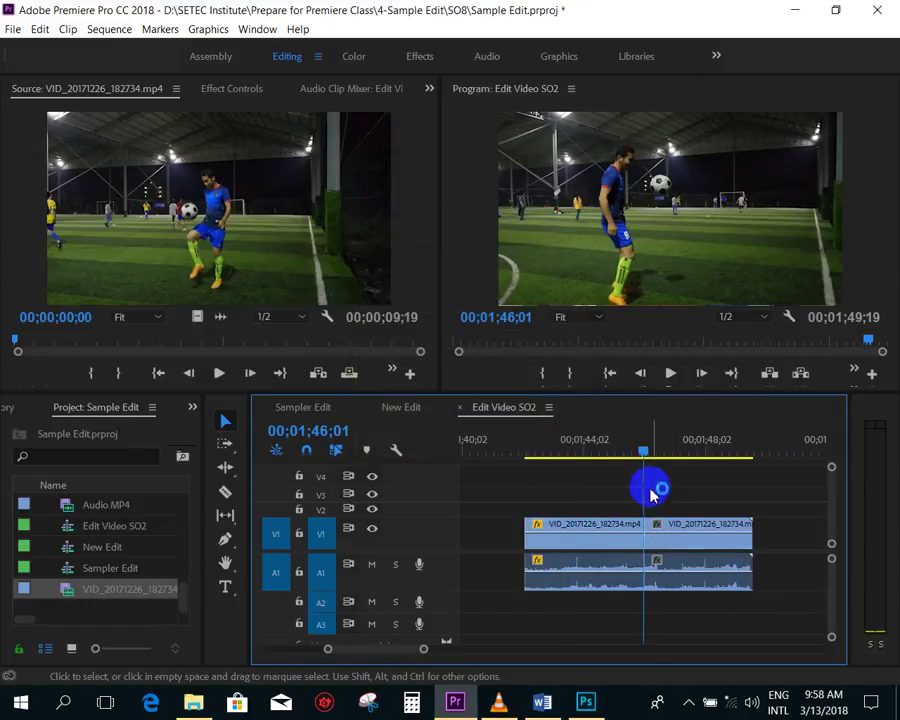
- Speed the second piece up to 200%
right_click(679, 538)
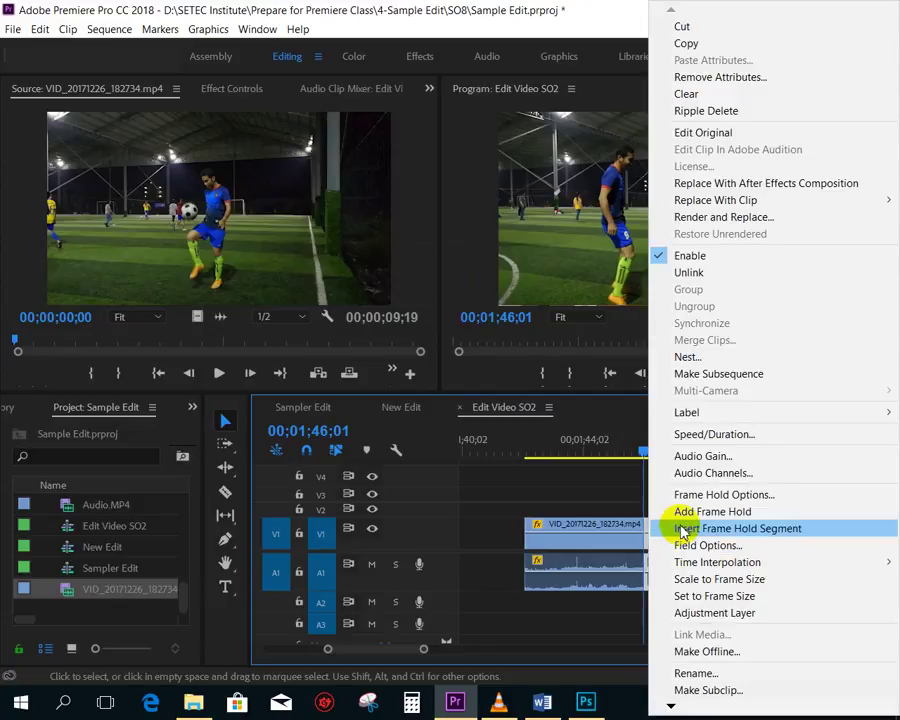
left_click(703, 436)
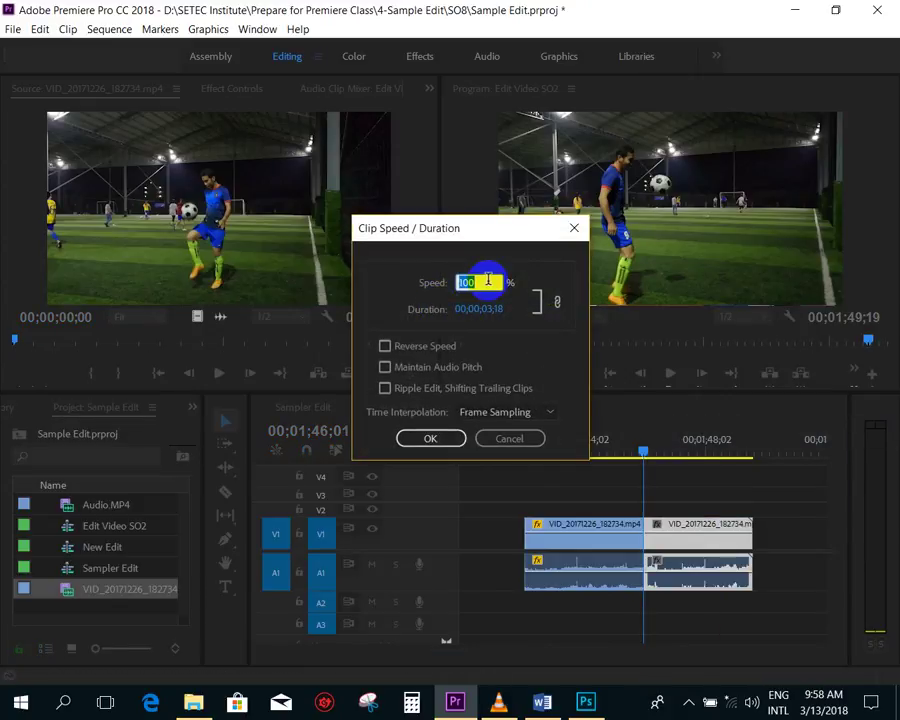
key("Return")
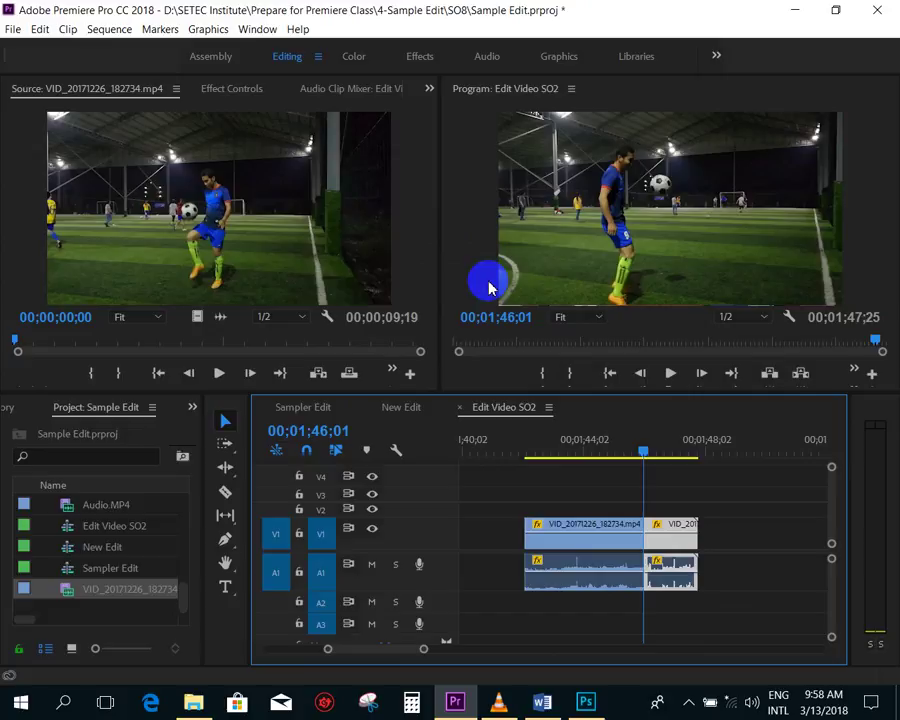
- Replay the sequence ending from about 00;01;42;05, then marquee-select and delete the short trailing clip
left_click(530, 447)
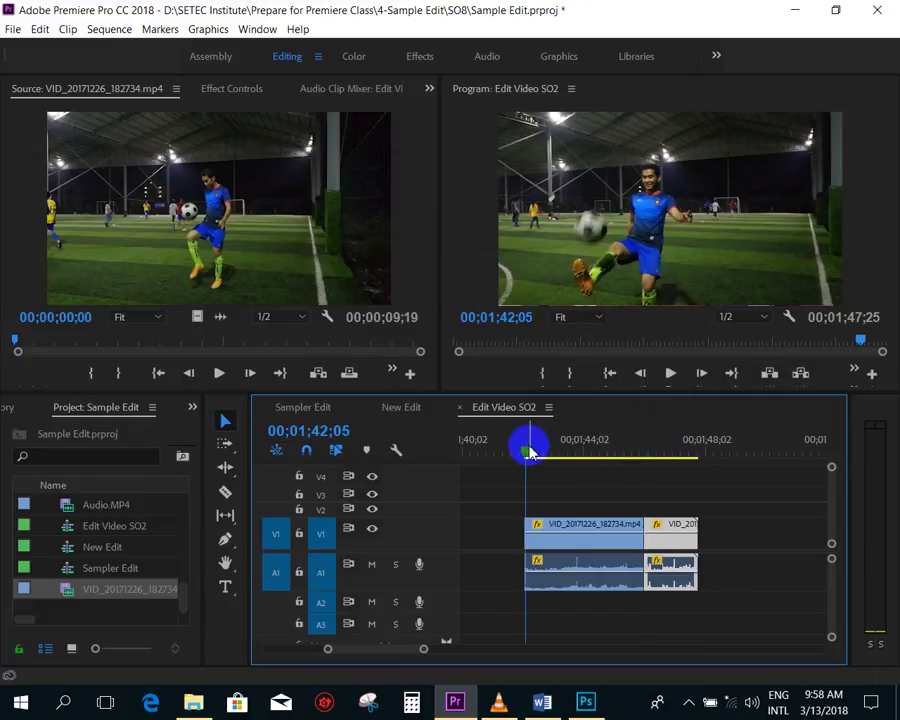
key("space")
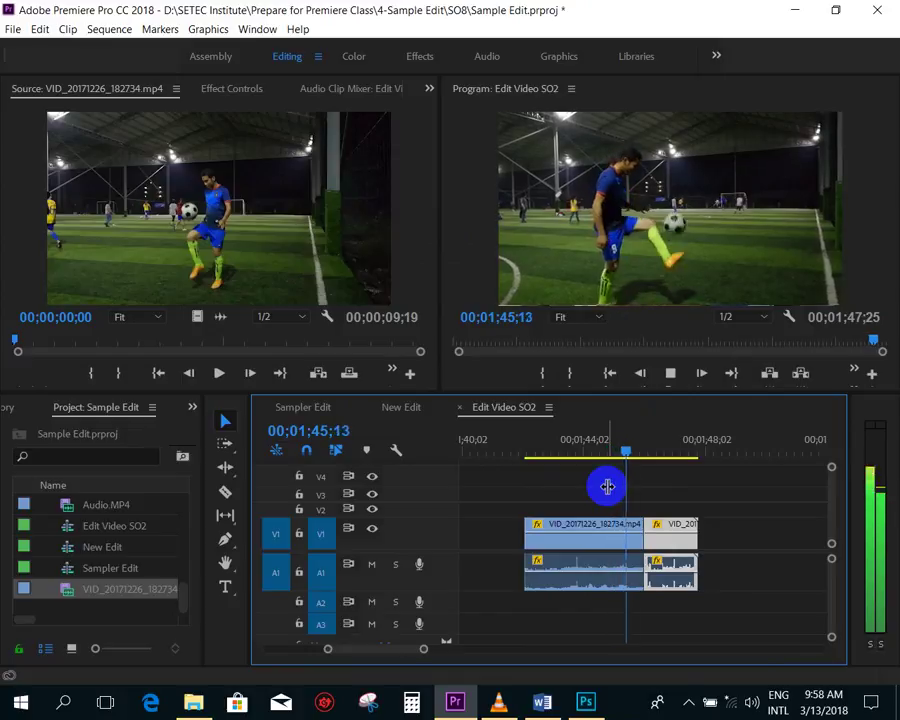
key("space")
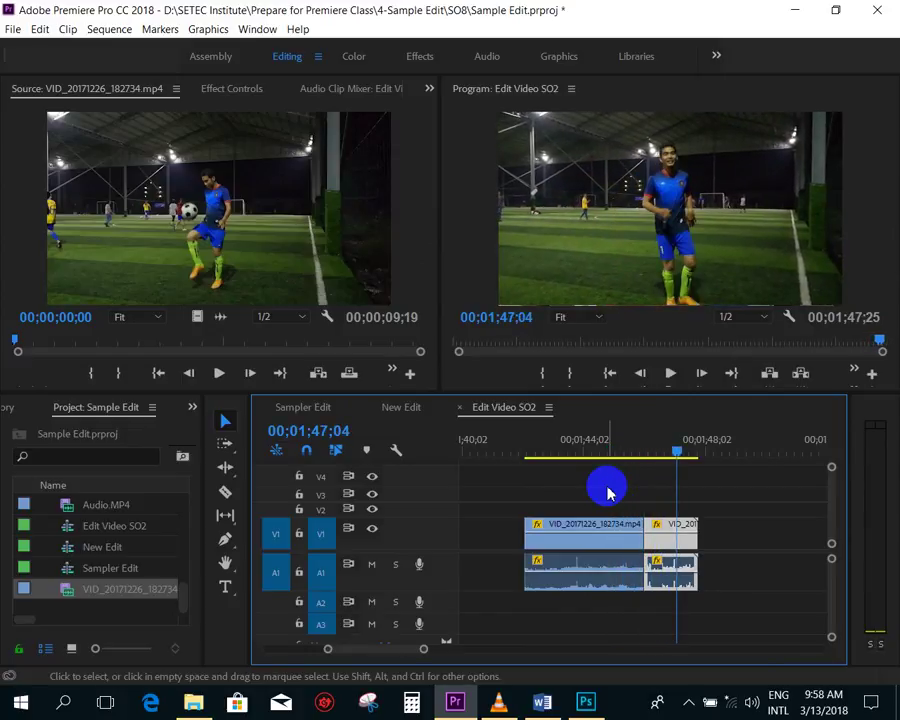
left_click(636, 442)
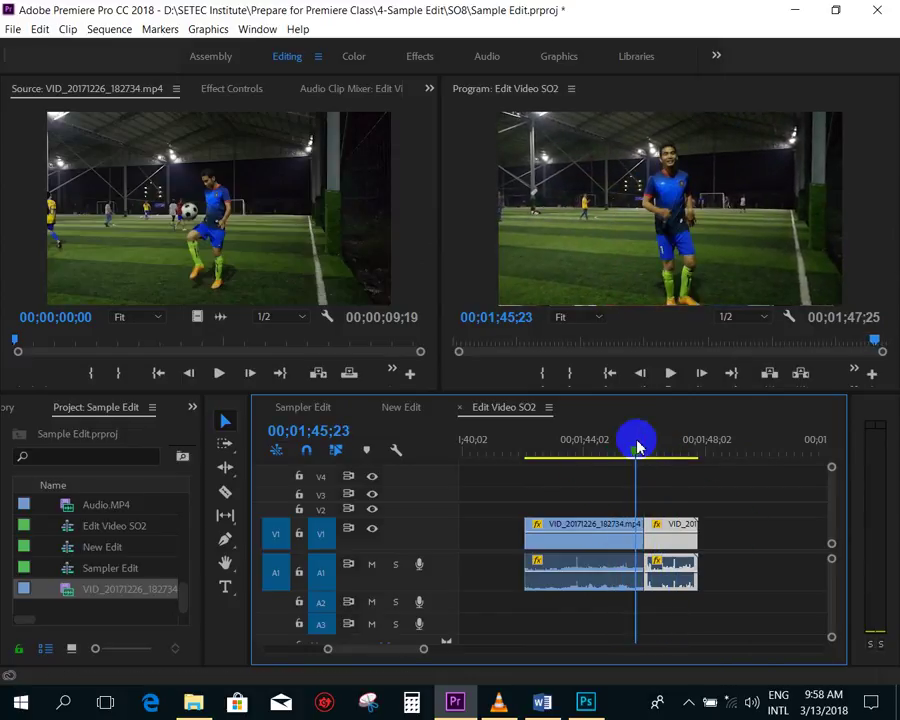
key("space")
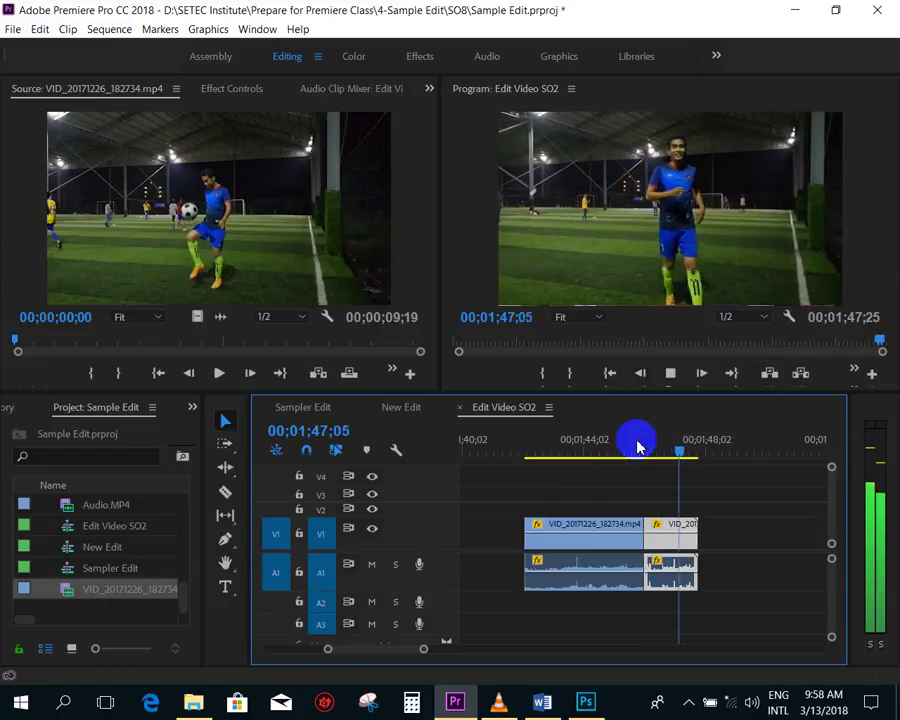
key("space")
left_click_drag(754, 596, 690, 516)
left_click(681, 484)
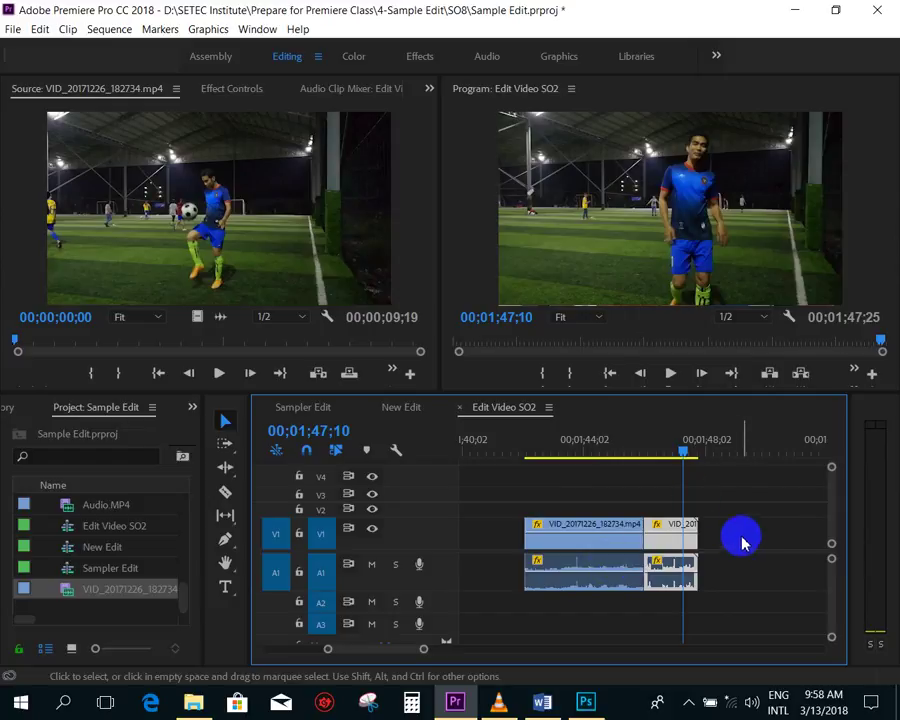
key("Delete")
- Select the last football clip on V1/A1 and set the playhead to 00;01;44;00
left_click(585, 446)
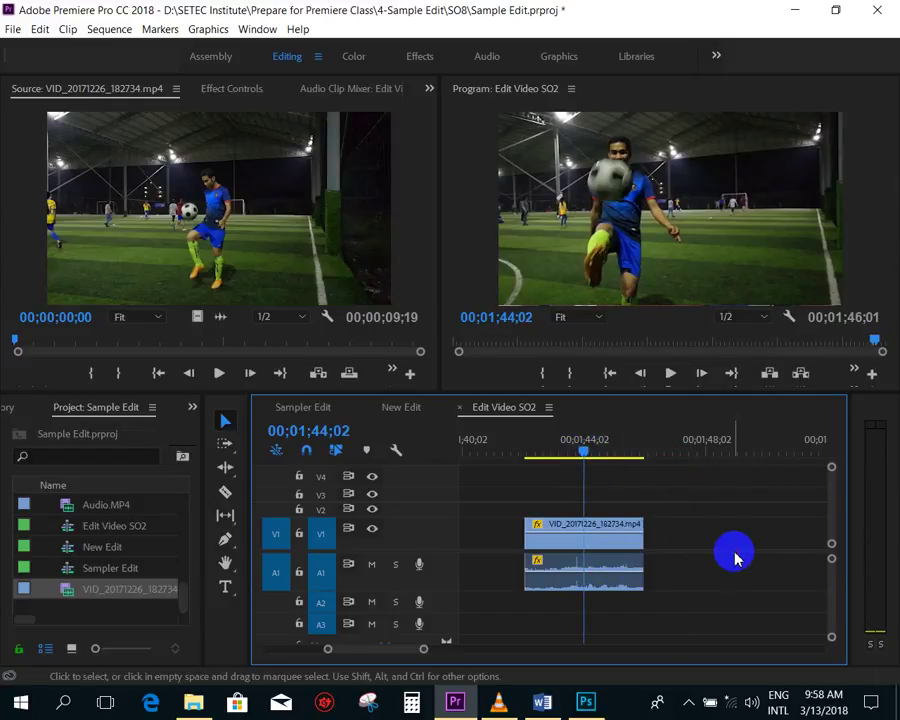
left_click(627, 572)
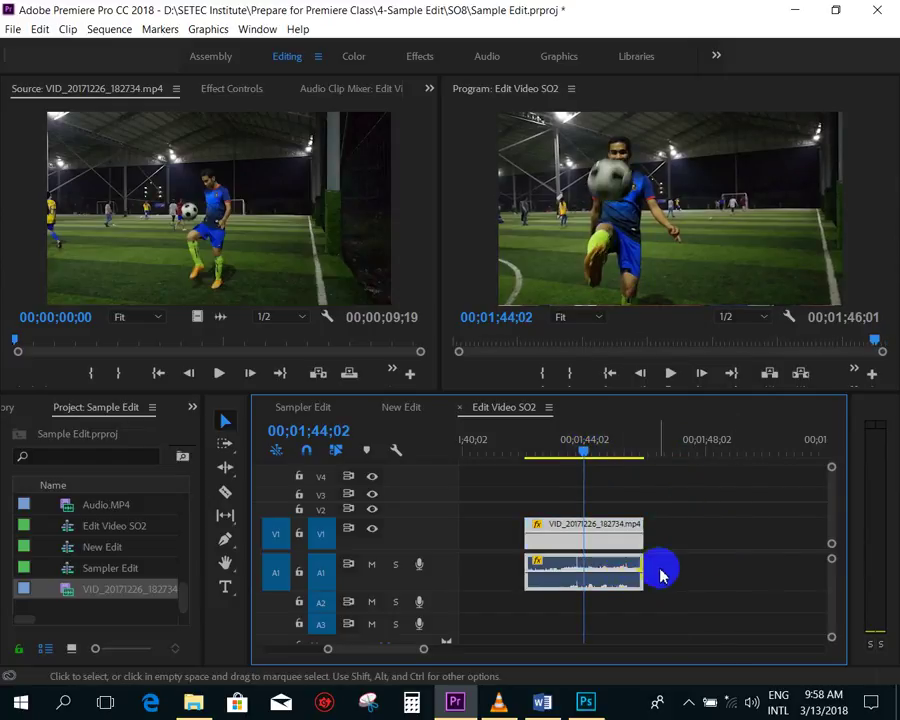
scroll(712, 573, "up", 2)
scroll(722, 560, "down", 3)
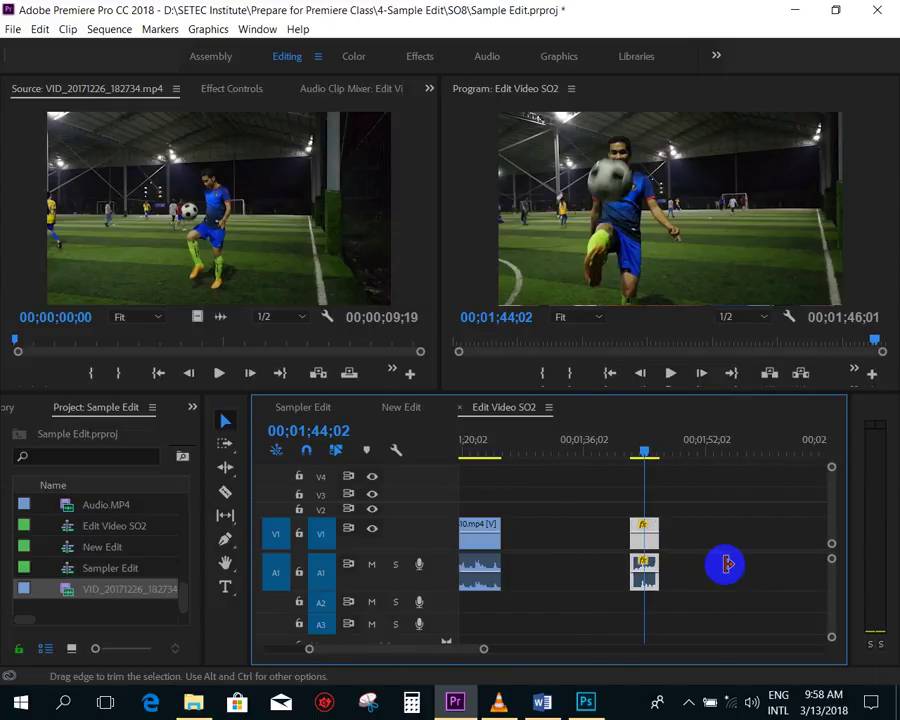
scroll(726, 562, "up", 3)
scroll(663, 588, "down", 2)
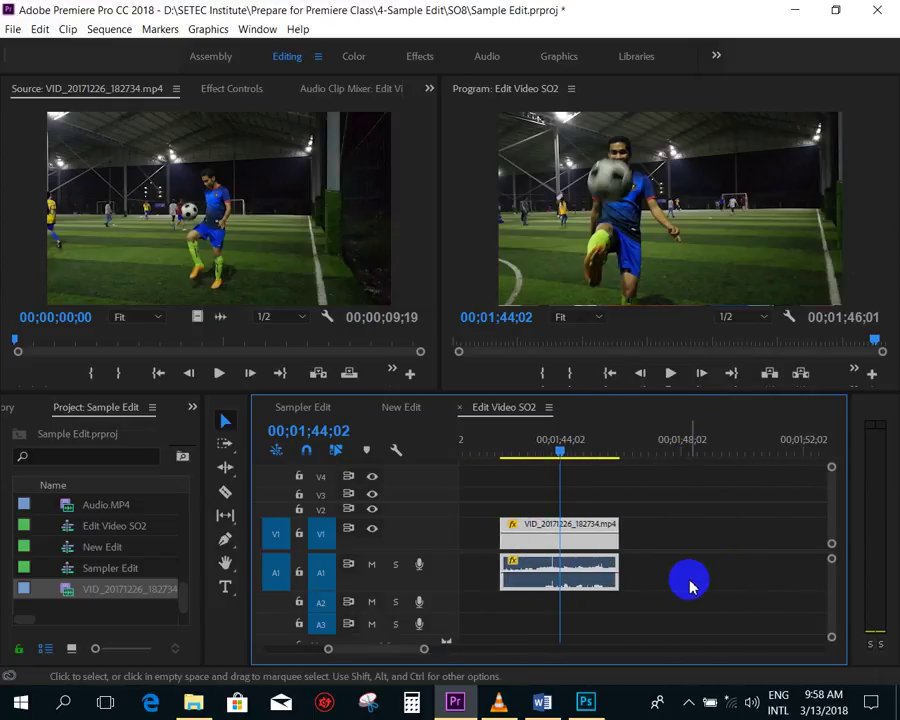
scroll(690, 583, "down", 1)
scroll(690, 580, "up", 2)
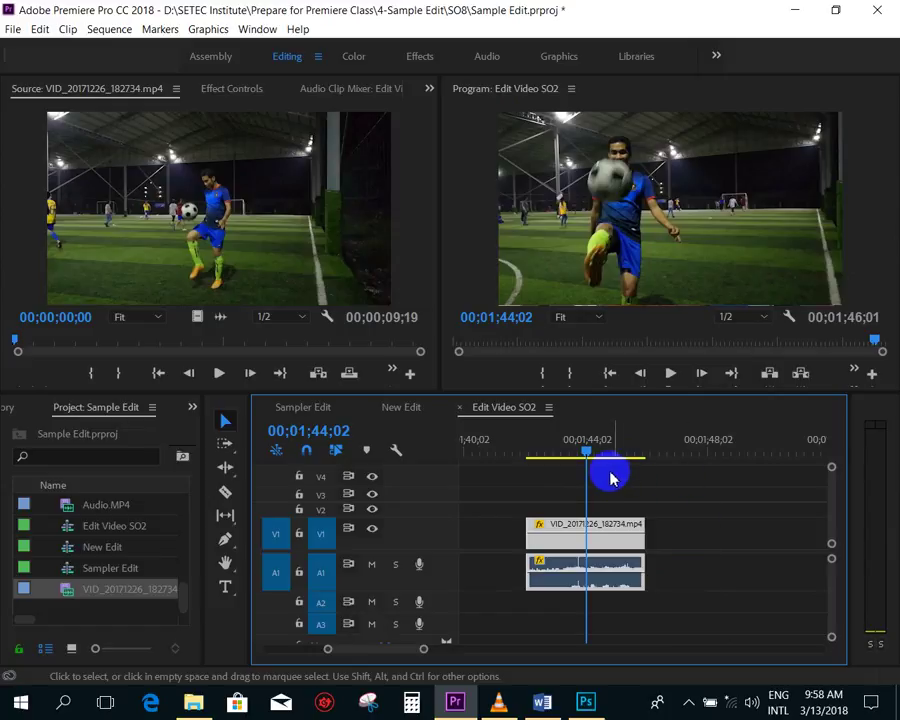
scroll(620, 497, "up", 2)
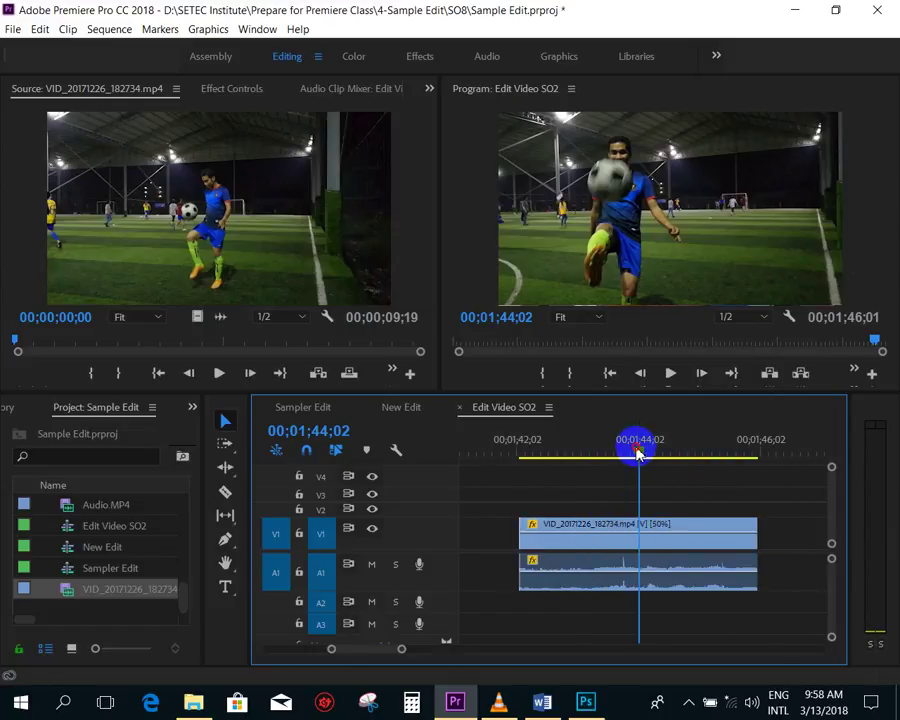
left_click_drag(638, 452, 635, 452)
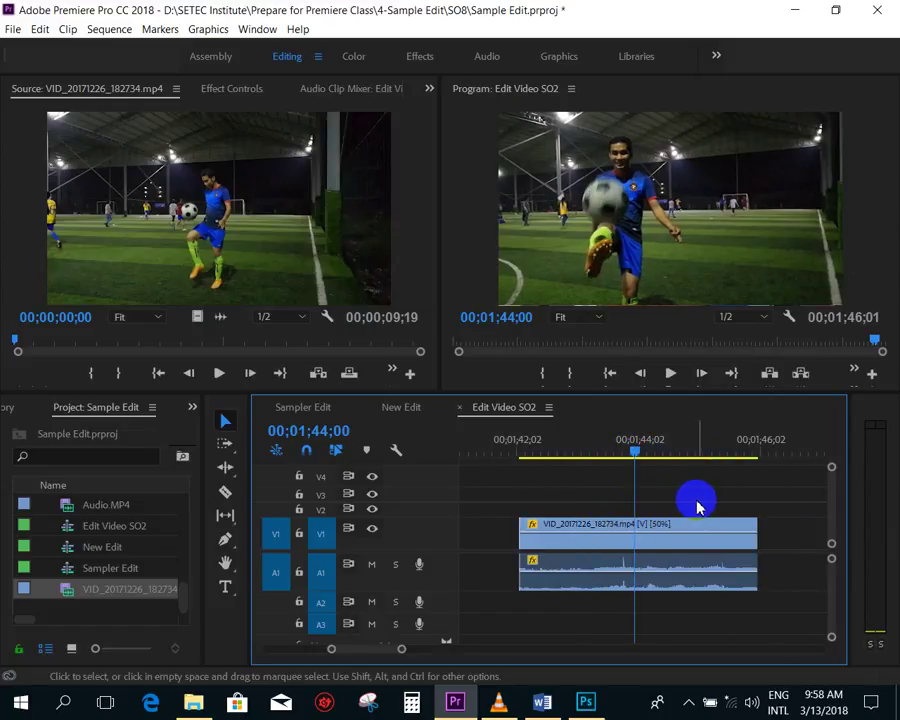
scroll(697, 505, "down", 2)
- Unlink the last clip's audio, delete it from A1, and drag the video clip earlier
left_click(646, 567)
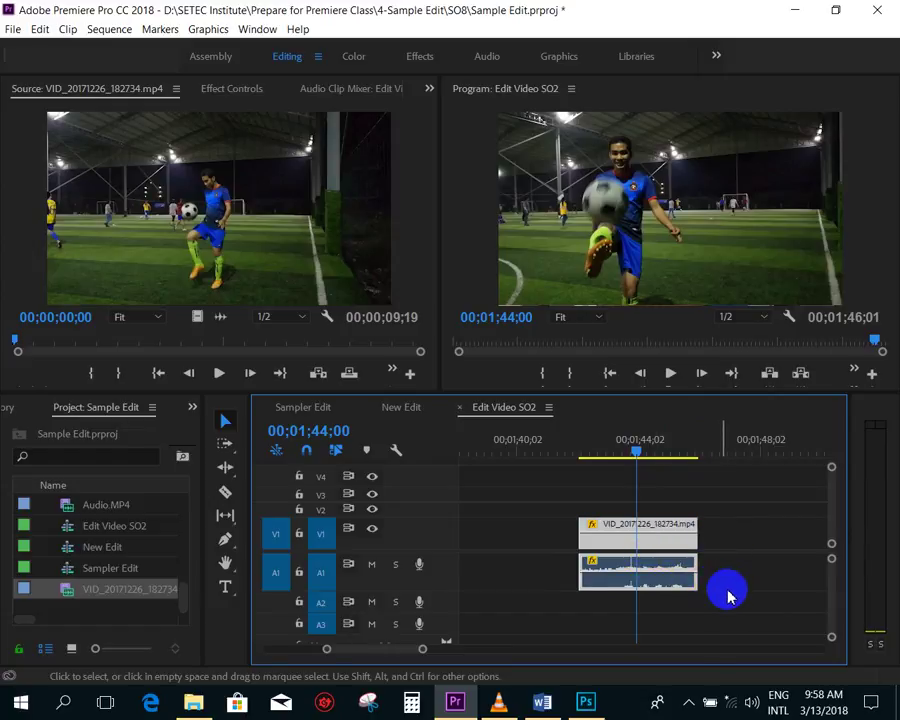
left_click(728, 596)
left_click(660, 575)
left_click_drag(609, 630, 673, 617)
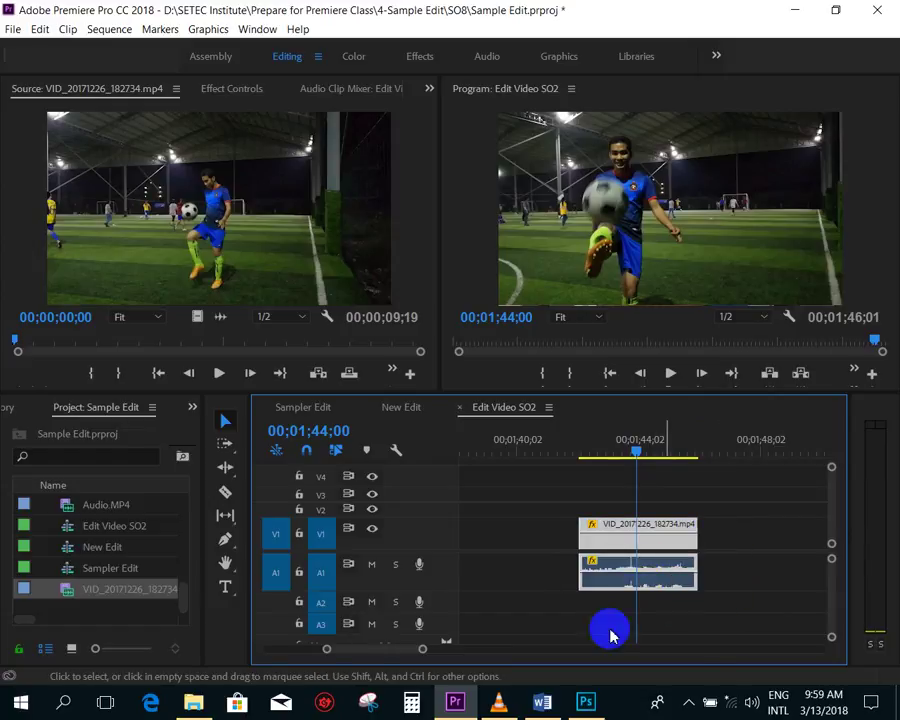
right_click(650, 572)
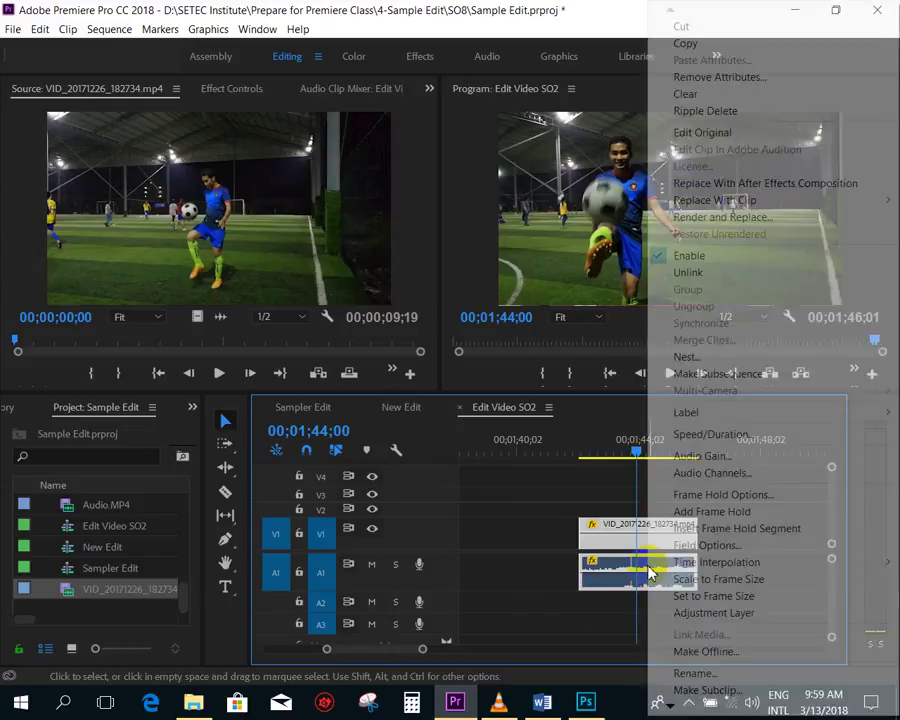
left_click(689, 273)
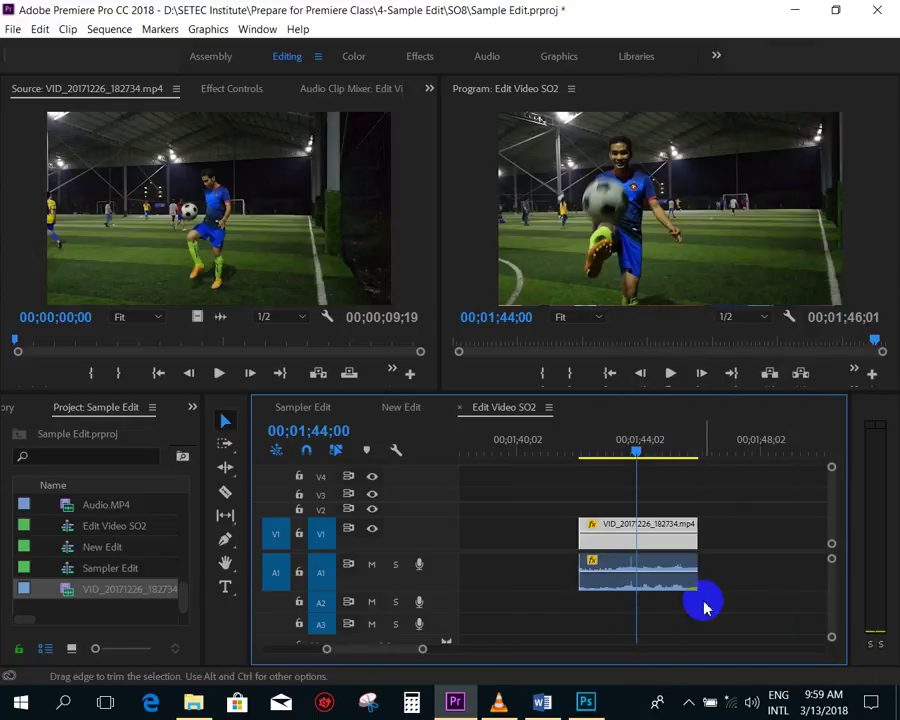
left_click_drag(750, 622, 580, 554)
key("Delete")
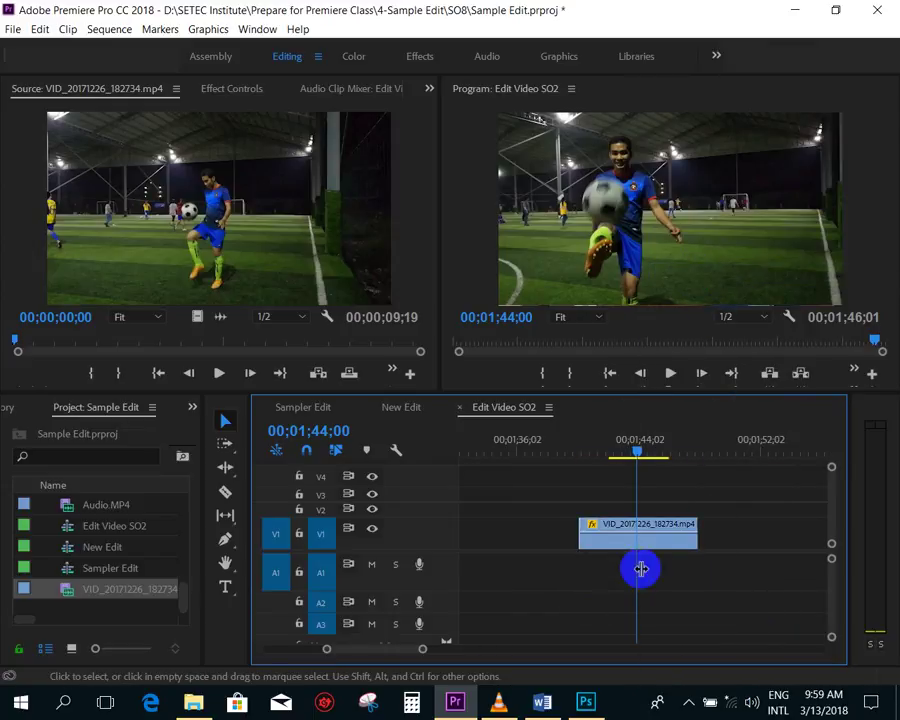
key("minus")
left_click_drag(637, 542, 505, 467)
- Place VID_20171226_182734.mp4 on V2 over the office shot near 00;00;35, nudged earlier with its end lengthened
key("minus")
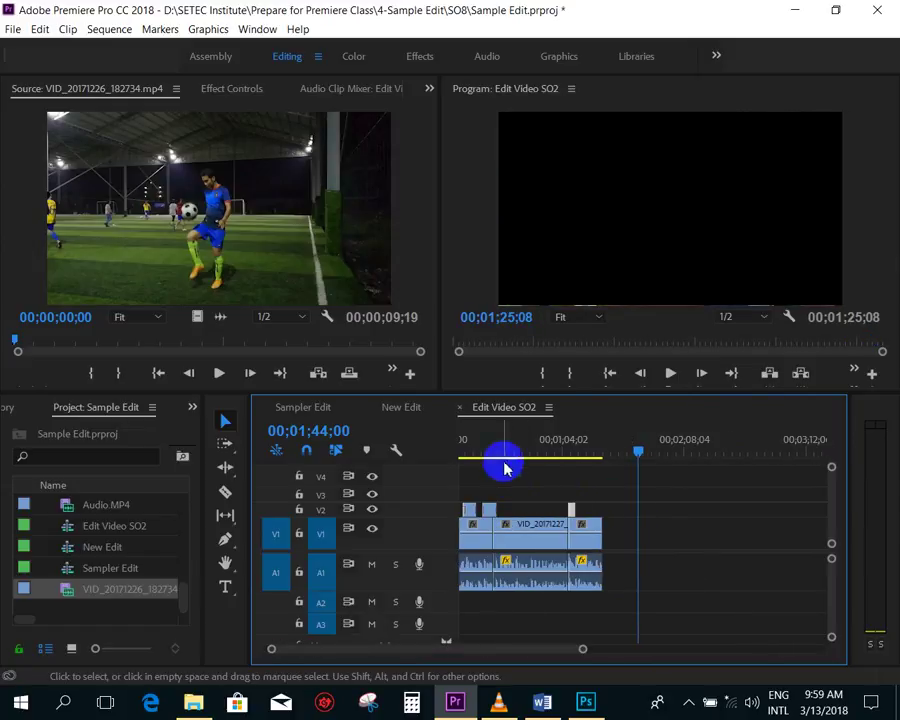
left_click_drag(573, 515, 516, 508)
left_click(508, 439)
key("equal")
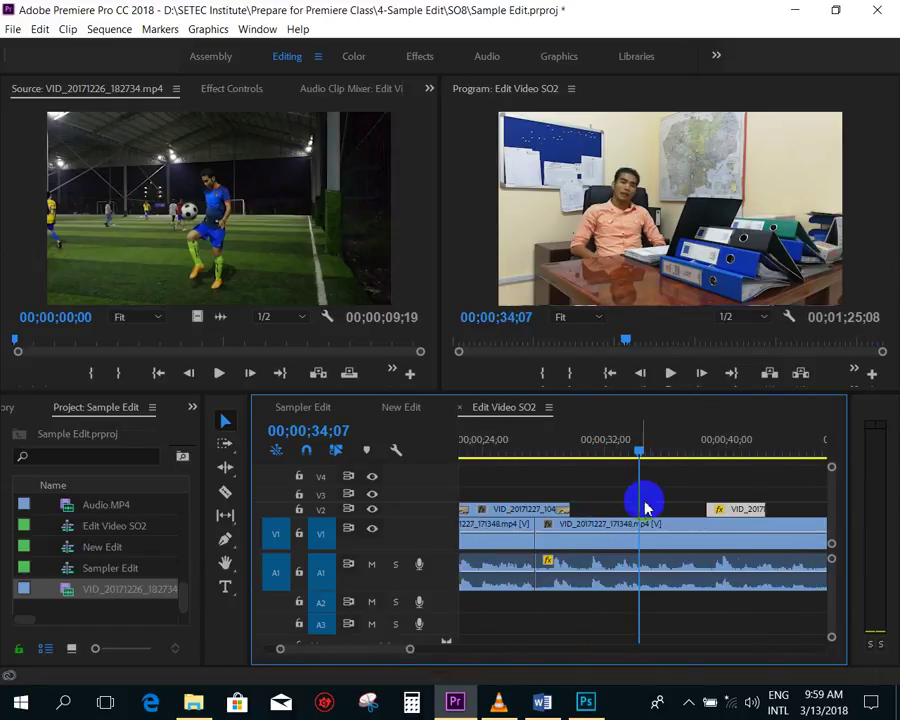
left_click_drag(621, 446, 606, 446)
key("space")
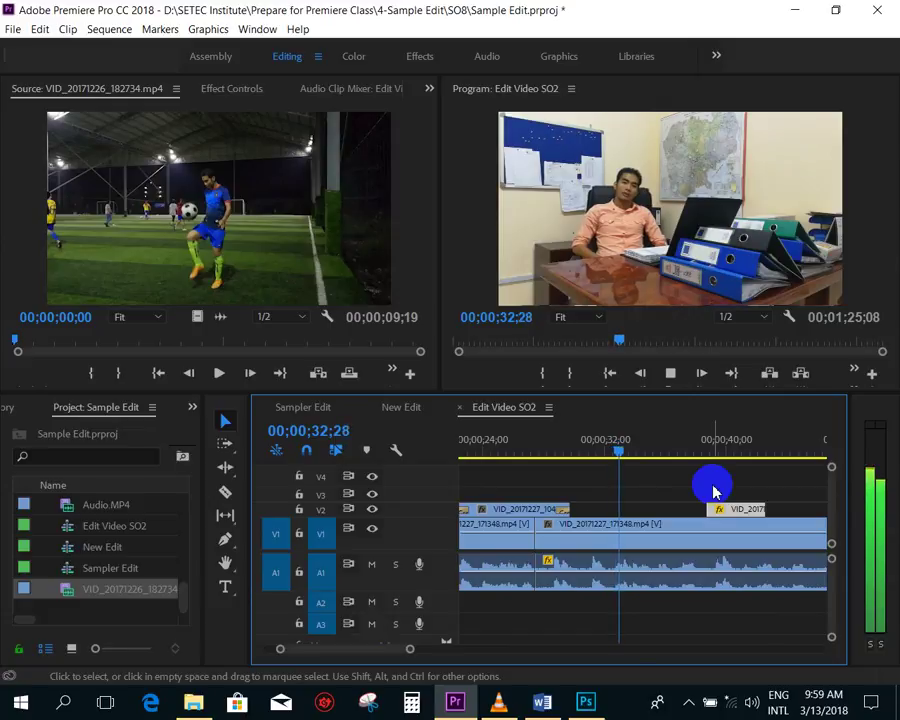
mouse_move(730, 513)
left_mouse_down()
mouse_move(670, 514)
mouse_move(737, 508)
left_mouse_up()
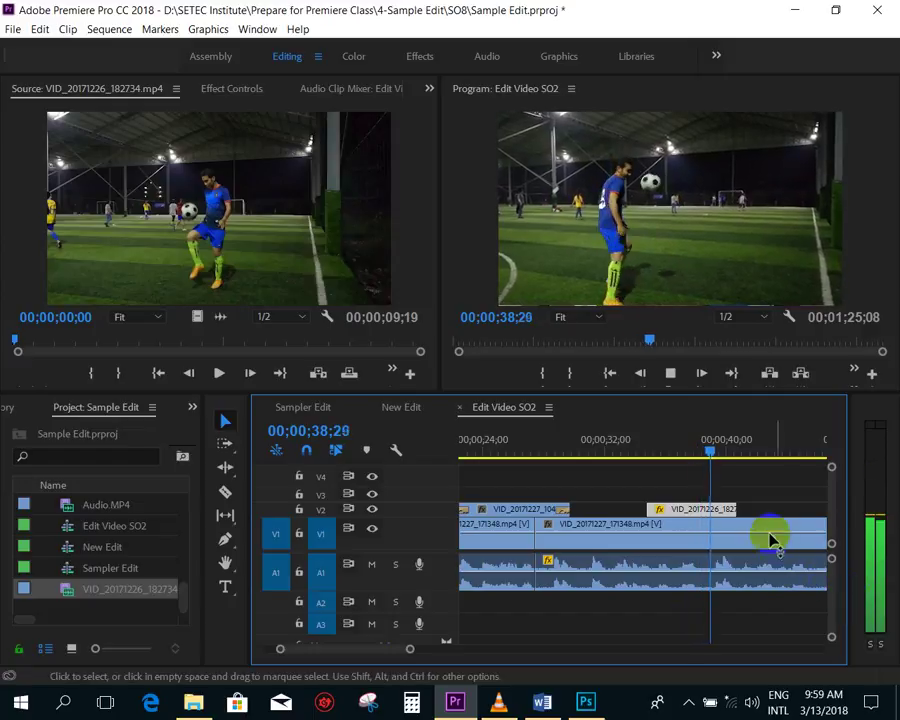
left_click_drag(740, 512, 765, 512)
left_click(622, 440)
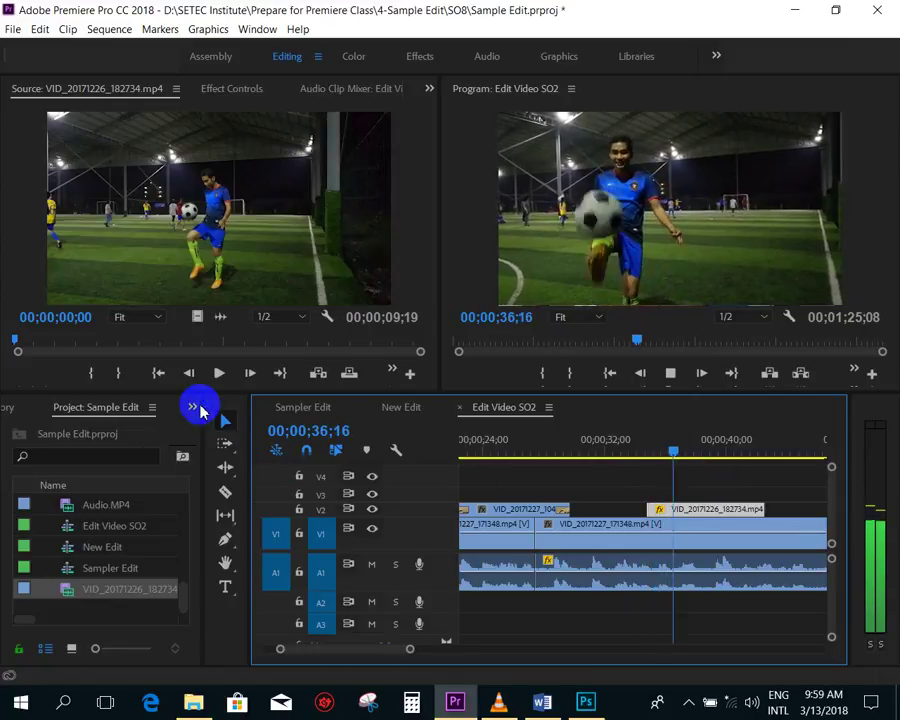
- Add Cross Dissolve transitions to the start and end of the V2 football overlay
left_click(205, 413)
left_click(210, 484)
left_click(55, 590)
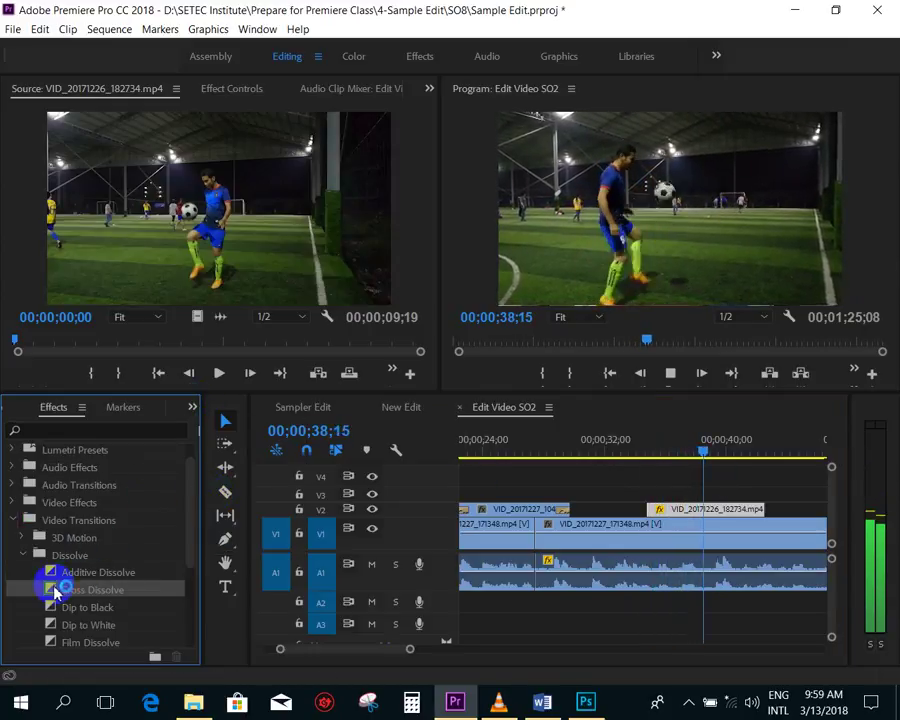
left_click_drag(55, 590, 652, 510)
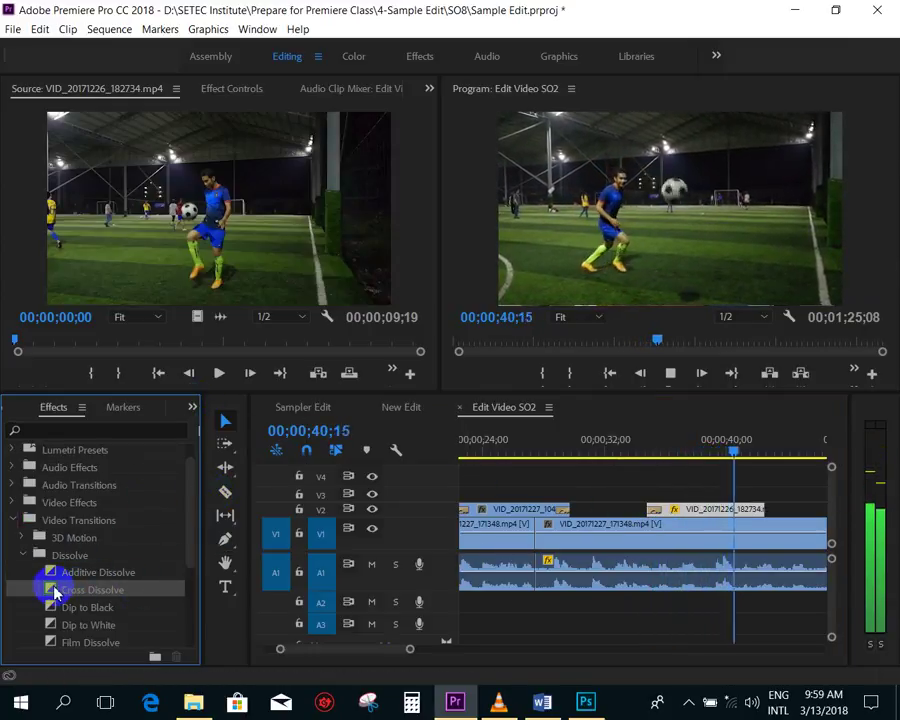
left_click_drag(55, 590, 762, 509)
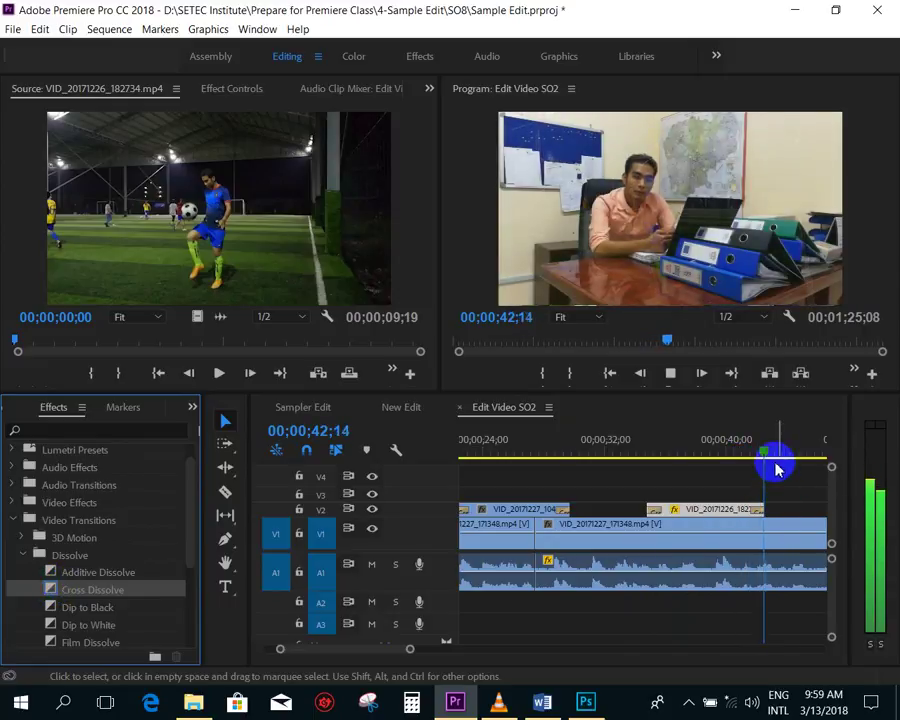
left_click(737, 452)
- Save the project with Ctrl+S and fit the whole sequence in the timeline
key("minus")
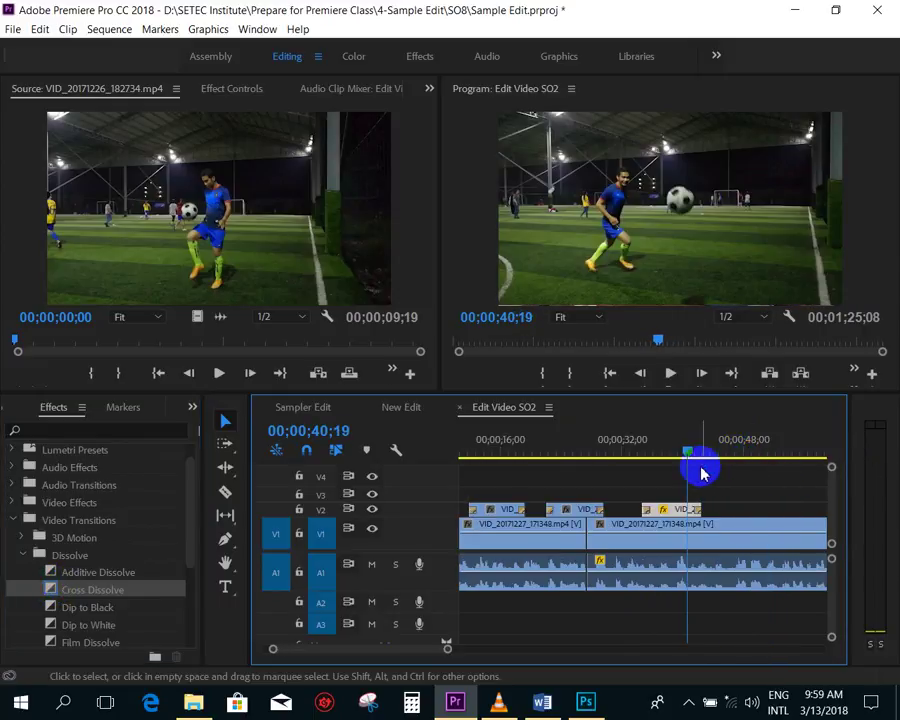
key("ctrl+s")
key("minus")
key("minus")
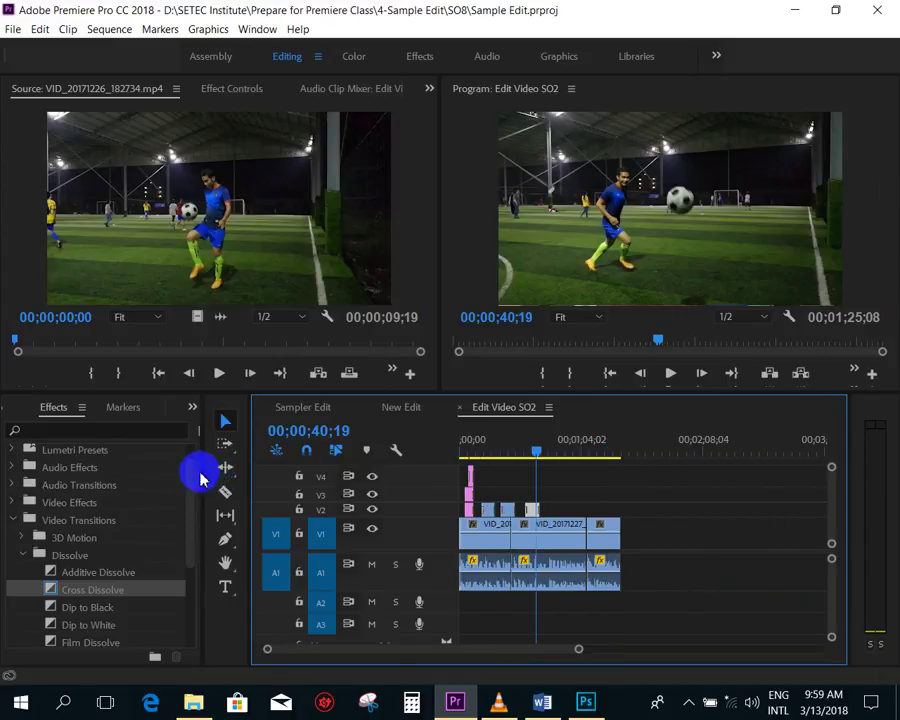
key("minus")
left_click(481, 441)
key("backslash")
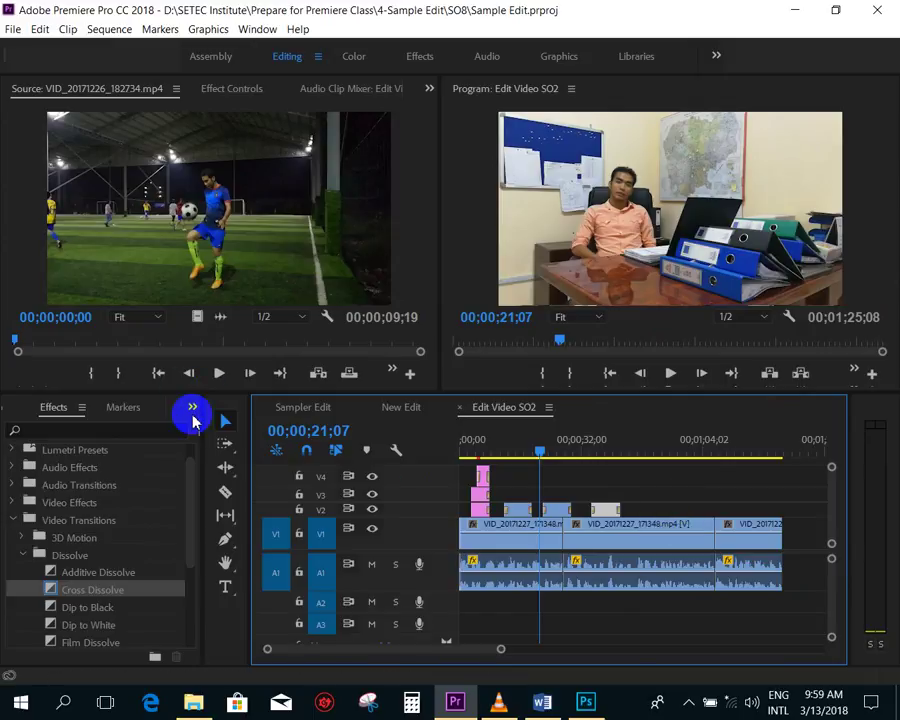
- Add VID_20171227_183910.mp4 from the project media list to the end of the sequence
left_click(192, 408)
left_click(222, 548)
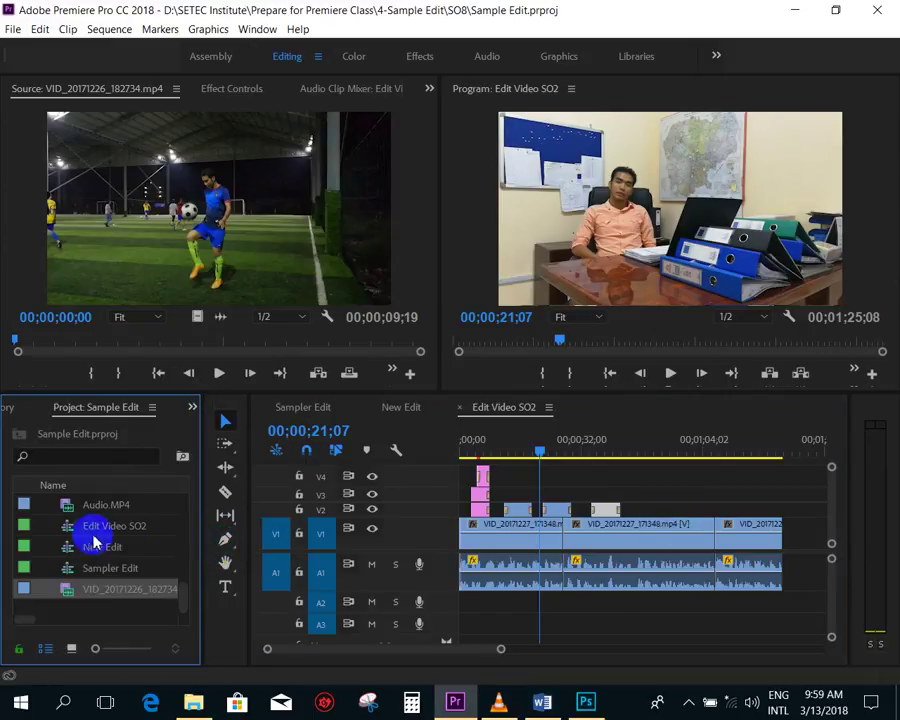
scroll(110, 538, "up", 2)
scroll(80, 528, "up", 1)
scroll(95, 540, "up", 3)
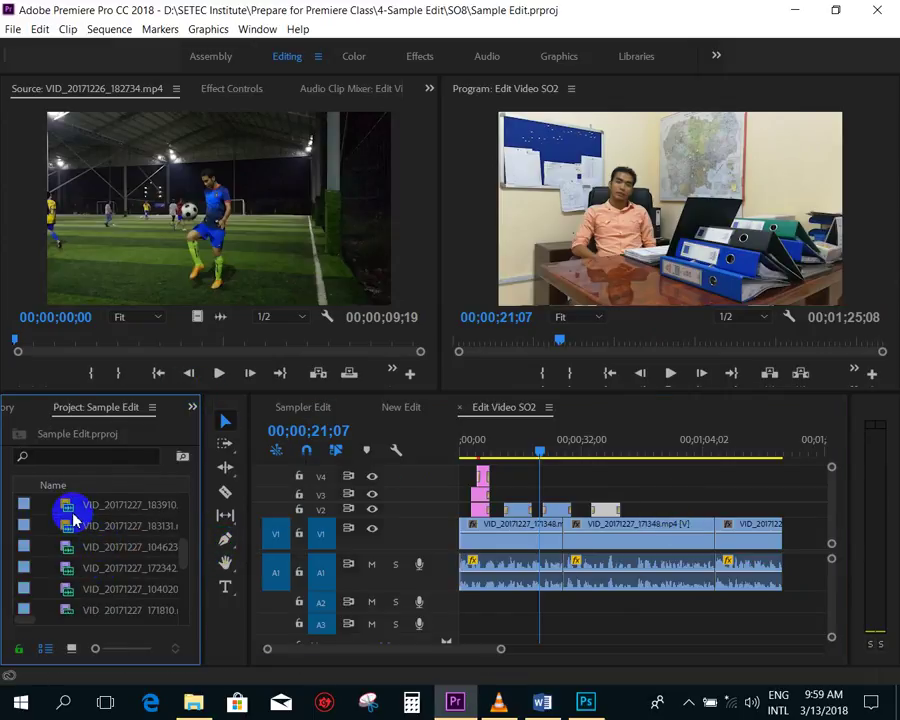
scroll(73, 519, "up", 2)
double_click(70, 570)
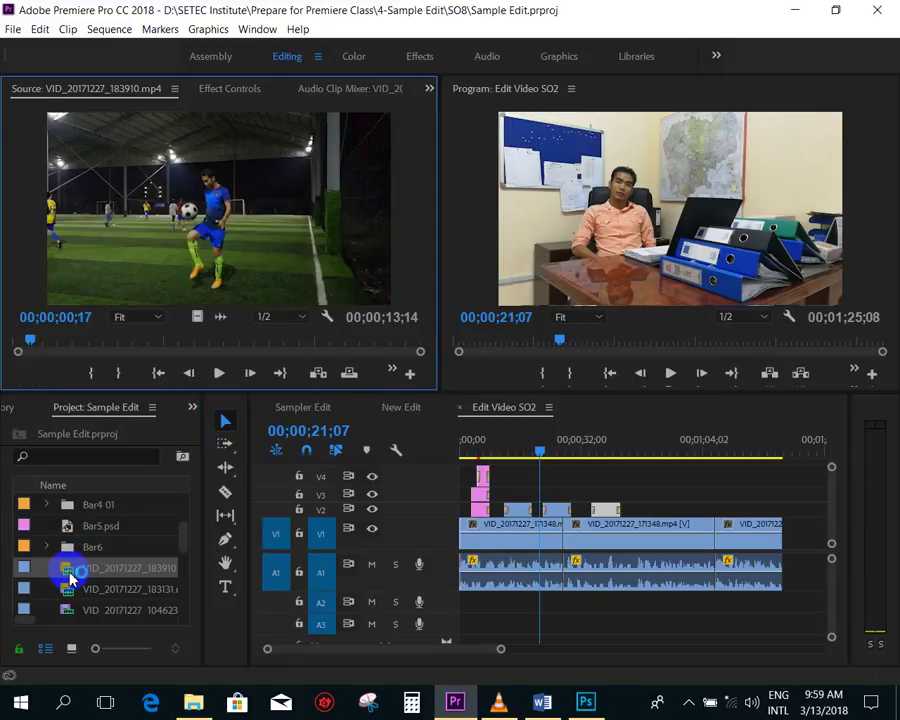
left_click_drag(70, 578, 800, 463)
left_click(800, 458)
key("=")
key("=")
left_click(722, 457)
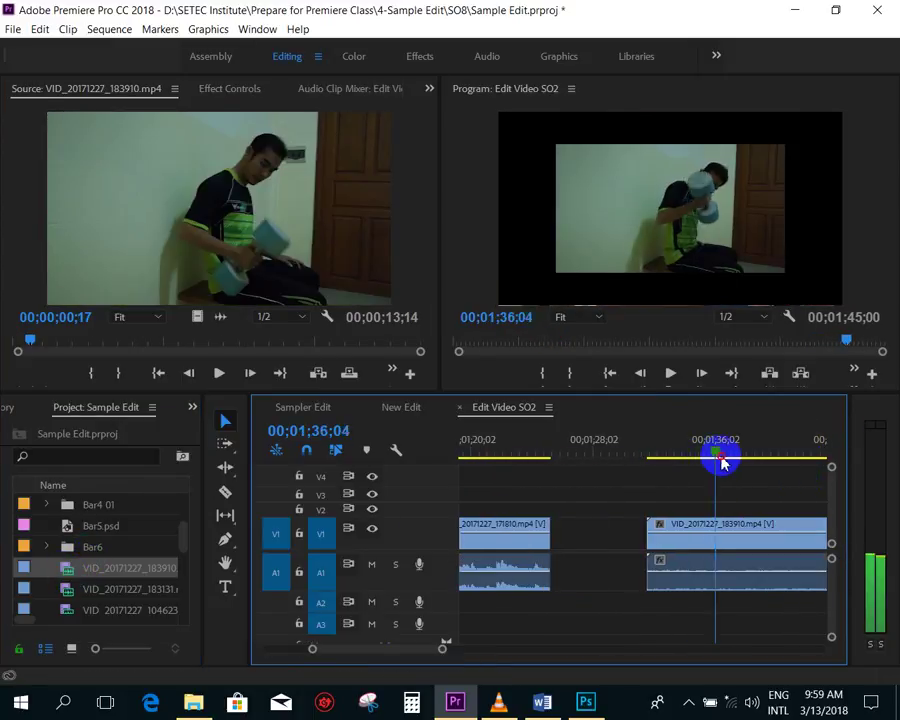
- Fit the new clip to the sequence frame size and delete its unlinked audio
right_click(726, 530)
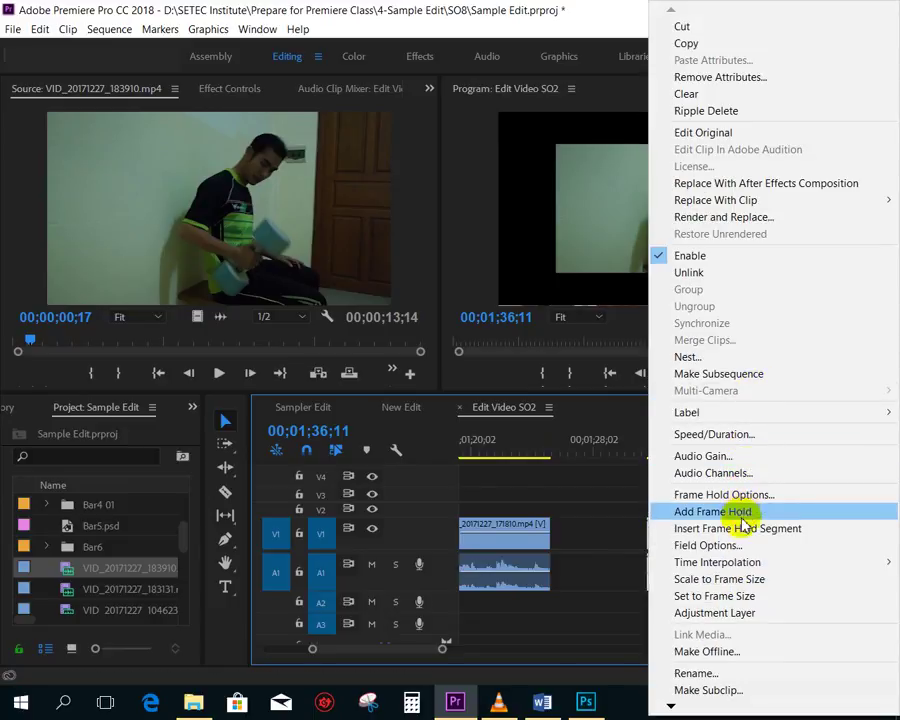
left_click(738, 579)
right_click(738, 536)
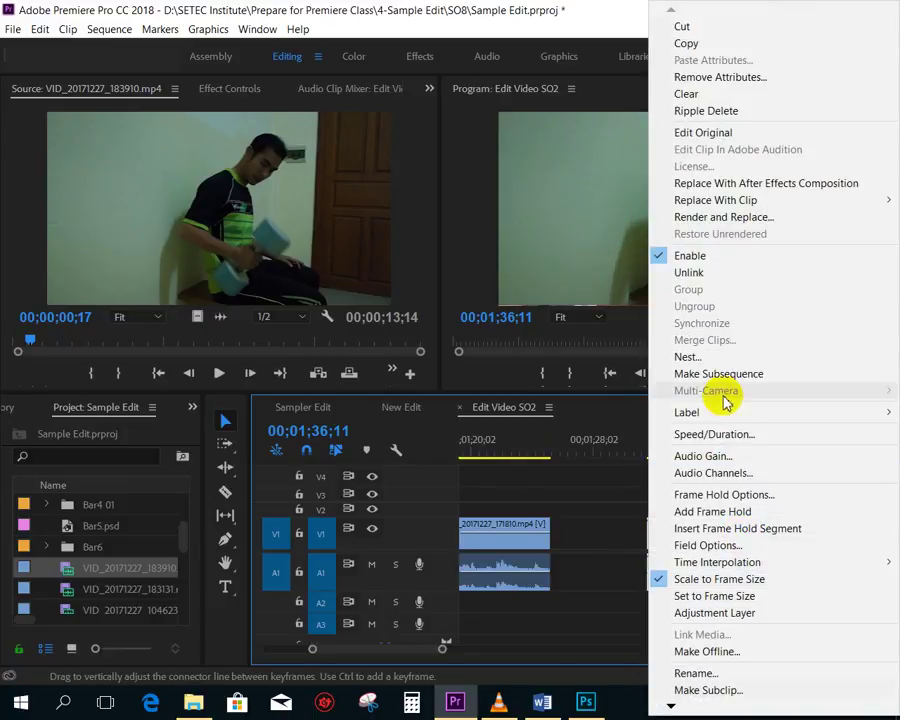
left_click(752, 273)
left_click(742, 583)
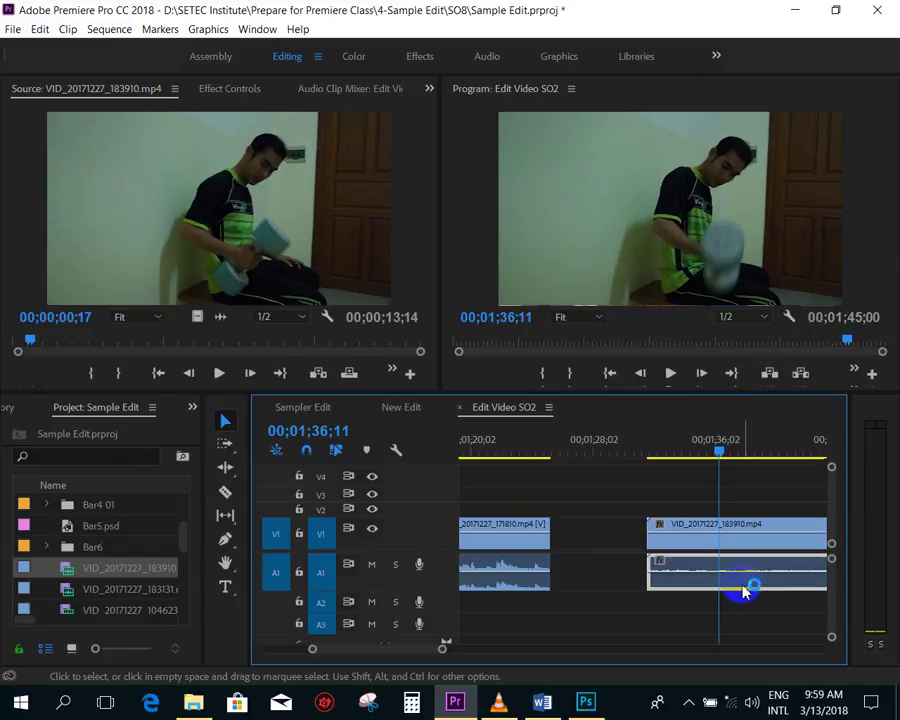
key("Delete")
- Adjust the final clip's level line around 00;01;38;14
left_click_drag(722, 446, 746, 456)
scroll(612, 486, "down", 3)
left_click_drag(558, 452, 572, 462)
scroll(648, 540, "up", 3)
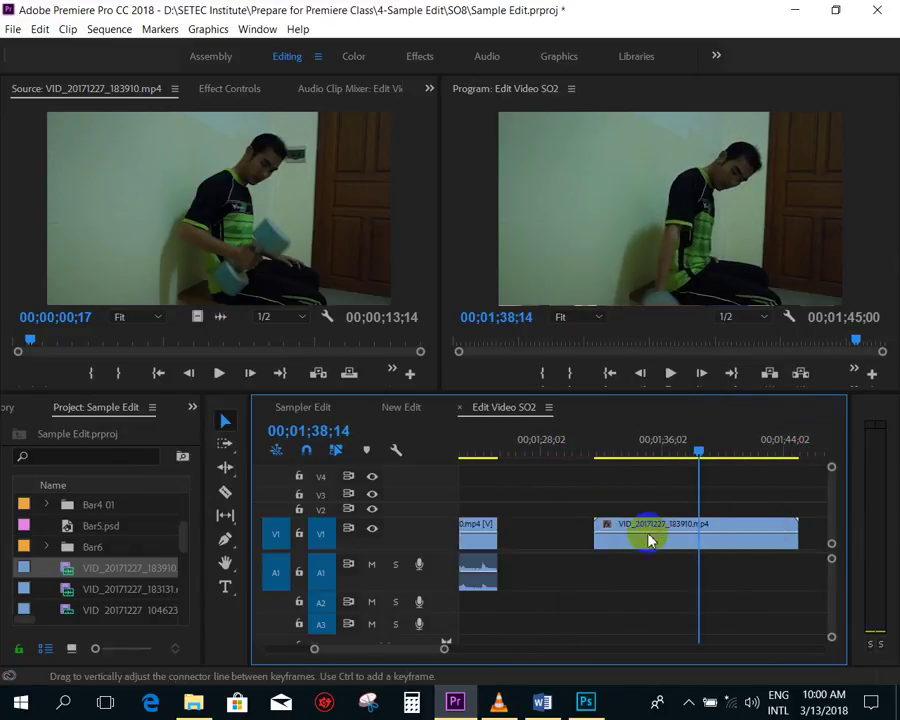
left_click_drag(598, 541, 677, 537)
left_click_drag(612, 540, 701, 541)
- Trim the final clip's end shorter and set its speed to 50%
left_click(788, 537)
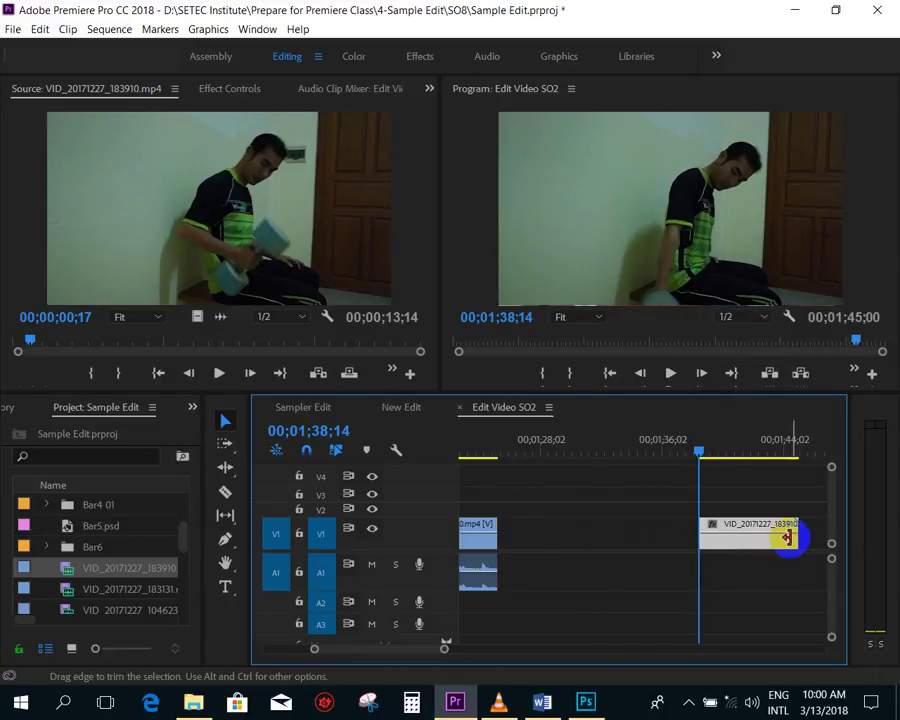
left_click_drag(763, 538, 764, 540)
right_click(724, 543)
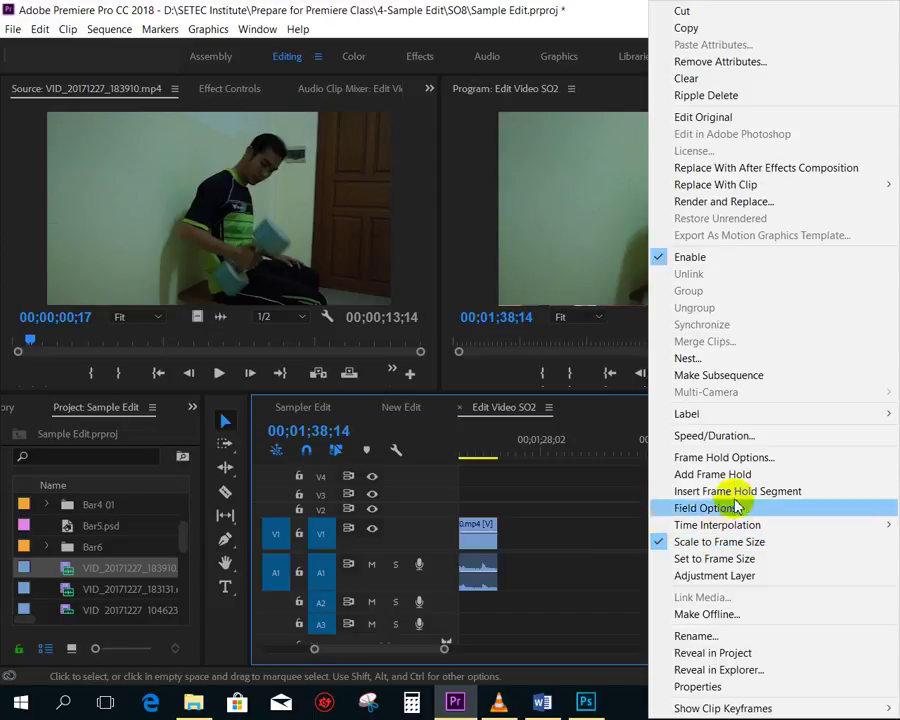
left_click(747, 440)
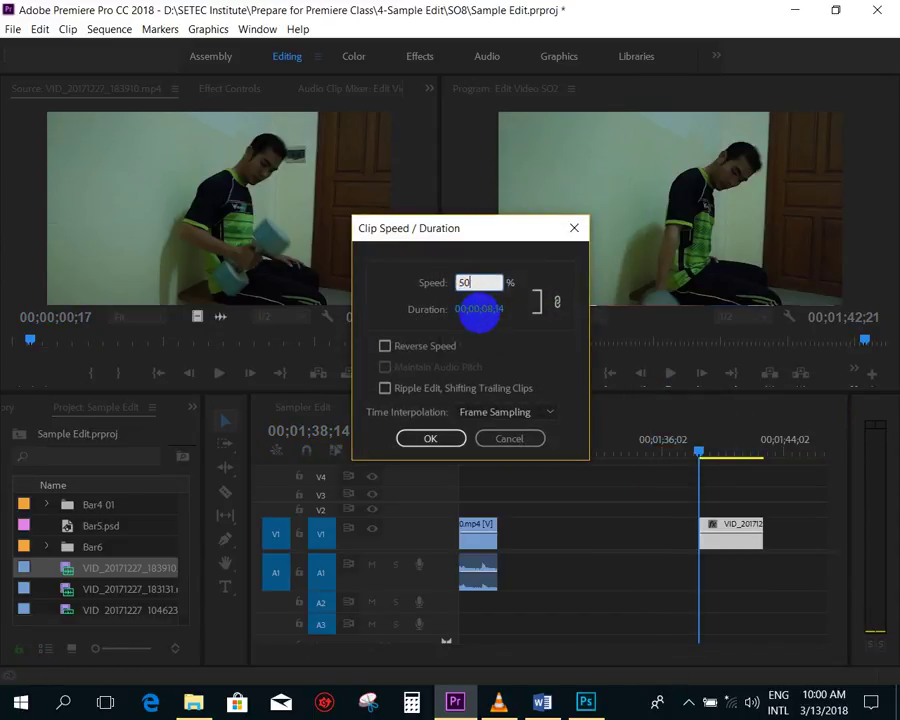
key("Return")
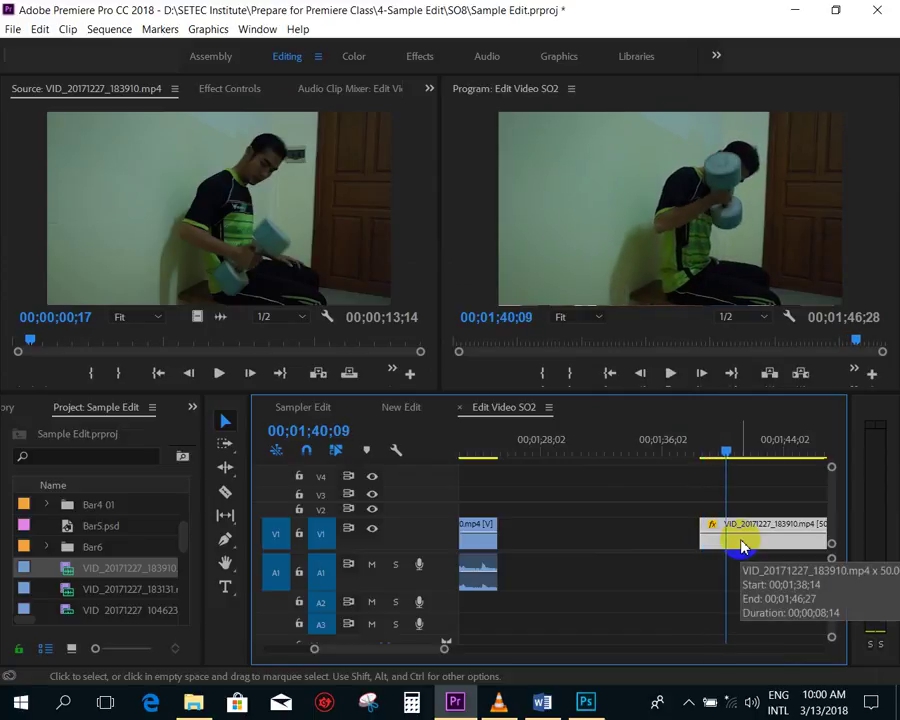
key("space")
key("minus")
key("minus")
- Move the slowed VID_20171227_183910 clip onto V2, aligned with the playhead near 00;00;45
left_click_drag(657, 548, 615, 540)
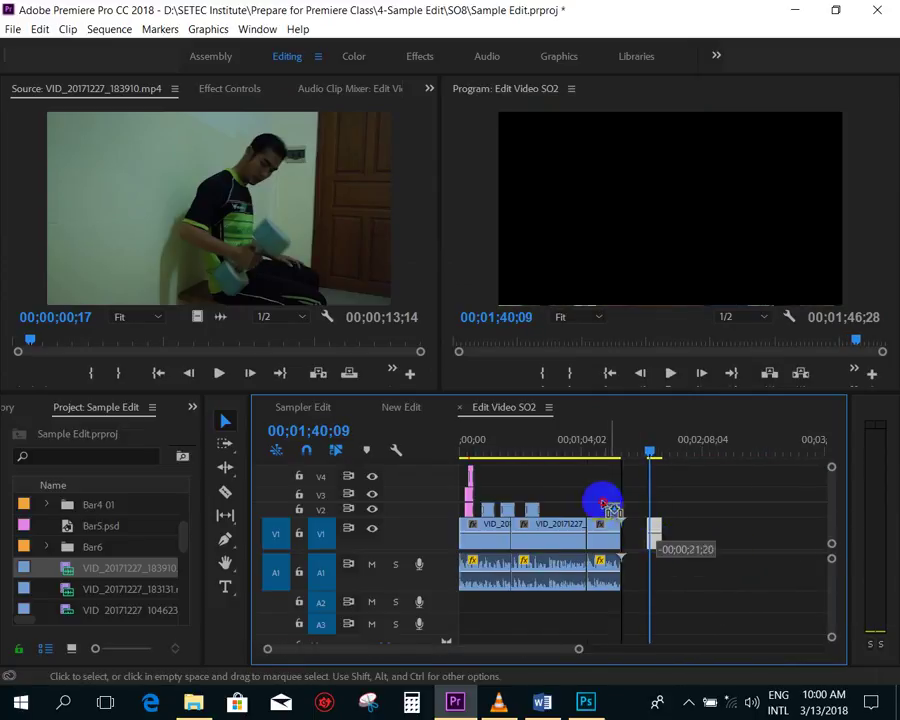
left_click(552, 446)
key("equal")
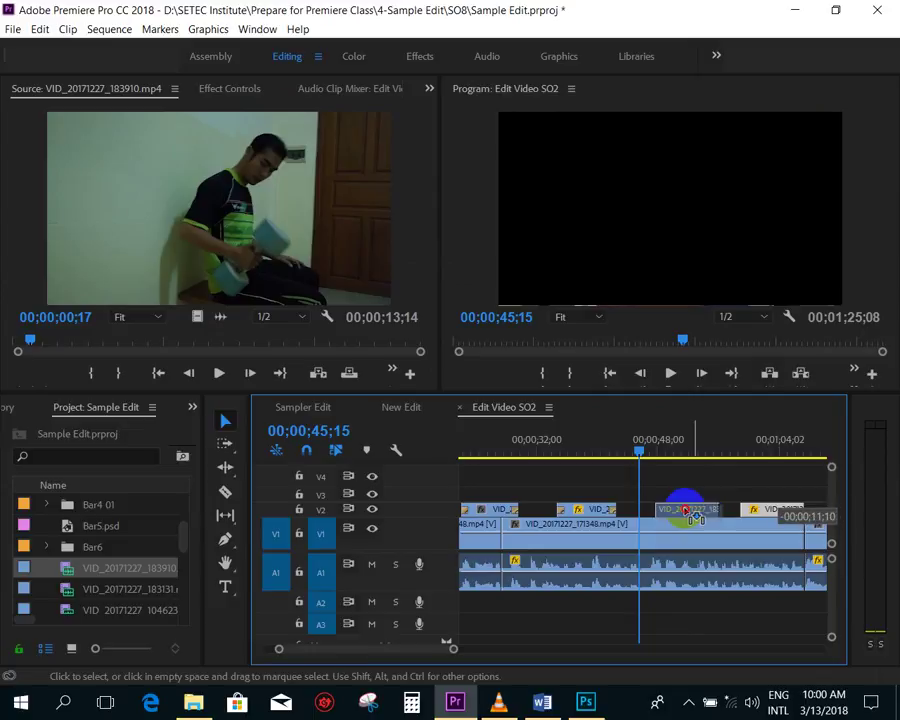
left_click_drag(778, 513, 655, 508)
key("equal")
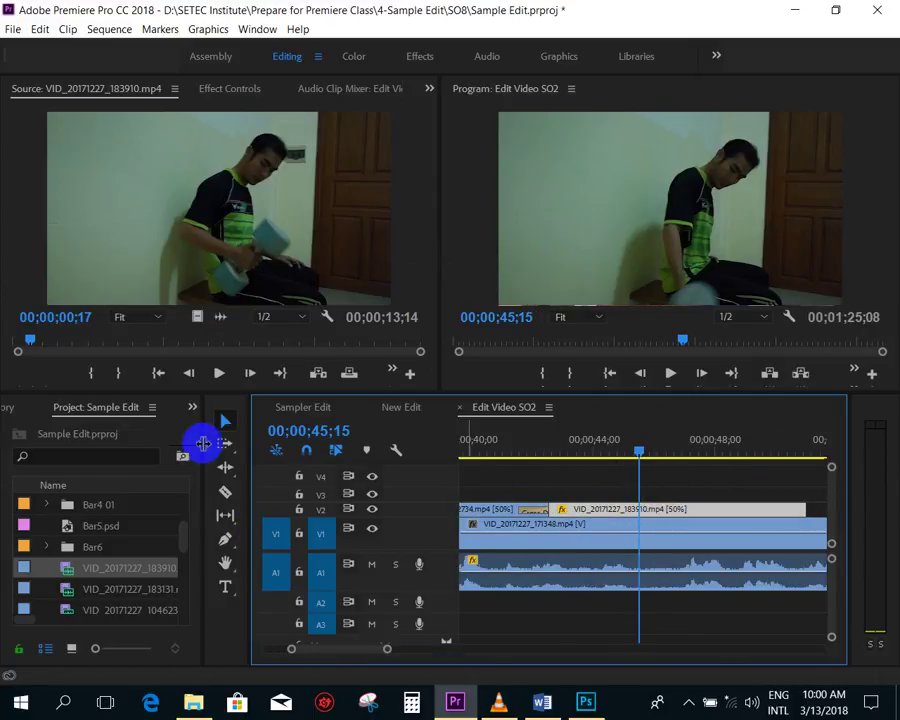
- Add a Cross Dissolve from Video Transitions to the end of the V2 clip
left_click(193, 408)
left_click(217, 485)
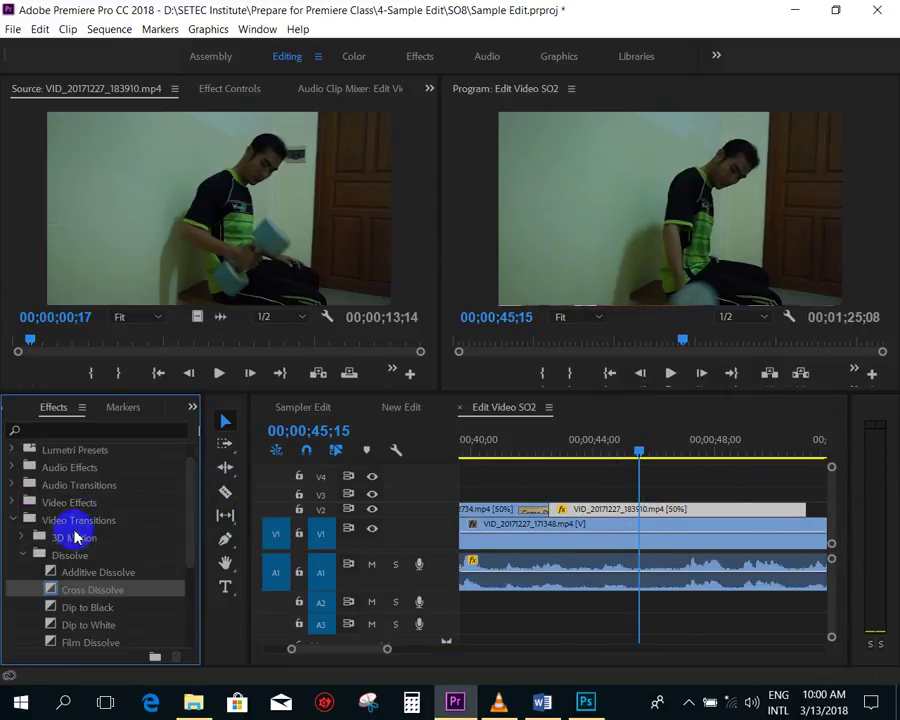
left_click(528, 444)
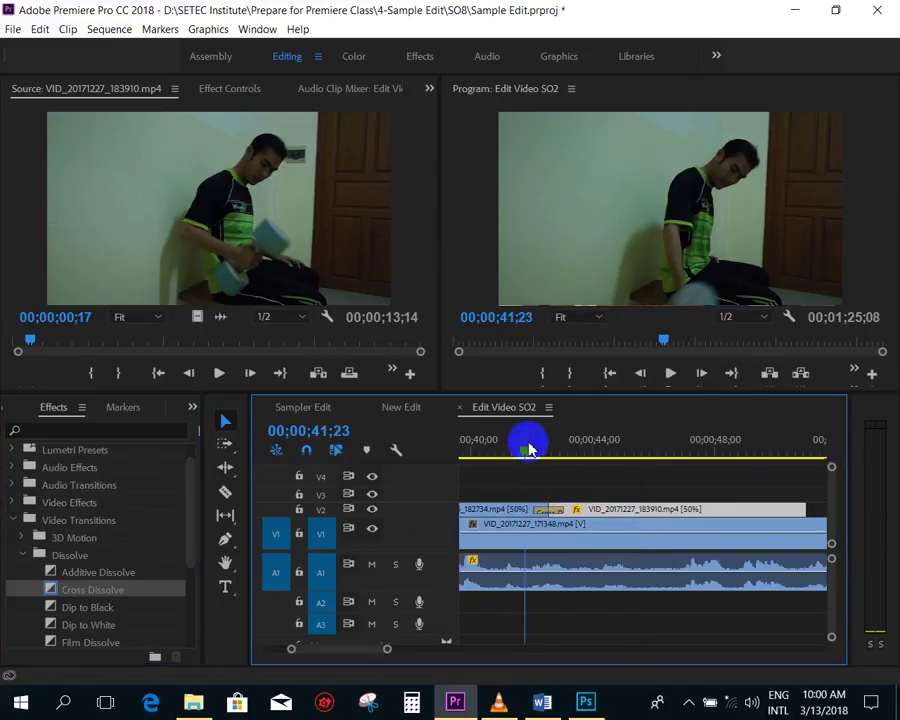
key("space")
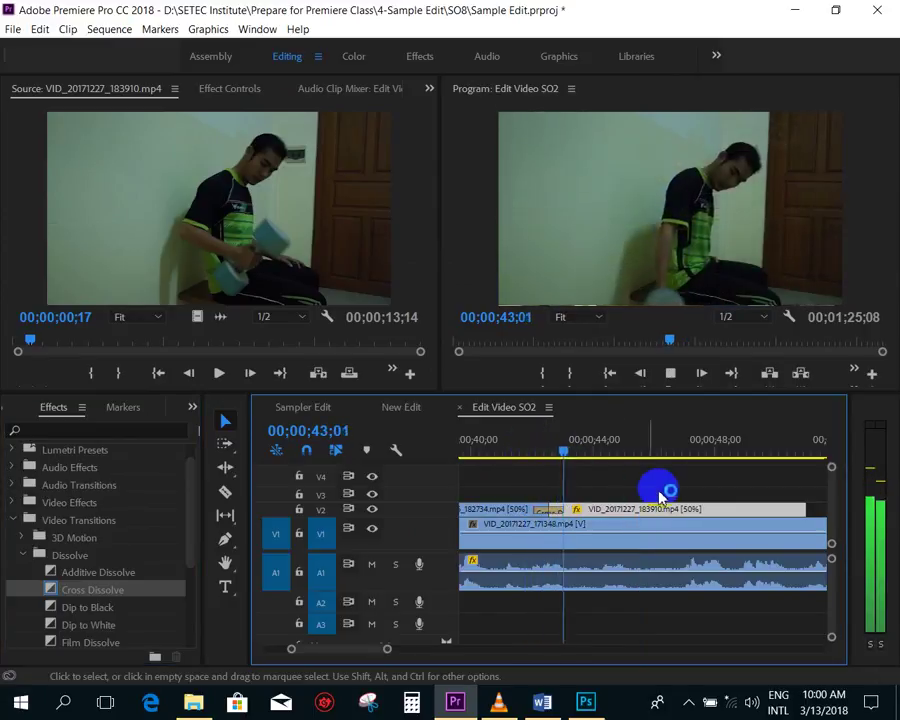
mouse_move(28, 588)
left_mouse_down()
mouse_move(805, 506)
mouse_move(718, 505)
left_mouse_up()
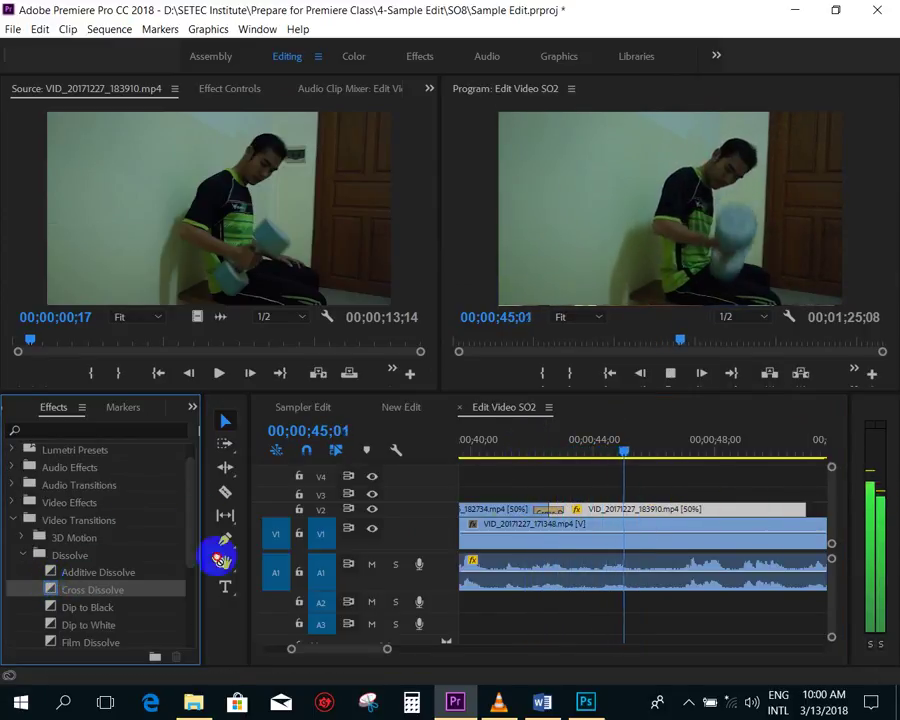
- Replay the section from about 00;00;45;06 to review the dissolve
left_click(650, 434)
key("minus")
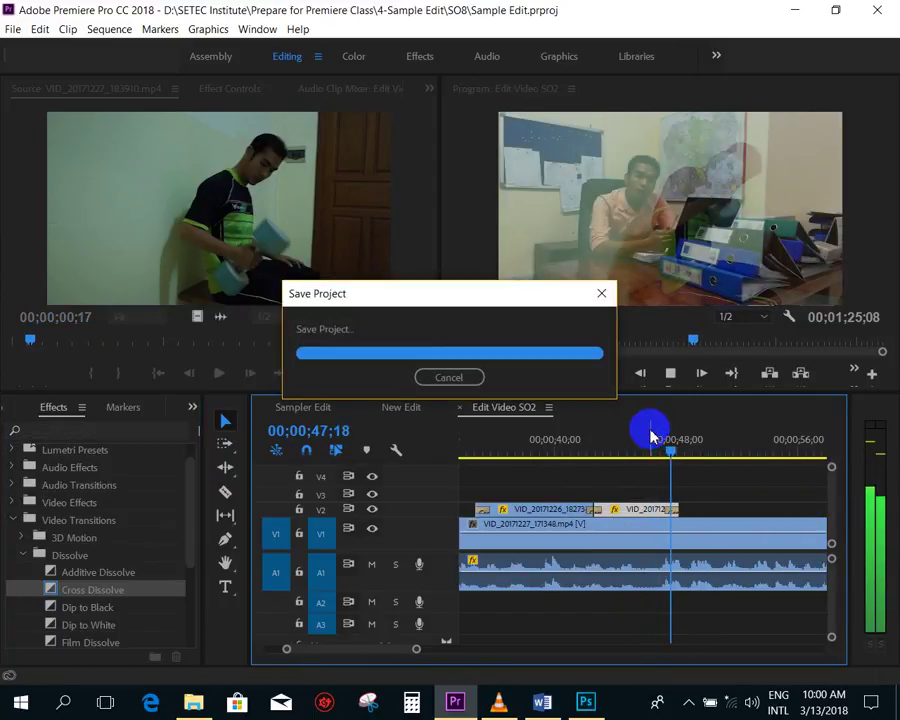
left_click(651, 440)
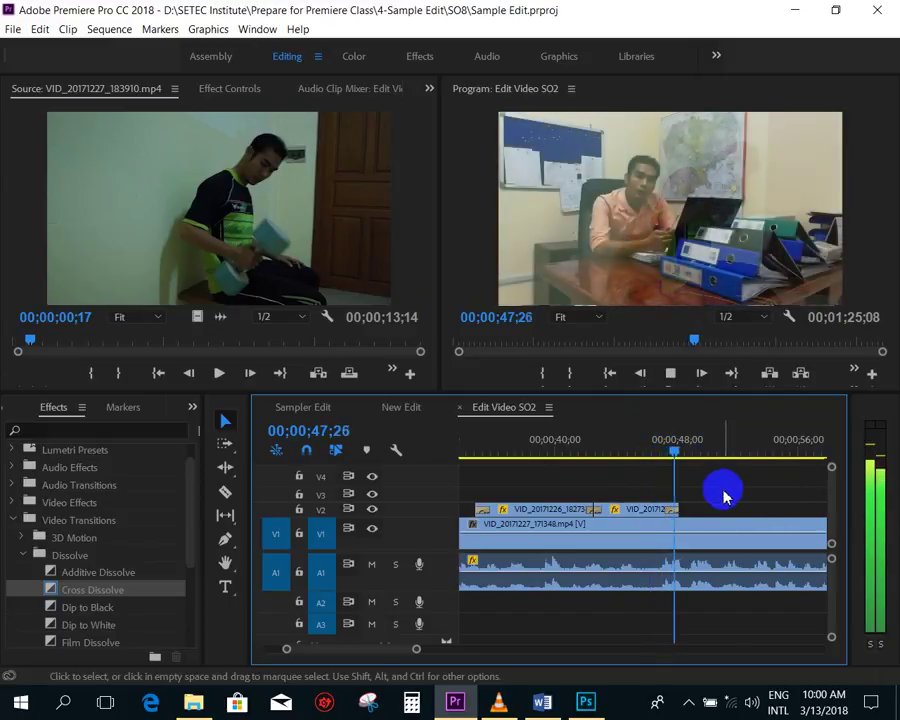
left_click(735, 510)
left_click(636, 450)
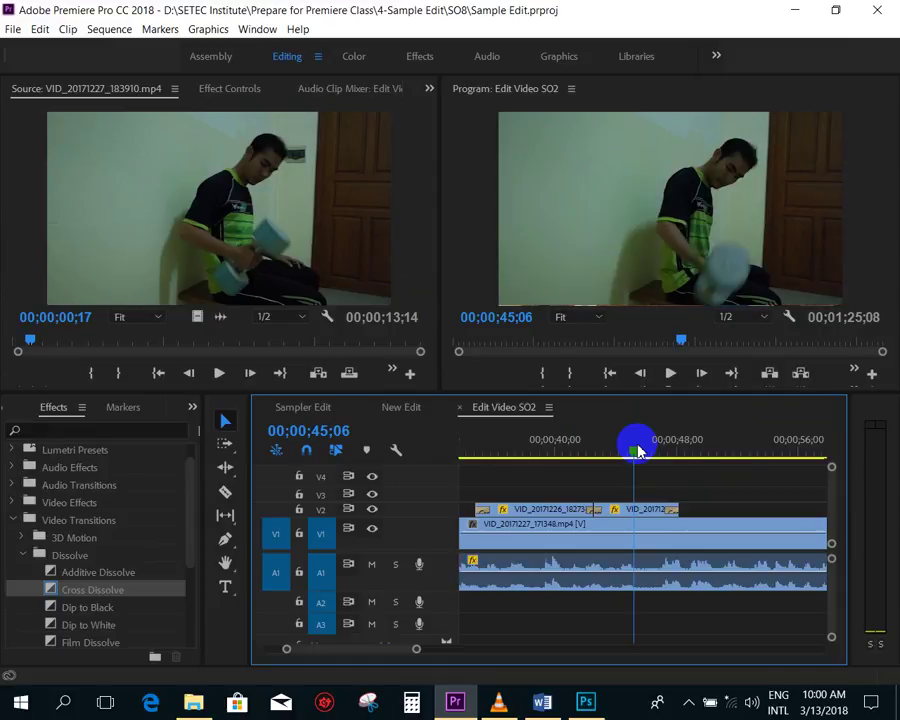
key("=")
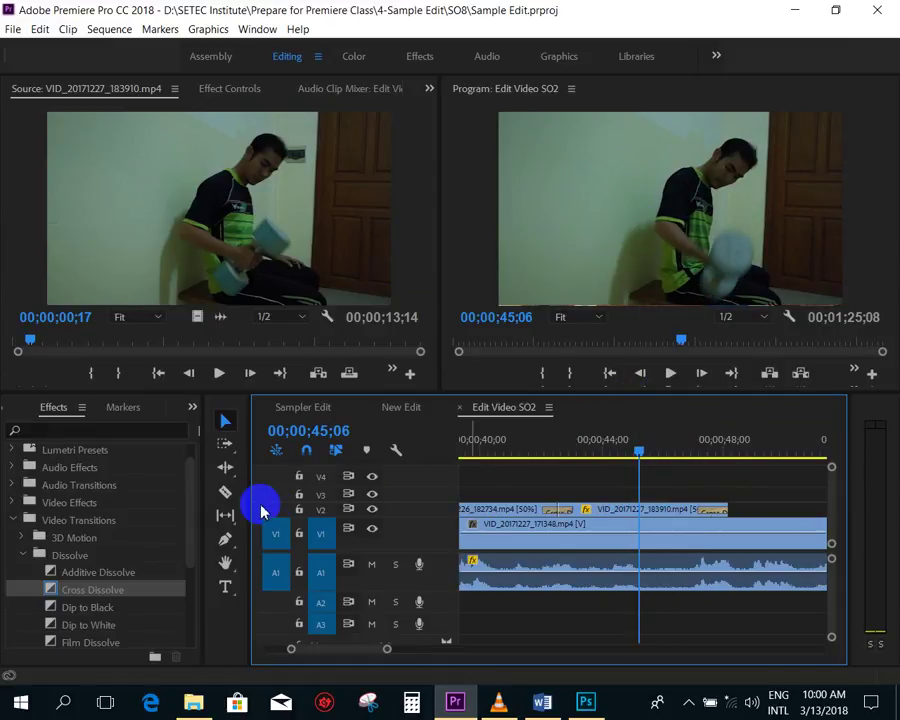
key("space")
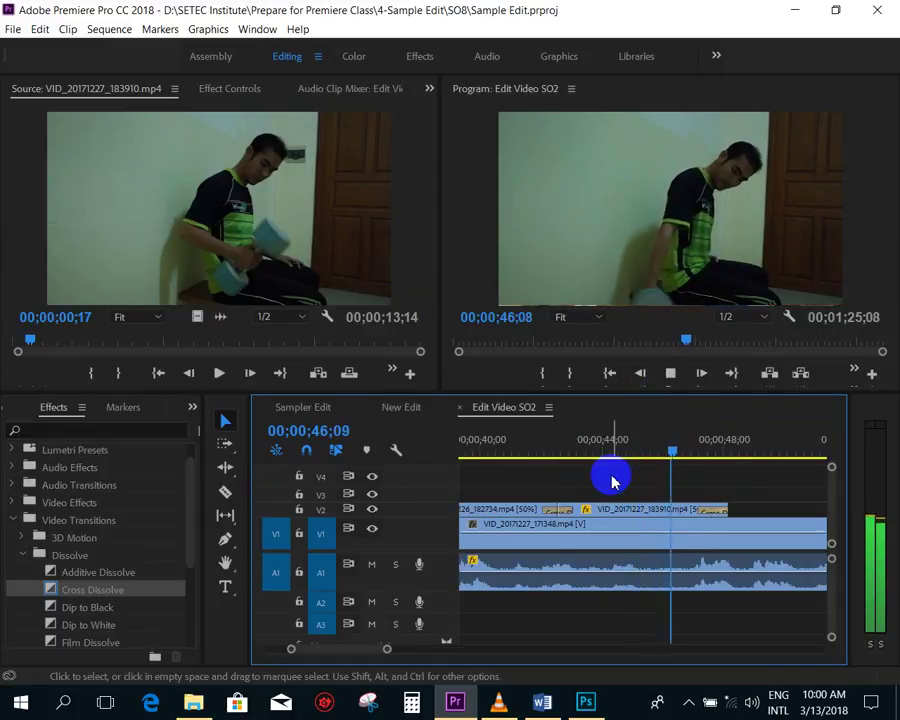
key("-")
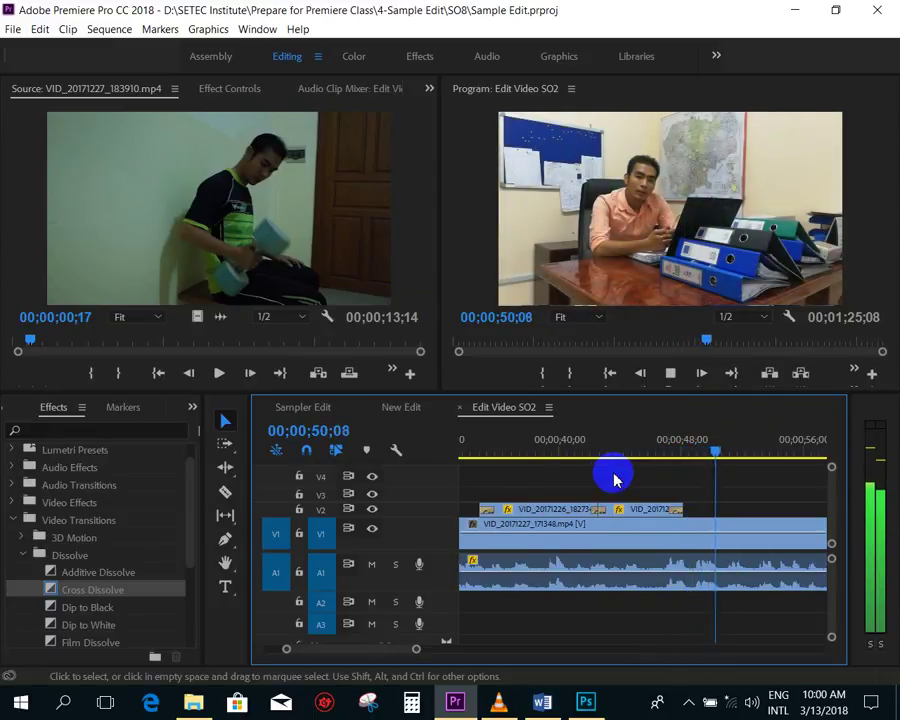
key("minus")
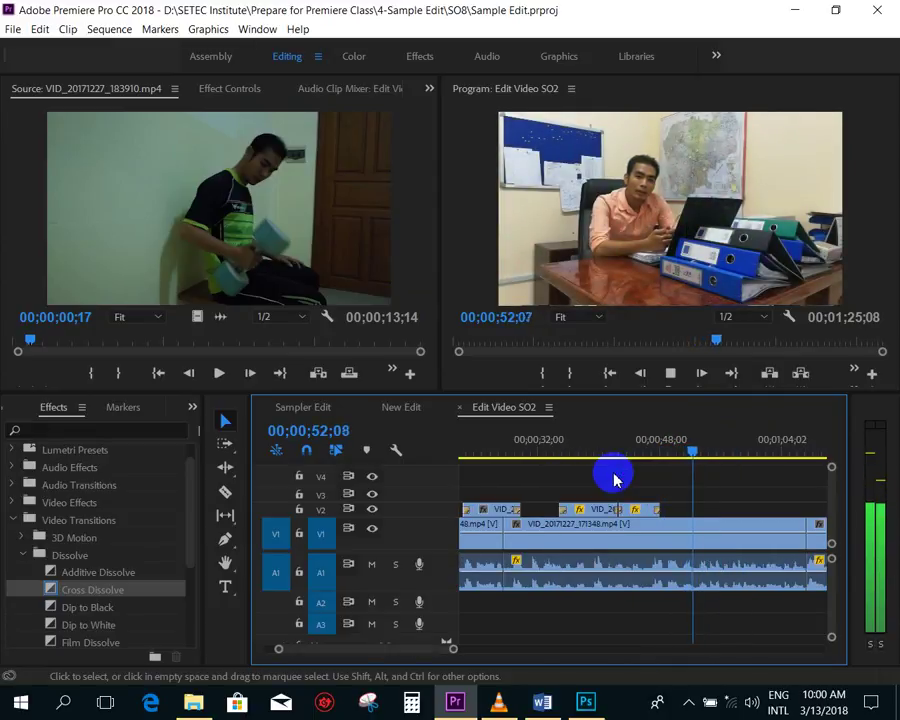
scroll(660, 474, "down", 2)
key("space")
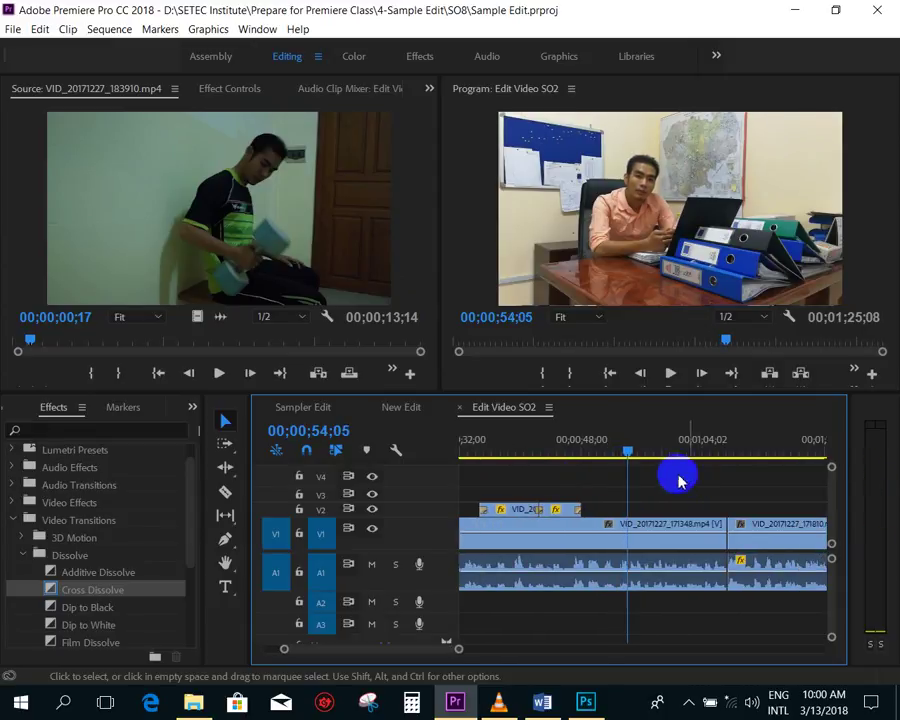
- Load VID_20171227_183131.mp4 from the Sample Edit bin and append it to the Edit Video SO2 sequence
left_click(193, 409)
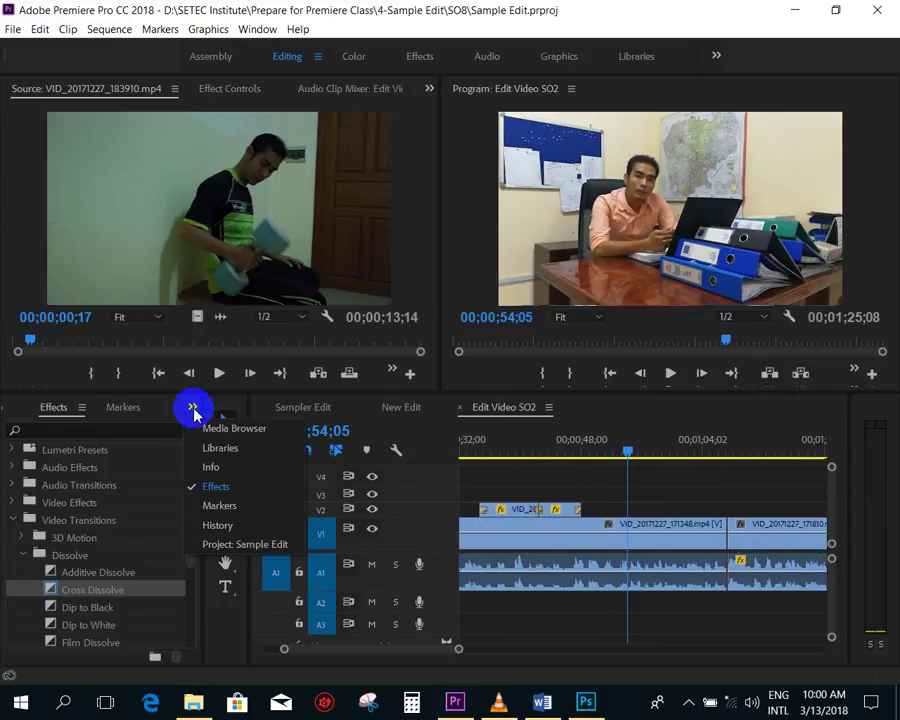
left_click(240, 543)
mouse_move(184, 545)
left_mouse_down()
mouse_move(185, 500)
mouse_move(184, 545)
left_mouse_up()
scroll(88, 555, "down", 1)
double_click(76, 568)
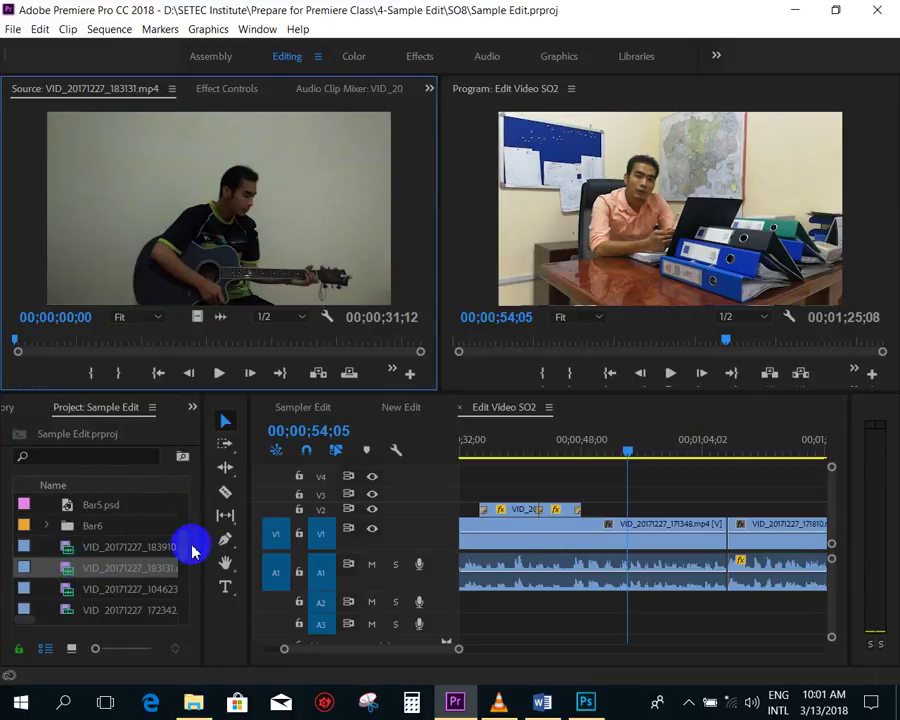
left_click(656, 476)
key("minus")
key("minus")
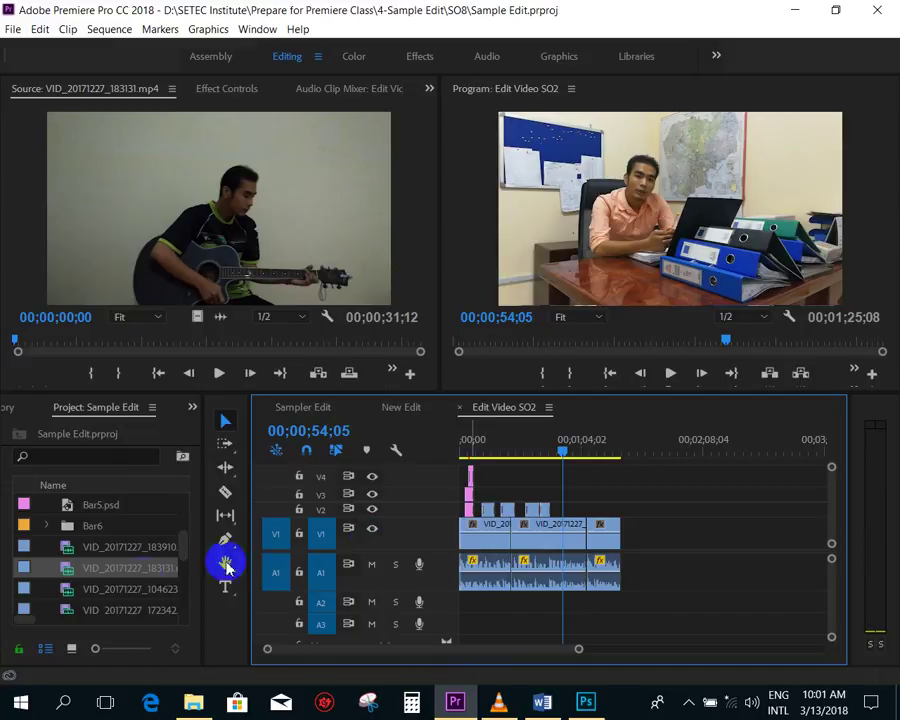
left_click_drag(66, 576, 644, 525)
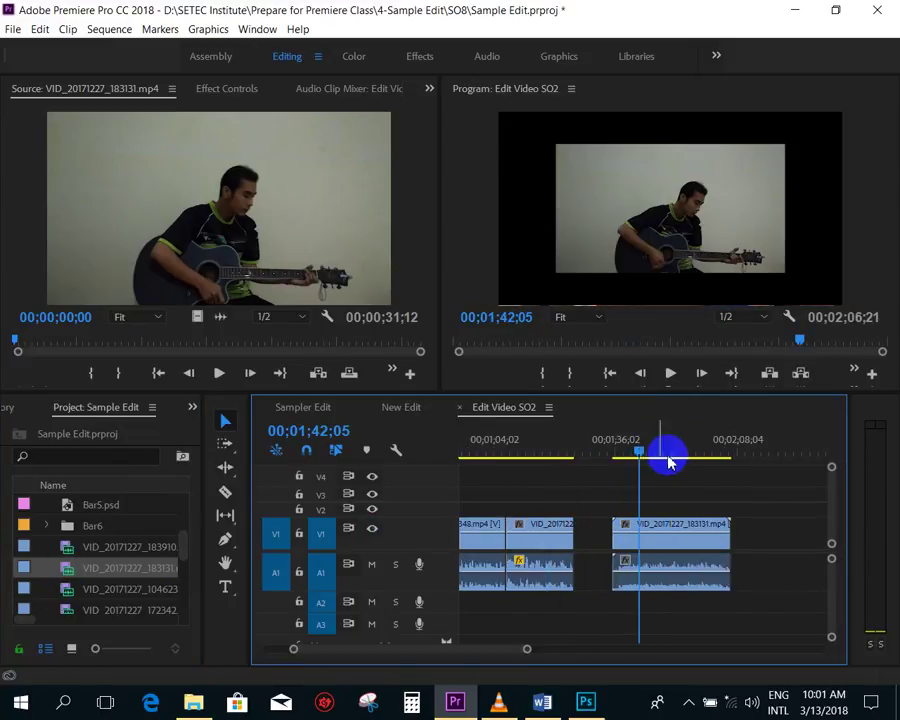
key("equal")
key("space")
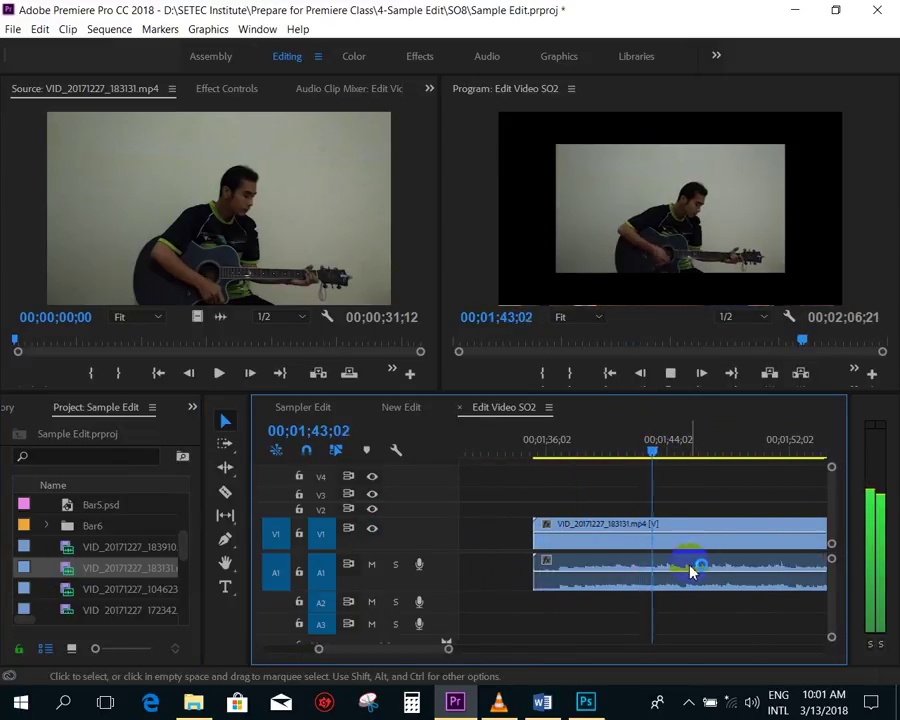
- Scale the guitar clip to frame size and boost its audio gain by 10 dB
right_click(691, 538)
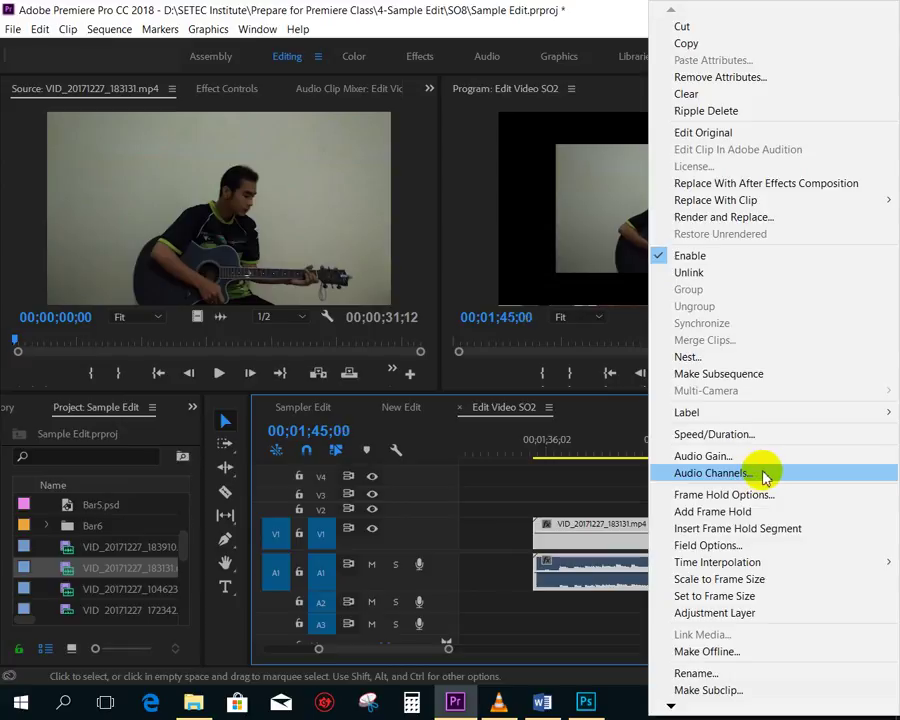
left_click(745, 579)
right_click(690, 538)
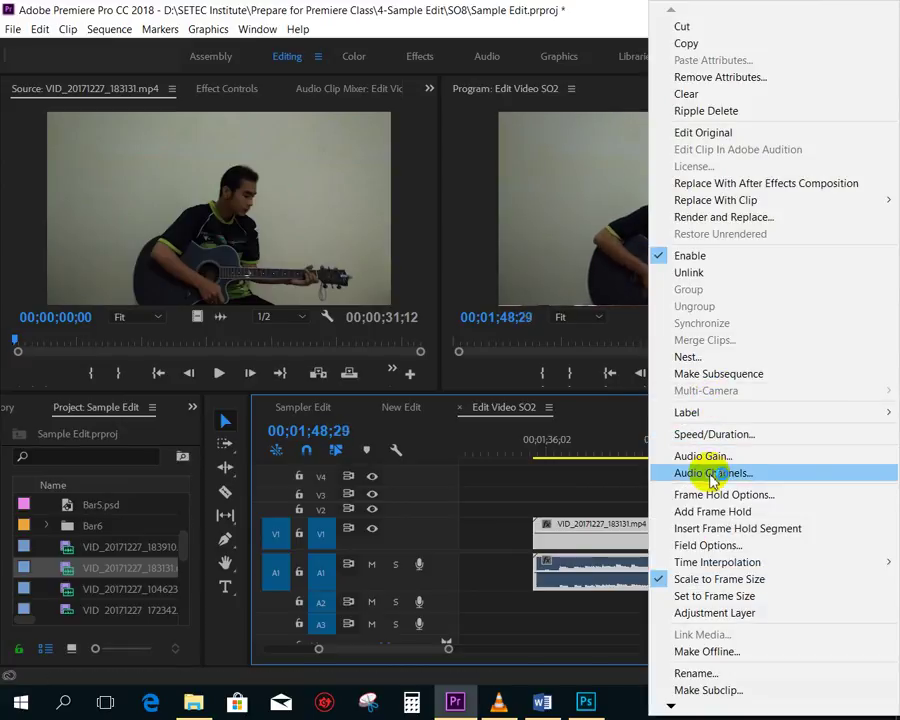
left_click(702, 456)
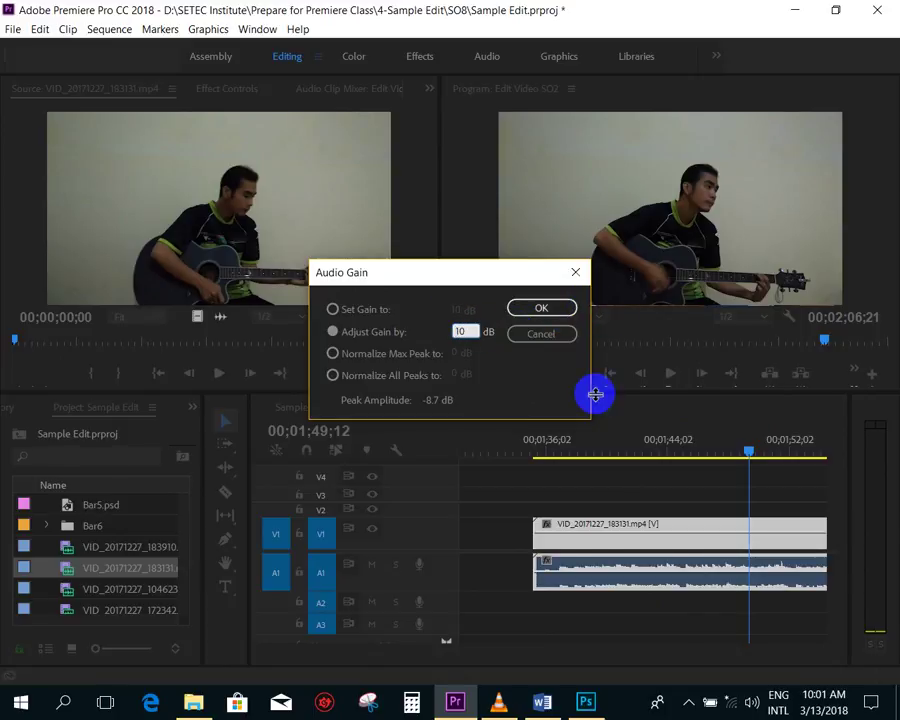
key("Return")
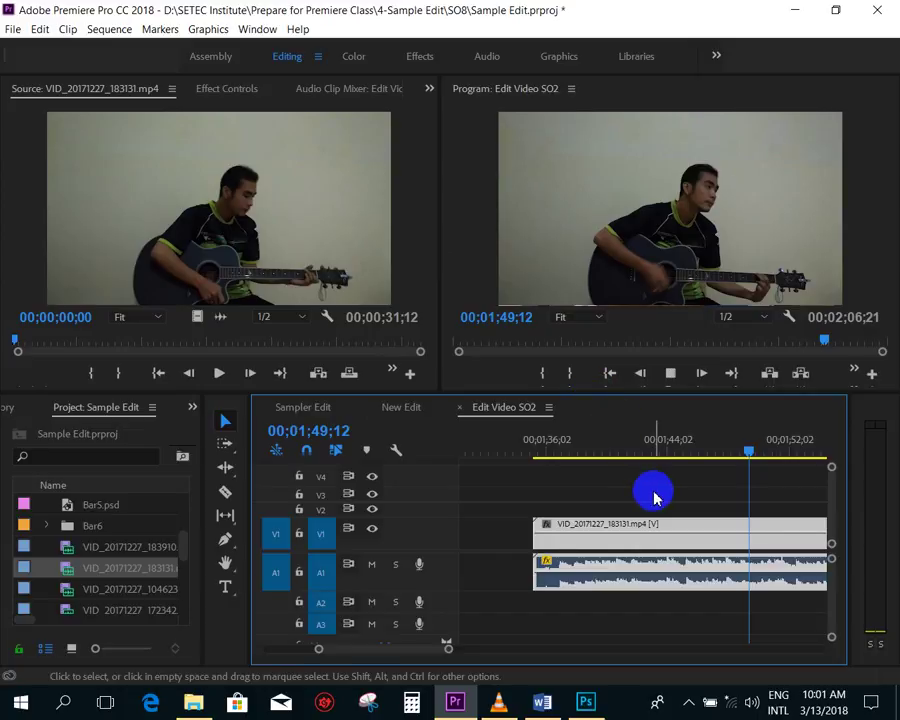
key("space")
- Change the guitar clip's audio gain by -5 dB and play it back
right_click(707, 578)
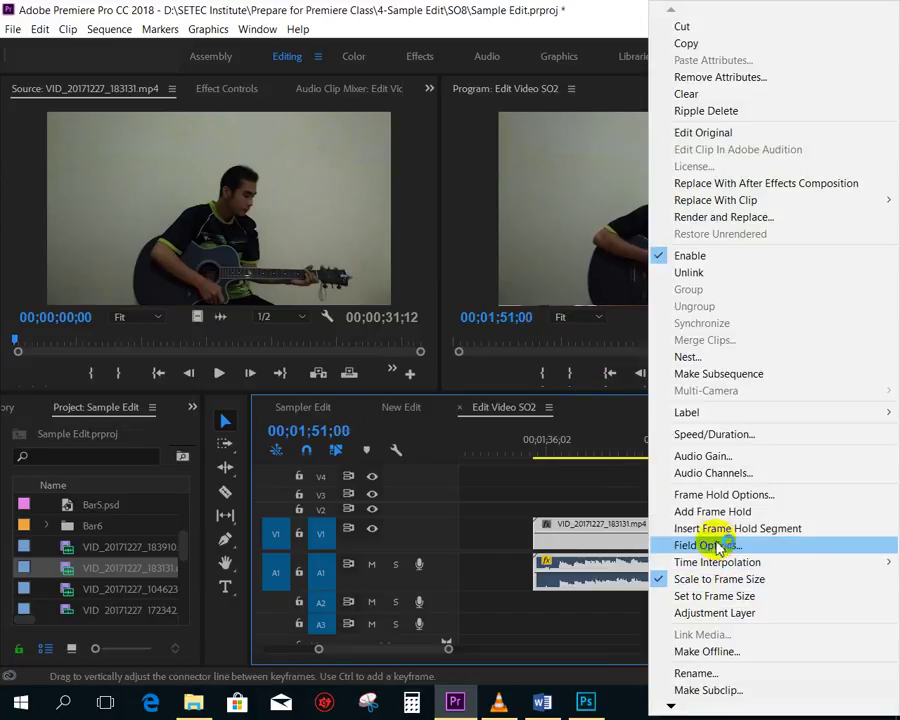
left_click(706, 456)
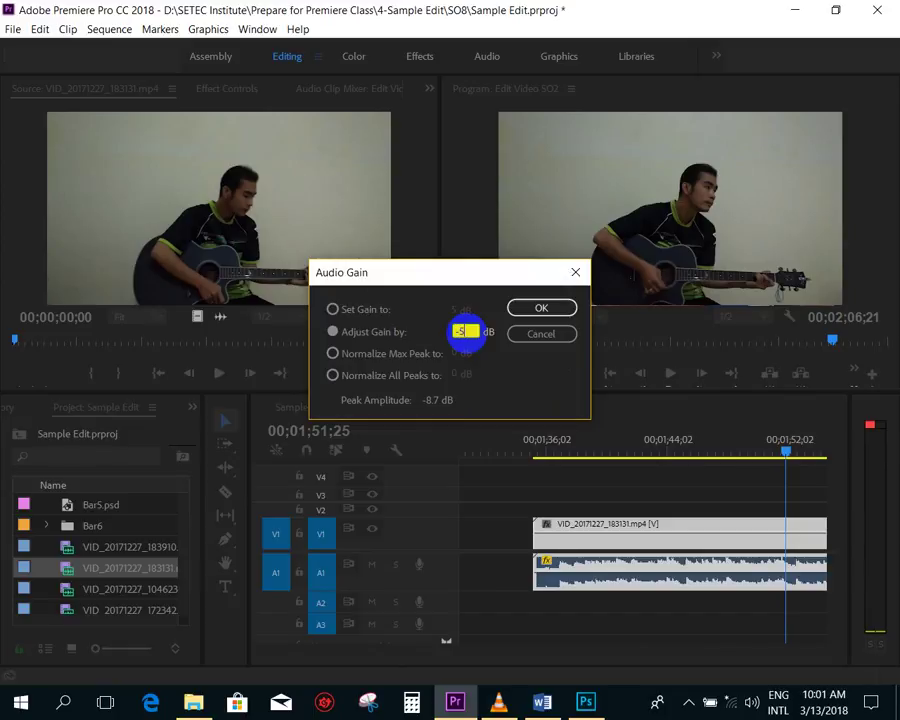
key("Return")
key("space")
key("minus")
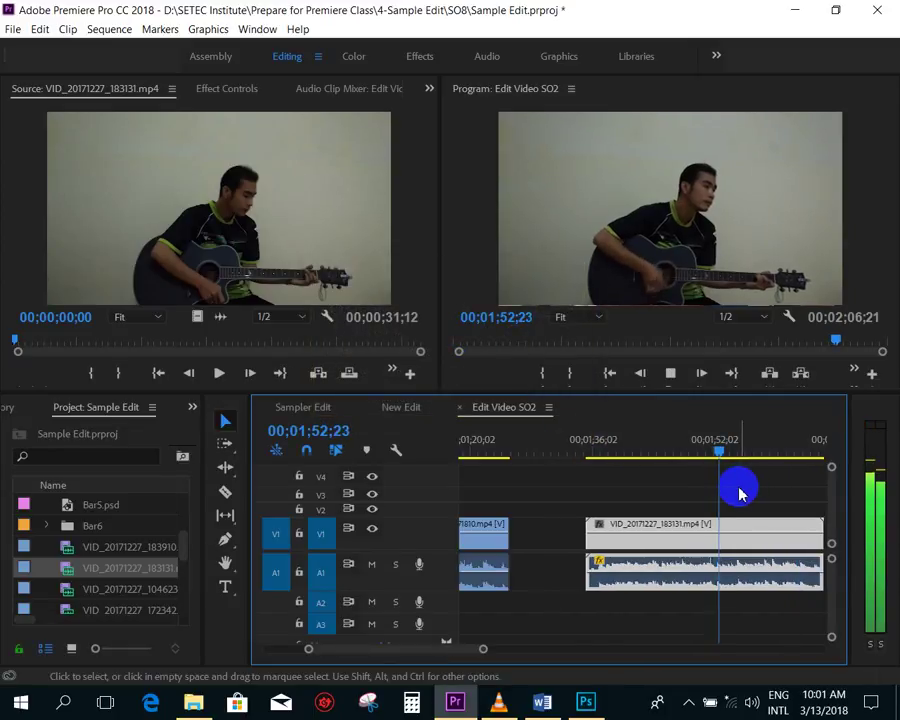
key("space")
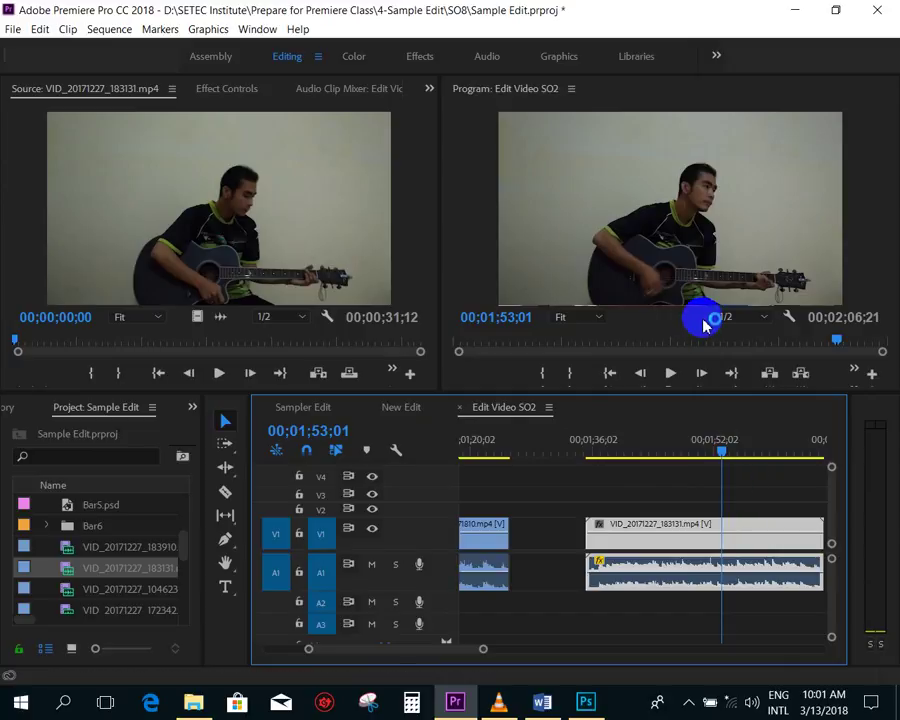
- Apply one more audio gain adjustment to the guitar clip and replay to check it
key("equal")
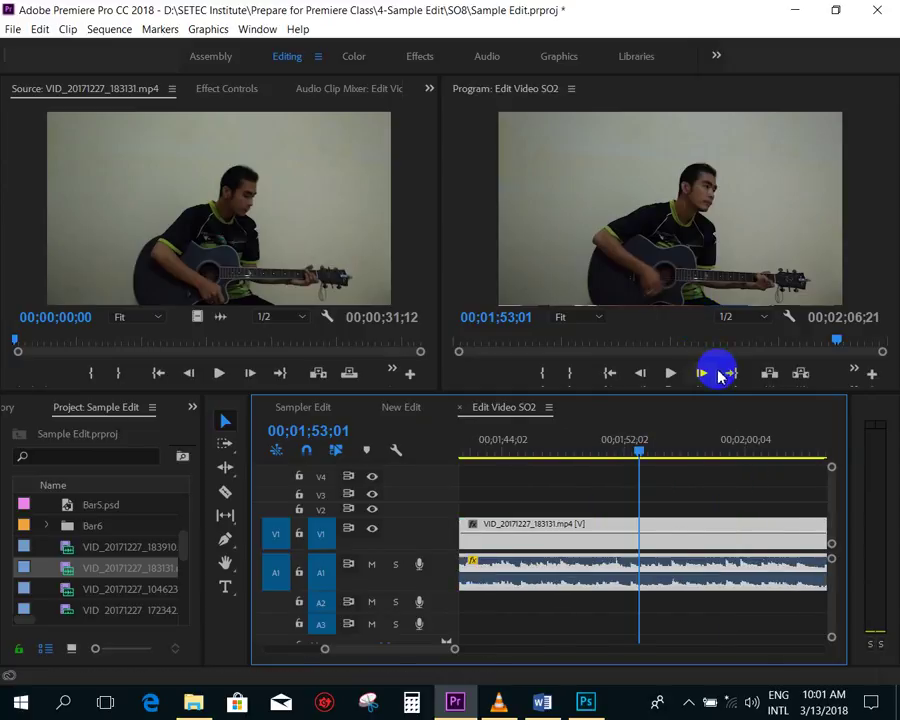
key("minus")
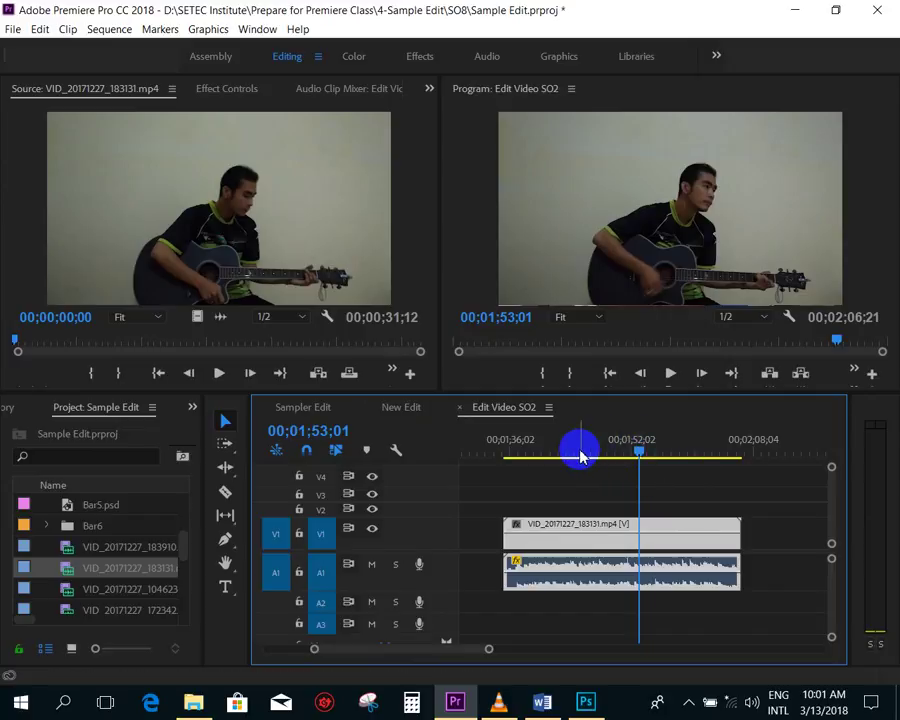
right_click(638, 537)
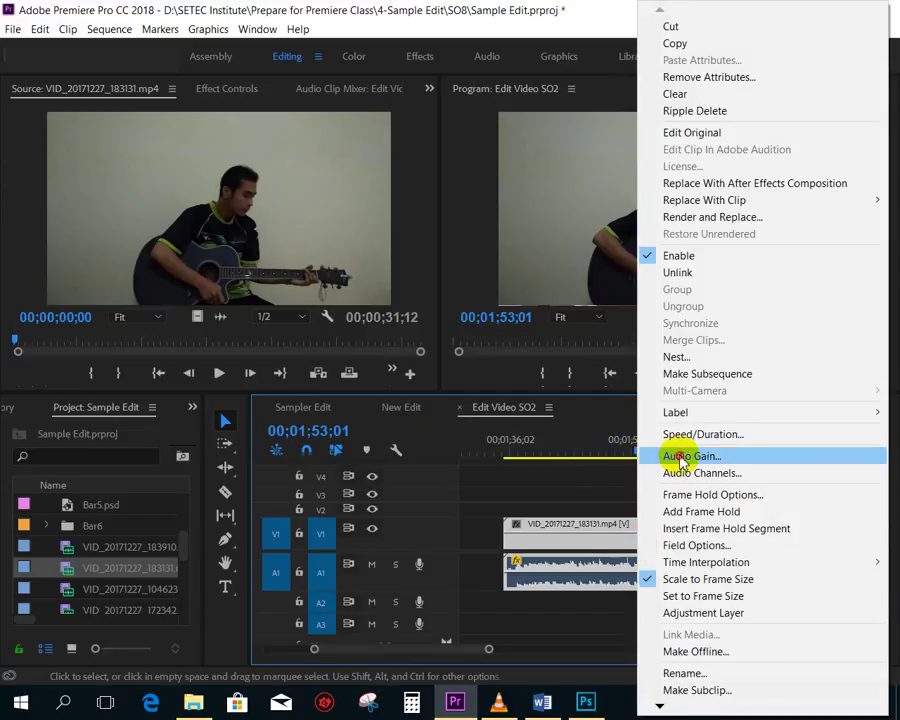
left_click(671, 456)
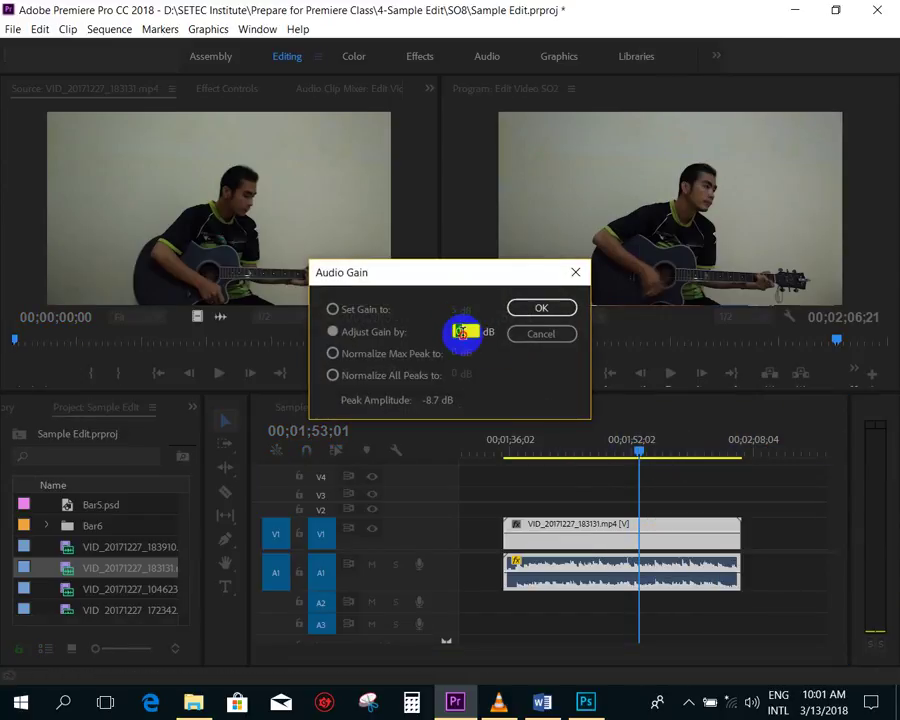
key("Return")
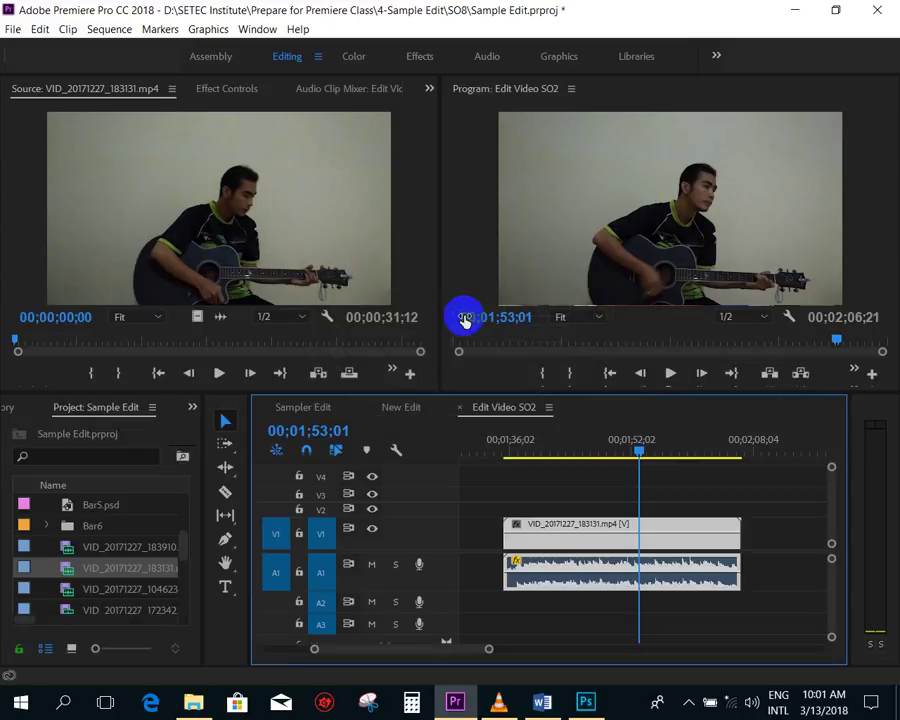
key("space")
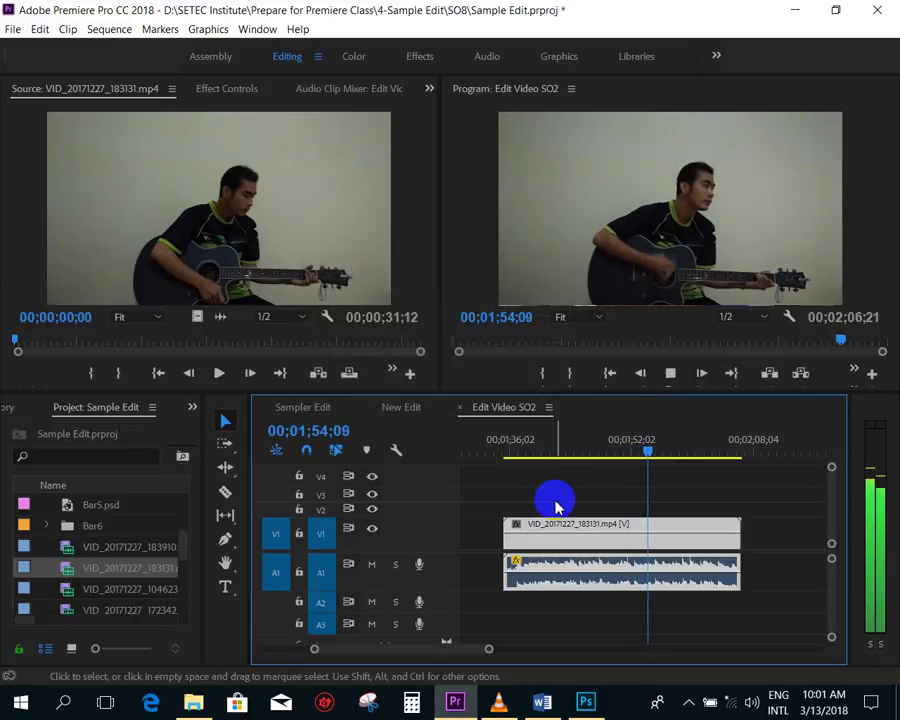
key("space")
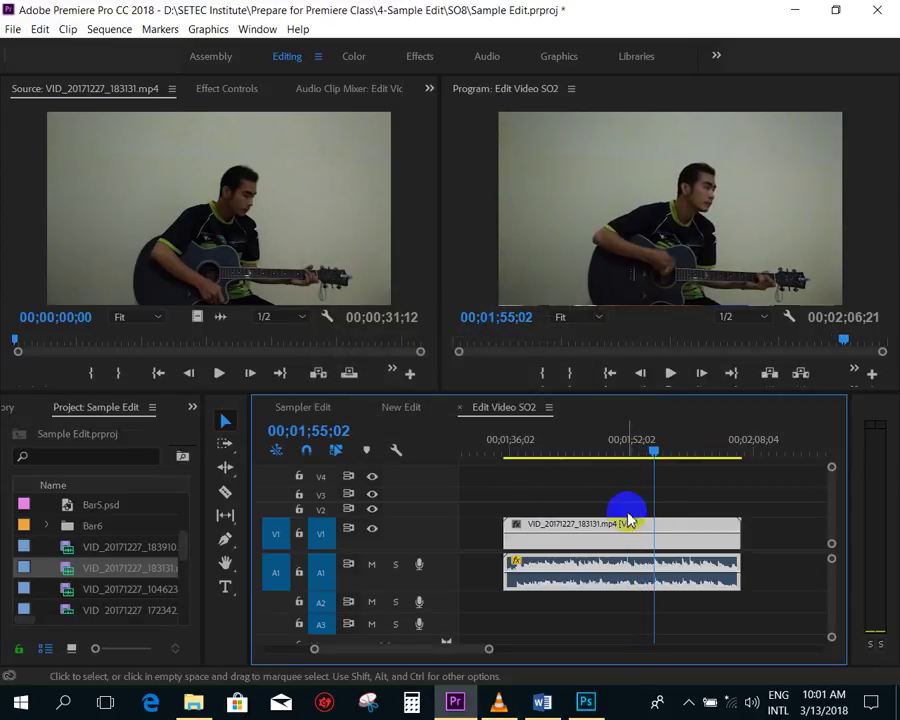
- Save the project with Ctrl+S and park the playhead at 00;01;44;03 in the guitar clip
key("ctrl+s")
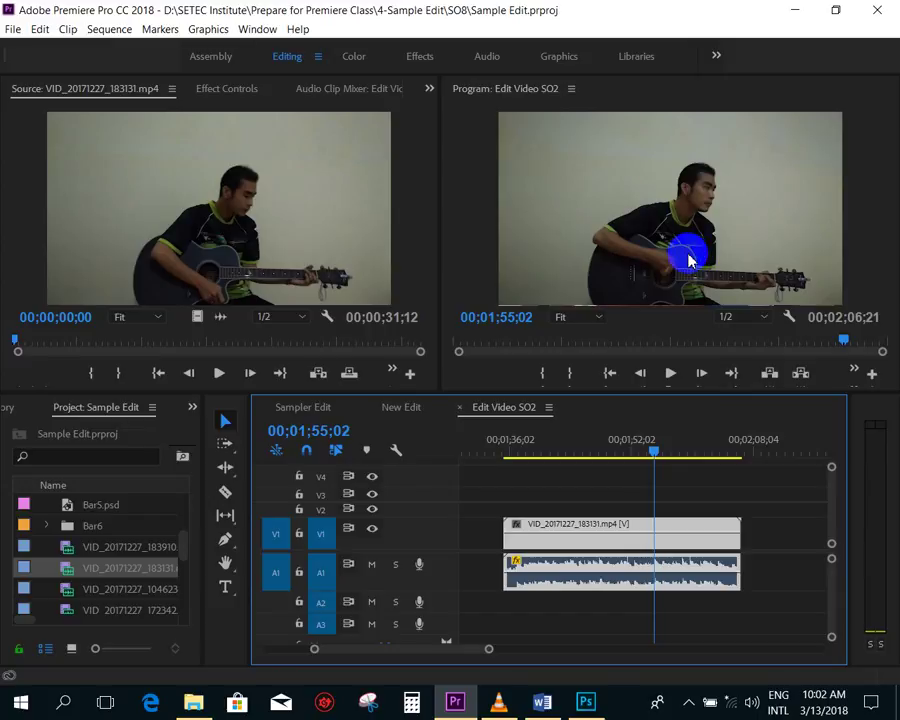
key("ctrl+s")
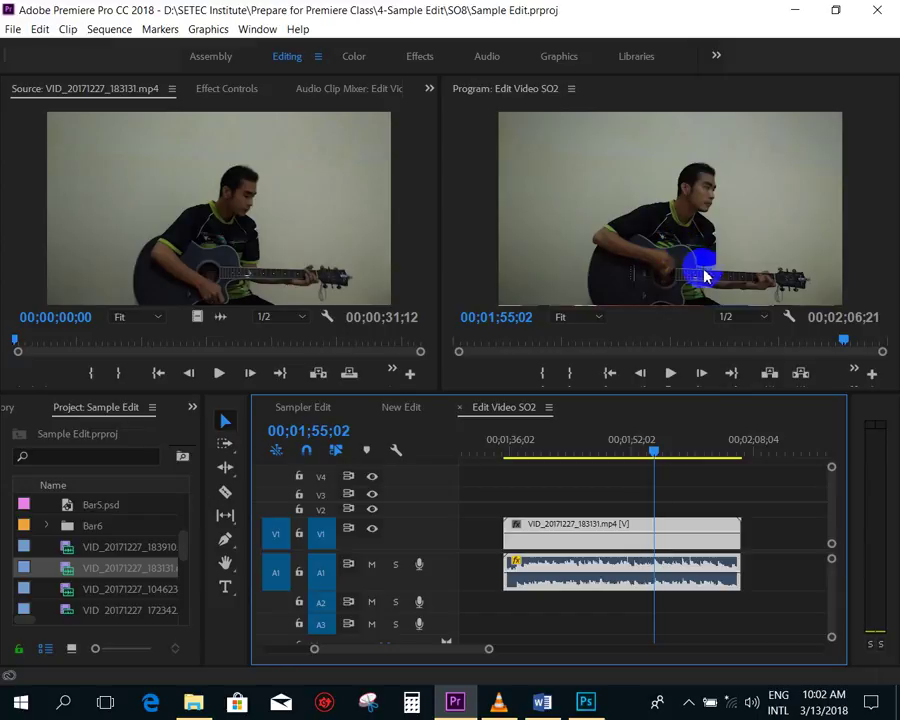
scroll(664, 476, "up", 2)
scroll(686, 490, "down", 2)
scroll(686, 490, "up", 2)
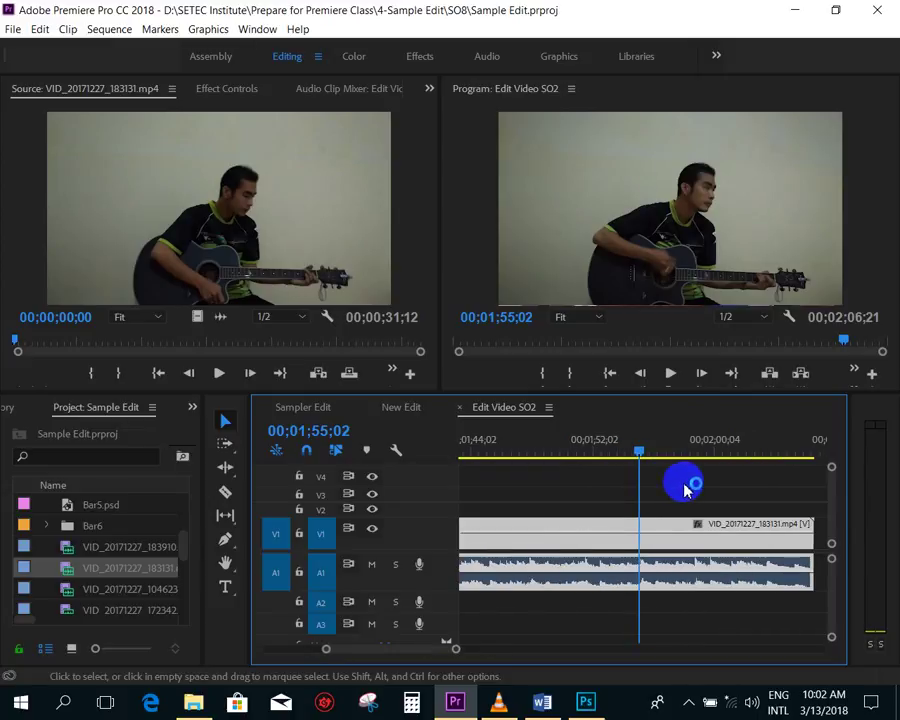
scroll(690, 515, "up", 3)
scroll(690, 518, "down", 3)
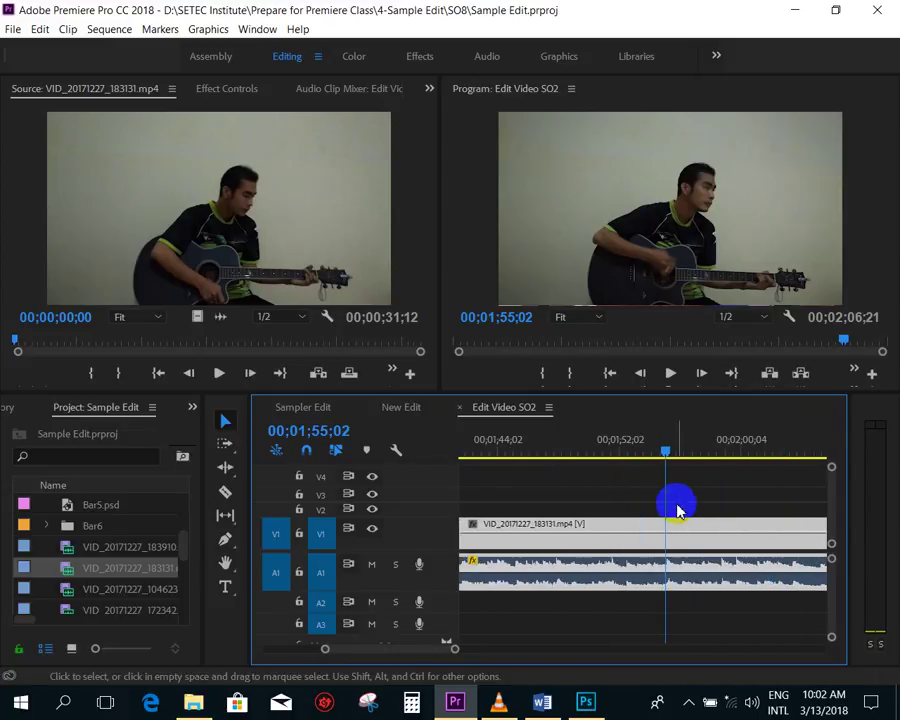
scroll(626, 494, "down", 2)
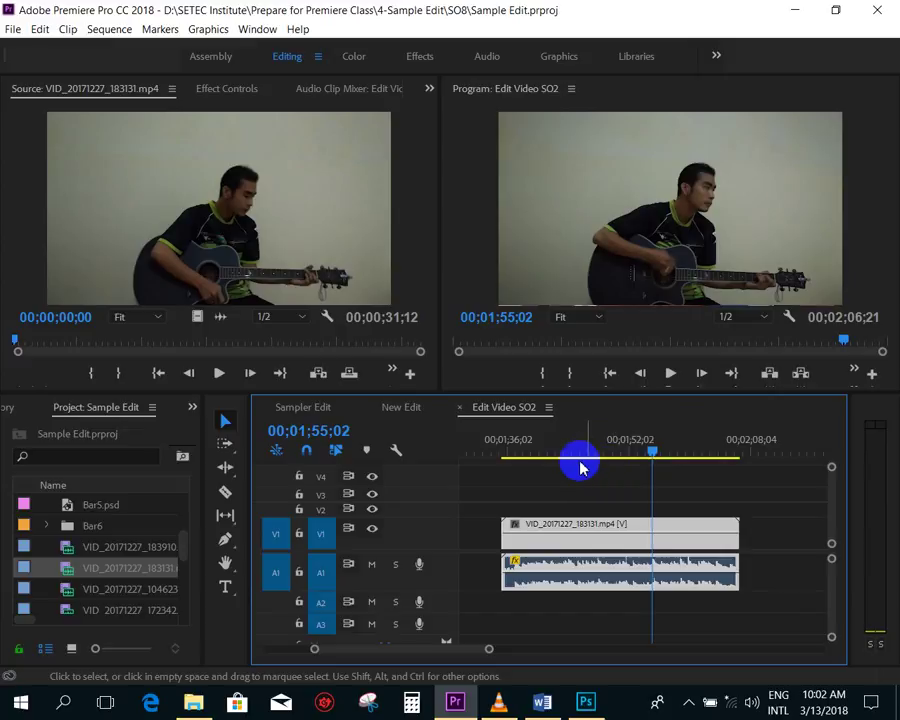
left_click(569, 446)
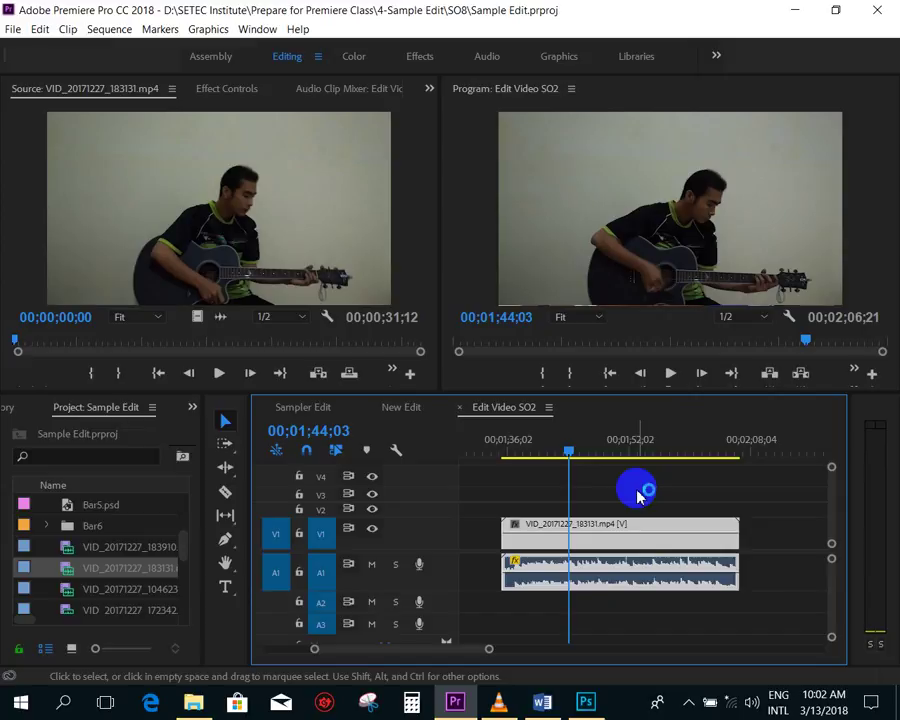
scroll(711, 511, "up", 2)
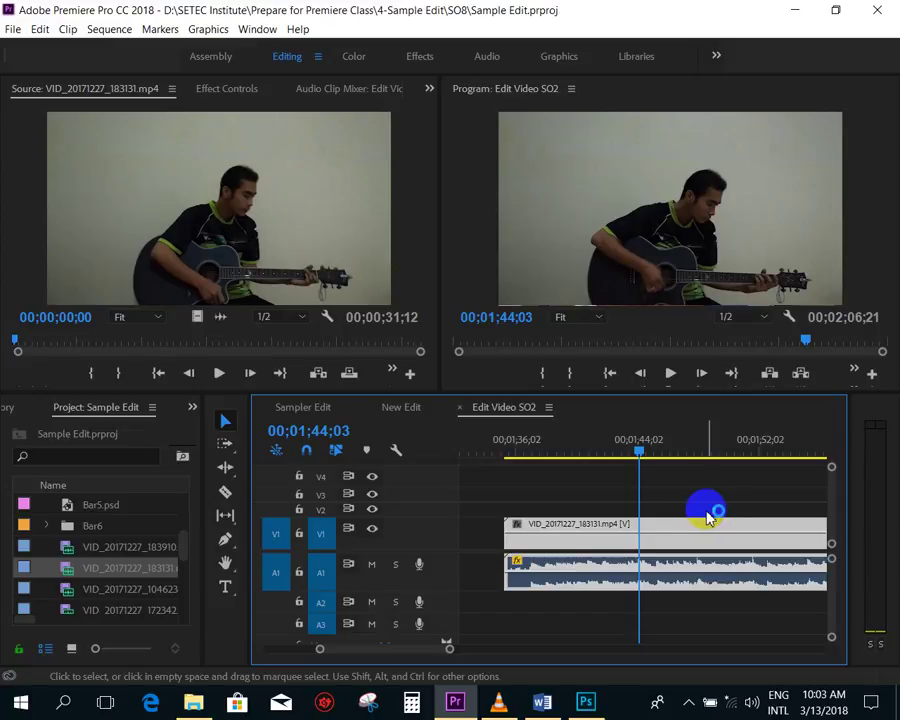
- Select the guitar clip and resize panels to widen the timeline and enlarge the Program monitor
left_click(700, 524)
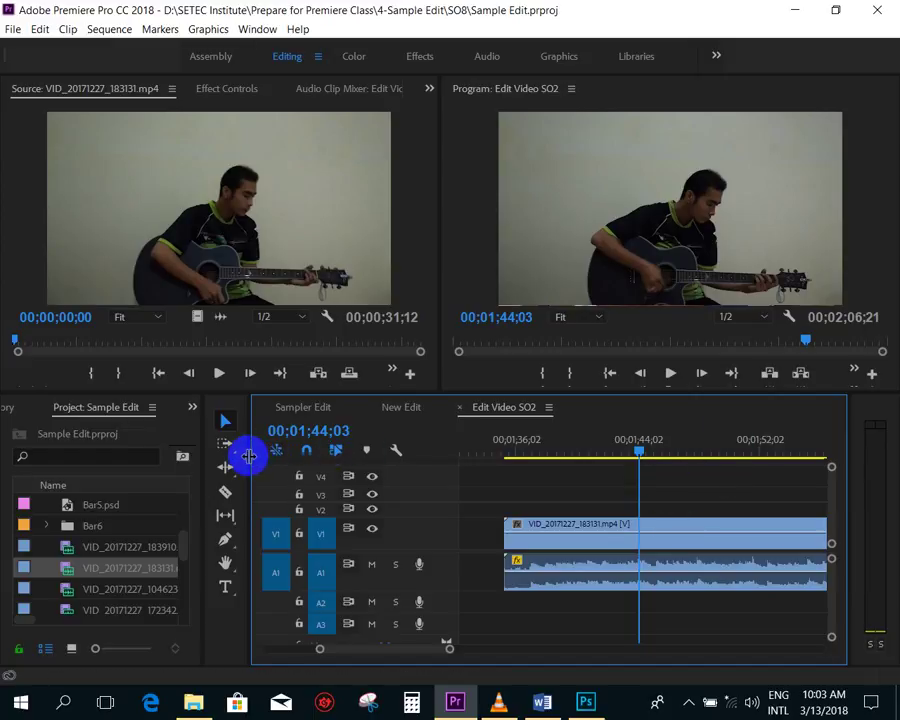
left_click_drag(249, 456, 215, 455)
left_click_drag(424, 386, 228, 386)
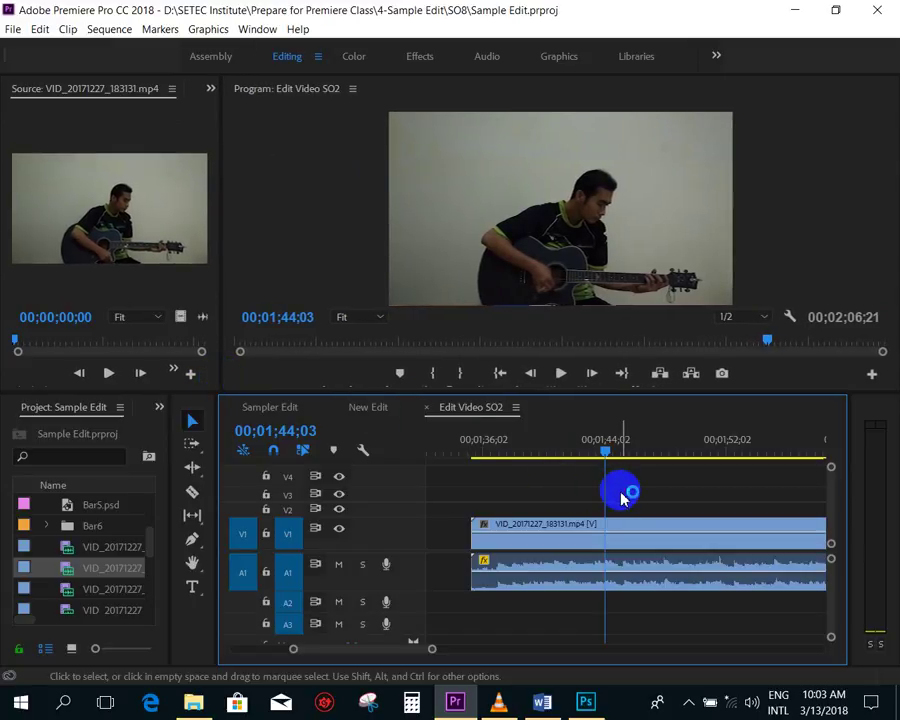
- Scrub back to about 00;01;37 and trim the guitar clip's start later
scroll(621, 497, "down", 1, "alt")
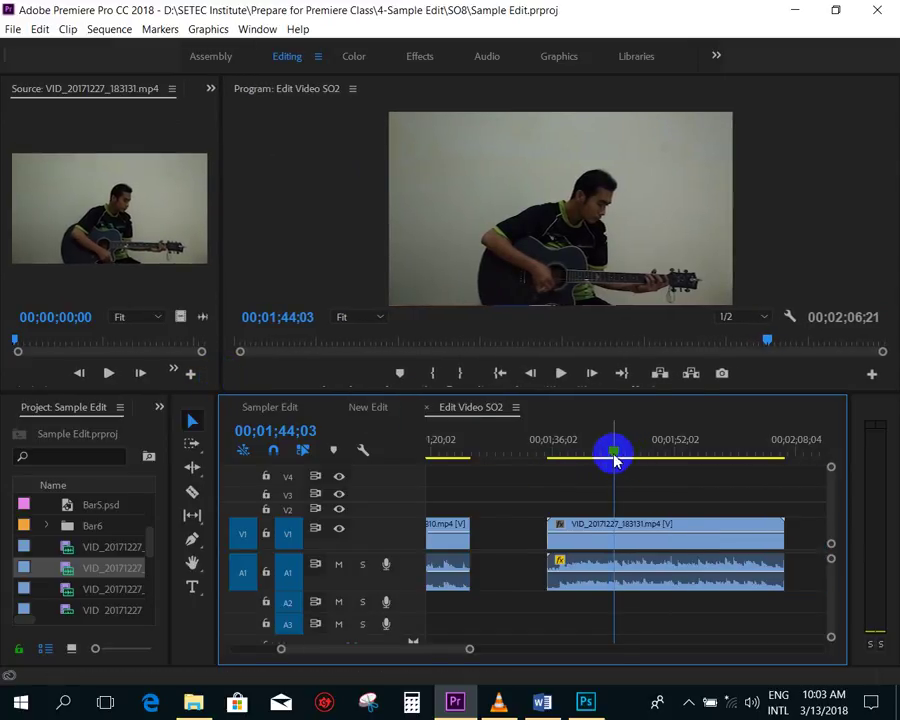
scroll(614, 457, "up", 1, "alt")
left_click_drag(530, 447, 514, 449)
key("space")
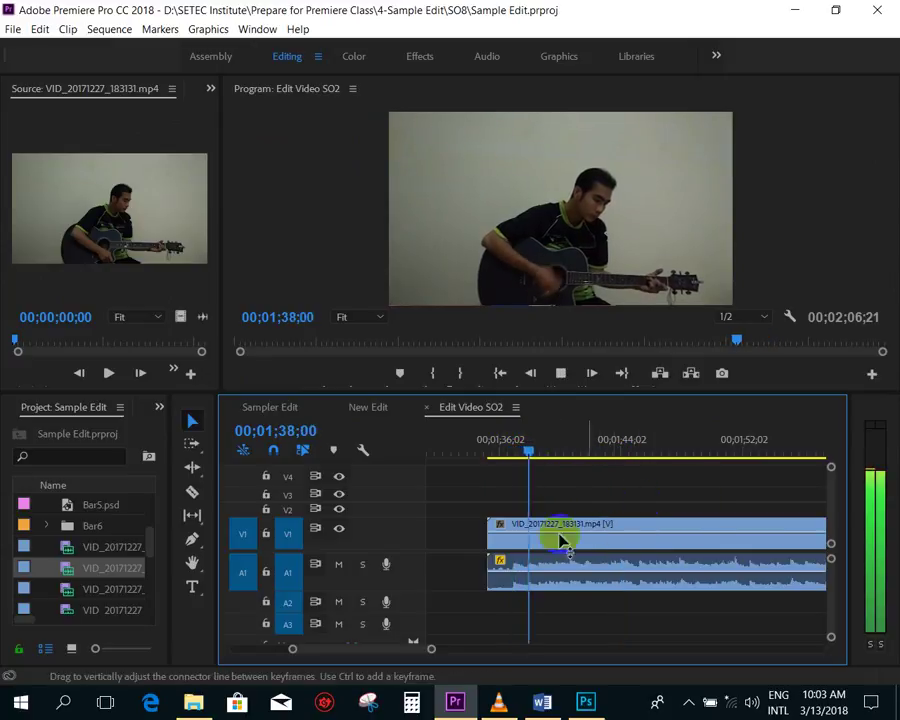
left_click_drag(487, 537, 514, 540)
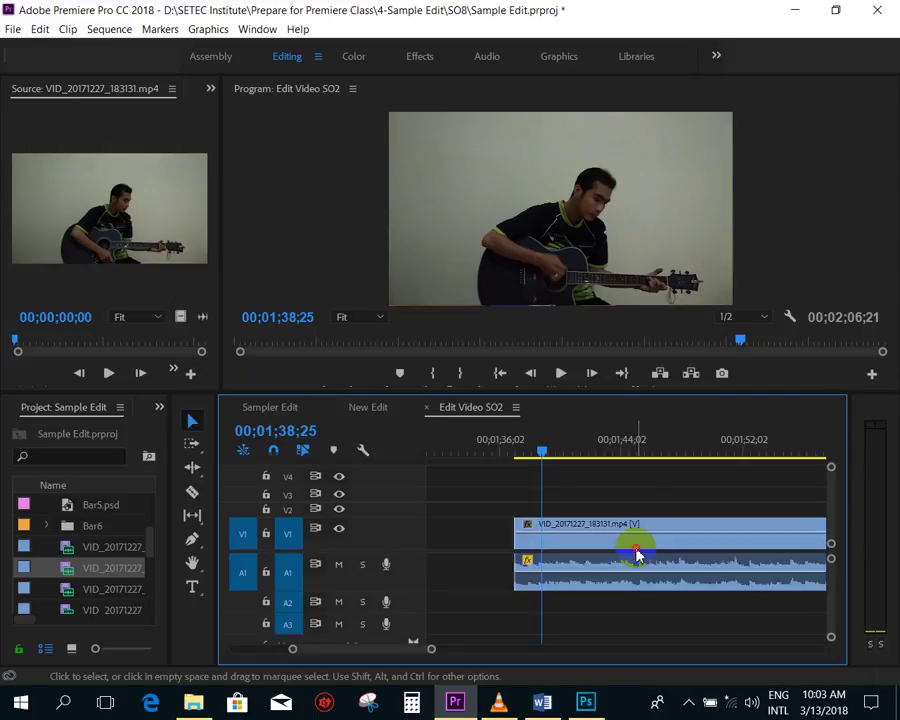
scroll(635, 550, "down", 3, "alt")
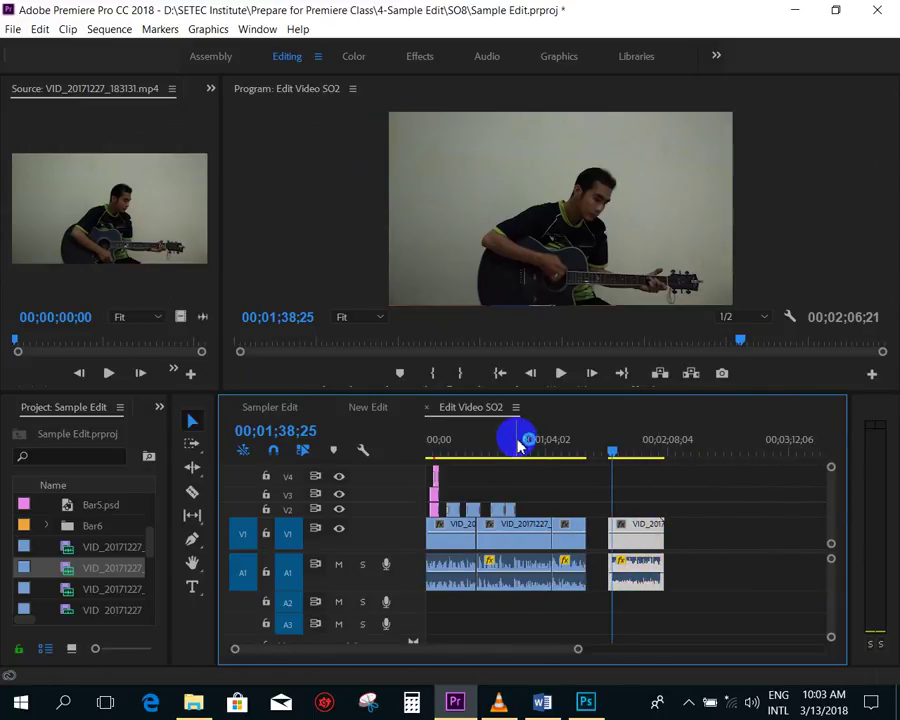
- Move the guitar clip VID_20171227_183131.mp4 up to V2, with its audio on A2
left_click(518, 446)
left_click_drag(645, 611, 640, 518)
key("ctrl+z")
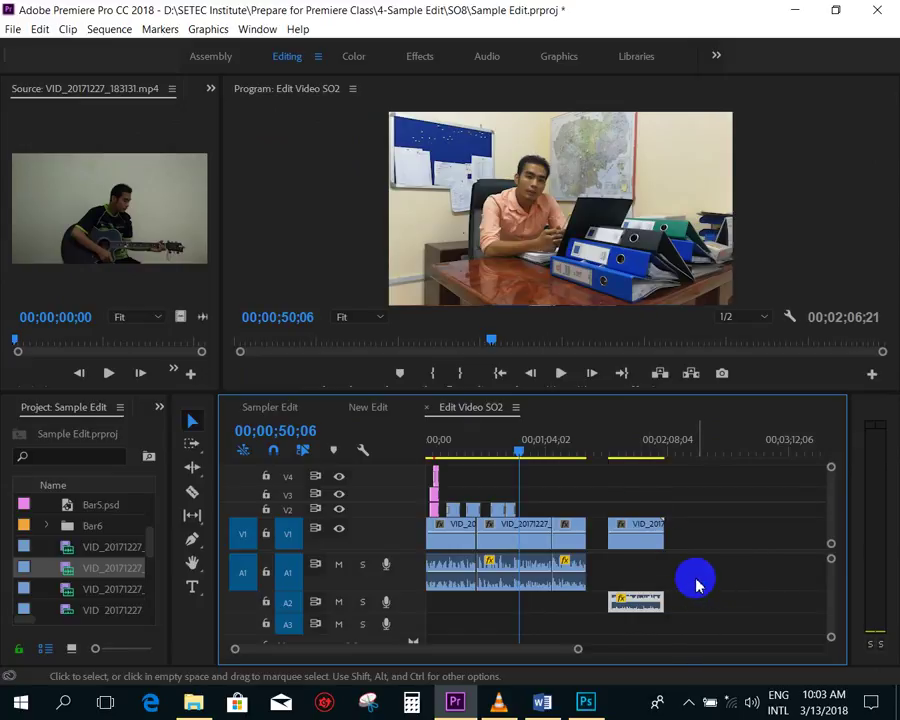
left_click(629, 442)
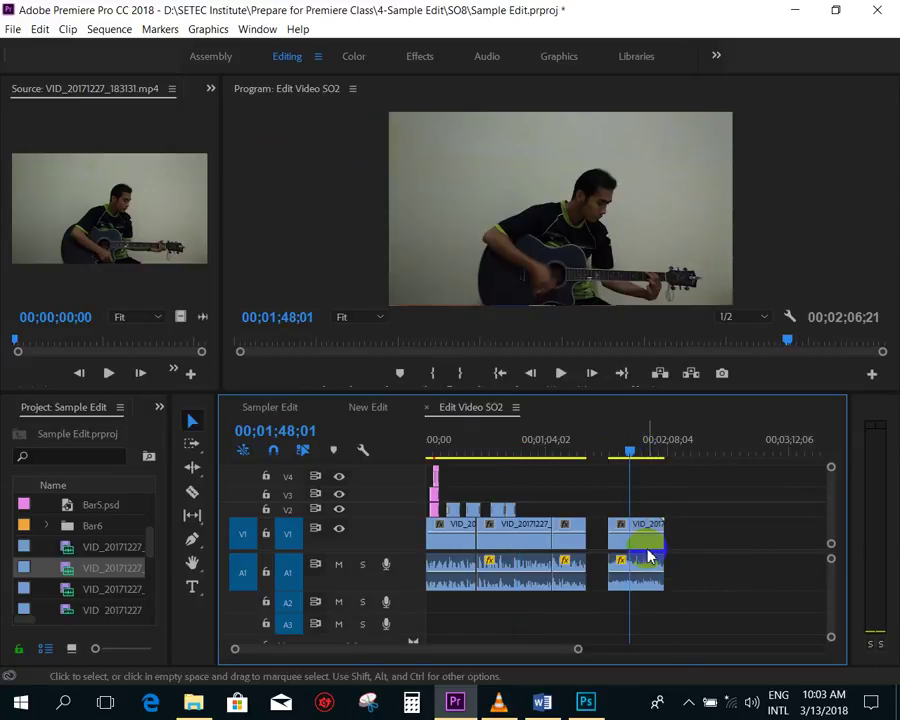
left_click_drag(648, 556, 640, 580)
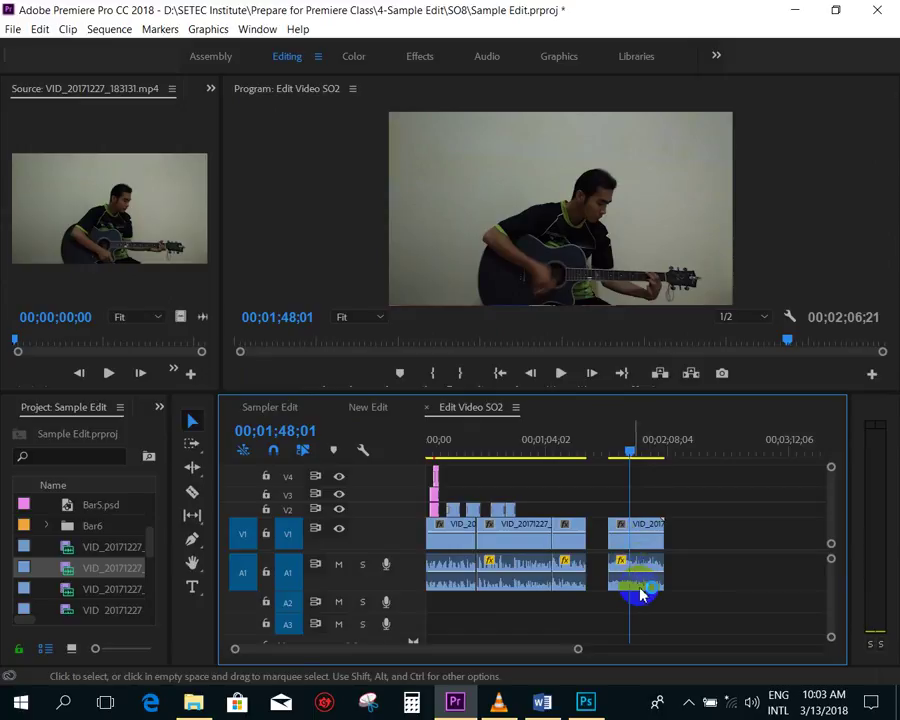
left_click(632, 595)
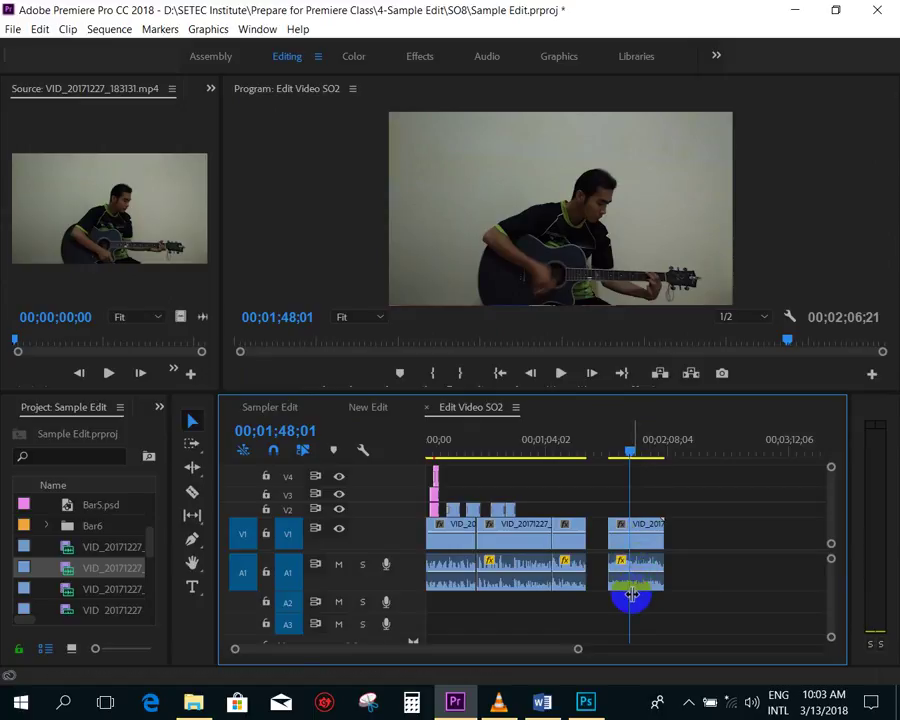
scroll(625, 585, "up", 2)
scroll(640, 528, "down", 2)
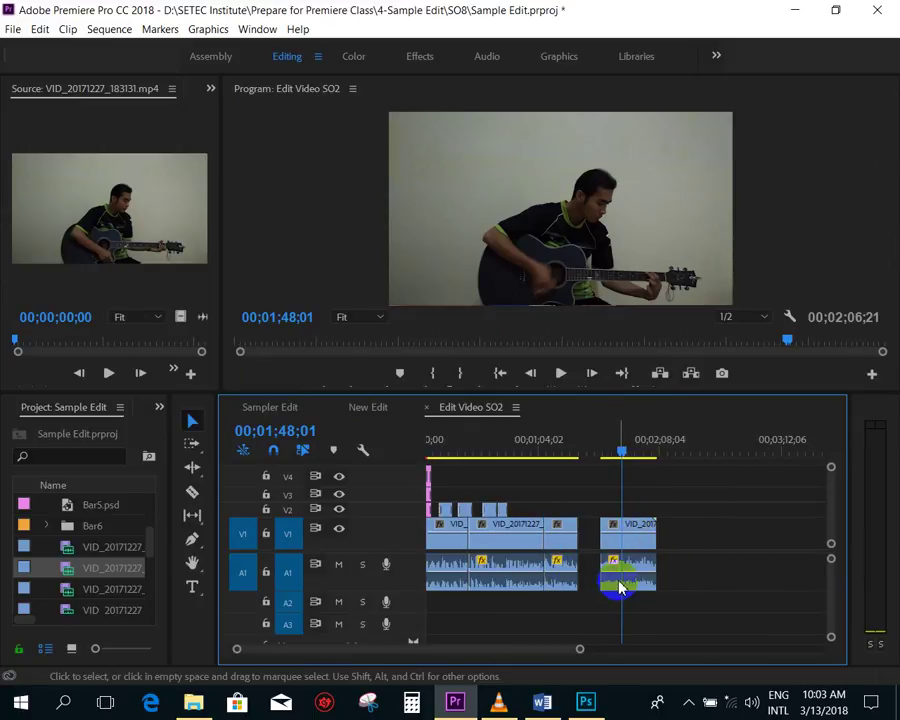
mouse_move(620, 588)
left_mouse_down()
mouse_move(641, 578)
mouse_move(629, 602)
left_mouse_up()
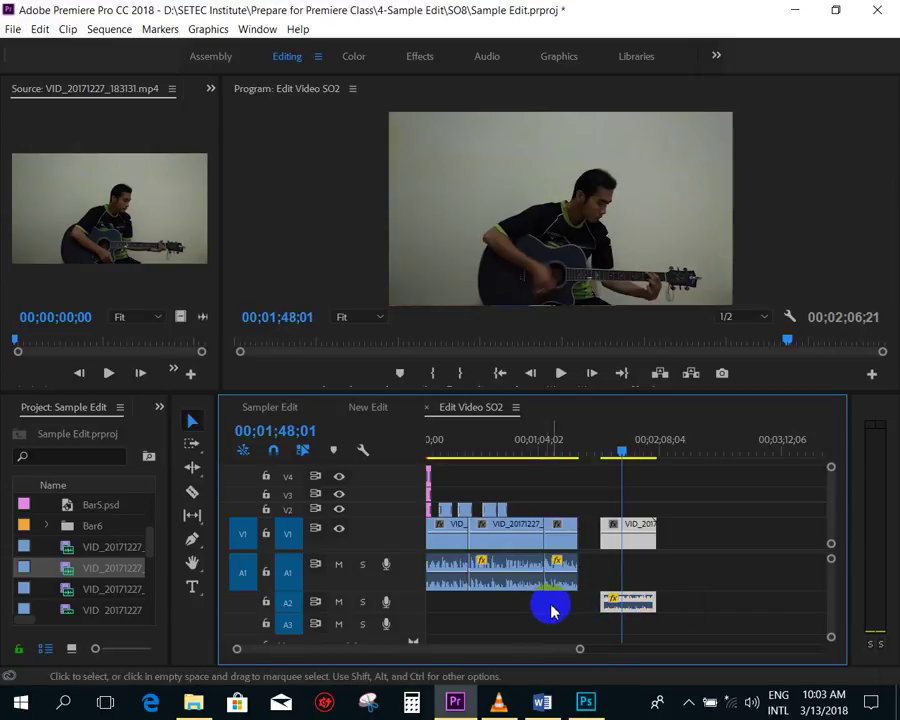
left_click_drag(638, 536, 640, 513)
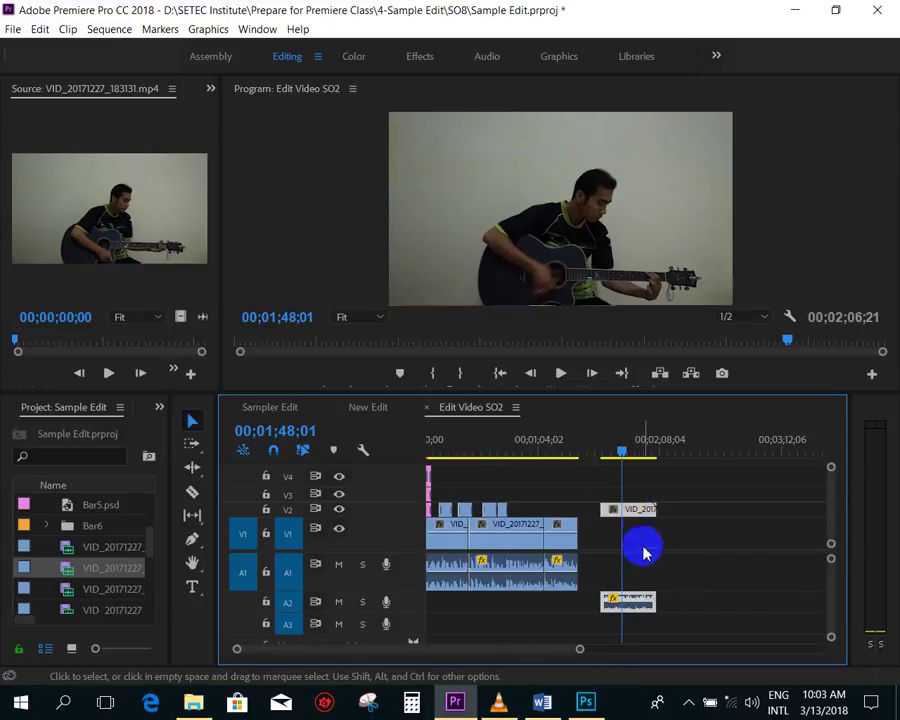
left_click_drag(633, 600, 566, 606)
- Play from 00;00;50, test sliding the guitar overlay earlier, then undo that move
left_click(493, 449)
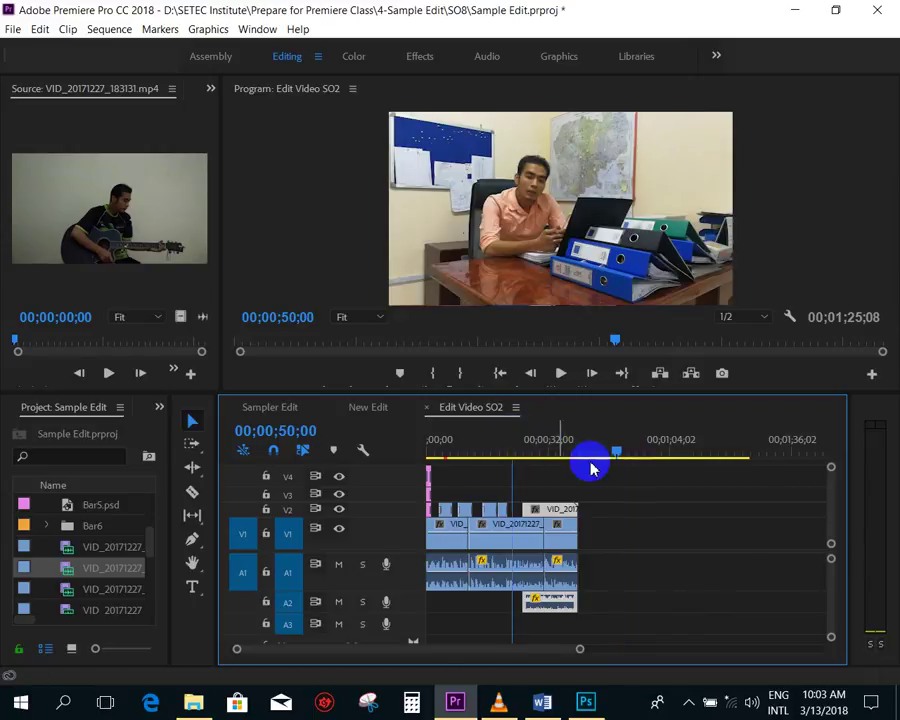
key("=")
key("space")
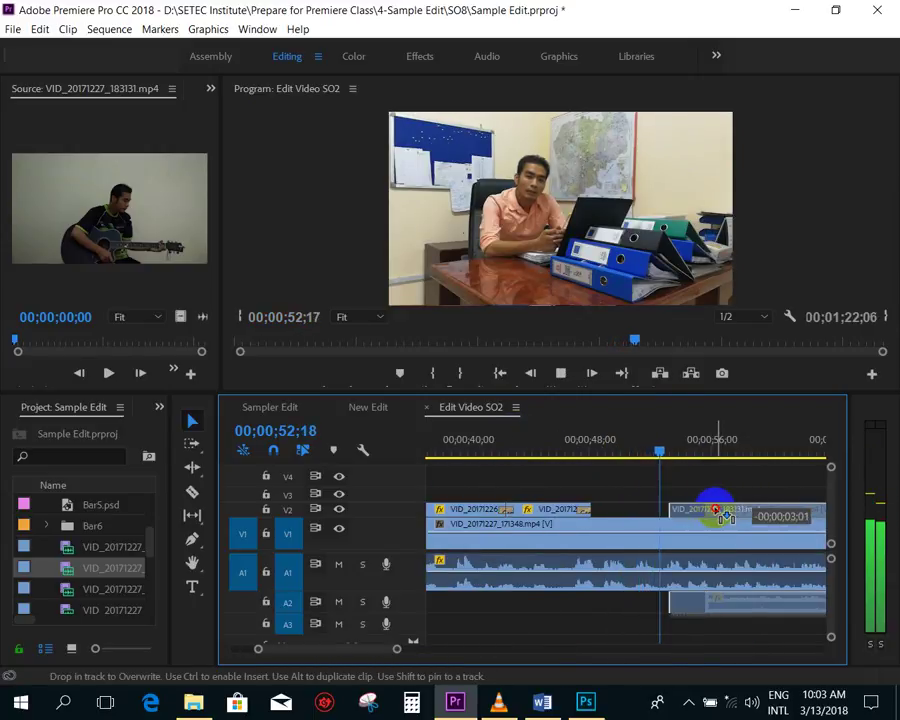
left_click_drag(752, 521, 733, 514)
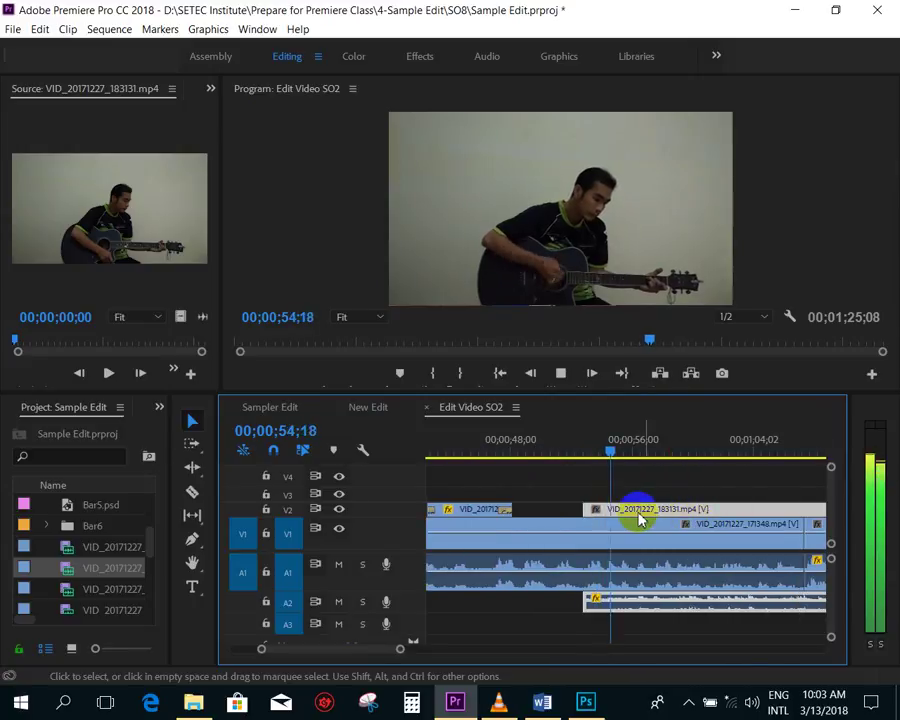
key("space")
key("ctrl+z")
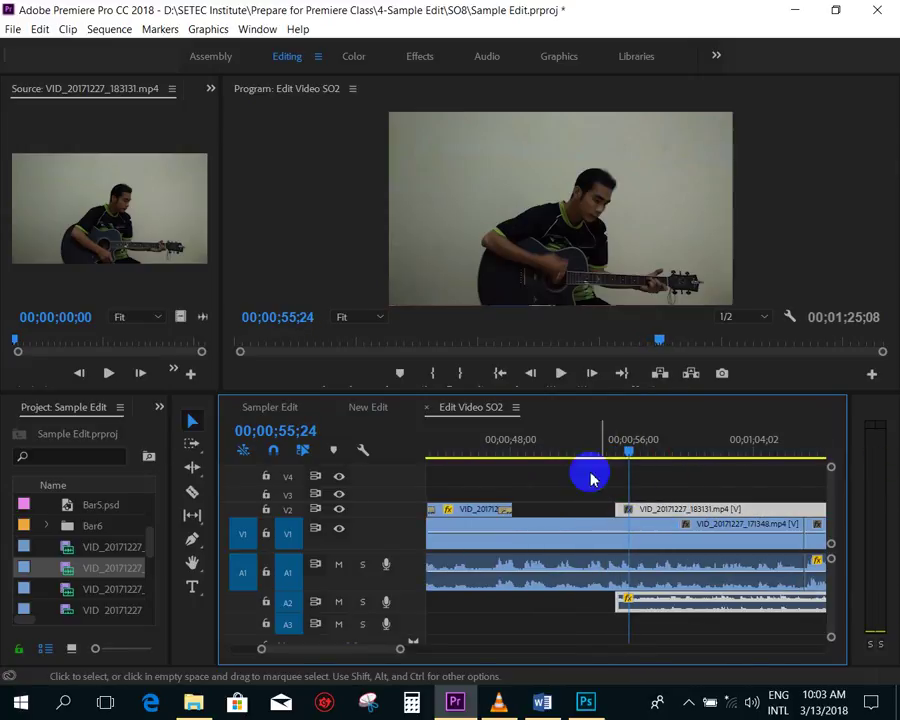
- Put the playhead back on the office shot at 00;00;51;15
left_click(587, 510)
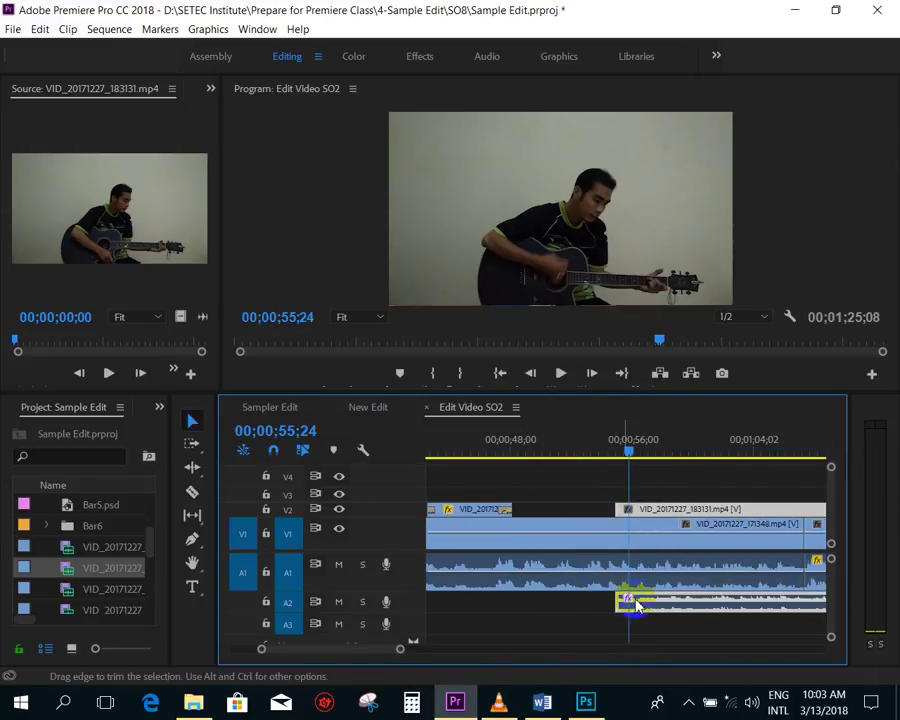
left_click(588, 576)
left_click(621, 591)
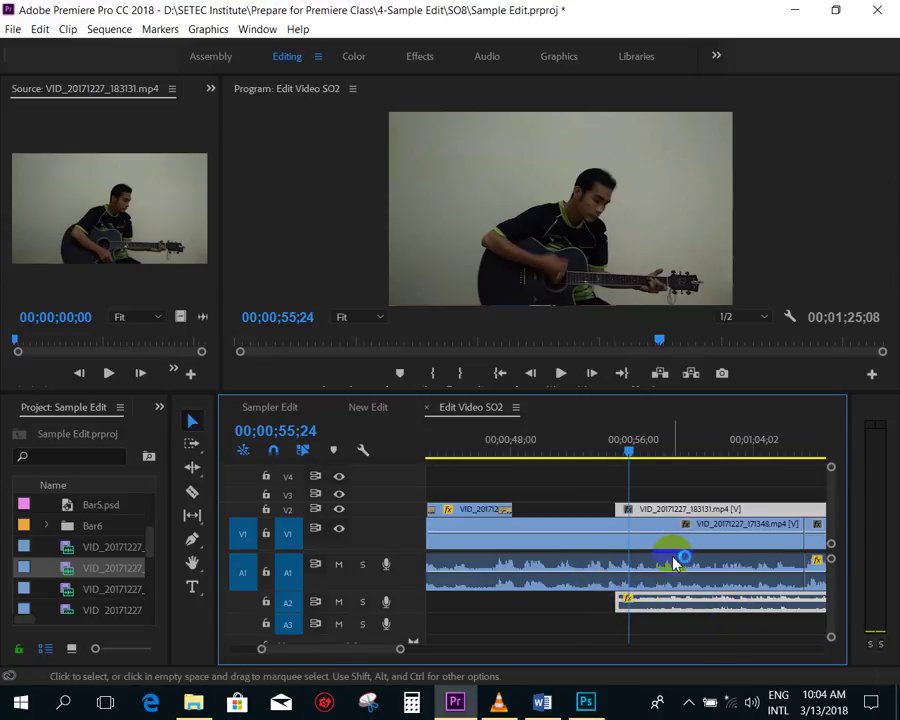
left_click(566, 450)
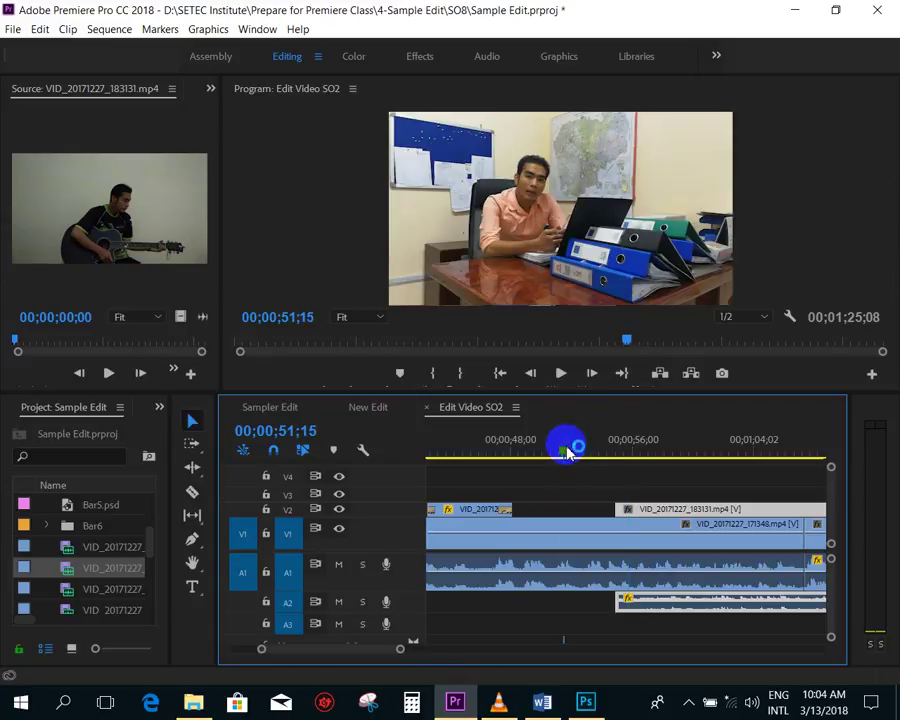
- In Sampler Edit, review around 1;06;09, then add and delete two A2 volume keyframes
left_click(272, 409)
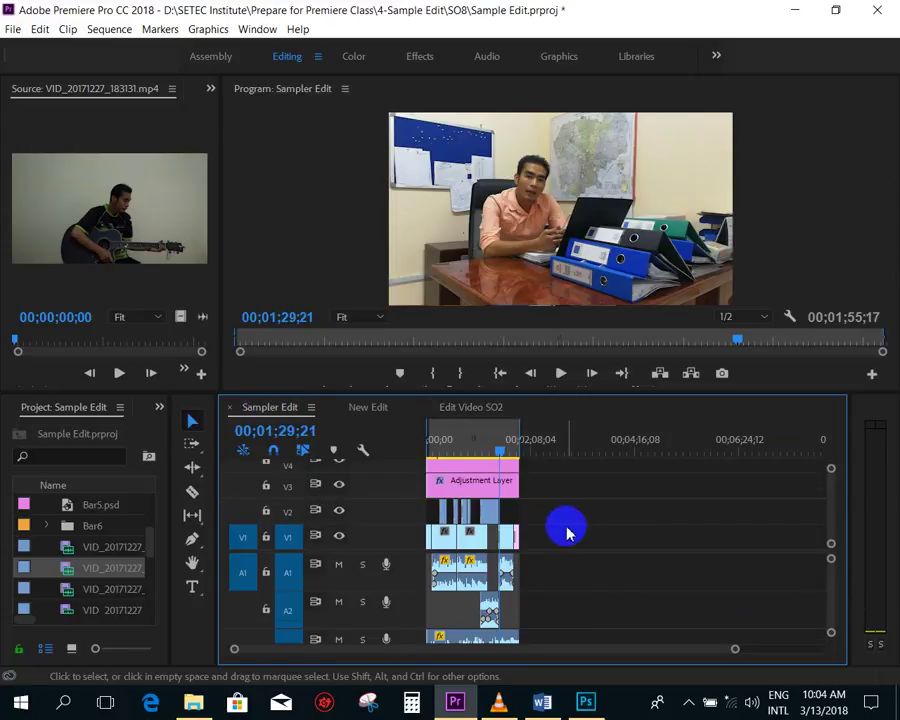
left_click(484, 446)
key("backslash")
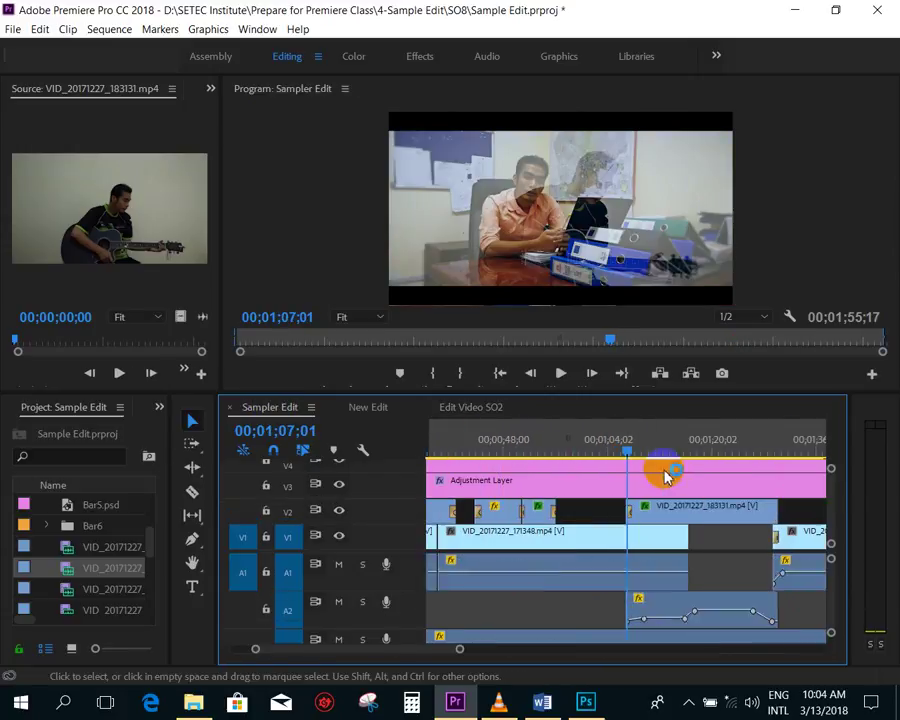
key("equal")
left_click(610, 440)
left_click_drag(610, 440, 466, 452)
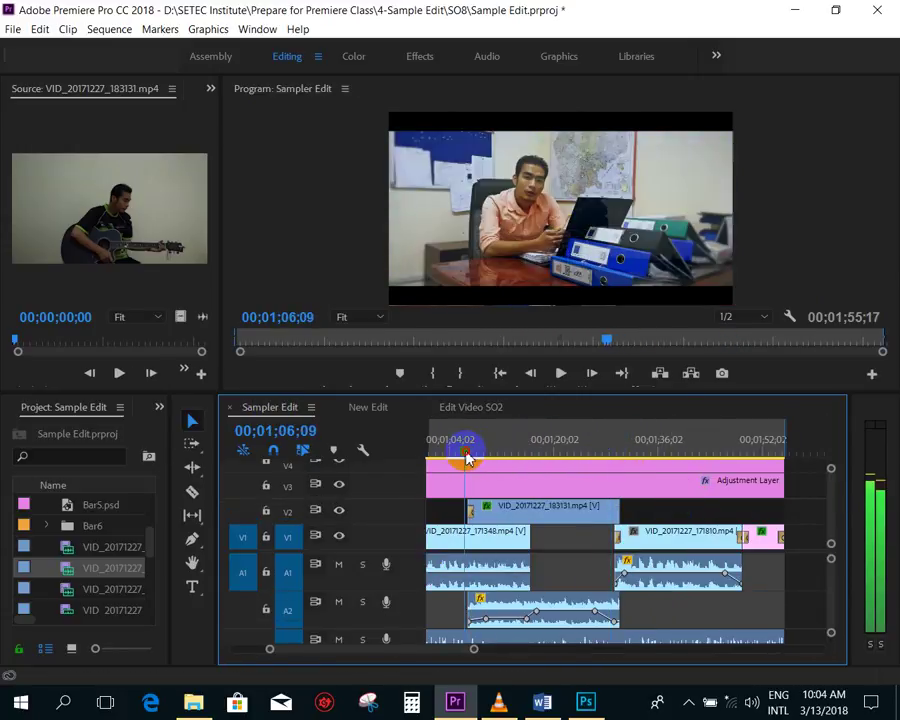
left_click(526, 619, "ctrl")
left_click_drag(546, 612, 546, 626)
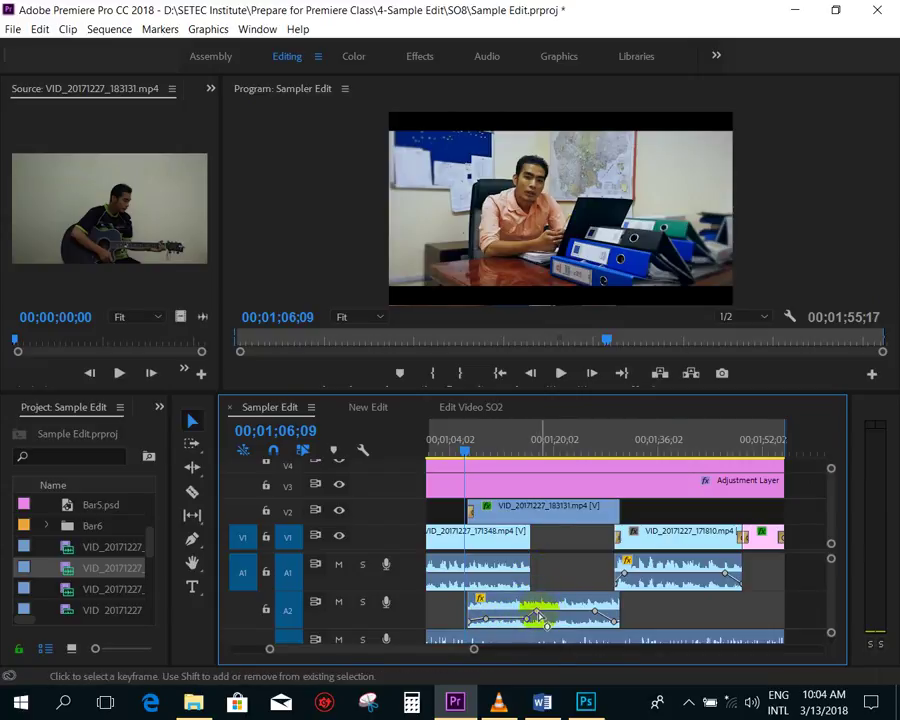
key("Delete")
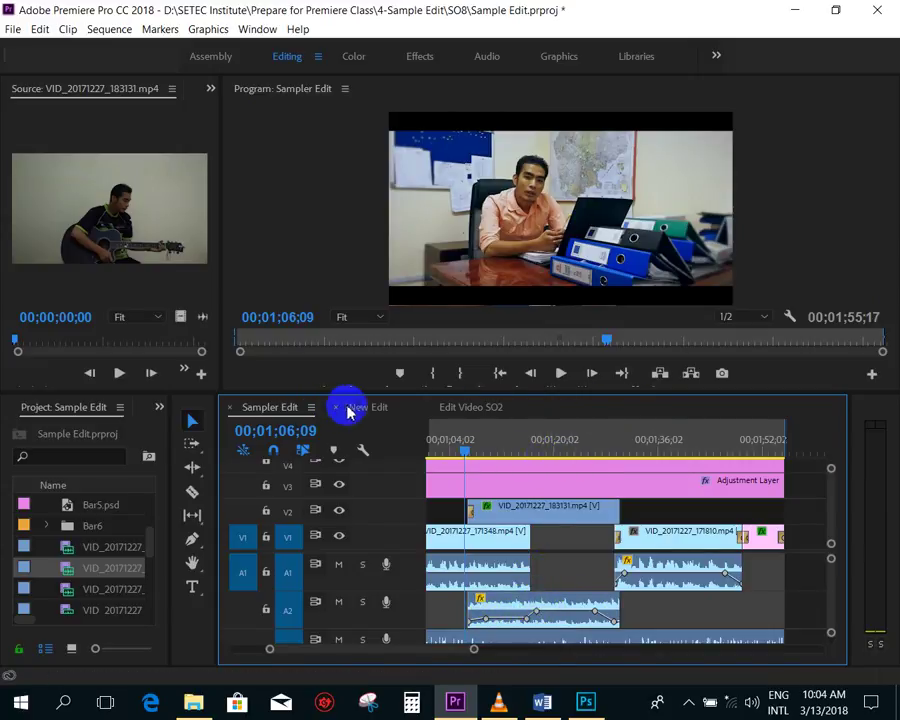
- In Edit Video SO2, delete the last V1/A1 clip VID_20171227_171810, stopping at 01;01;01
left_click(462, 408)
key("space")
scroll(713, 508, "down", 2)
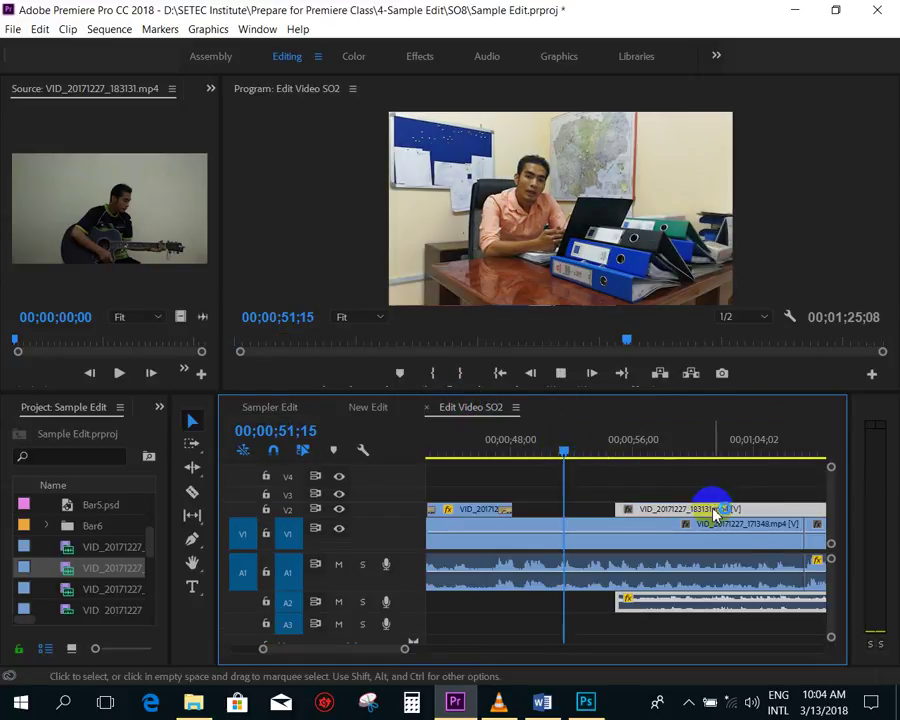
key("minus")
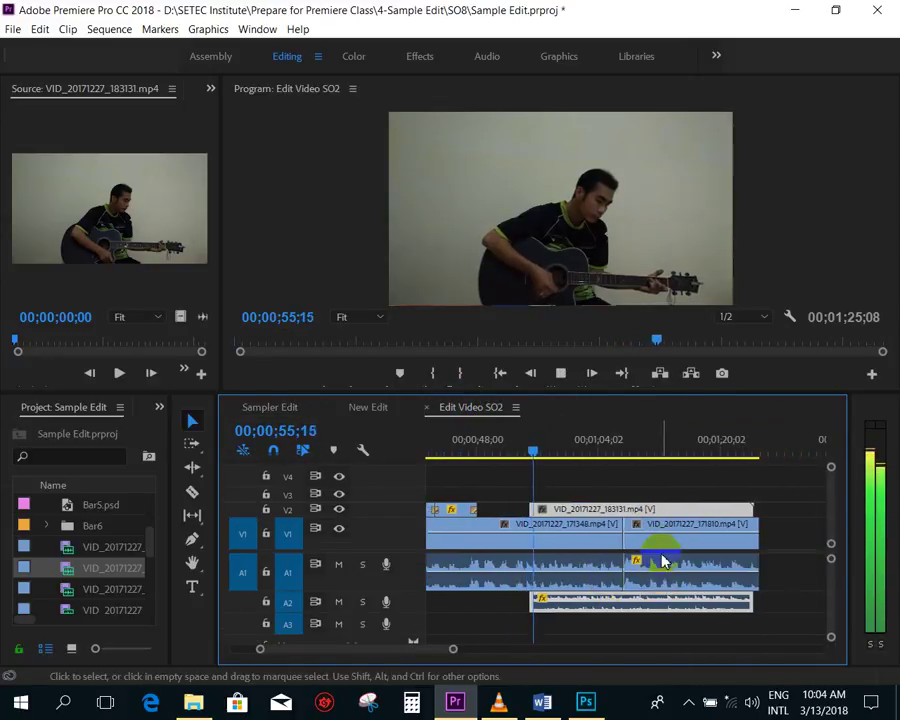
key("minus")
left_click_drag(663, 548, 733, 537)
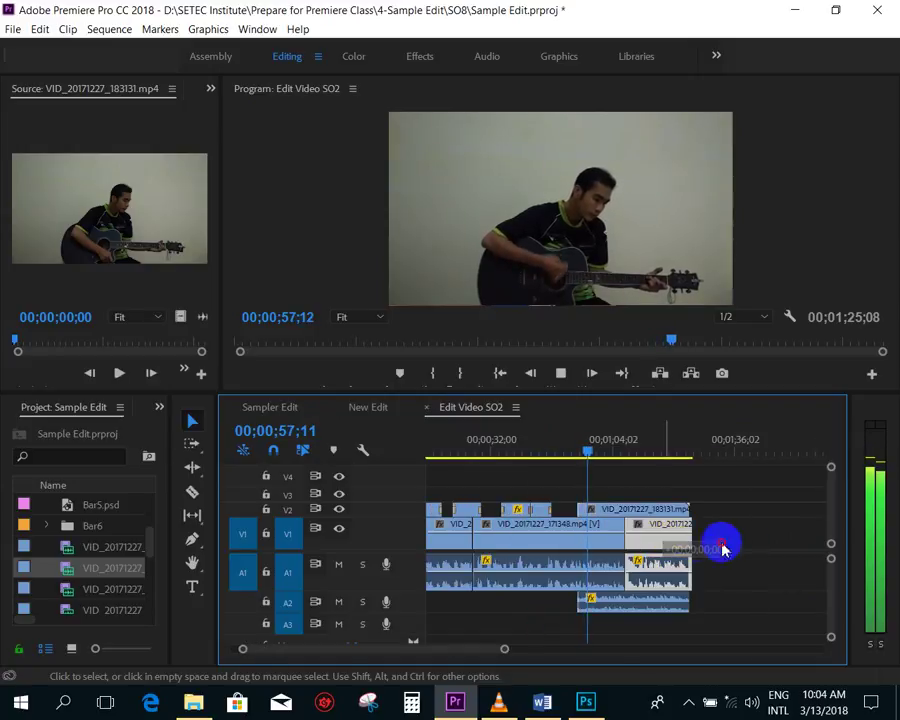
key("equal")
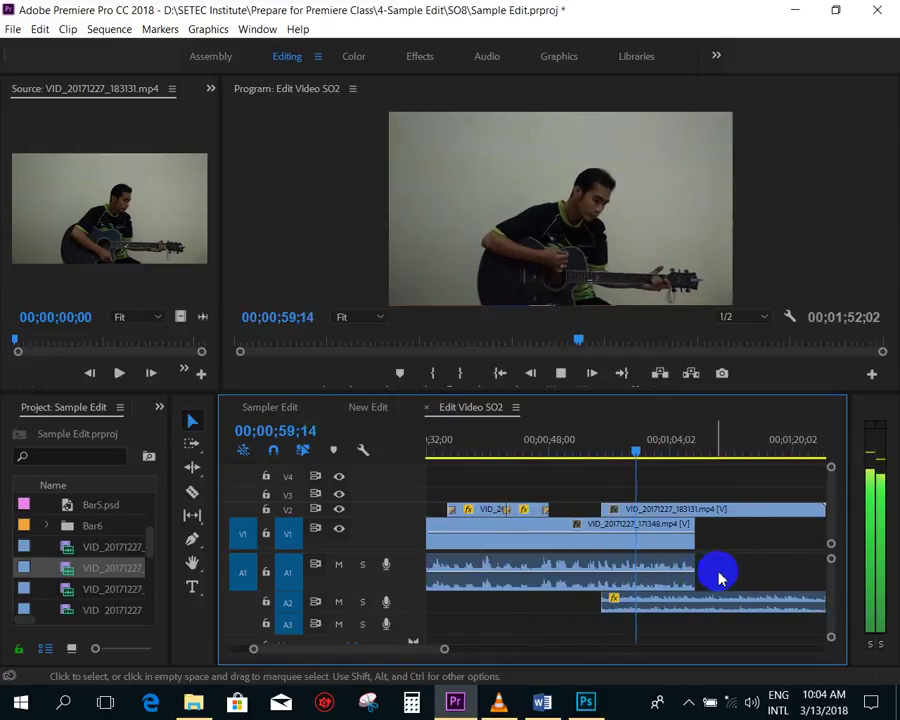
key("space")
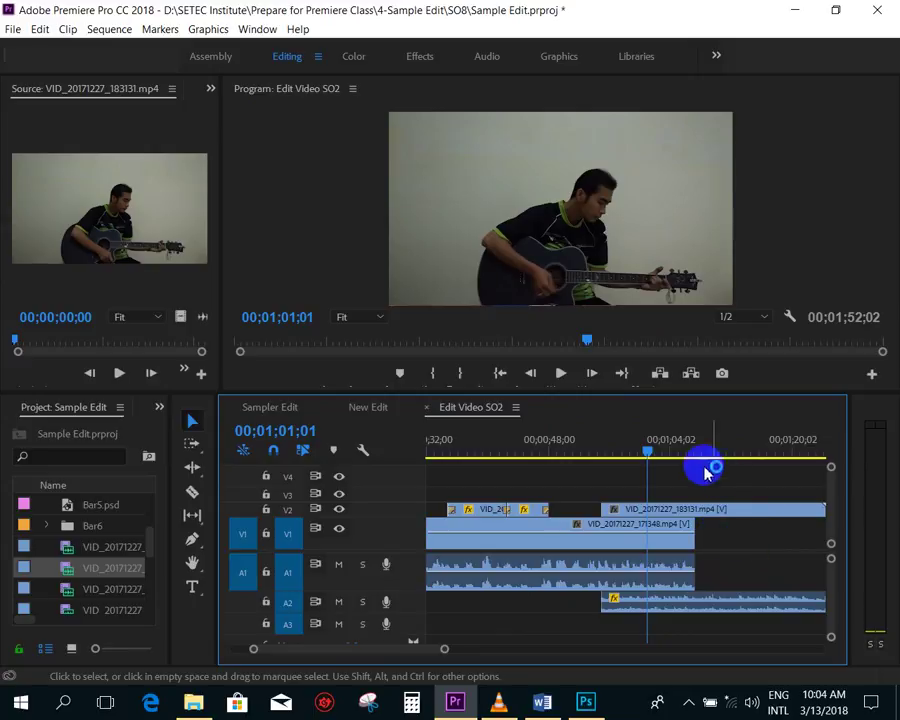
key("equal")
left_click(712, 600)
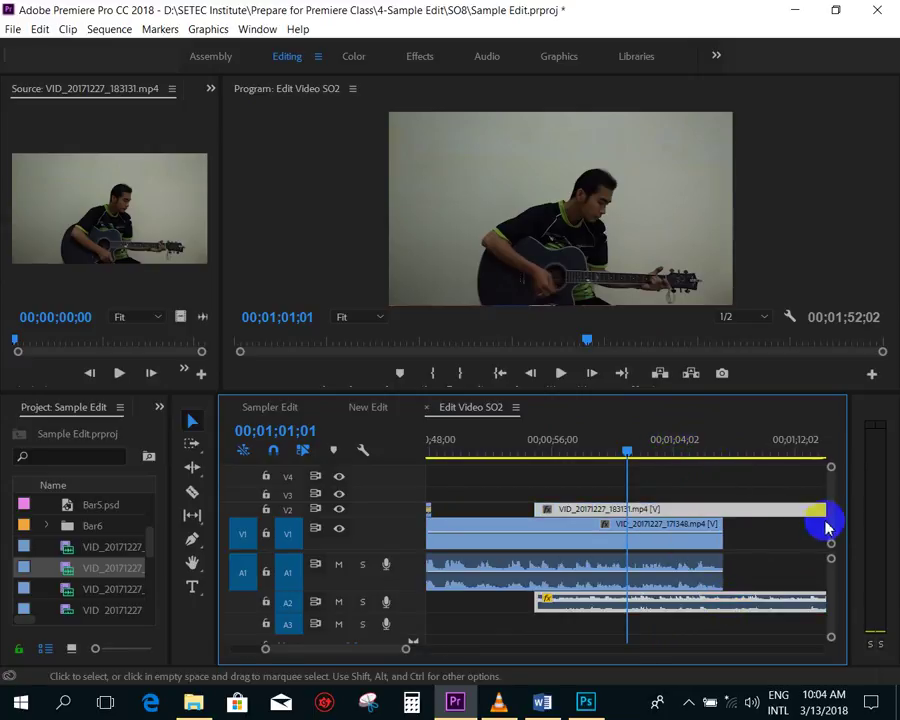
left_click_drag(831, 561, 833, 556)
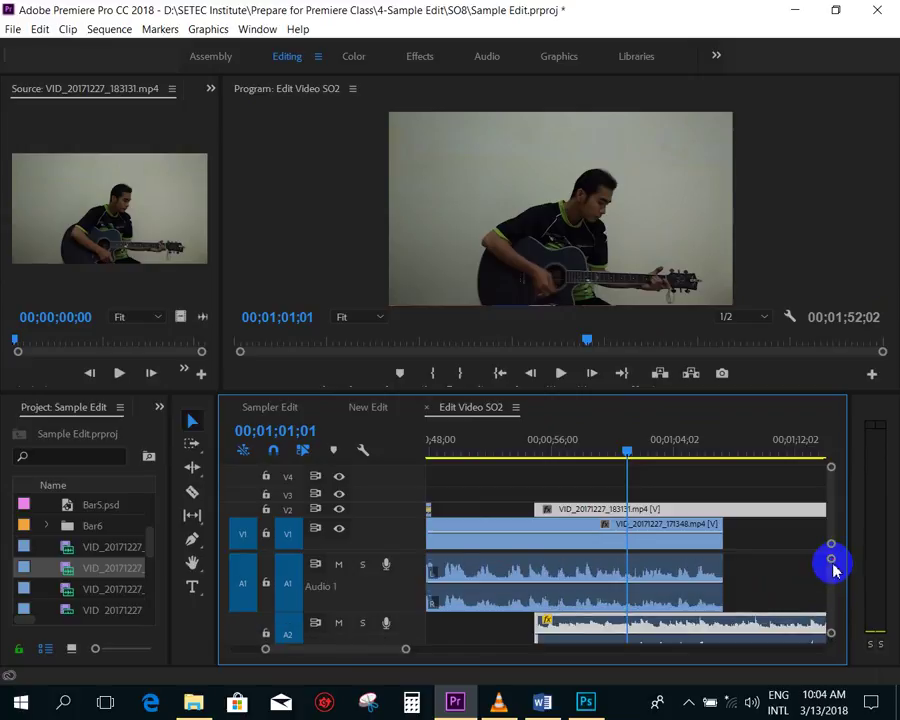
- Make the timeline panel taller and try dragging the A2 clip's volume line
left_click_drag(696, 394, 692, 346)
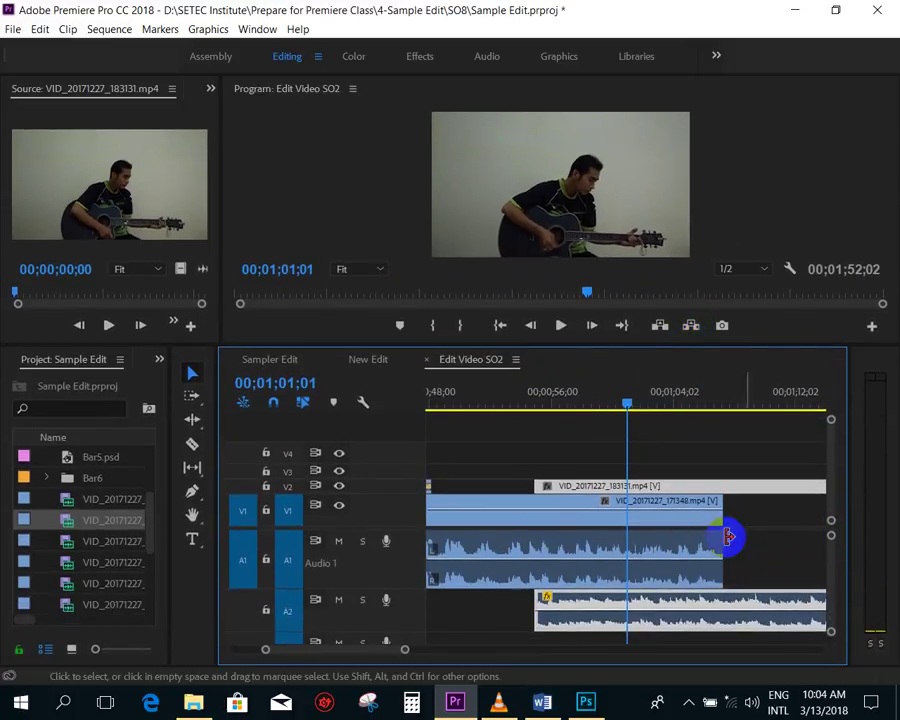
left_click(450, 612)
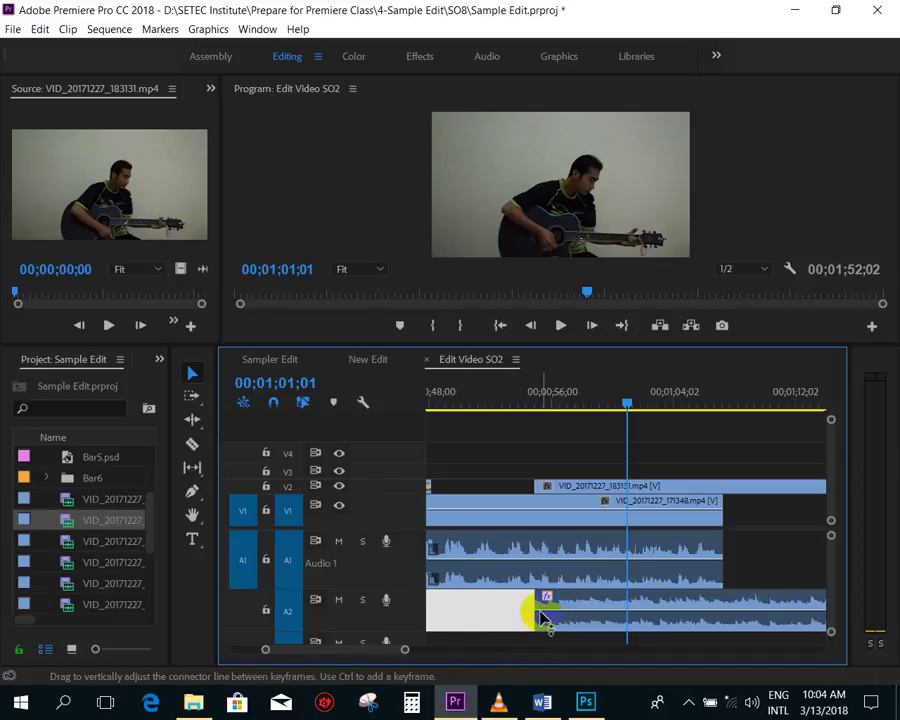
left_click_drag(541, 617, 570, 618)
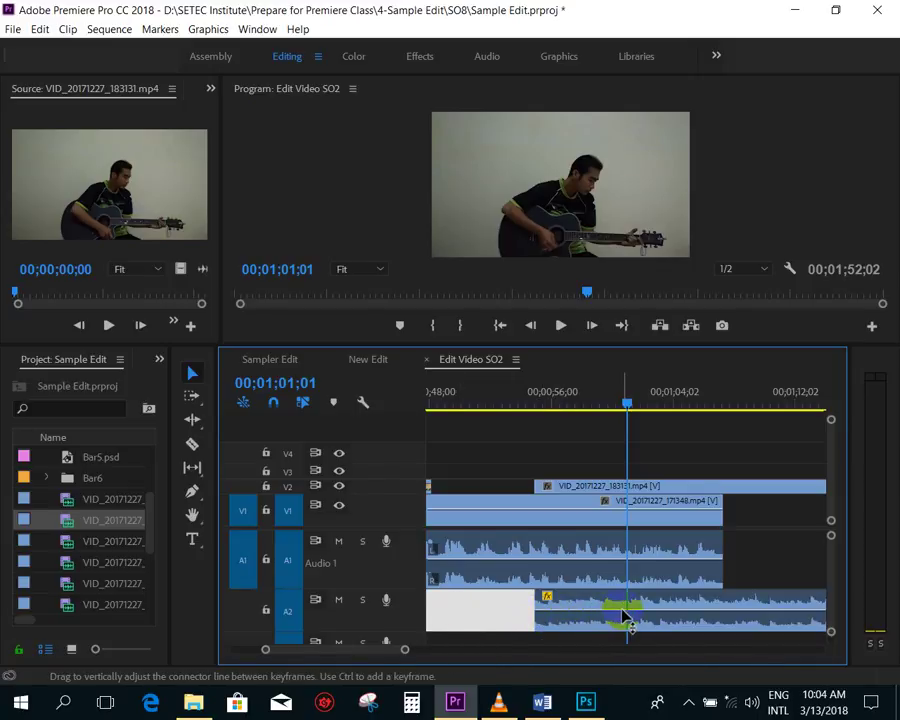
- Turn on Show Audio Keyframes in the Timeline display settings
left_click(365, 402)
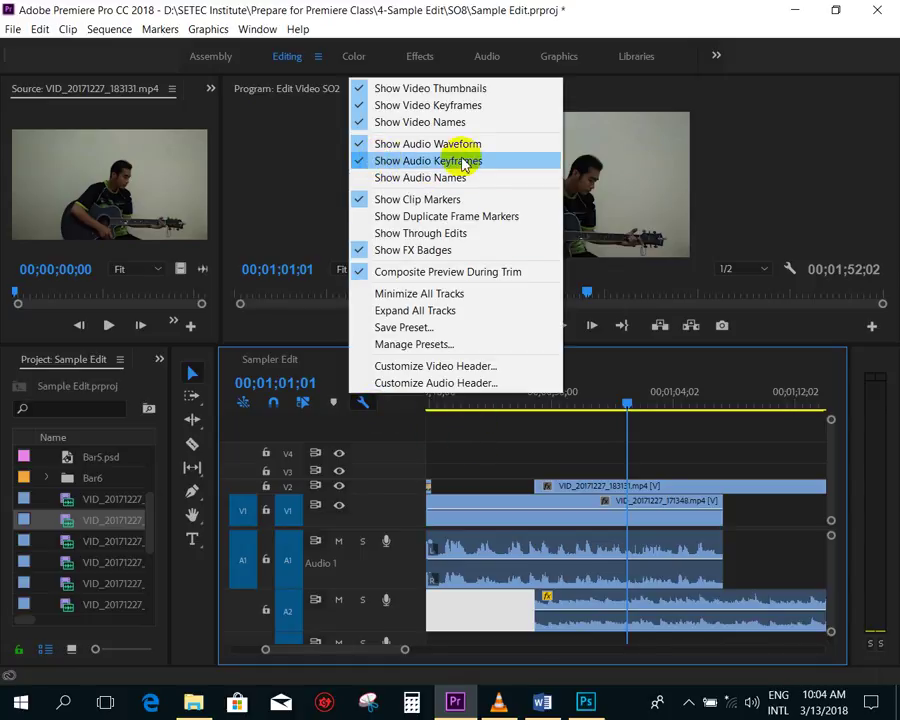
left_click(463, 163)
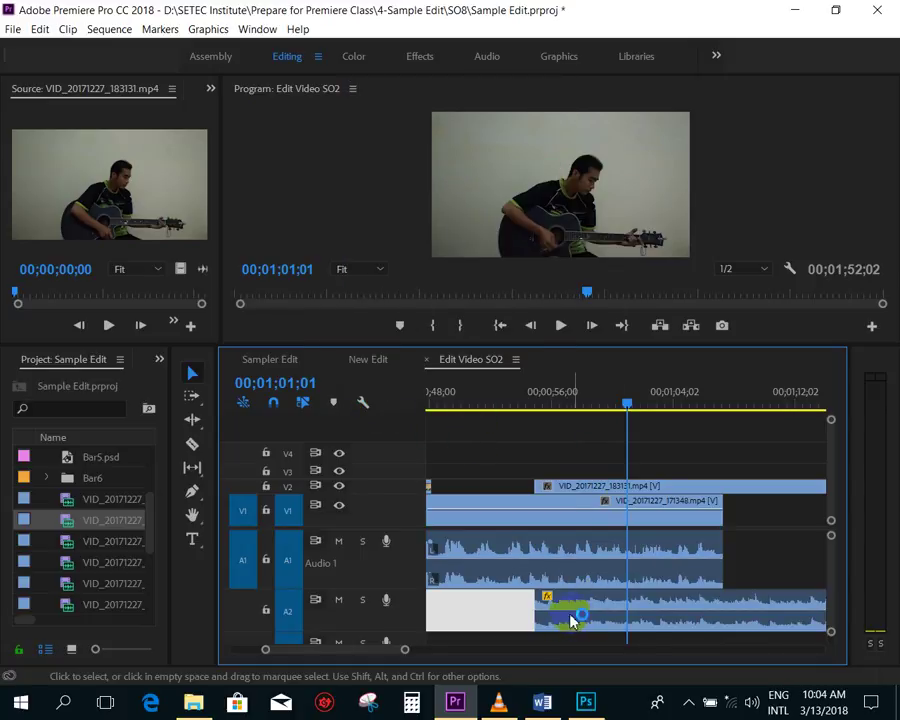
left_click(537, 603)
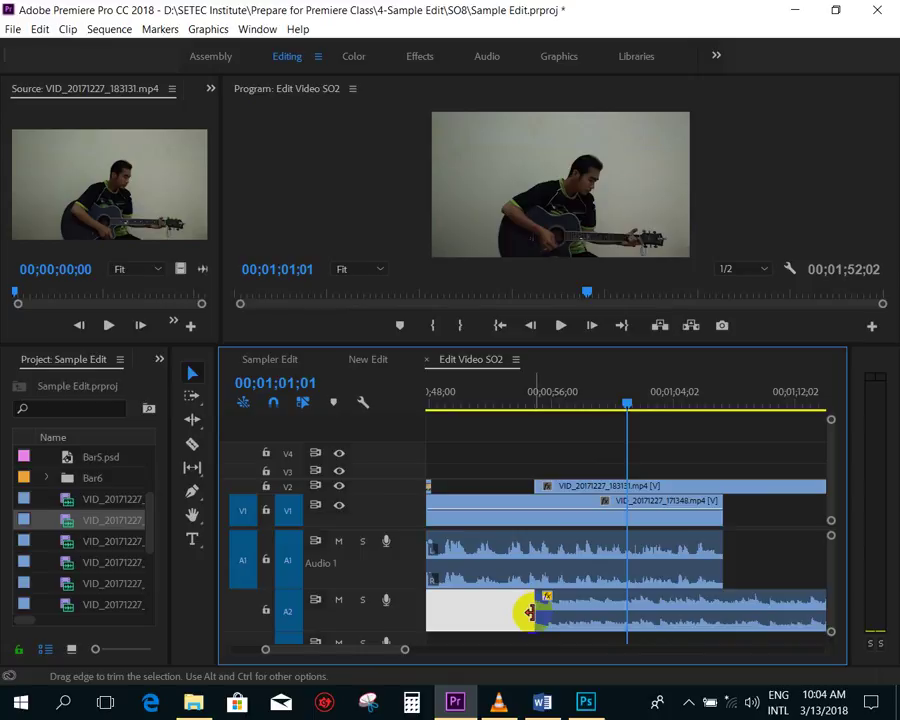
left_click(363, 403)
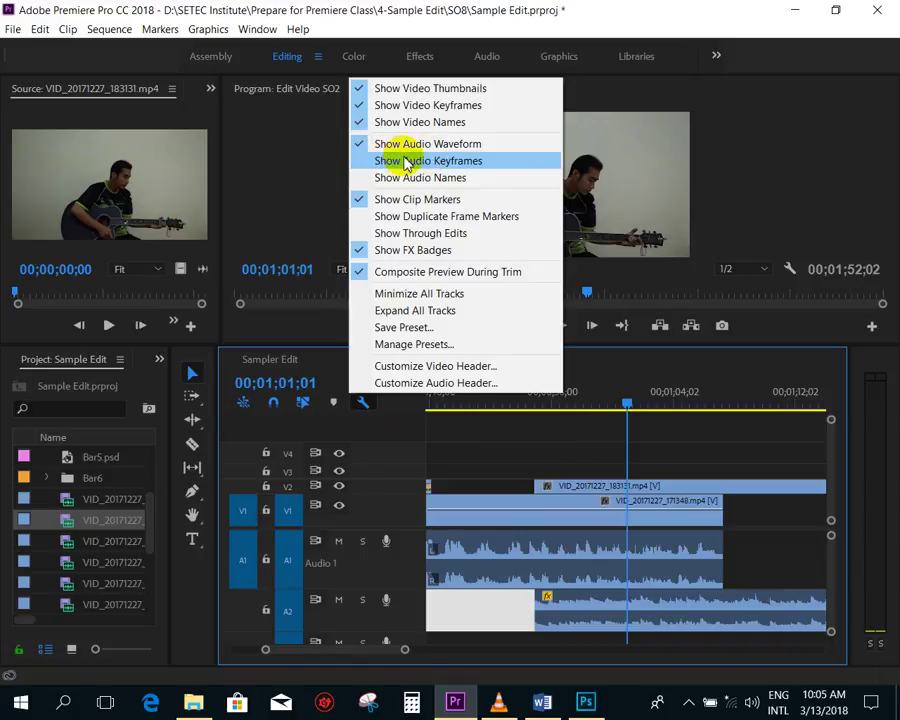
left_click(457, 165)
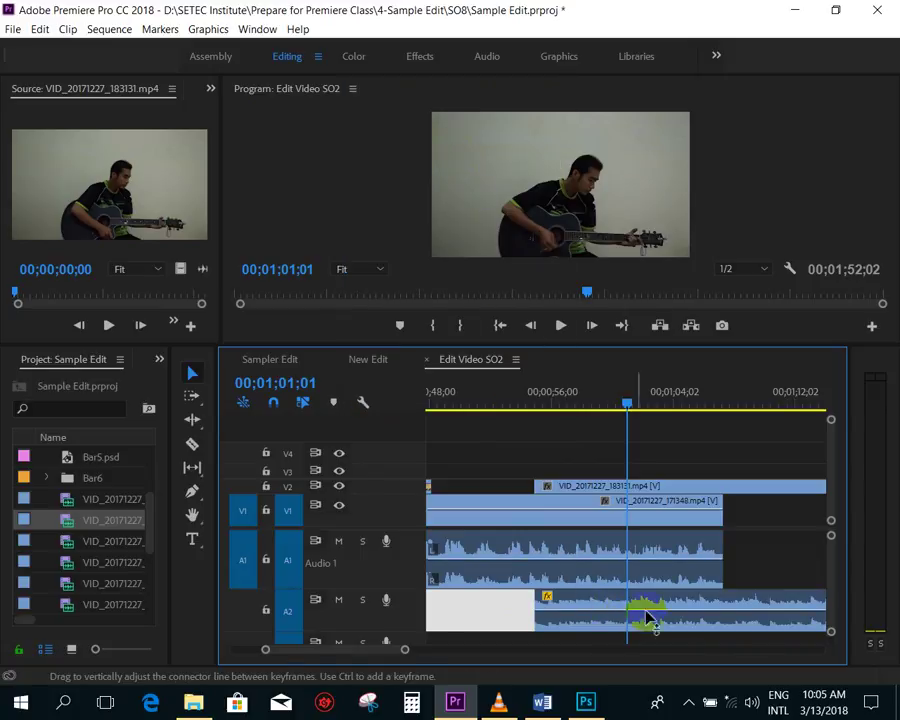
scroll(520, 520, "down", 2)
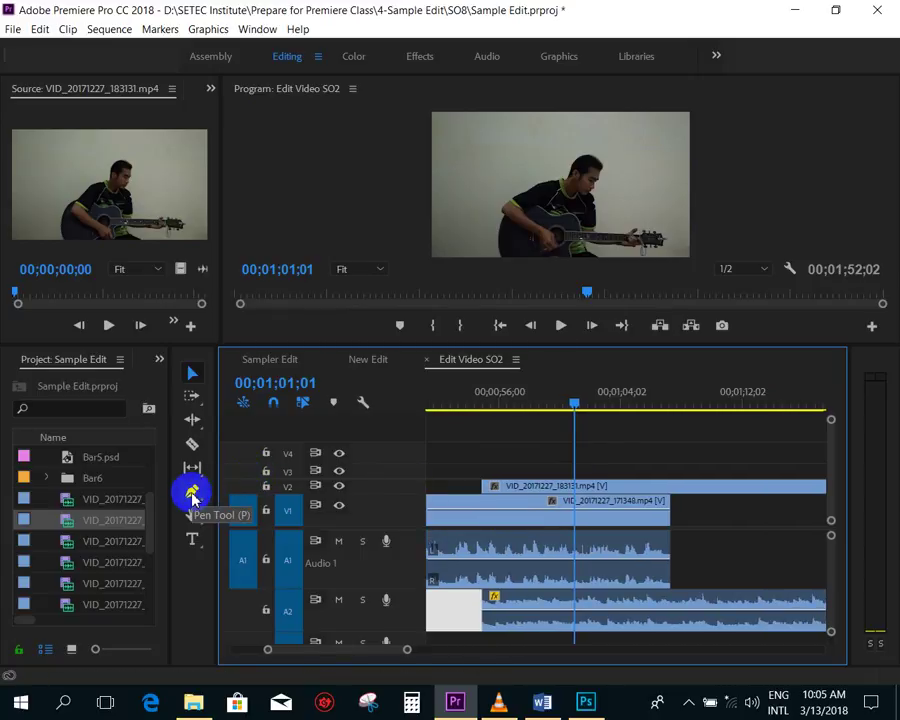
left_click(192, 492)
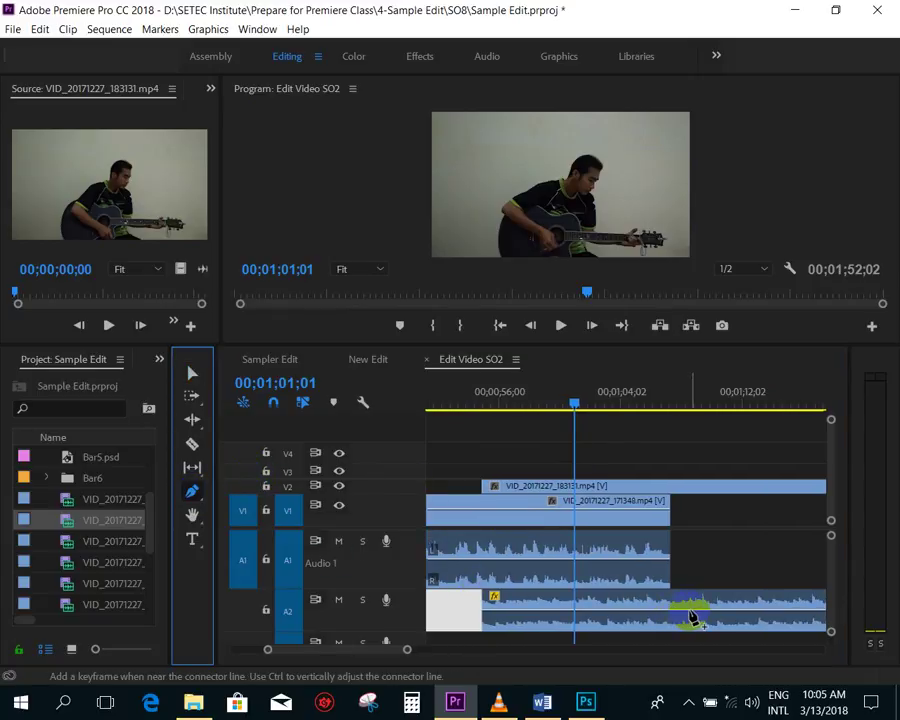
left_click(693, 617)
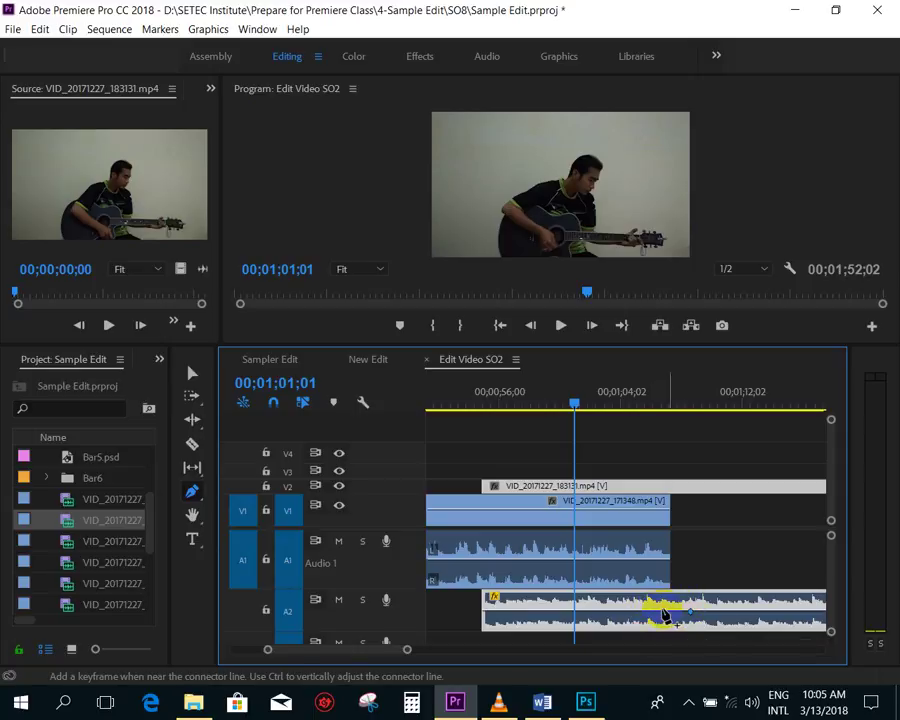
left_click_drag(649, 610, 648, 624)
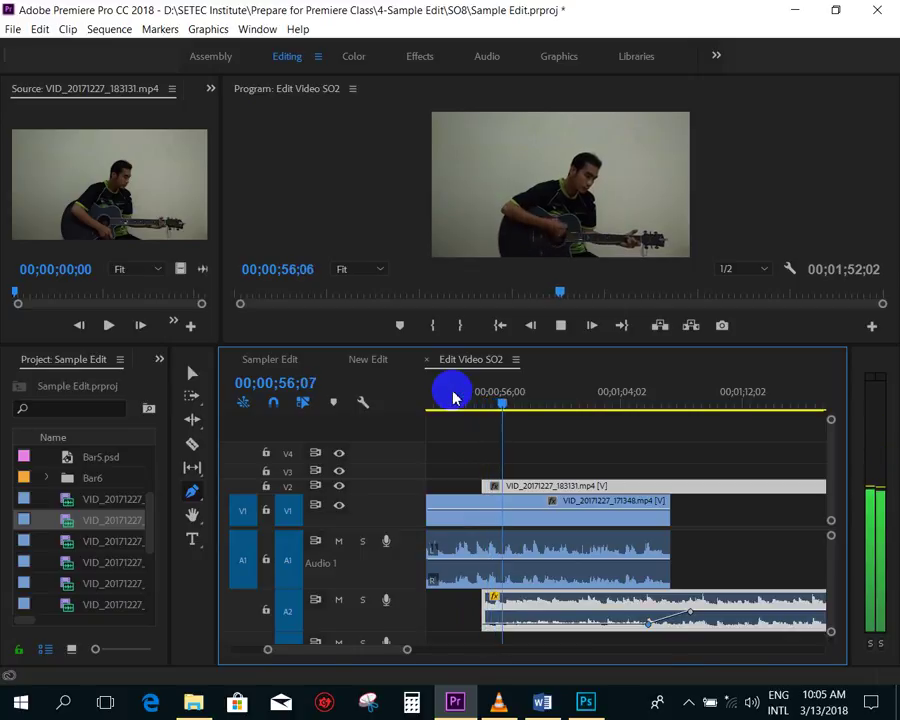
key("space")
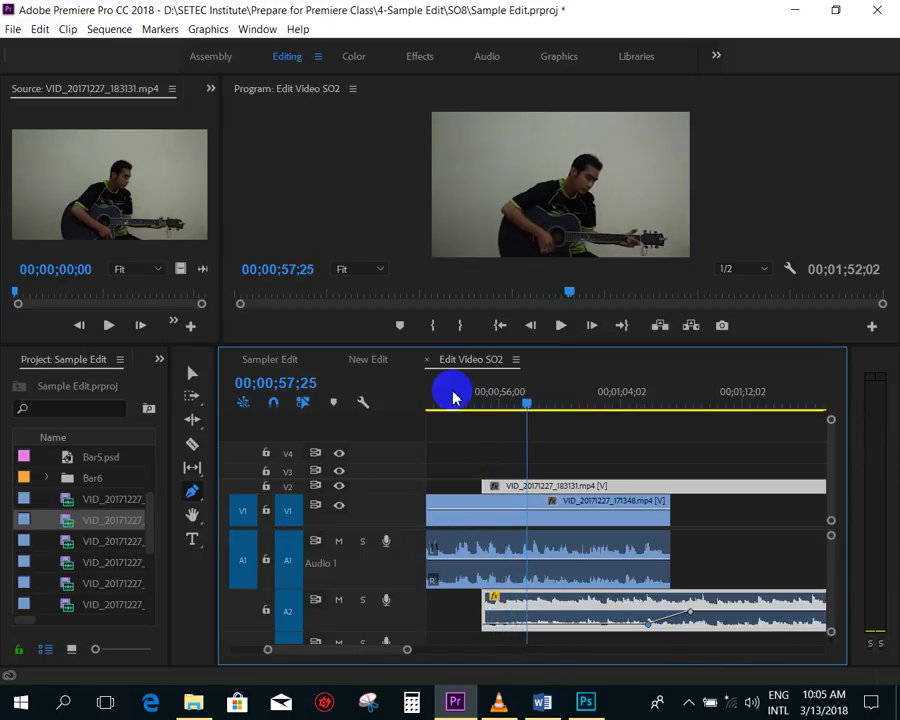
mouse_move(646, 609)
left_mouse_down()
mouse_move(651, 627)
mouse_move(647, 621)
left_mouse_up()
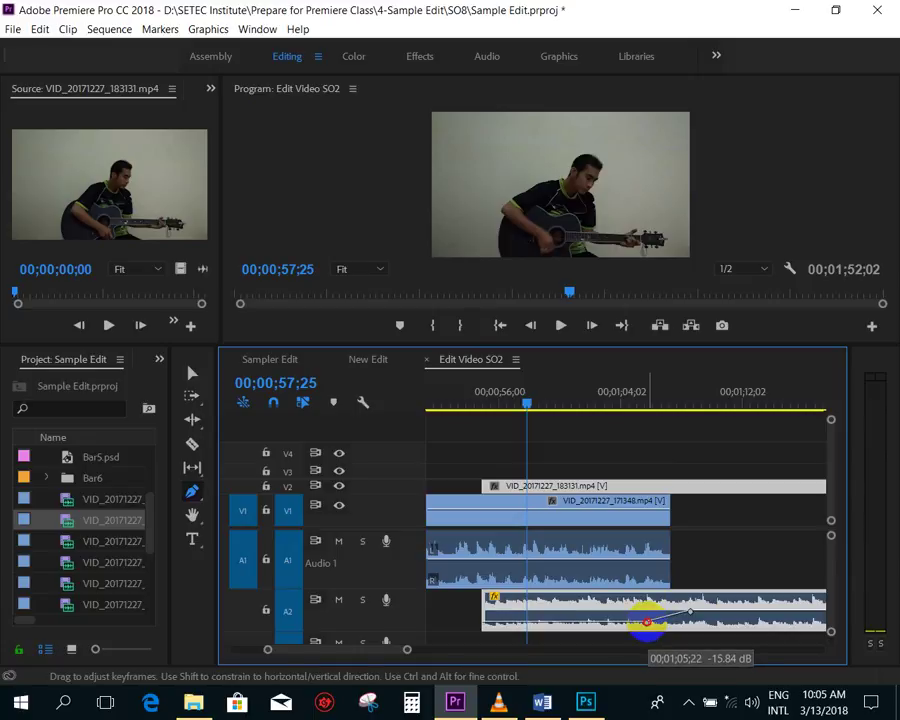
left_click(462, 400)
key("space")
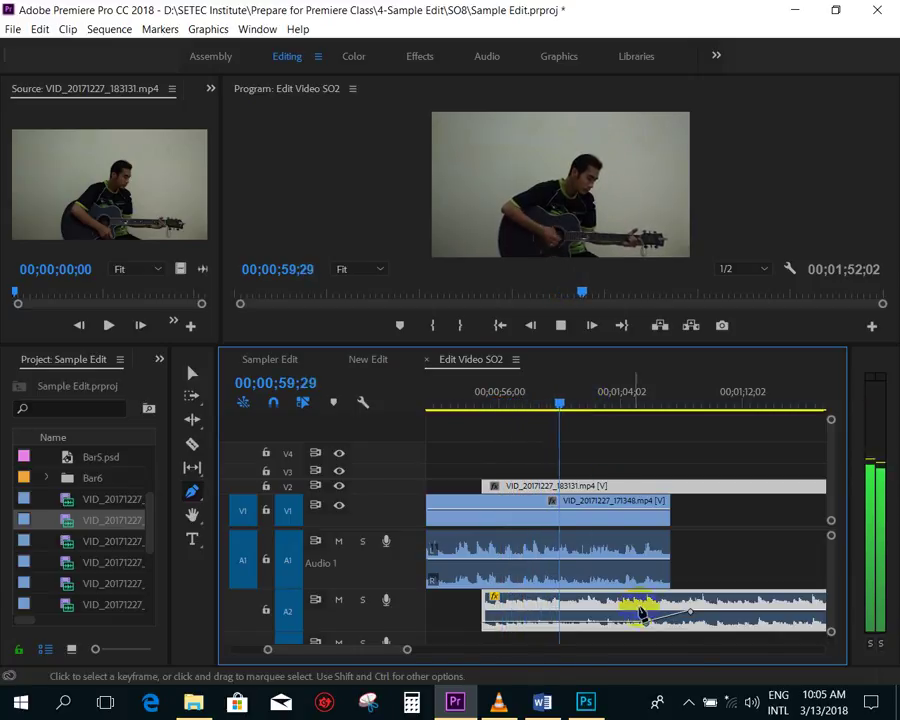
left_click(647, 624)
left_click(647, 628)
left_click_drag(647, 629, 644, 620)
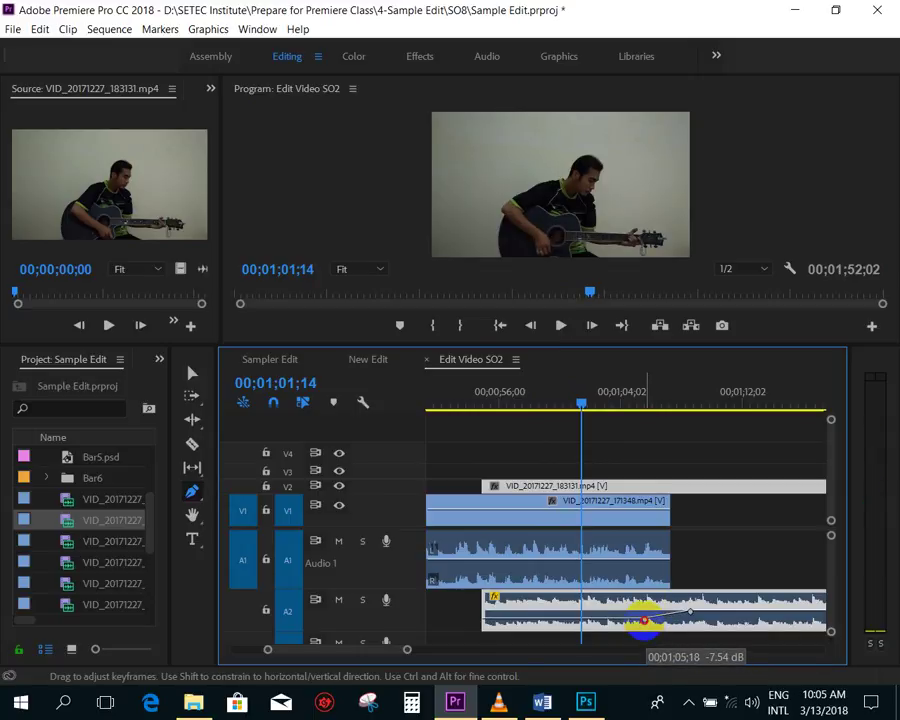
left_click(470, 392)
key("space")
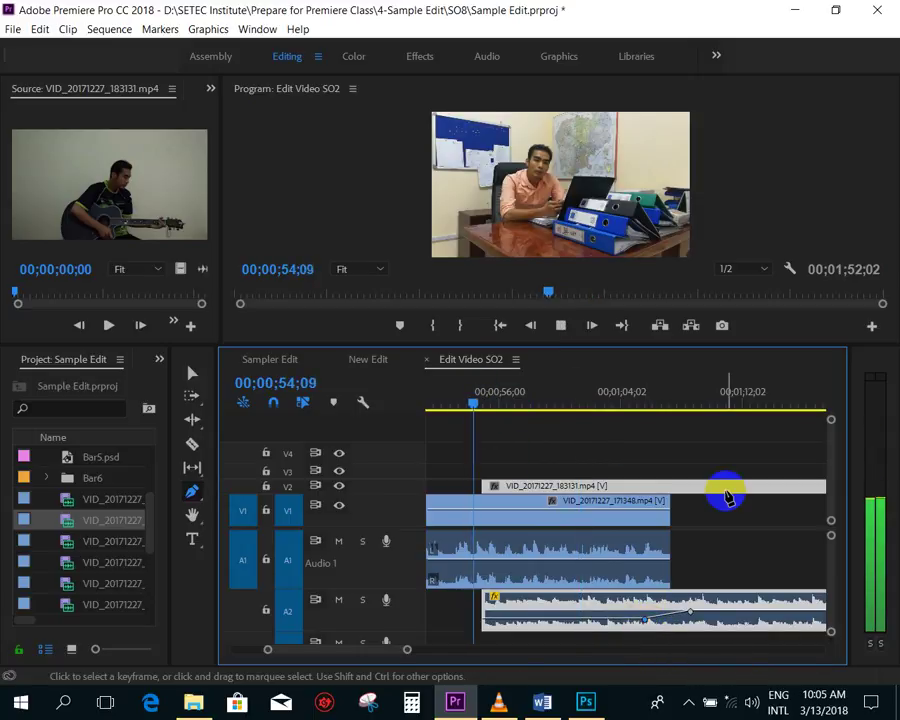
key("minus")
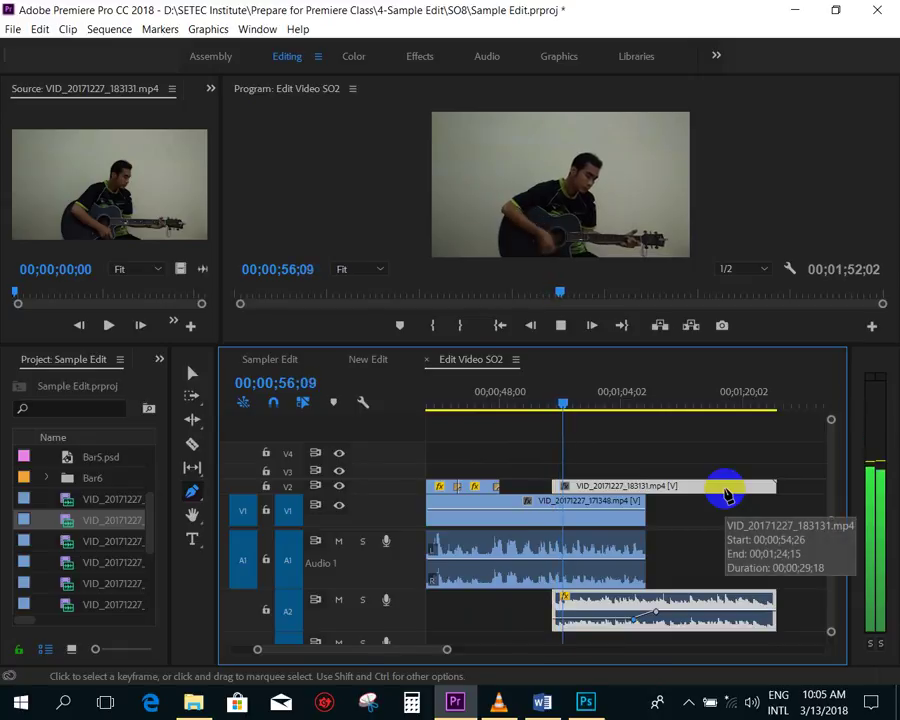
scroll(725, 490, "down", 2)
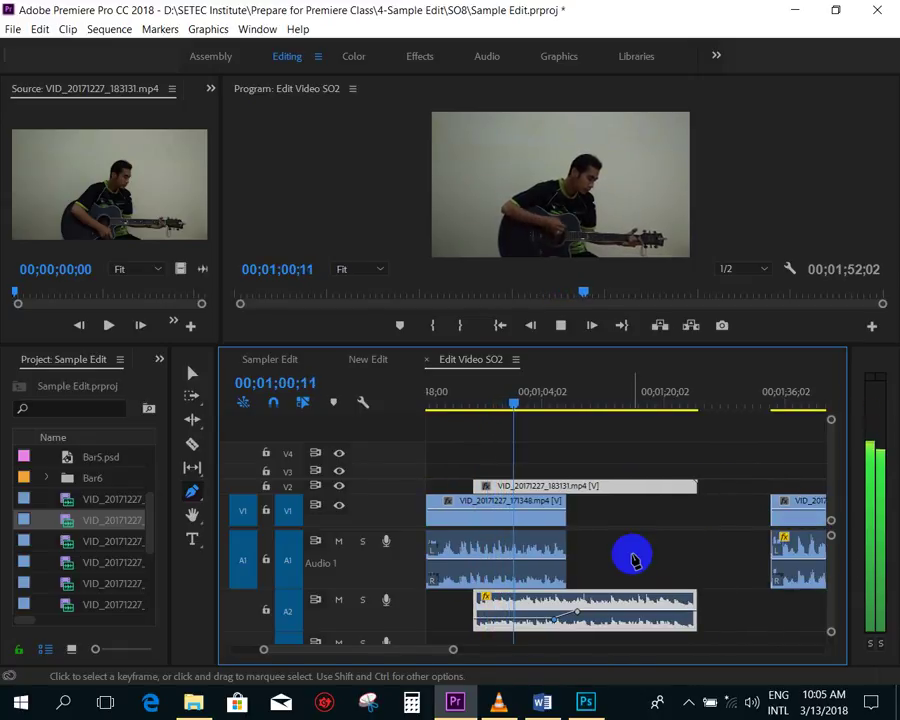
key("equal")
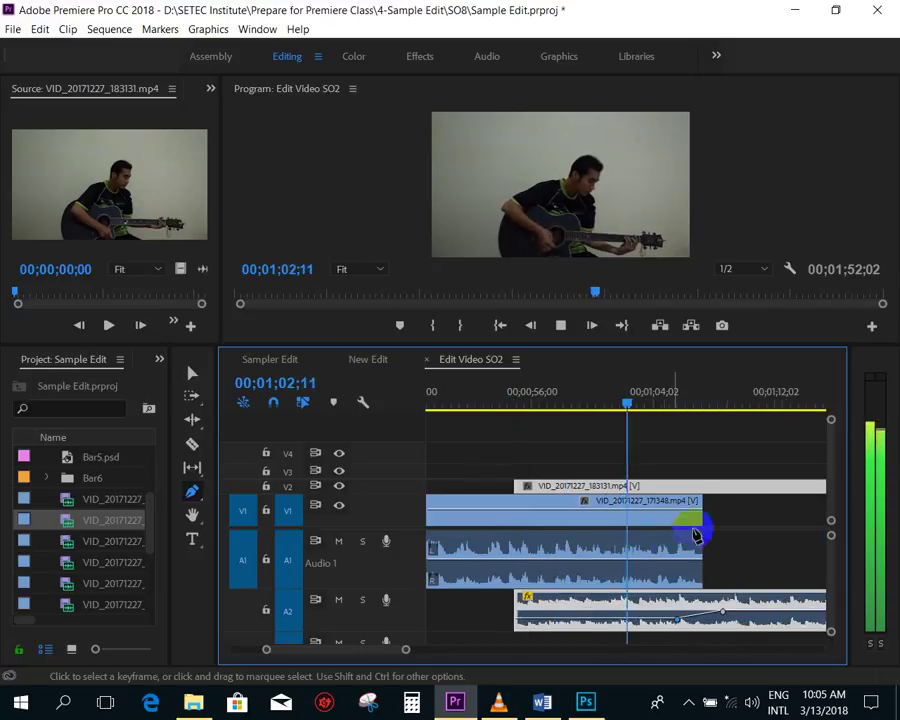
scroll(724, 536, "down", 2)
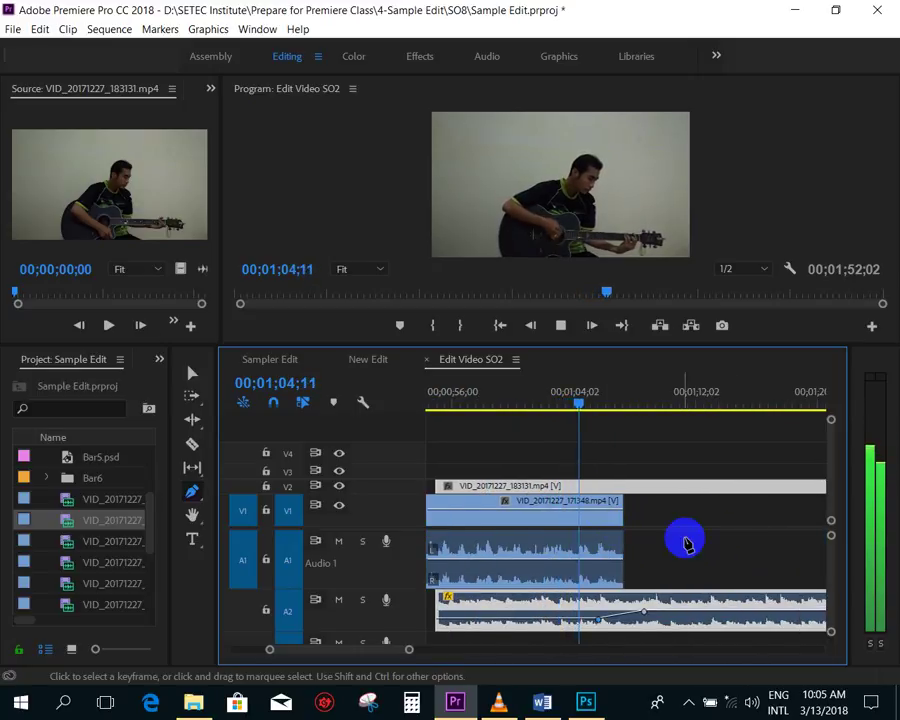
key("minus")
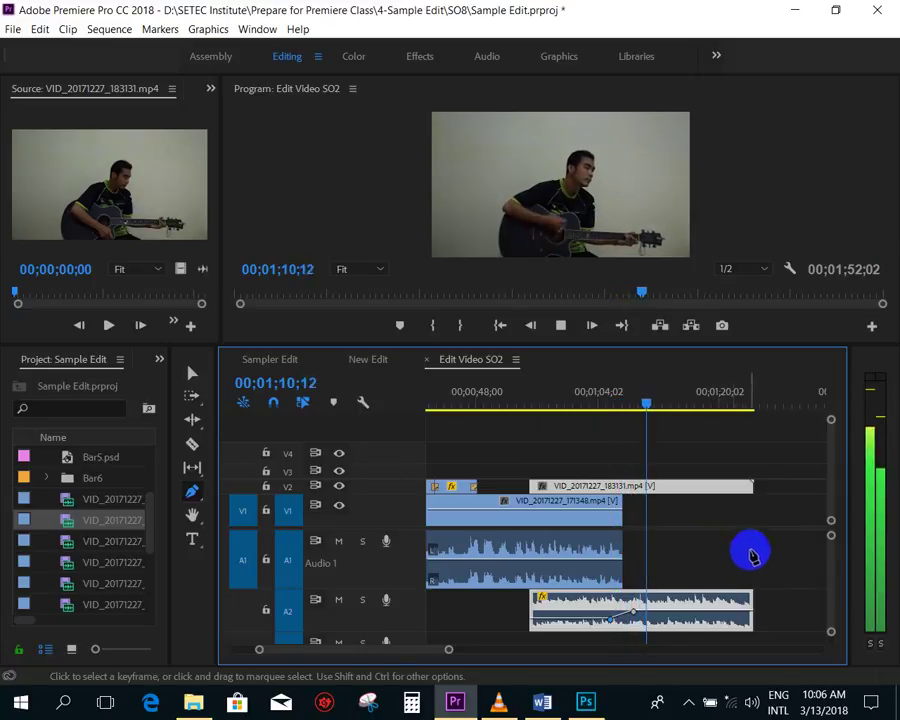
scroll(740, 542, "down", 2)
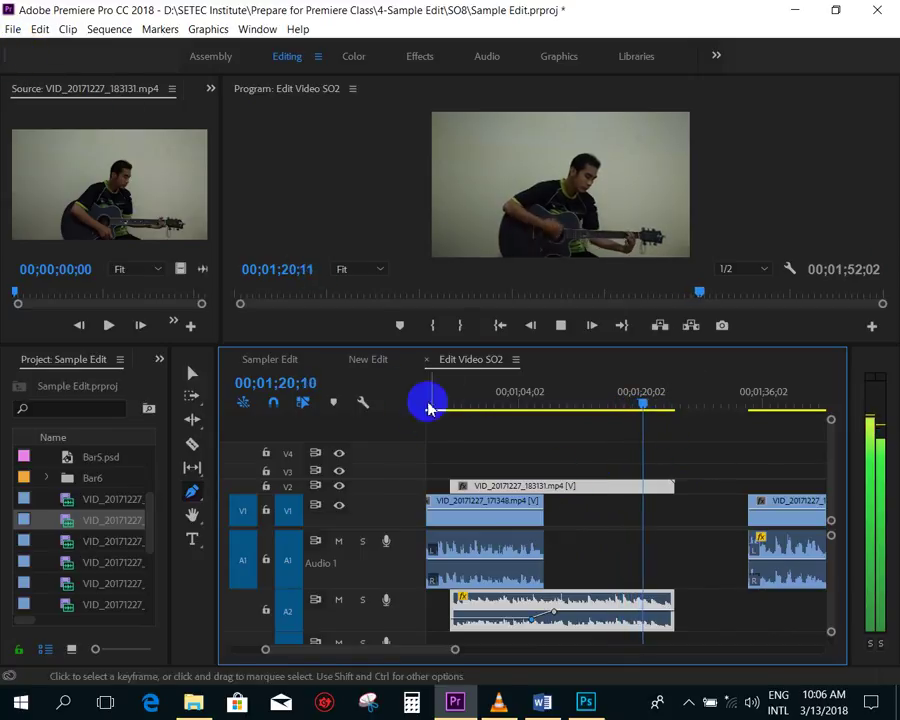
- Add a volume keyframe near the A2 music's end and drag it down to -oo dB
left_click(662, 490)
key("space")
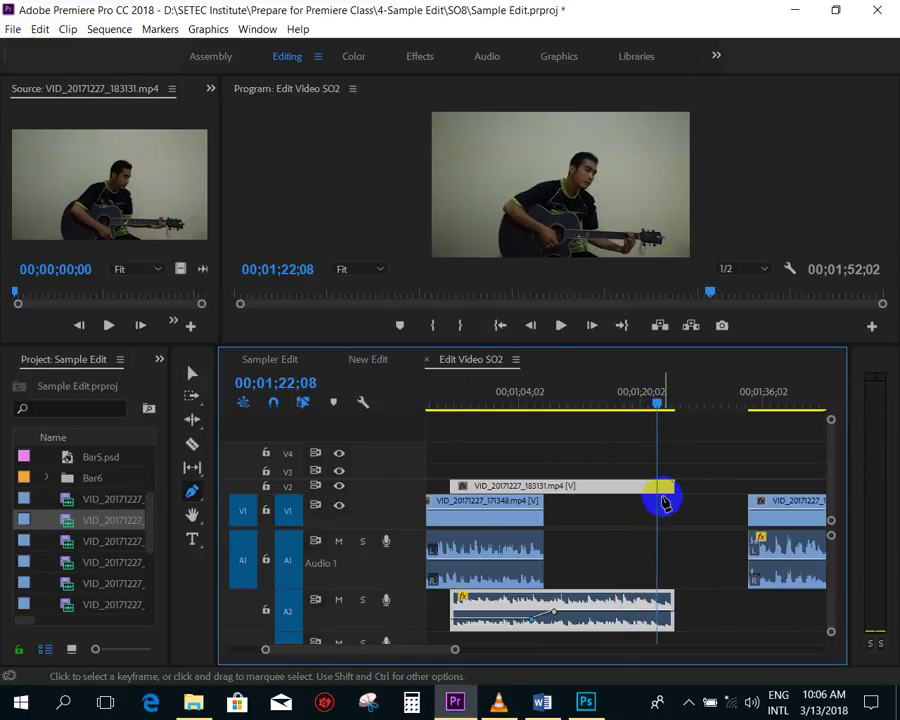
key("equal")
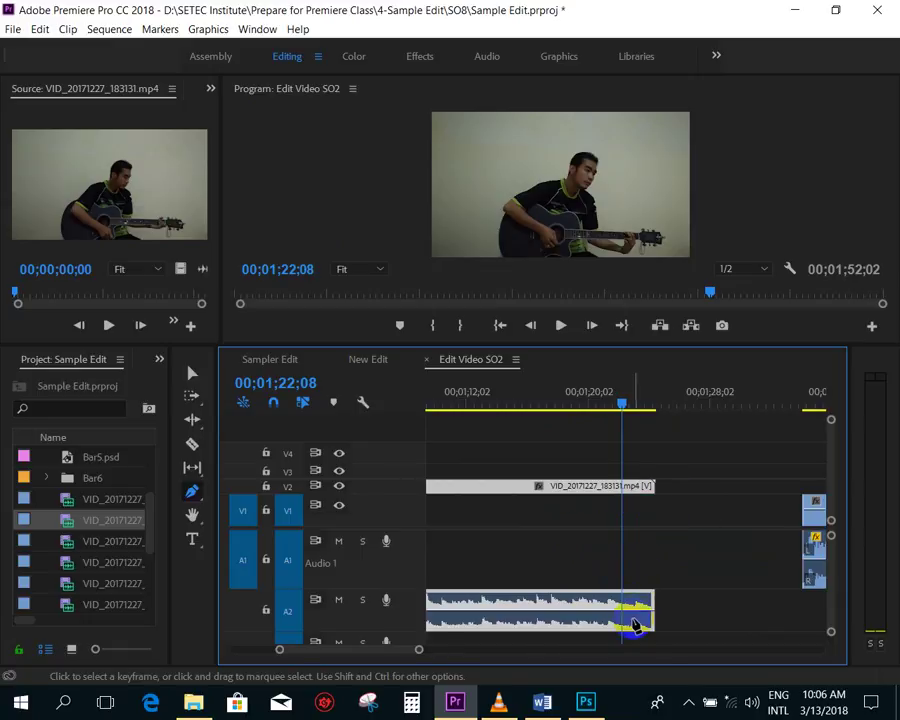
left_click(595, 599)
left_click(603, 620)
left_click_drag(655, 612, 656, 652)
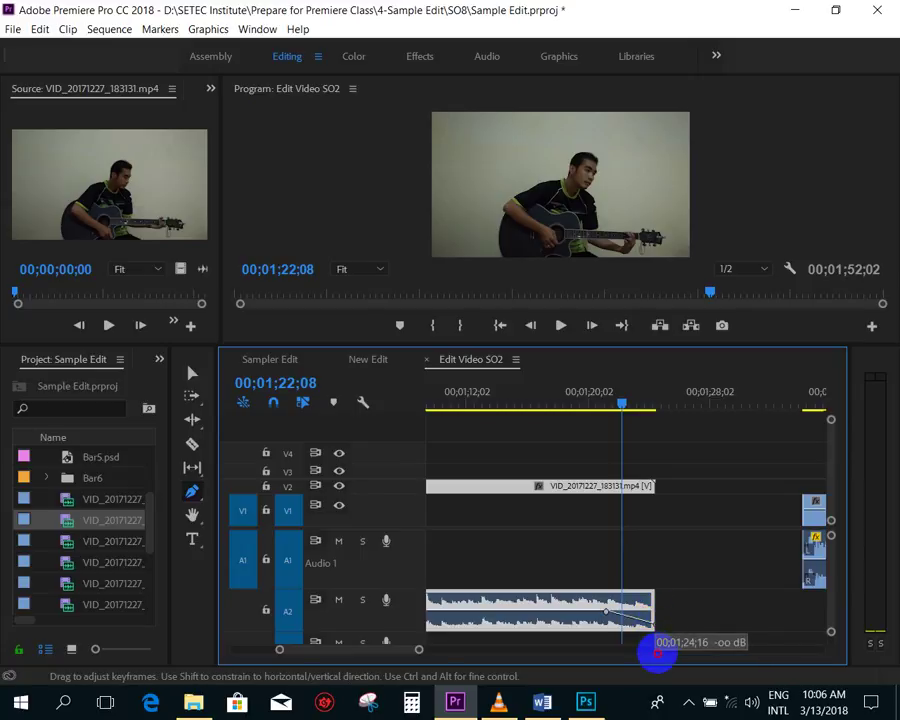
- Play back the fade-out ending at 00;01;24;16, then return to the Selection tool
left_click(583, 396)
key("space")
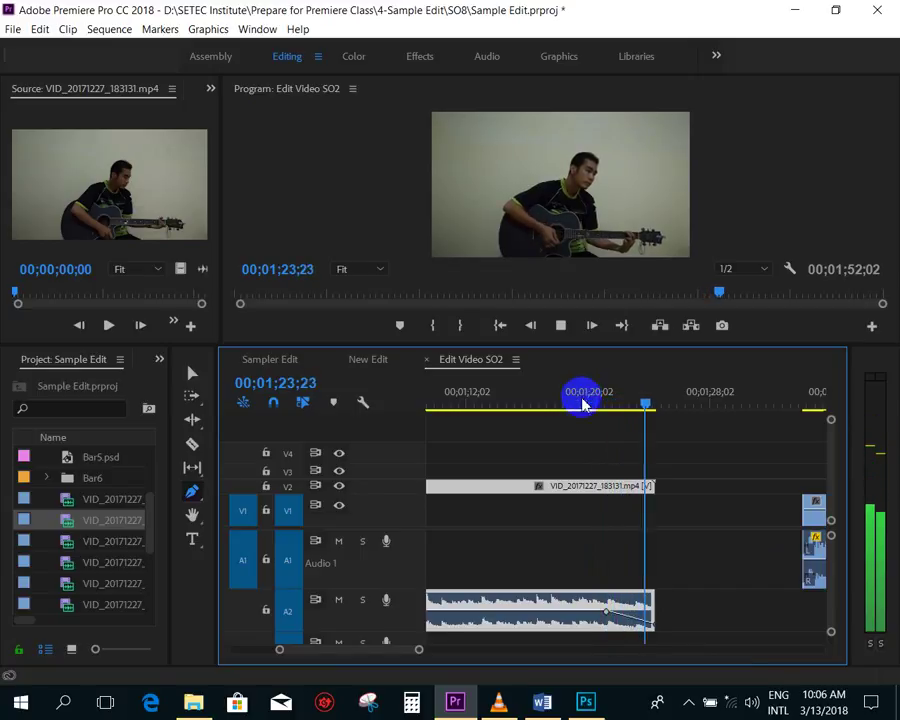
key("space")
key("minus")
left_click(193, 373)
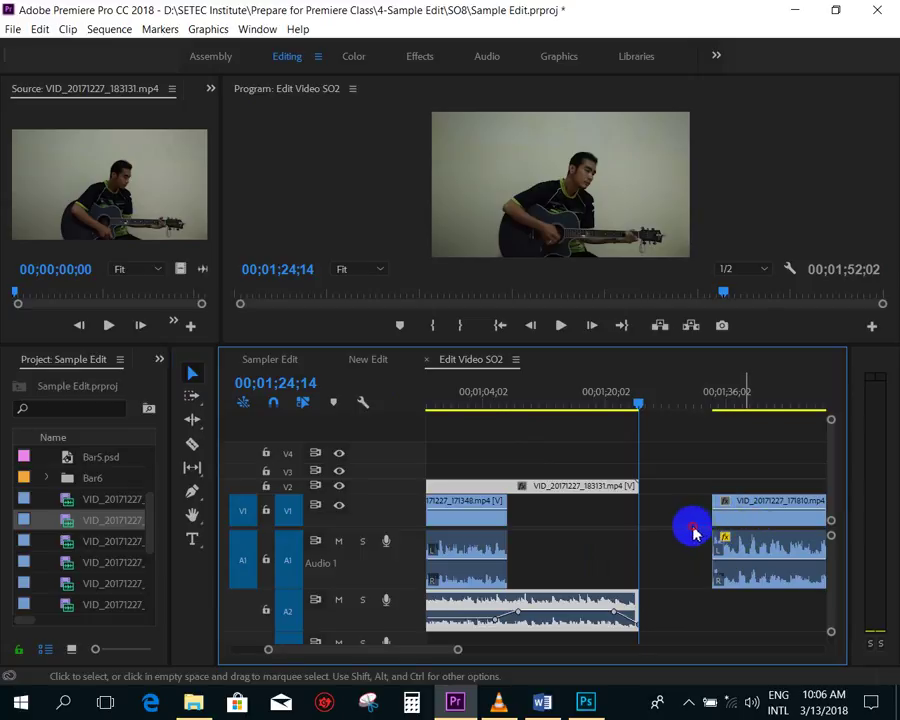
- Slide VID_20171227_171810.mp4 left to start where the guitar overlay ends, and review the cut
left_click_drag(744, 512, 690, 522)
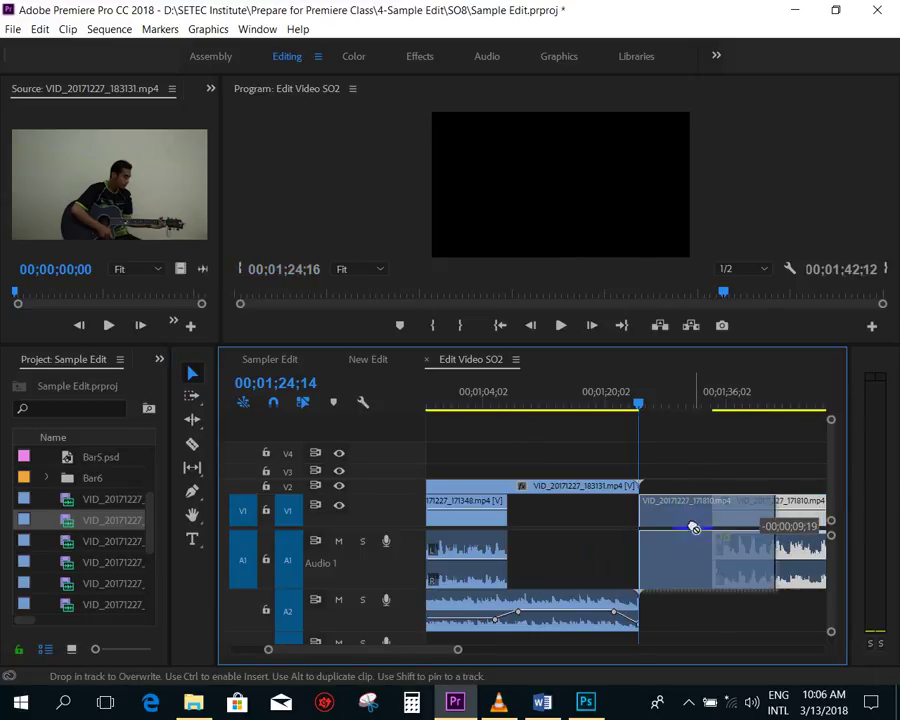
left_click(626, 390)
key("space")
key("equal")
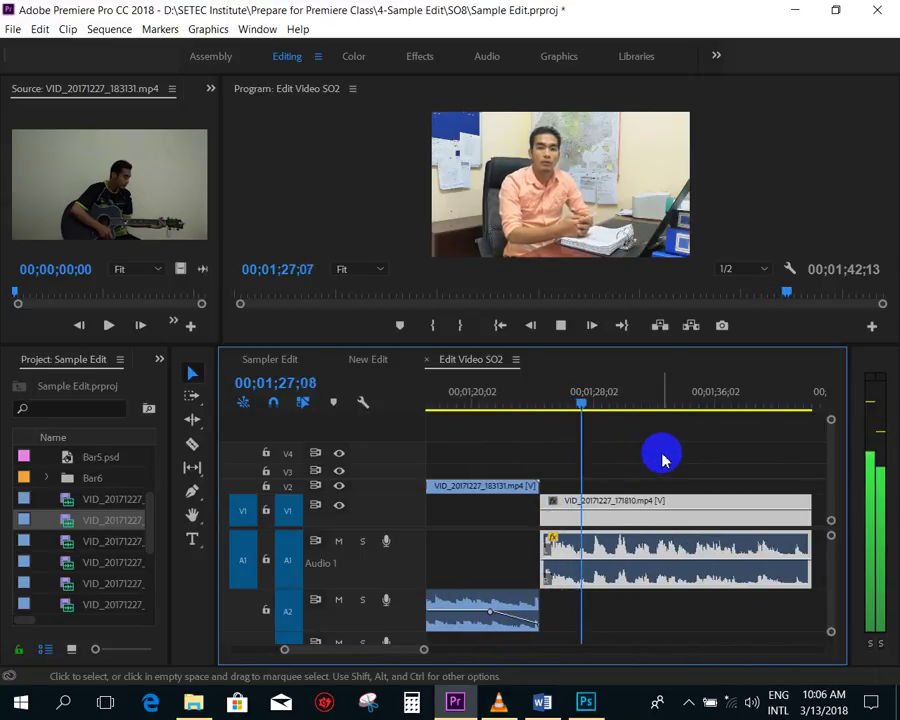
left_click(662, 458)
left_click(603, 458)
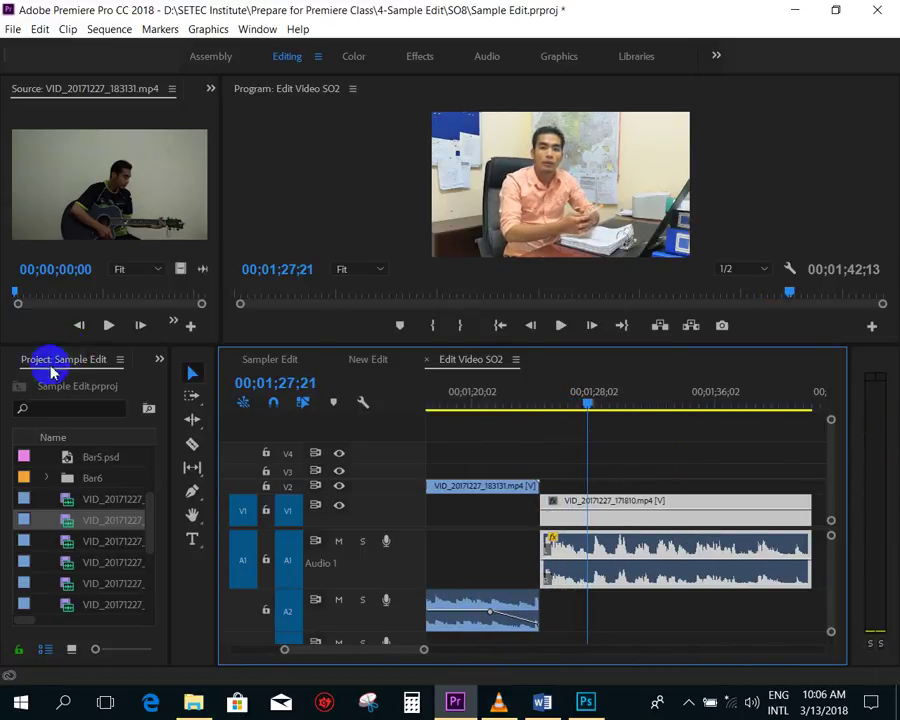
key("d")
left_click(513, 397)
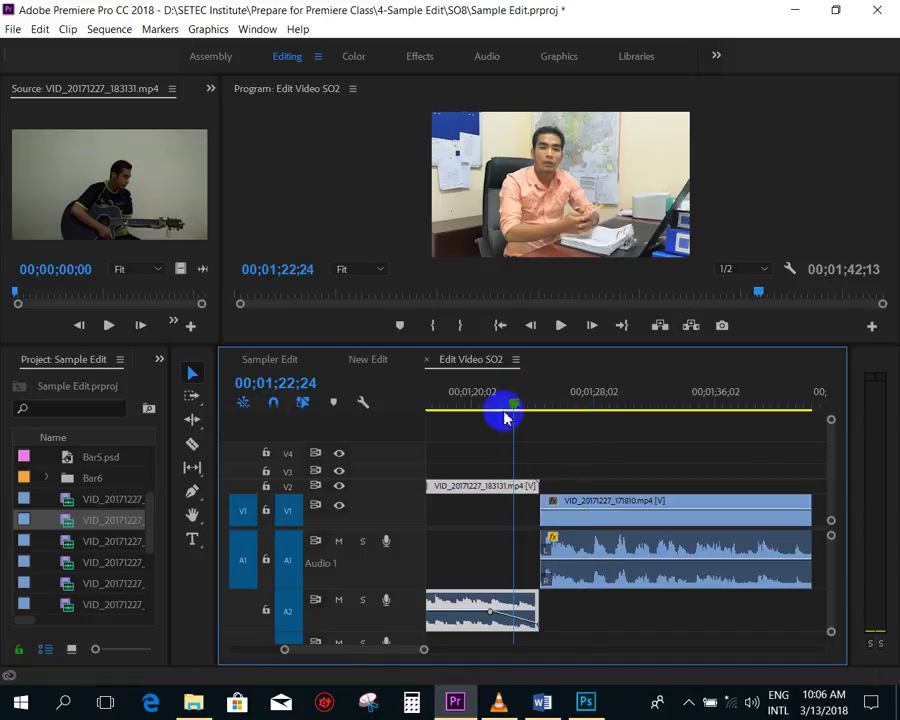
left_click(160, 360)
- Drag Cross Dissolve from Video Transitions > Dissolve onto the V2 guitar clip's end and preview it
left_click(232, 436)
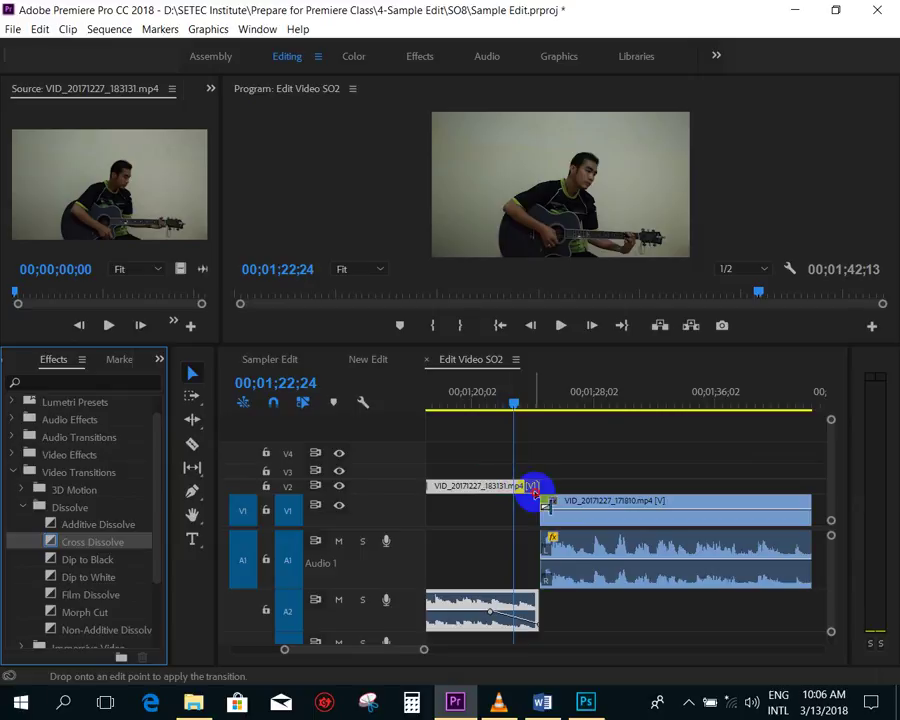
left_click_drag(48, 547, 532, 487)
key("space")
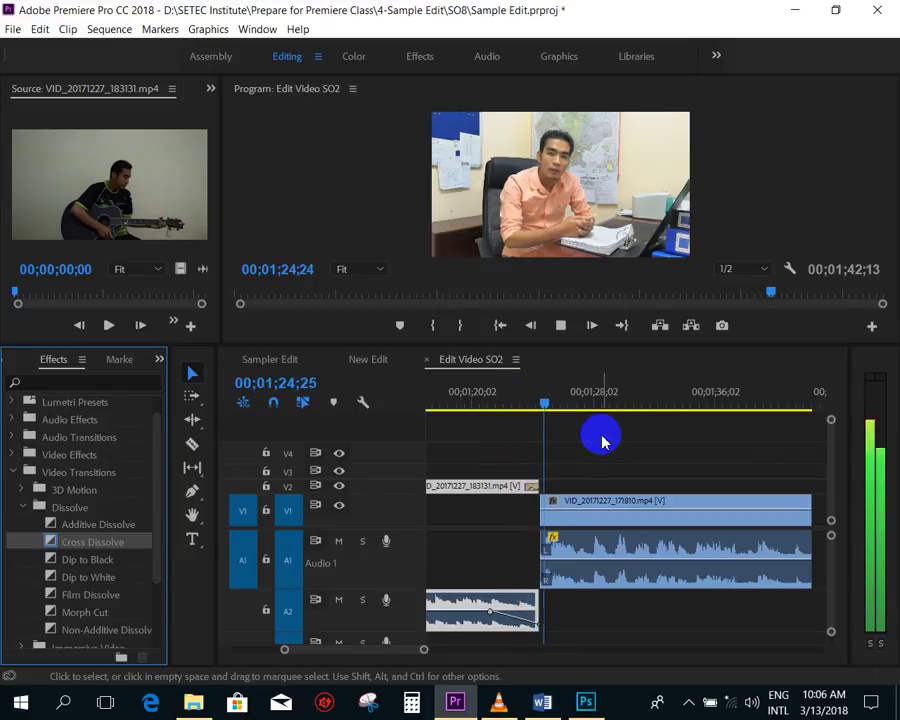
key("minus")
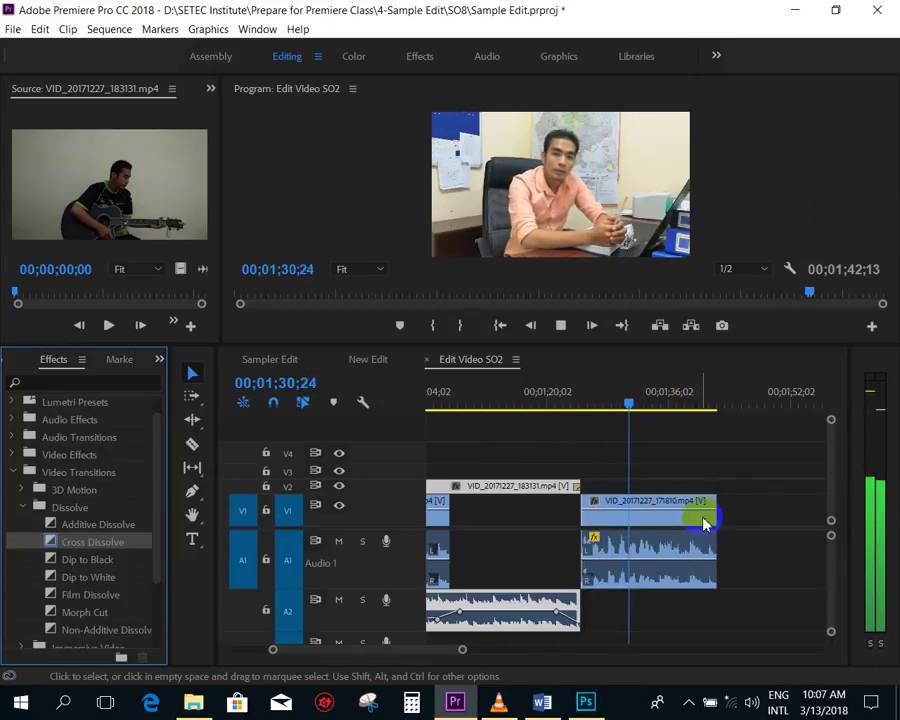
key("minus")
key("minus")
key("minus")
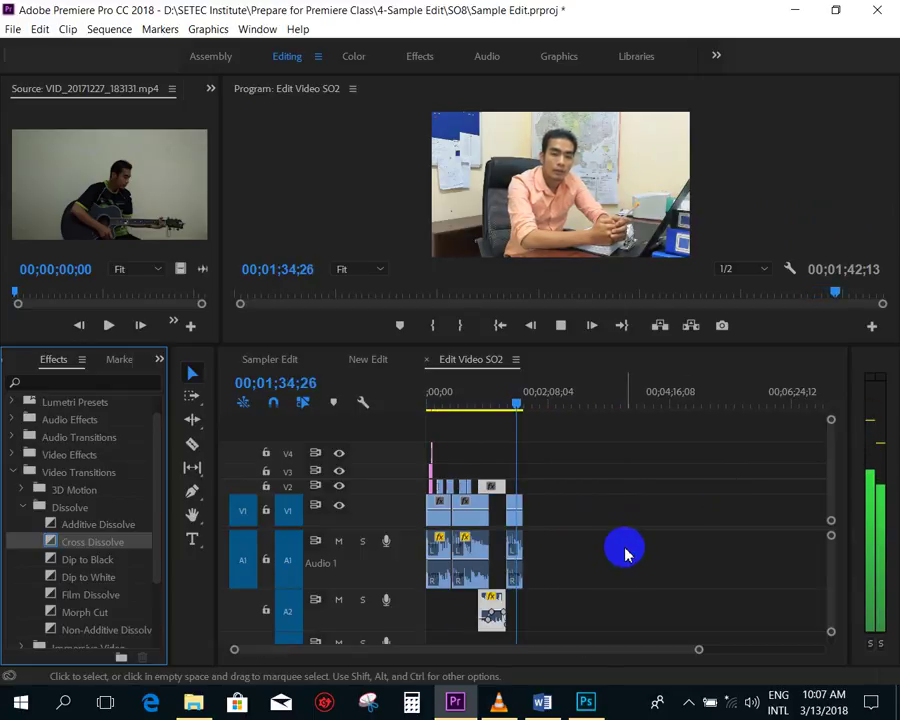
key("equal")
key("equal")
key("equal")
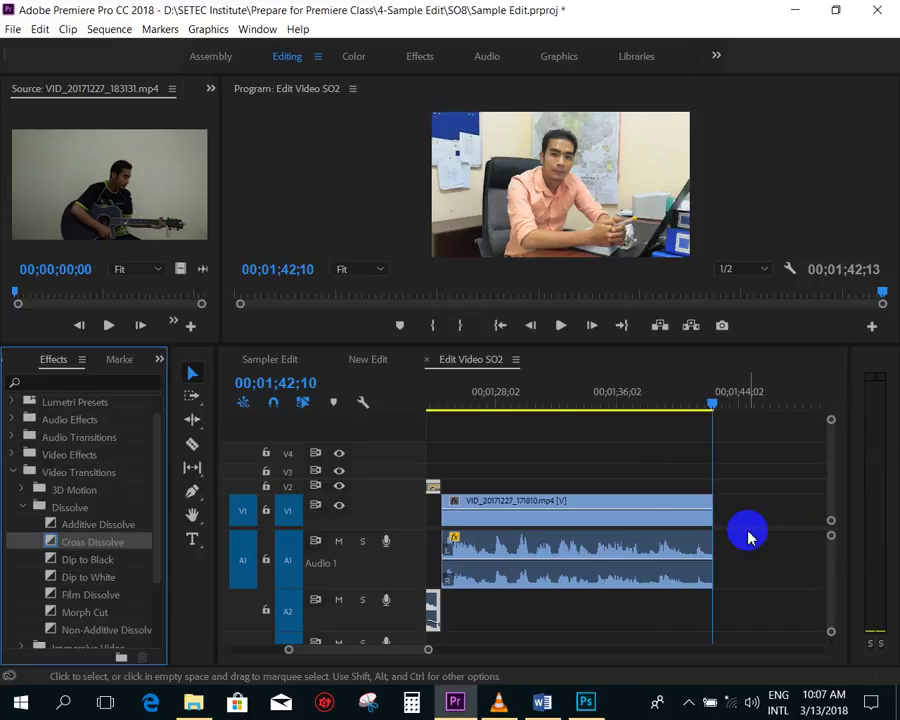
- Create a 'Thanks For Watching' text title with the Type tool in the Program monitor
key("minus")
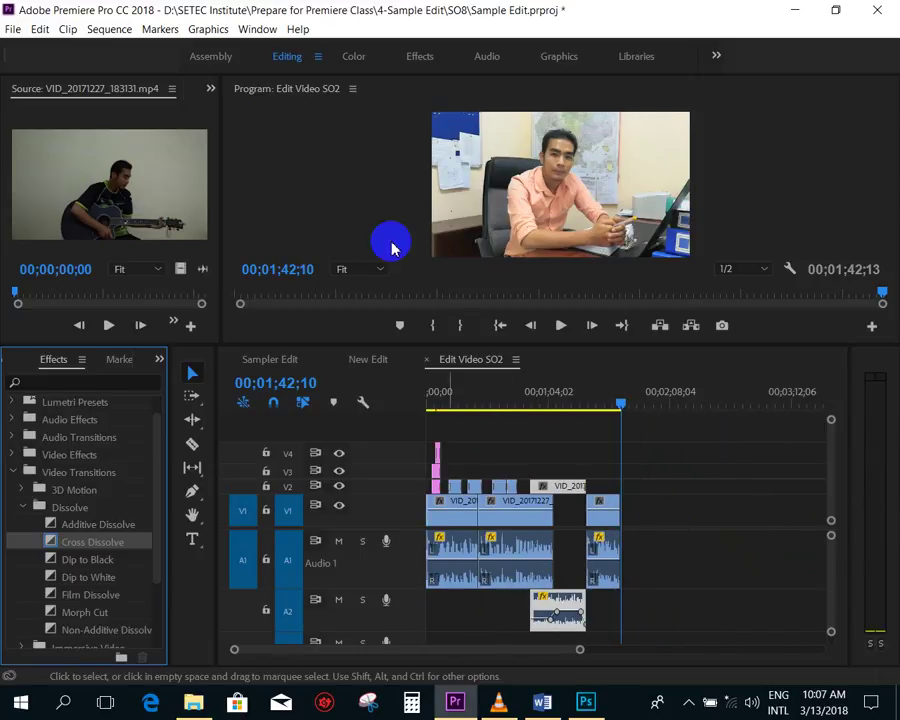
left_click(195, 538)
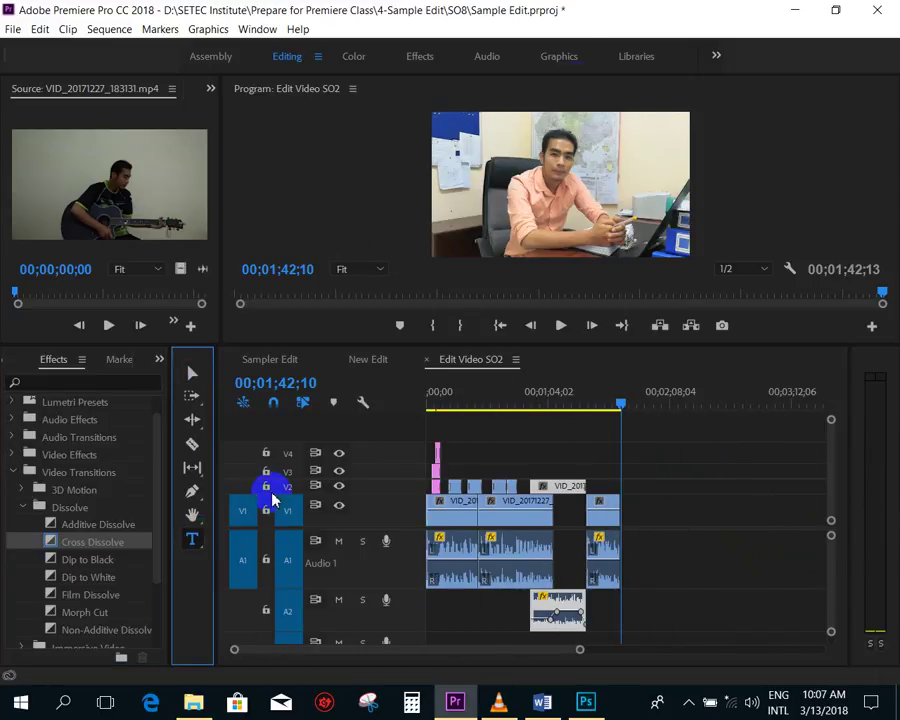
left_click(512, 193)
type("Thanks For Watching")
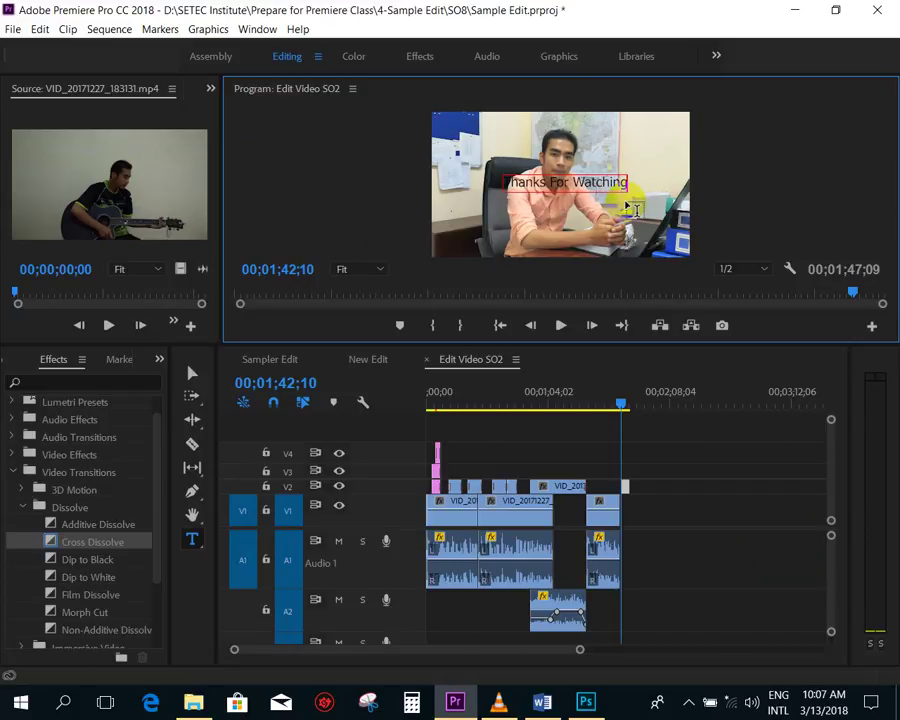
left_click(669, 470)
- Place the title clip on V2 right after the last video clip and show its Effect Controls
key("=")
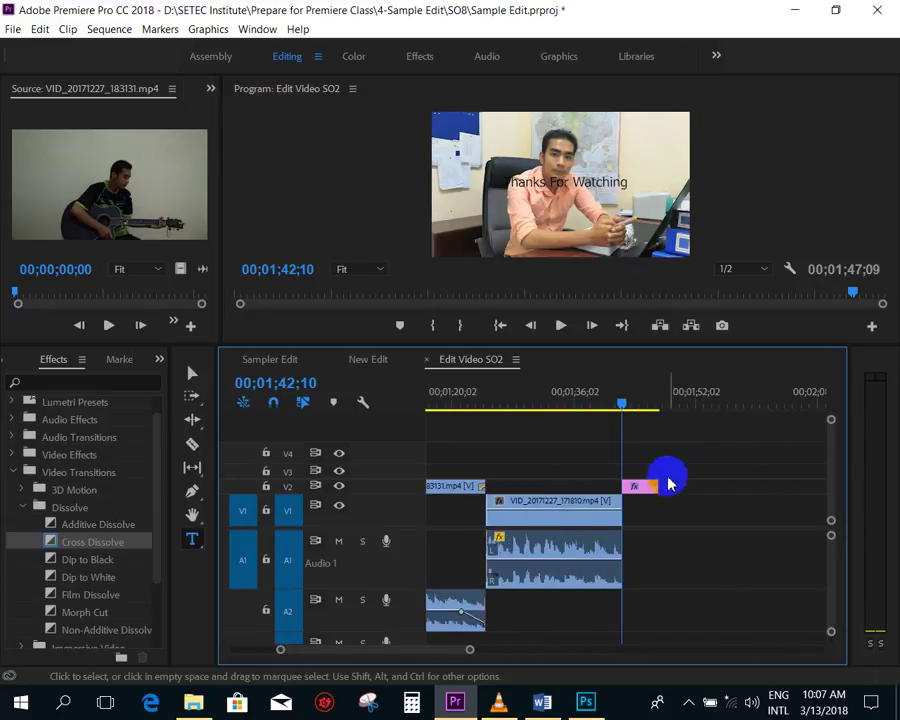
mouse_move(667, 492)
left_mouse_down()
mouse_move(678, 494)
mouse_move(657, 487)
left_mouse_up()
left_click_drag(644, 406, 699, 406)
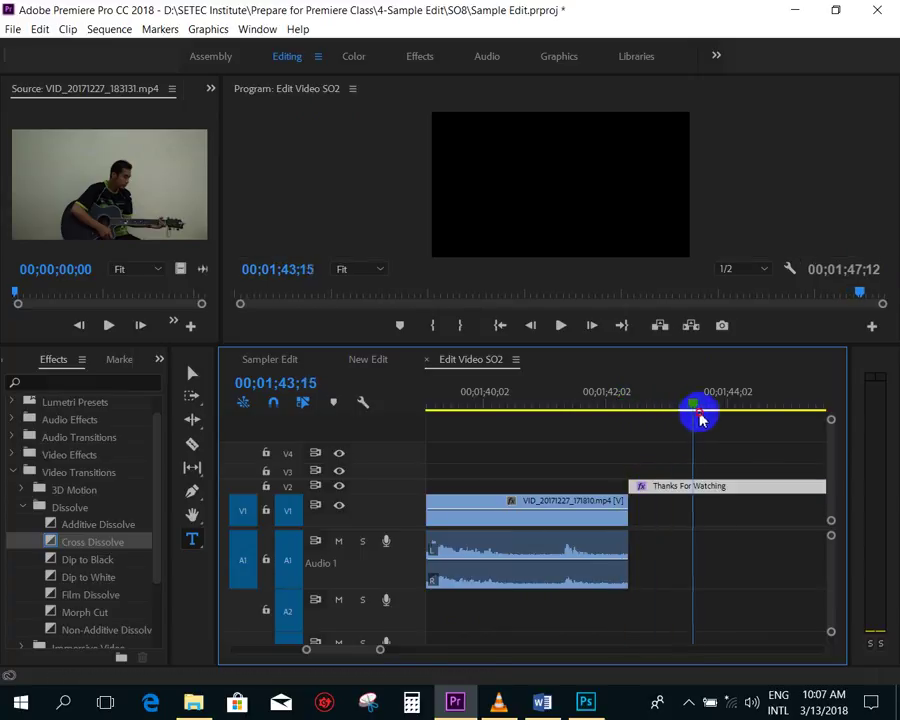
key("minus")
key("minus")
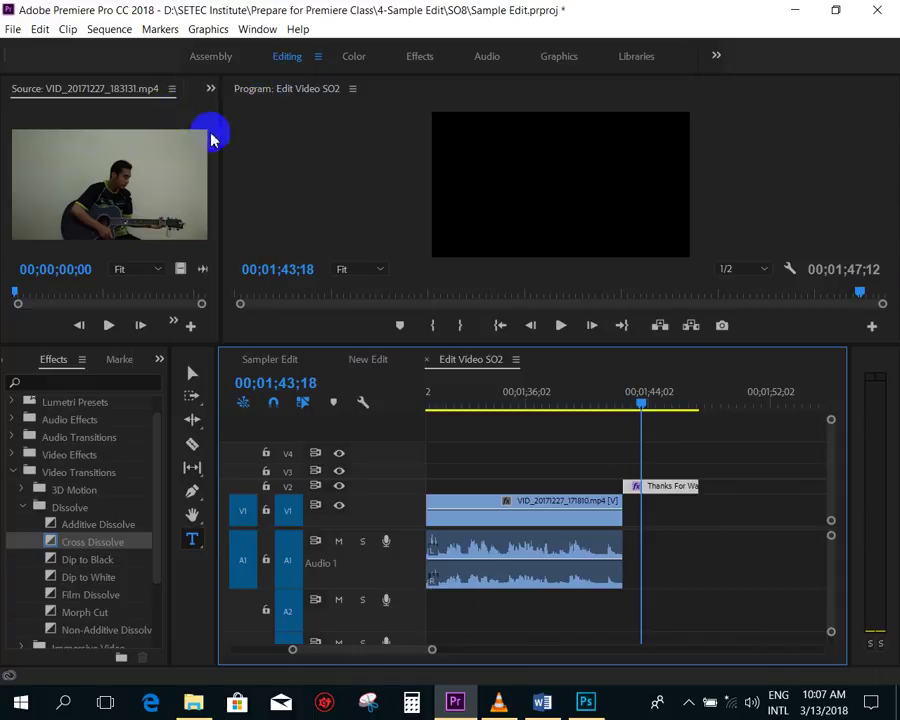
mouse_move(224, 134)
left_mouse_down()
mouse_move(292, 128)
mouse_move(272, 245)
left_mouse_up()
left_click(250, 90)
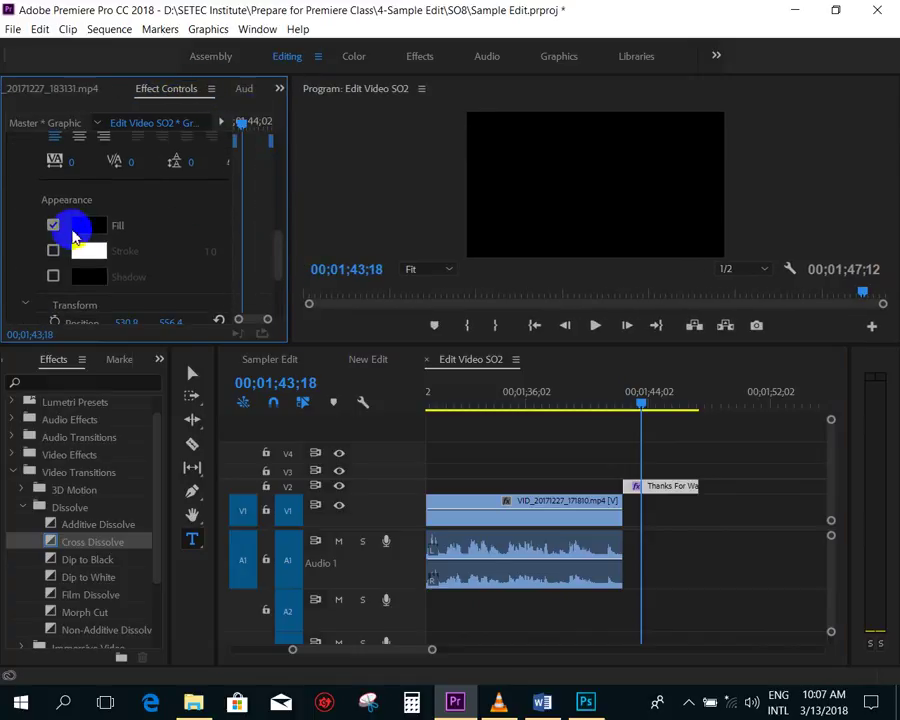
- Set the title text fill to white and select the title text in the preview
left_click(68, 246)
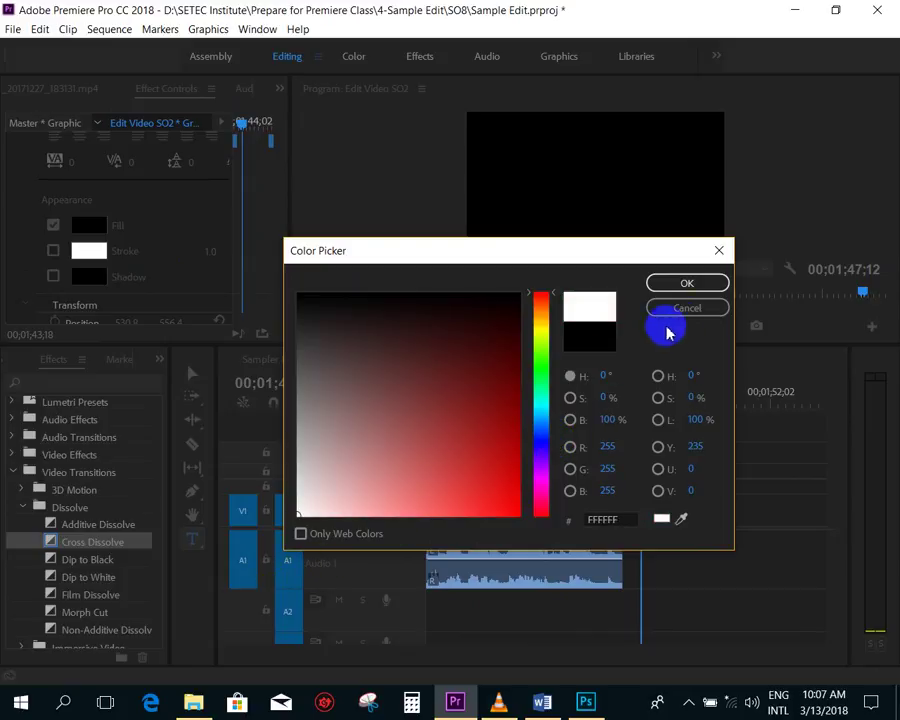
left_click(686, 286)
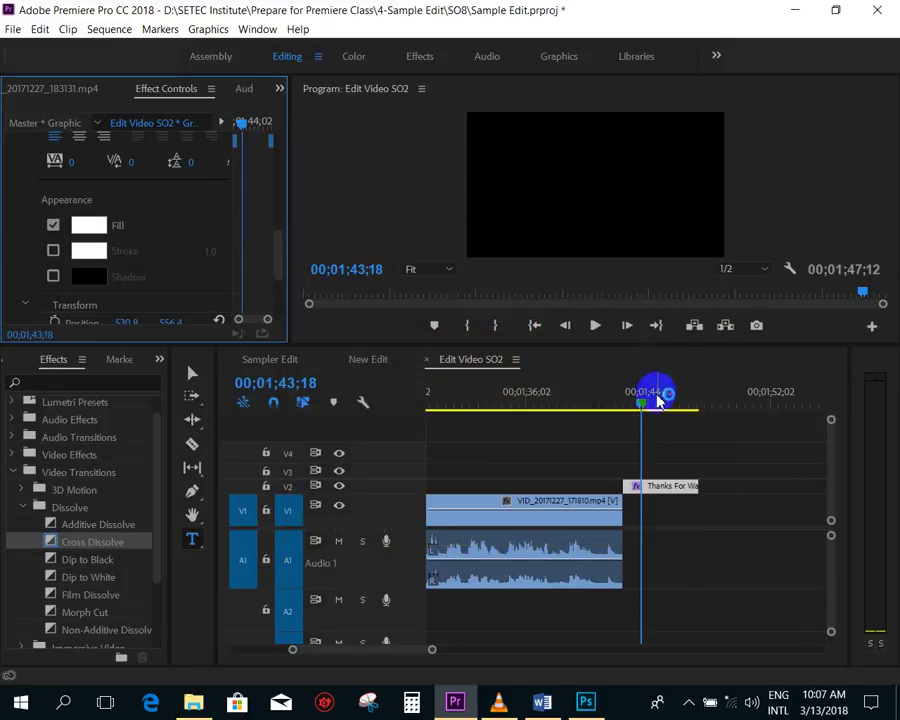
left_click_drag(641, 410, 651, 406)
left_click(664, 488)
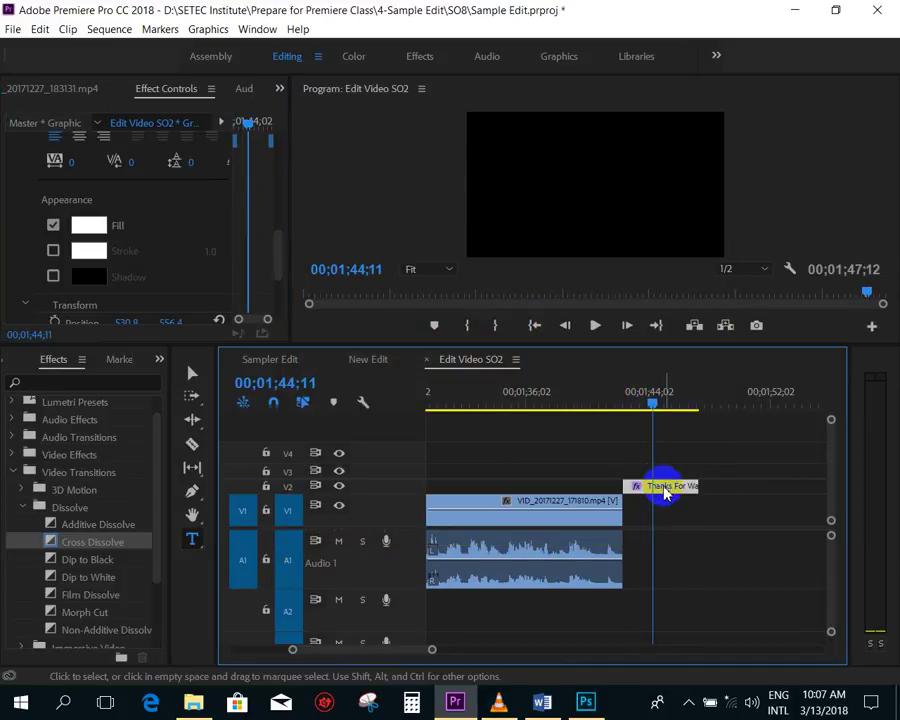
left_click(598, 190)
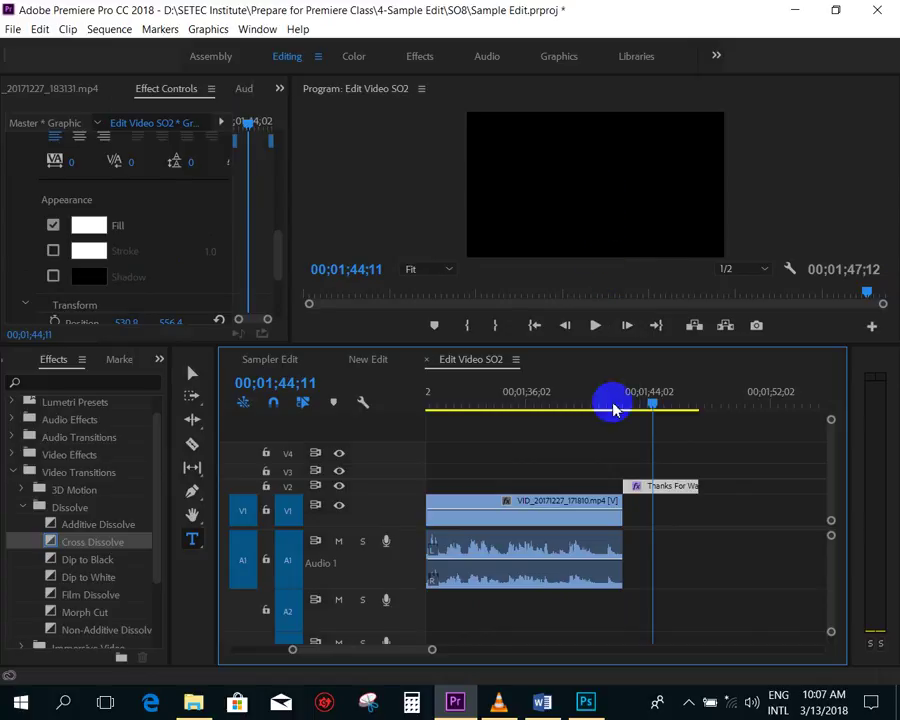
double_click(660, 498)
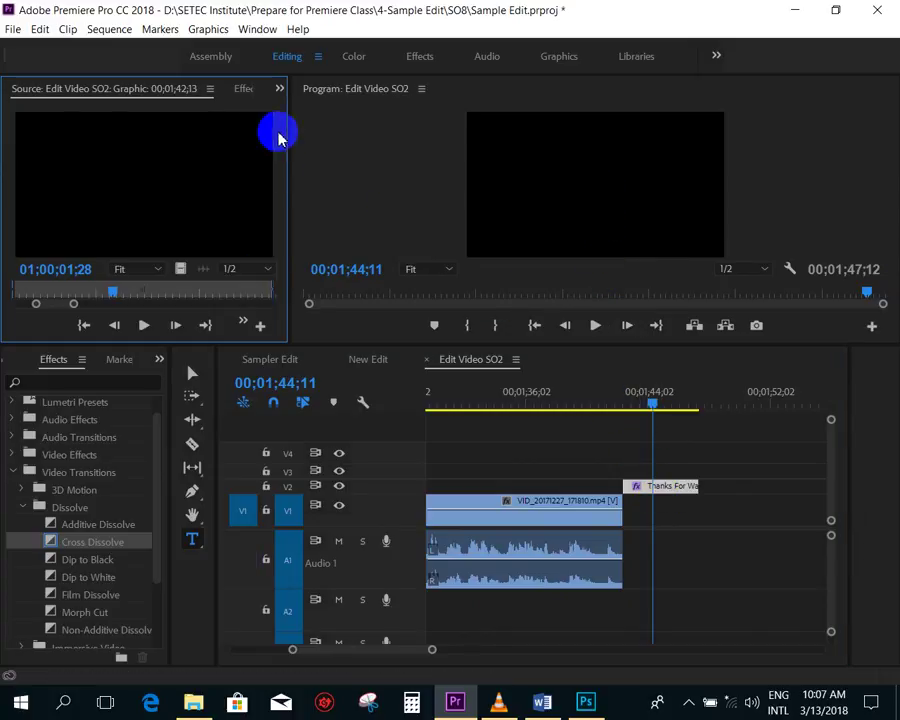
left_click(245, 90)
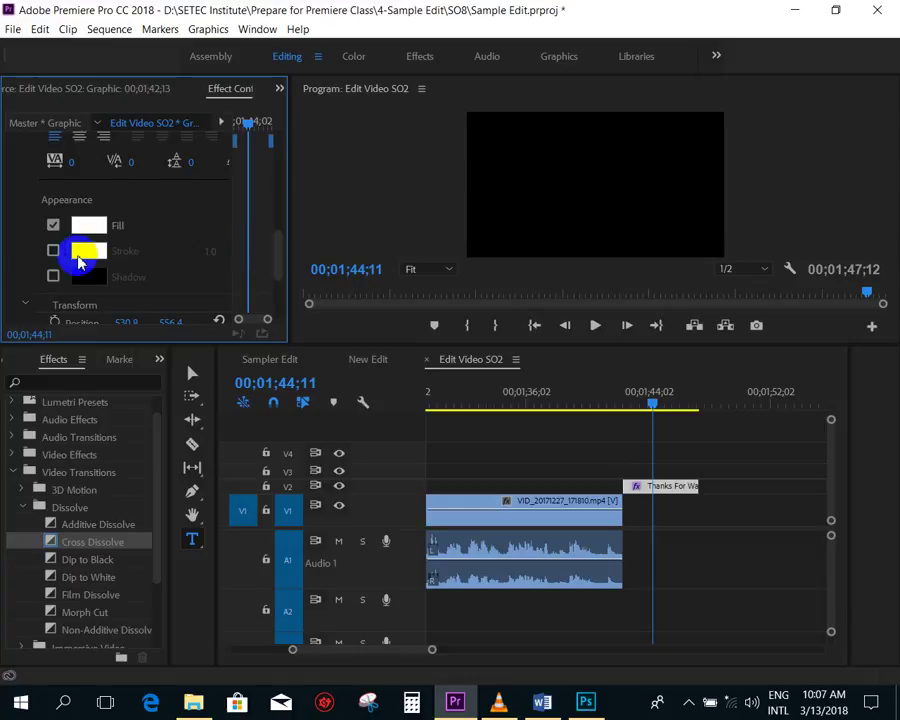
left_click(668, 486)
left_click(578, 203)
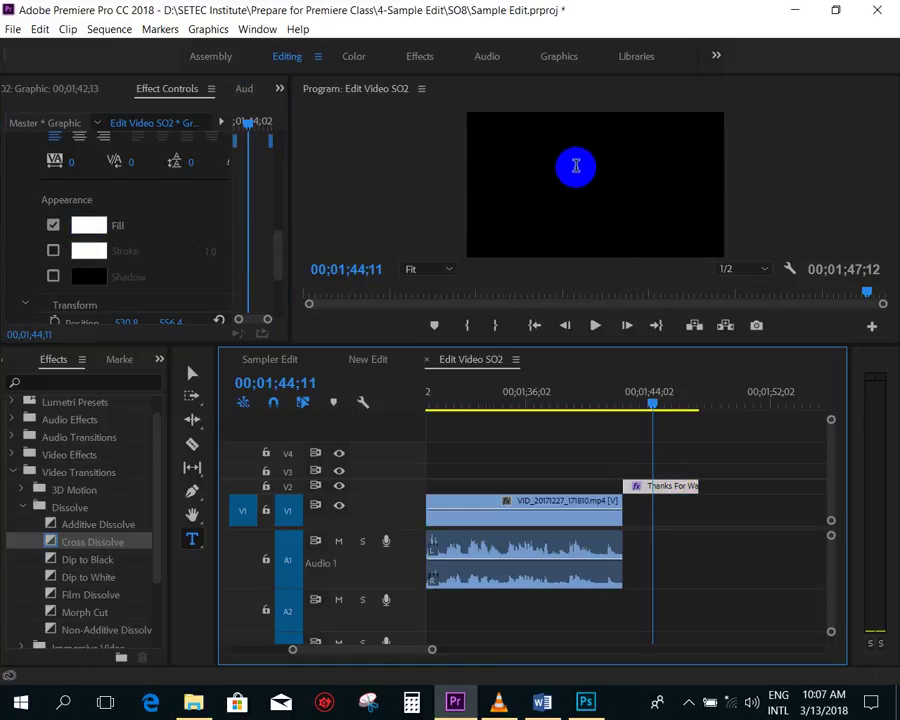
left_click(575, 170)
left_click(575, 170)
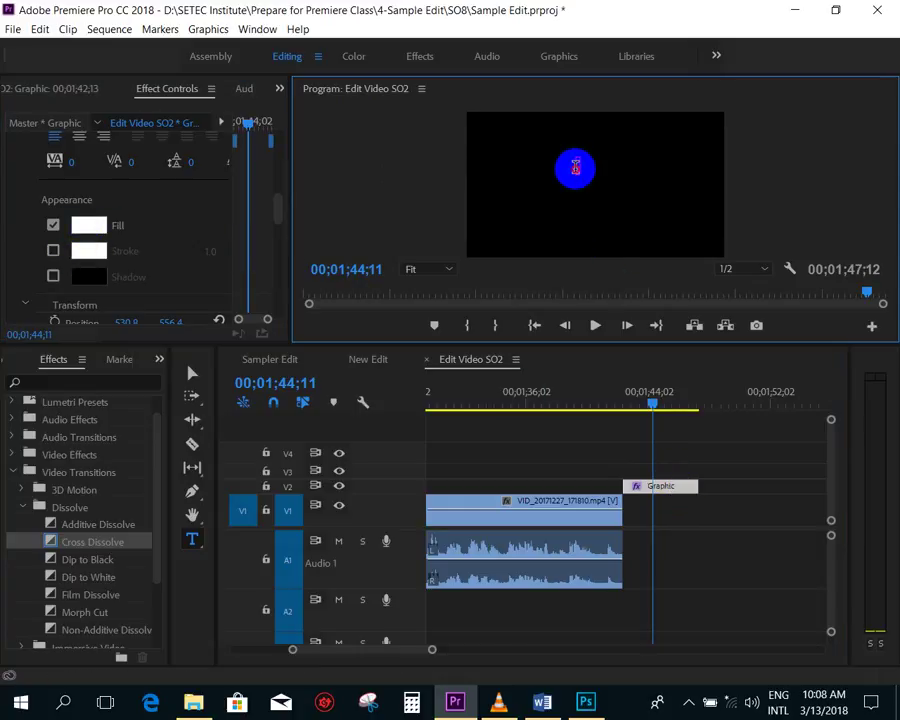
- Delete the Graphic clip from V2 and move the playhead back to 00;01;43;05
left_click(711, 449)
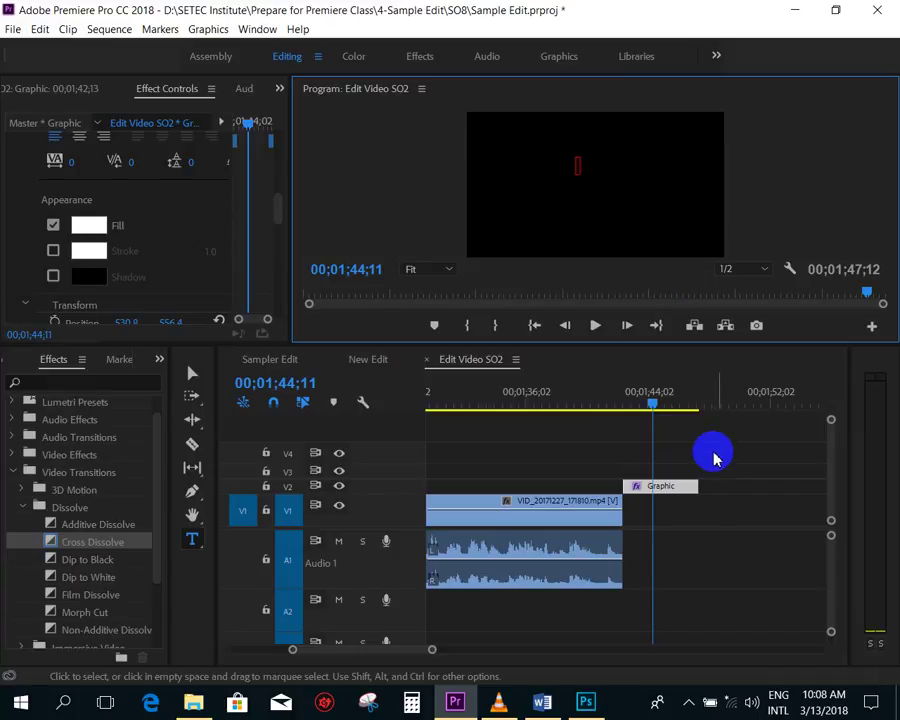
left_click(677, 486)
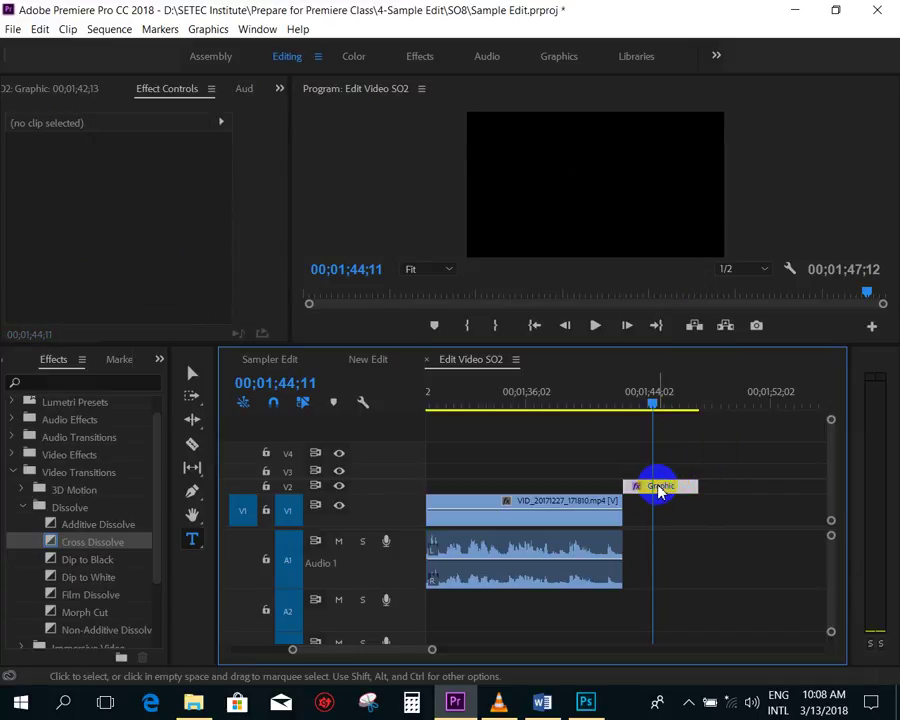
key("Delete")
left_click_drag(648, 412, 636, 403)
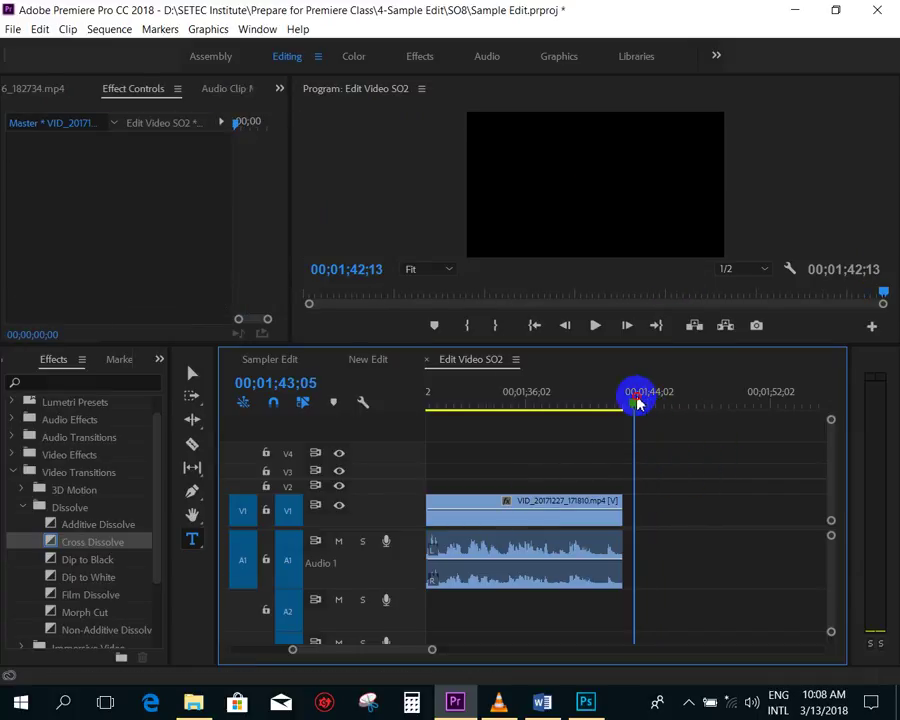
- Restore the deleted 'Thanks For Watching' title clip on V2 and select it
left_click(193, 541)
key("ctrl+z")
left_click_drag(647, 486, 590, 400)
left_click(580, 400)
left_click(598, 487)
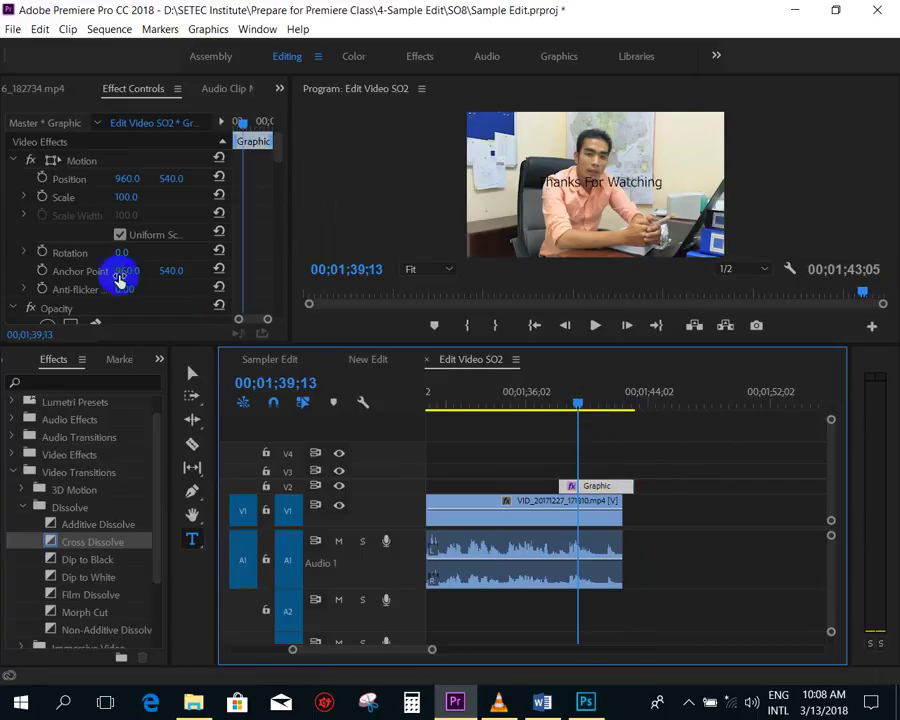
- Set the title's text fill to pure white FFFFFF in Effect Controls
left_click(585, 187)
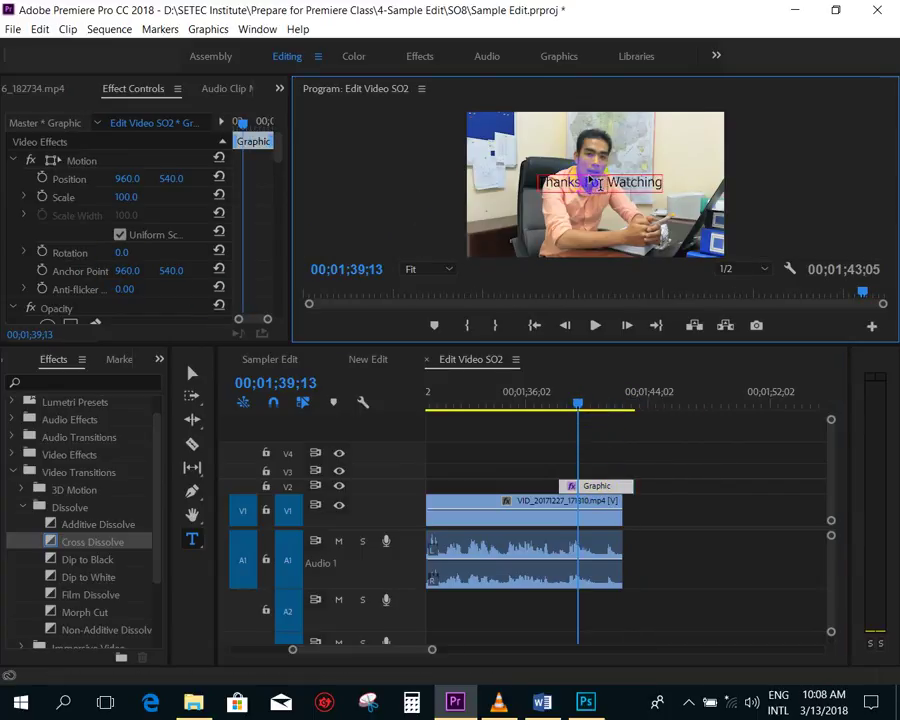
left_click_drag(279, 152, 284, 290)
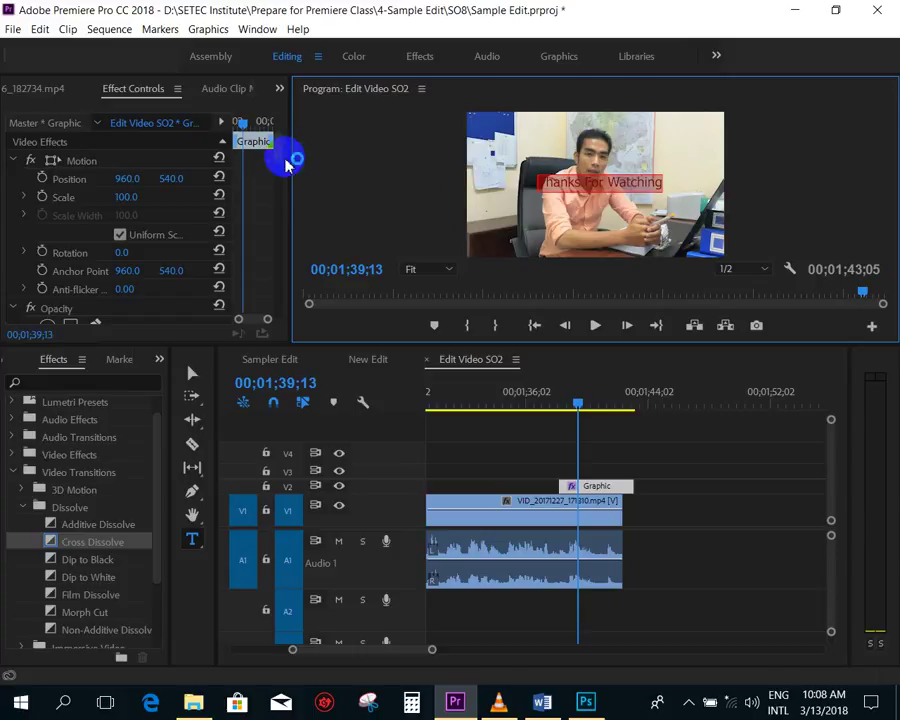
scroll(173, 237, "down", 2)
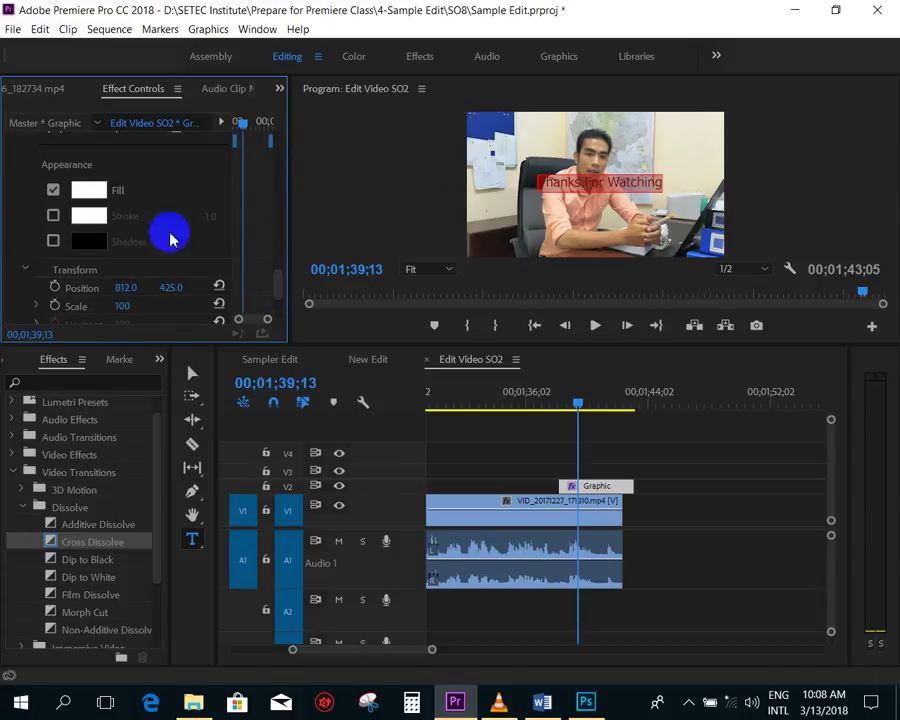
left_click(89, 189)
left_click_drag(416, 372, 378, 427)
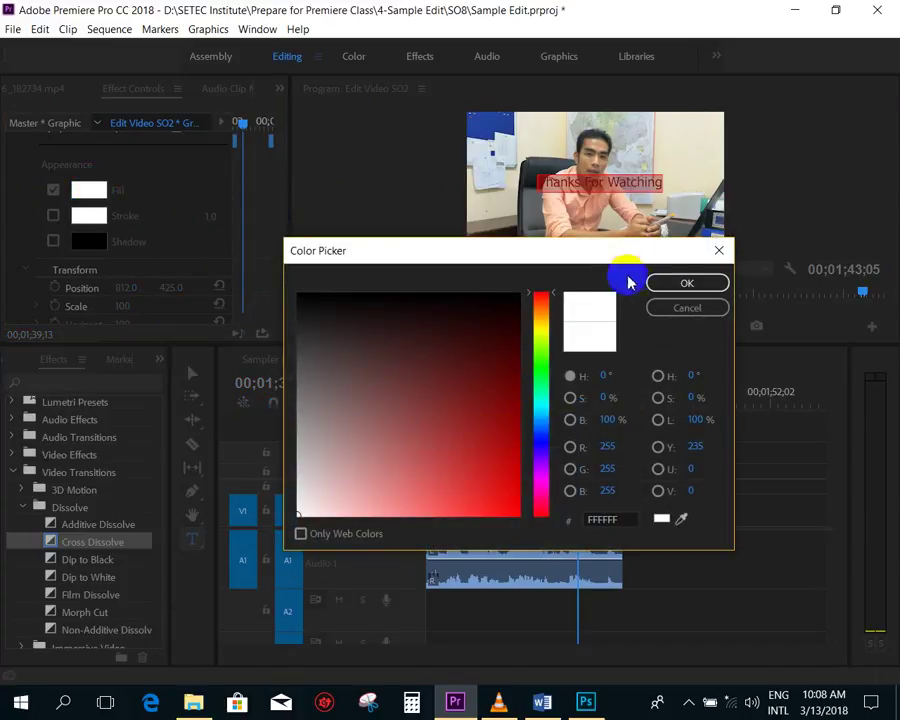
left_click(677, 287)
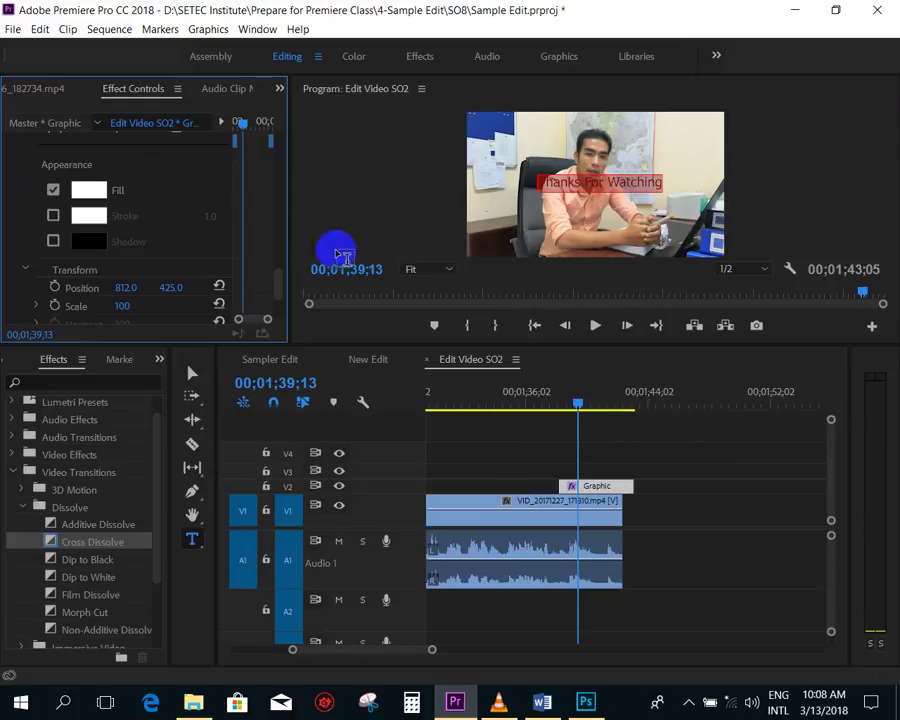
scroll(282, 287, "up", 3)
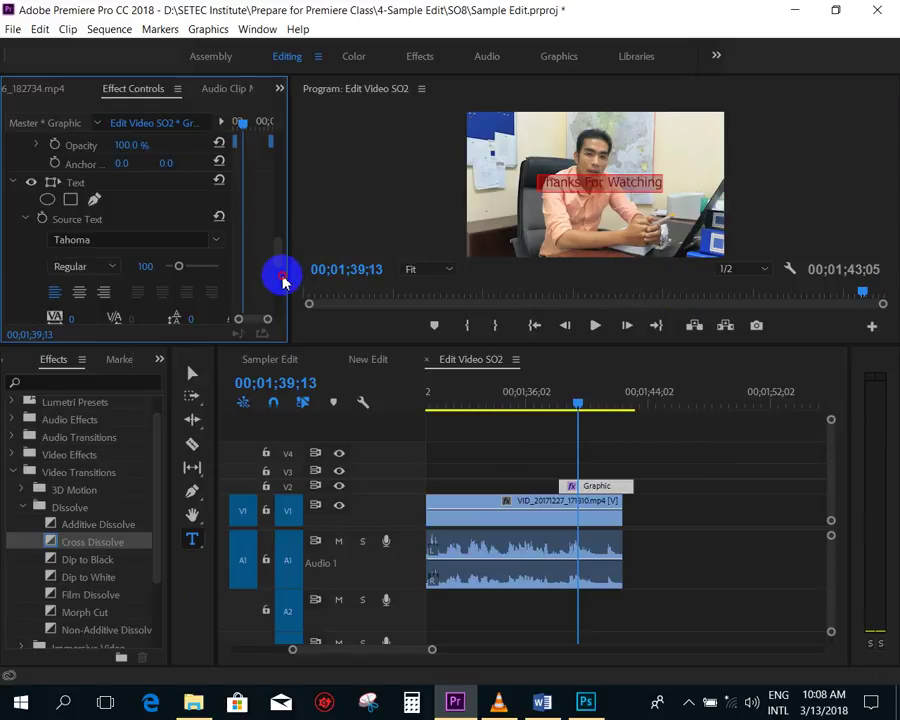
left_click(83, 185)
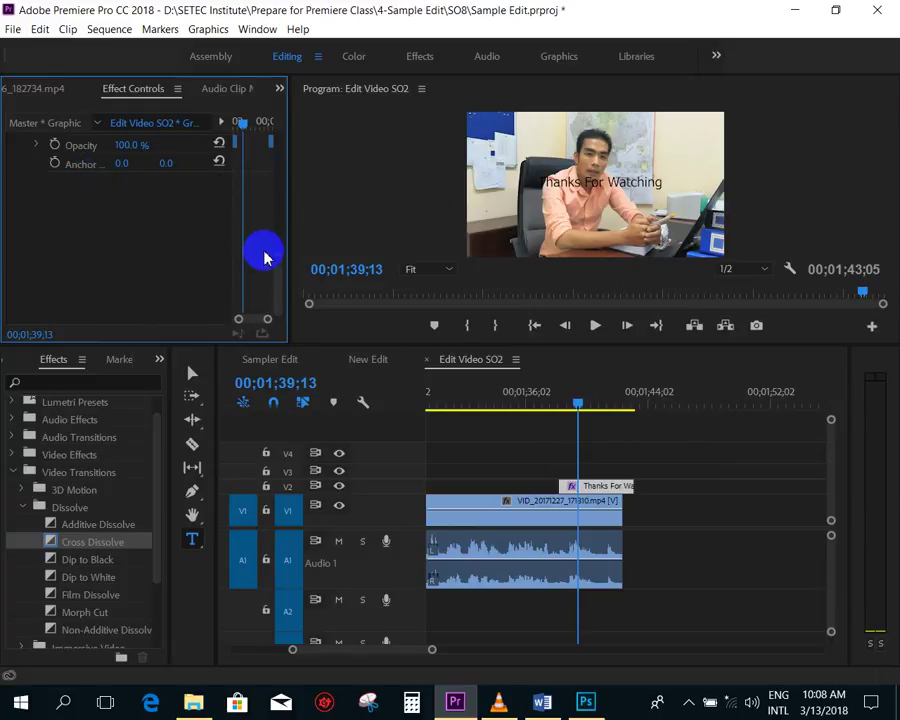
left_click_drag(274, 280, 280, 255)
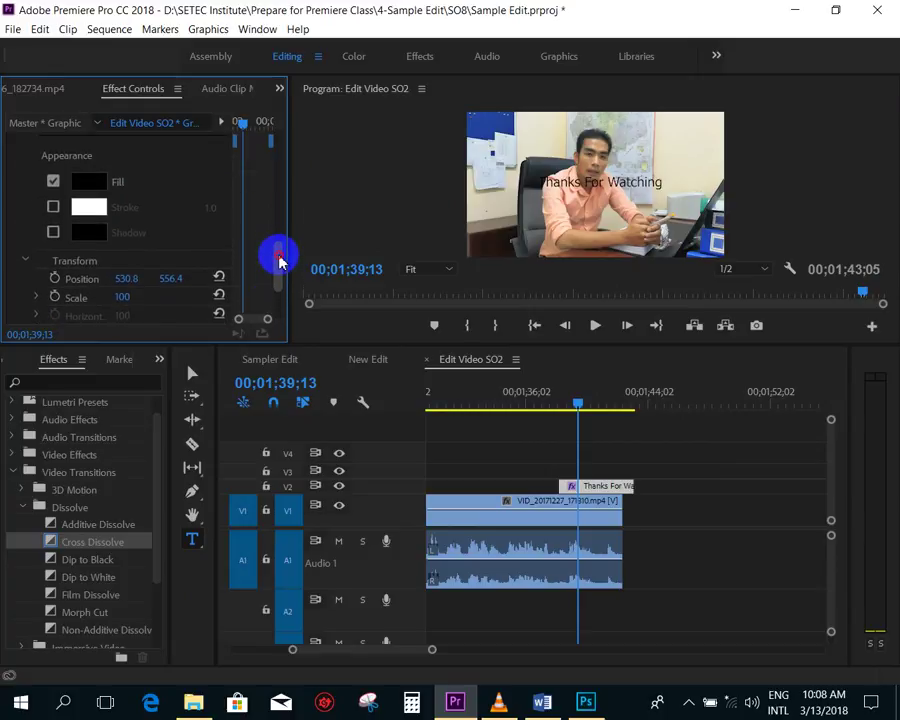
left_click(90, 206)
left_click_drag(374, 388, 292, 292)
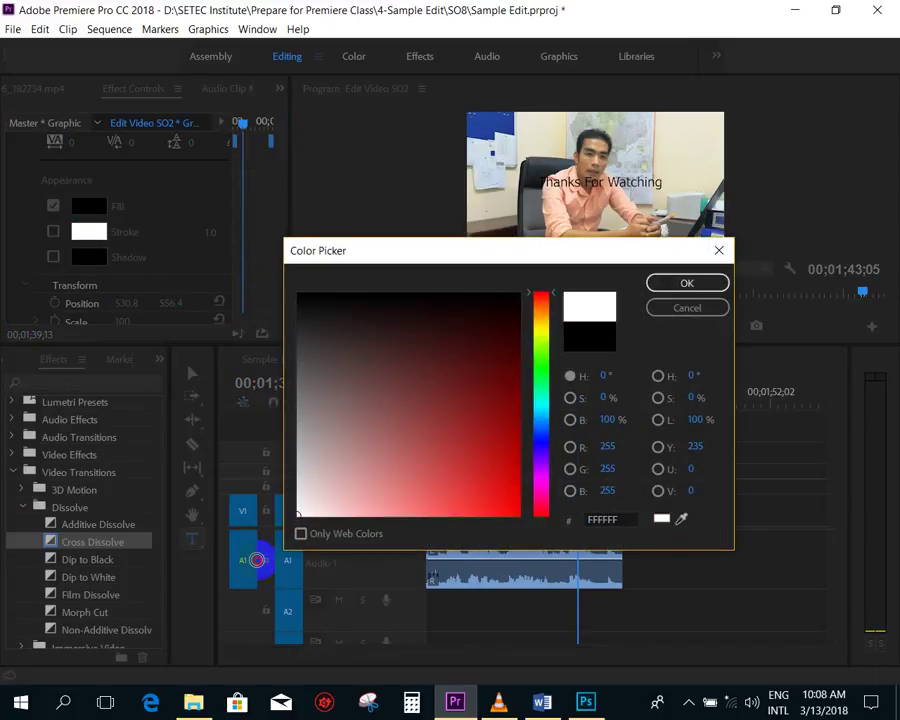
left_click(673, 285)
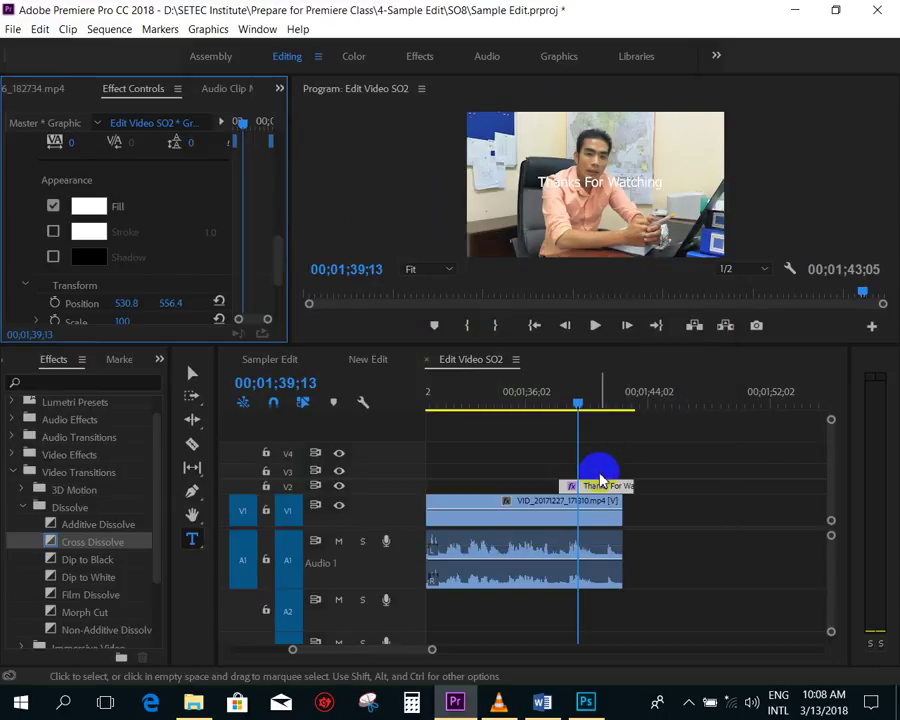
- Move the title clip back after the video clip on V2 and lengthen its end
left_click_drag(592, 486, 778, 486)
left_click(641, 393)
left_click(626, 394)
- Preview the title, then select its clip with the playhead at 01;39;28
key("space")
scroll(670, 432, "down", 3)
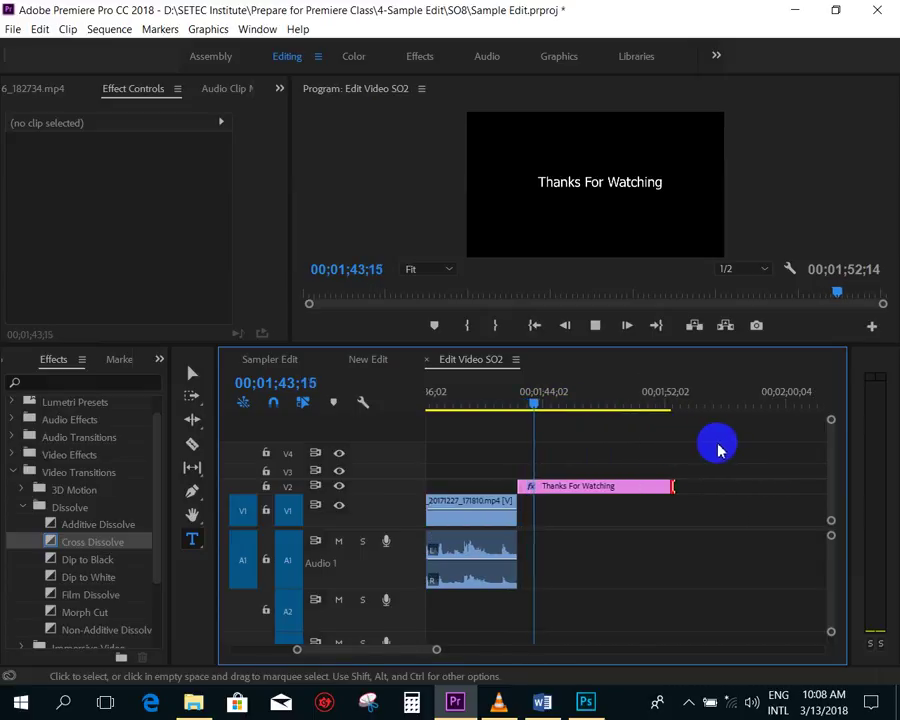
left_click(726, 447)
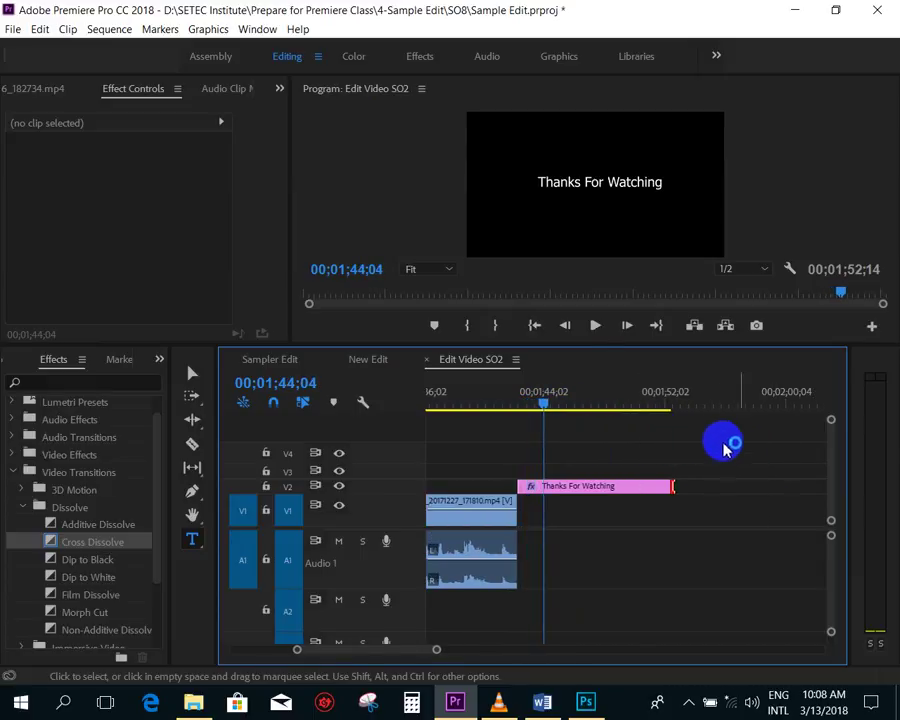
left_click(603, 487)
mouse_move(540, 396)
left_mouse_down()
mouse_move(483, 418)
mouse_move(617, 420)
left_mouse_up()
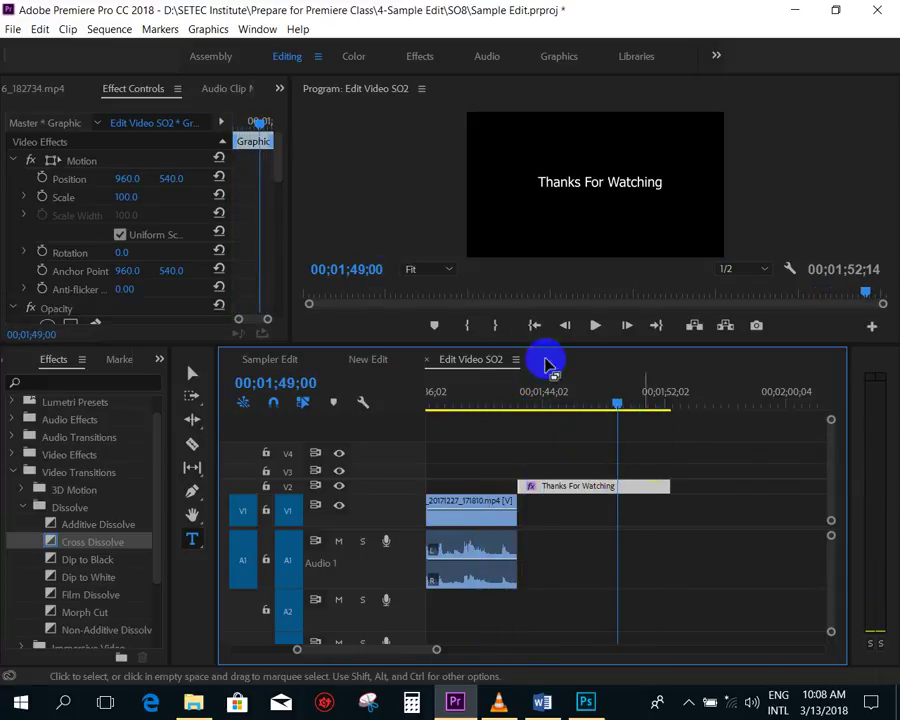
- Try raising the title's Scale, then revert it to 100
left_click_drag(287, 150, 267, 274)
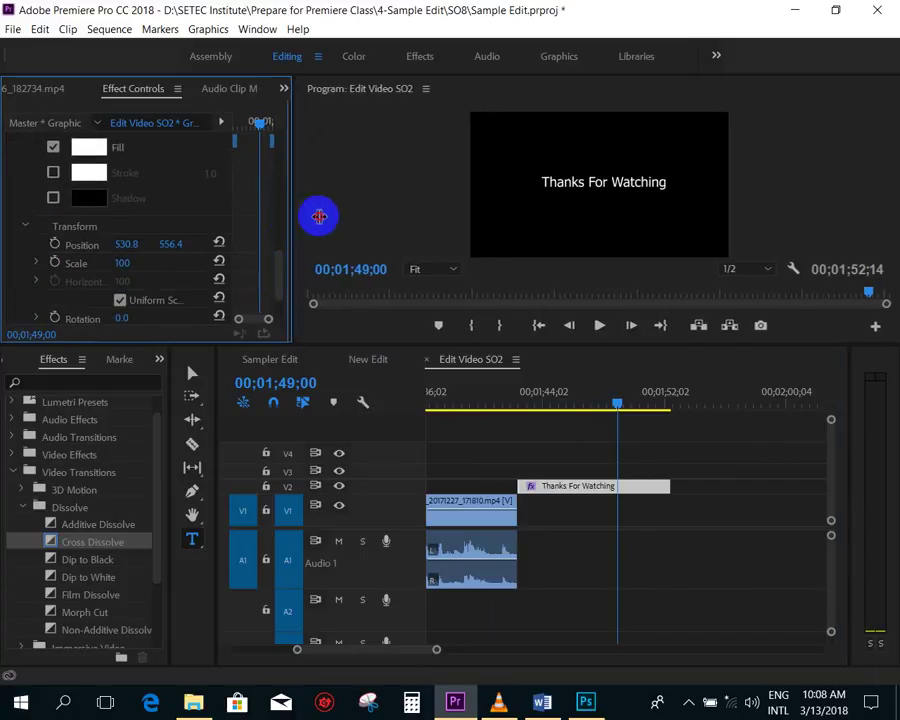
left_click_drag(289, 220, 329, 215)
left_click(137, 263)
mouse_move(137, 263)
left_mouse_down()
mouse_move(145, 261)
mouse_move(135, 261)
left_mouse_up()
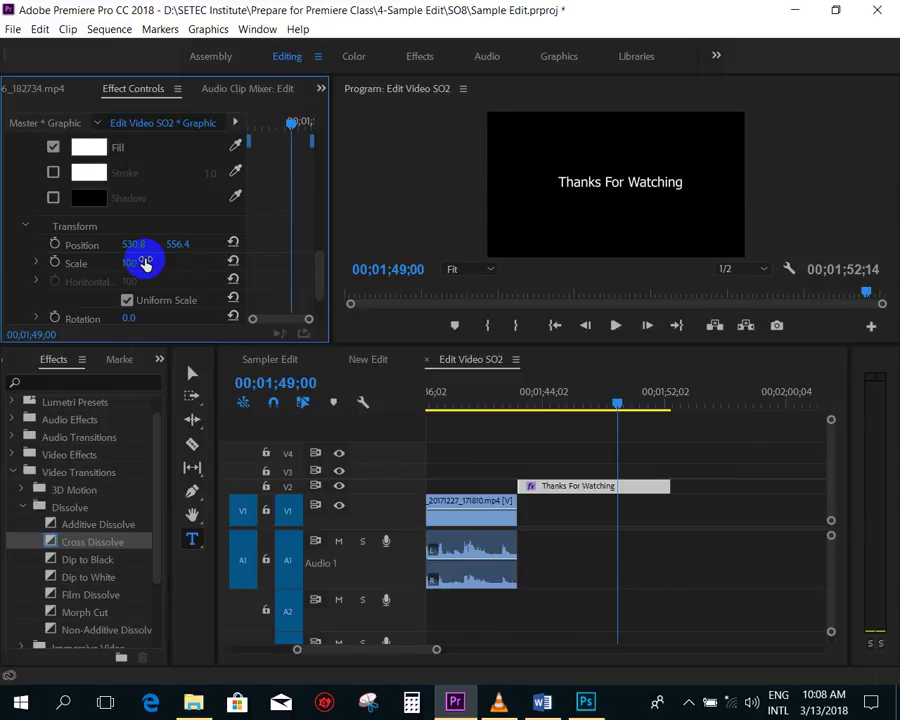
left_click(612, 197)
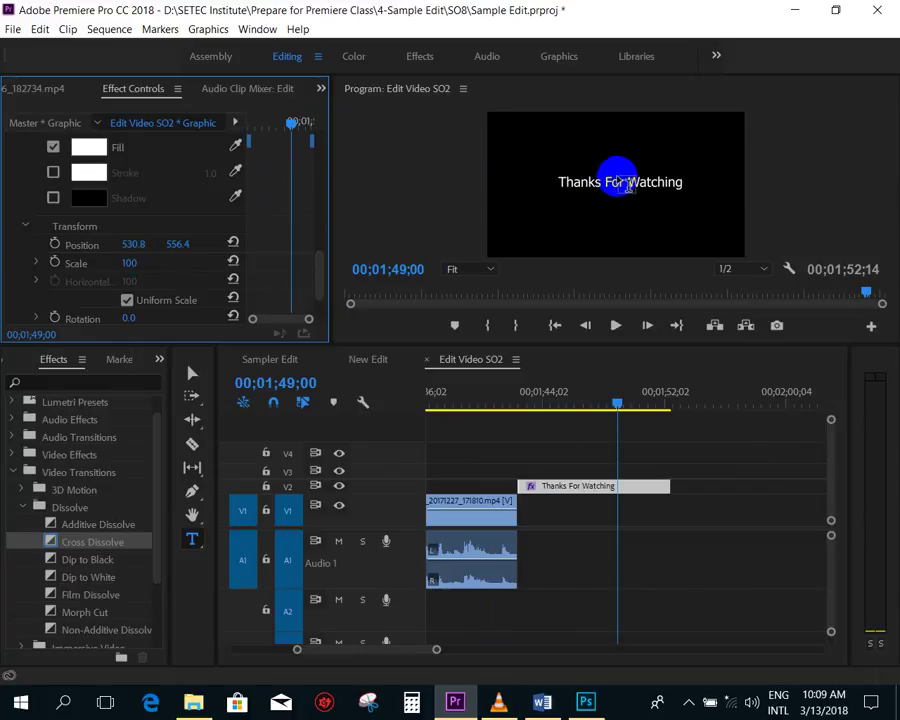
left_click_drag(130, 263, 213, 263)
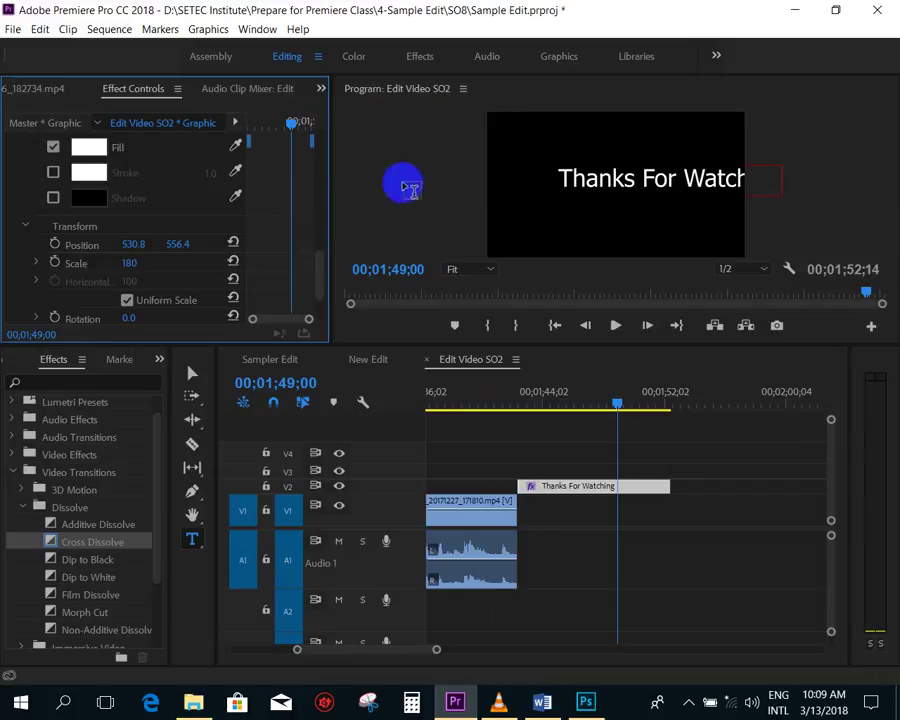
key("ctrl+z")
key("ctrl+z")
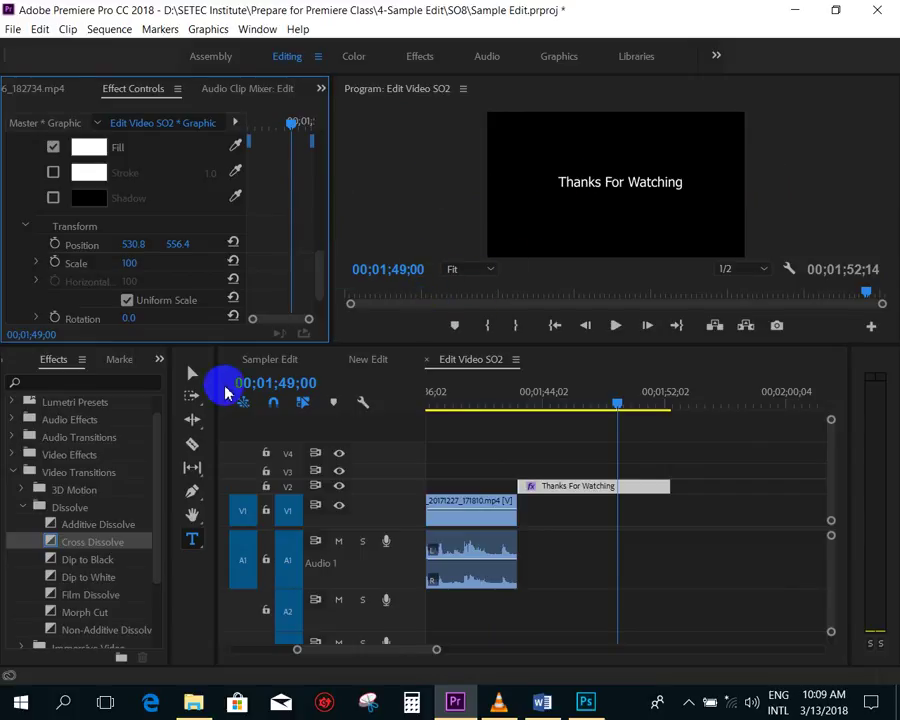
- Select the Text layer and drag its anchor point toward the text's middle (406.3, 0.0)
left_click(192, 372)
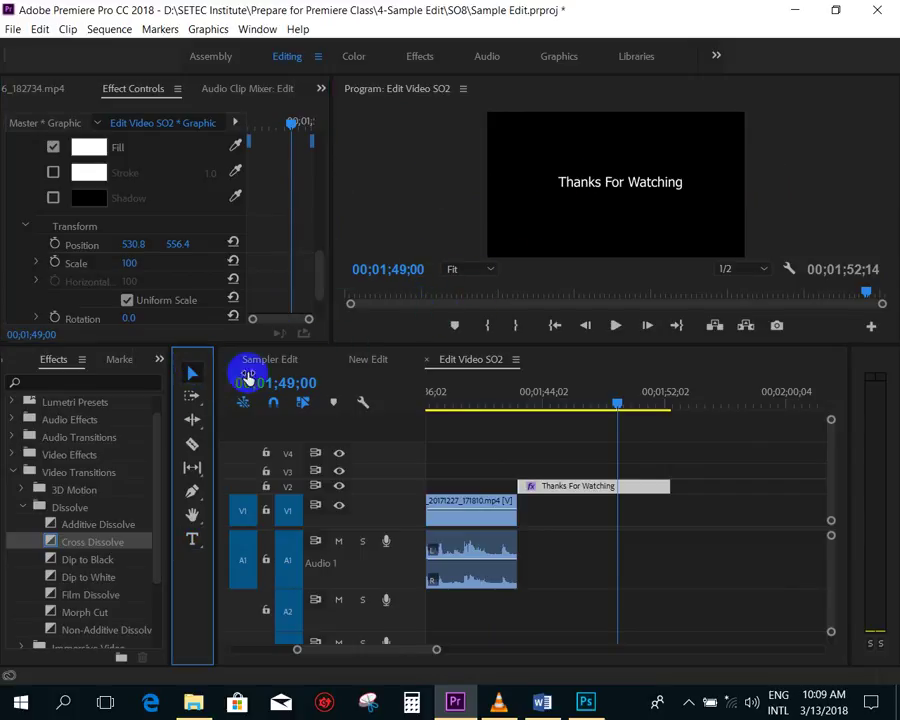
mouse_move(322, 262)
left_mouse_down()
mouse_move(321, 218)
mouse_move(108, 193)
left_mouse_up()
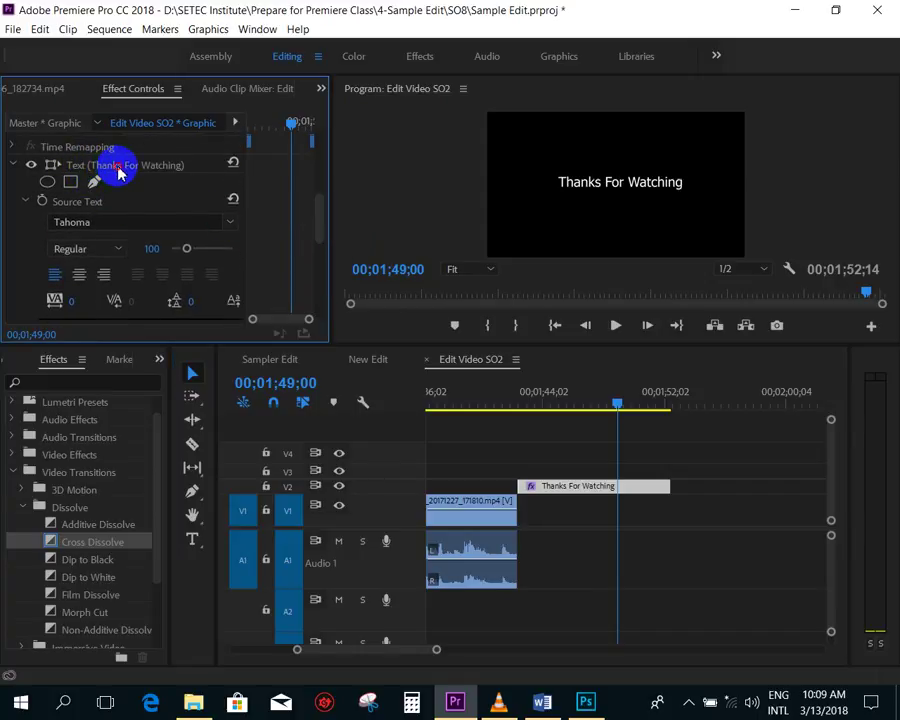
left_click(118, 168)
left_click_drag(320, 220, 319, 300)
left_click_drag(558, 187, 572, 181)
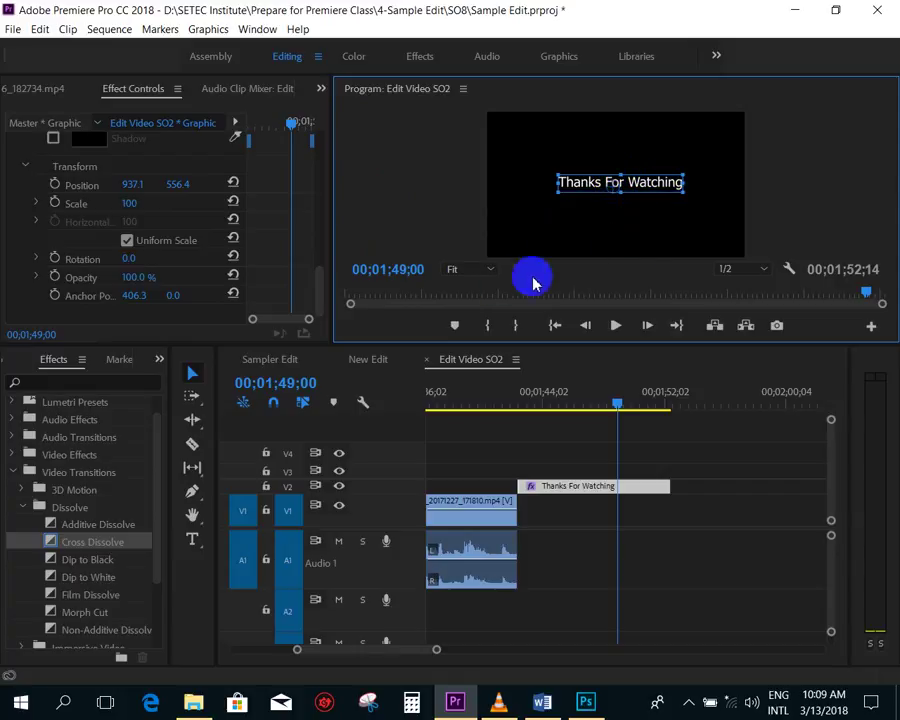
- Snap the title's anchor point to frame centre at 75% zoom, then scale the title to 122
left_click(470, 268)
left_click(476, 359)
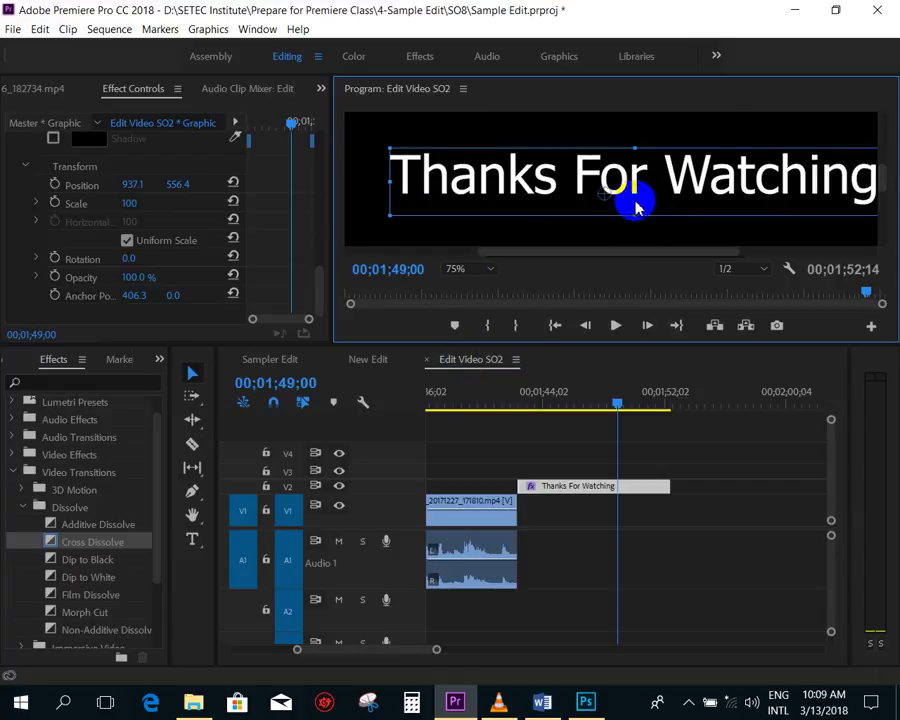
left_click_drag(607, 195, 629, 188)
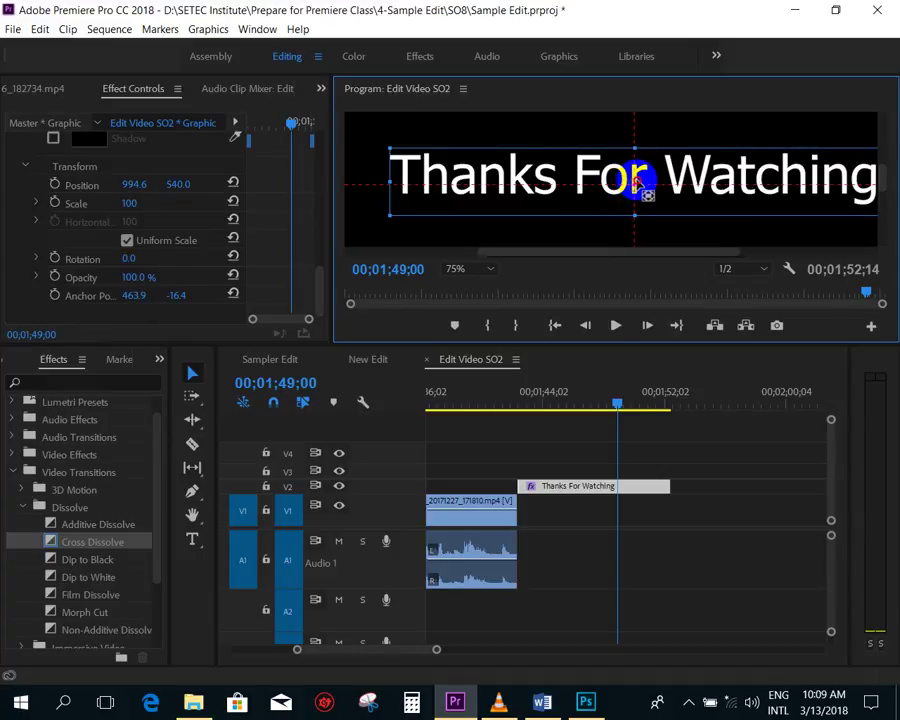
left_click(468, 269)
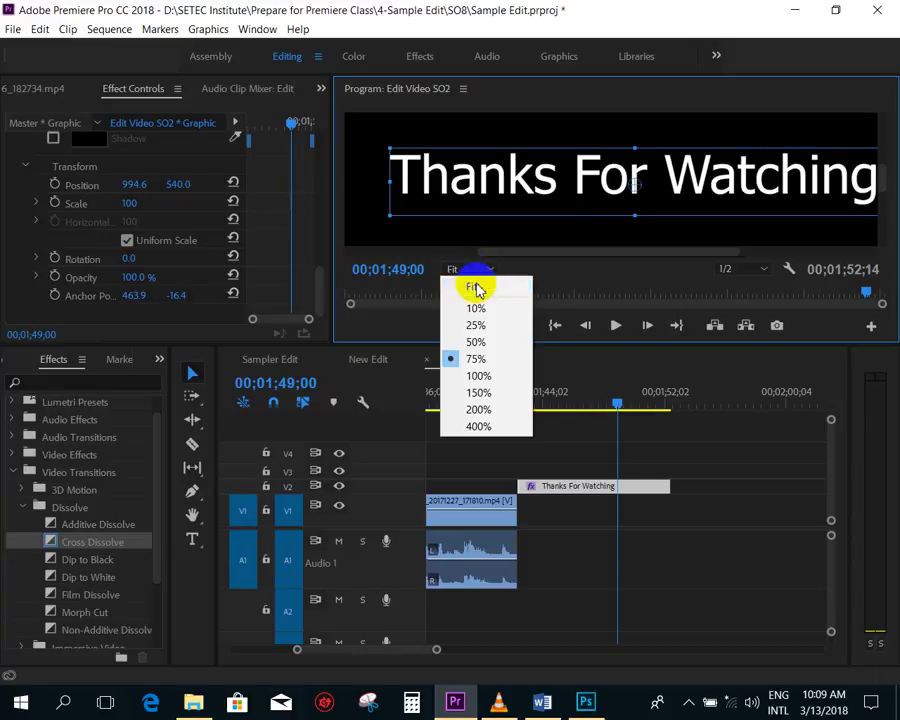
left_click(474, 287)
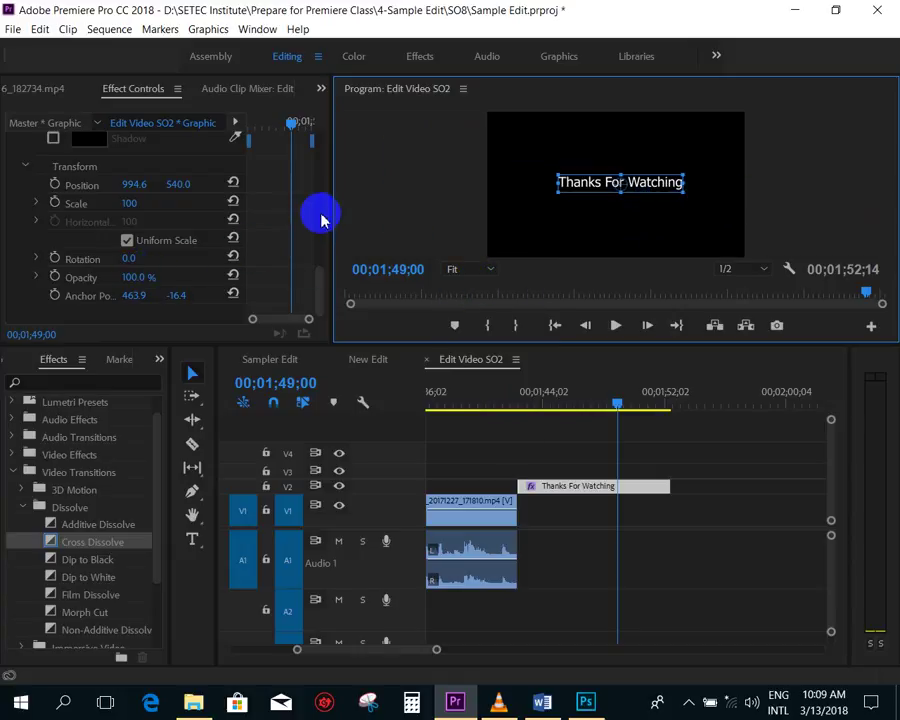
mouse_move(129, 203)
left_mouse_down()
mouse_move(247, 196)
mouse_move(159, 211)
left_mouse_up()
left_click_drag(542, 394, 521, 409)
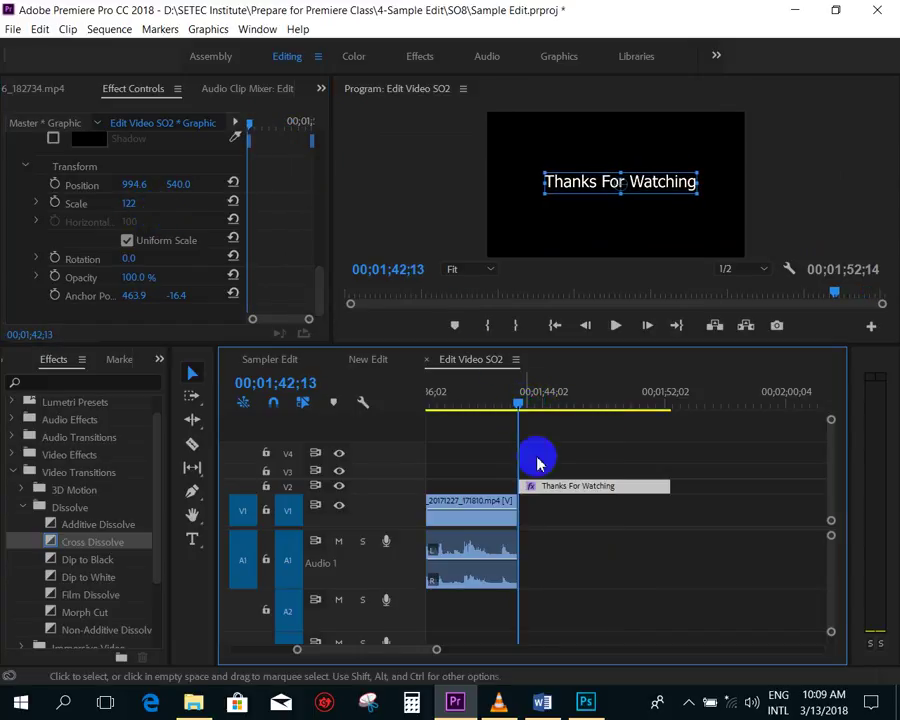
- Add a starting Scale keyframe of 122 on the title and preview the animation
left_click(128, 204)
key("Return")
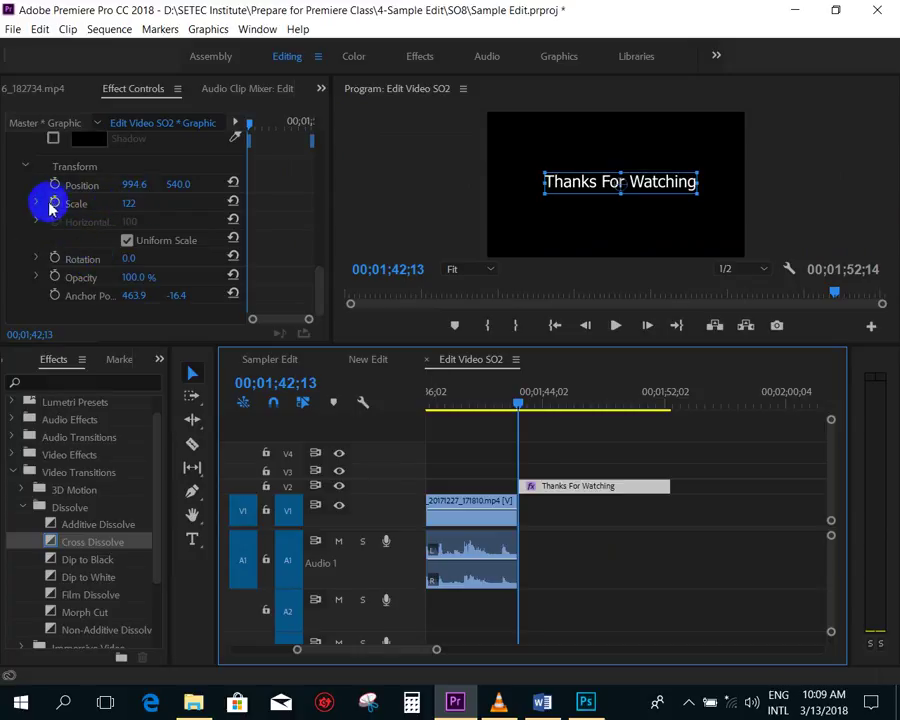
left_click(55, 204)
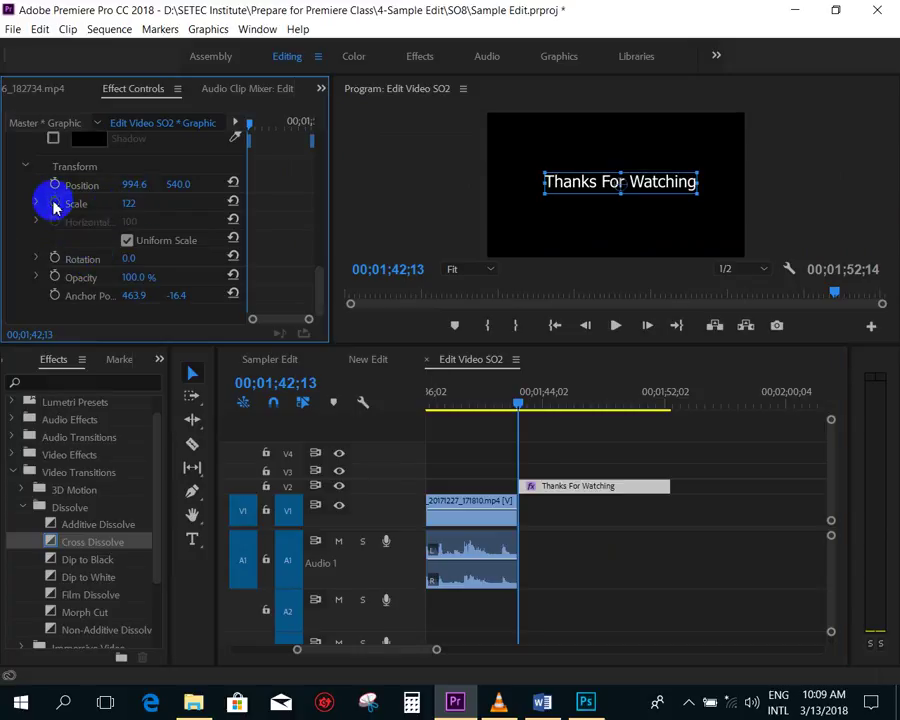
left_click(667, 397)
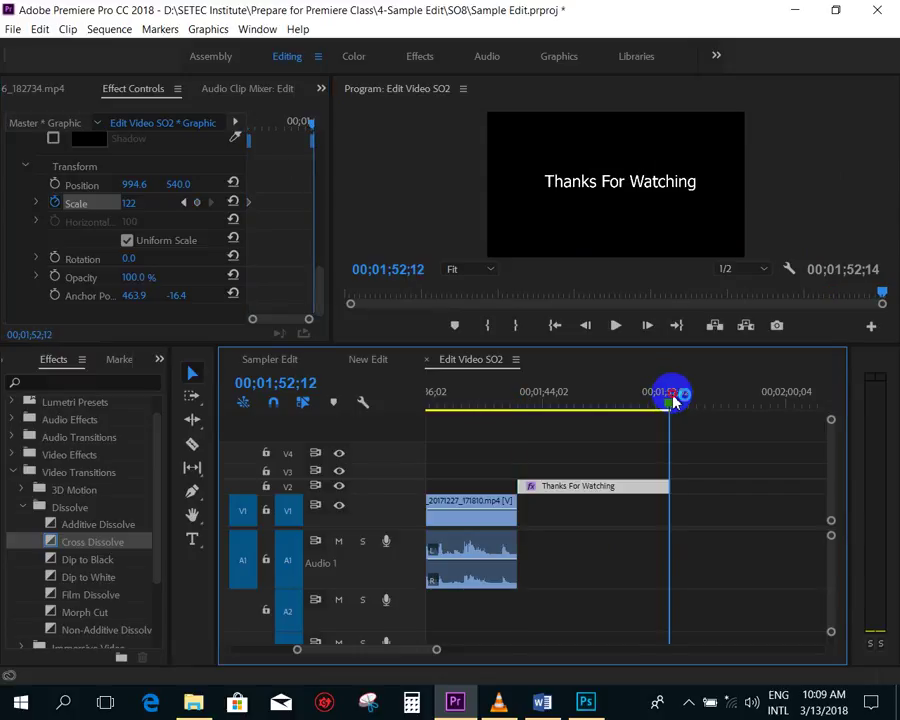
left_click(128, 203)
type("150")
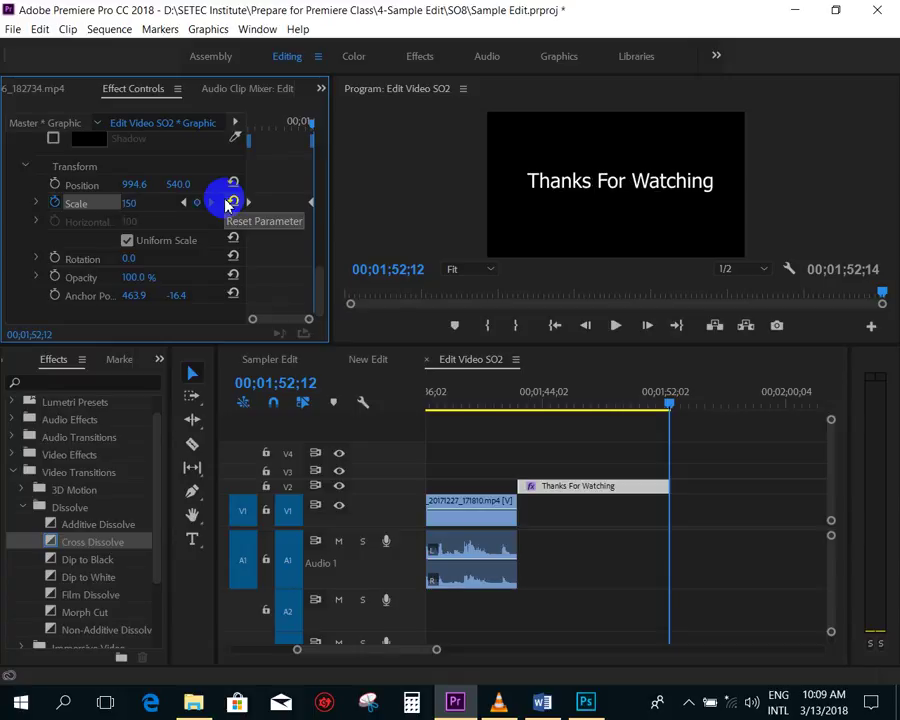
left_click(513, 395)
left_click(607, 563)
key("space")
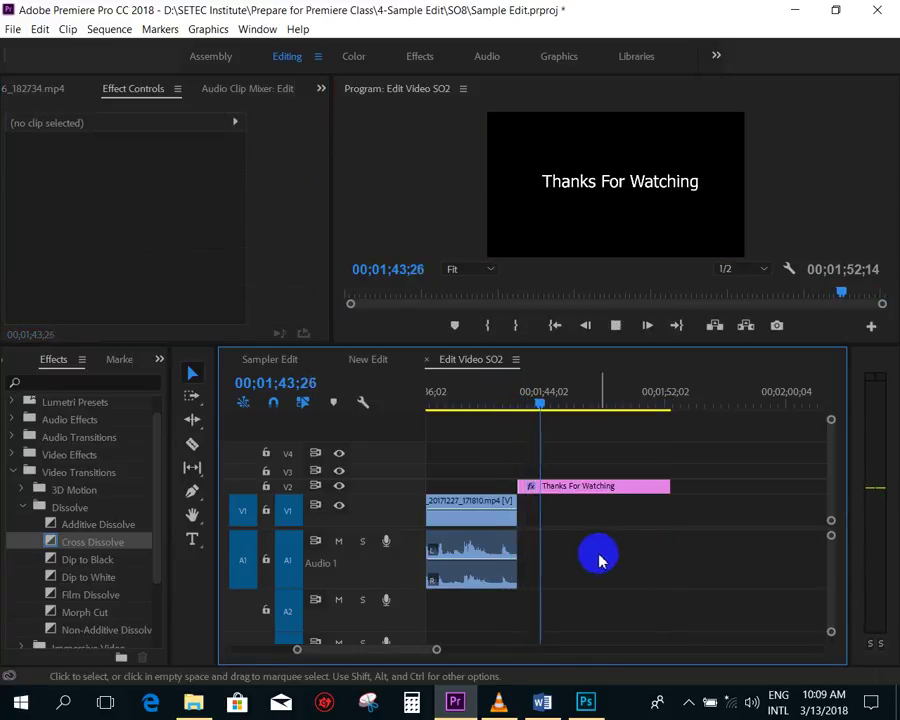
left_click_drag(668, 408, 670, 402)
- Add a later Scale keyframe raising the title to 150 at 00;01;48;17
left_click(640, 485)
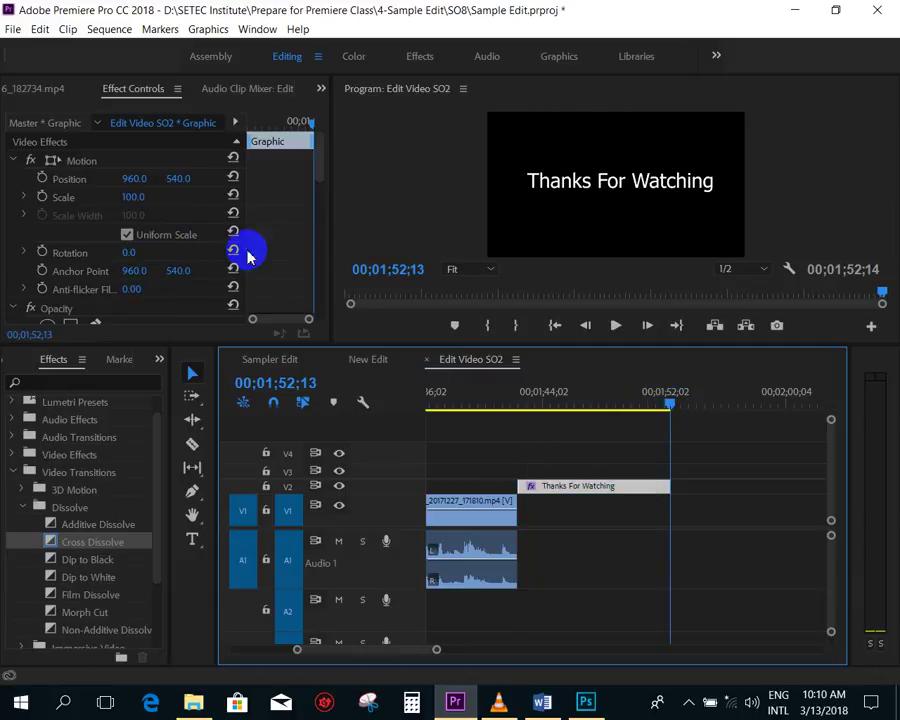
scroll(228, 258, "down", 5)
scroll(165, 280, "down", 2)
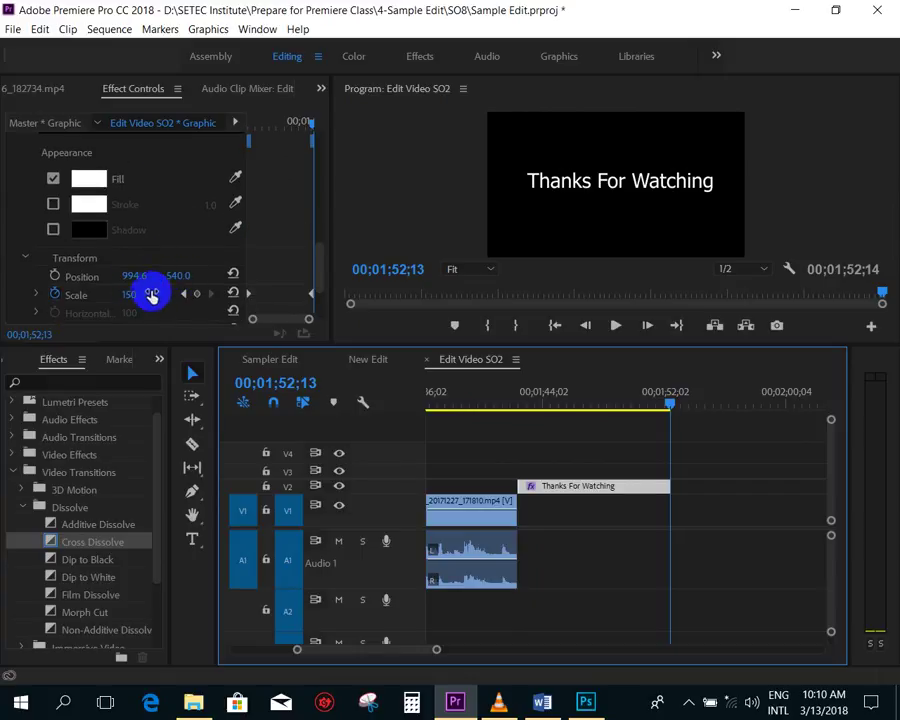
left_click(144, 292)
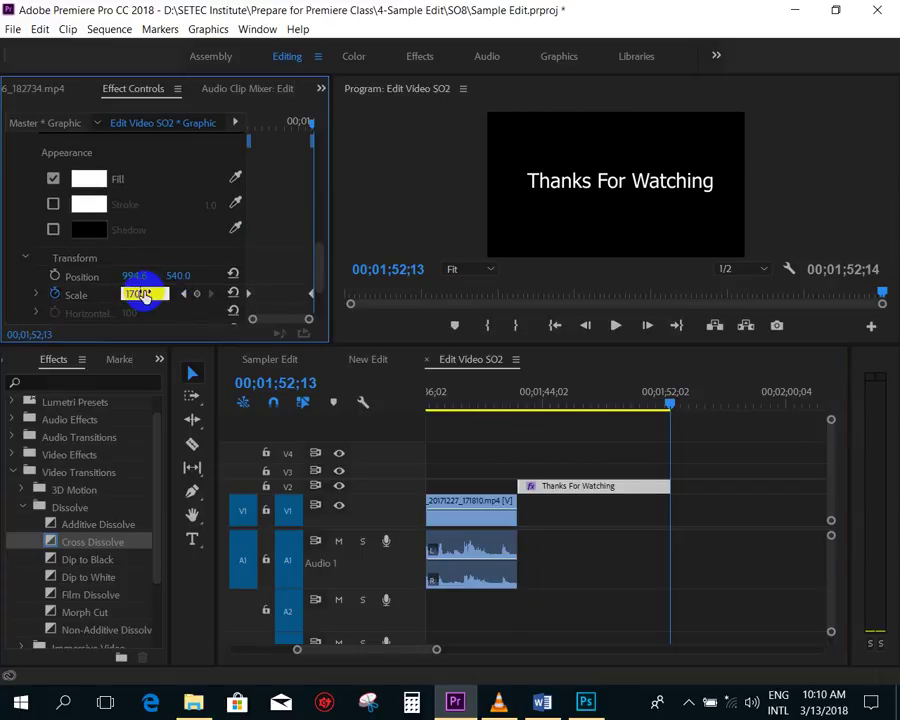
key("Return")
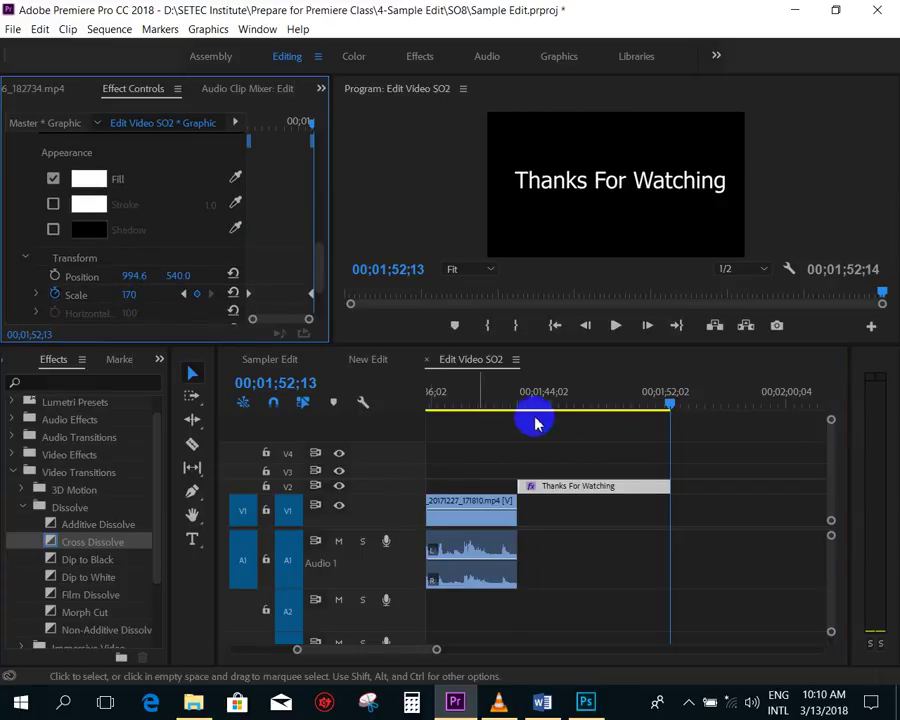
left_click(520, 401)
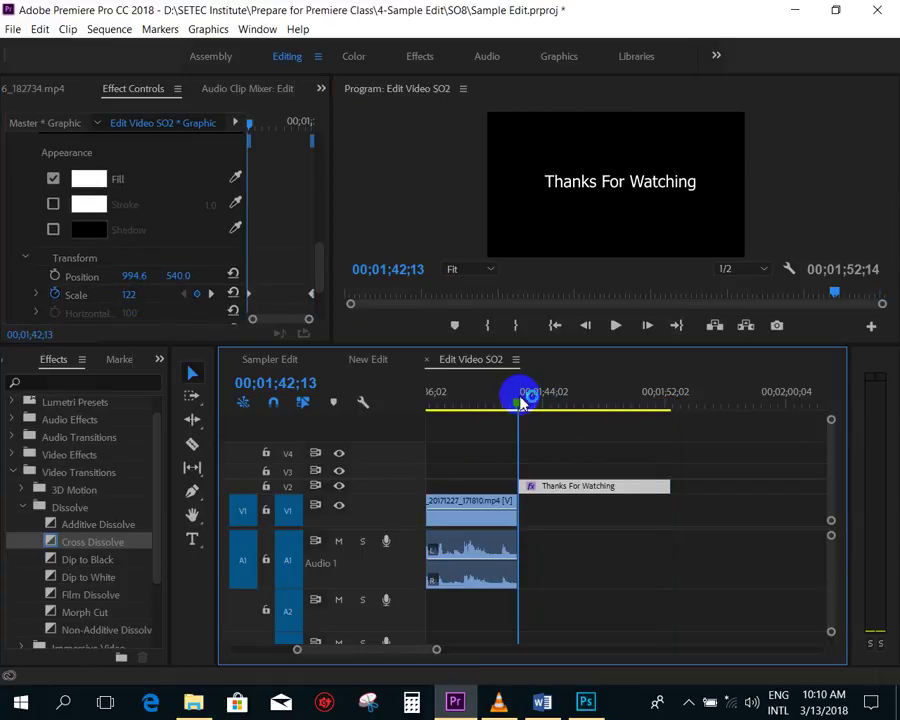
left_click(609, 412)
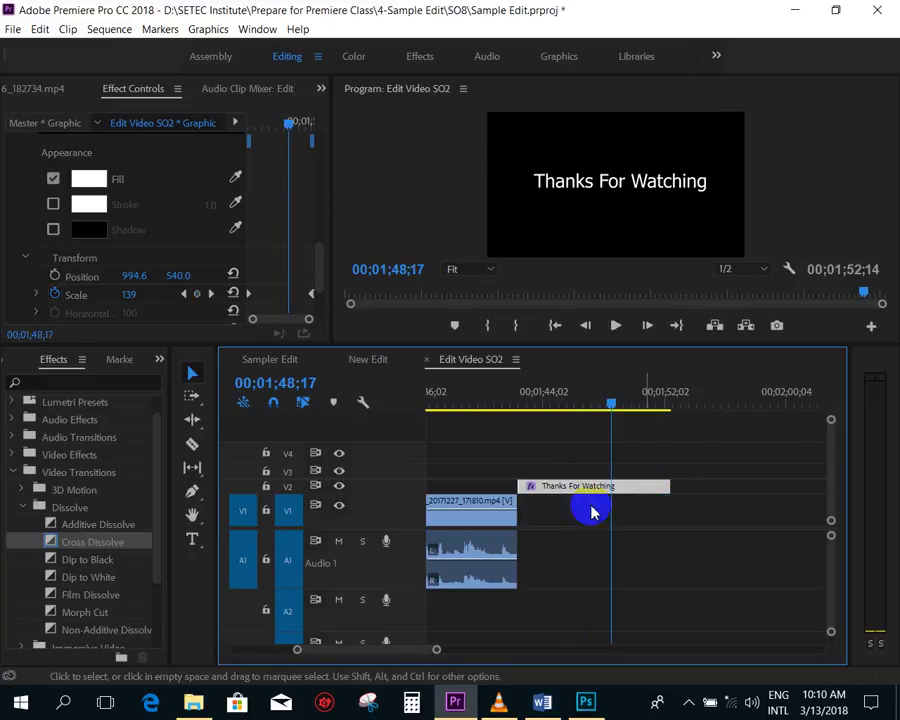
left_click_drag(313, 296, 290, 295)
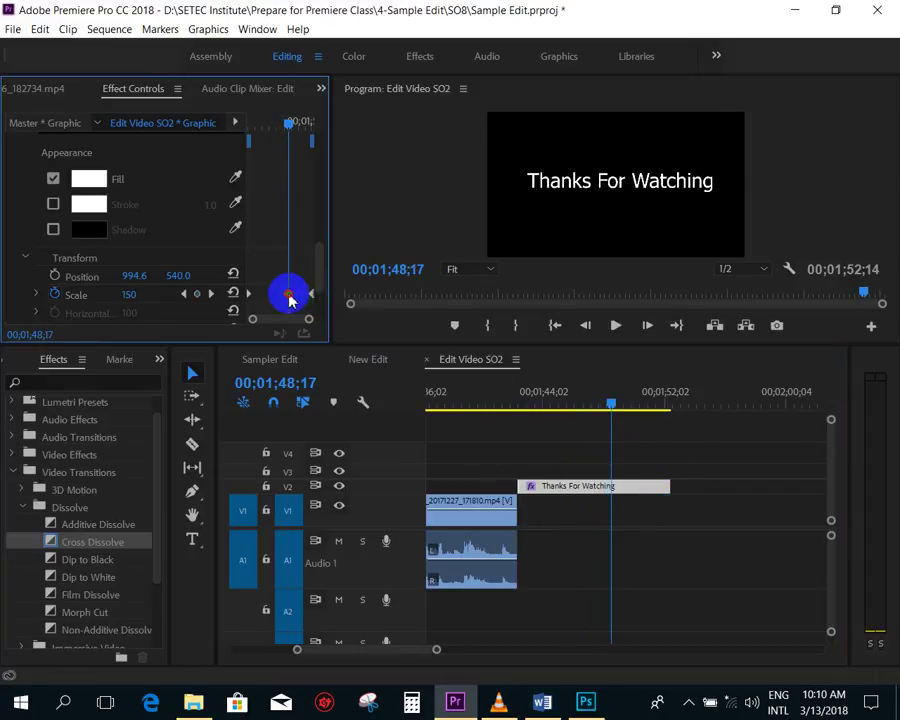
- Trim the title clip's end shorter so the sequence ends at 00;01;49;02
left_click_drag(670, 486, 627, 484)
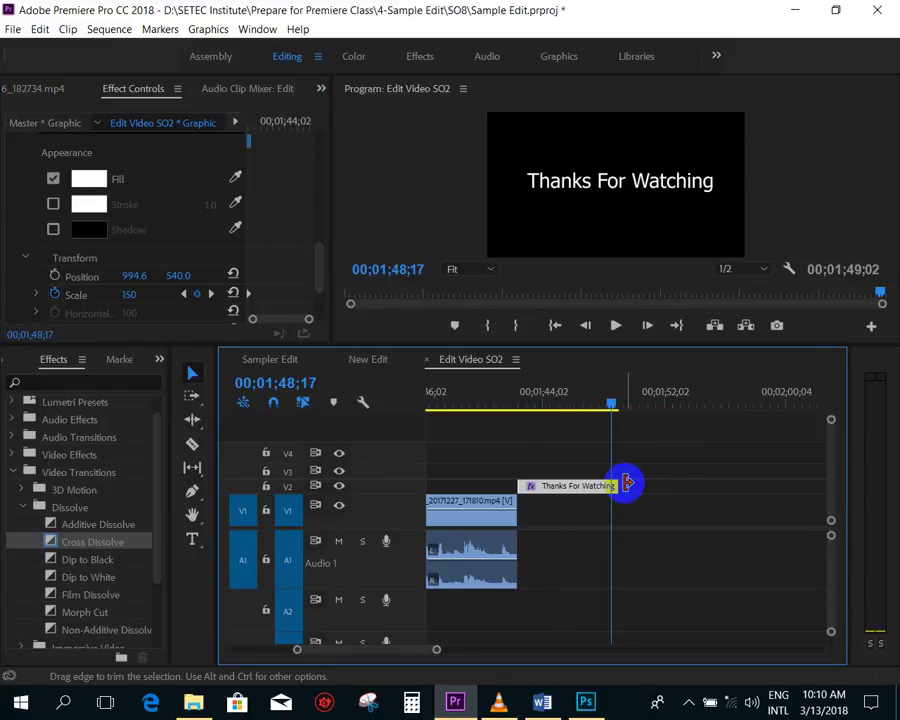
left_click(535, 404)
left_click_drag(535, 404, 528, 410)
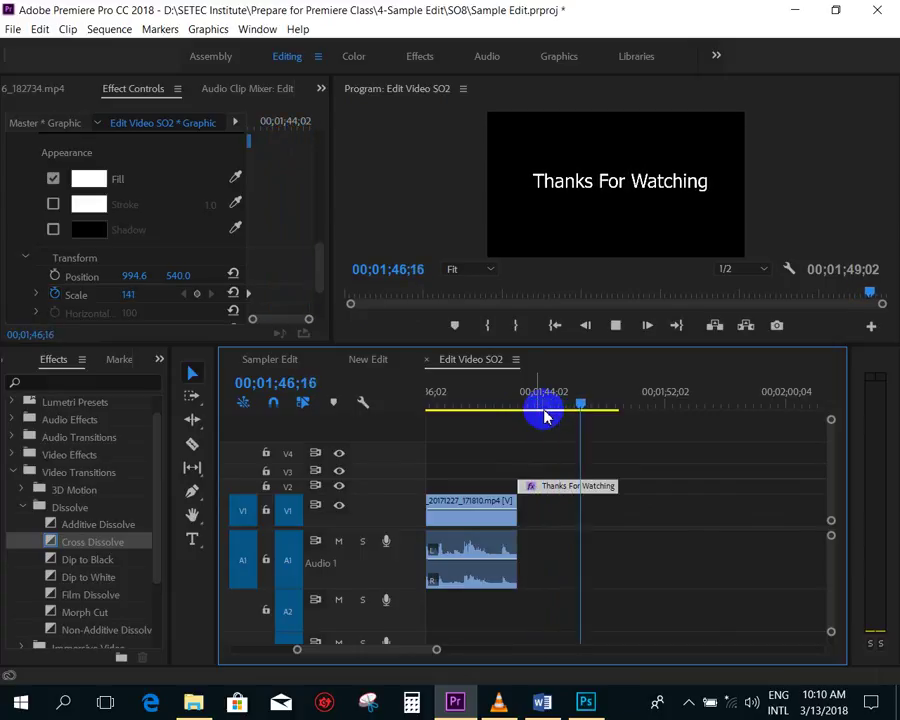
- Save the project, enlarge the timeline and scrub back to the sequence start
key("minus")
key("minus")
key("minus")
key("minus")
key("minus")
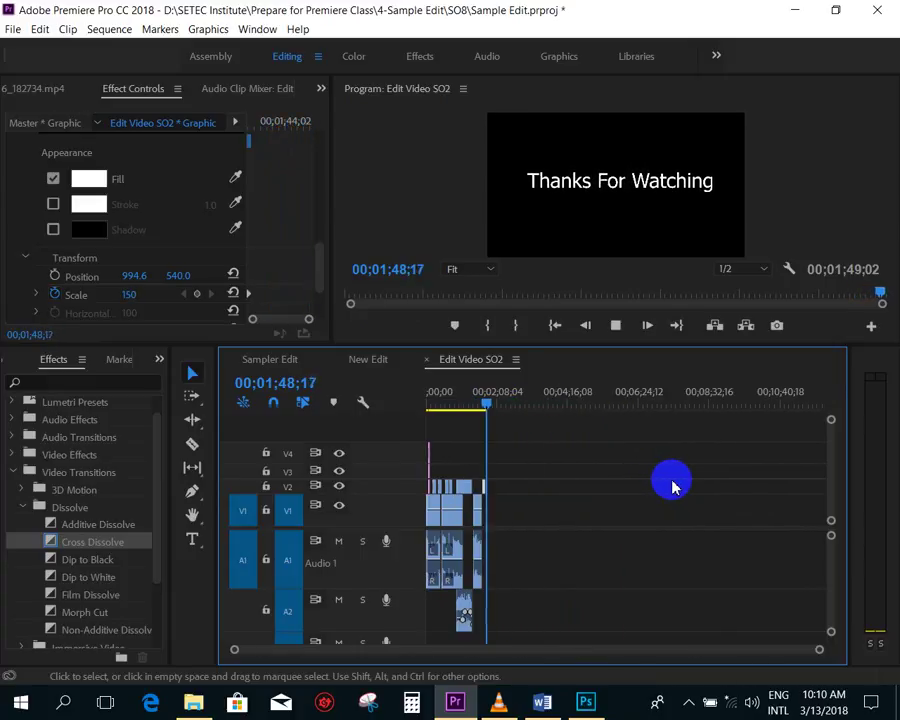
key("ctrl+s")
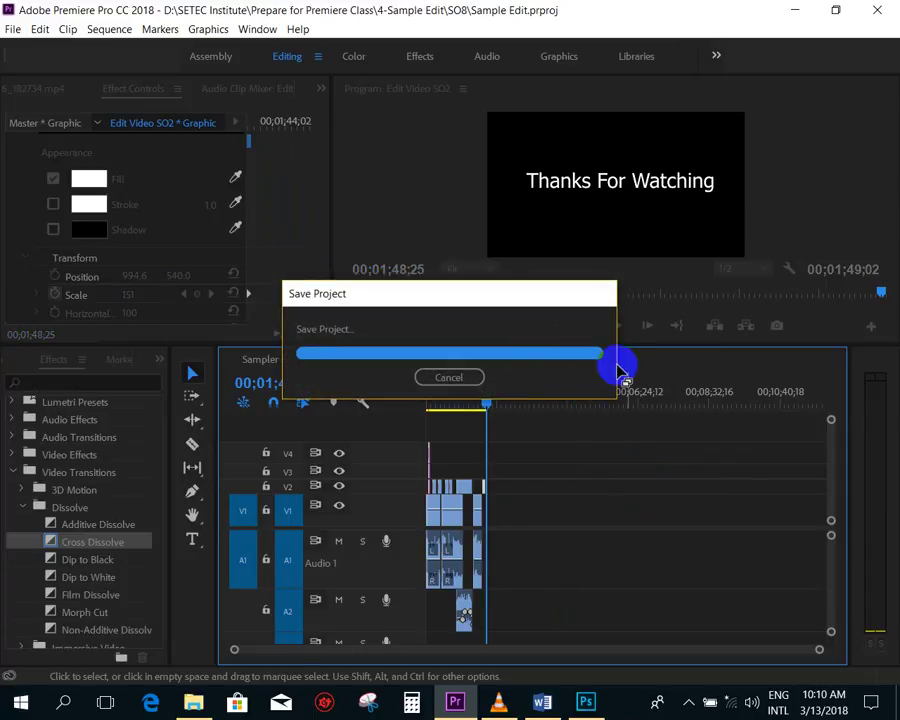
left_click_drag(615, 344, 613, 298)
left_click_drag(454, 346, 432, 346)
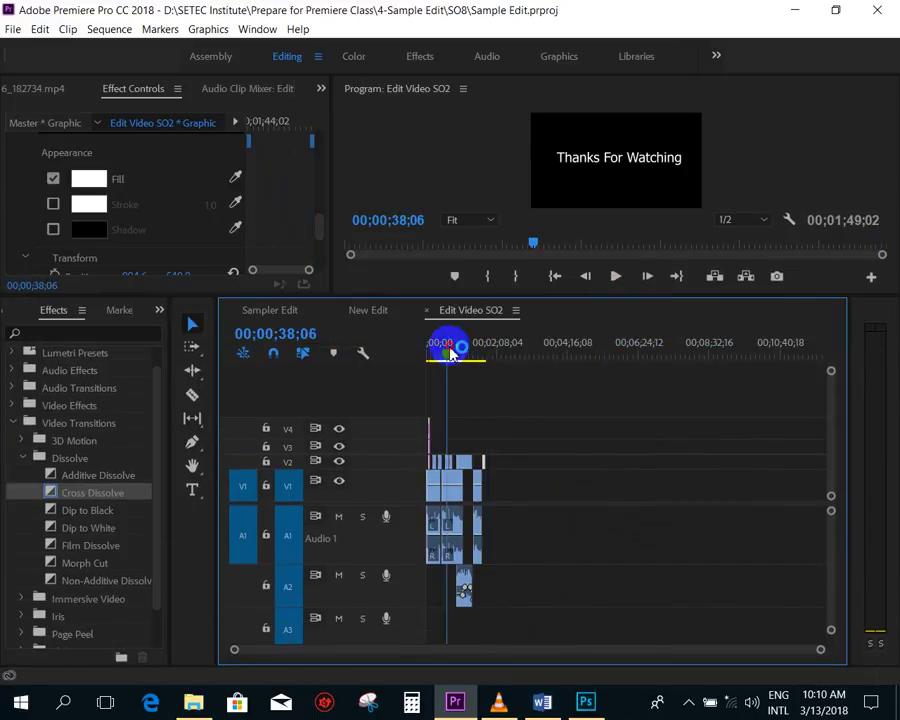
key("equal")
key("equal")
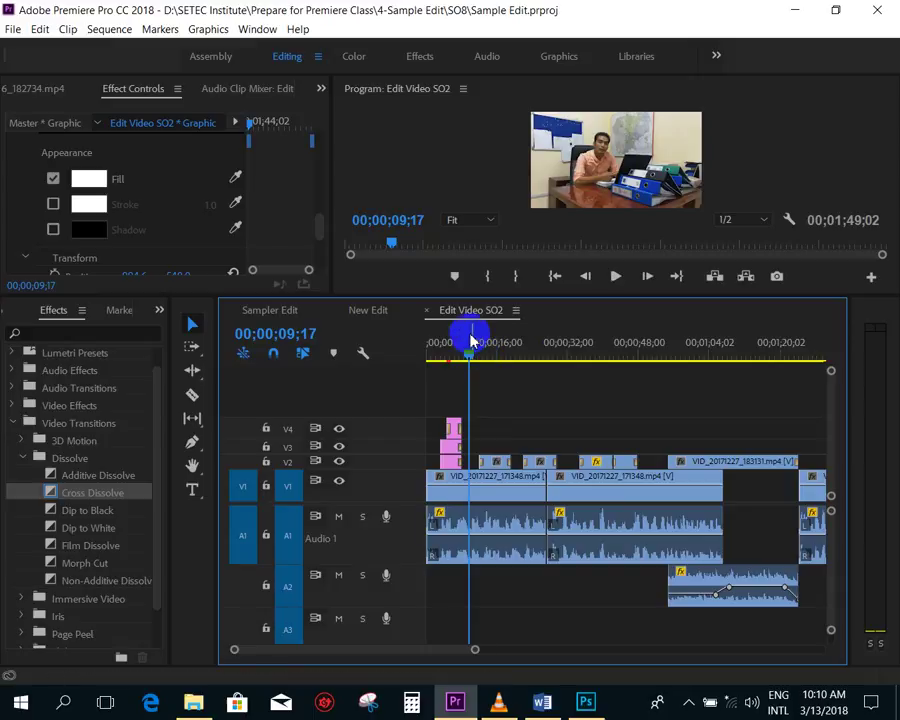
left_click_drag(470, 342, 431, 345)
key("minus")
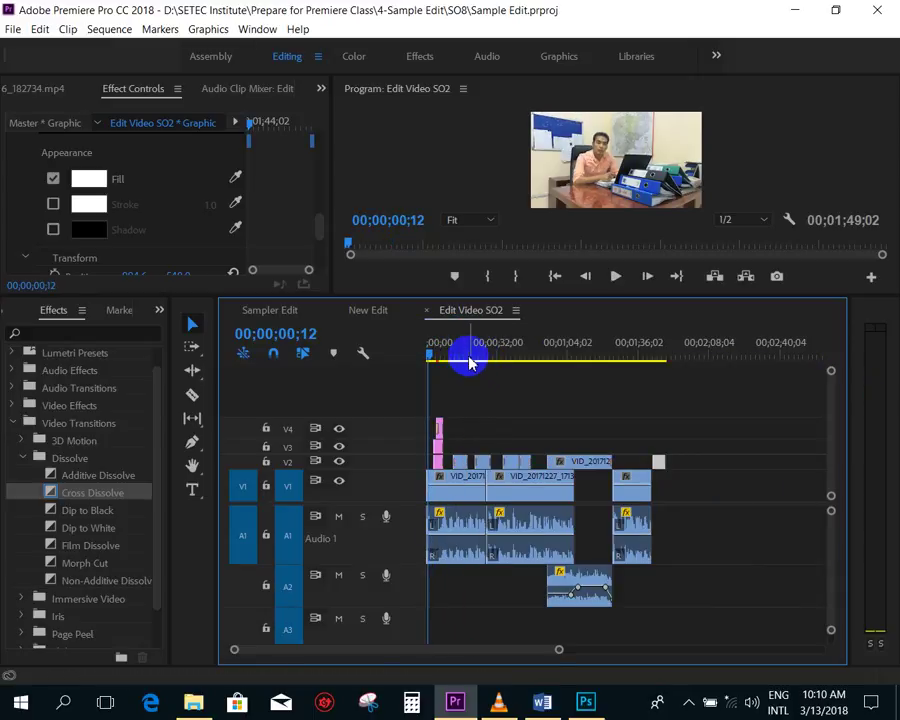
left_click_drag(435, 352, 445, 357)
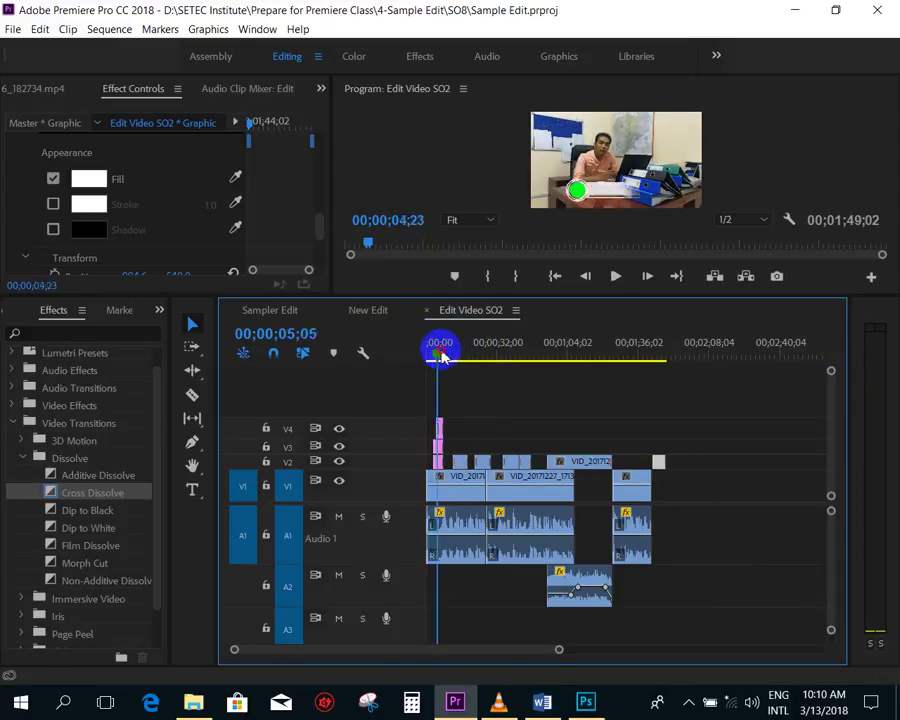
- Review the sequence at 00;00;14;10, 00;00;39;12 and its end, then save again
left_click(487, 355)
left_click(459, 348)
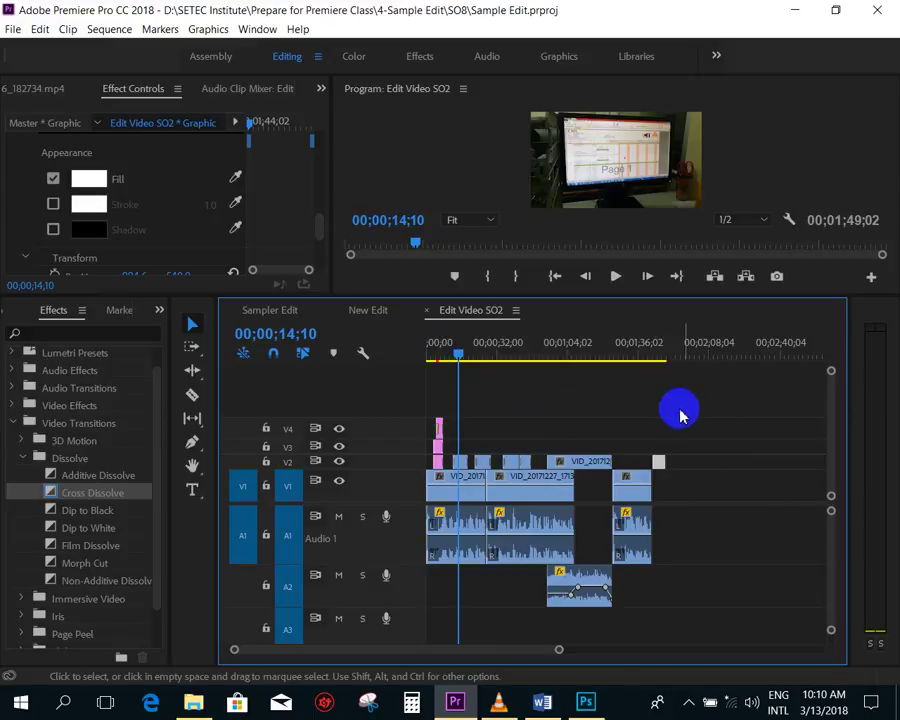
left_click(515, 350)
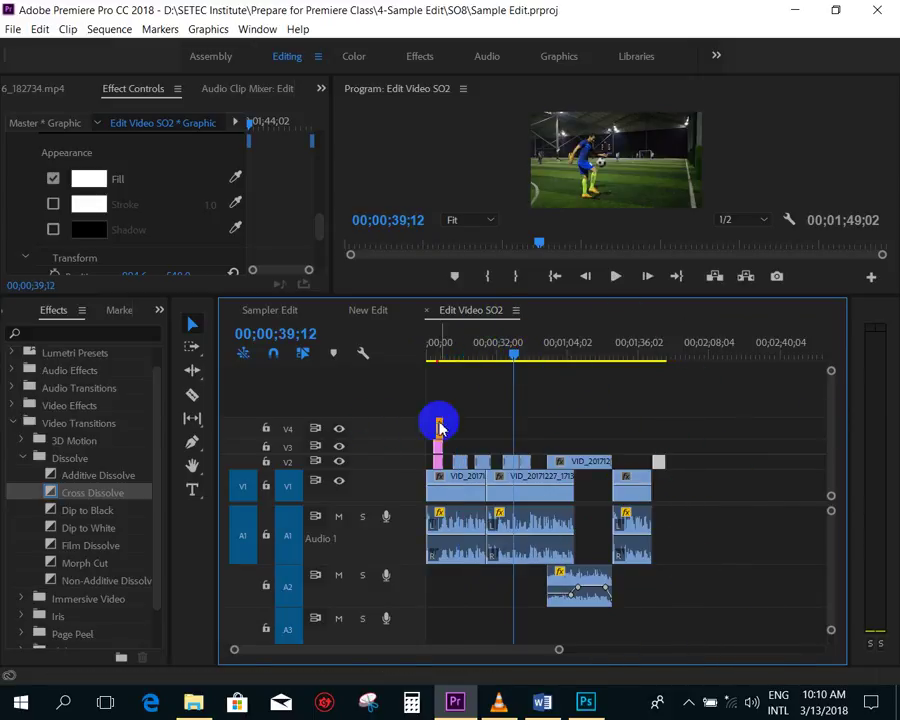
left_click(669, 351)
key("minus")
left_click(567, 356)
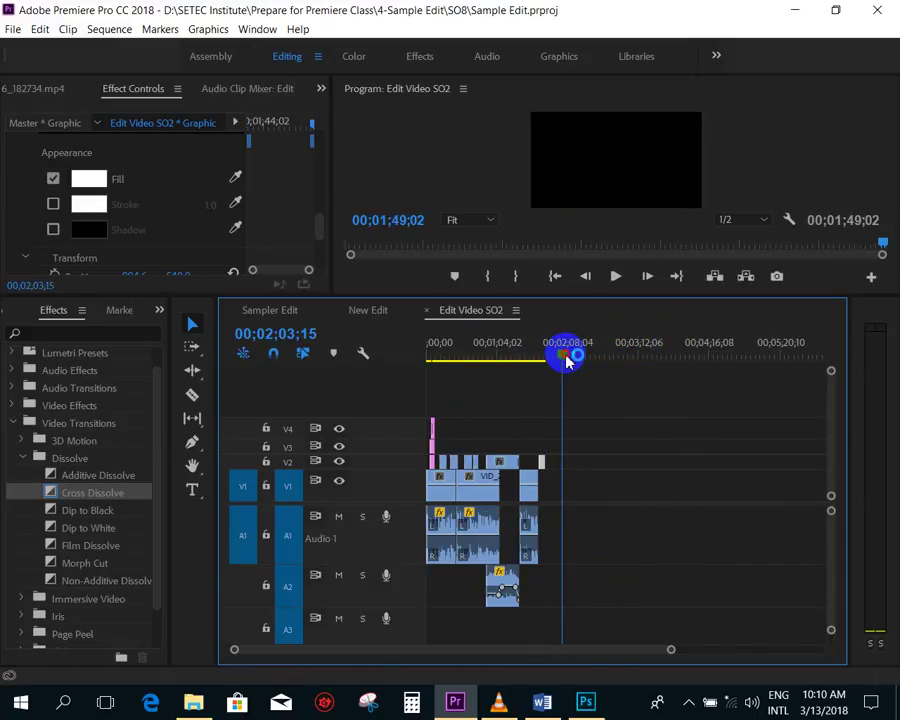
key("ctrl+s")
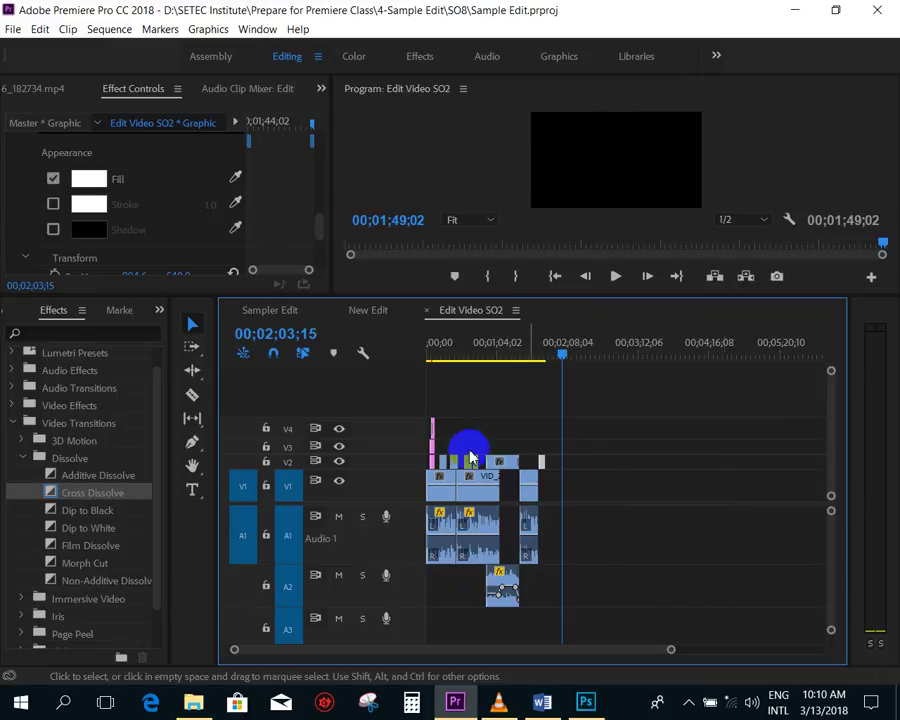
left_click(688, 705)
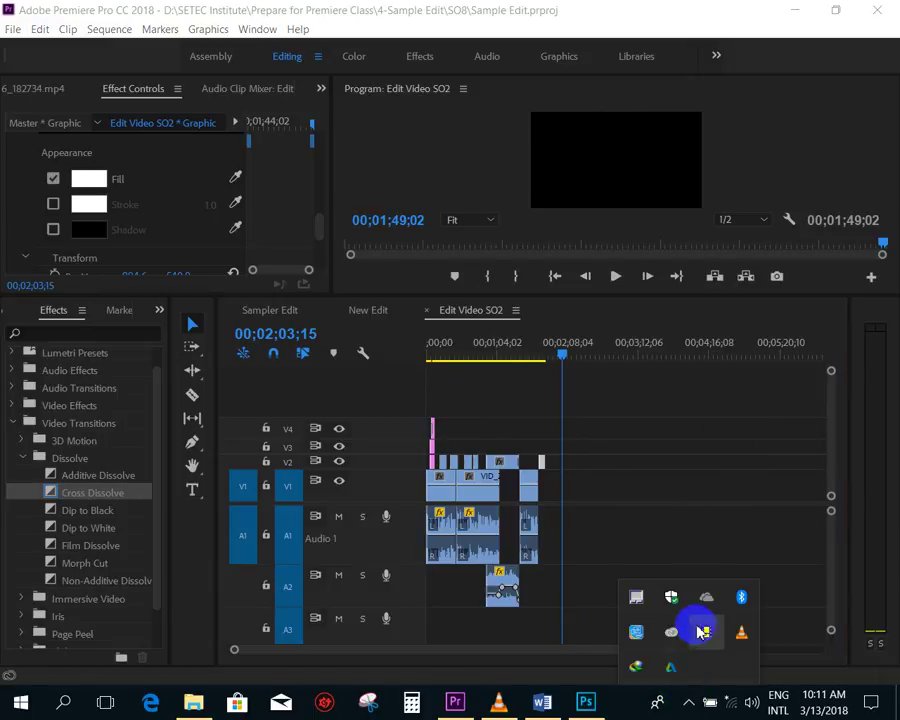